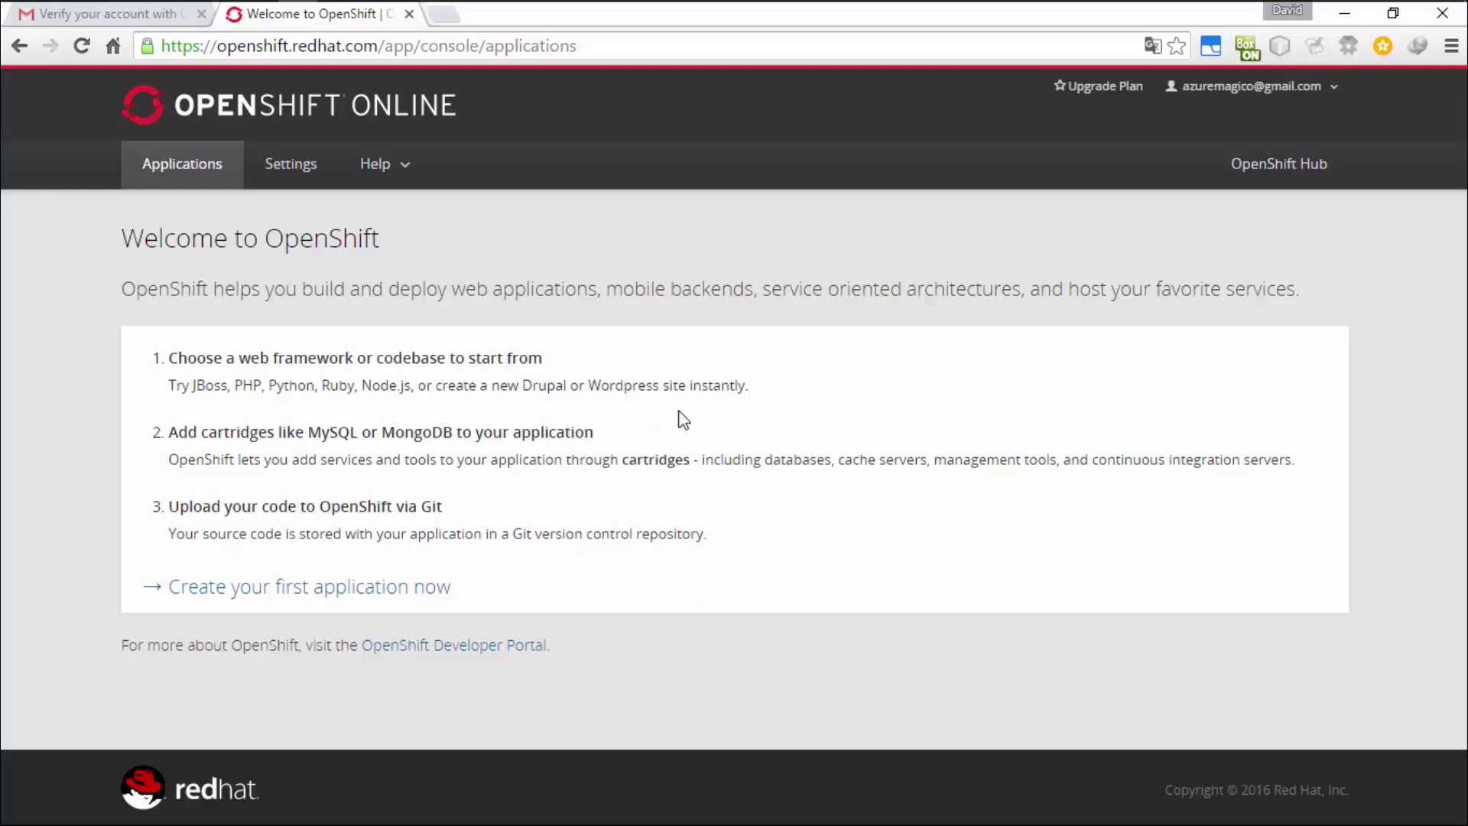
Visit git-for-windows.github.io in a new Chrome tab, then close it and minimize Chrome.
left_click(452, 17)
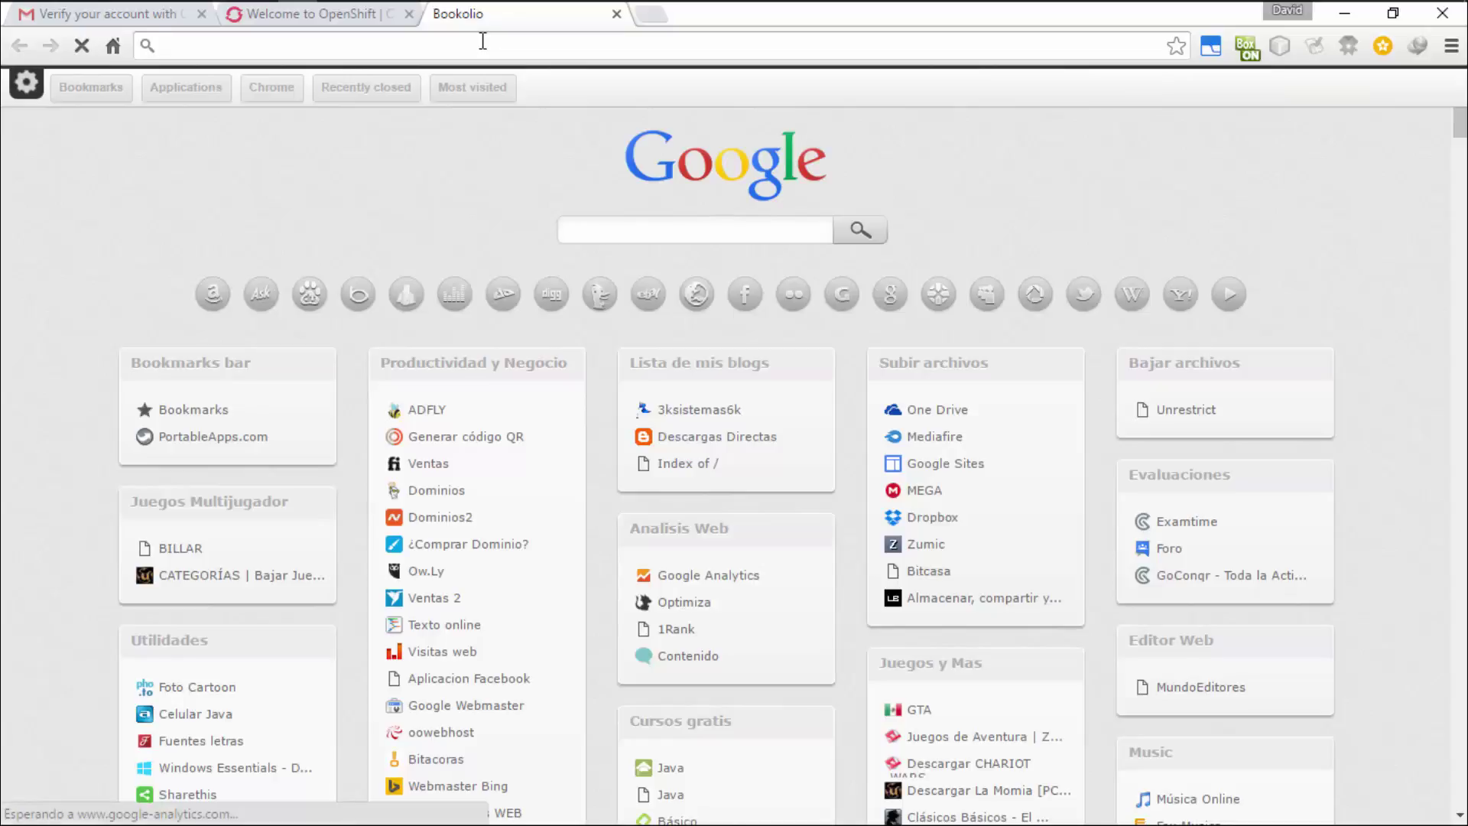
type("git")
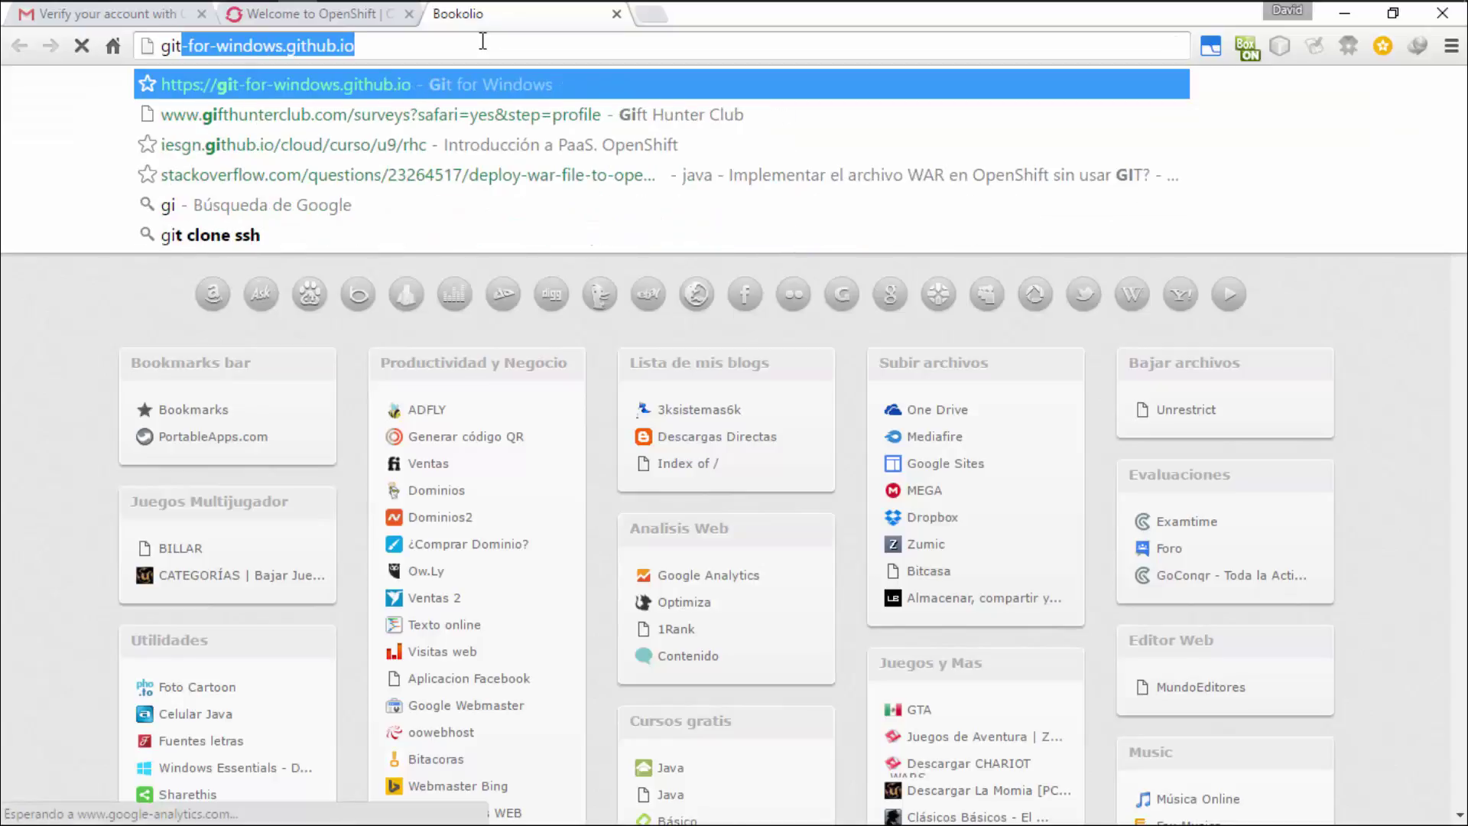
key("End")
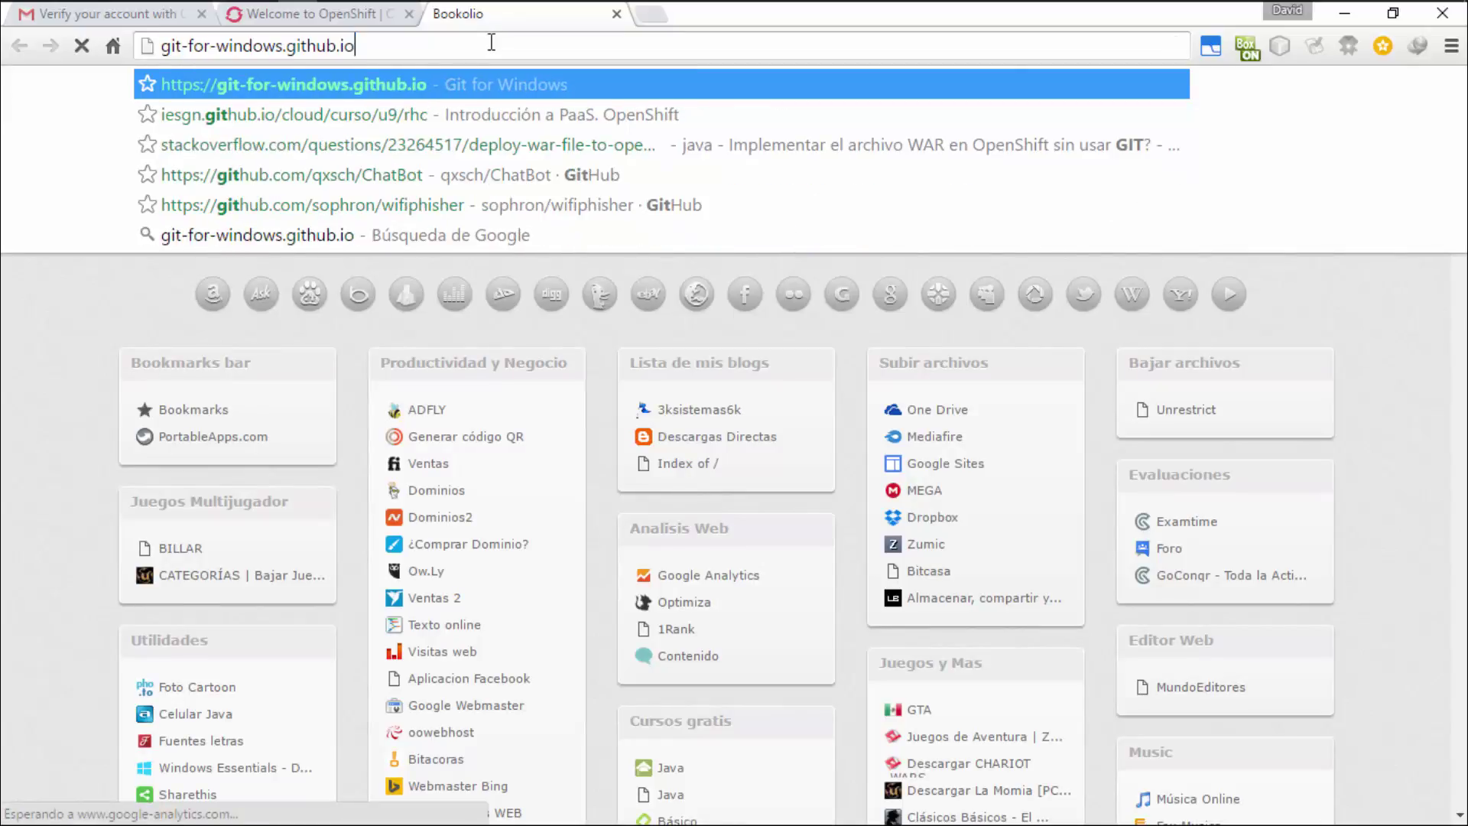
key("Return")
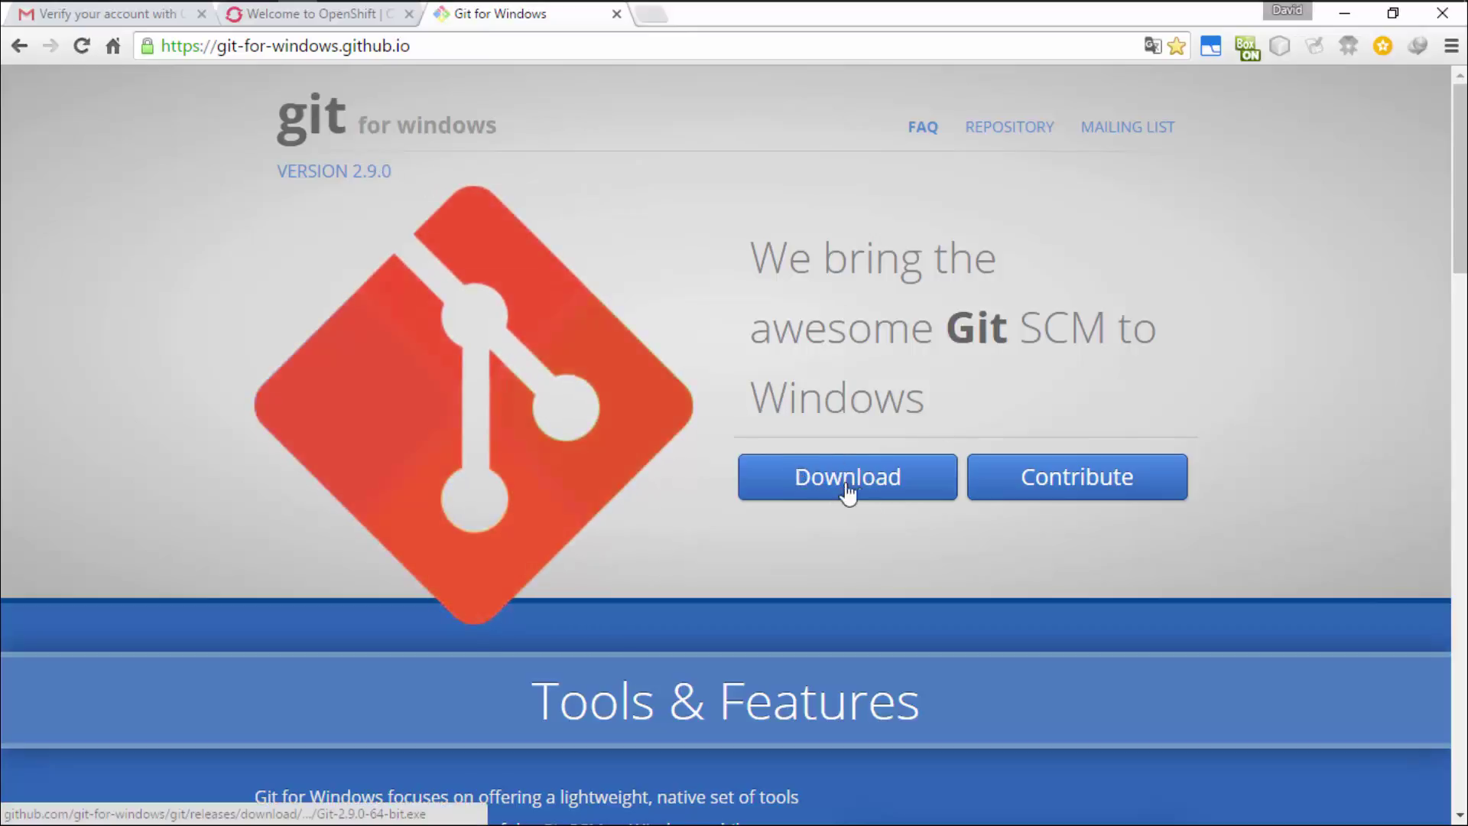
left_click(616, 14)
left_click(1343, 15)
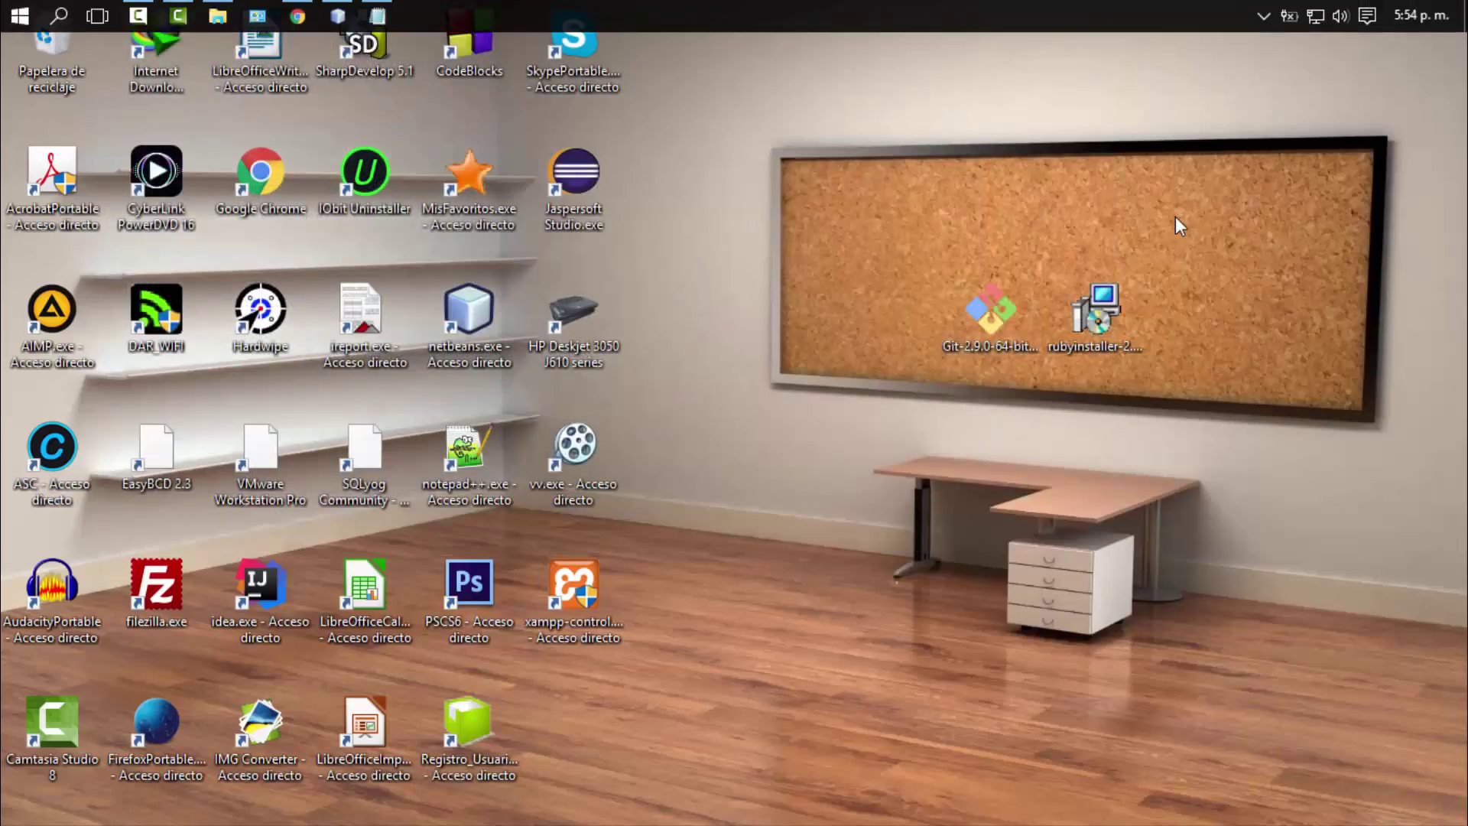
Launch the Git 2.9.0 installer, accept the license and default folder, and add desktop icons.
left_click(1002, 312)
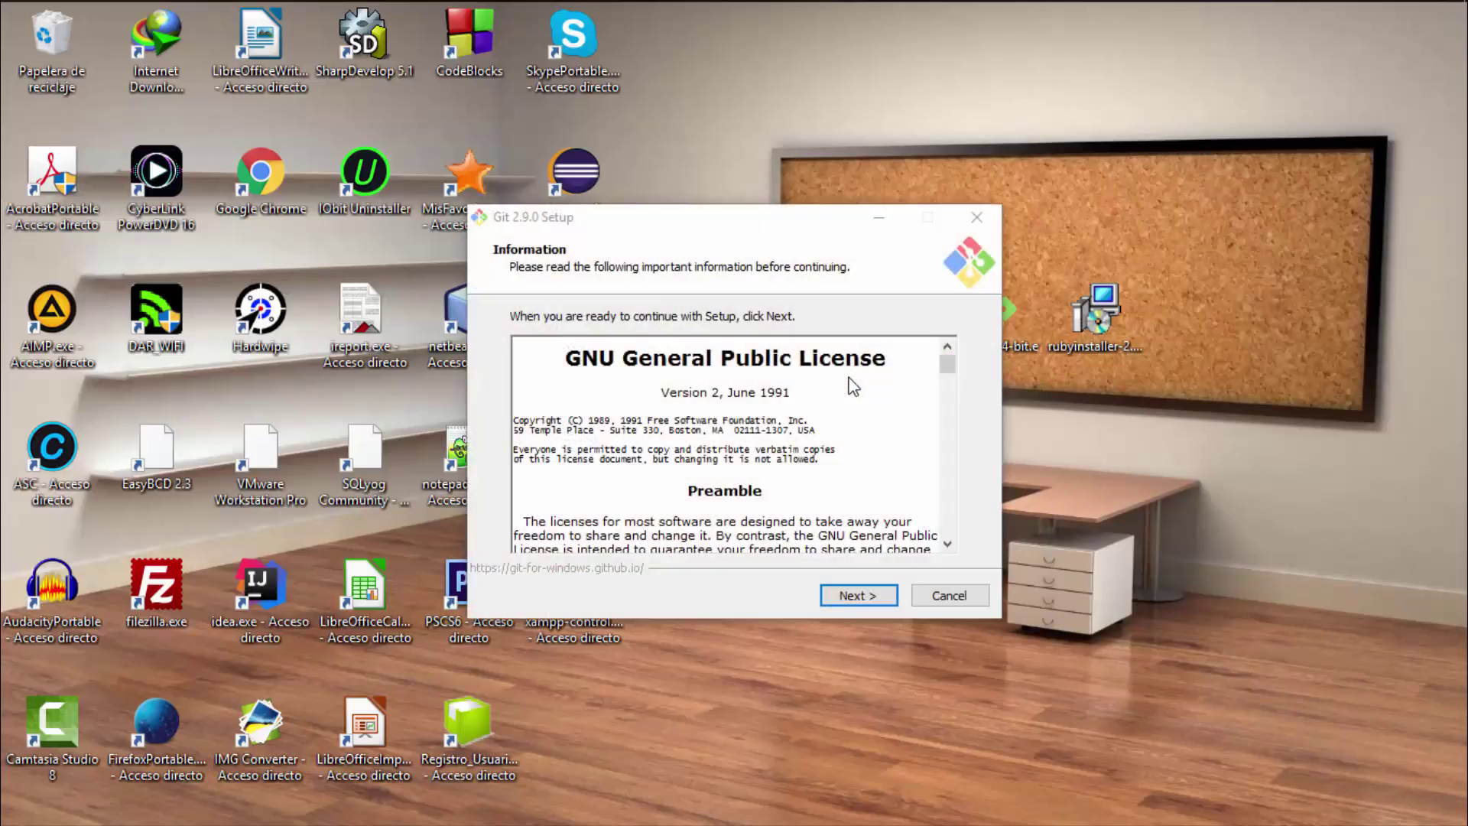
left_click(845, 599)
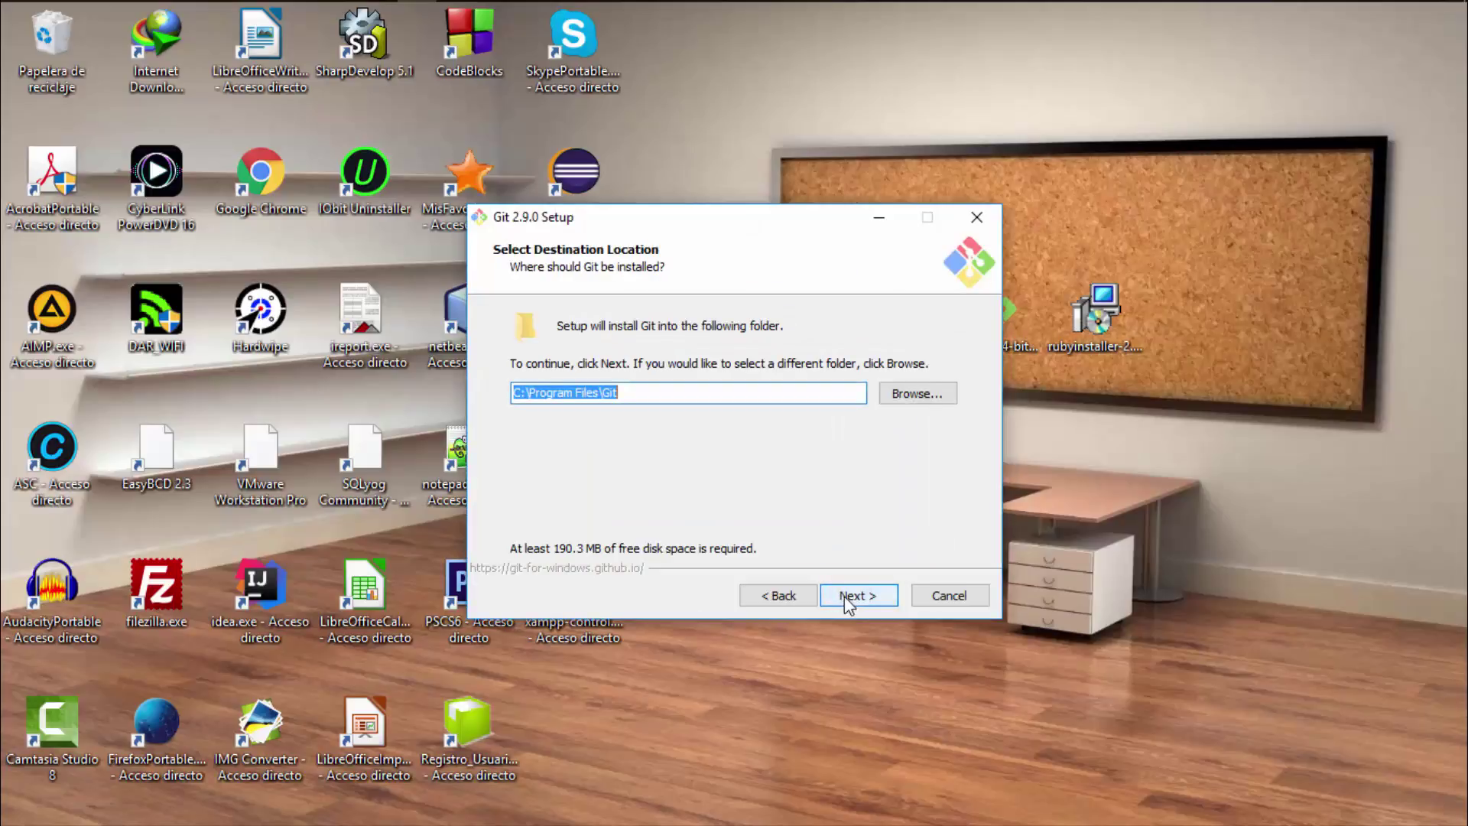
left_click(845, 597)
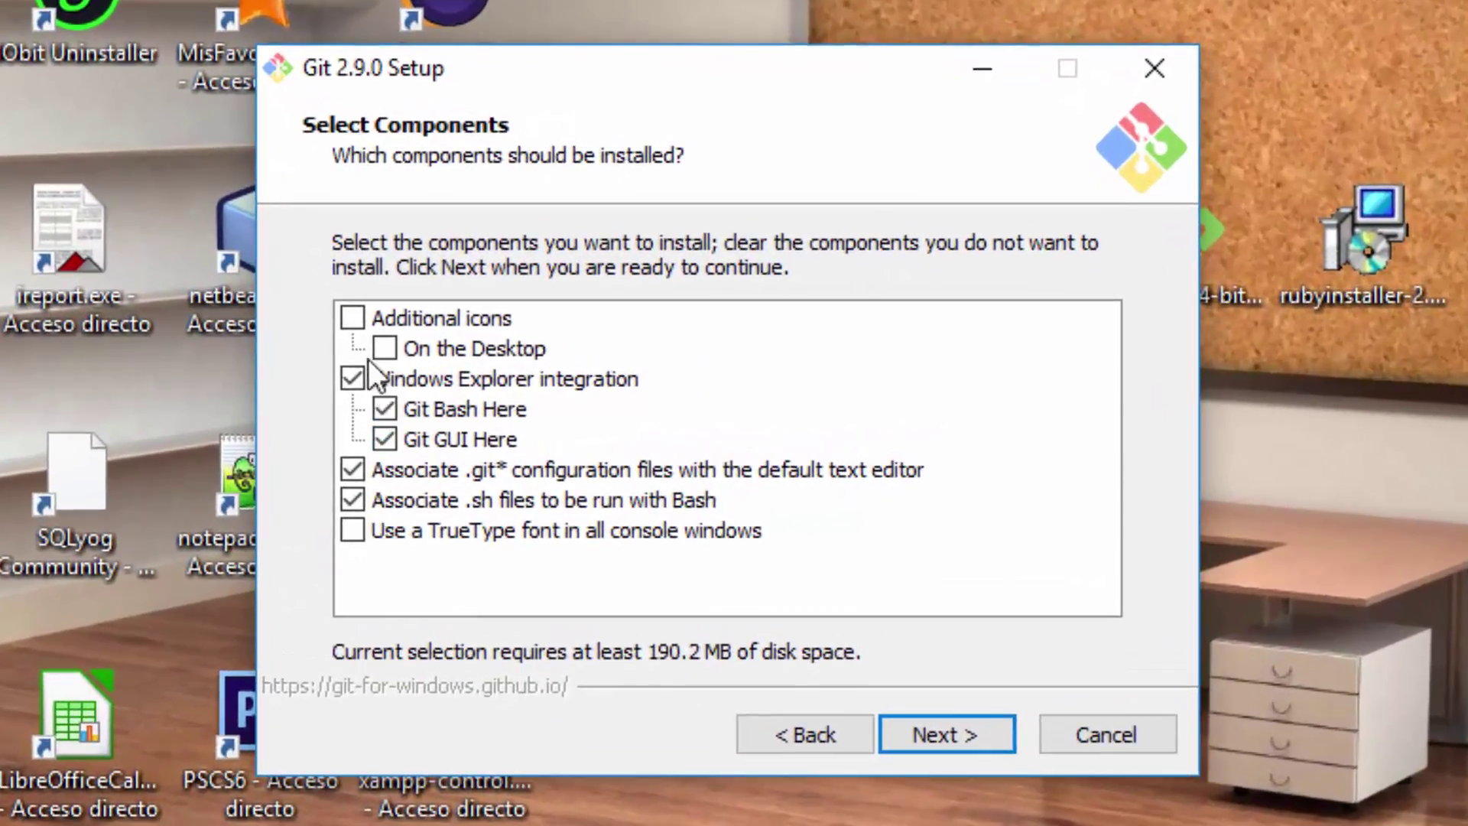
left_click(351, 319)
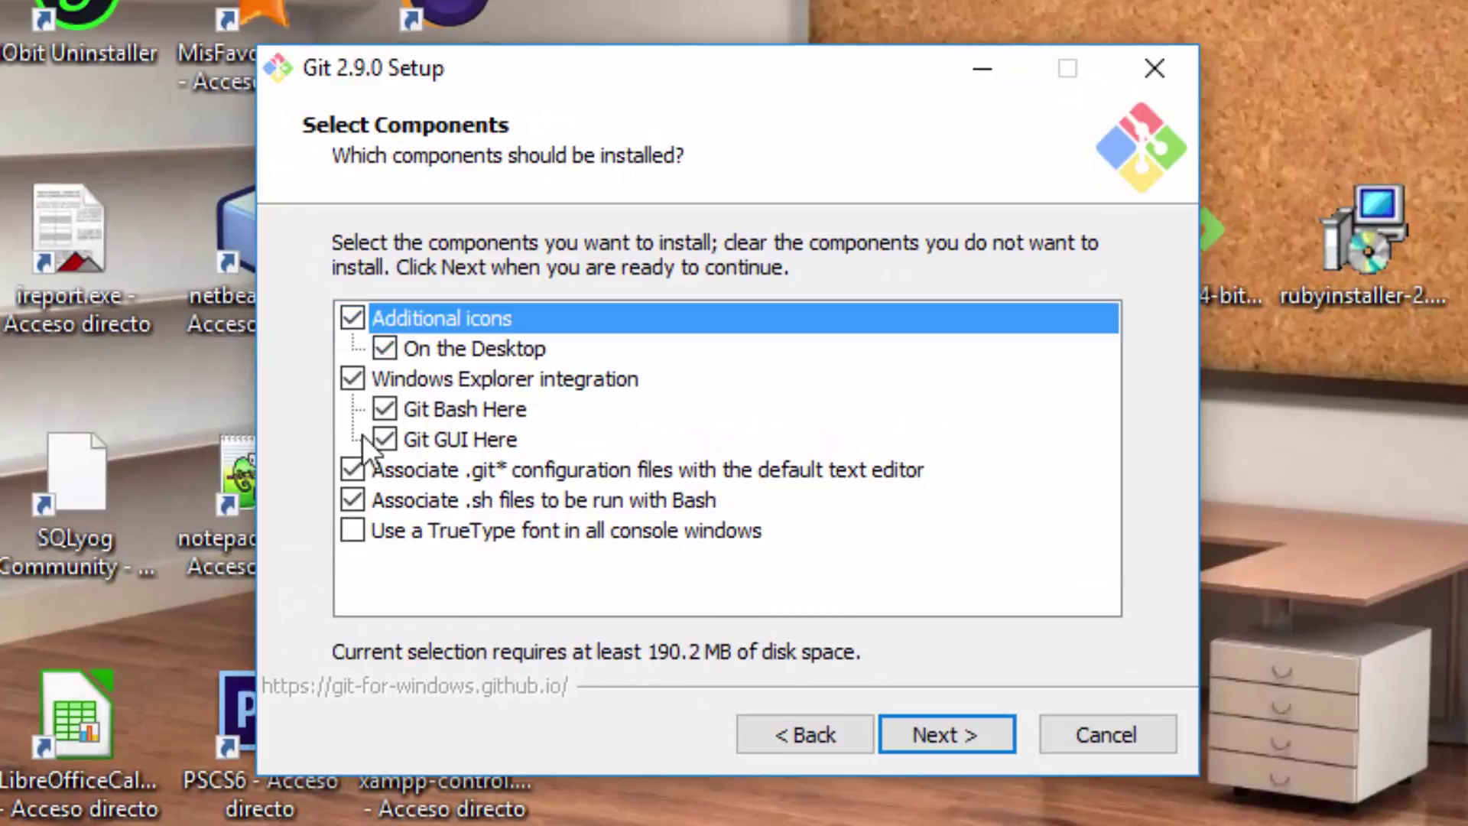
Keep the default Start Menu, PATH, line-ending and terminal settings and start installing Git.
left_click(953, 735)
left_click(953, 736)
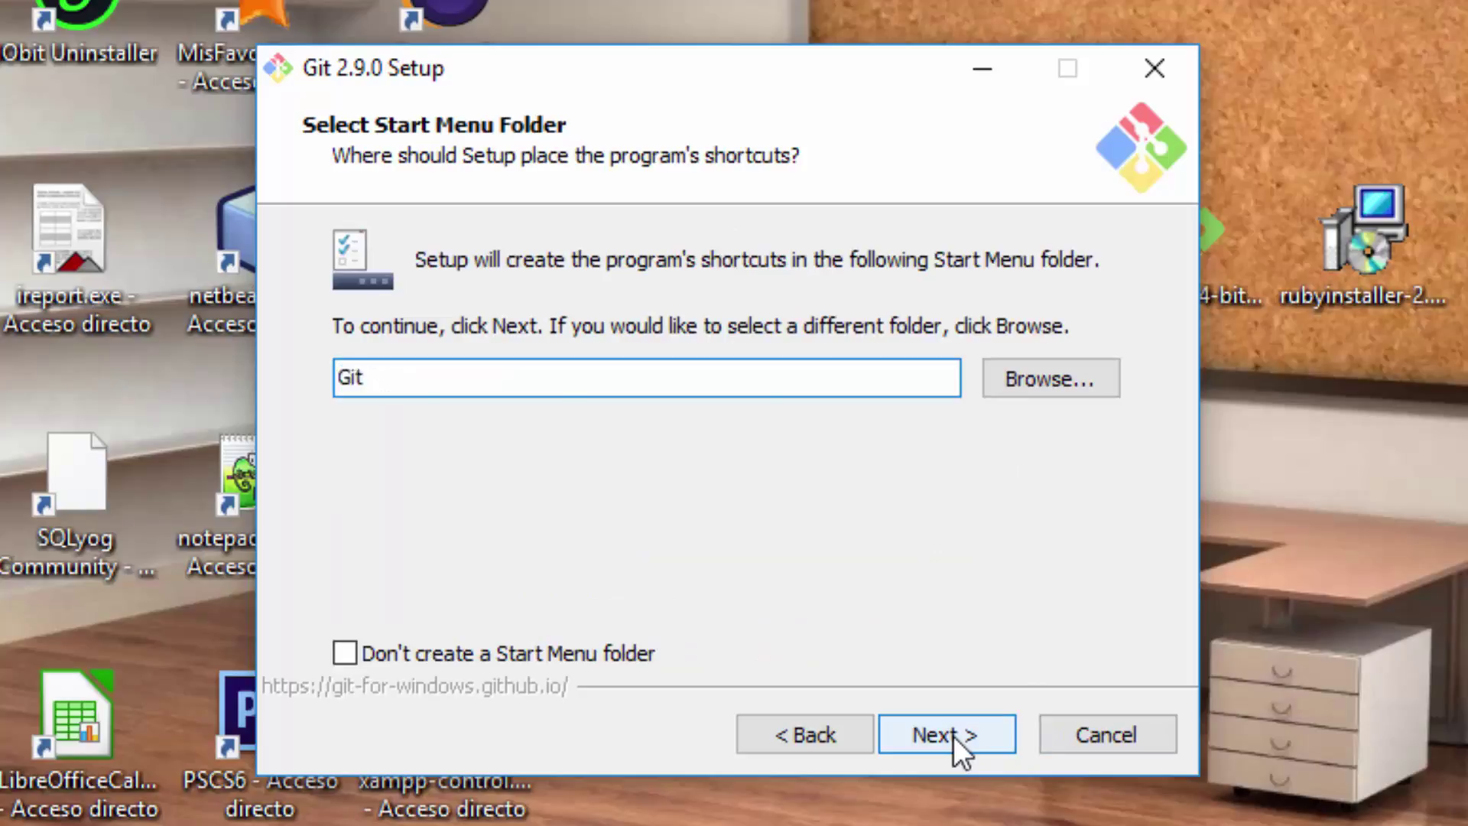
left_click(953, 736)
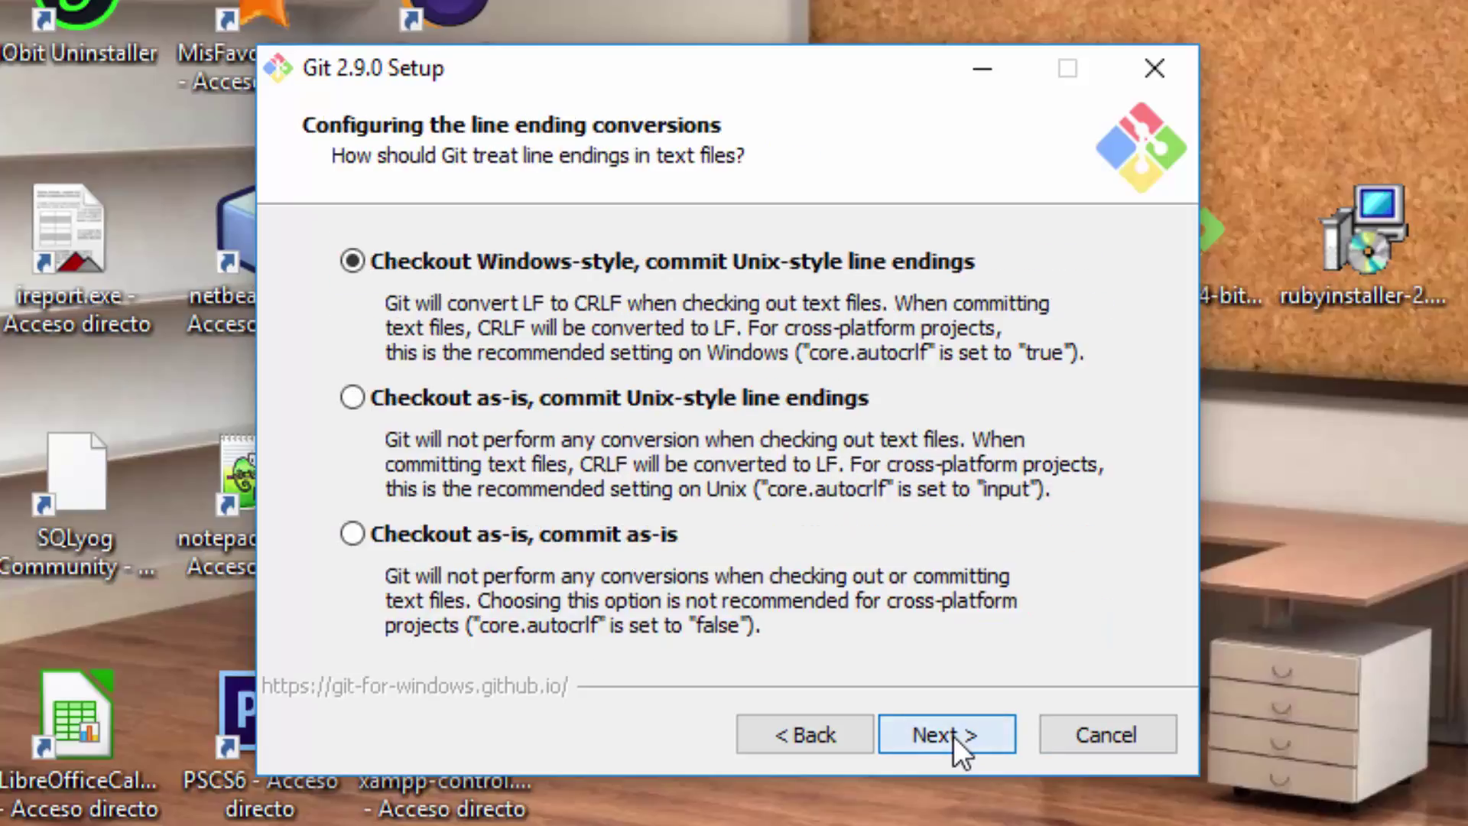
left_click(953, 735)
left_click(953, 736)
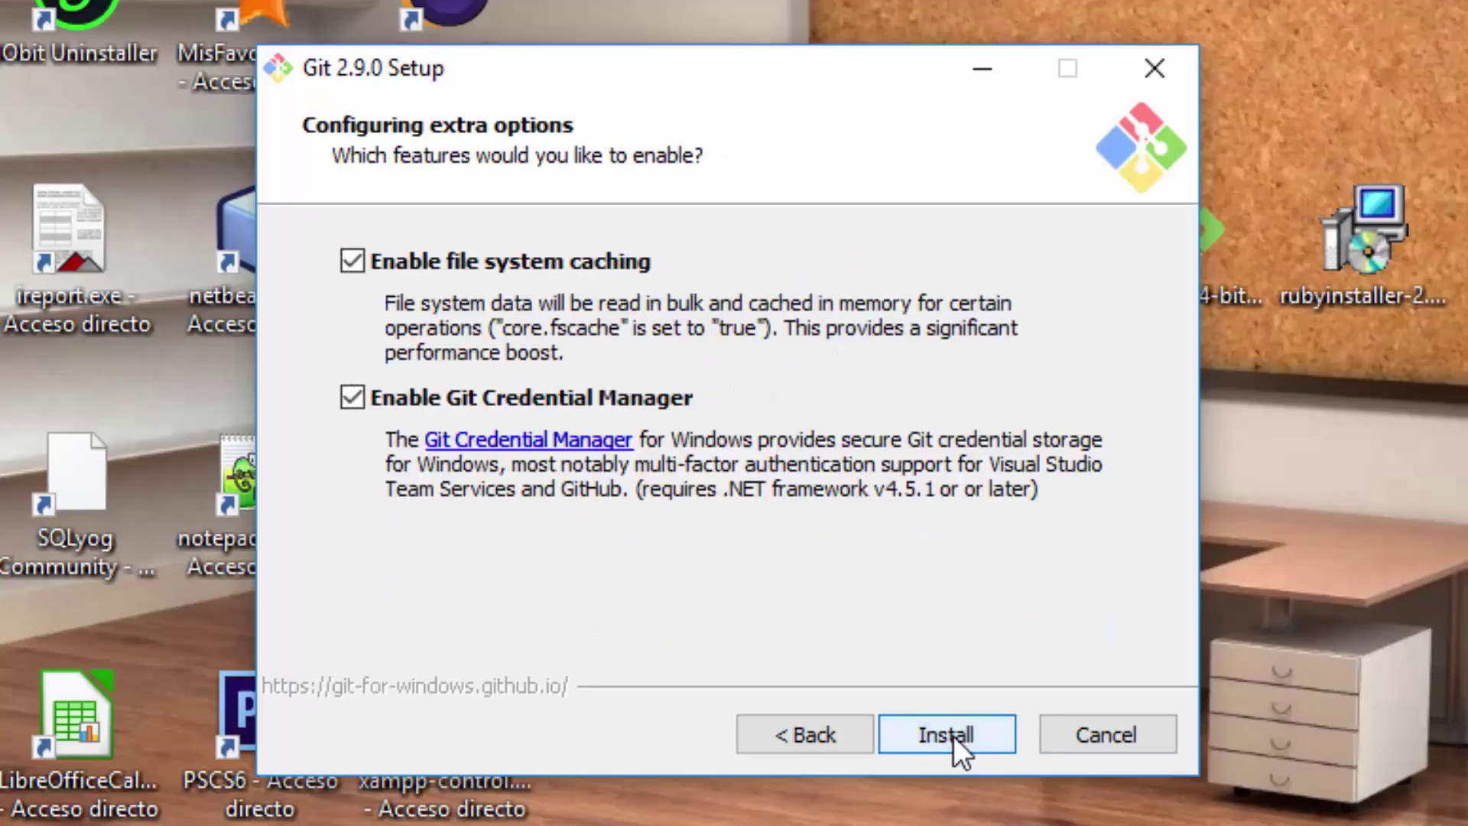
left_click(953, 735)
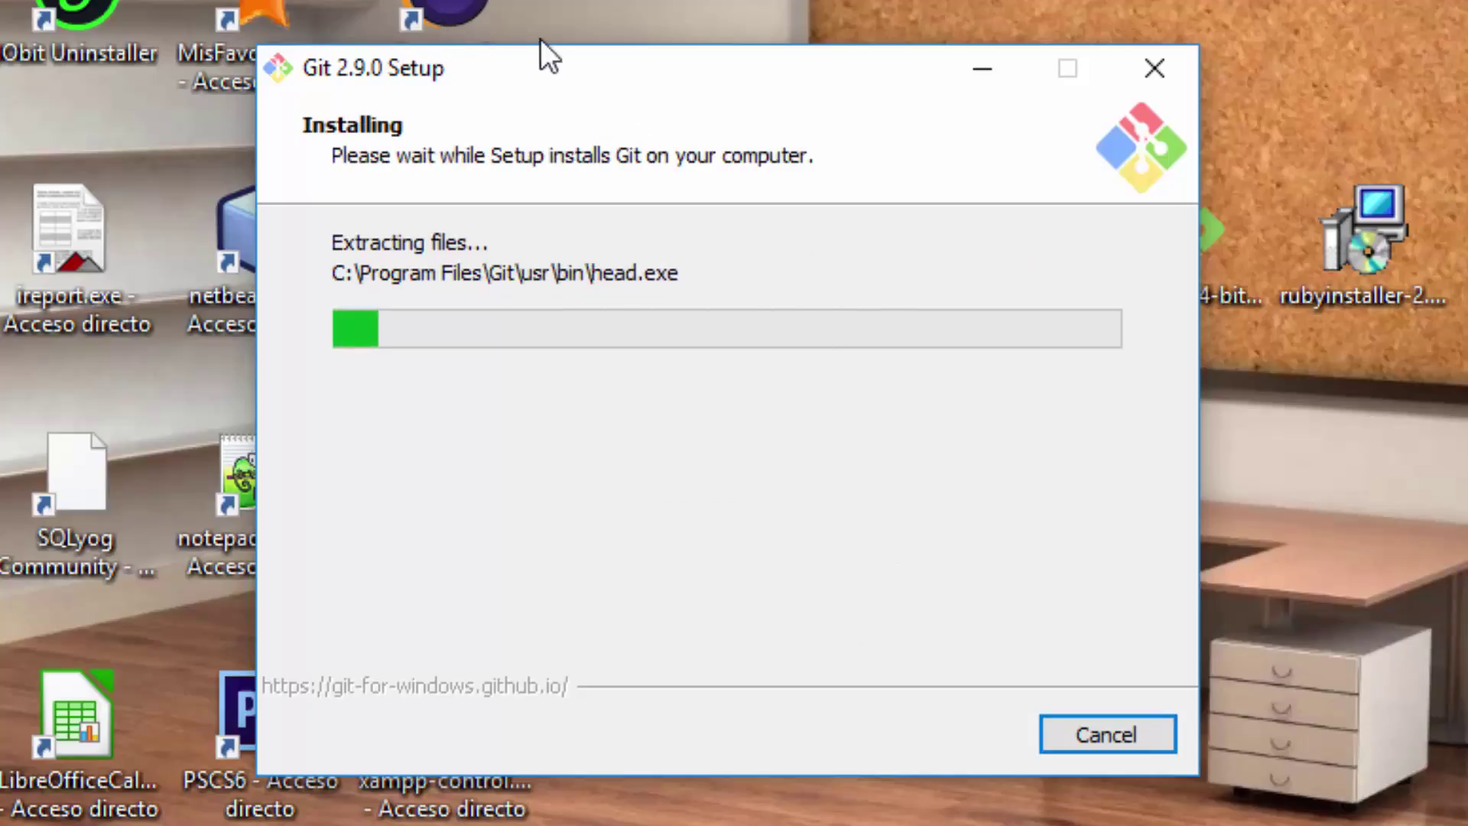
left_click_drag(700, 80, 538, 52)
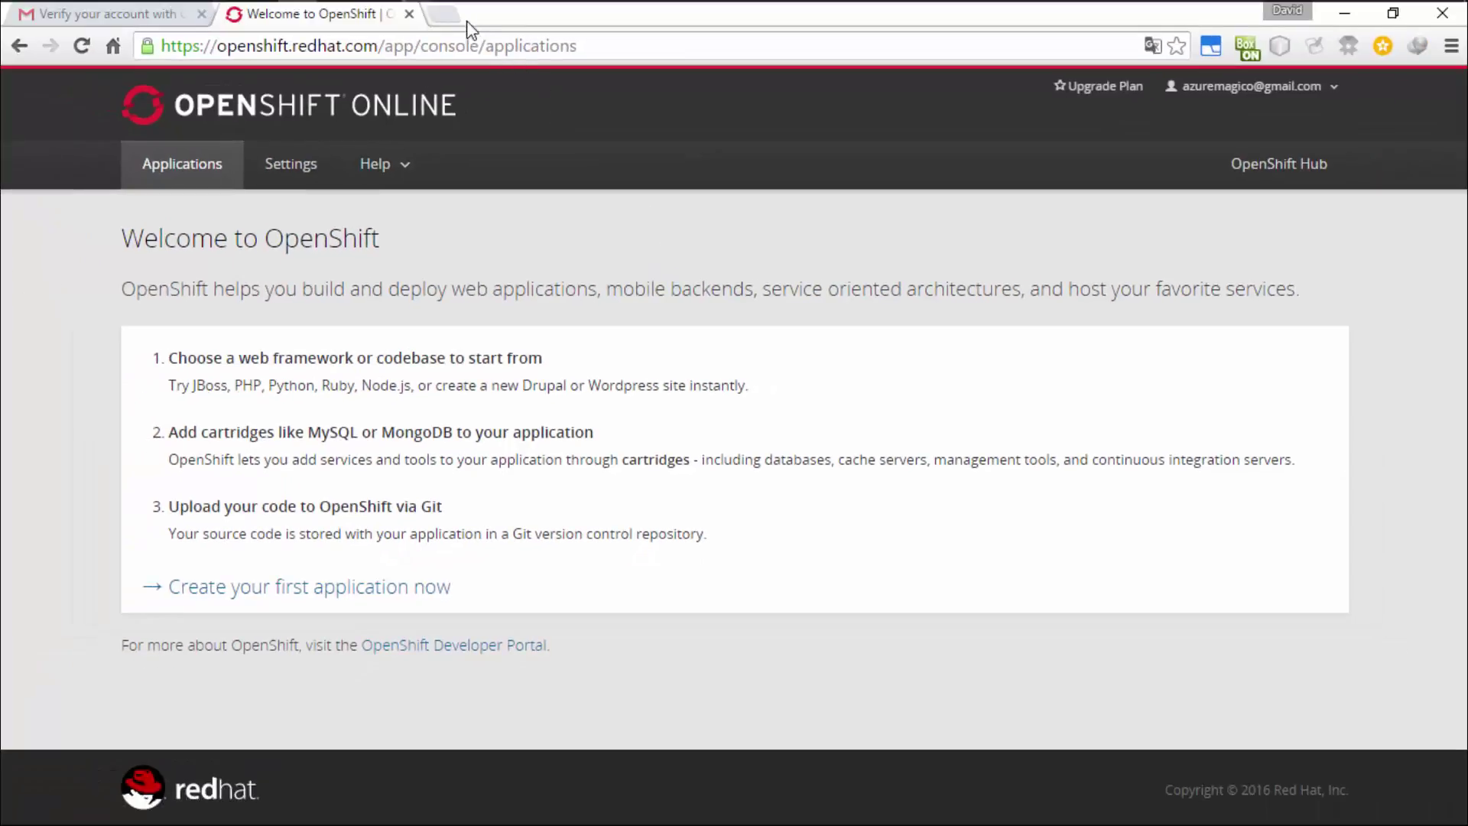
left_click(464, 20)
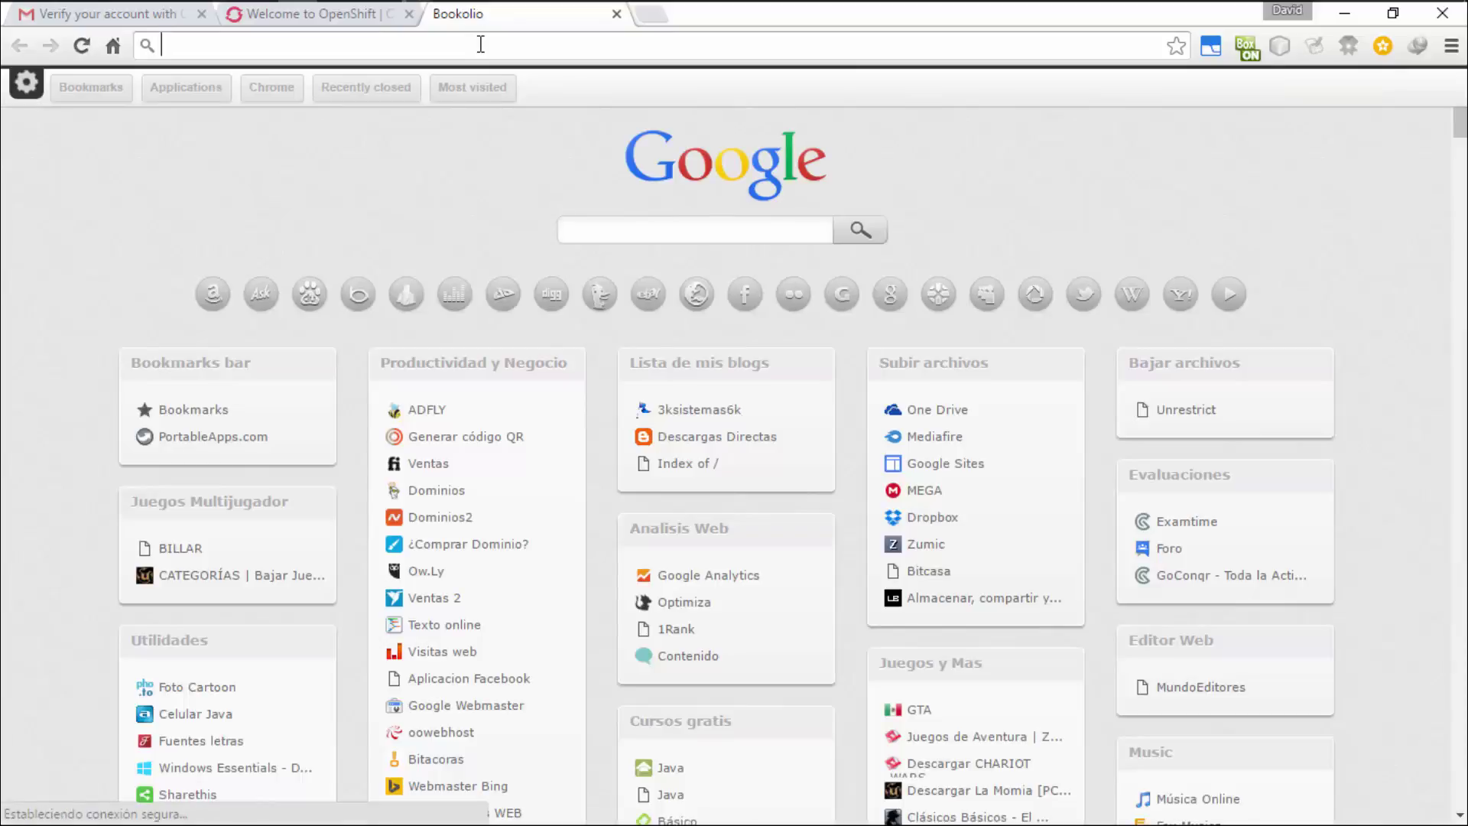
type("rubyinstaller.org")
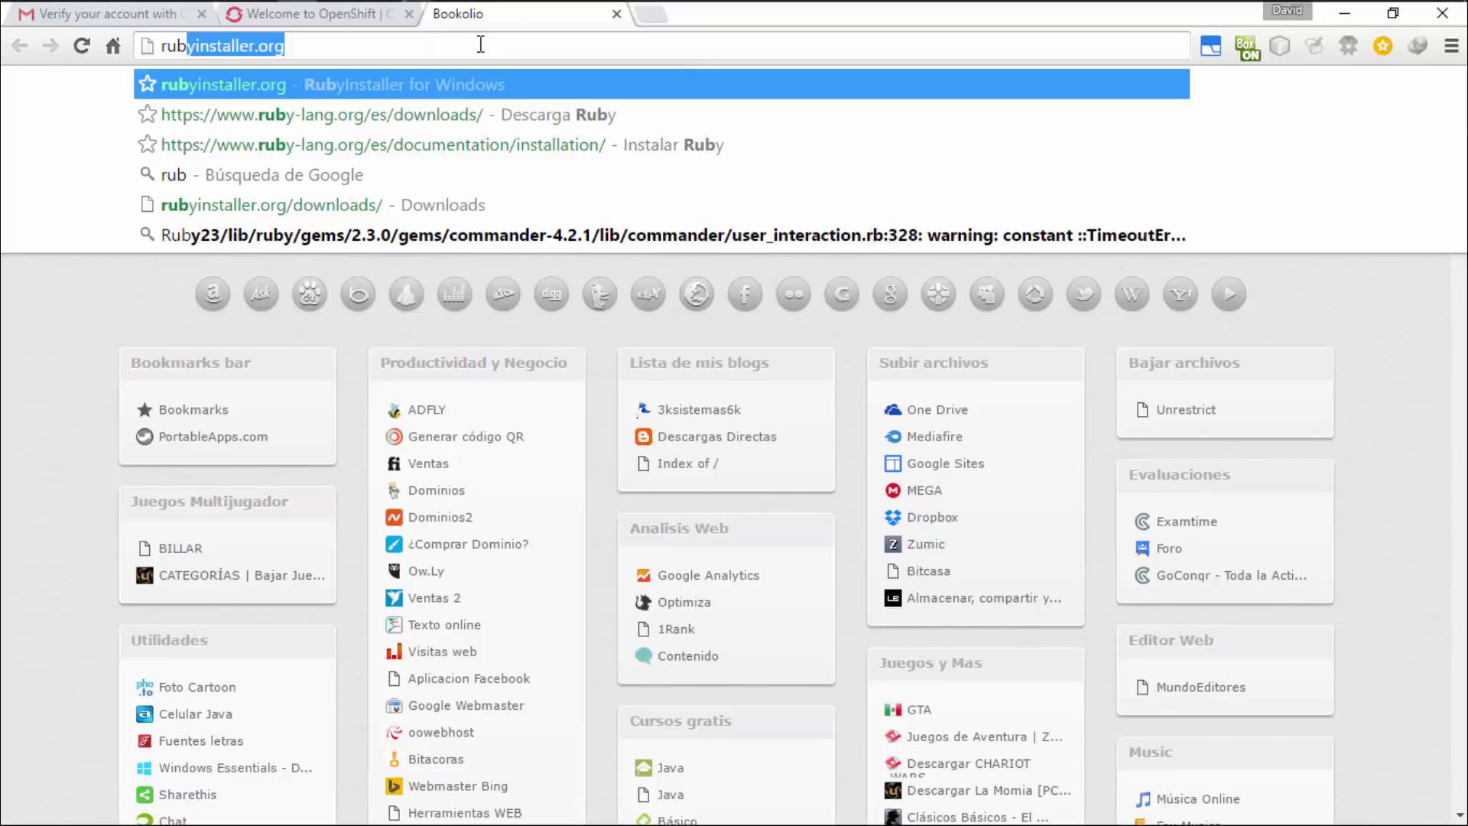
key("Return")
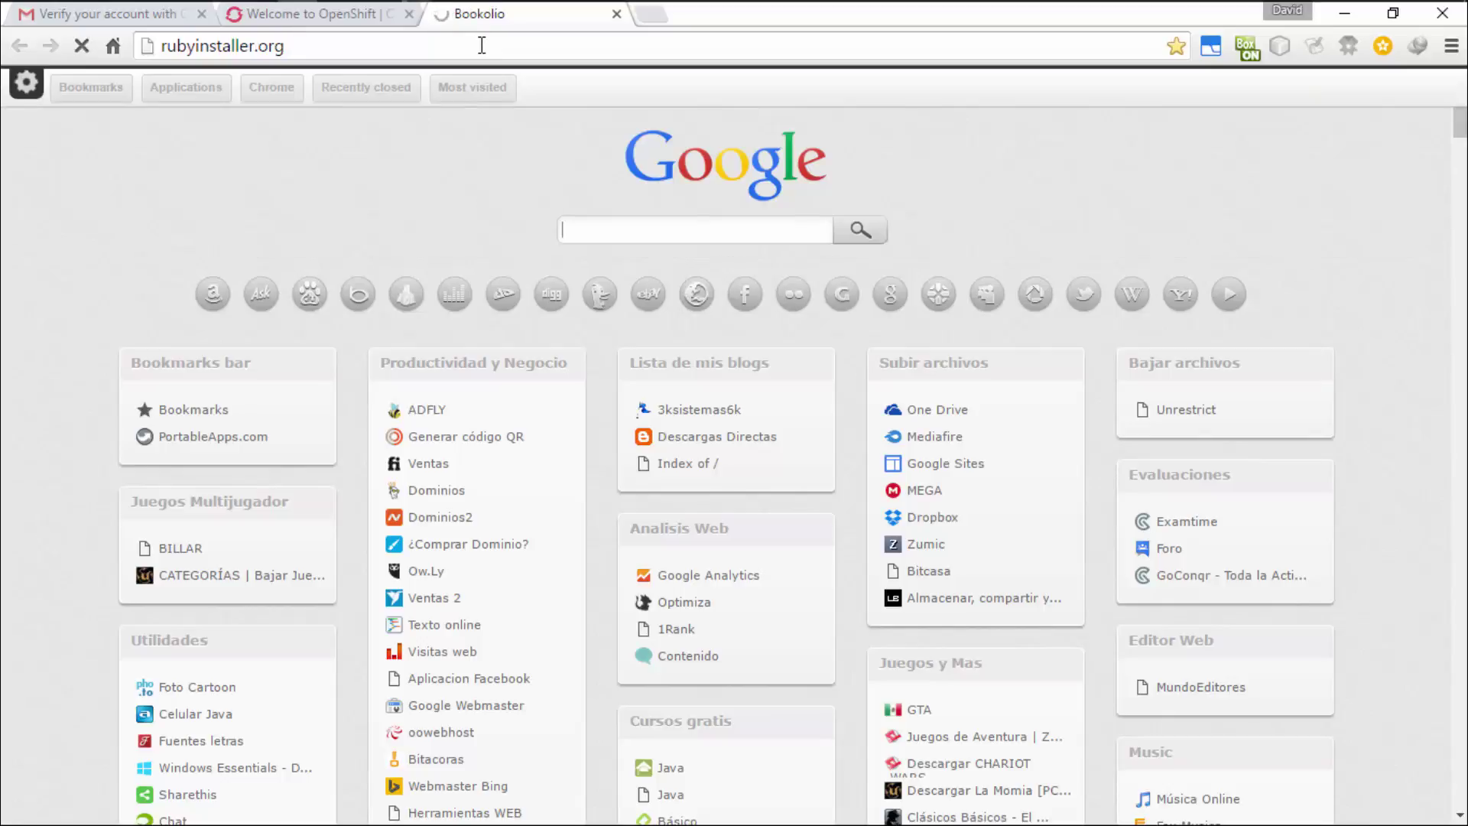
left_click(481, 45)
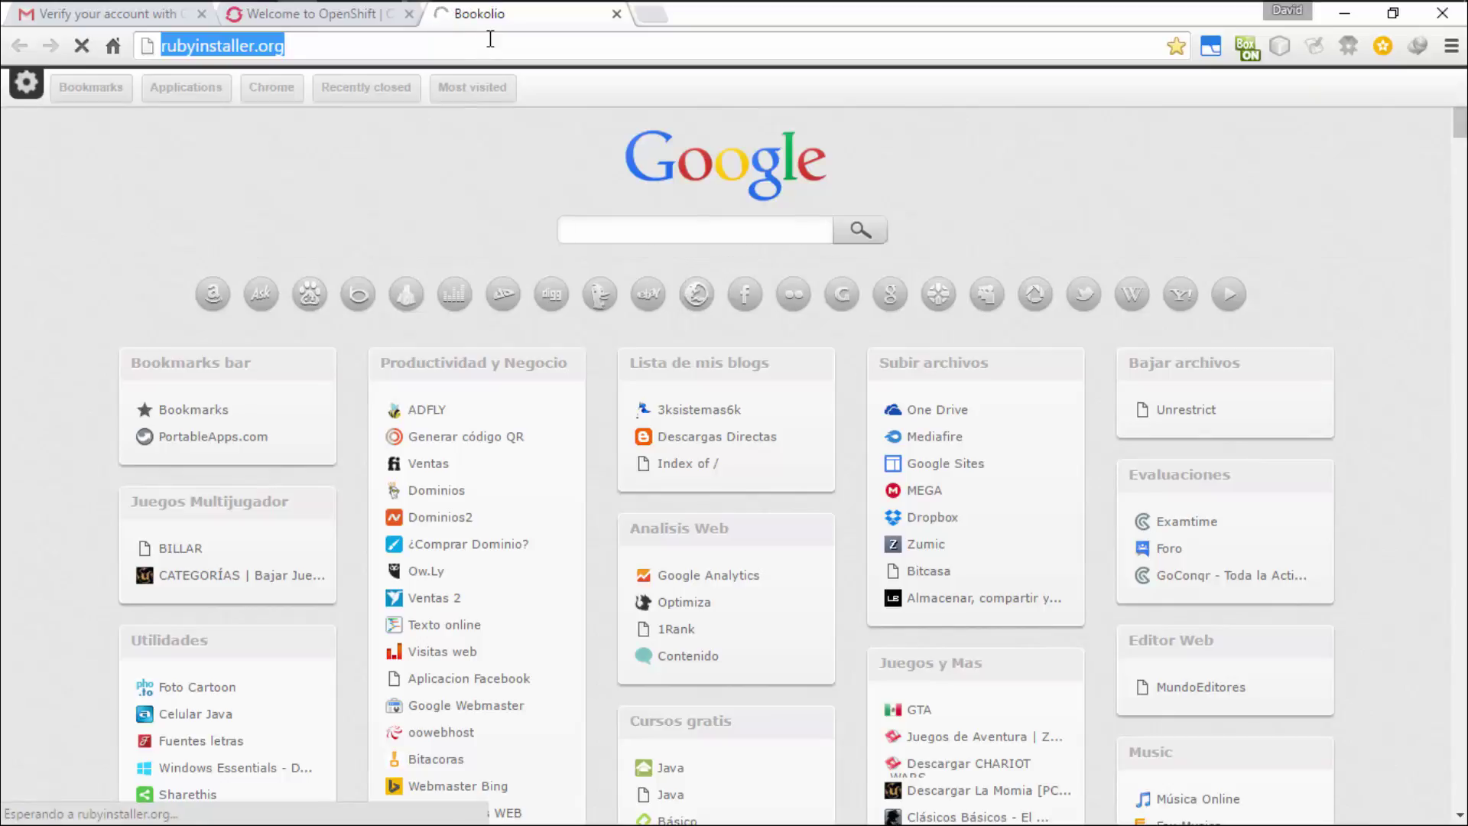
left_click(489, 42)
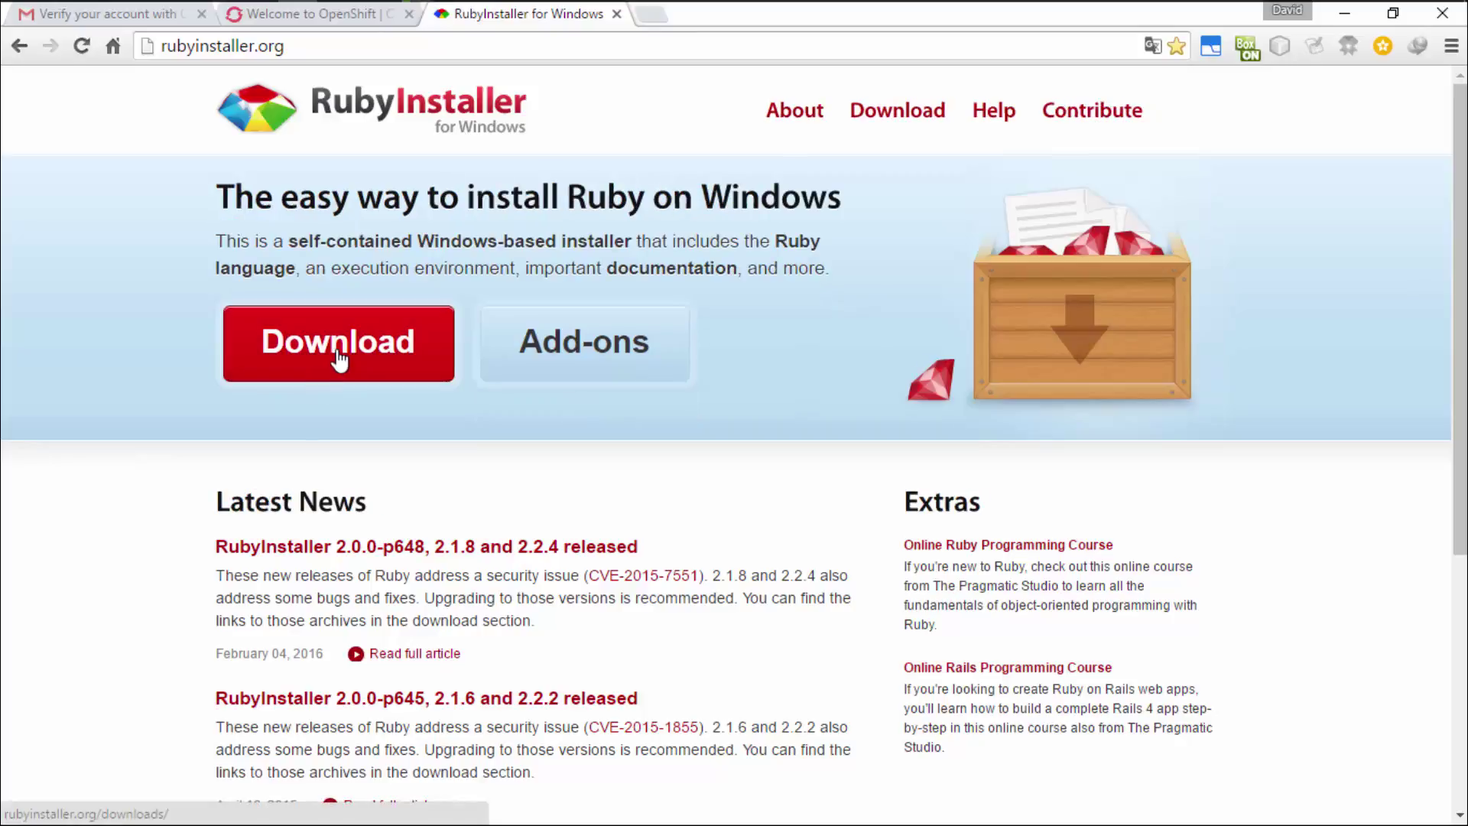
left_click(337, 351)
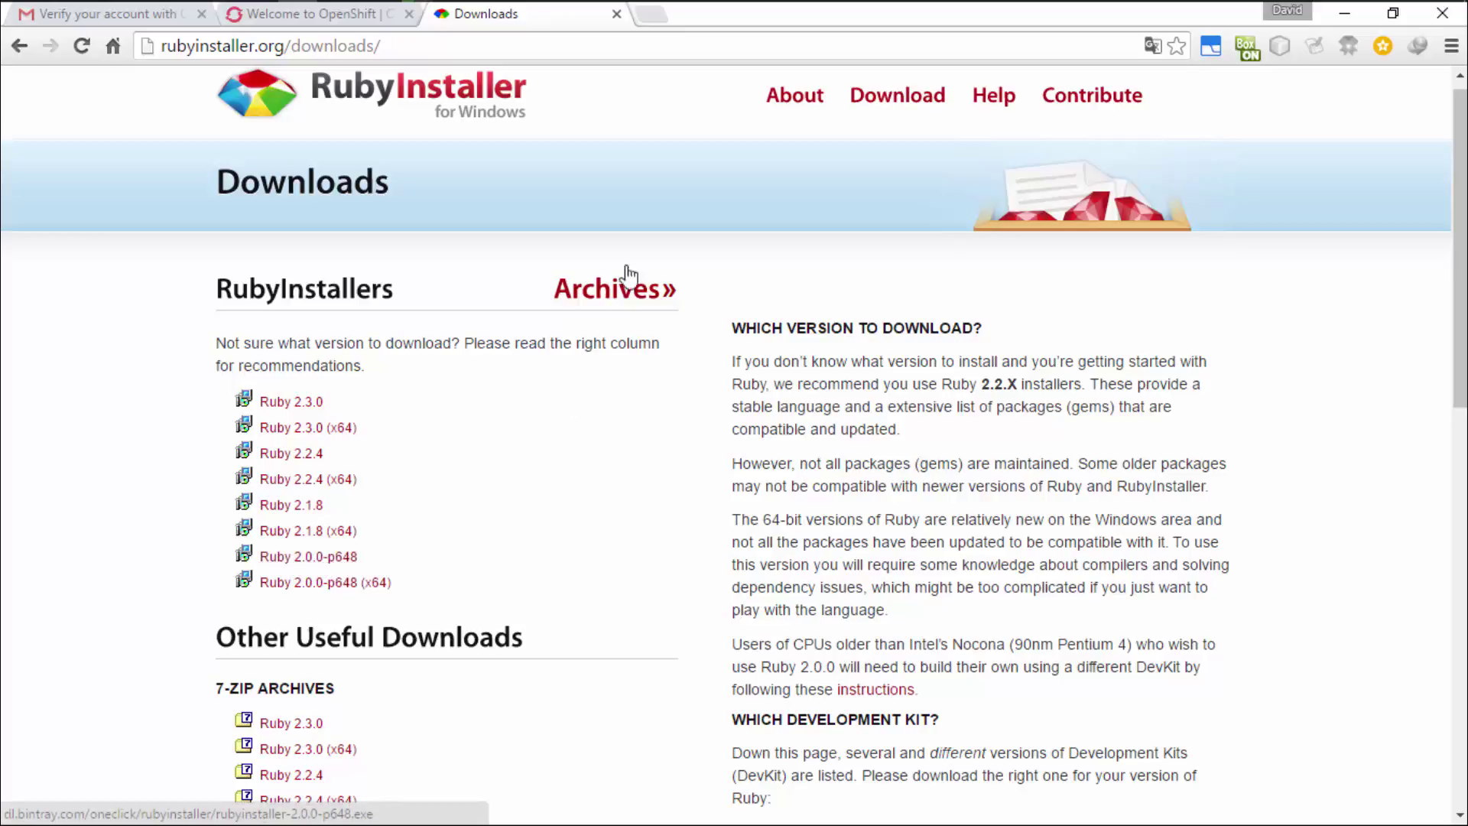
Clear the screen and launch the Ruby installer with English as the setup language.
left_click(616, 14)
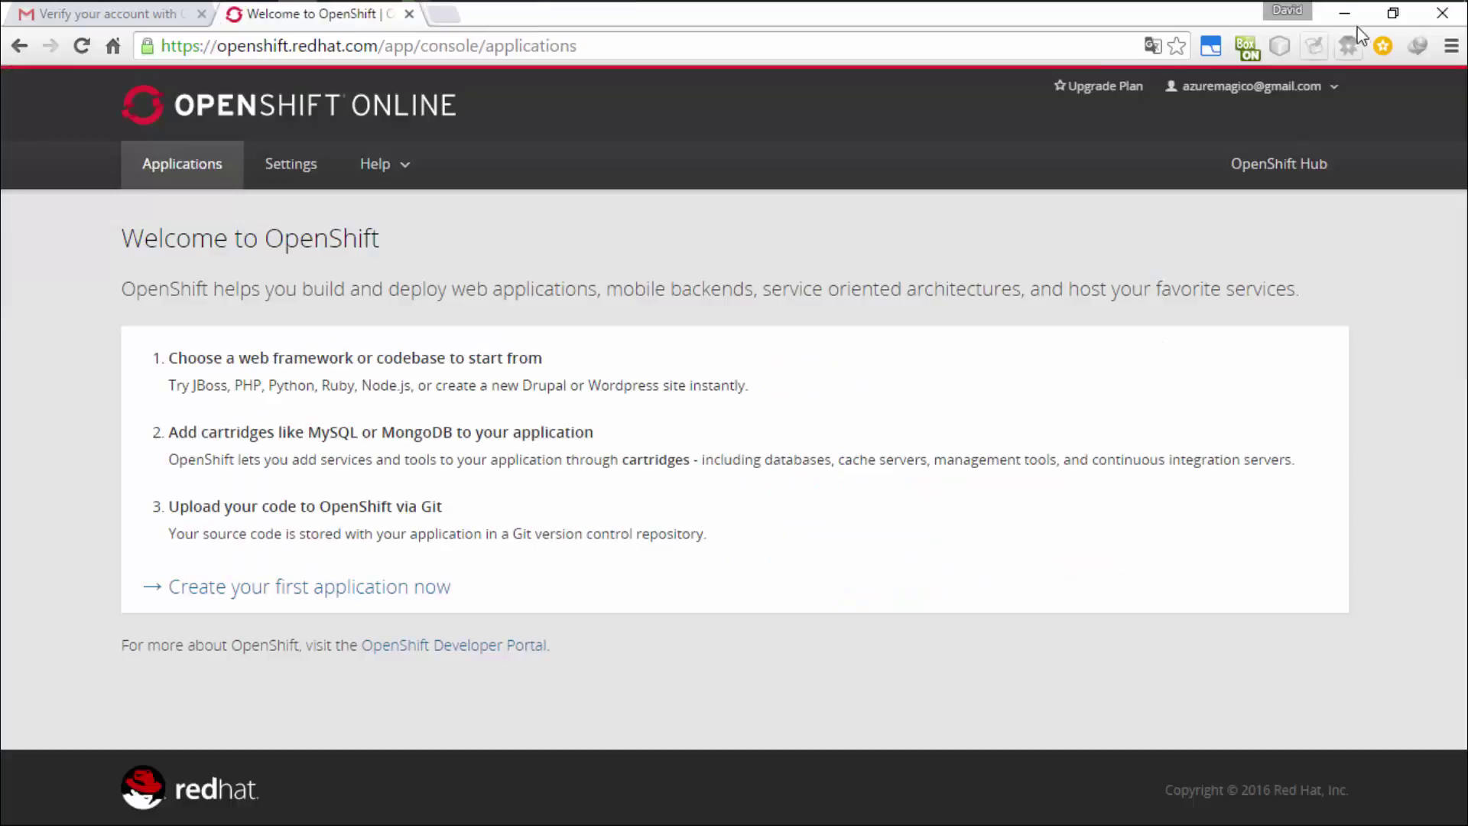
left_click(1344, 15)
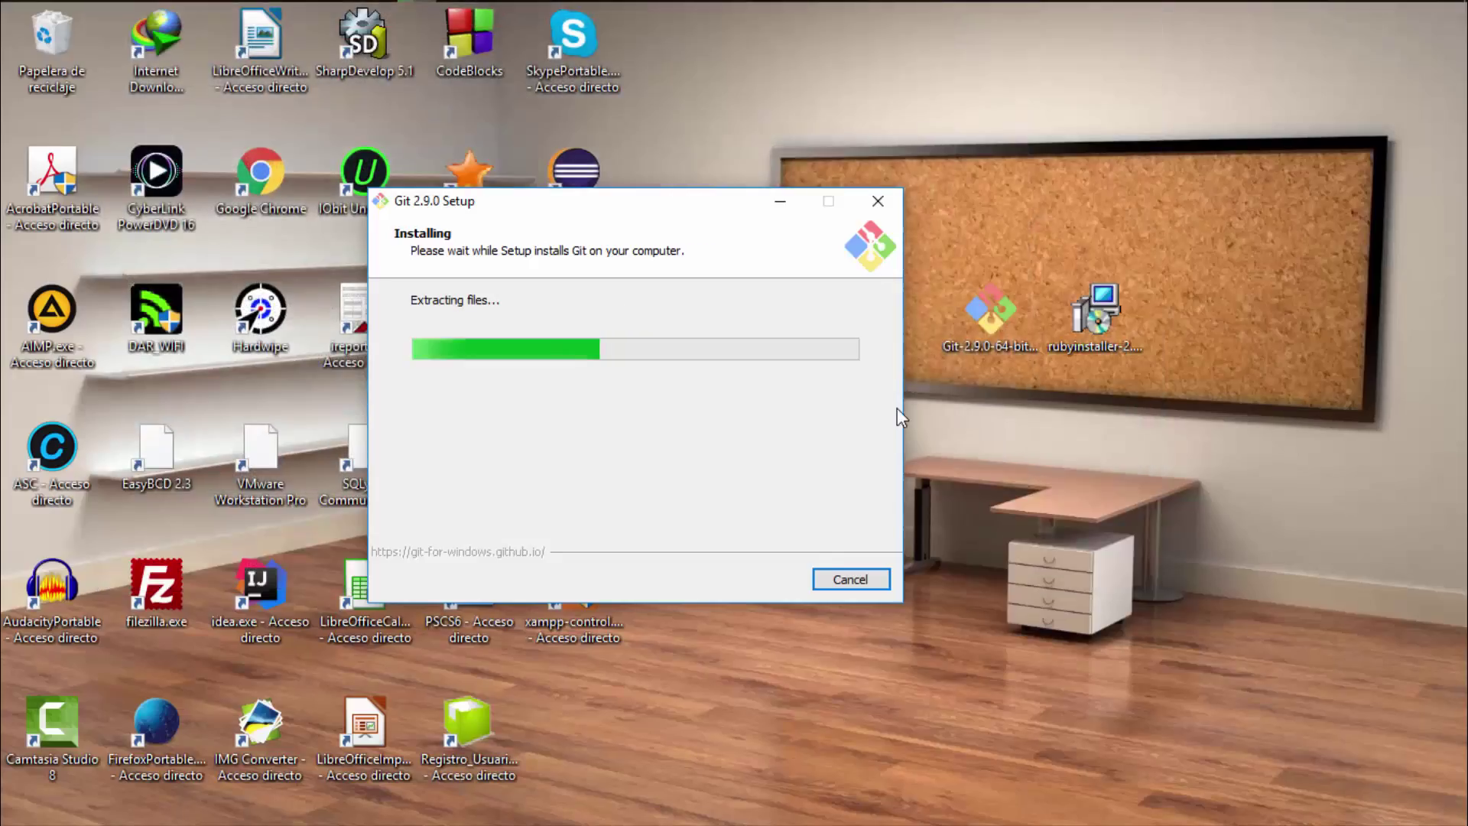
left_click(785, 205)
left_click(1093, 318)
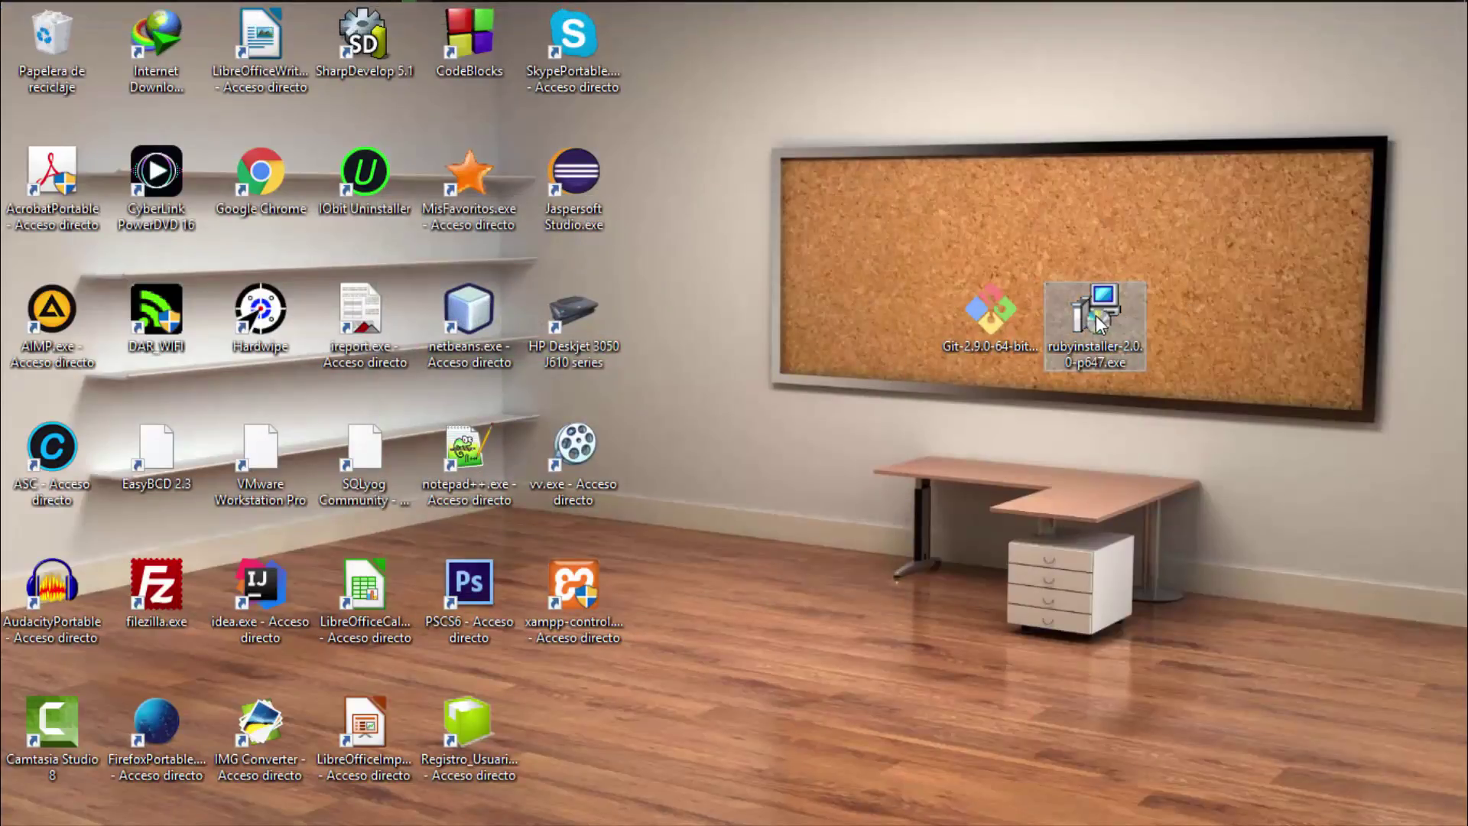
double_click(1097, 321)
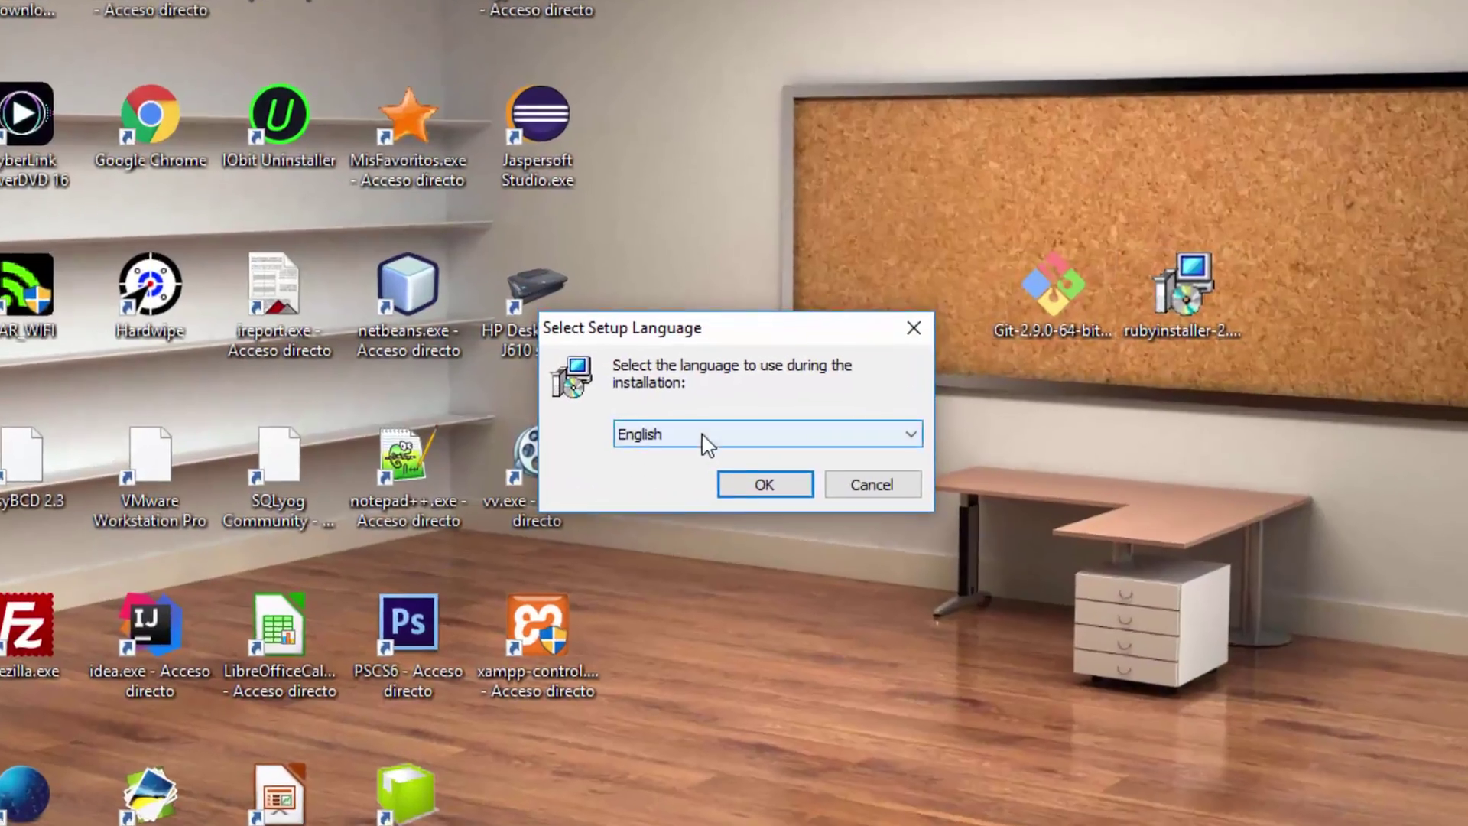
left_click(707, 442)
left_click(703, 458)
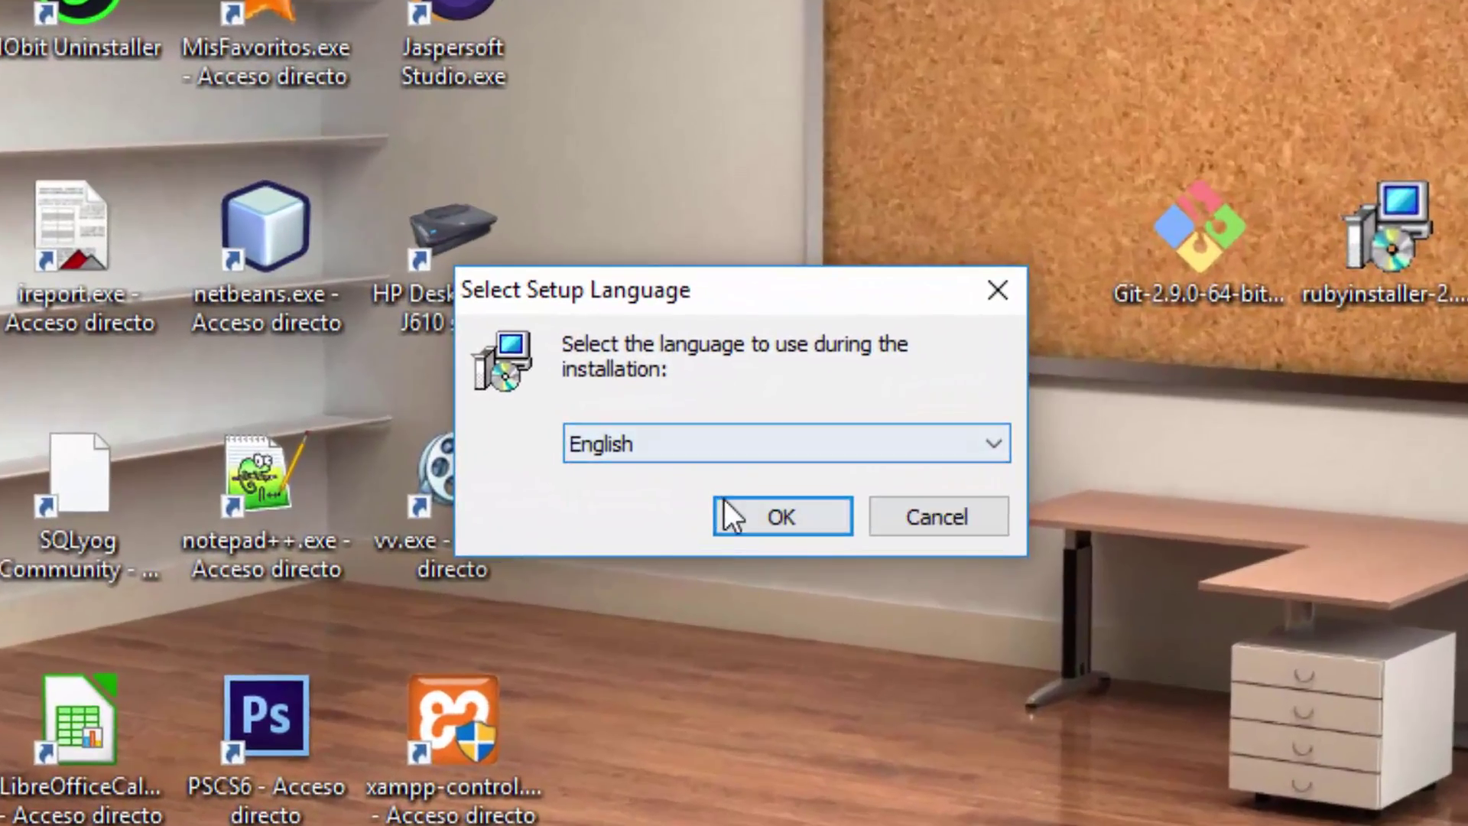
left_click(729, 484)
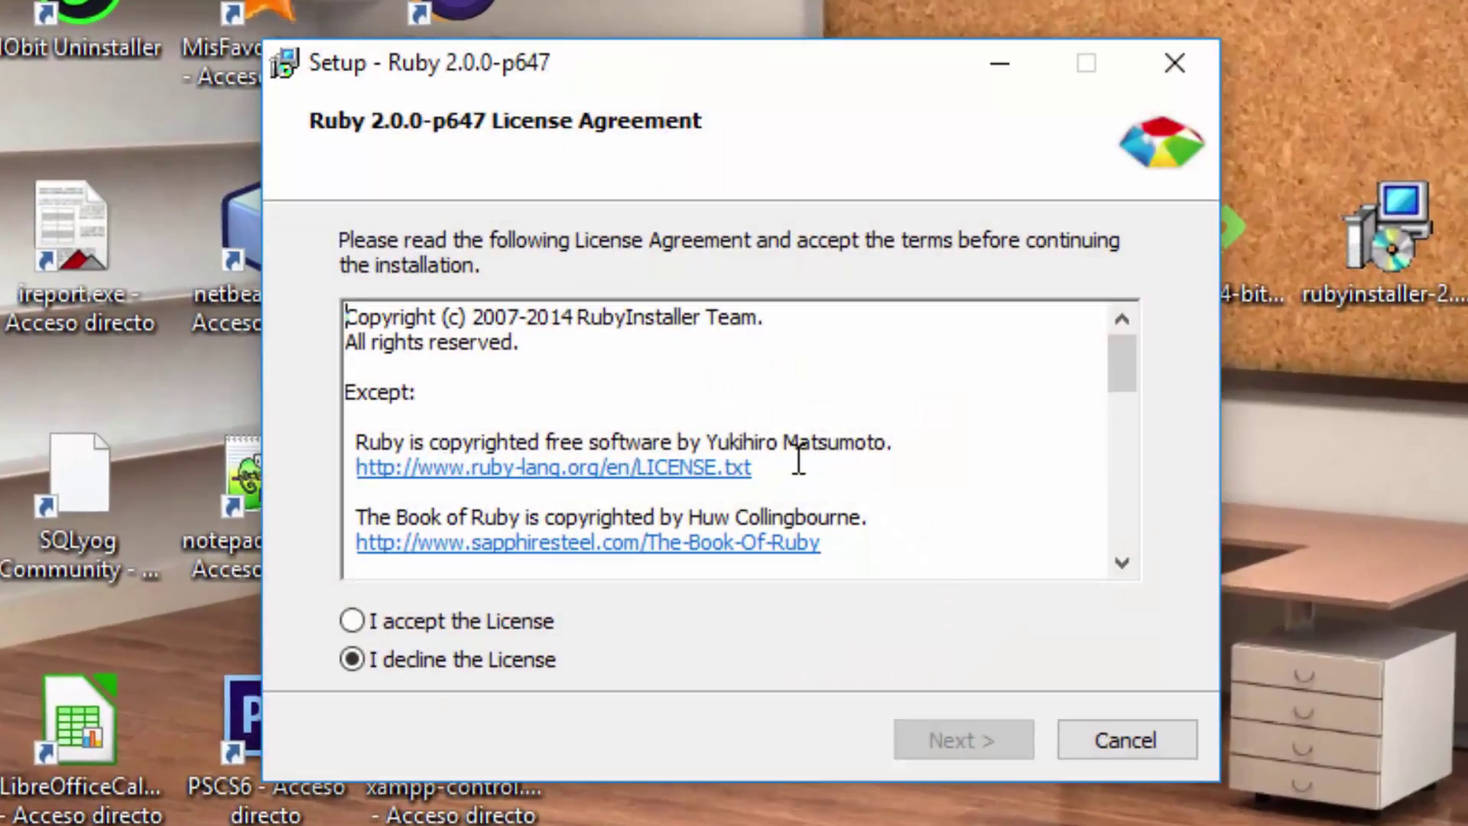
Accept the Ruby license, add Ruby to PATH, associate .rb/.rbw files, and install.
left_click(353, 620)
left_click(943, 731)
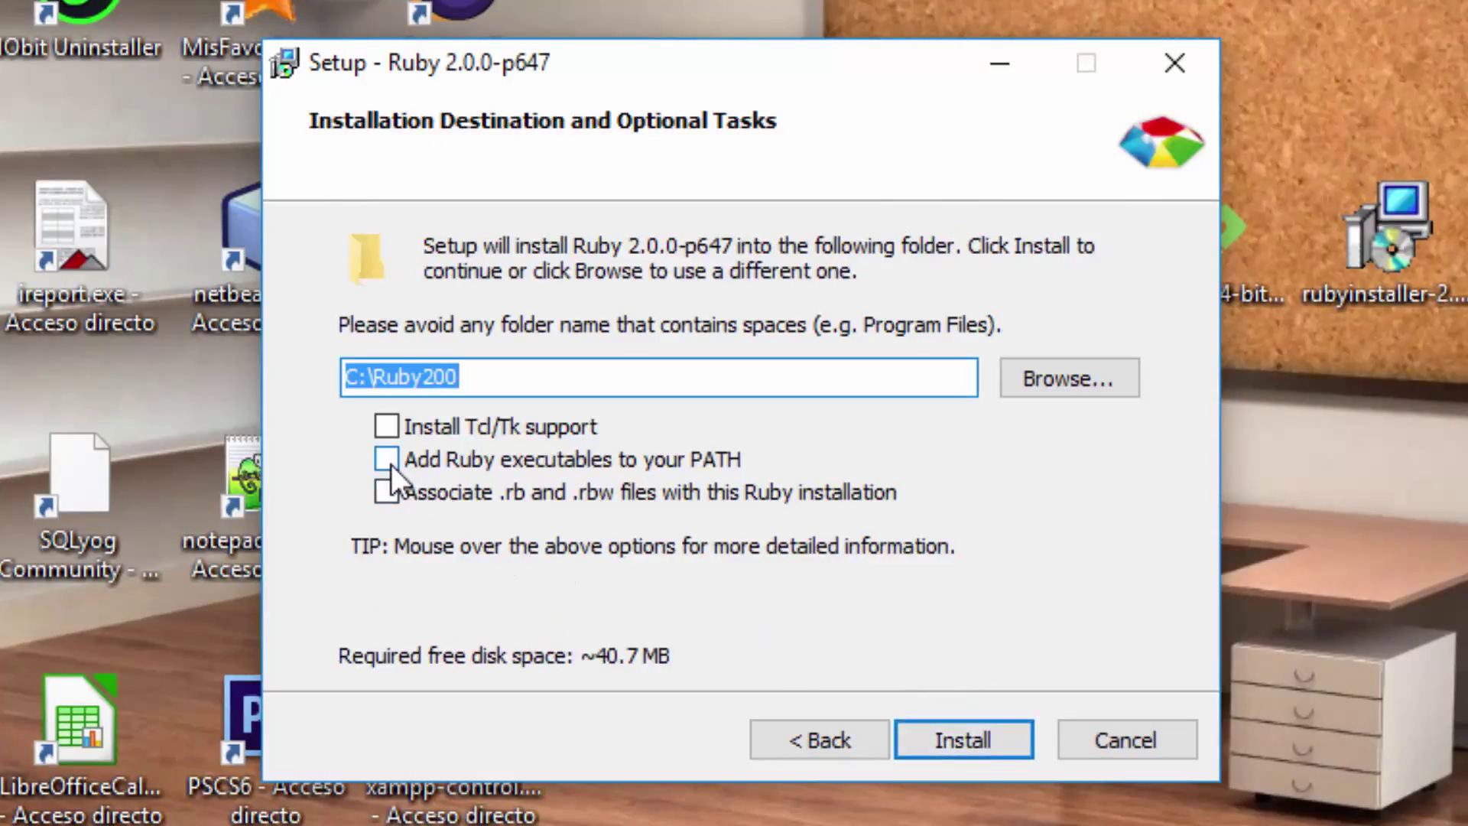
mouse_move(391, 465)
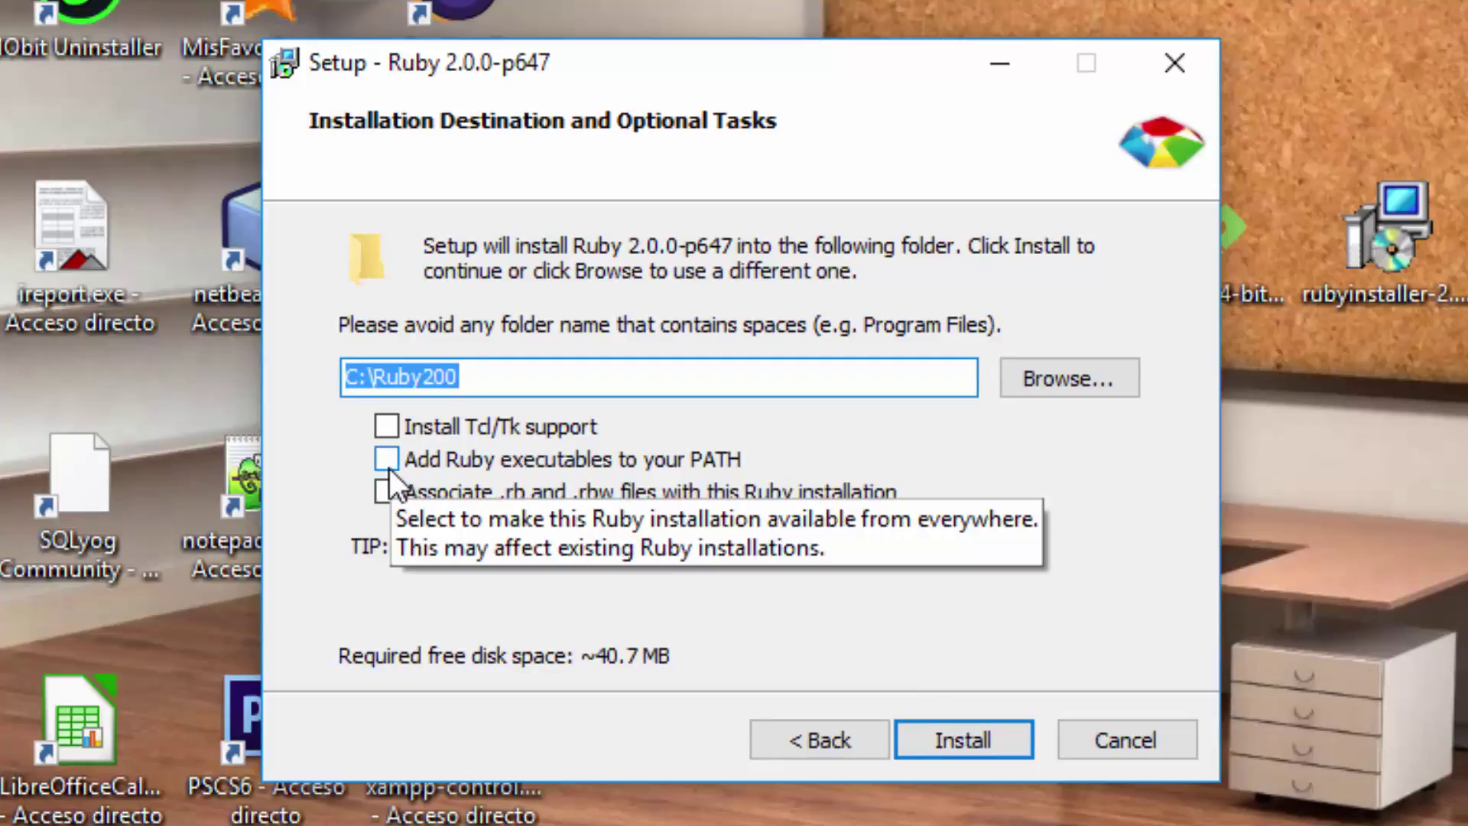
left_click(383, 466)
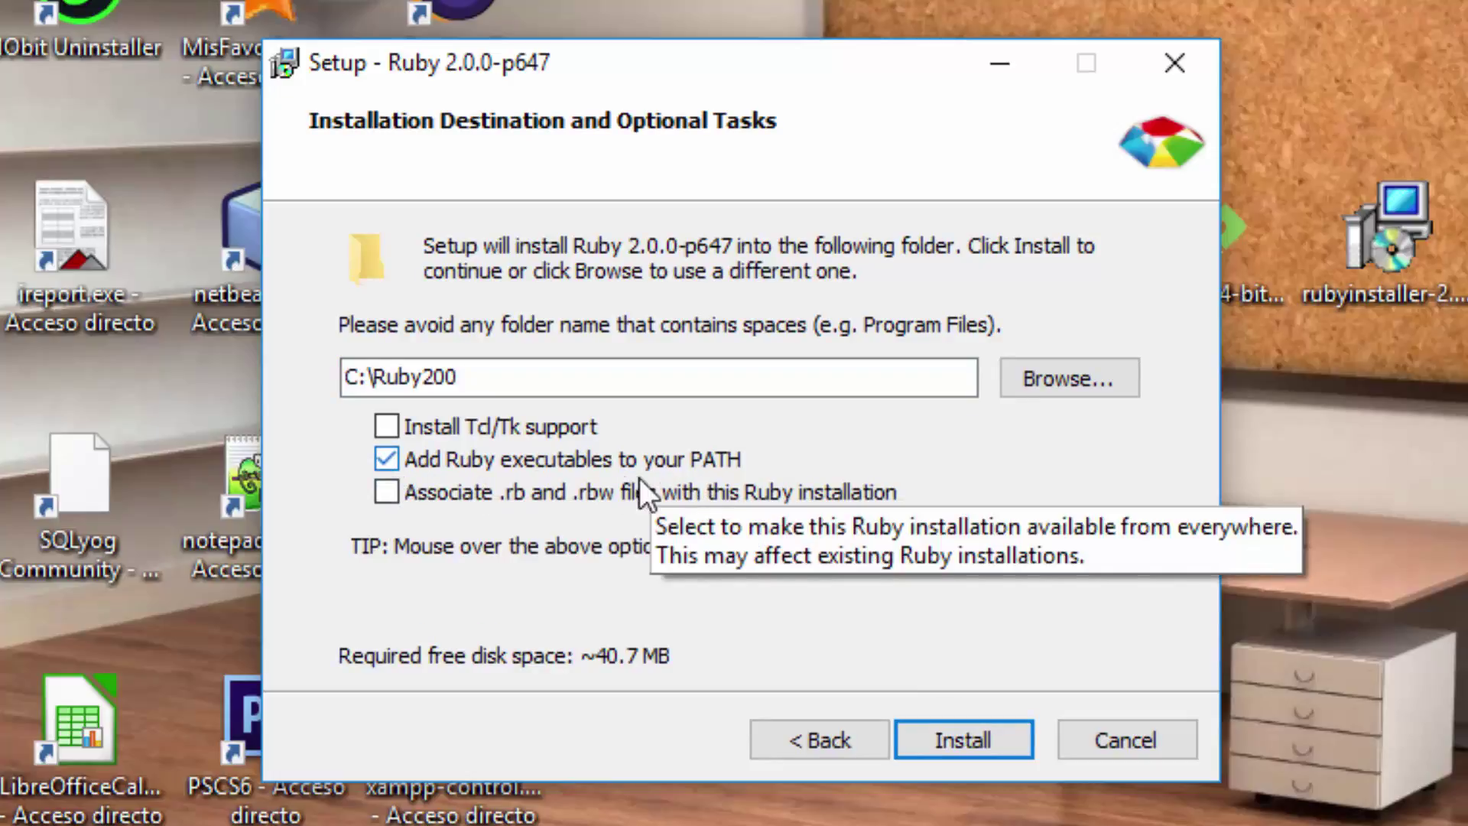
mouse_move(438, 470)
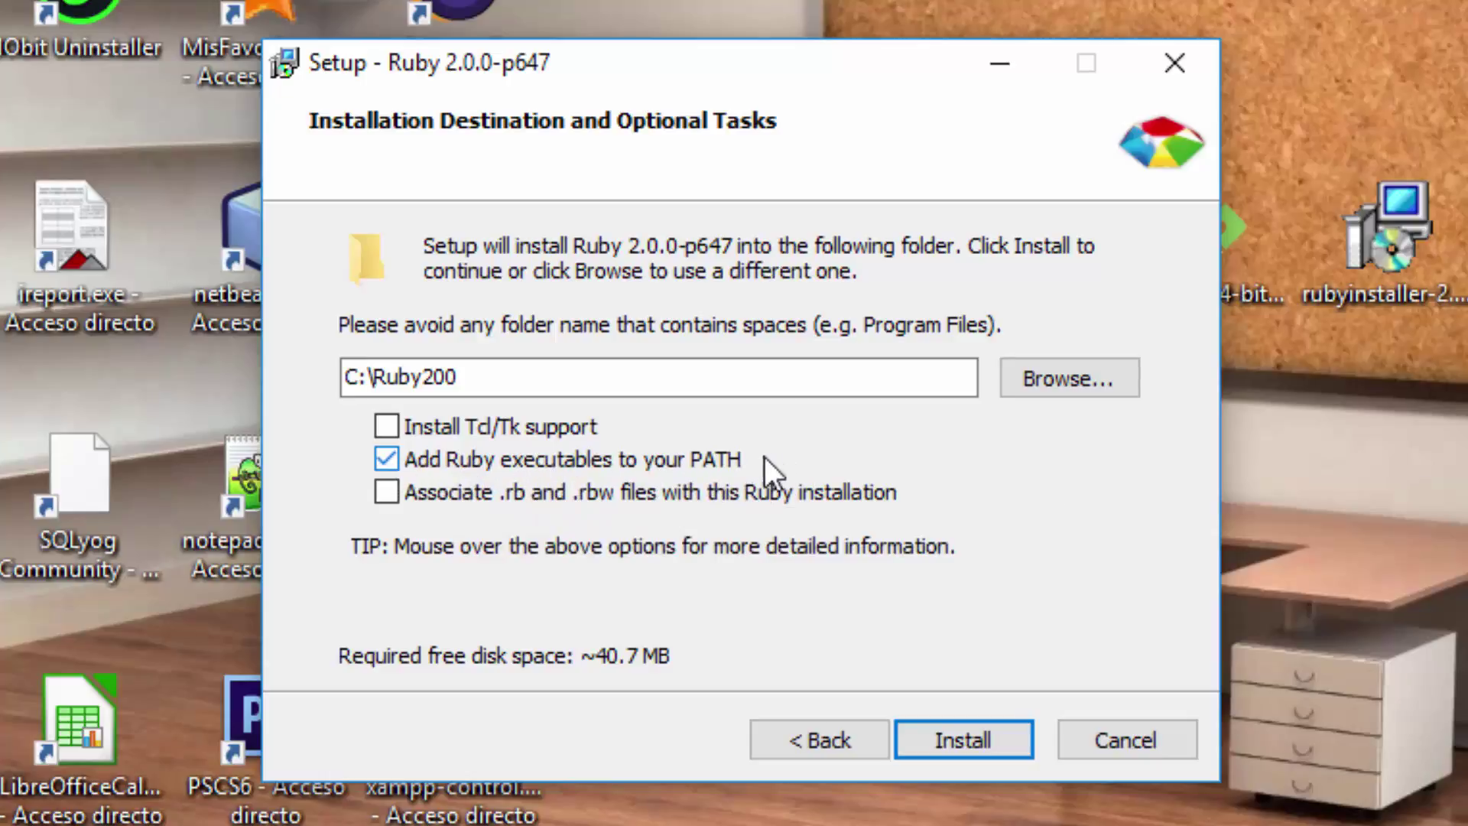
left_click(386, 493)
left_click(940, 738)
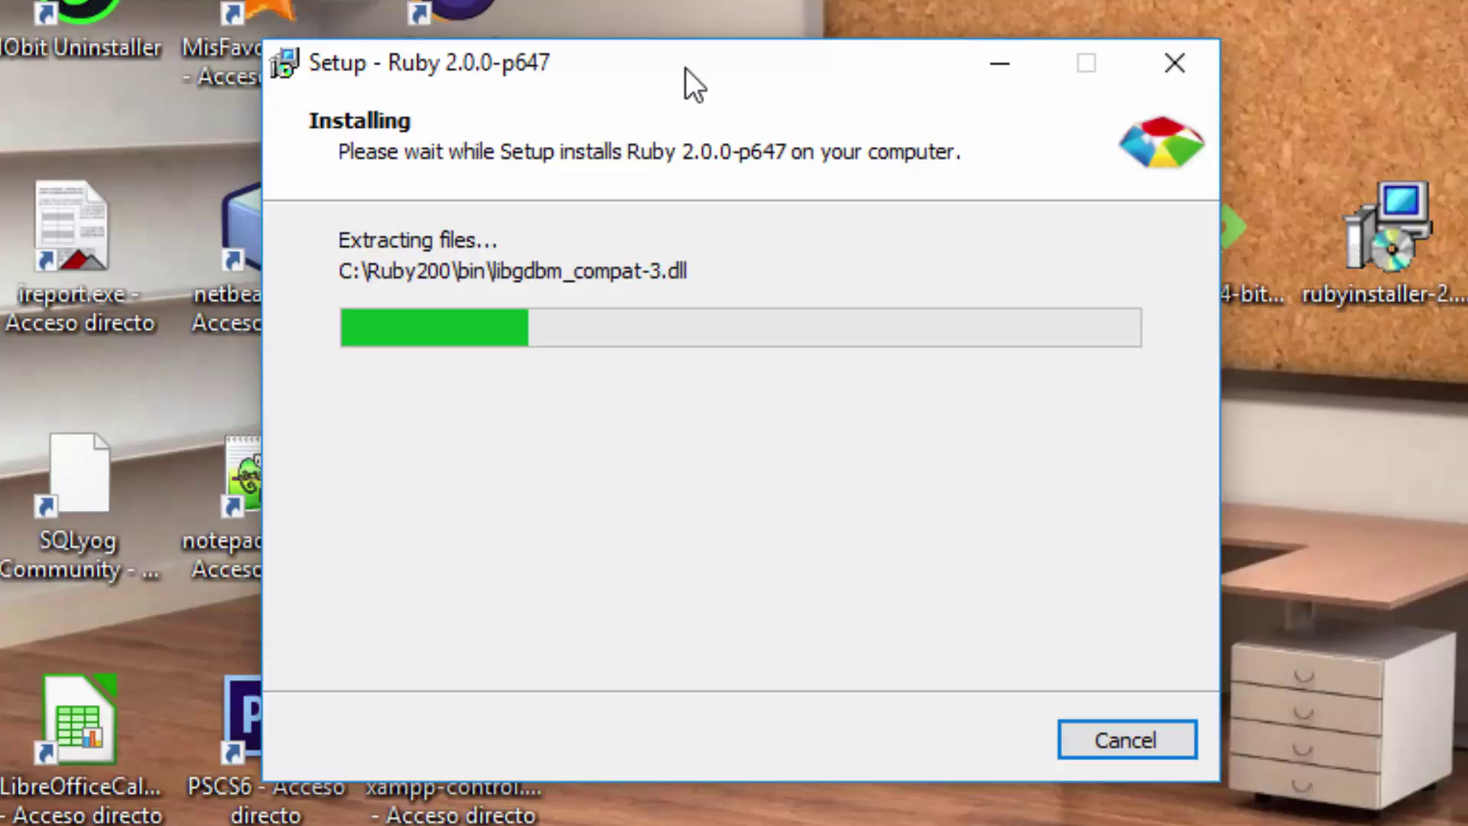
Place the Git and Ruby installers side by side and finish the Ruby 2.0.0-p647 setup.
left_click_drag(869, 42, 1132, 36)
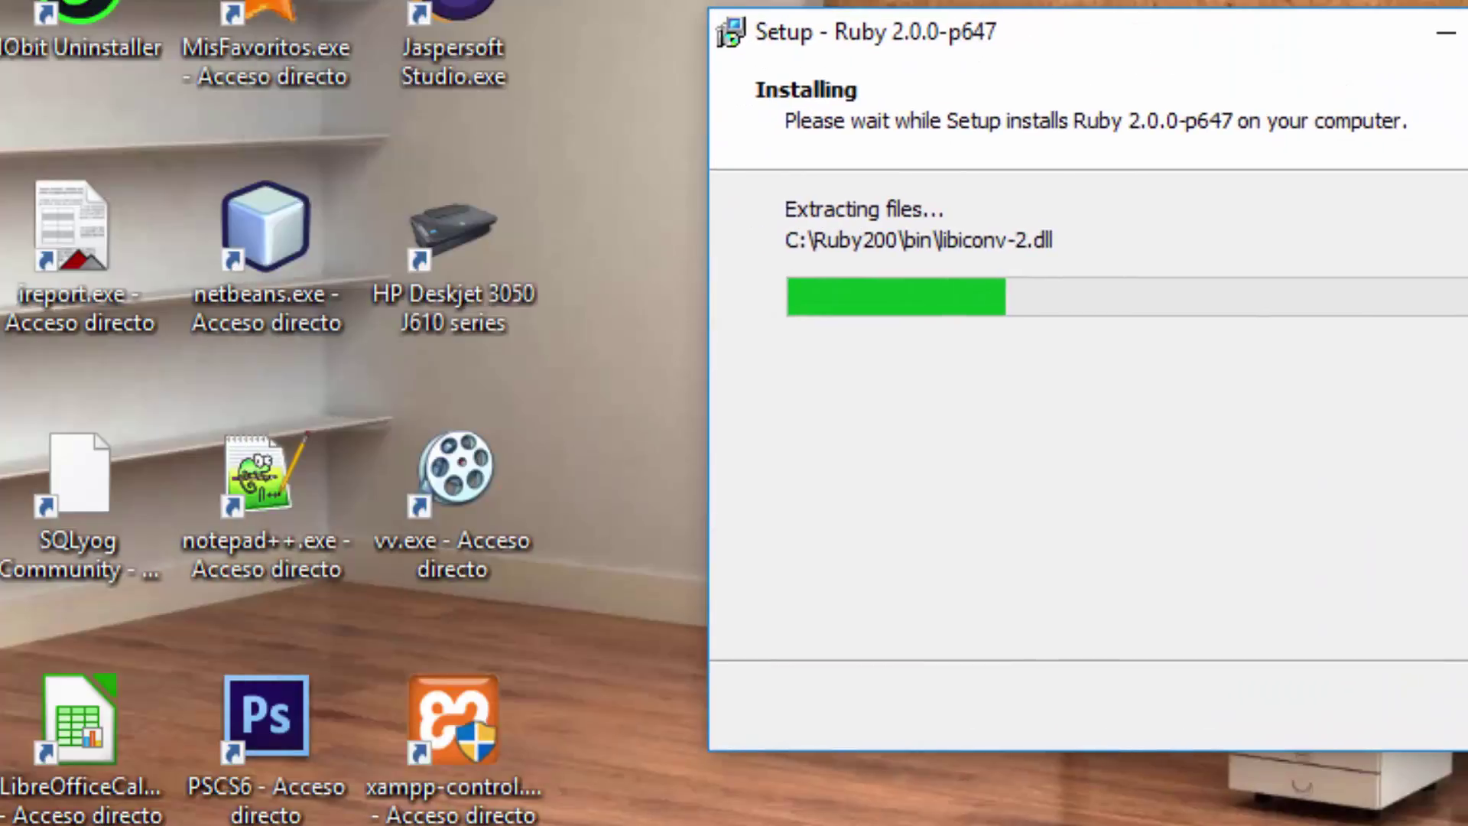
key("alt+Tab")
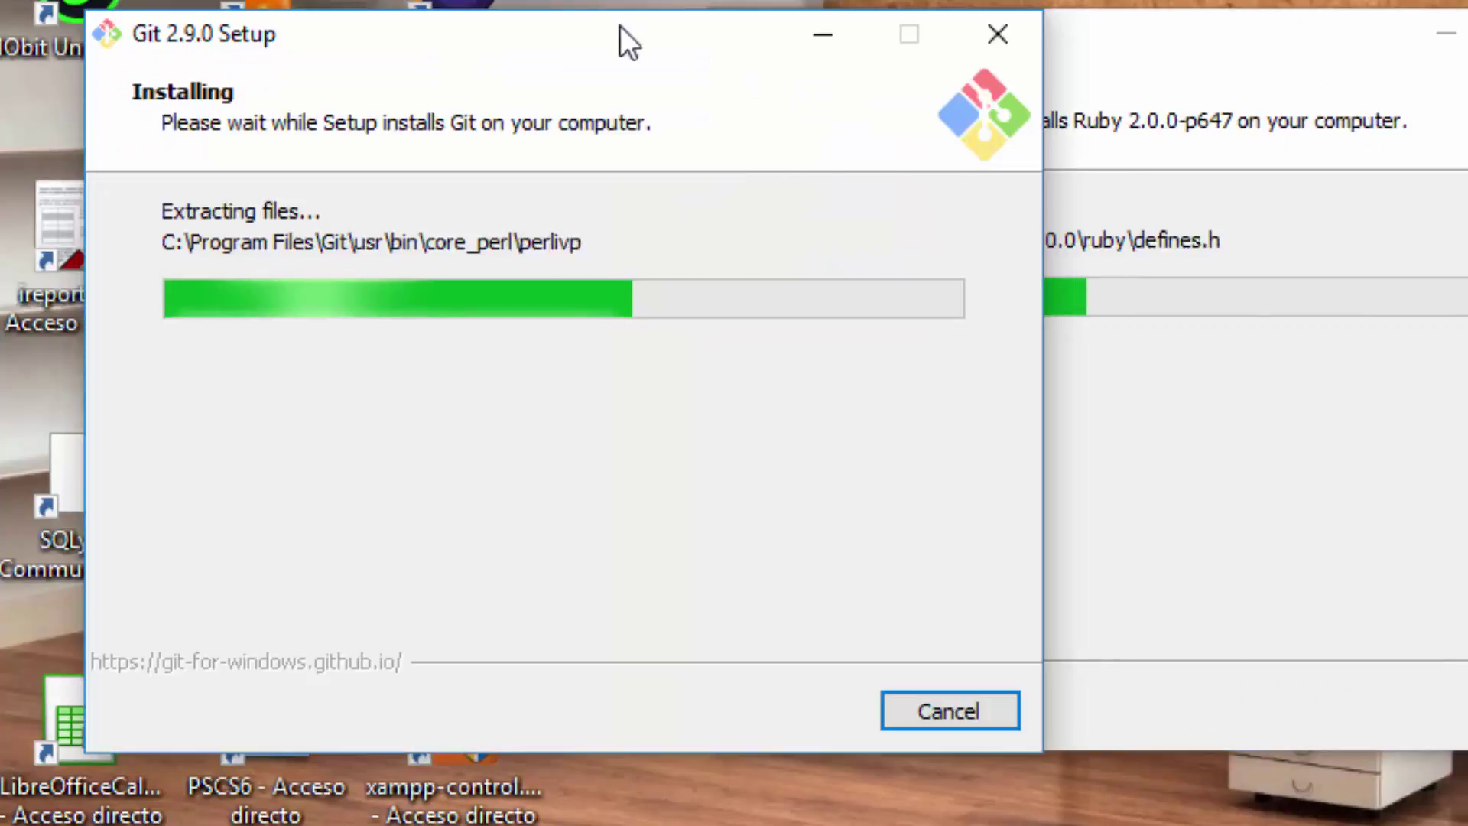
left_click_drag(621, 26, 271, 37)
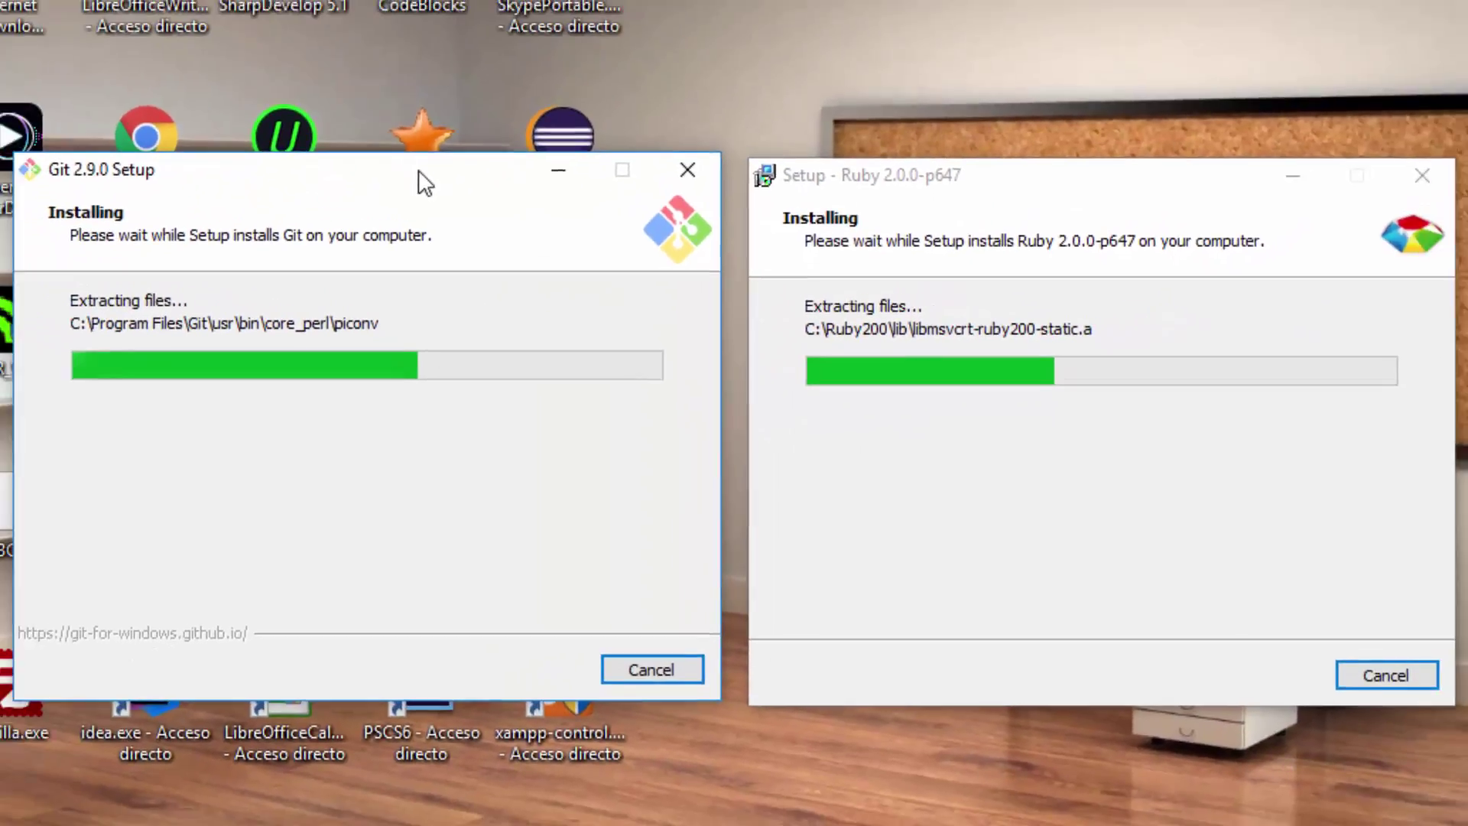
left_click_drag(425, 183, 421, 193)
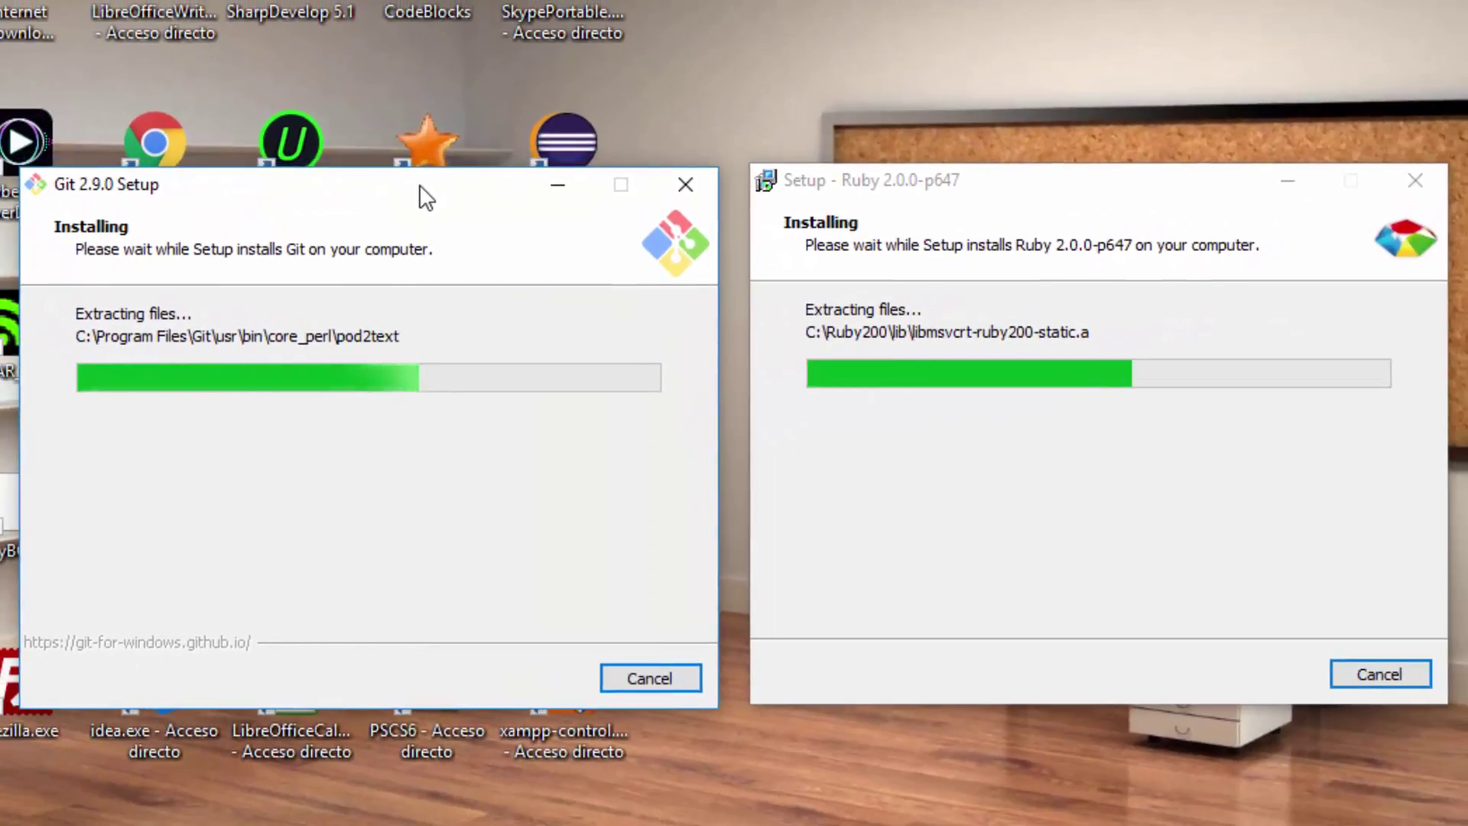
left_click(1145, 547)
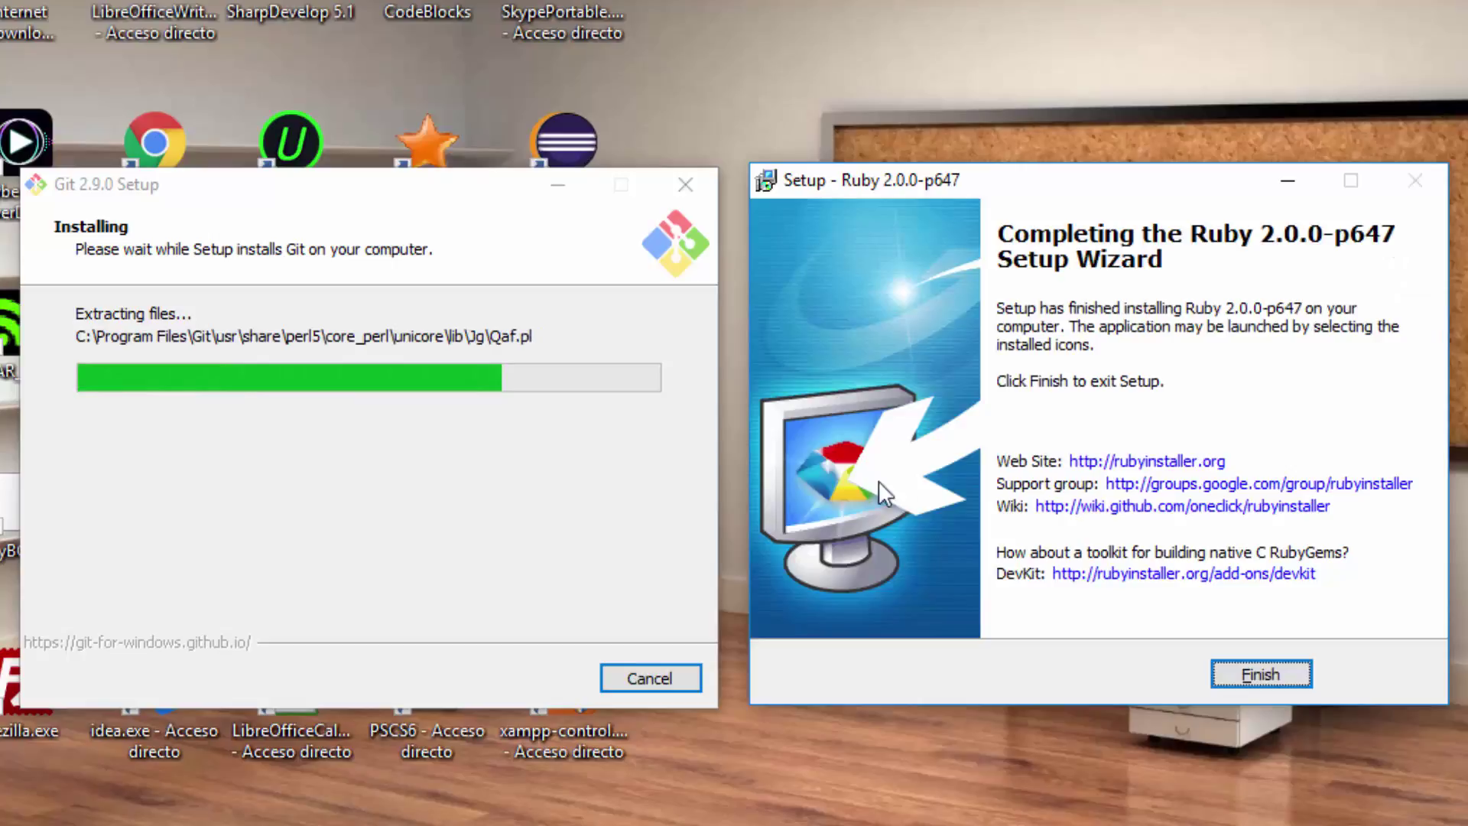
left_click(1258, 673)
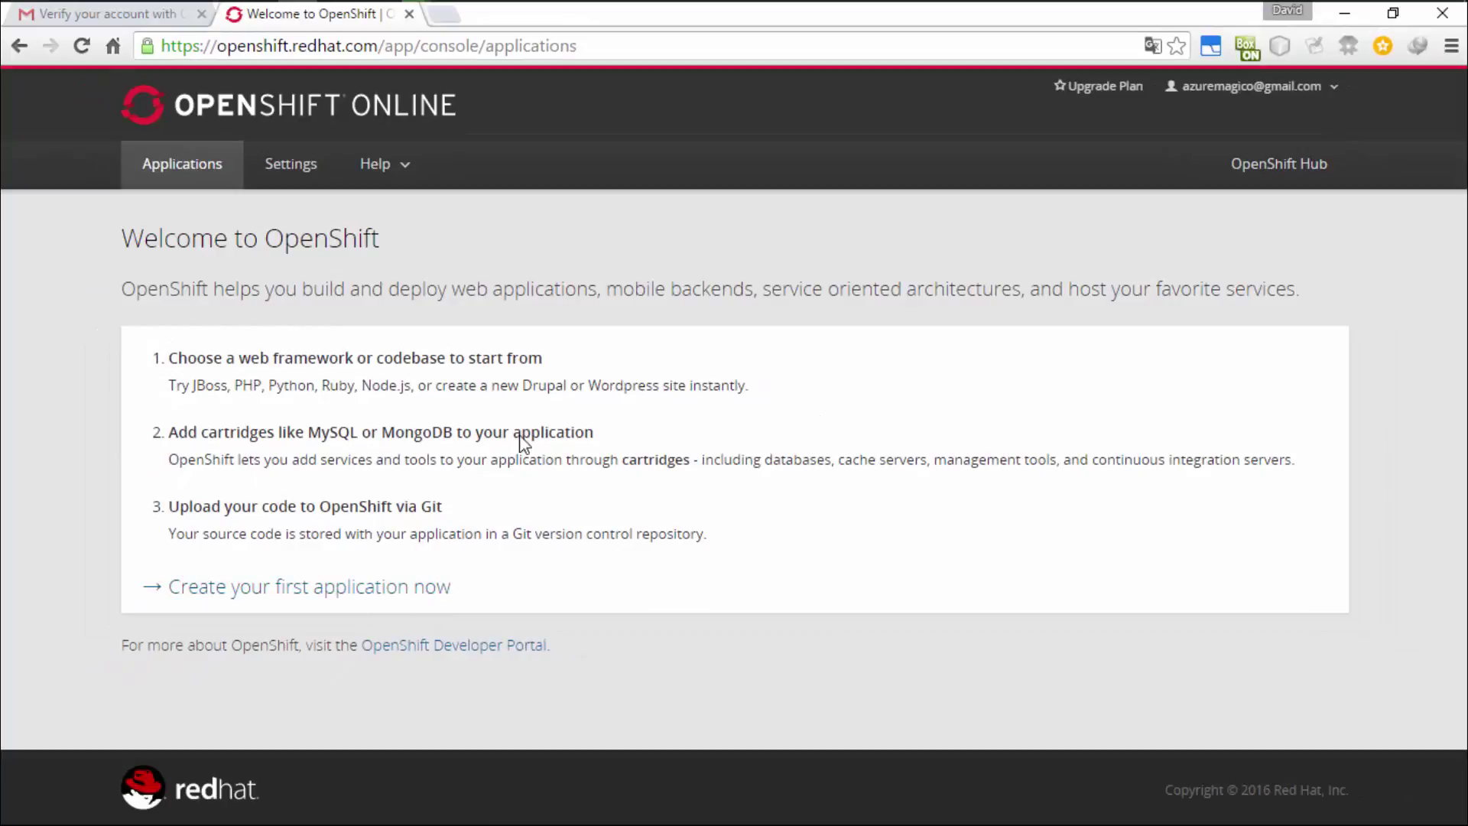
Finish the Git 2.9.0 setup without viewing the release notes.
left_click(1344, 13)
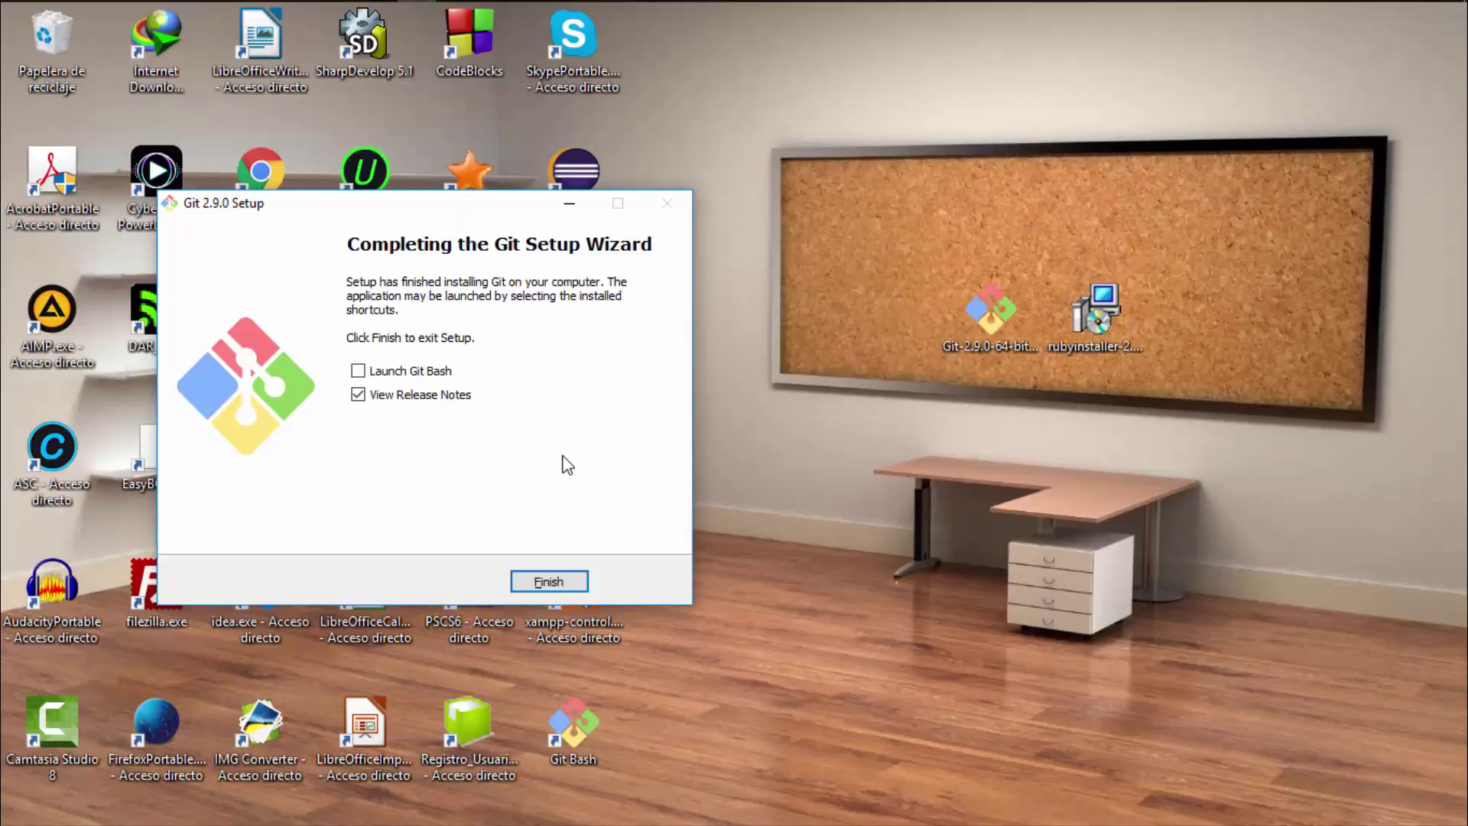
left_click(357, 395)
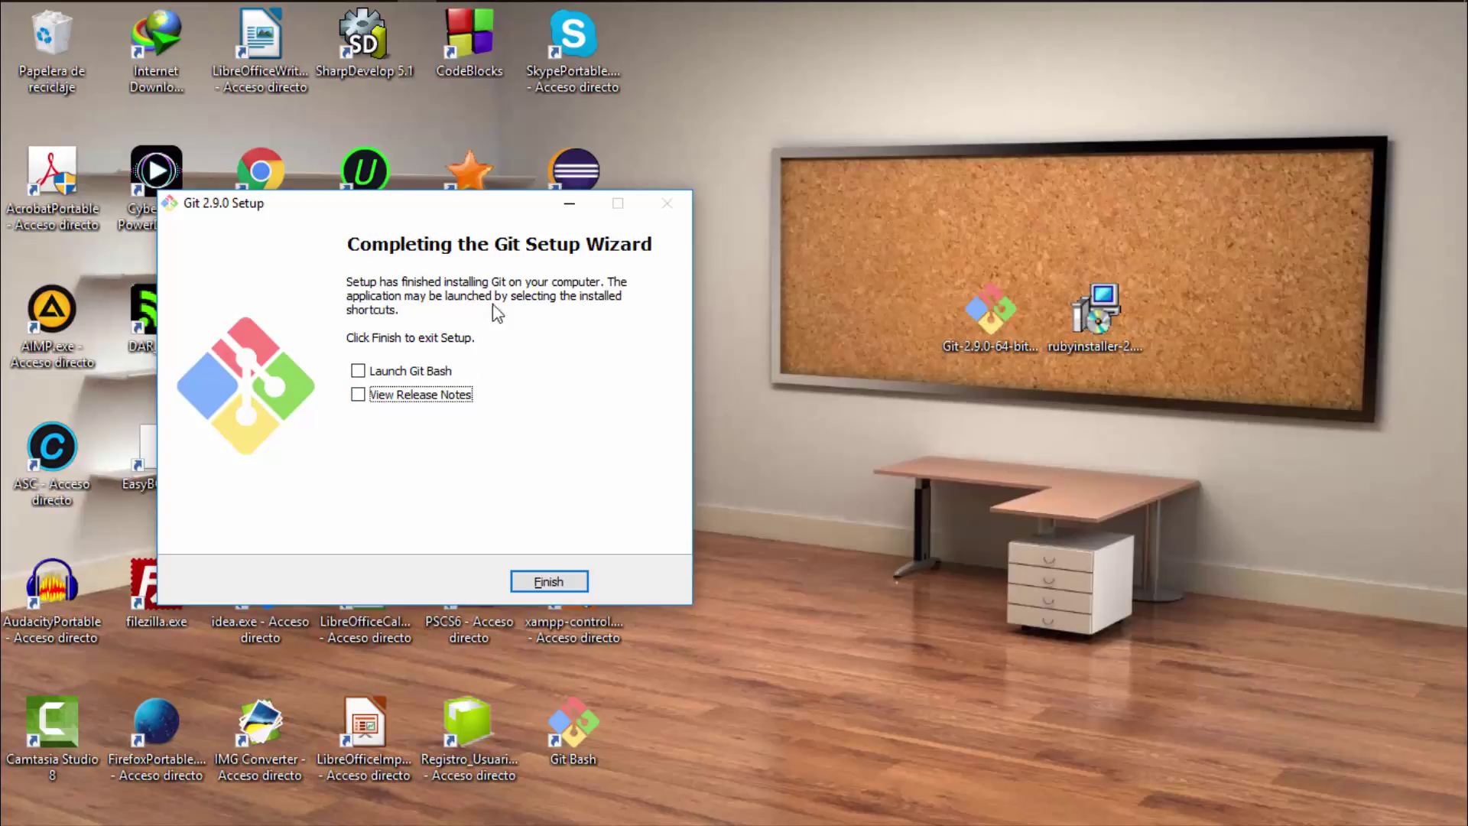
left_click(549, 582)
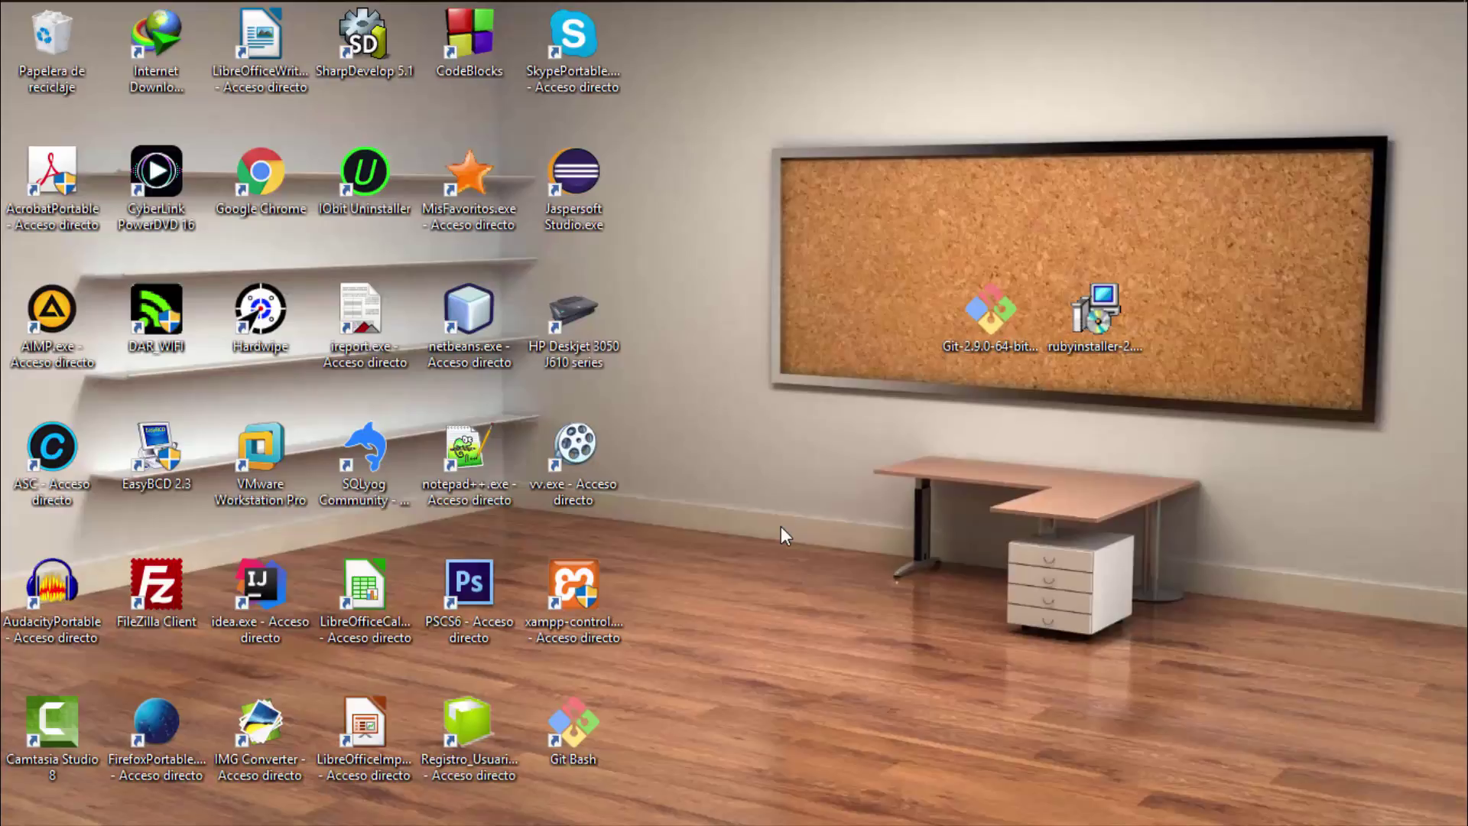
key("super+x")
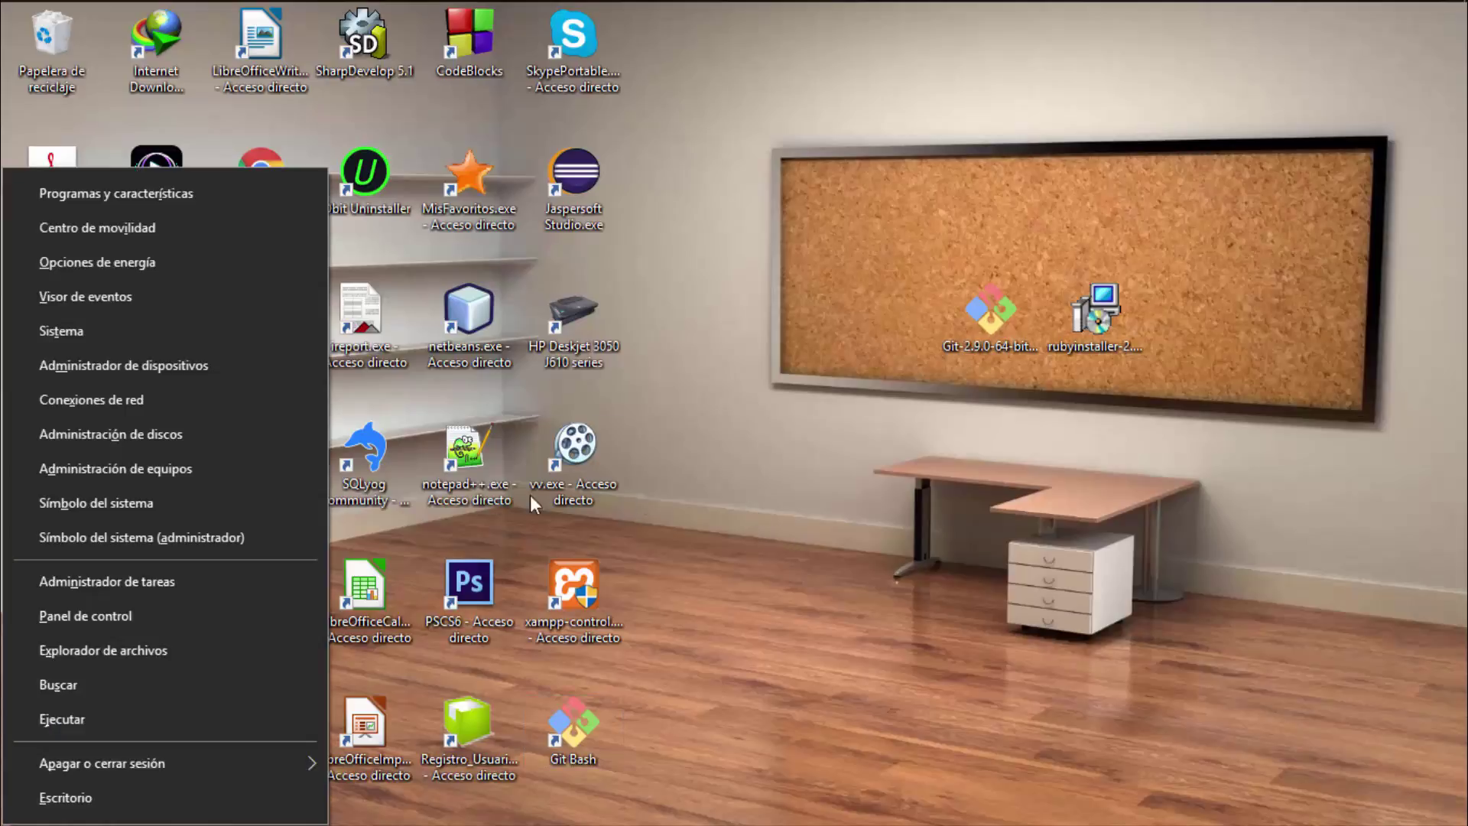
In a Command Prompt, confirm 'ruby -v' reports 2.0.0p647 and type 'gem install rhc'.
left_click(131, 503)
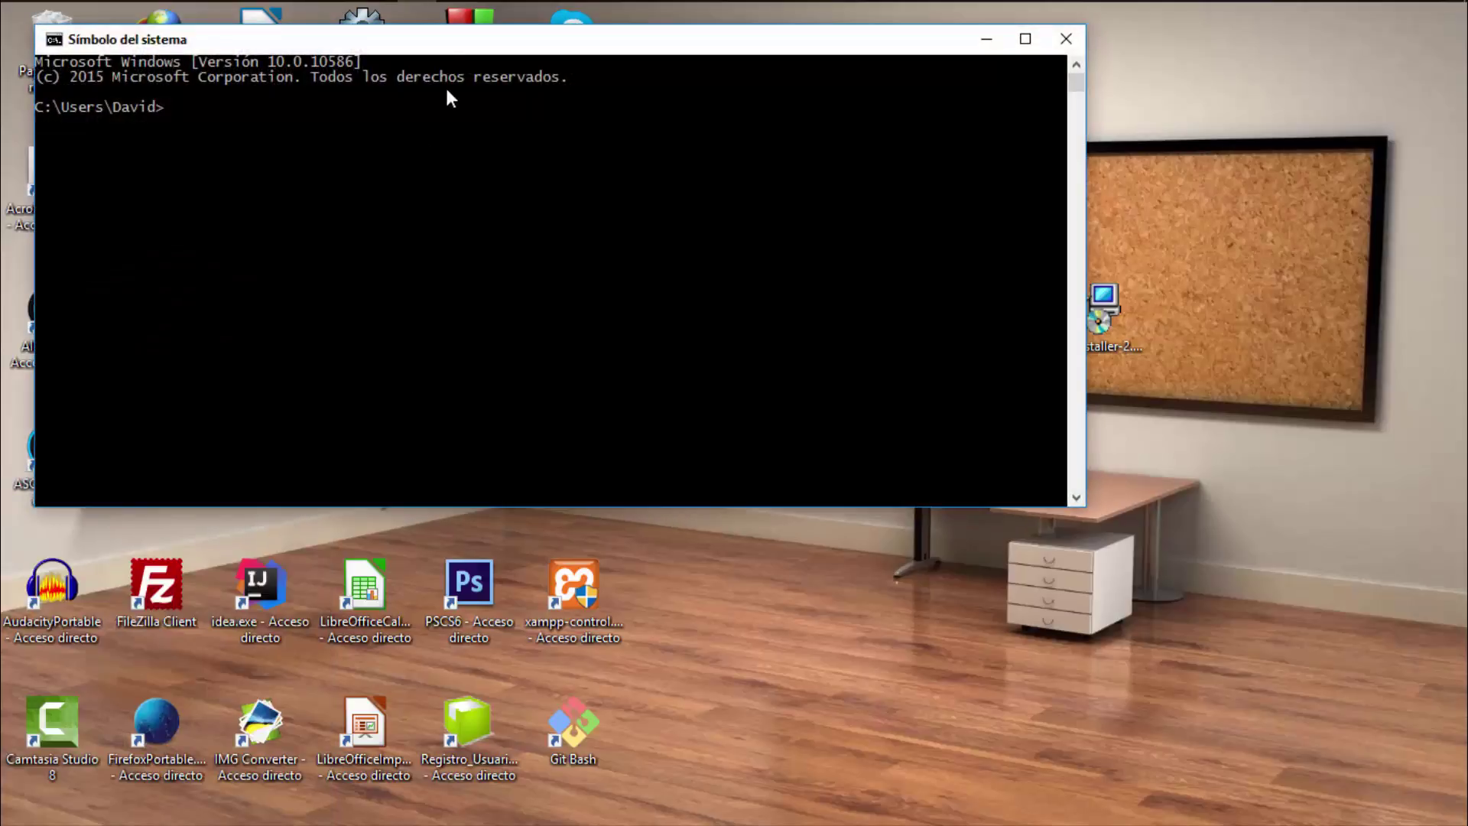
left_click_drag(442, 44, 591, 195)
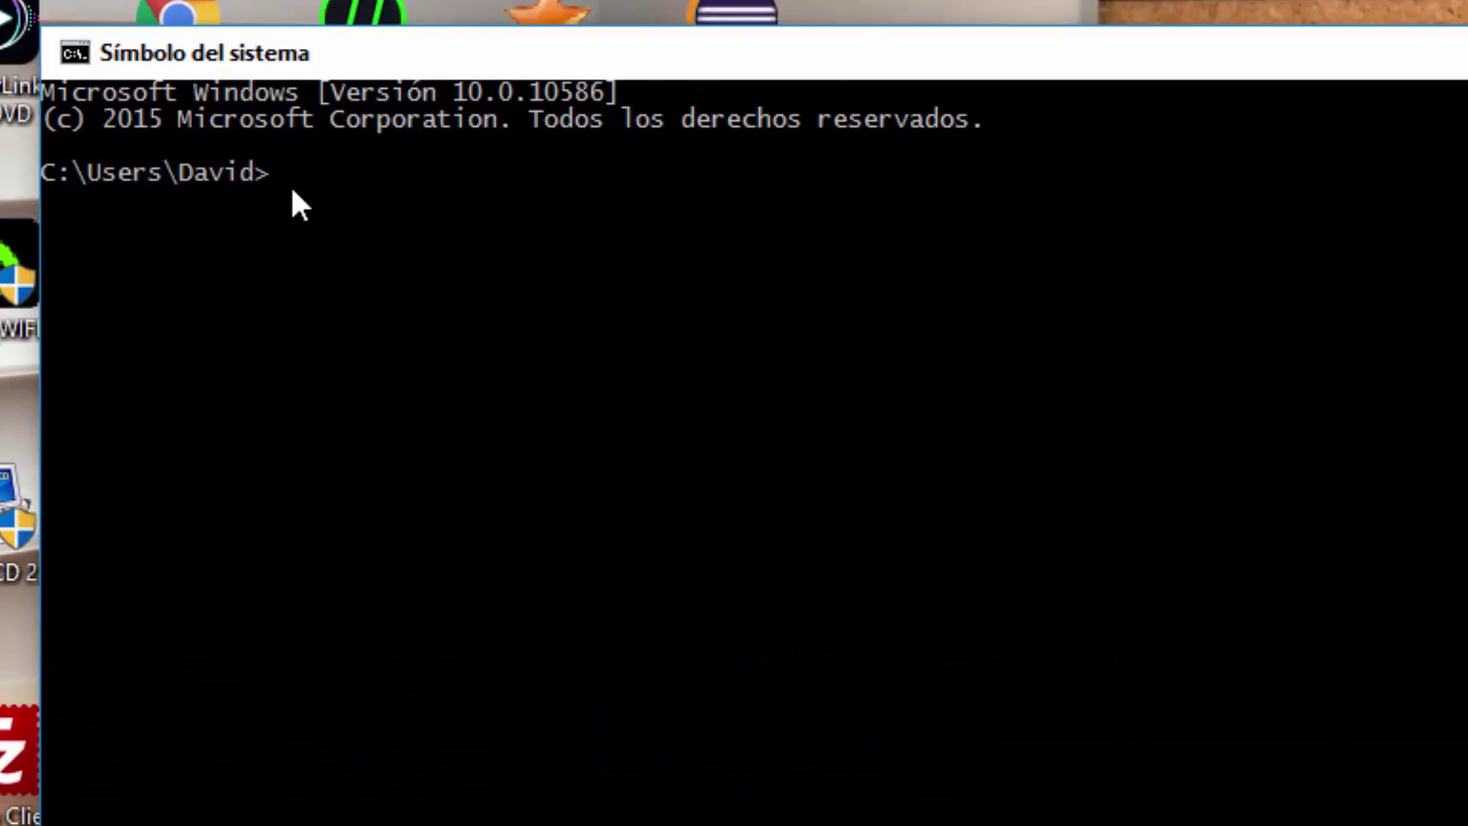
type("ruby -v")
key("Return")
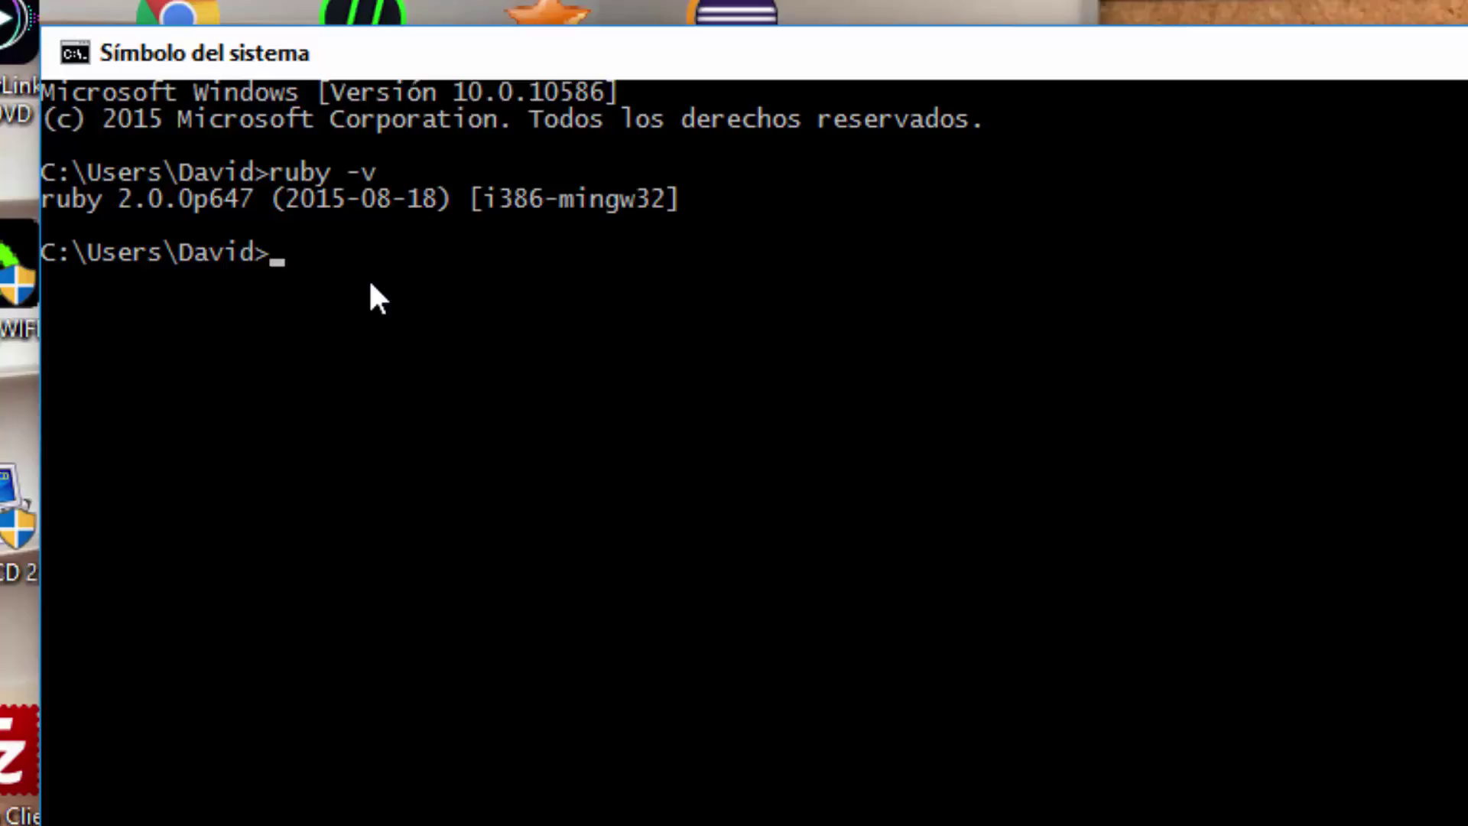
type("gem inst")
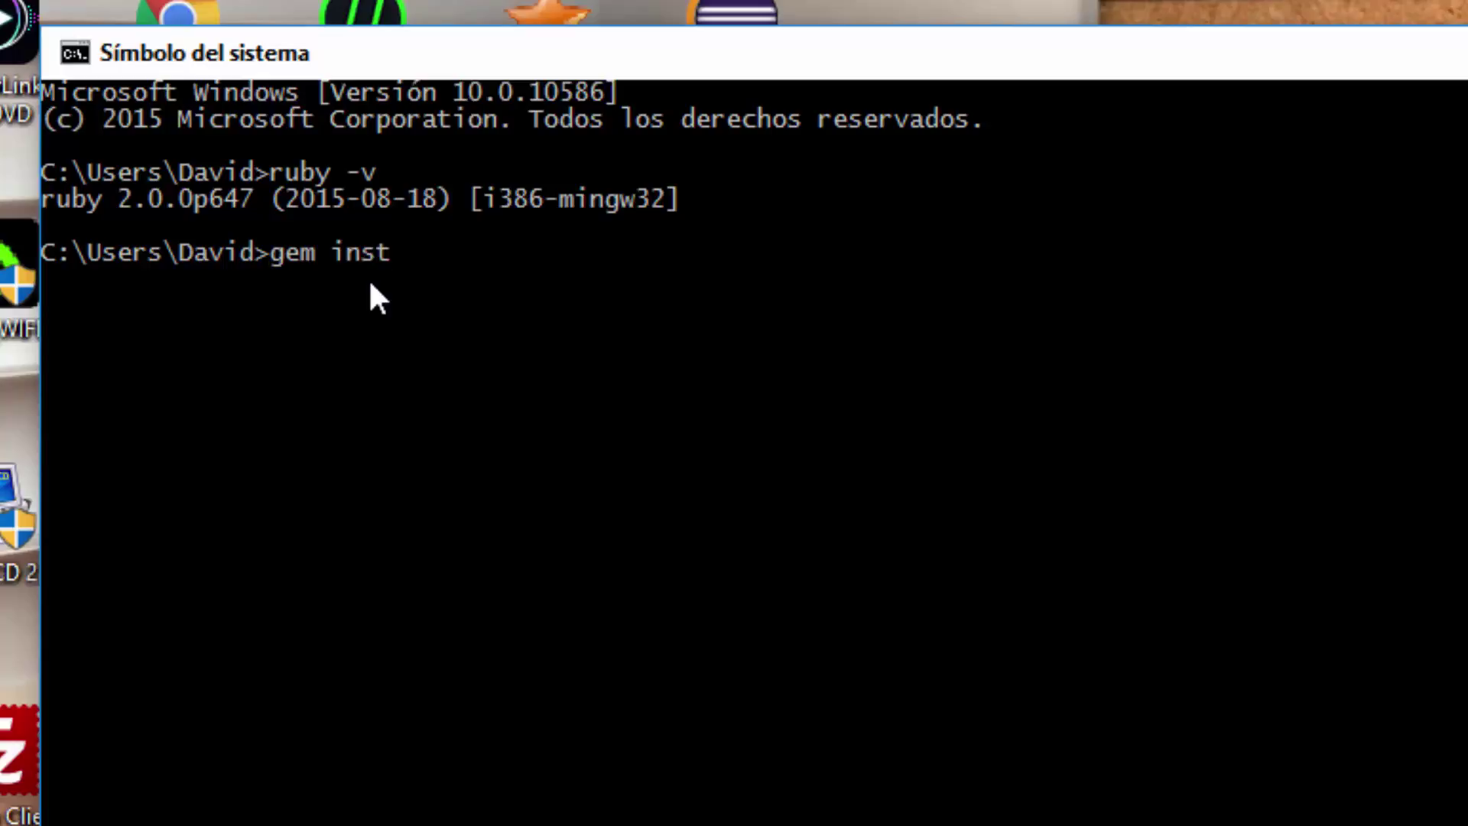
type("all rhc")
Install the rhc-1.38.4 and httpclient-2.8.0 gems, then type 'rhc setup'.
key("Return")
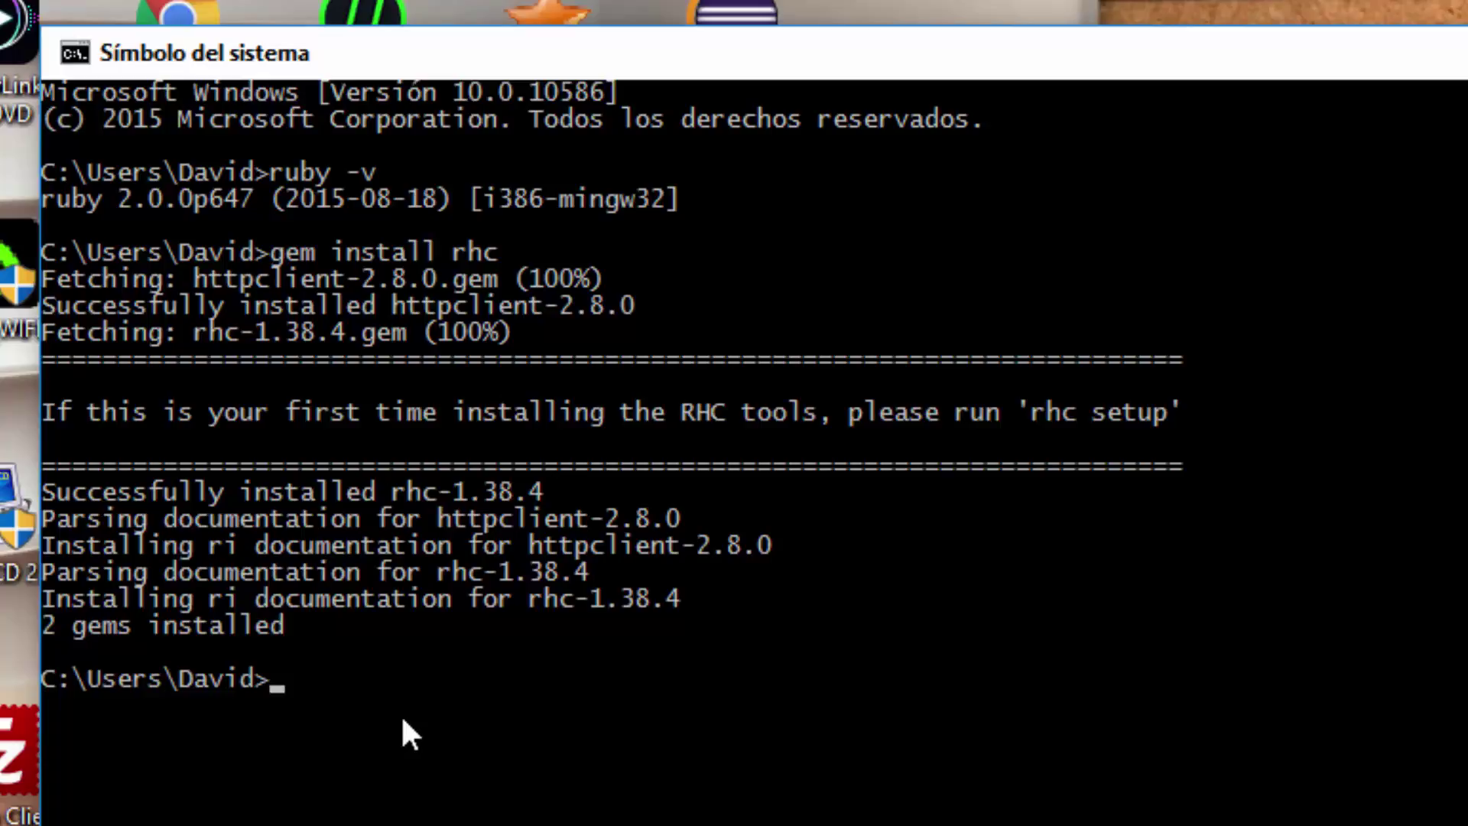
type("rhc se")
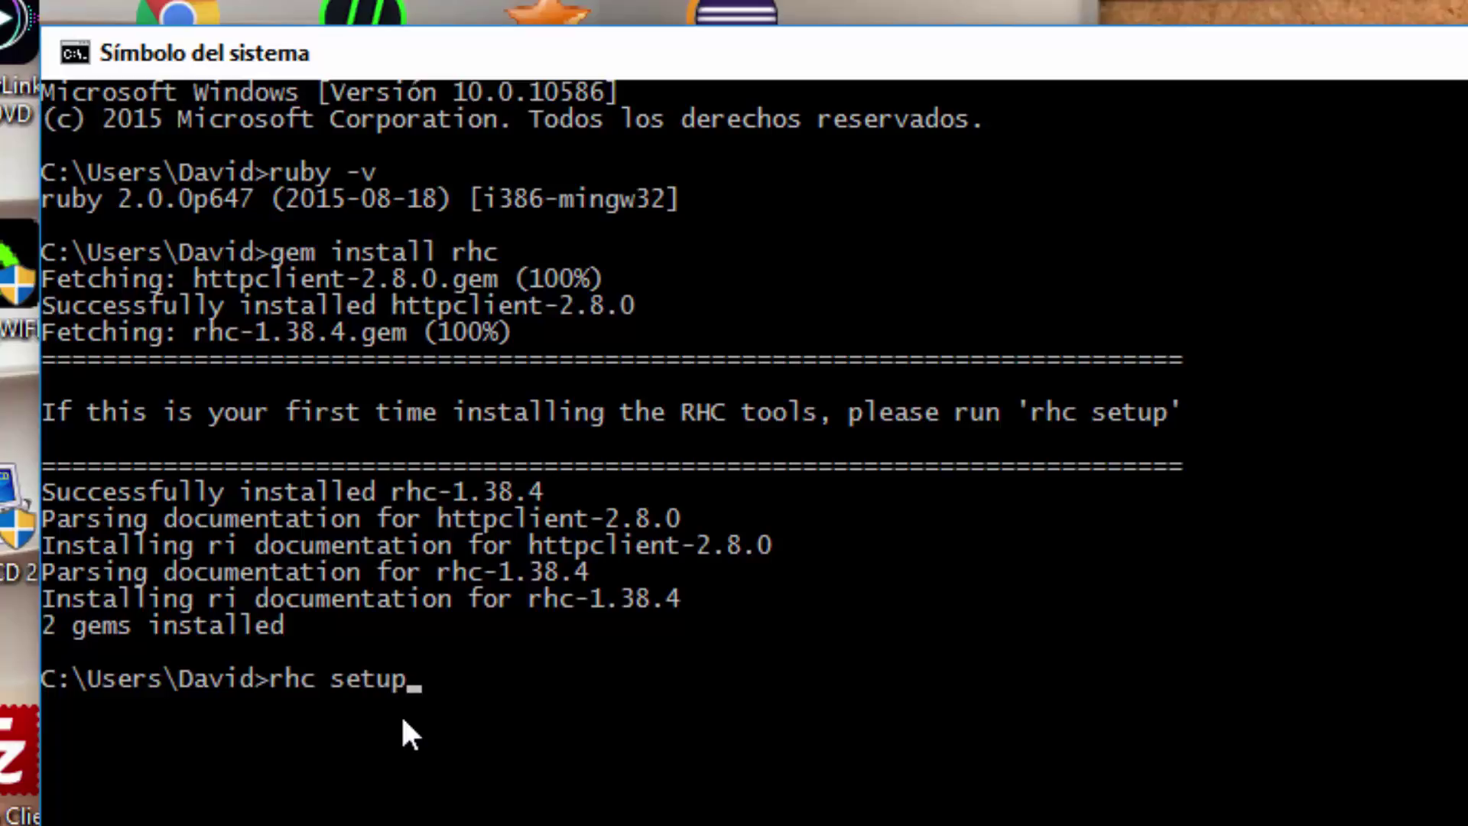
type("tup")
Run rhc setup against openshift.redhat.com and log in with the account e-mail and password.
key("Return")
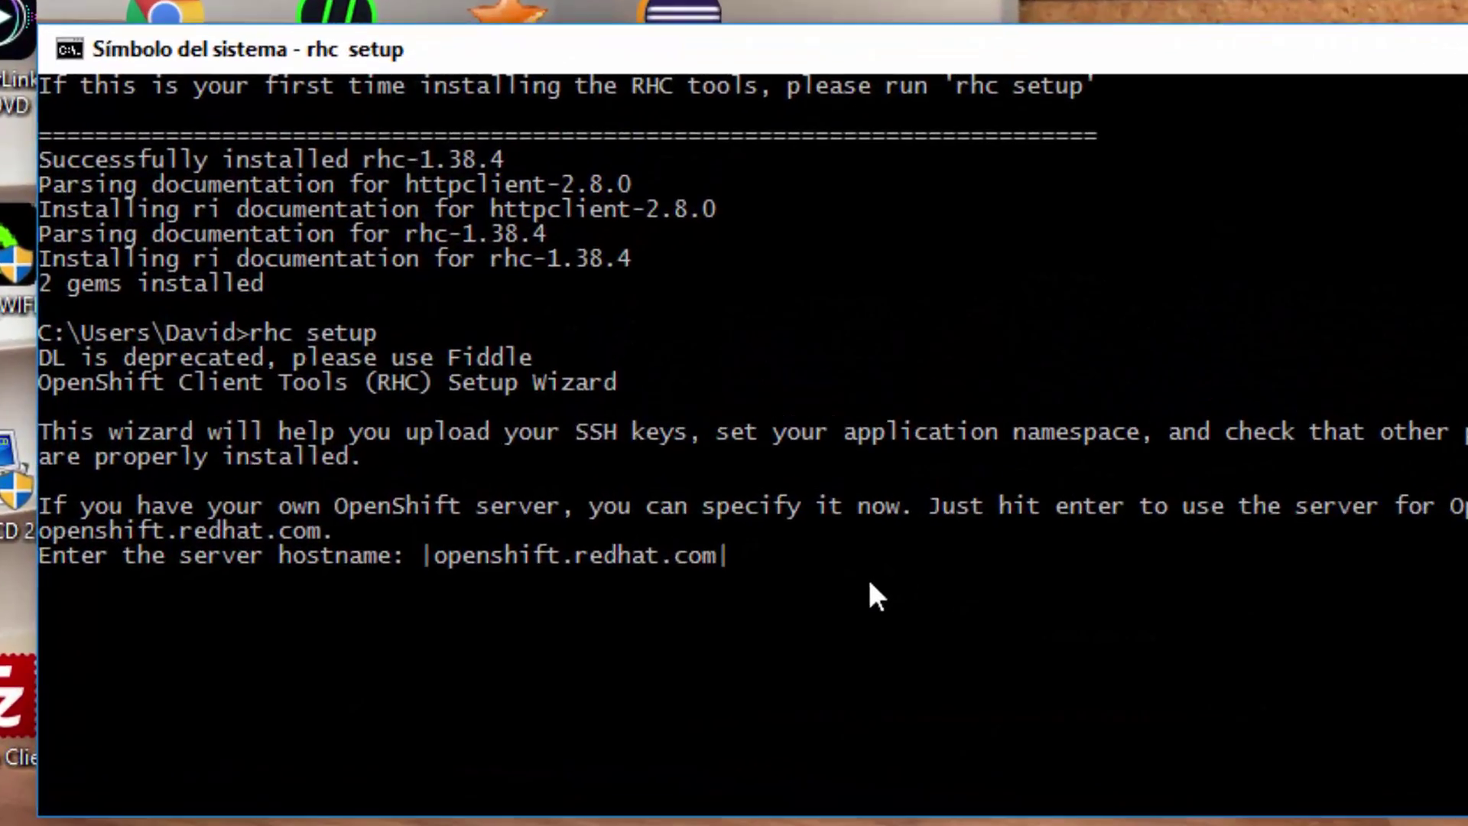
key("Return")
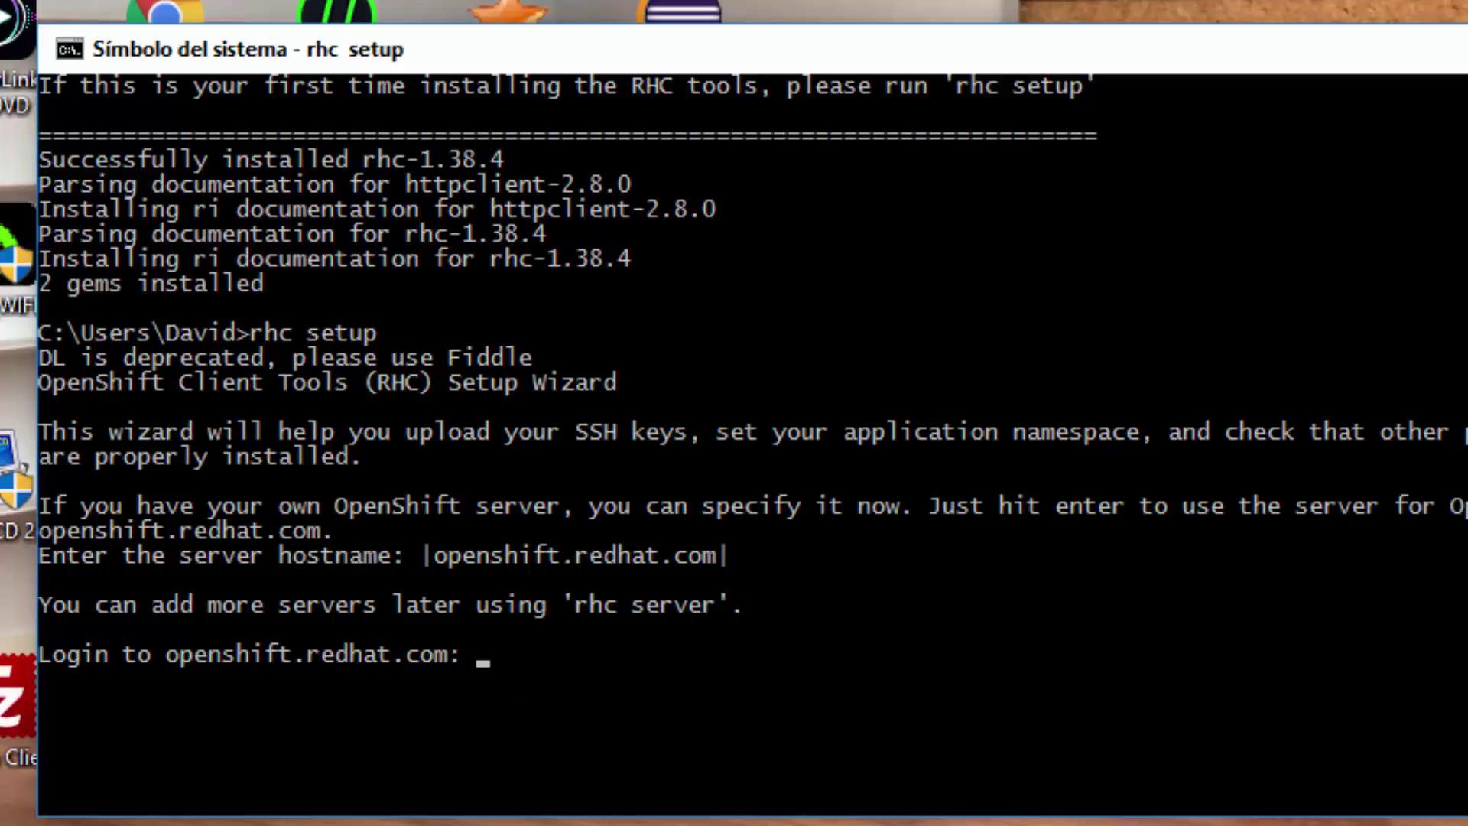
key("alt+Tab")
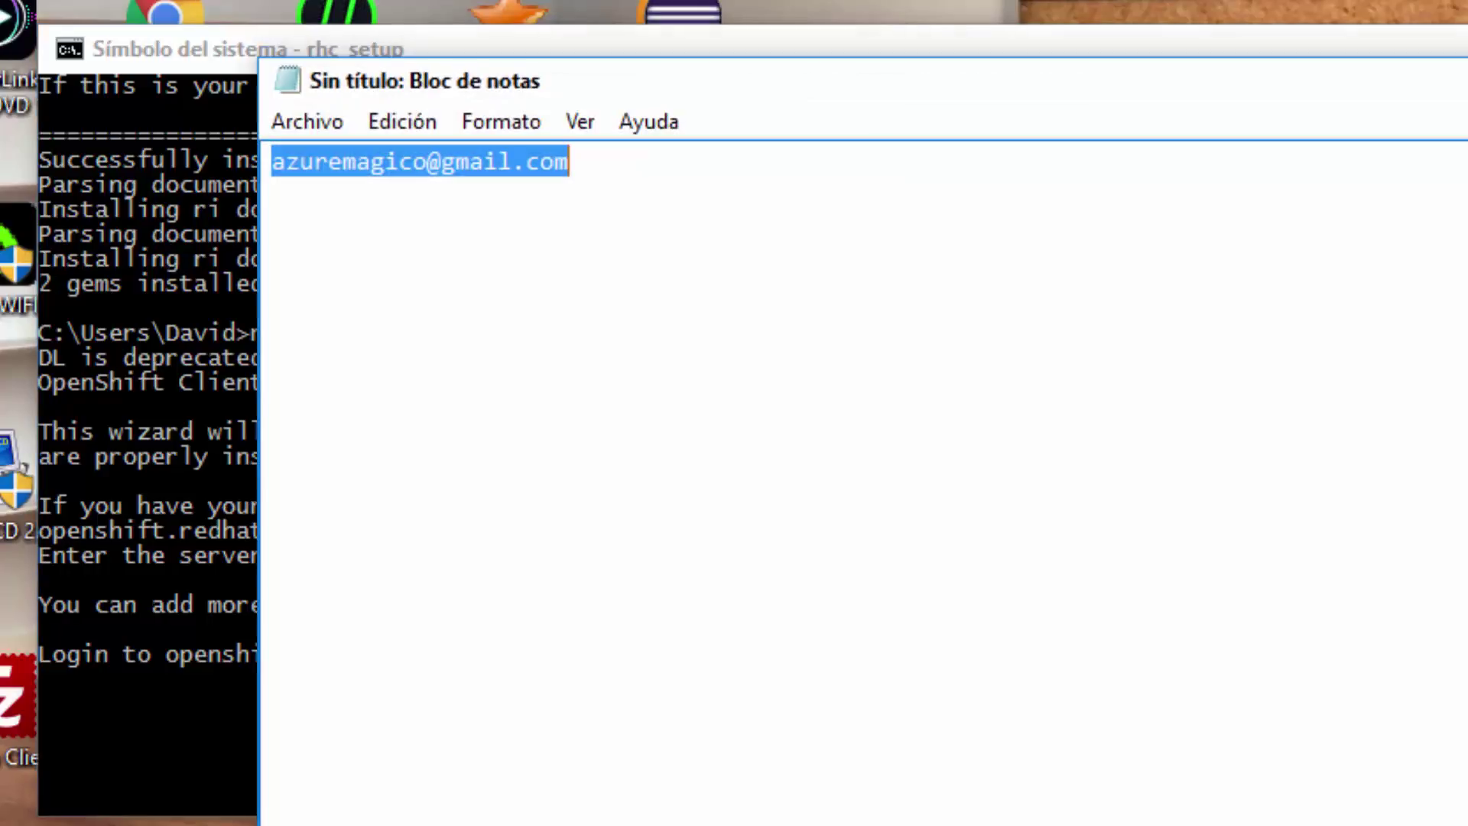
right_click(475, 178)
left_click(566, 291)
key("alt+Tab")
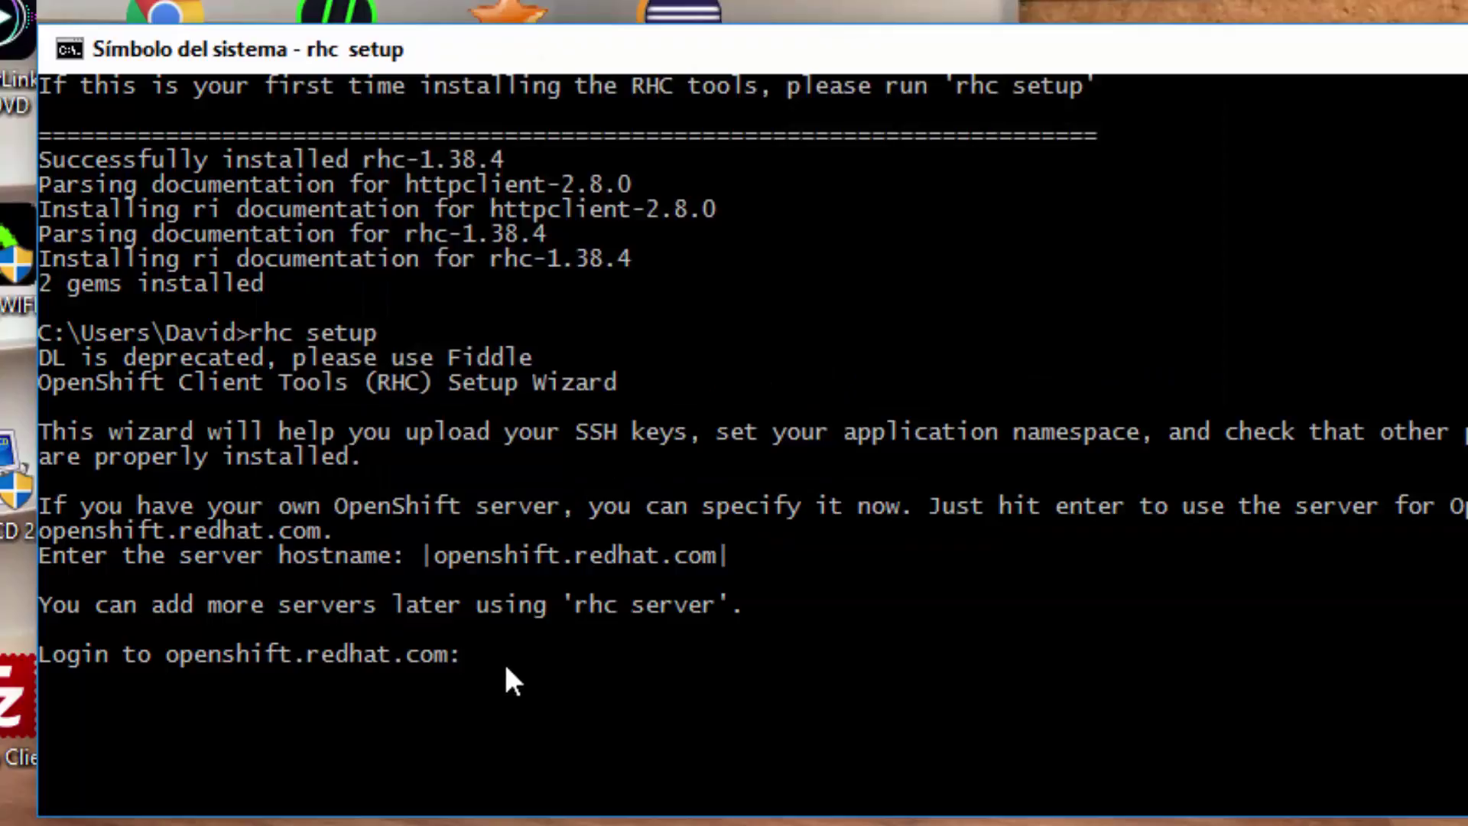
key("ctrl+v")
key("Return")
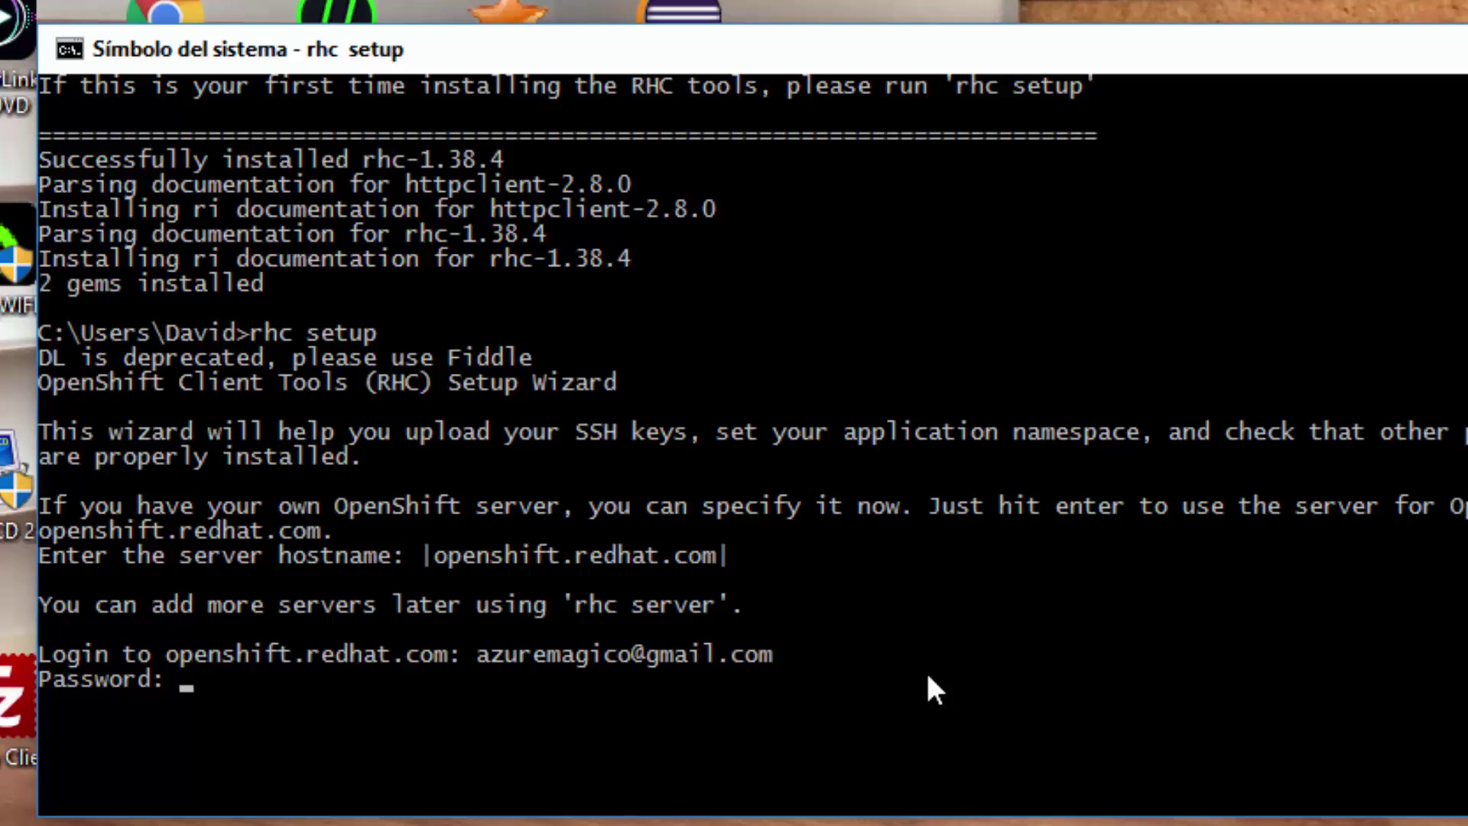
type("*******")
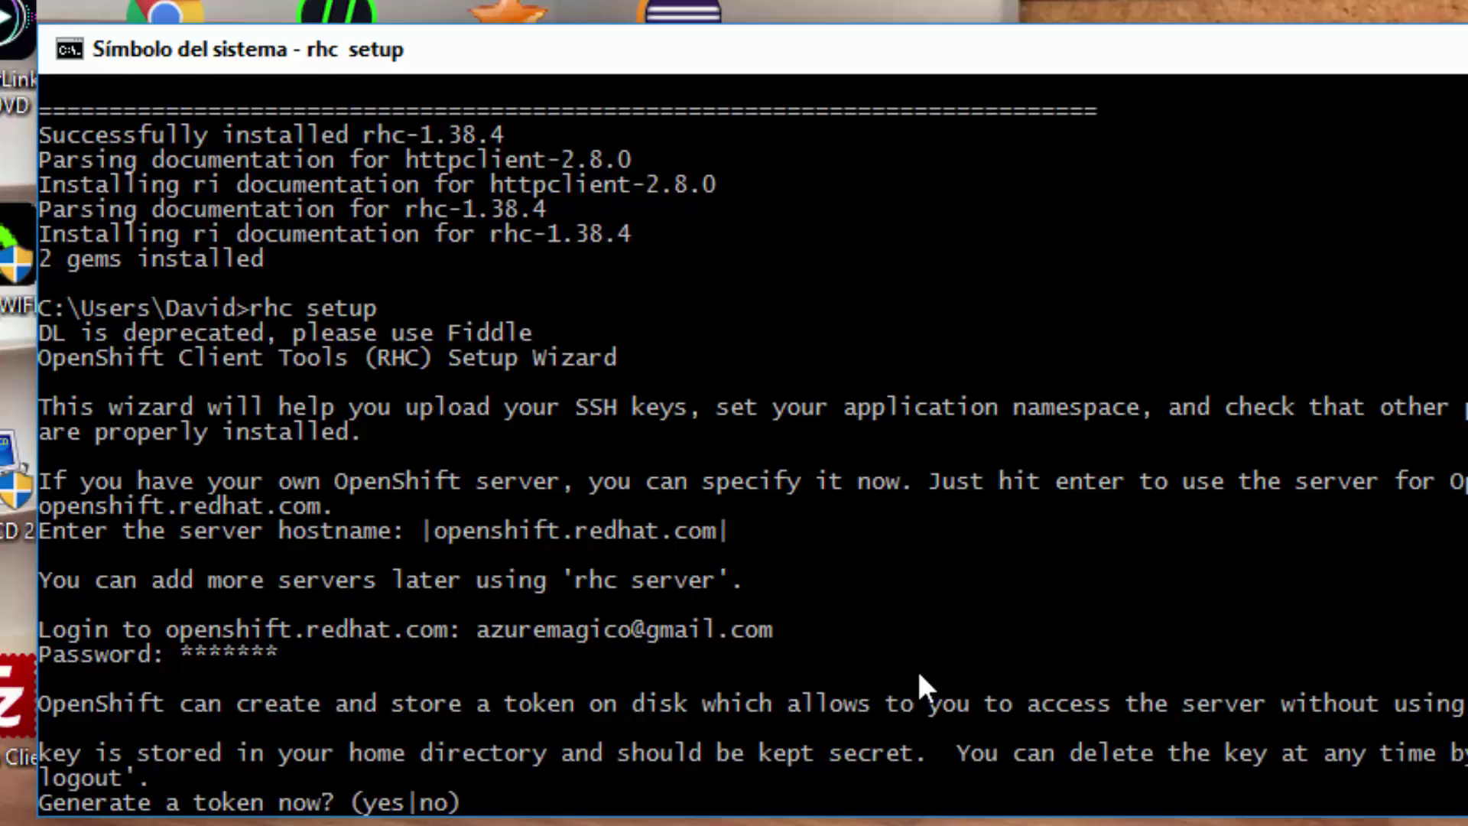
Answer 'yes' to generate an OpenShift authorization token.
scroll(765, 443, "down", 2)
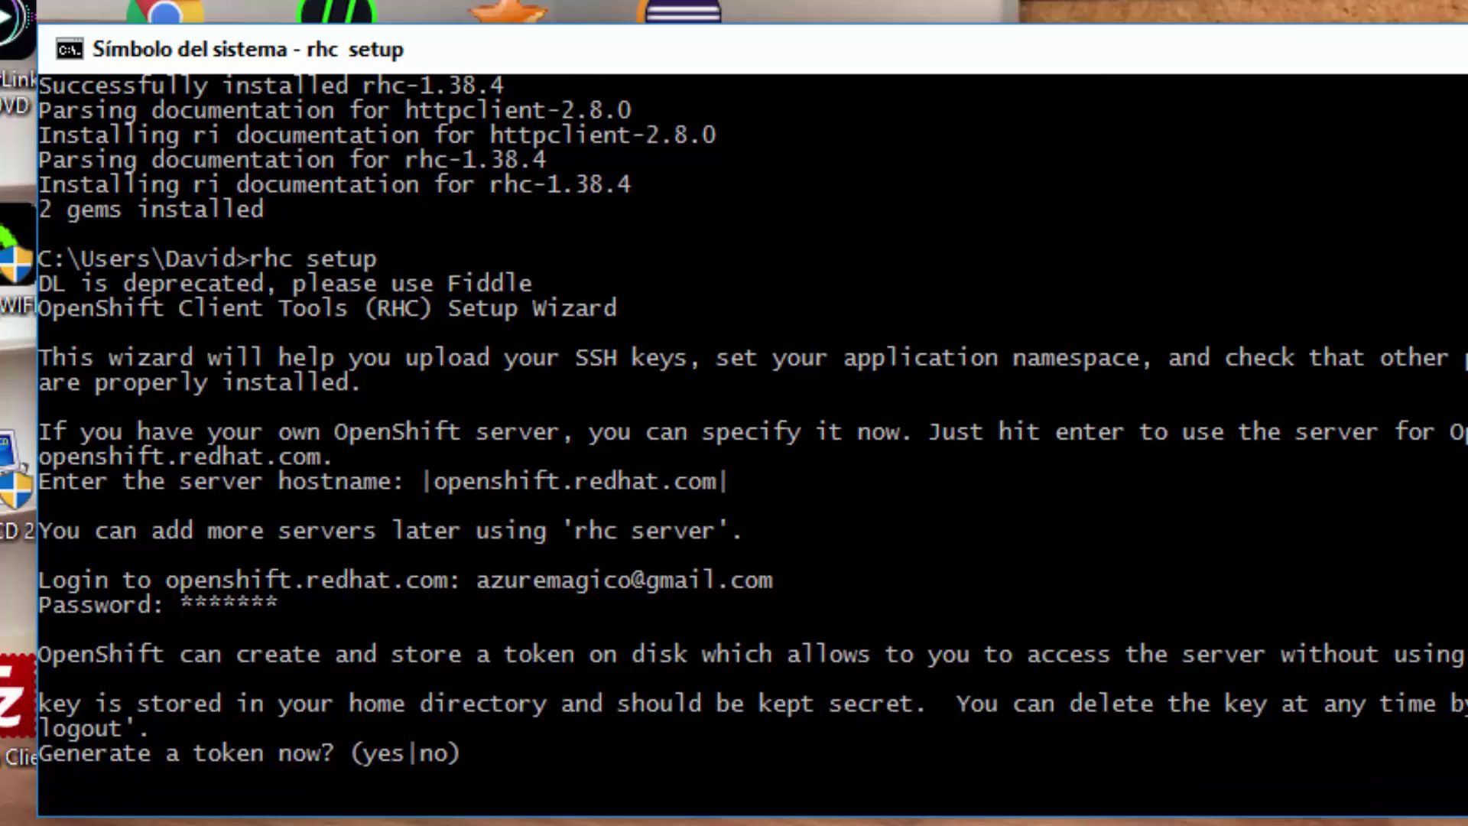
scroll(753, 444, "down", 1)
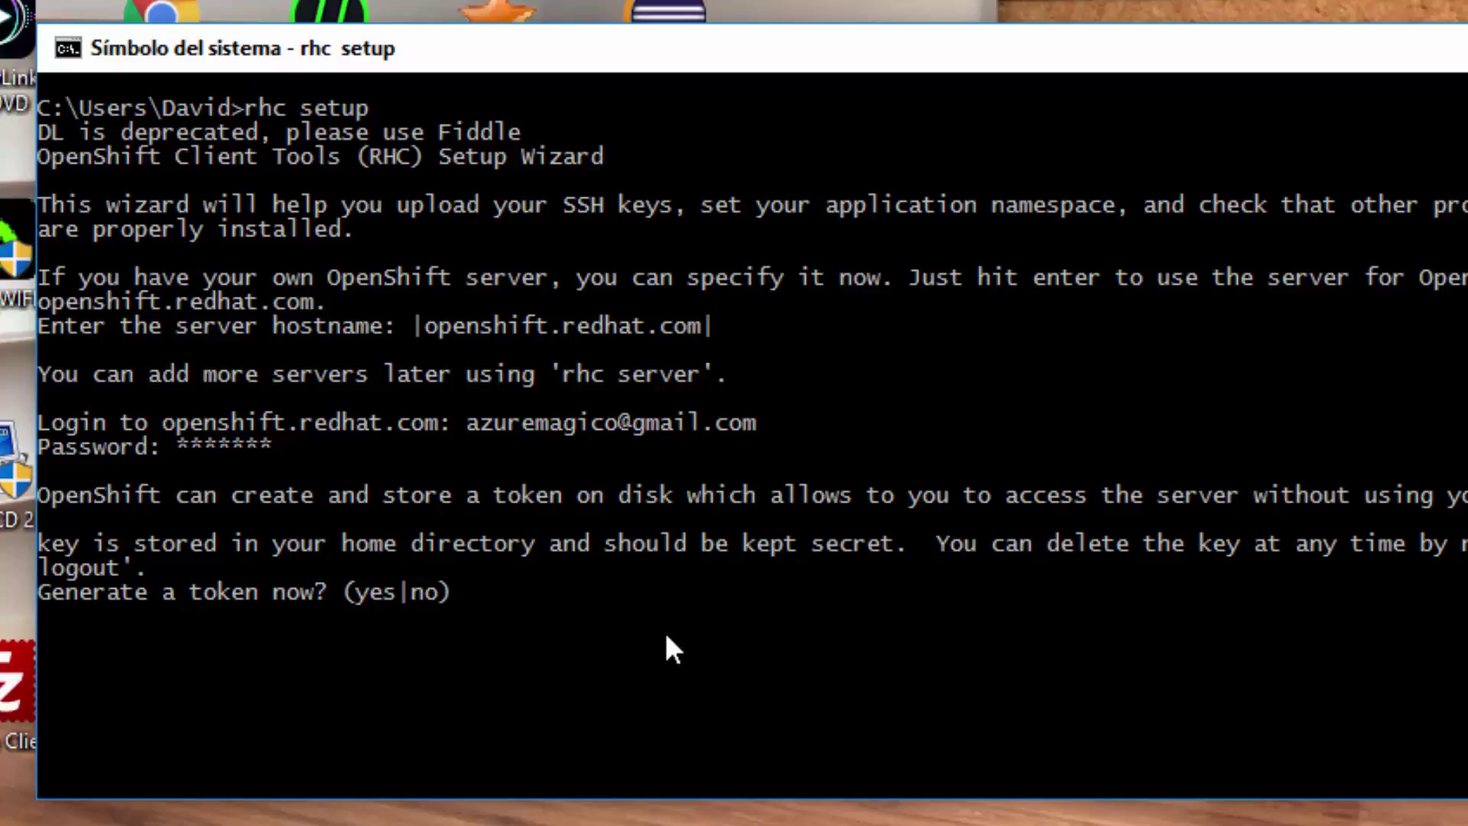
type("yes")
key("Return")
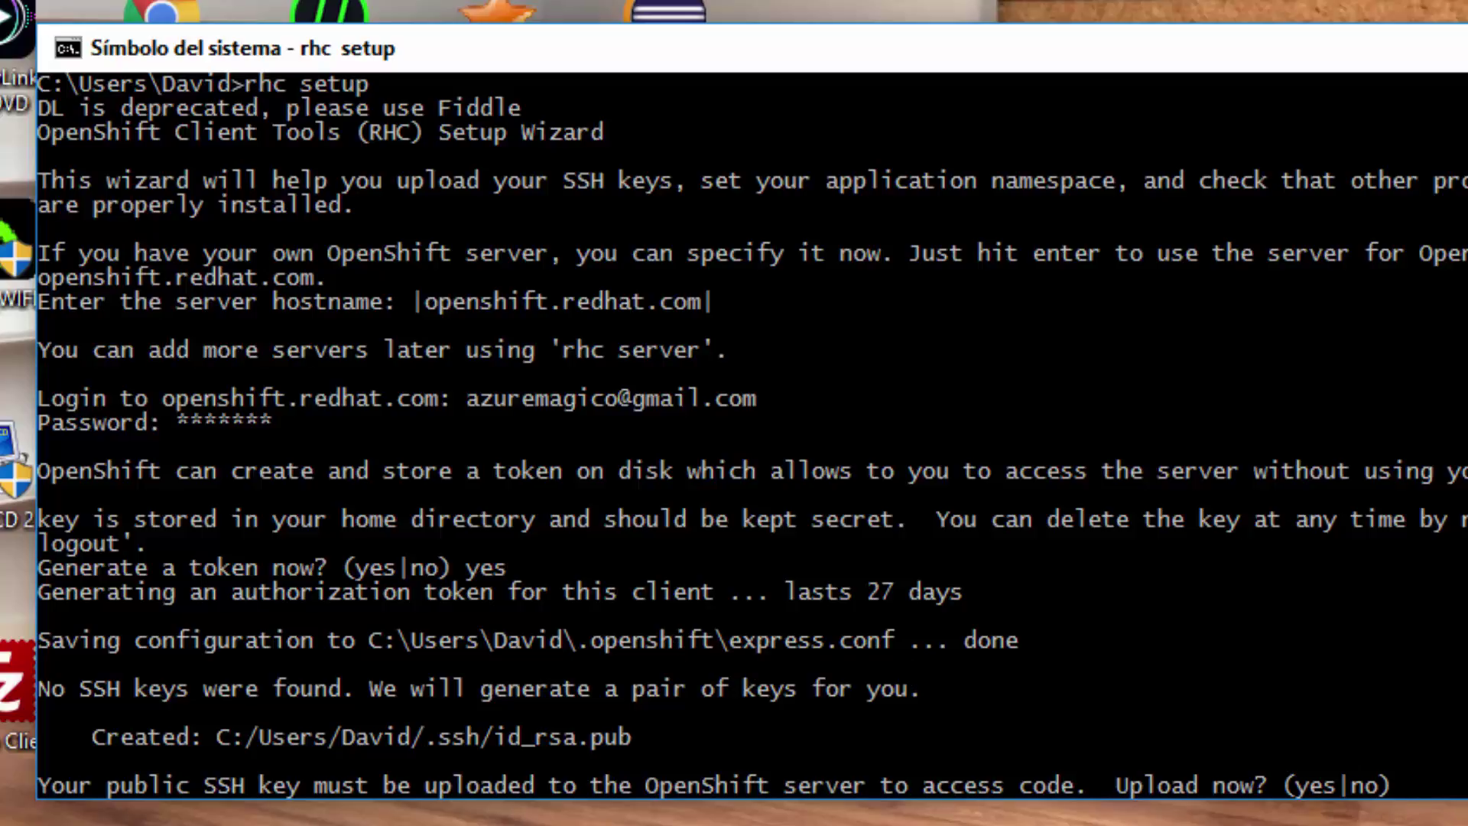
Answer 'yes' to upload the new SSH key as 'default' and review the namespace prompt.
scroll(909, 664, "down", 1)
scroll(734, 428, "down", 1)
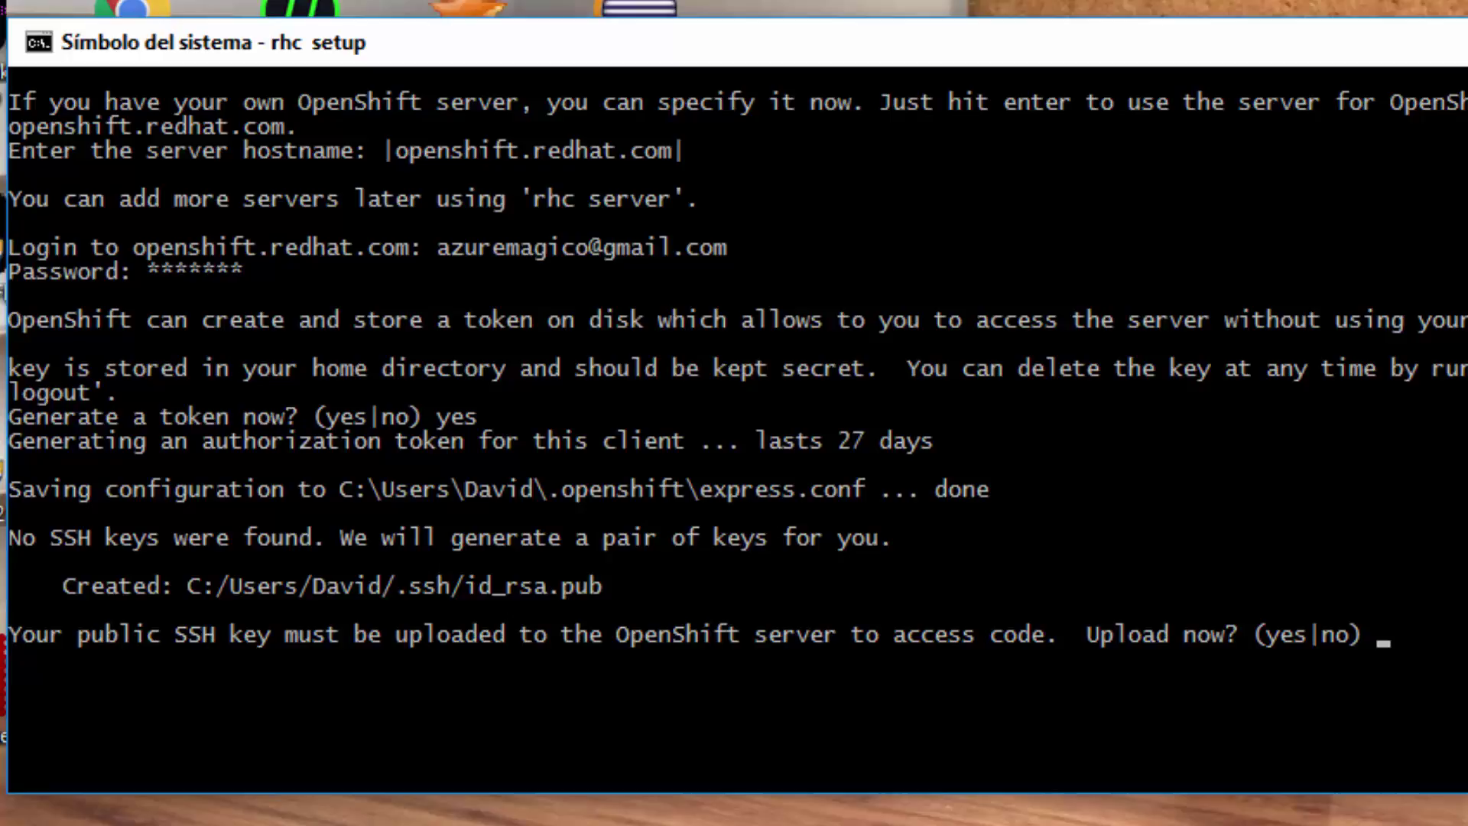
type("yes")
key("Return")
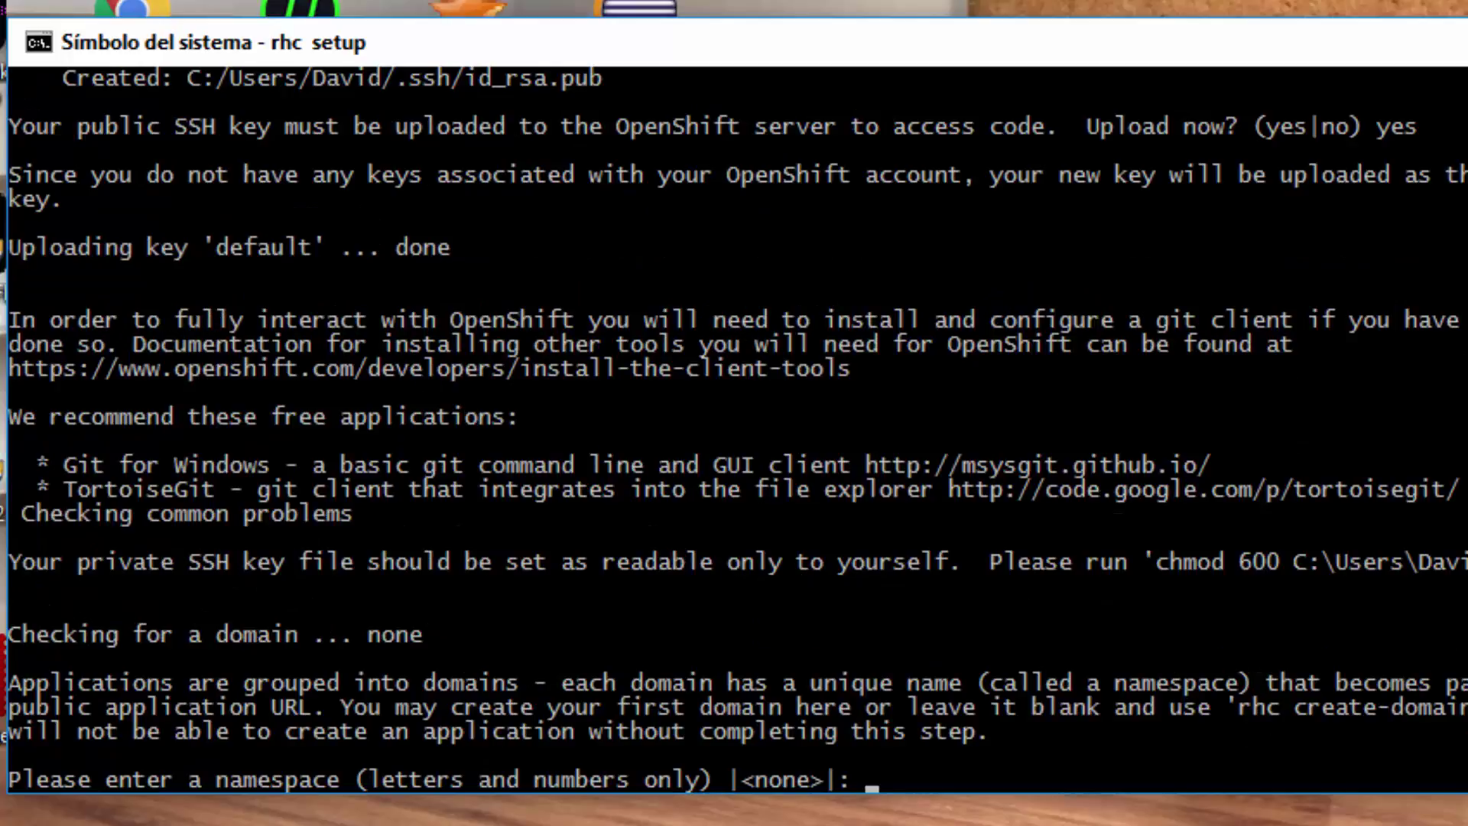
scroll(734, 428, "down", 3)
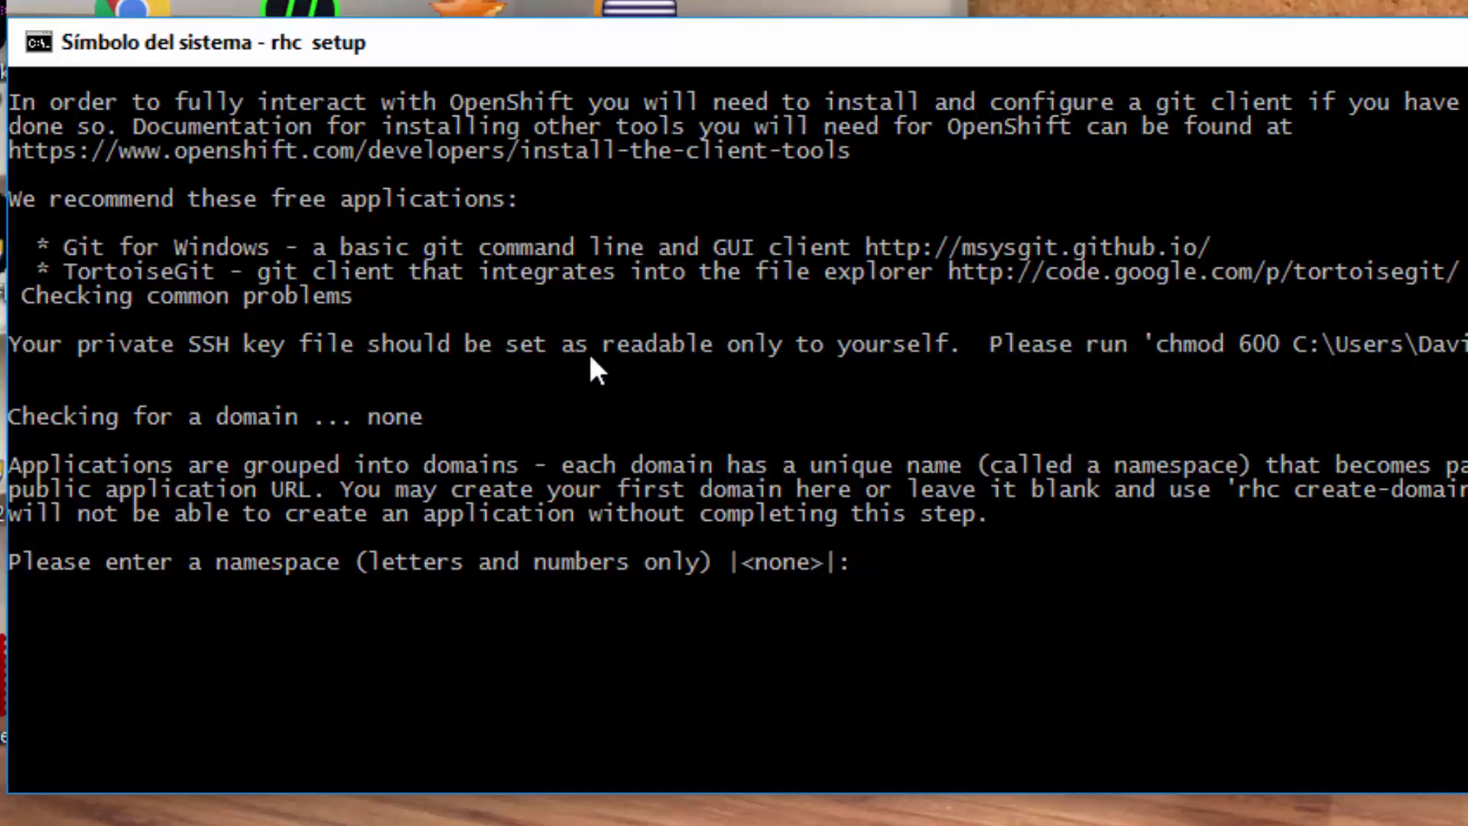
scroll(596, 369, "up", 1)
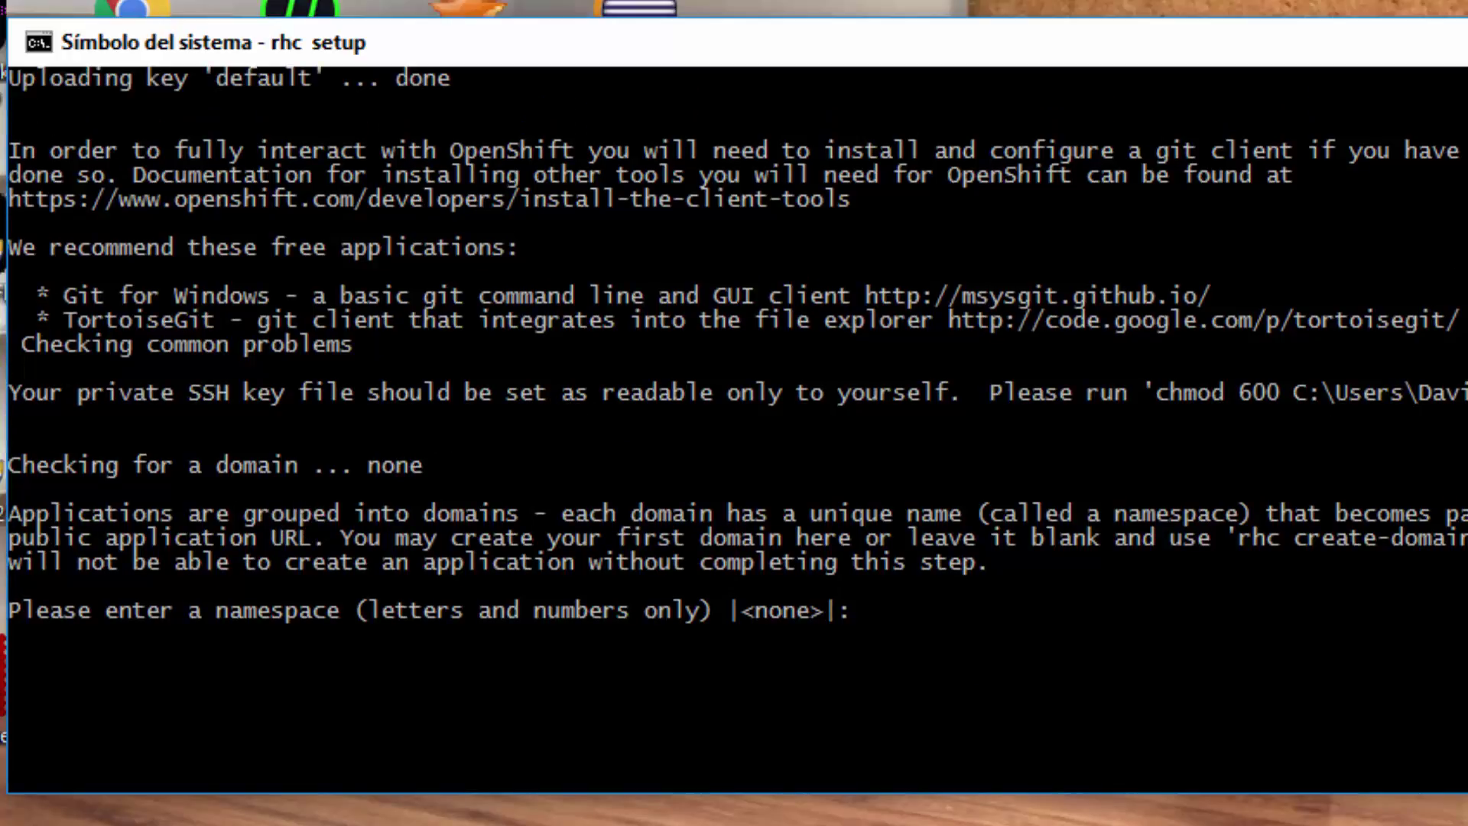
scroll(835, 599, "up", 3)
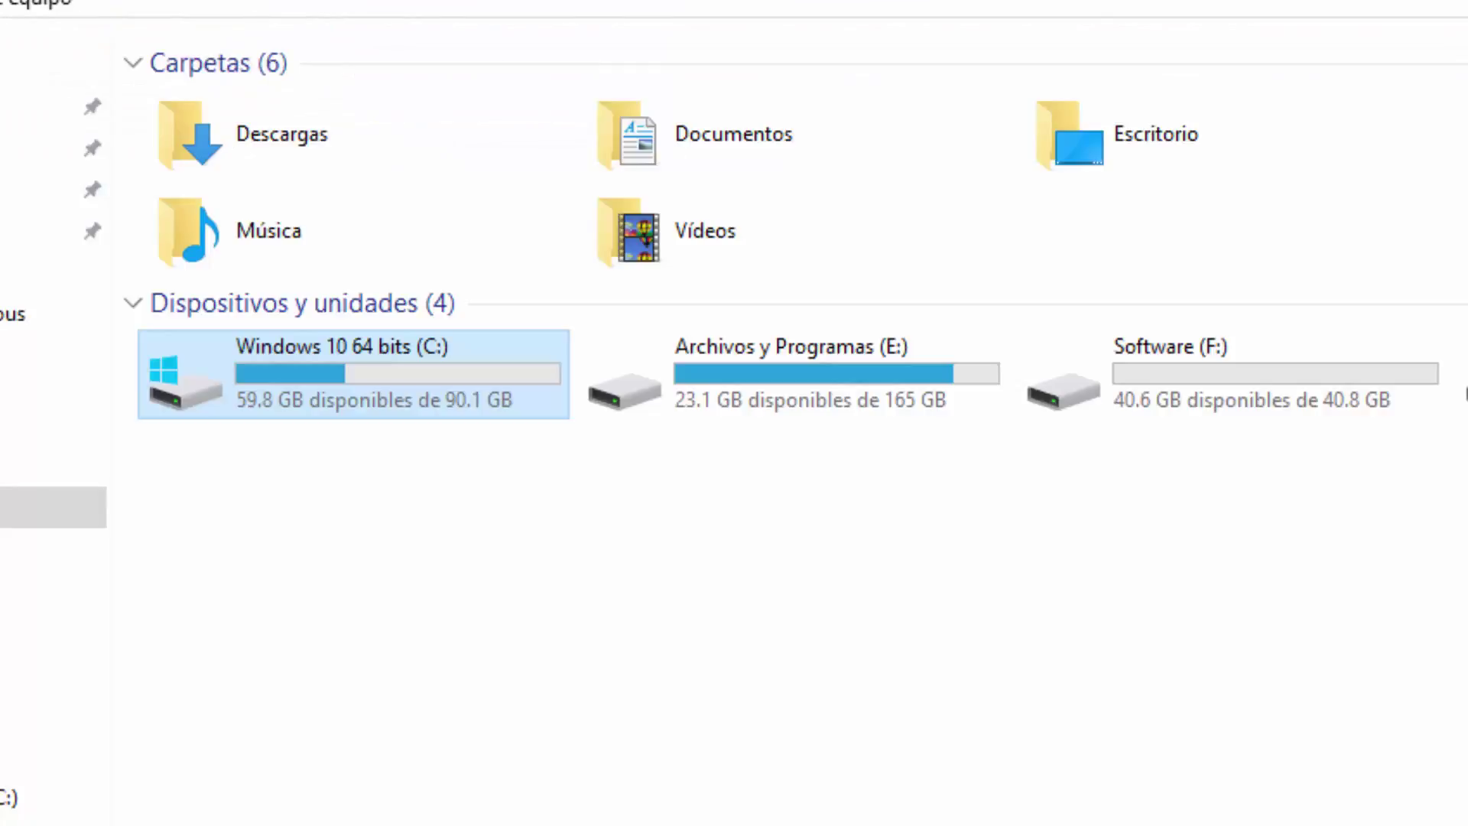
Check the home folder's .ssh directory for id_rsa and id_rsa.pub, then return to the console.
left_click(46, 797)
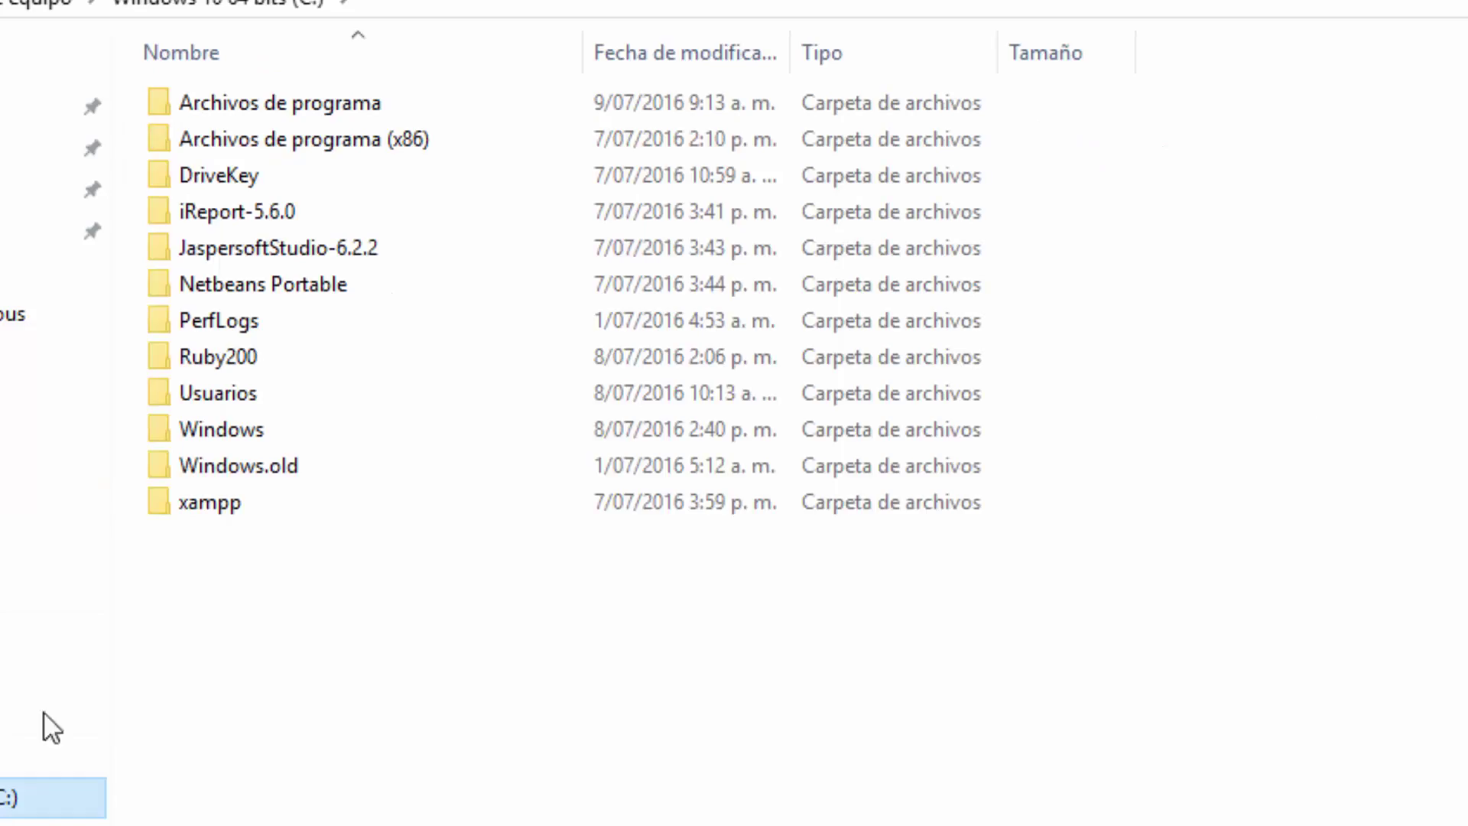
double_click(246, 394)
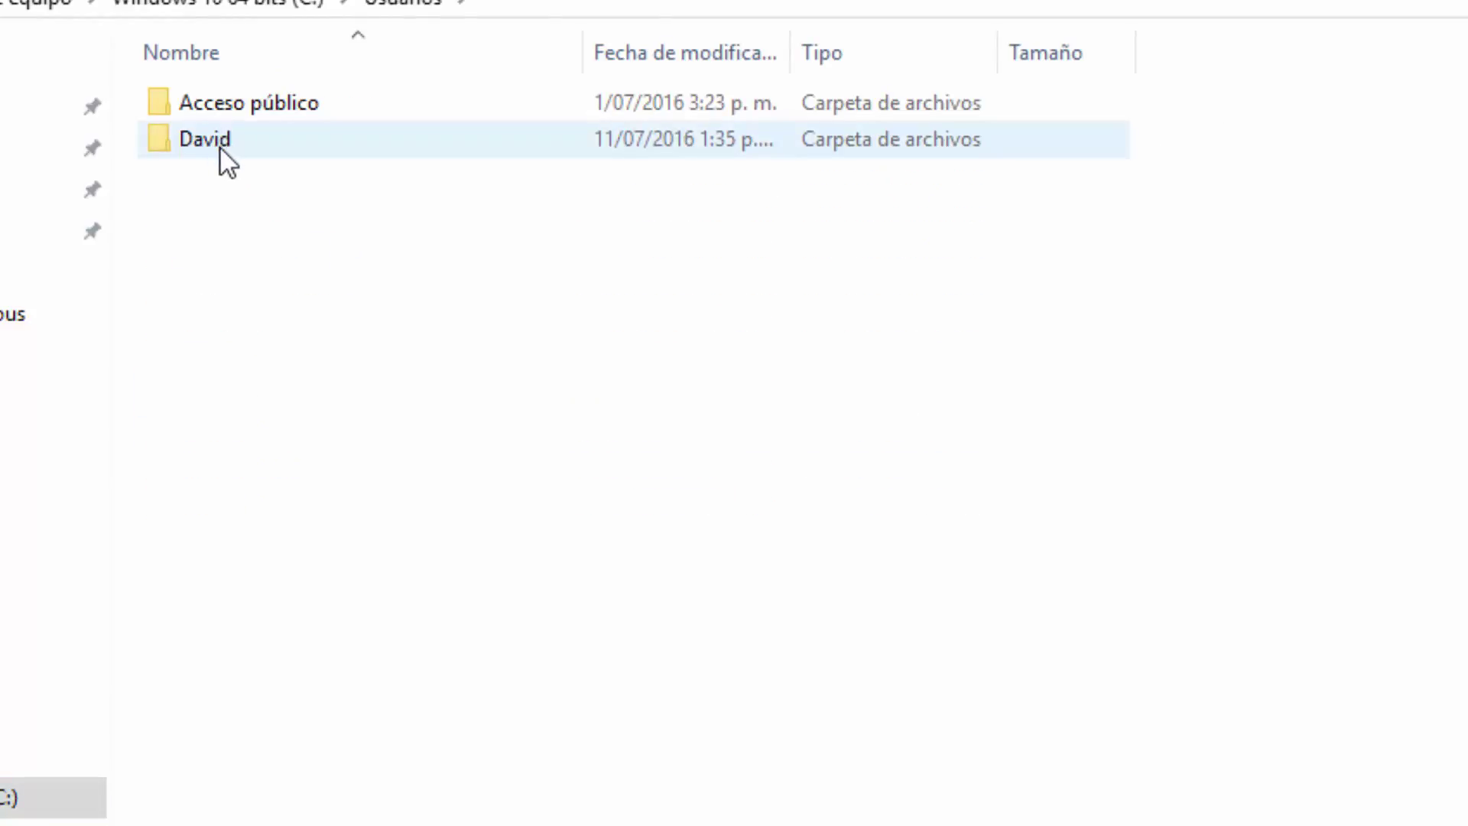
double_click(236, 146)
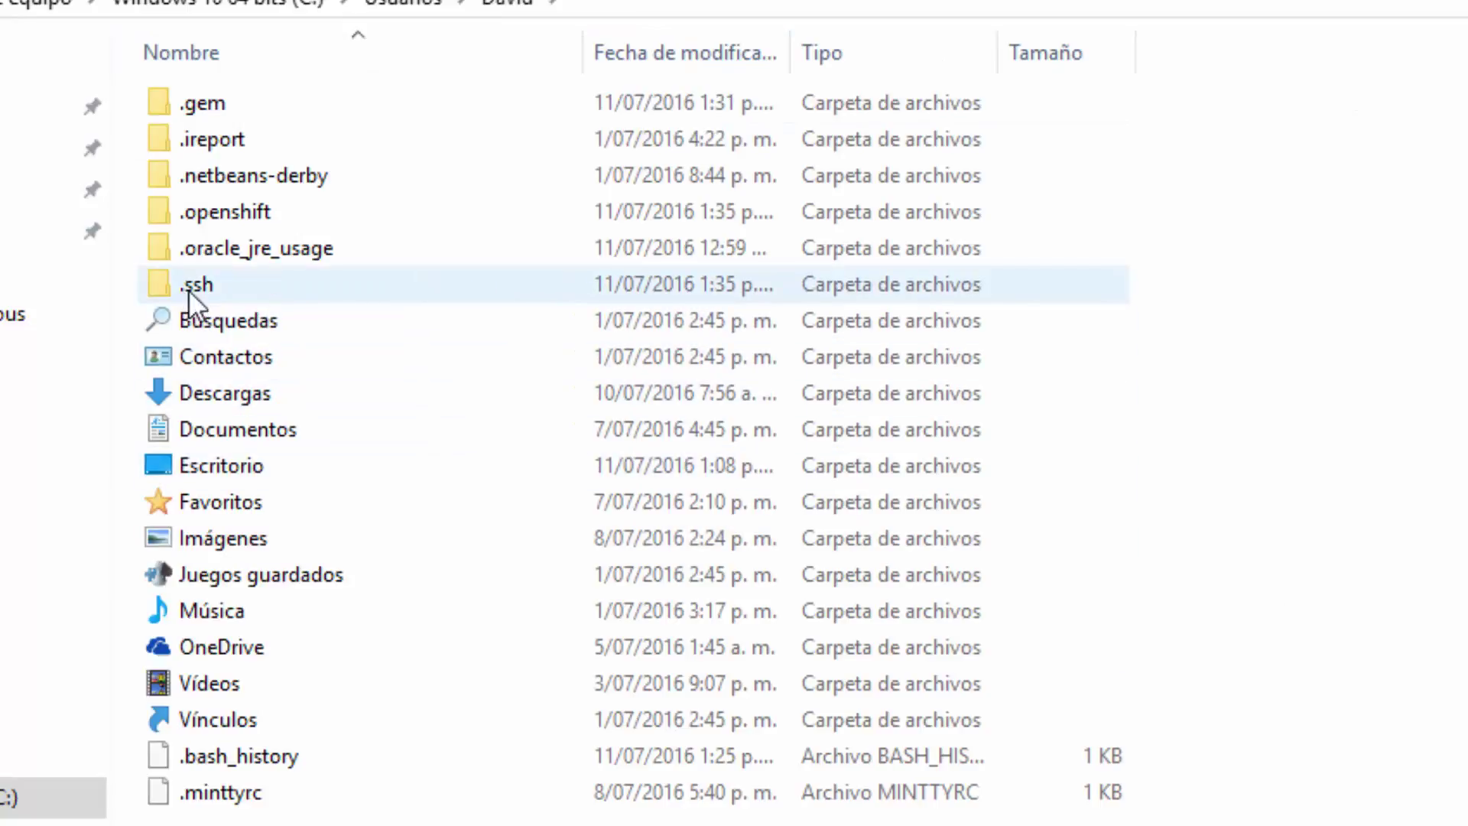
mouse_move(169, 292)
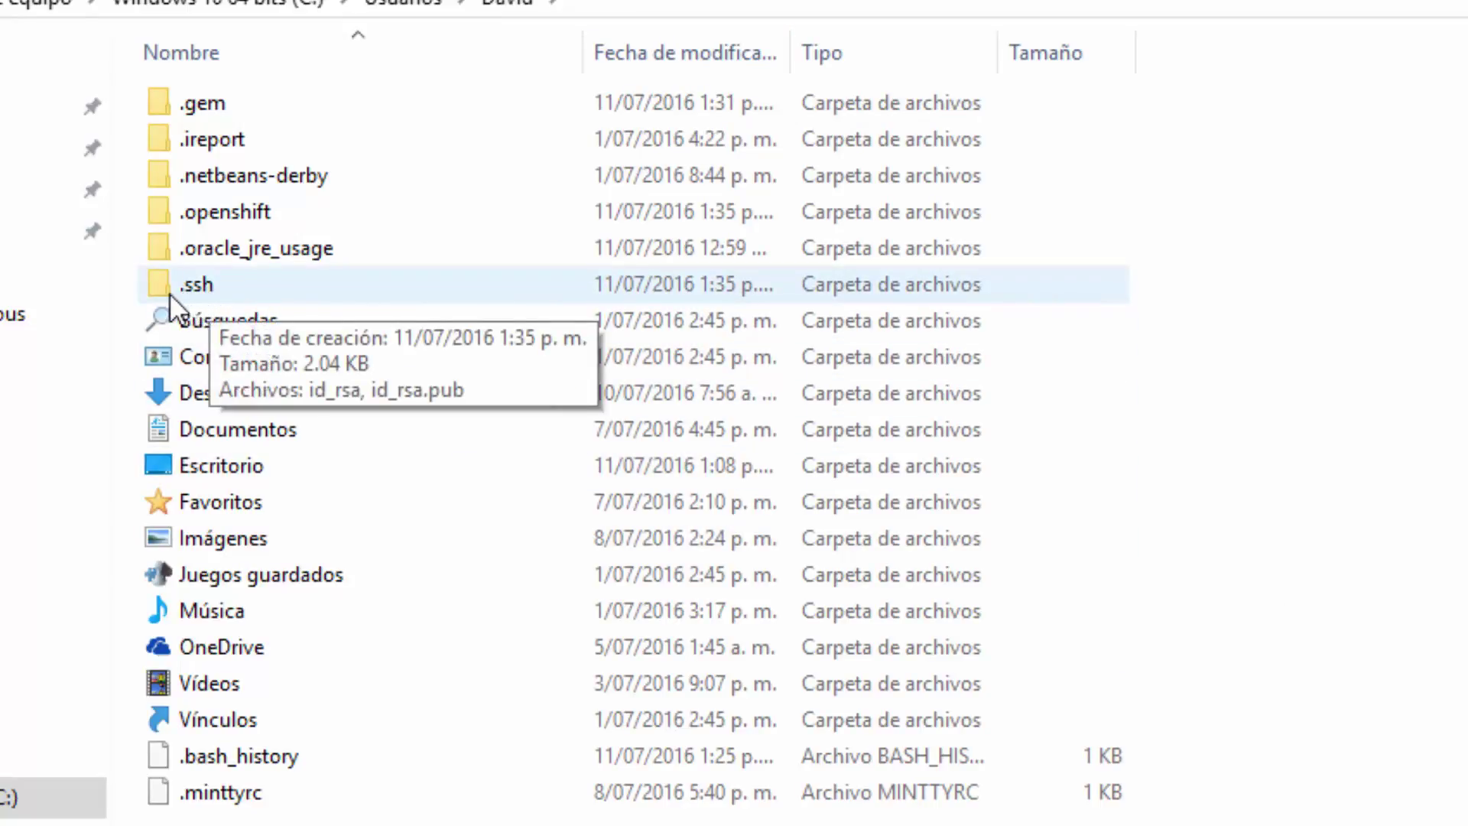
double_click(227, 298)
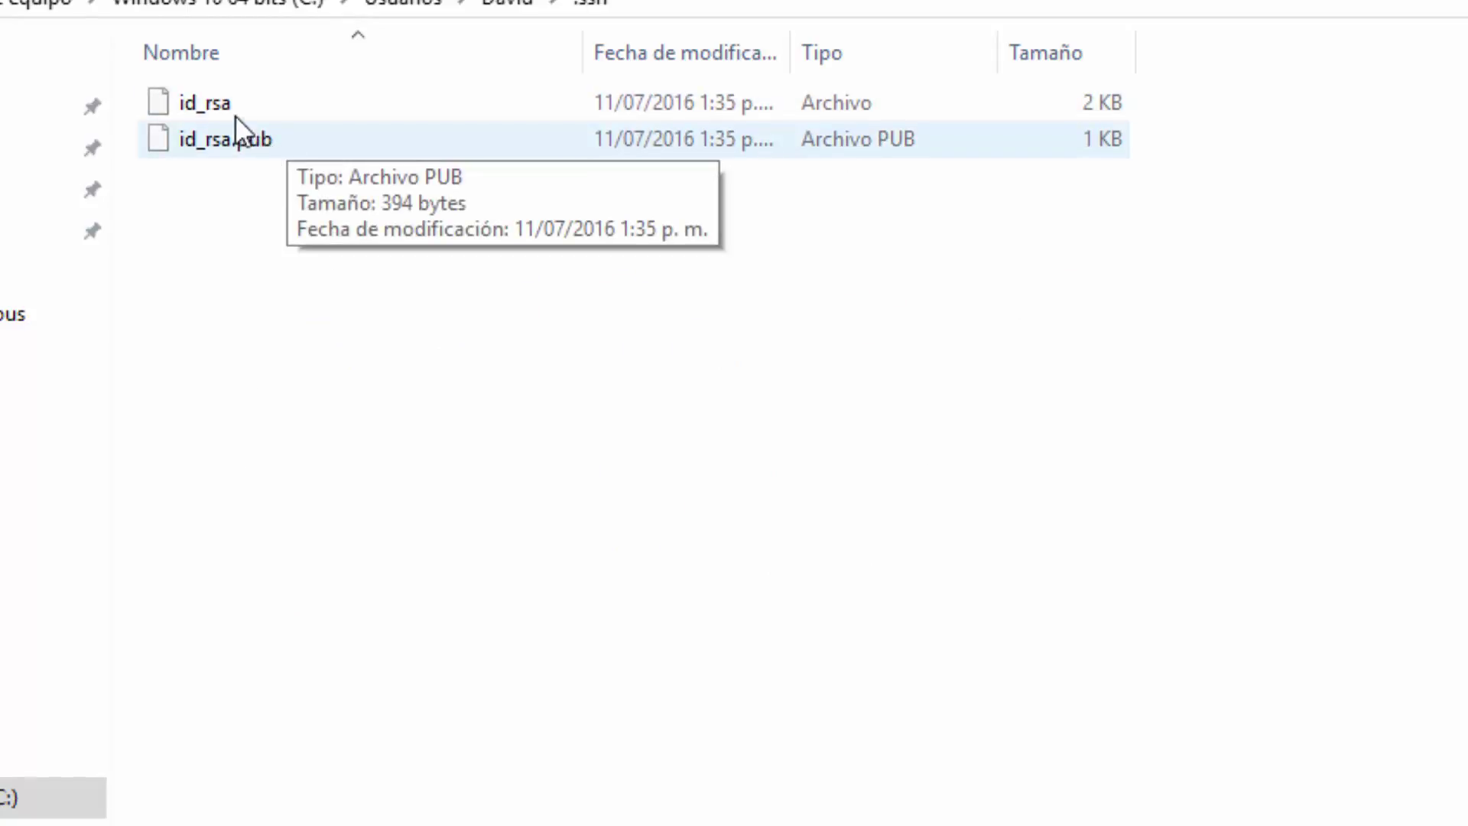
left_click(198, 107)
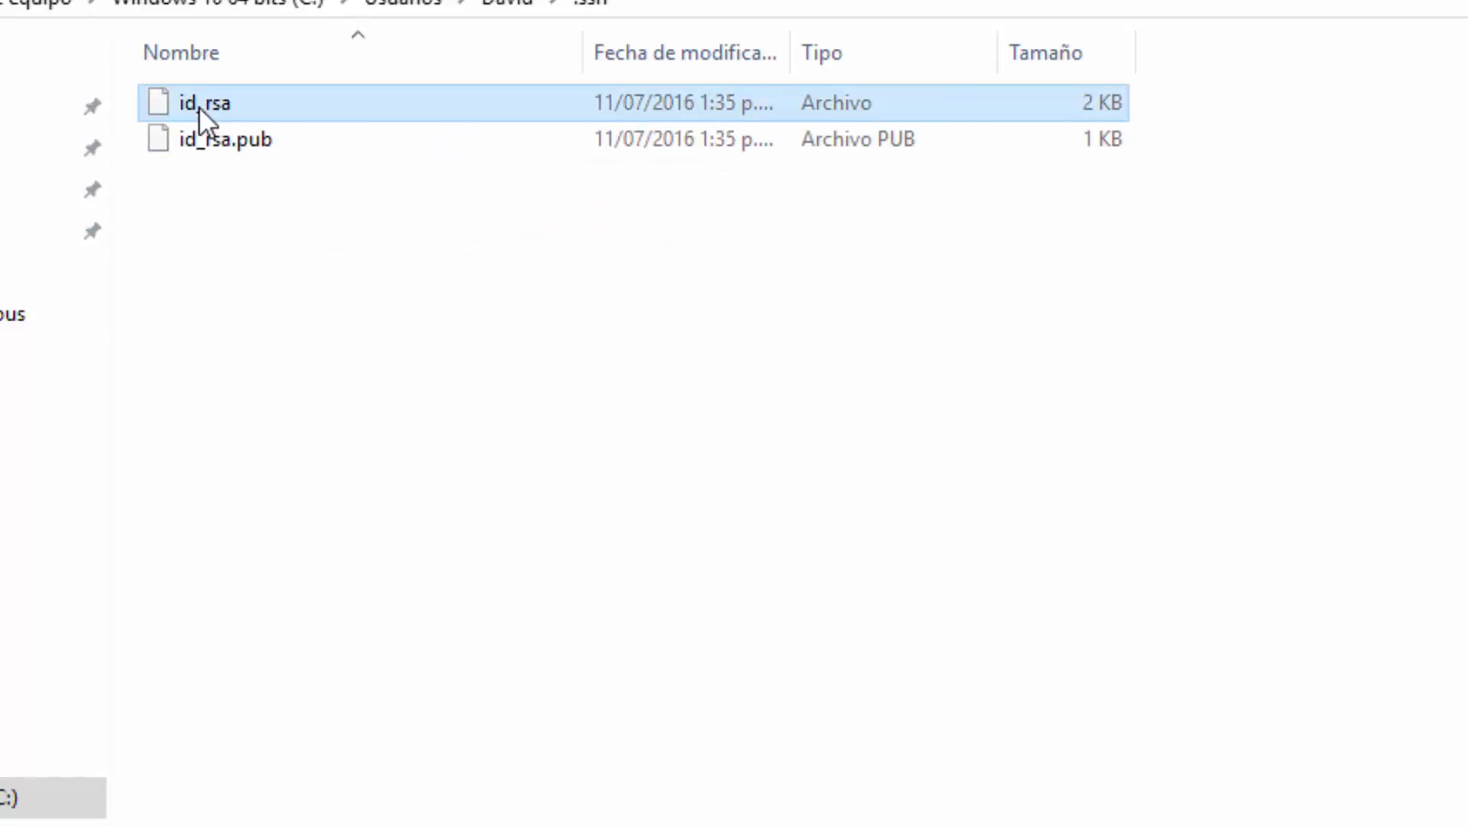
left_click(232, 140)
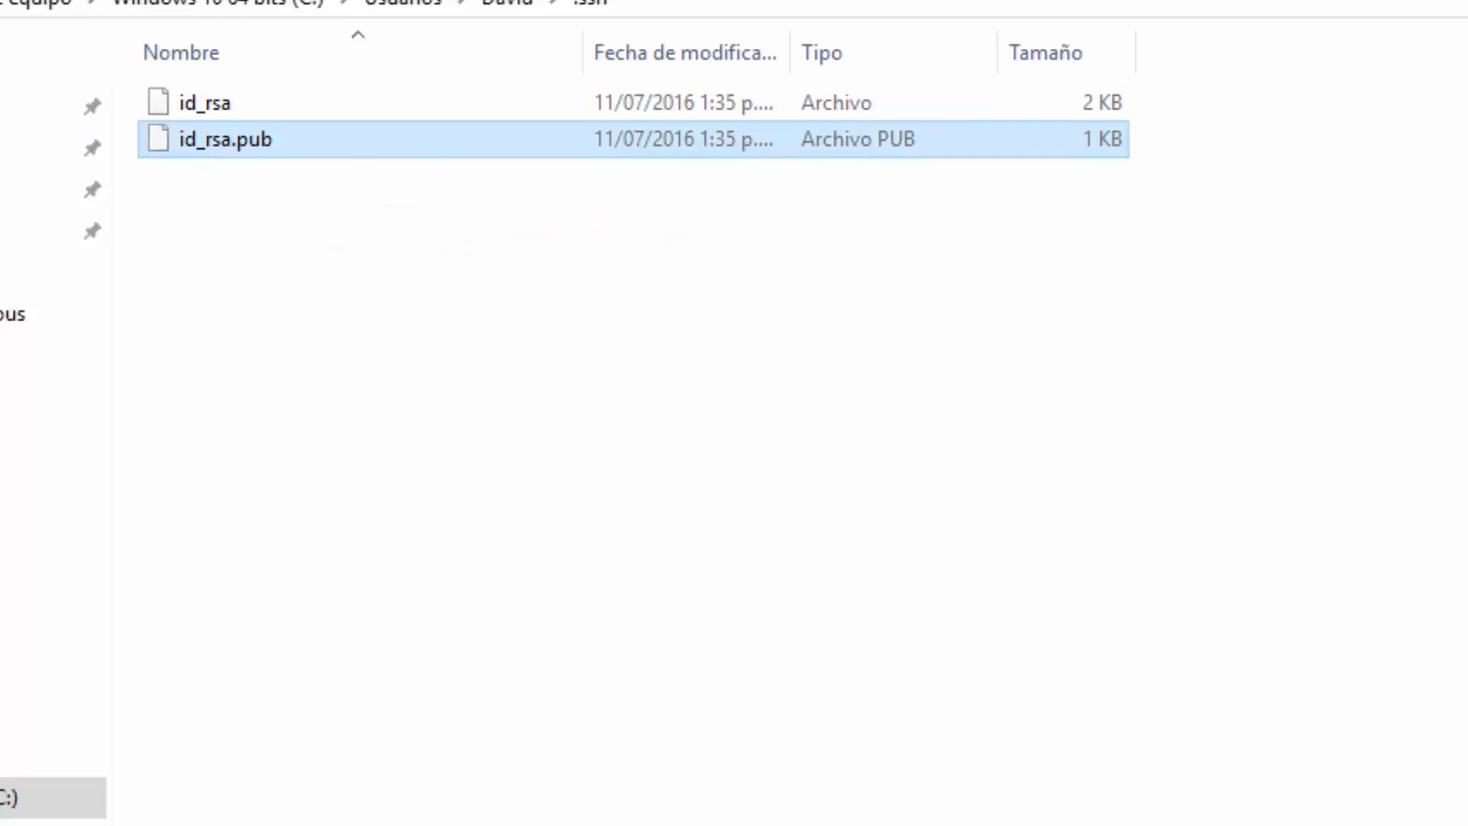
key("alt+Up")
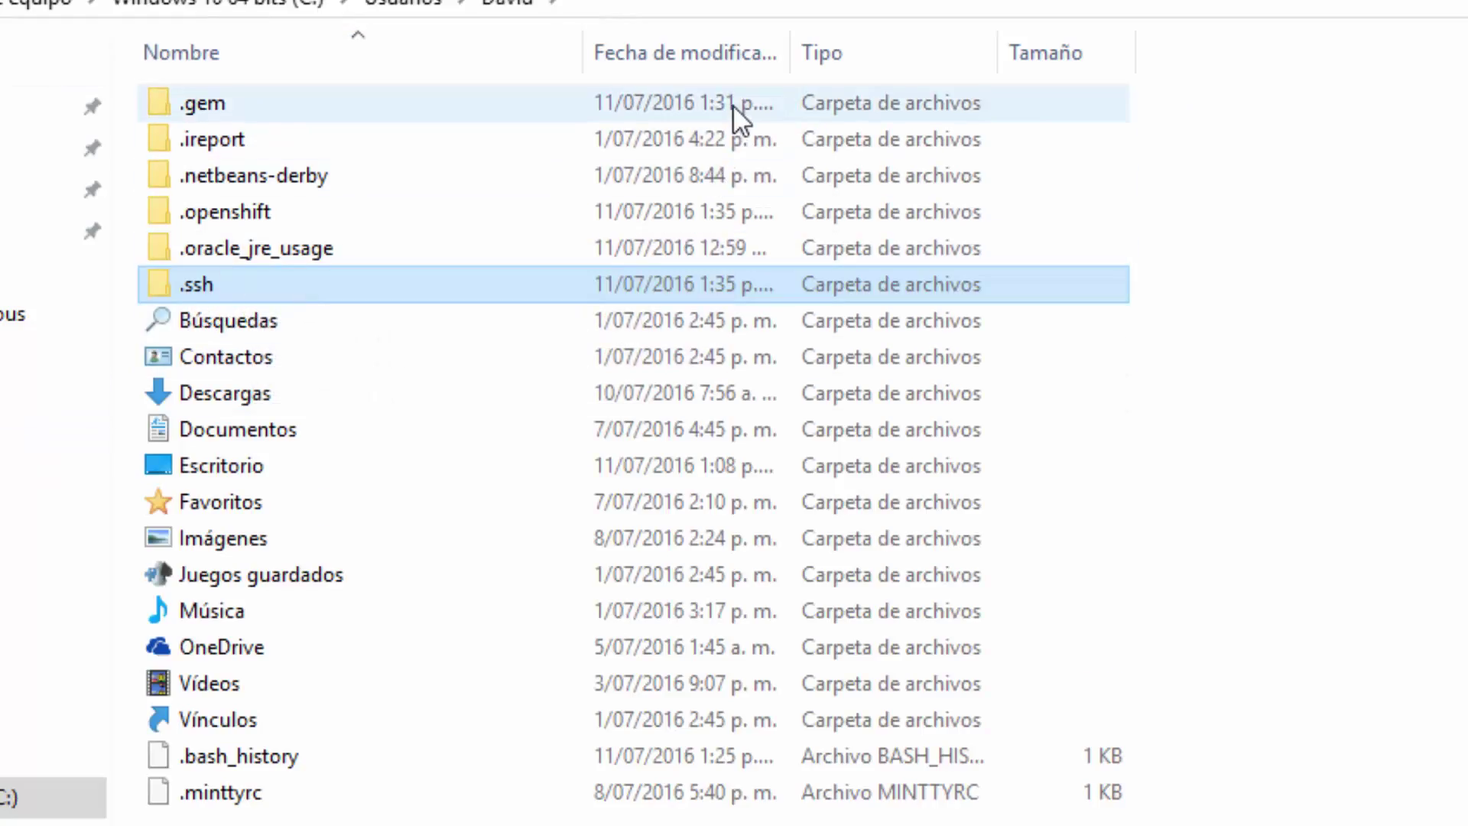
key("alt+Tab")
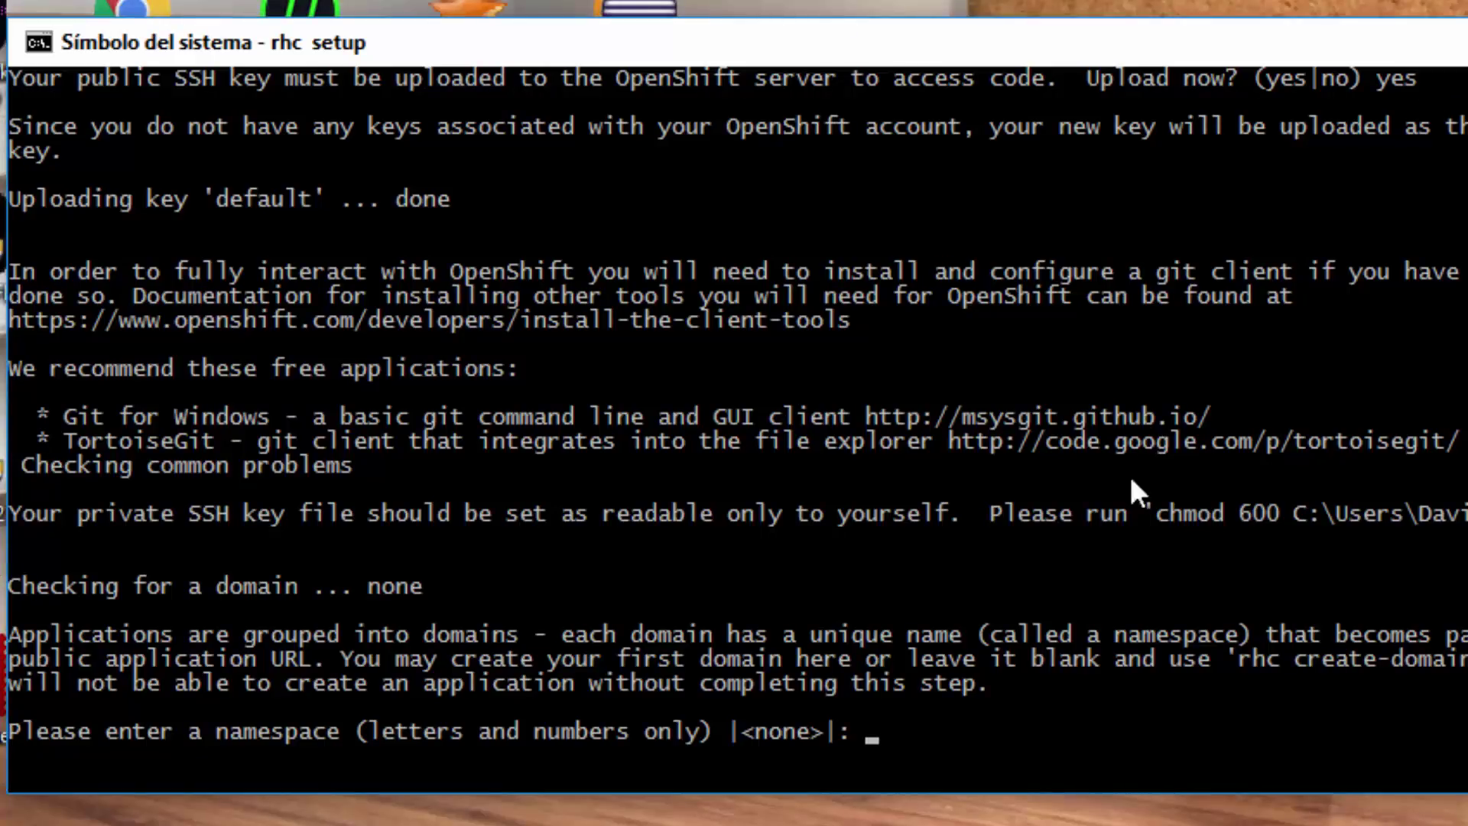
Cancel the console's mark mode and switch to the OpenShift Online welcome page in Chrome.
left_click(879, 743)
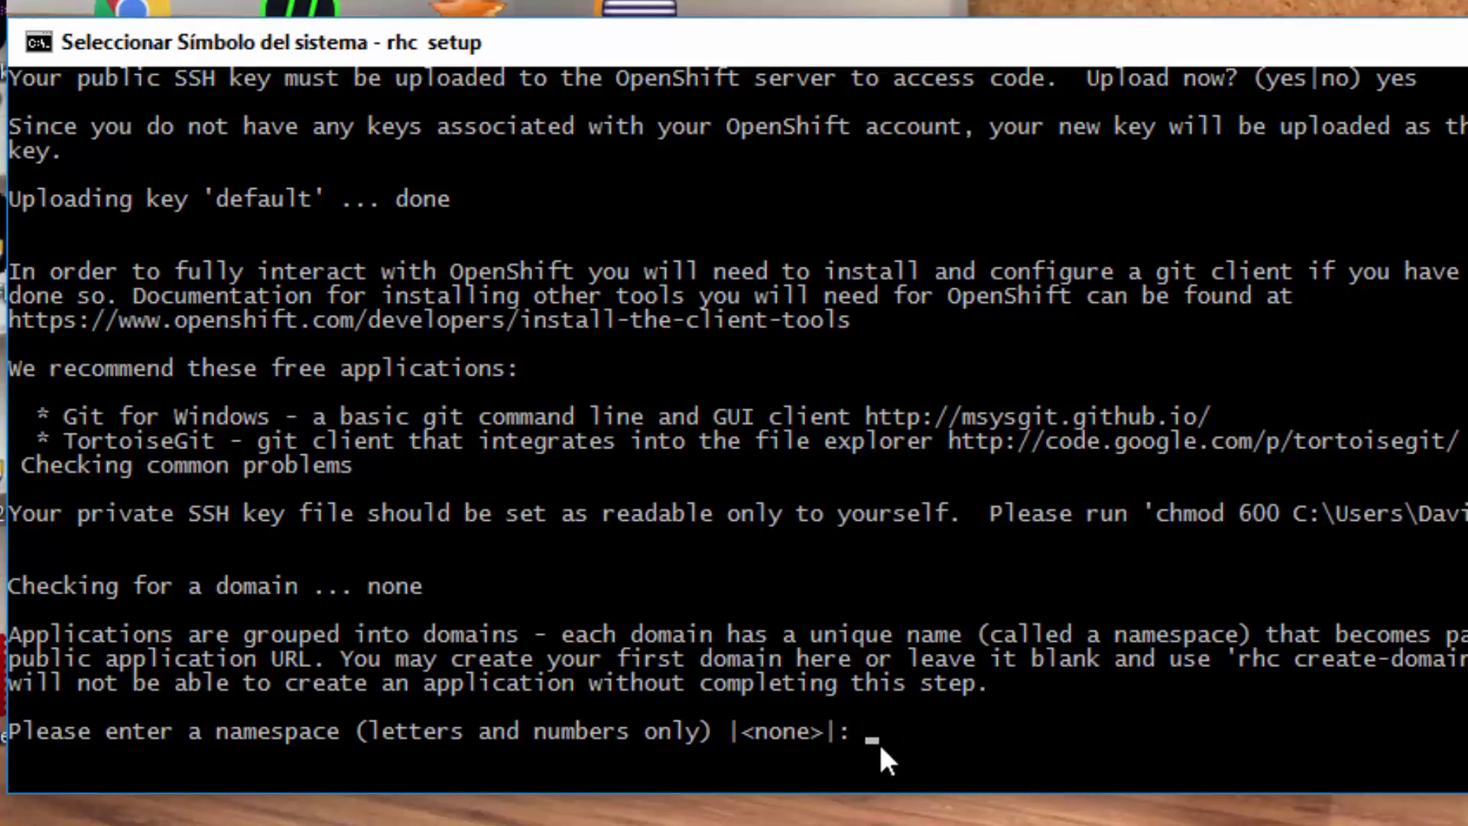
key("Escape")
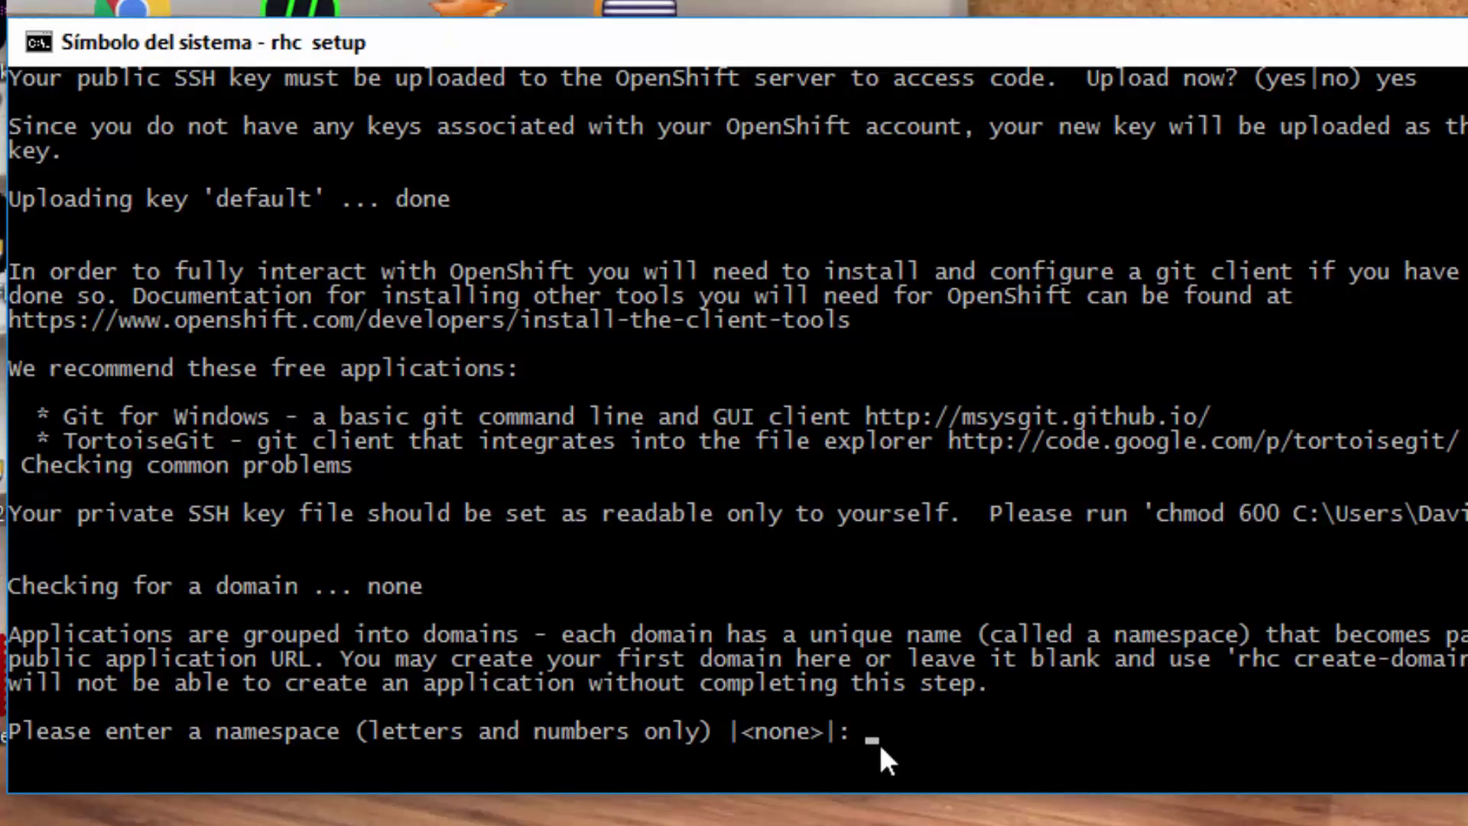
left_click(864, 733)
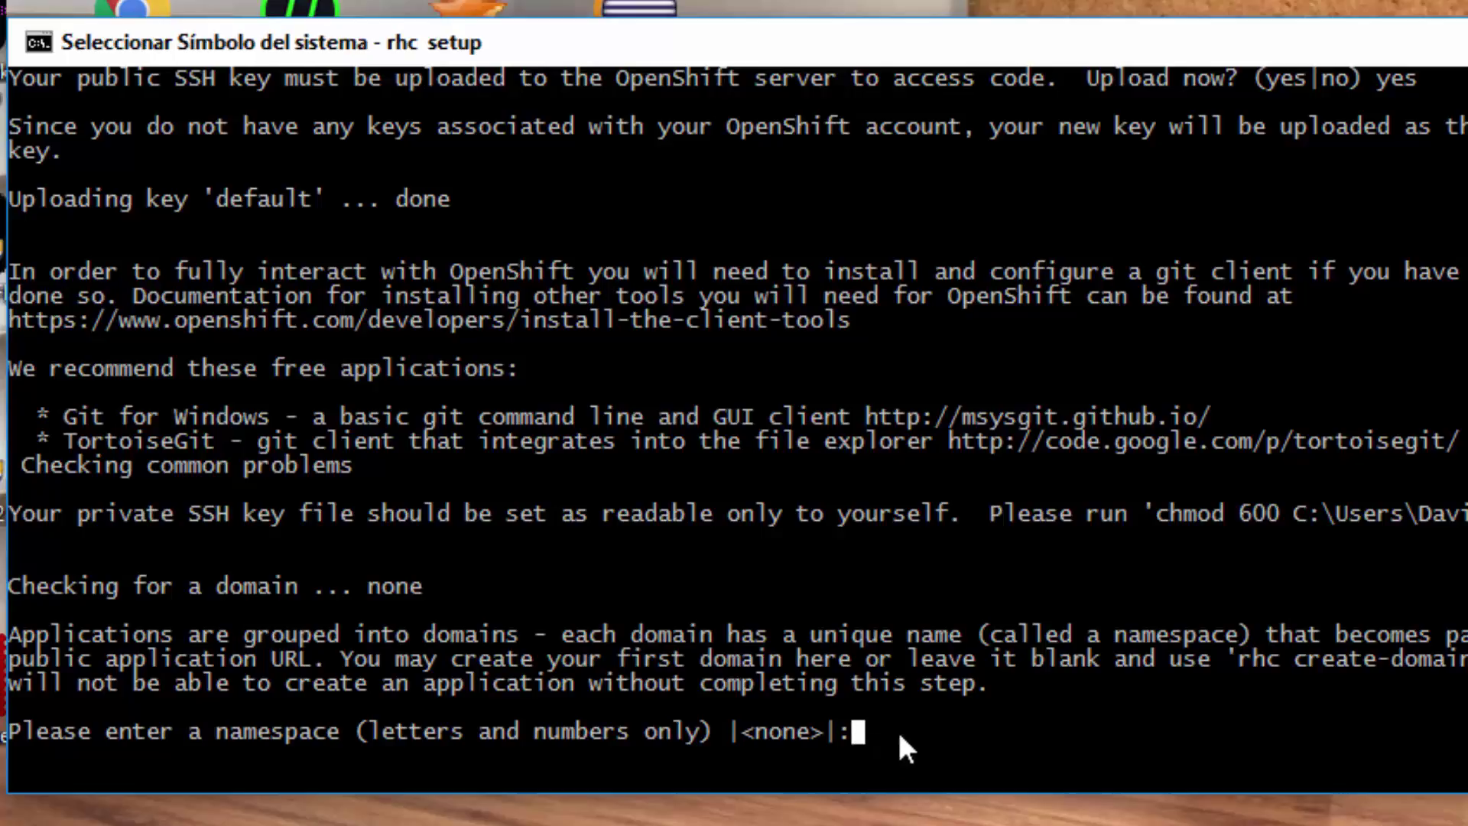
left_click(900, 735)
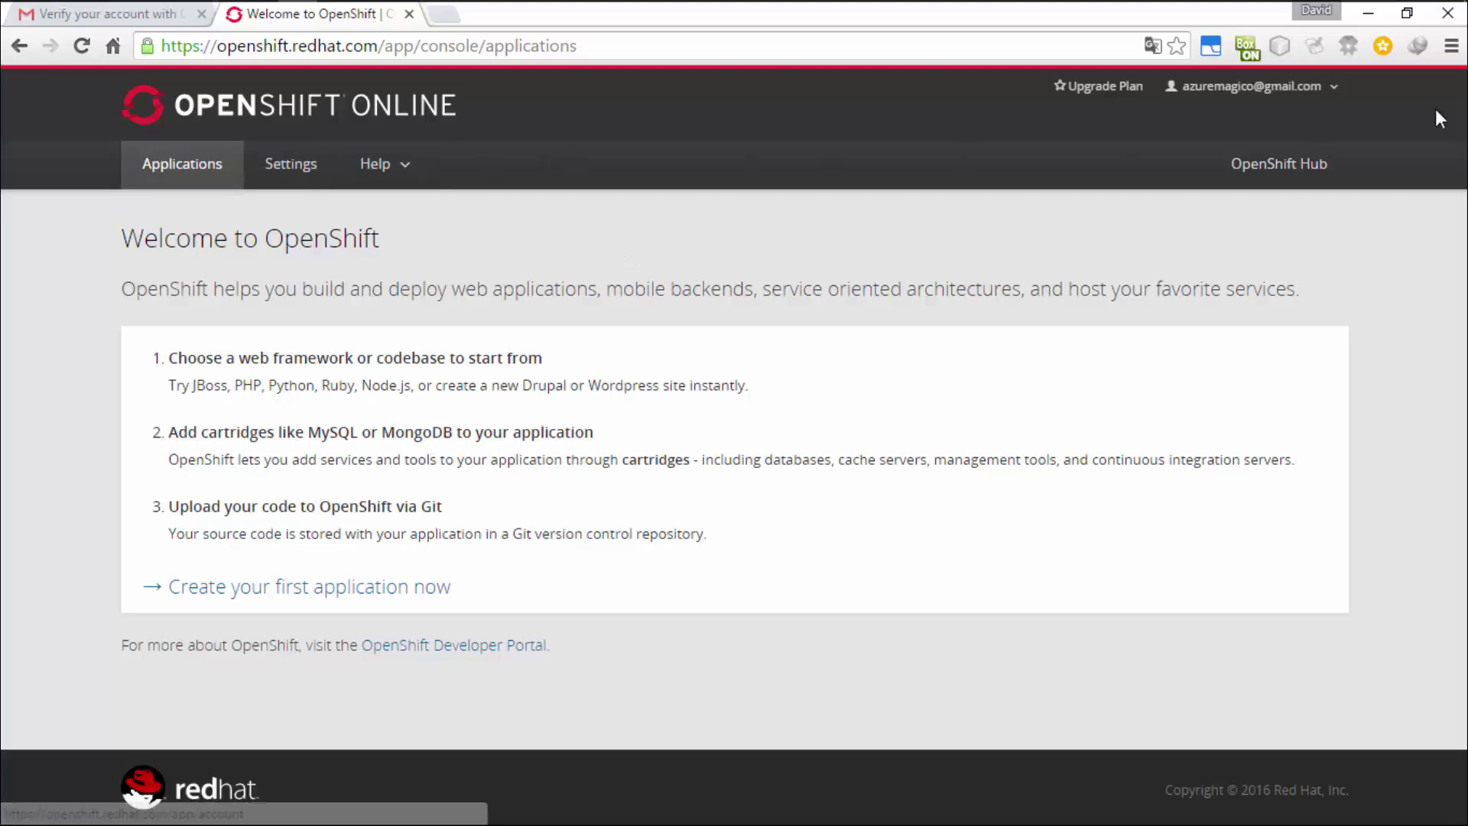
Minimize Chrome to bring back the rhc setup console at its namespace prompt.
left_click(1368, 13)
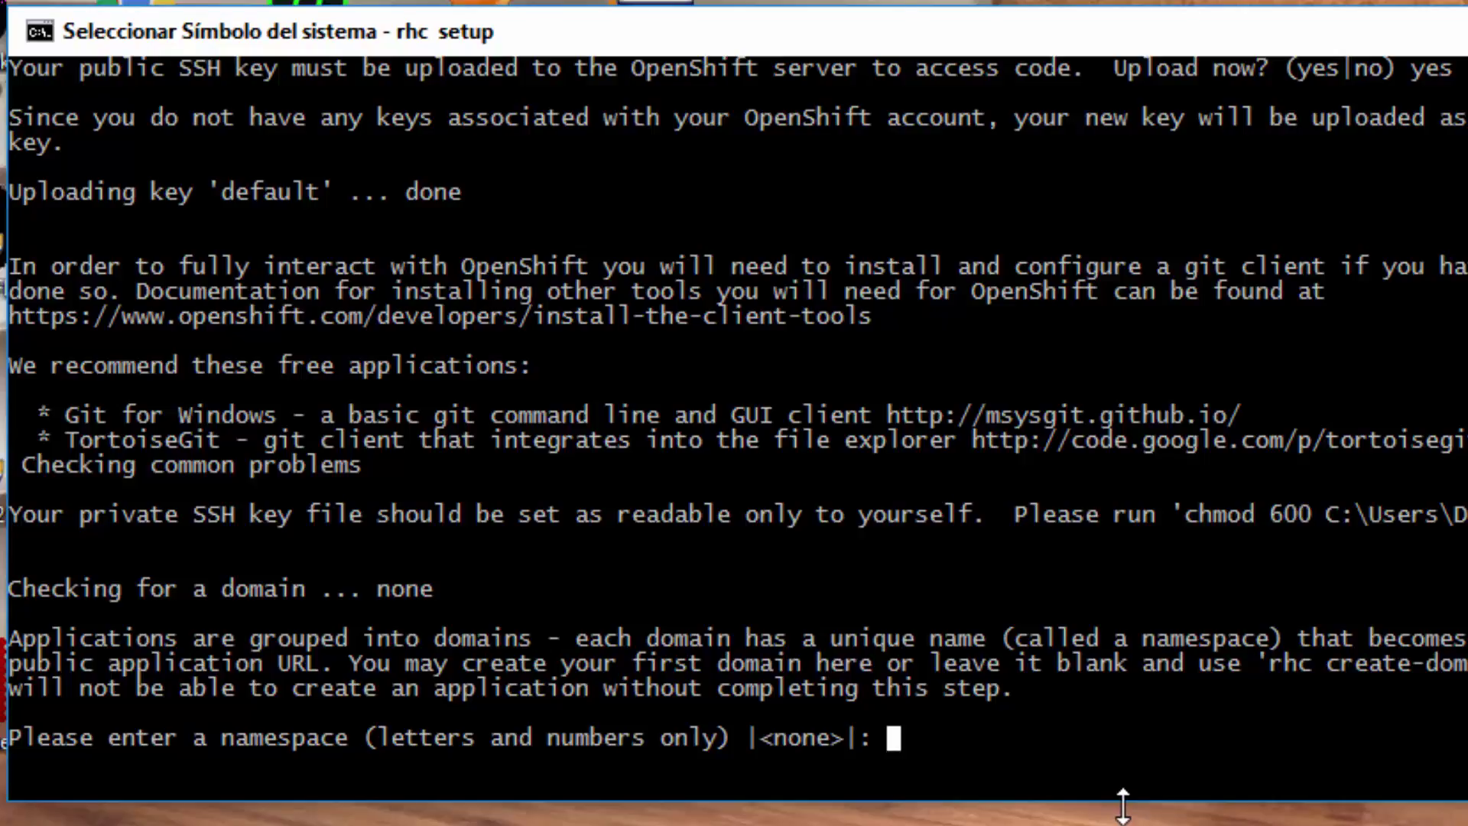
Enter the tutorial namespace name at the rhc setup prompt and submit it to create the domain.
type("tuo")
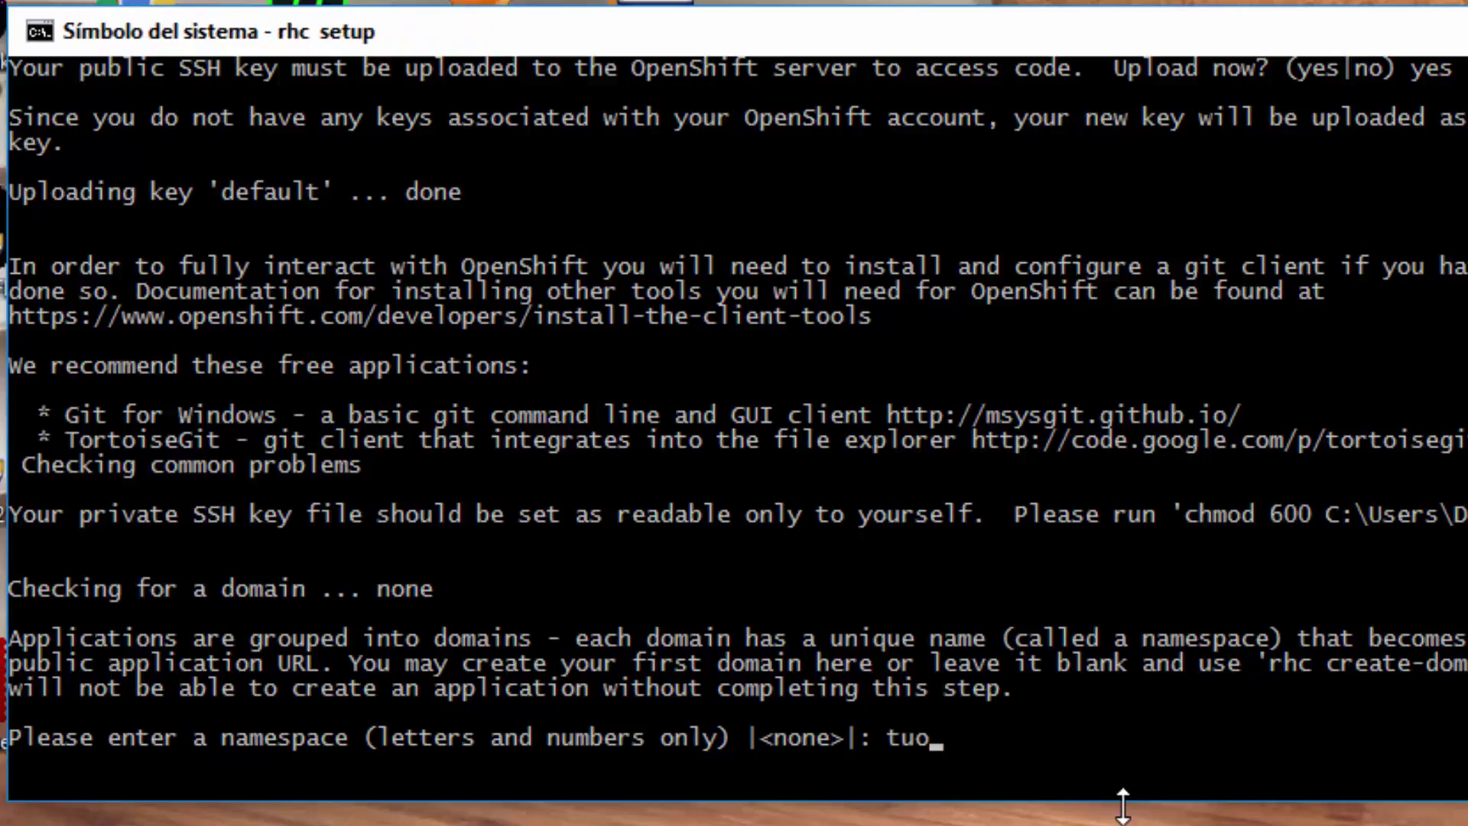
key("BackSpace")
type("tos")
key("BackSpace")
type("rialdavid")
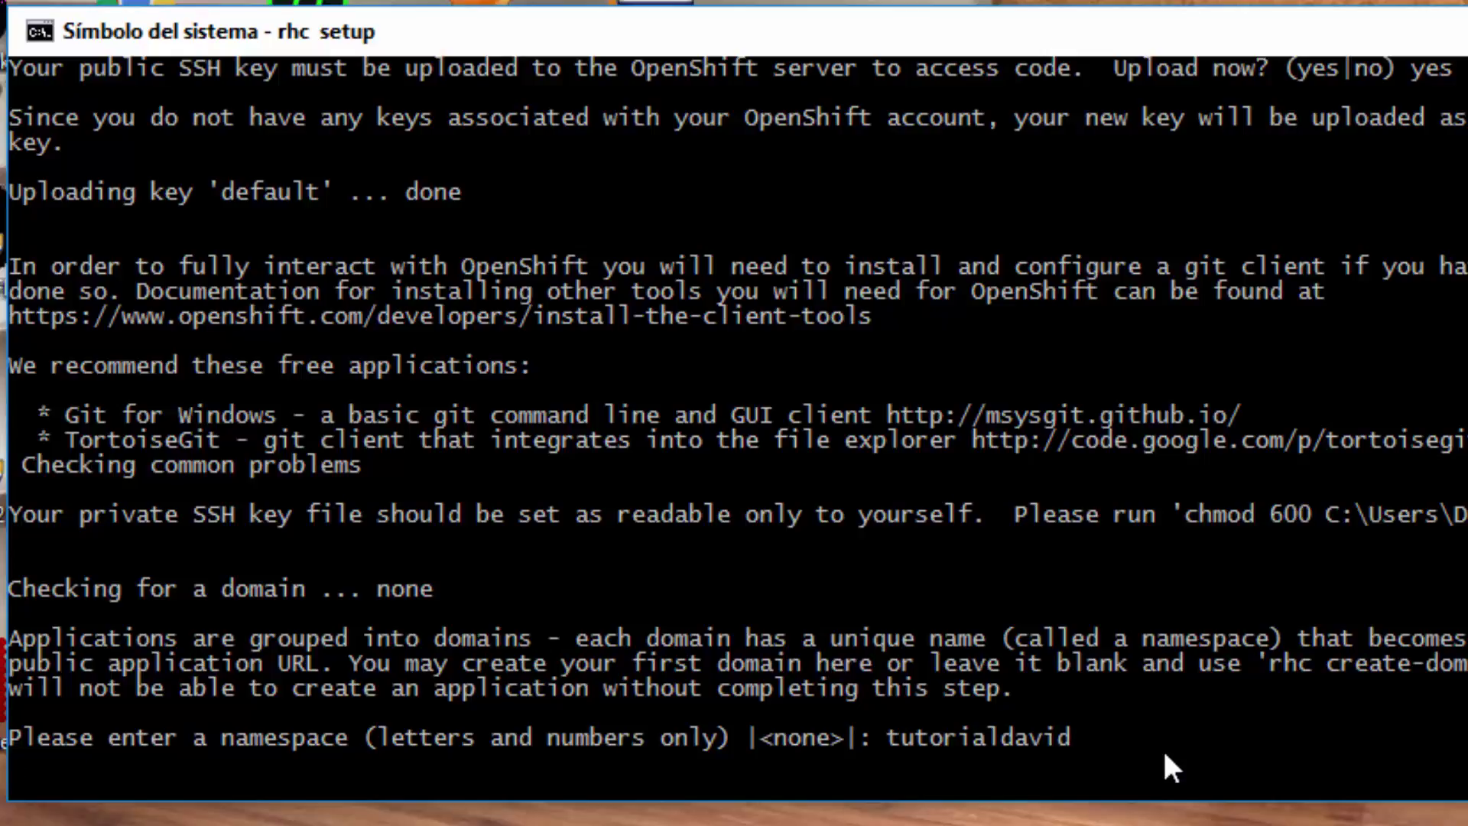
key("Return")
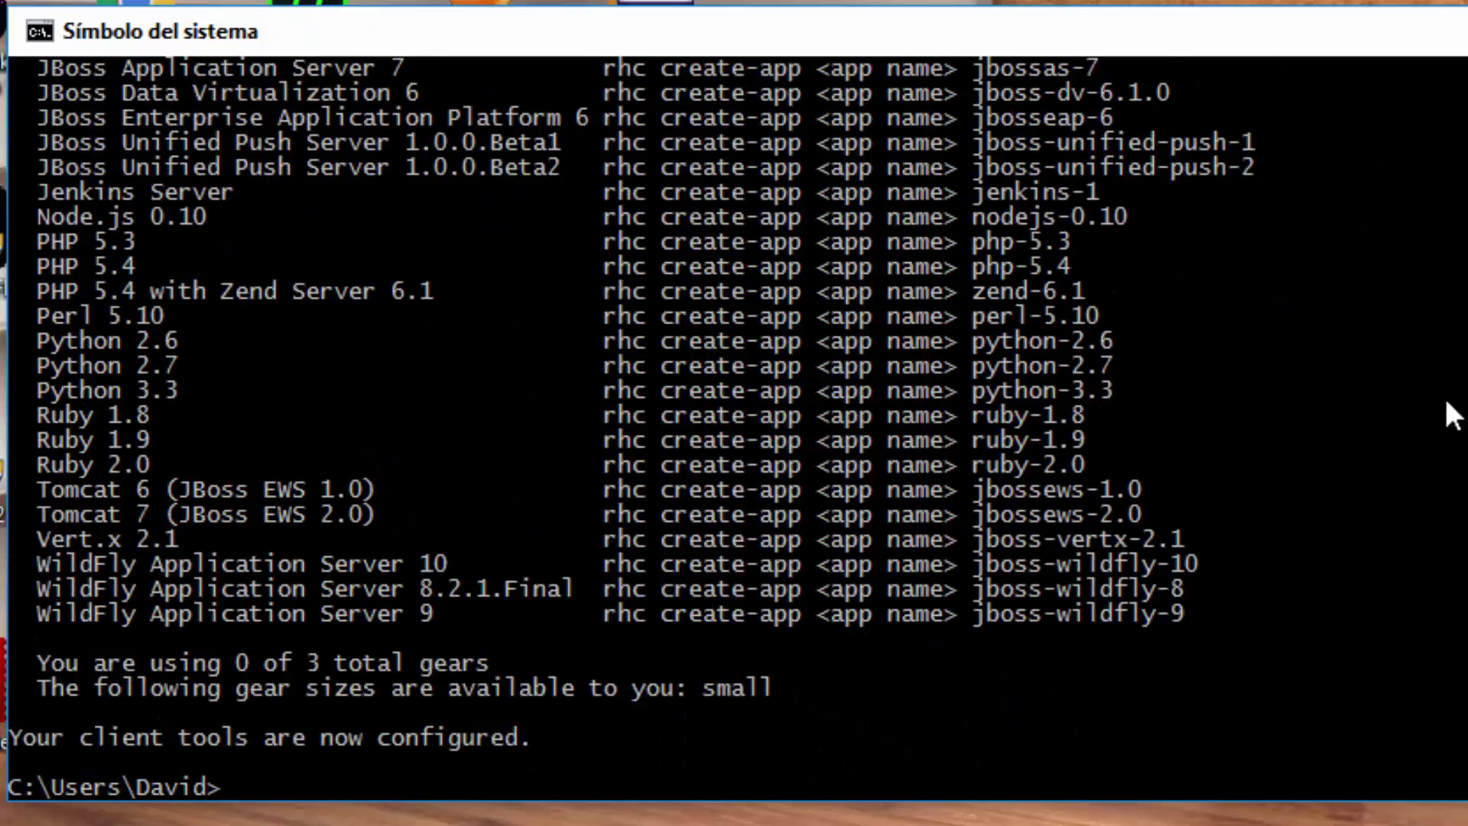
Scroll up the completed rhc setup output to review the available cartridge list.
scroll(631, 440, "up", 1)
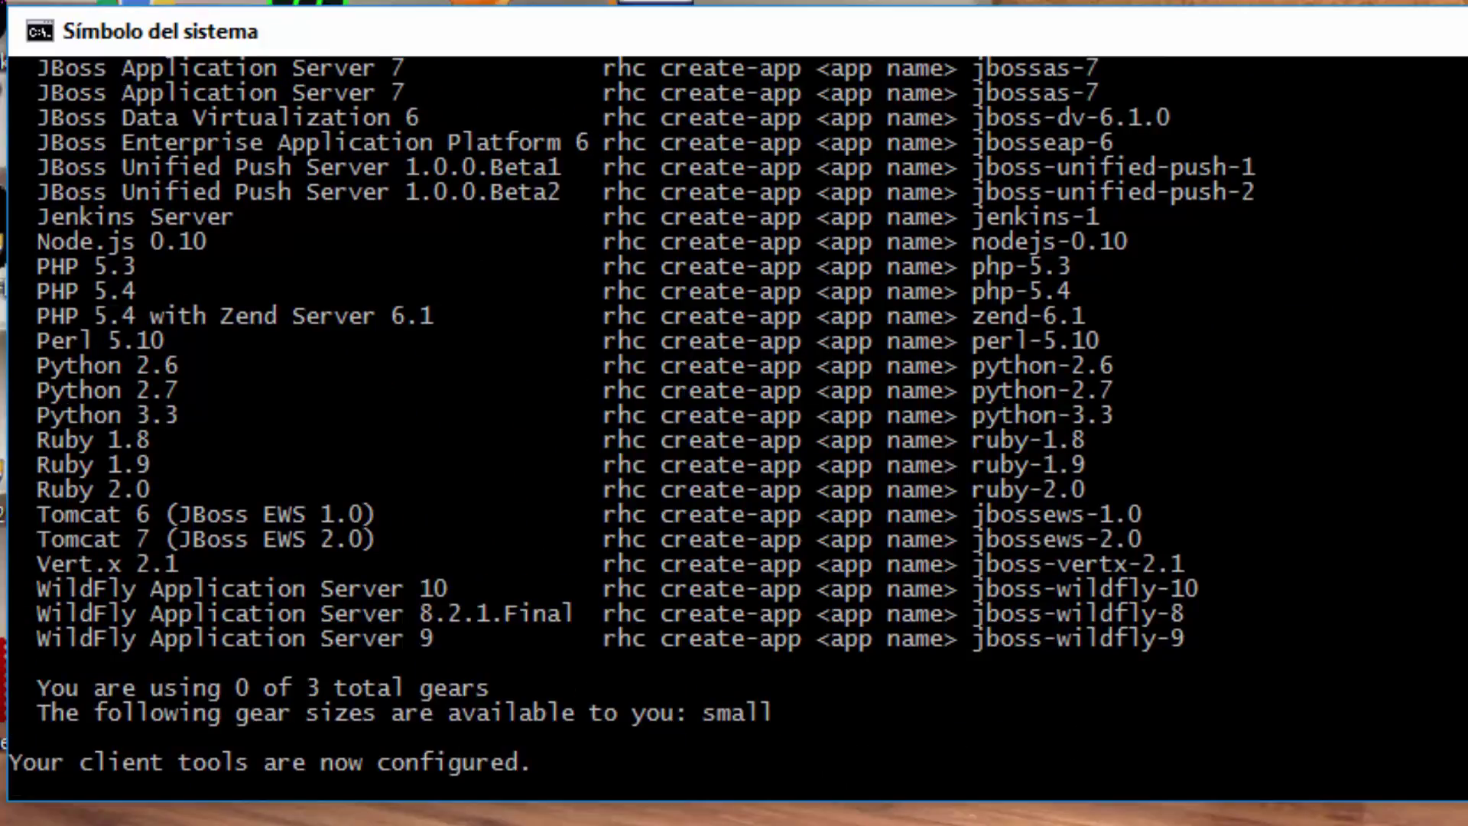
scroll(734, 428, "up", 3)
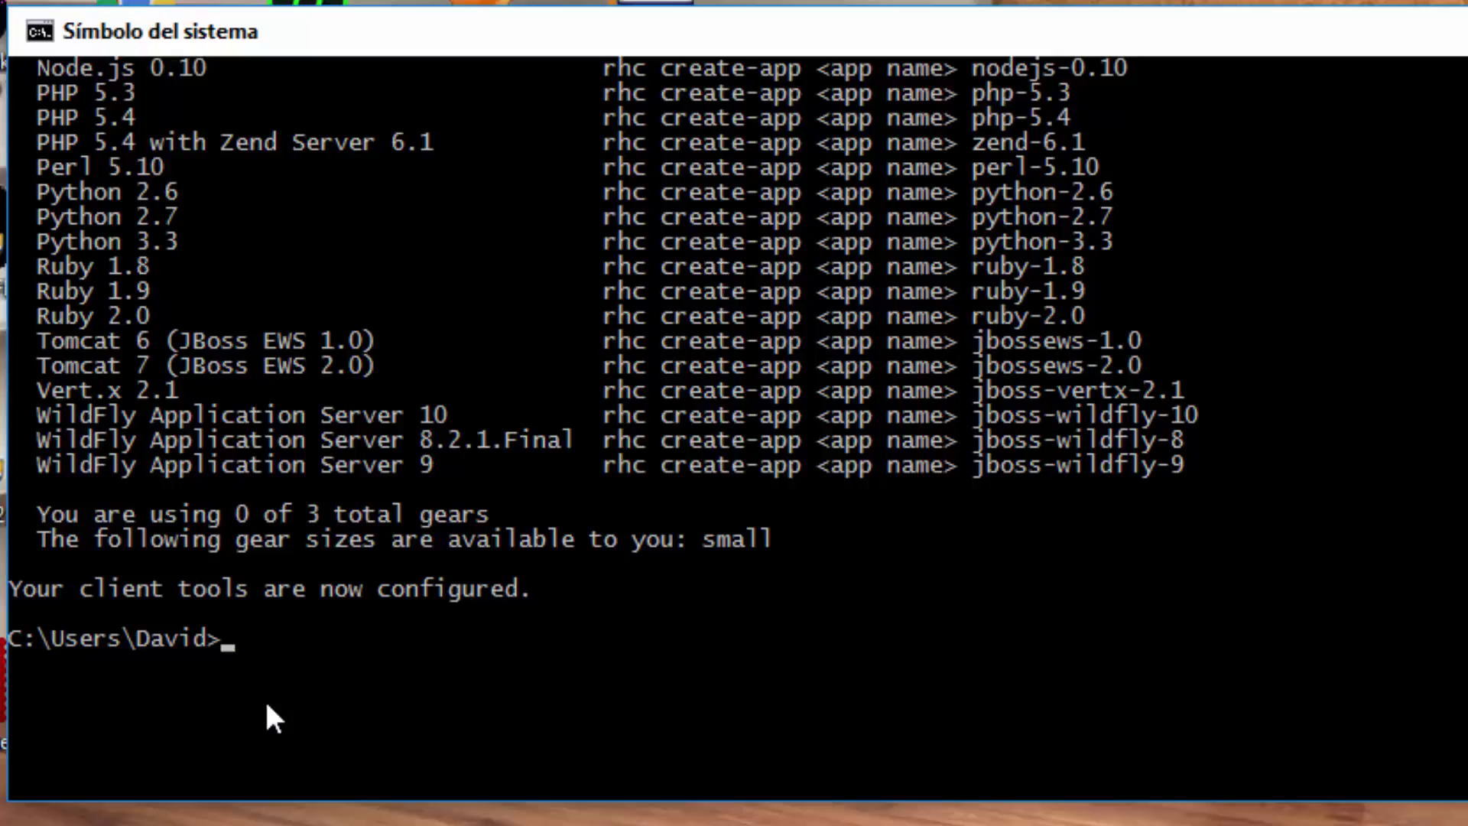
Type the command rhc app-create proyectojava Tomcat 7 at the prompt without running it.
type("rhc")
type("app")
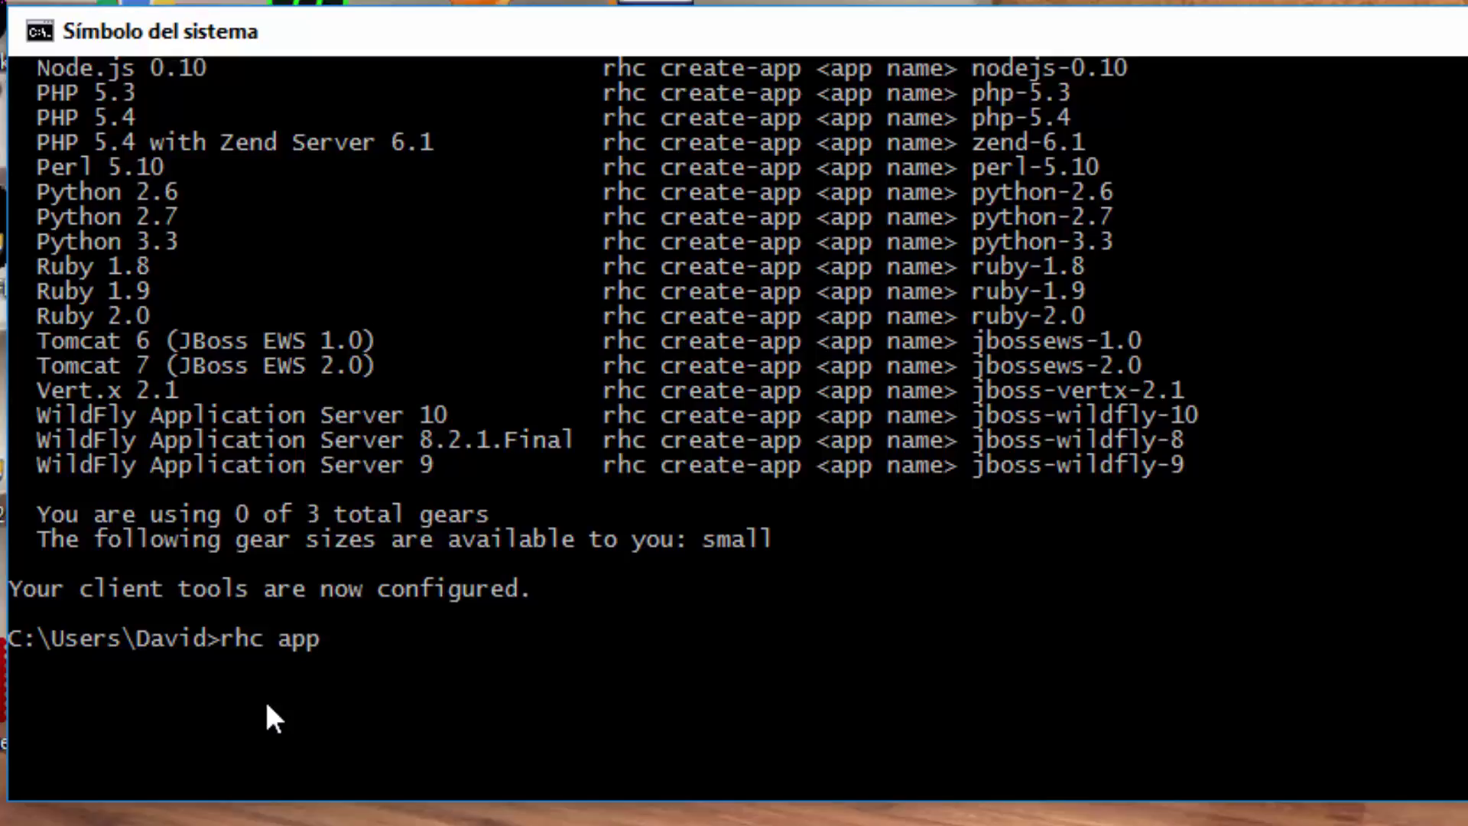
type("-creay")
key("BackSpace")
type("te")
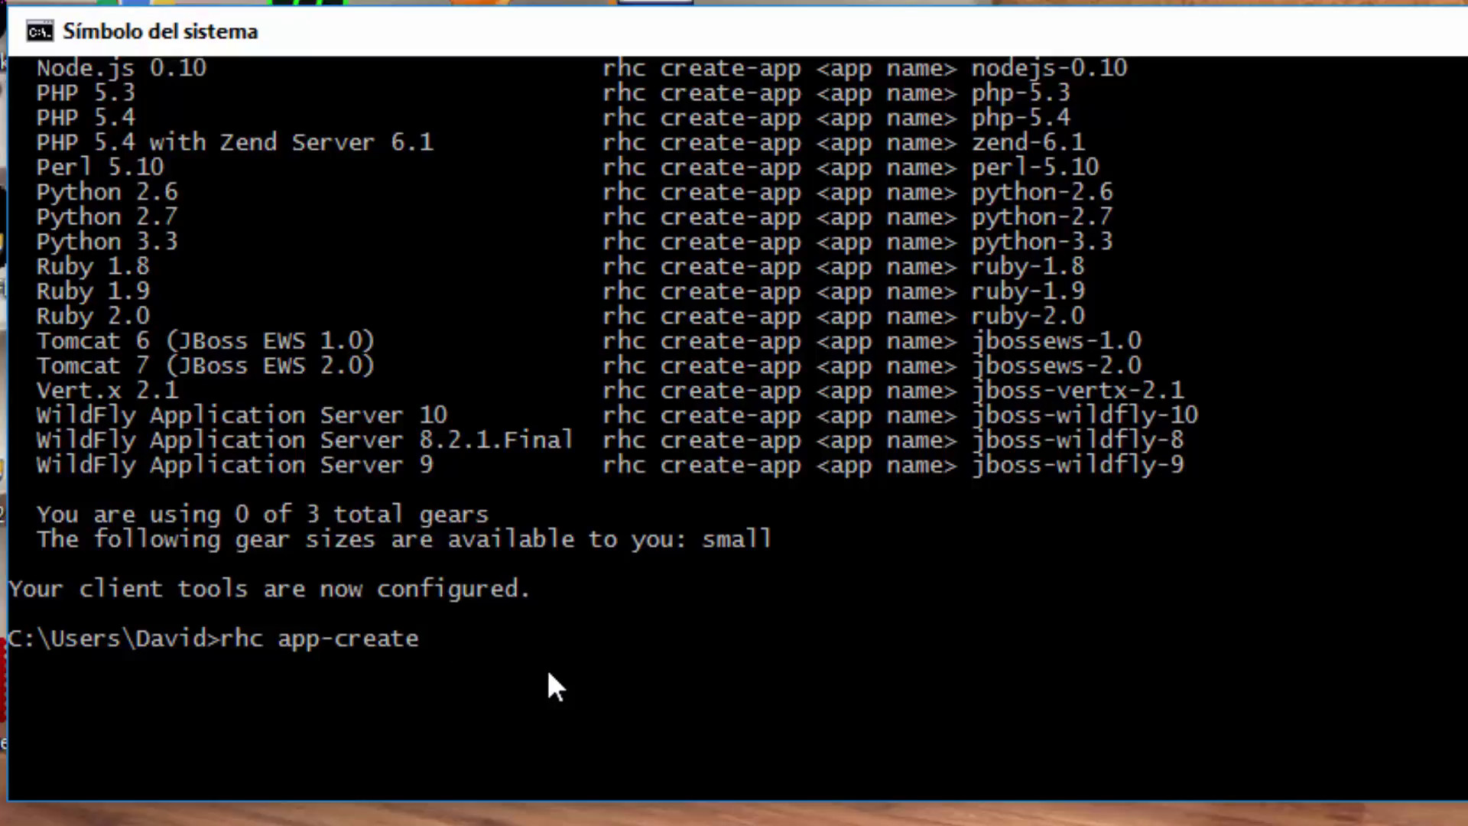
type("proyectoj")
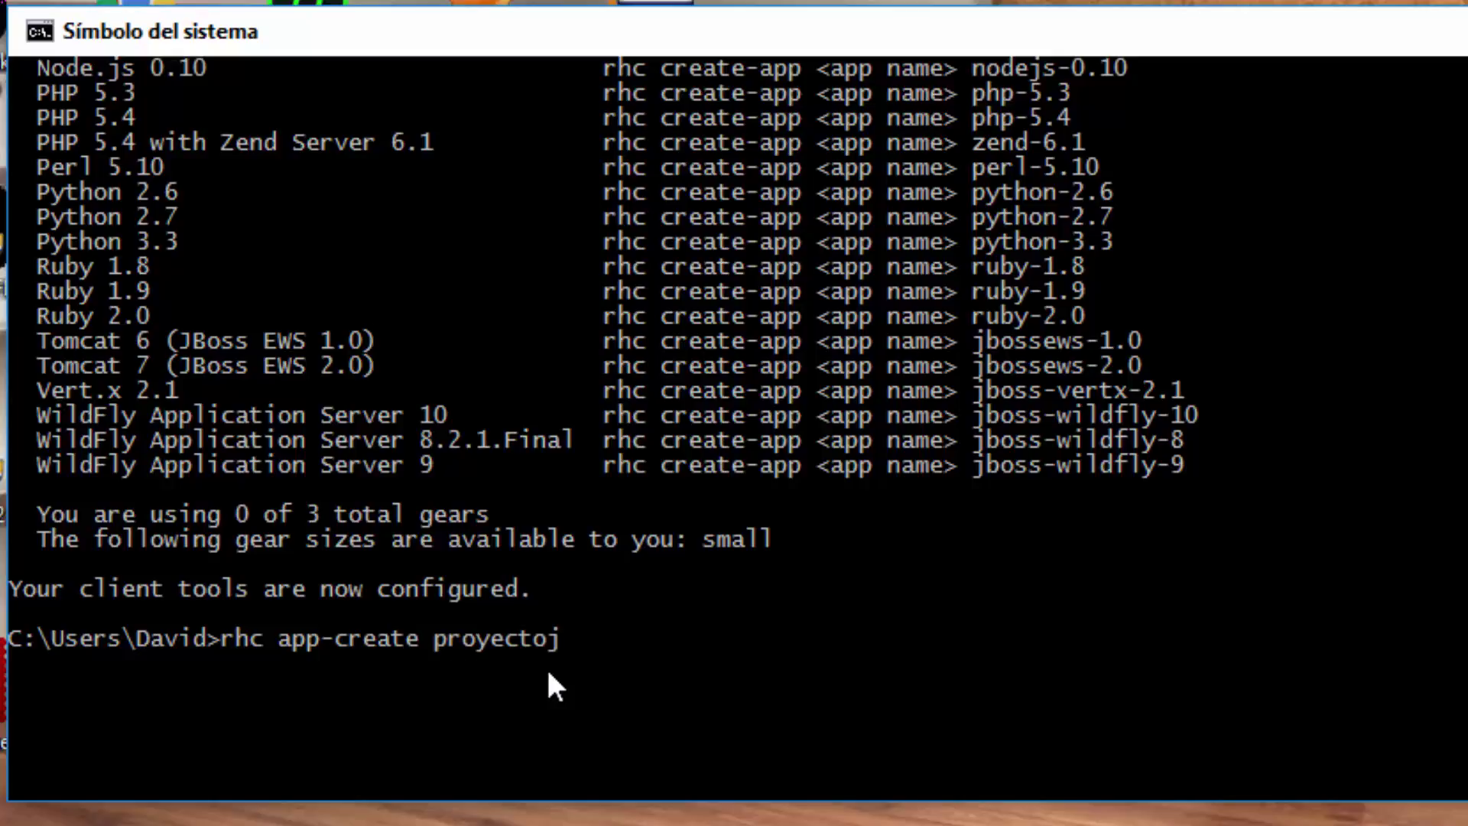
type("ava")
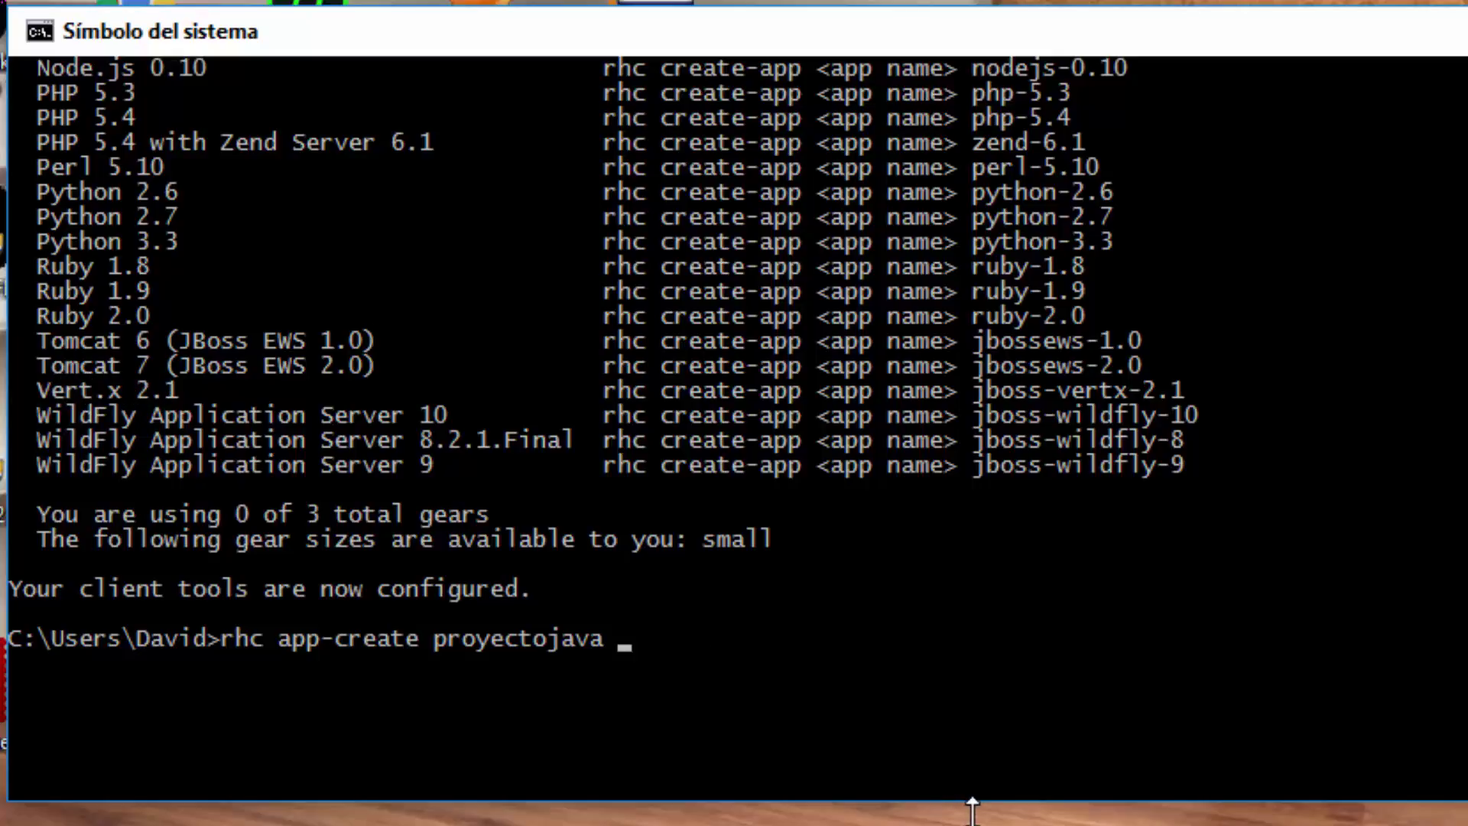
type("Tomcat ")
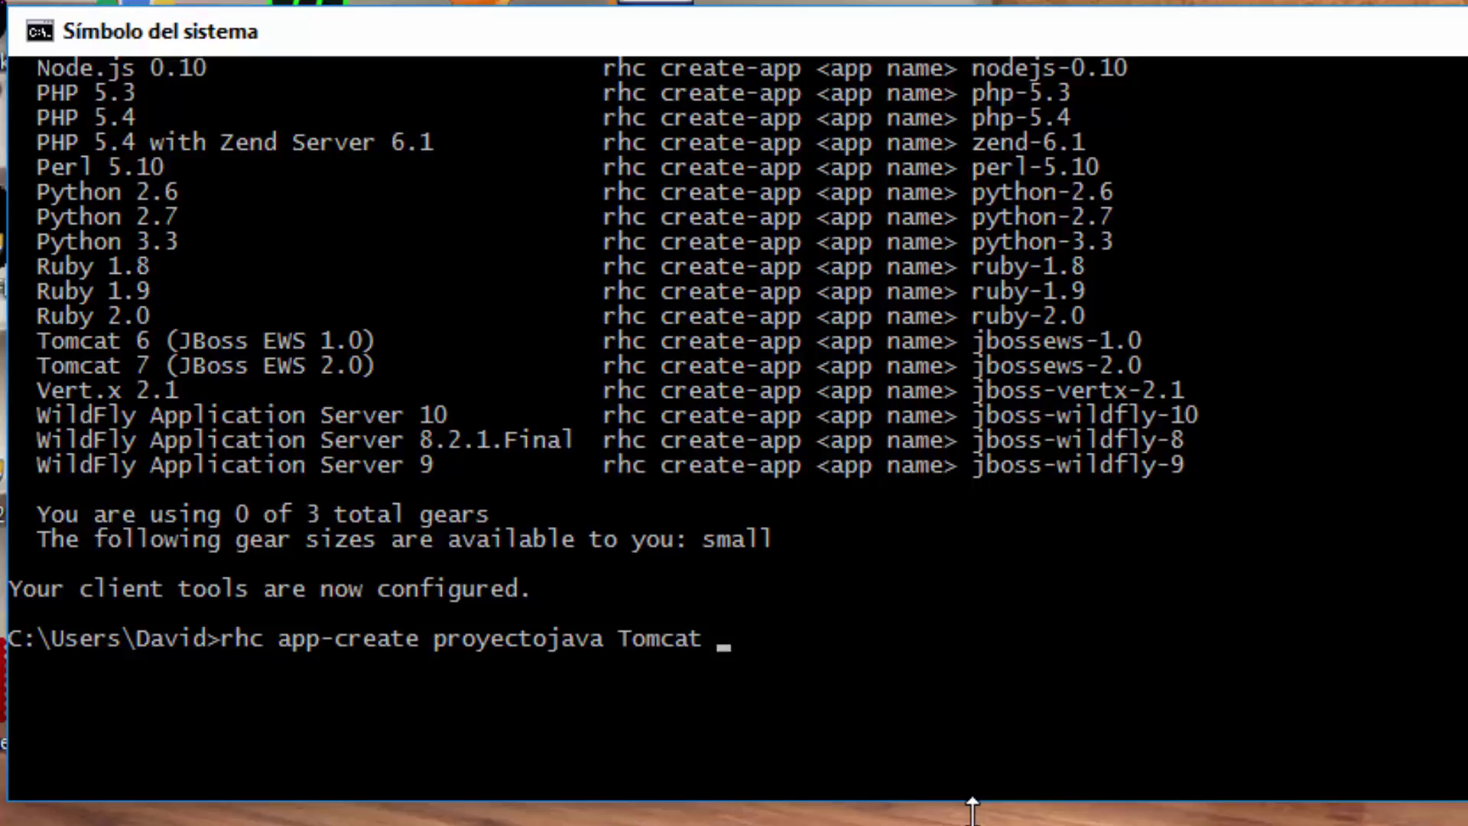
type("7")
Highlight the app name proyectojava and the word Tomcat in the command, then exit mark mode.
left_click_drag(450, 644, 575, 642)
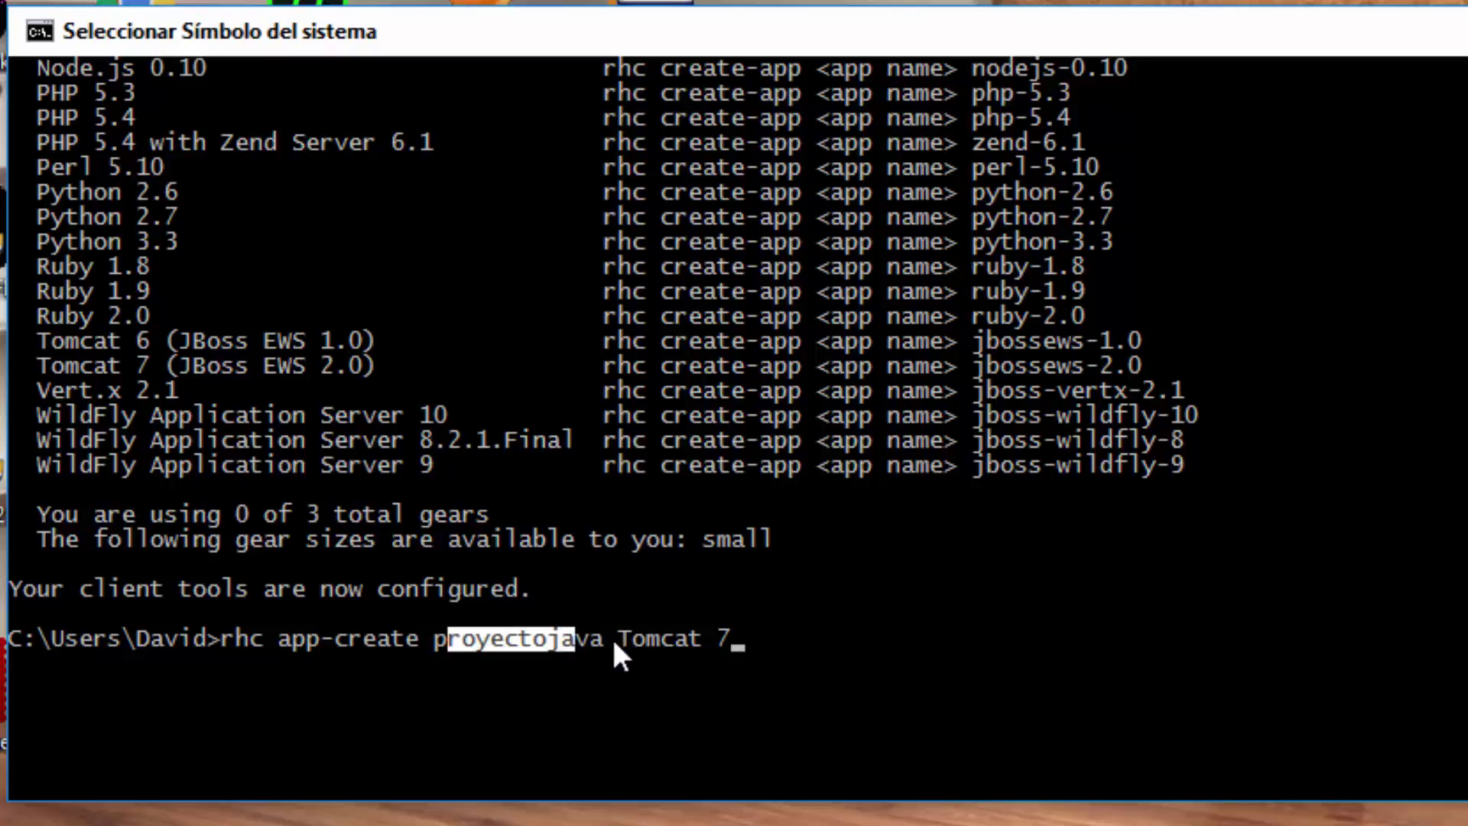
left_click(513, 641)
left_click_drag(438, 642, 626, 635)
left_click_drag(623, 639, 659, 642)
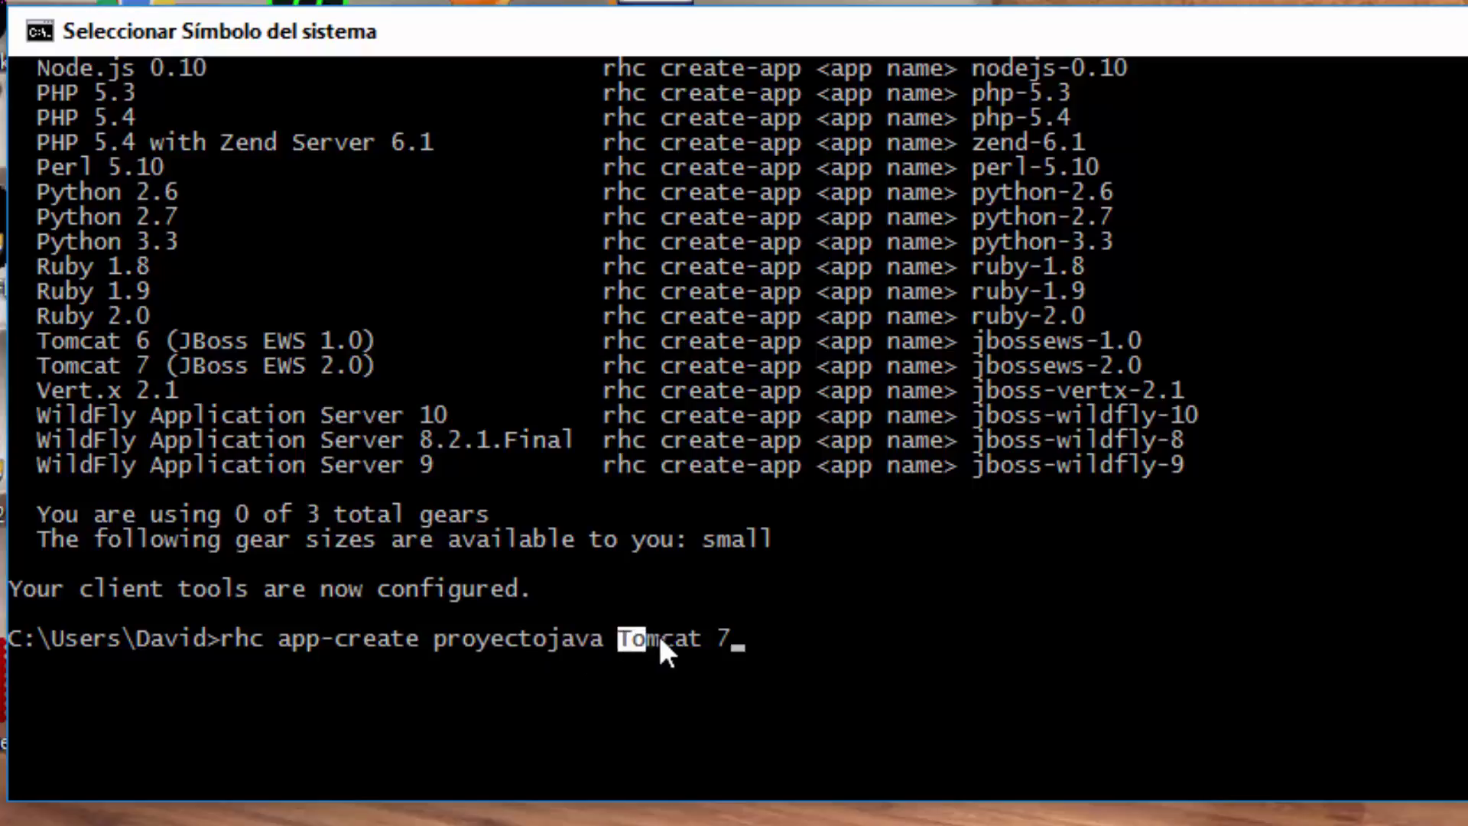
right_click(726, 638)
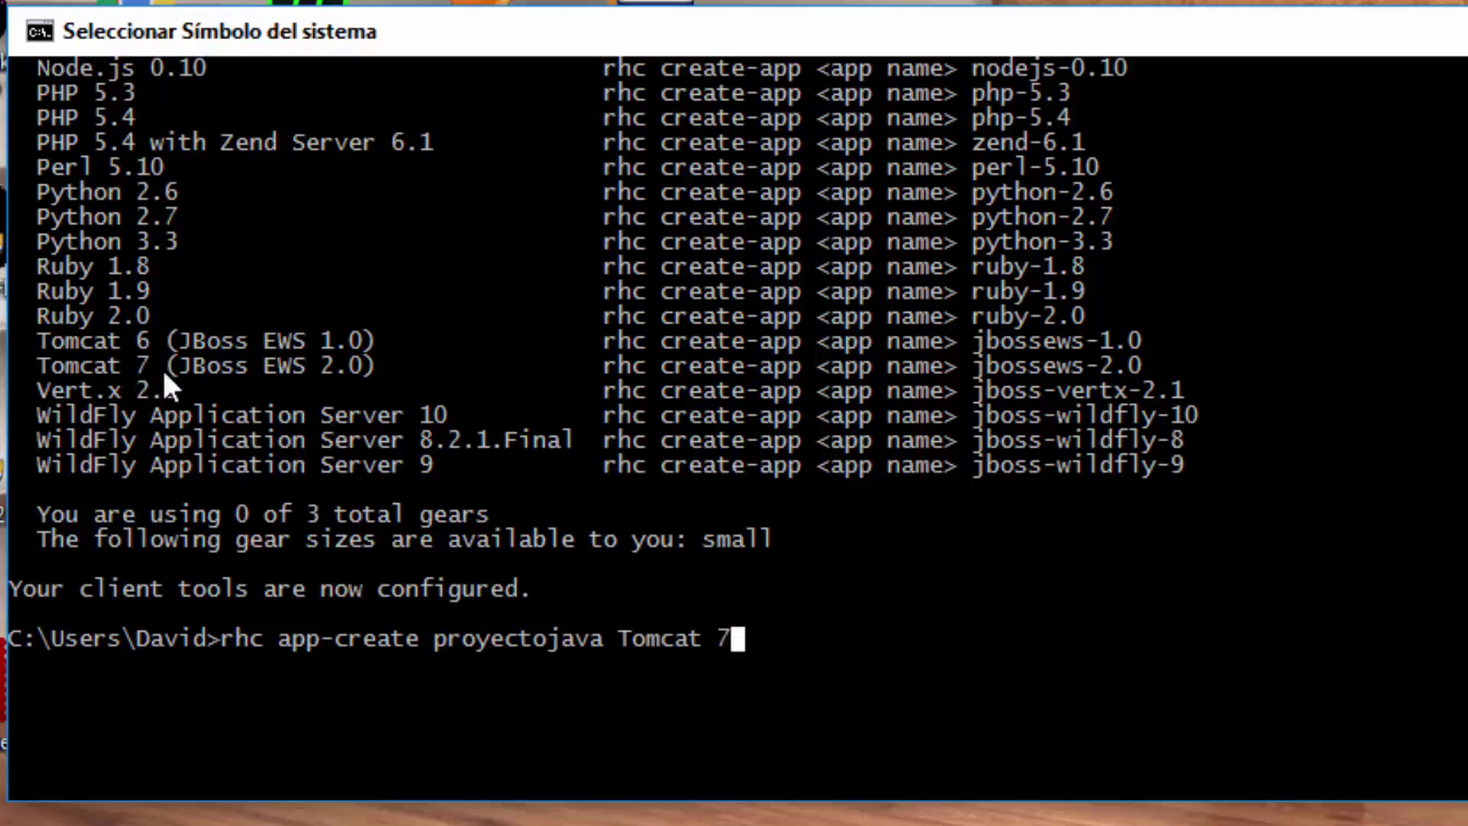
left_click(780, 639)
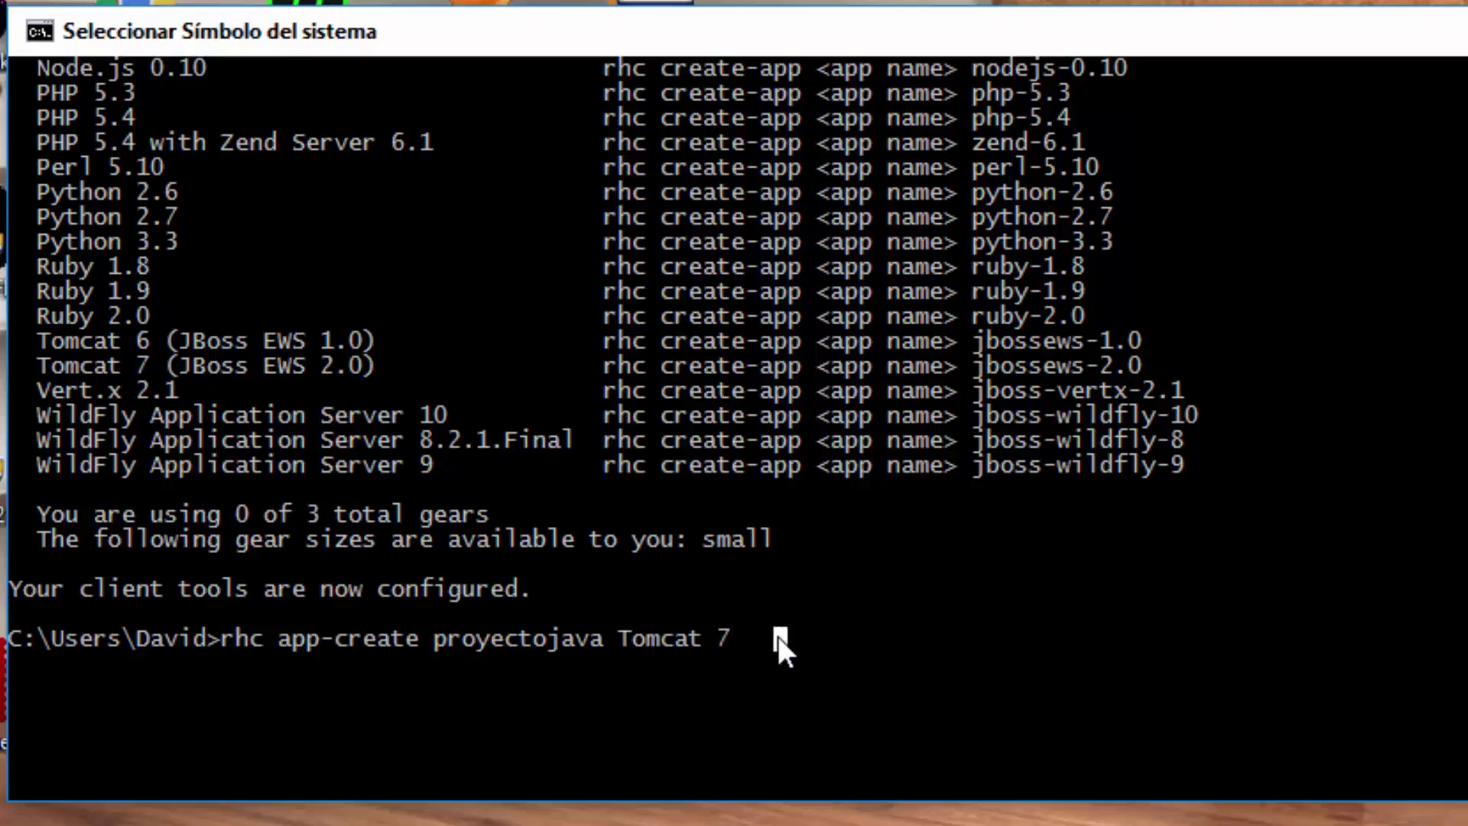
right_click(764, 637)
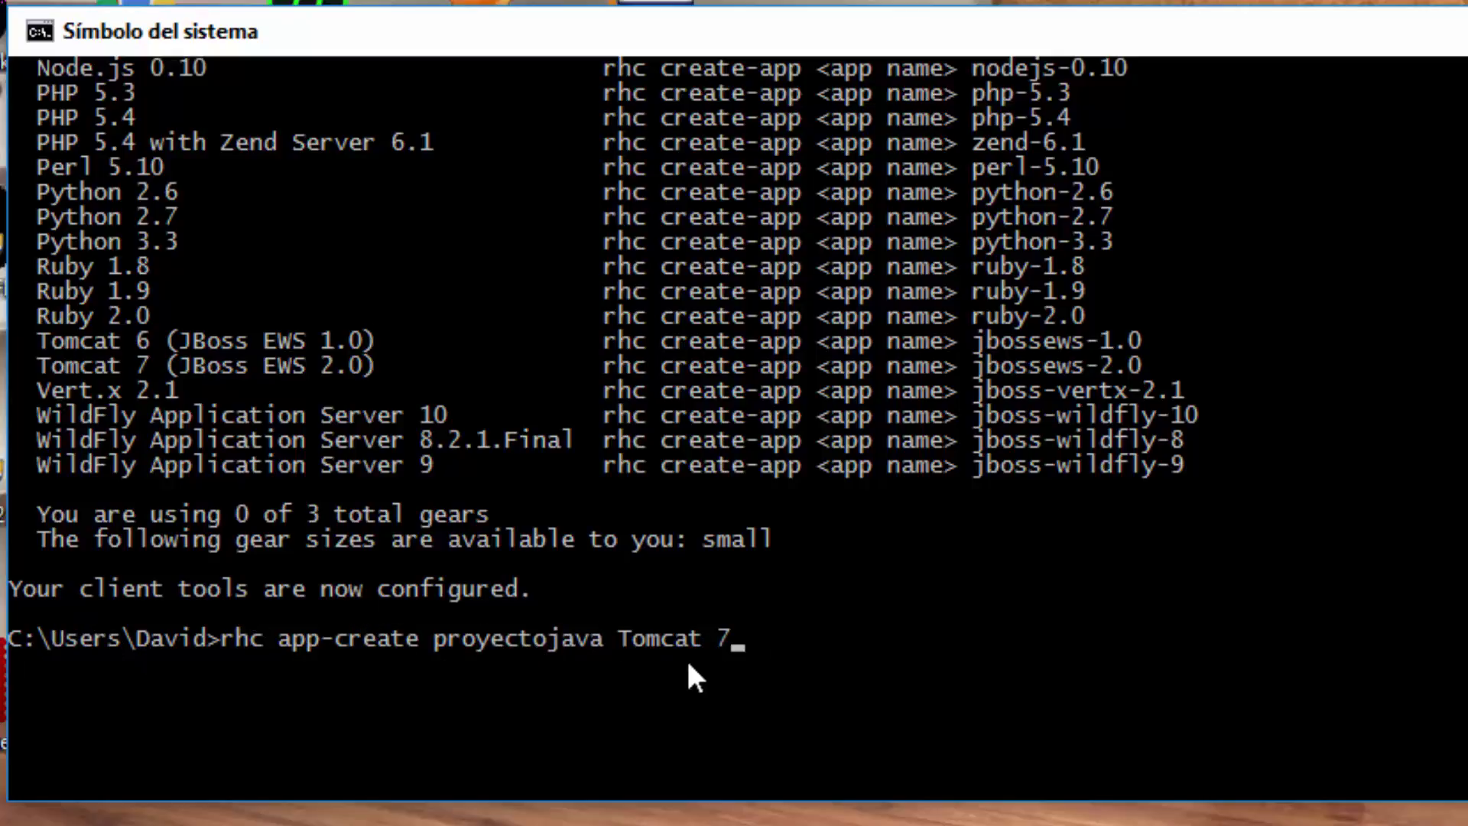
scroll(1305, 673, "down", 6)
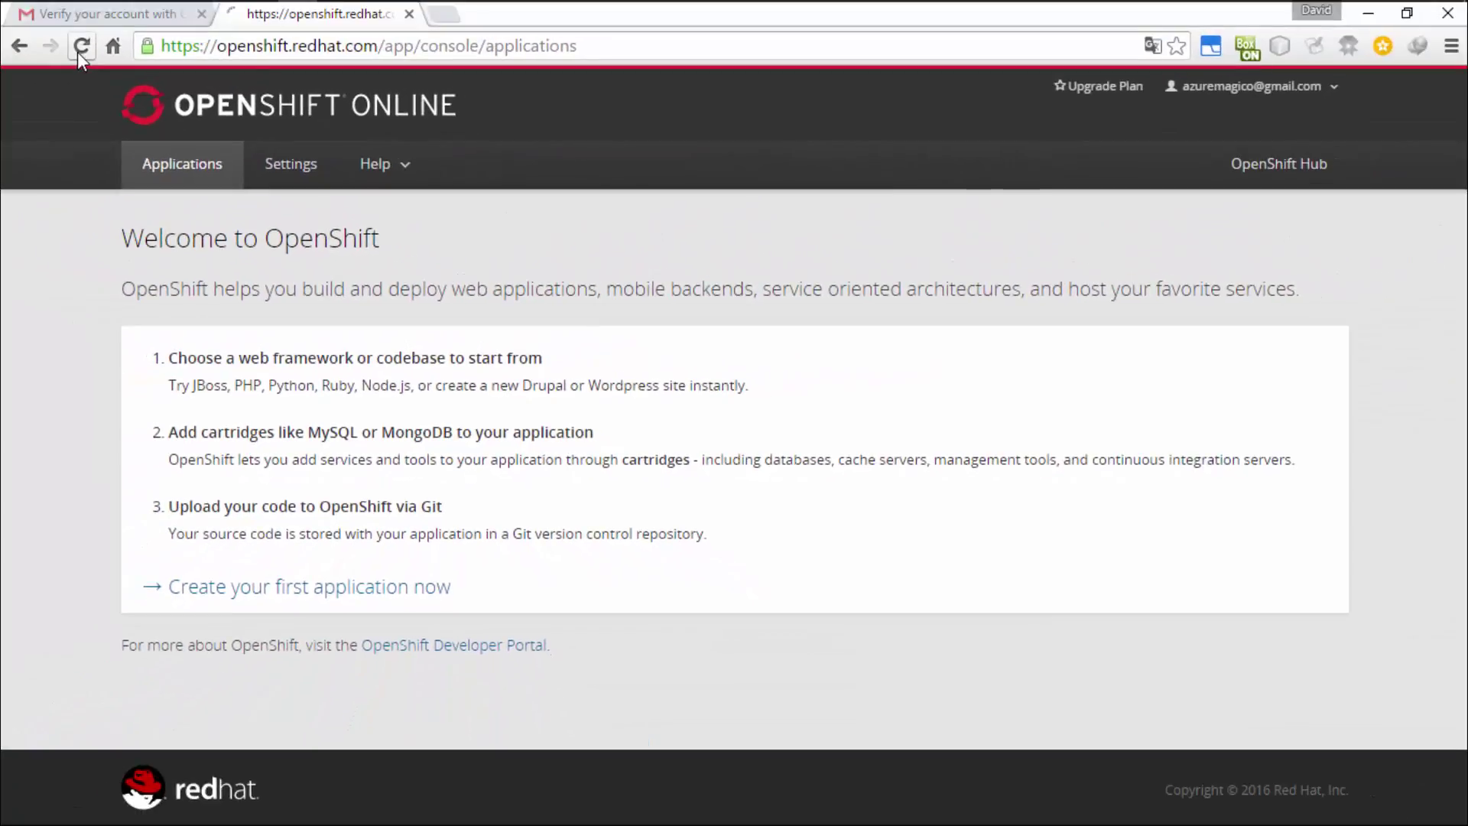
Reload the OpenShift applications page, then bring the Command Prompt back to the front.
left_click(80, 50)
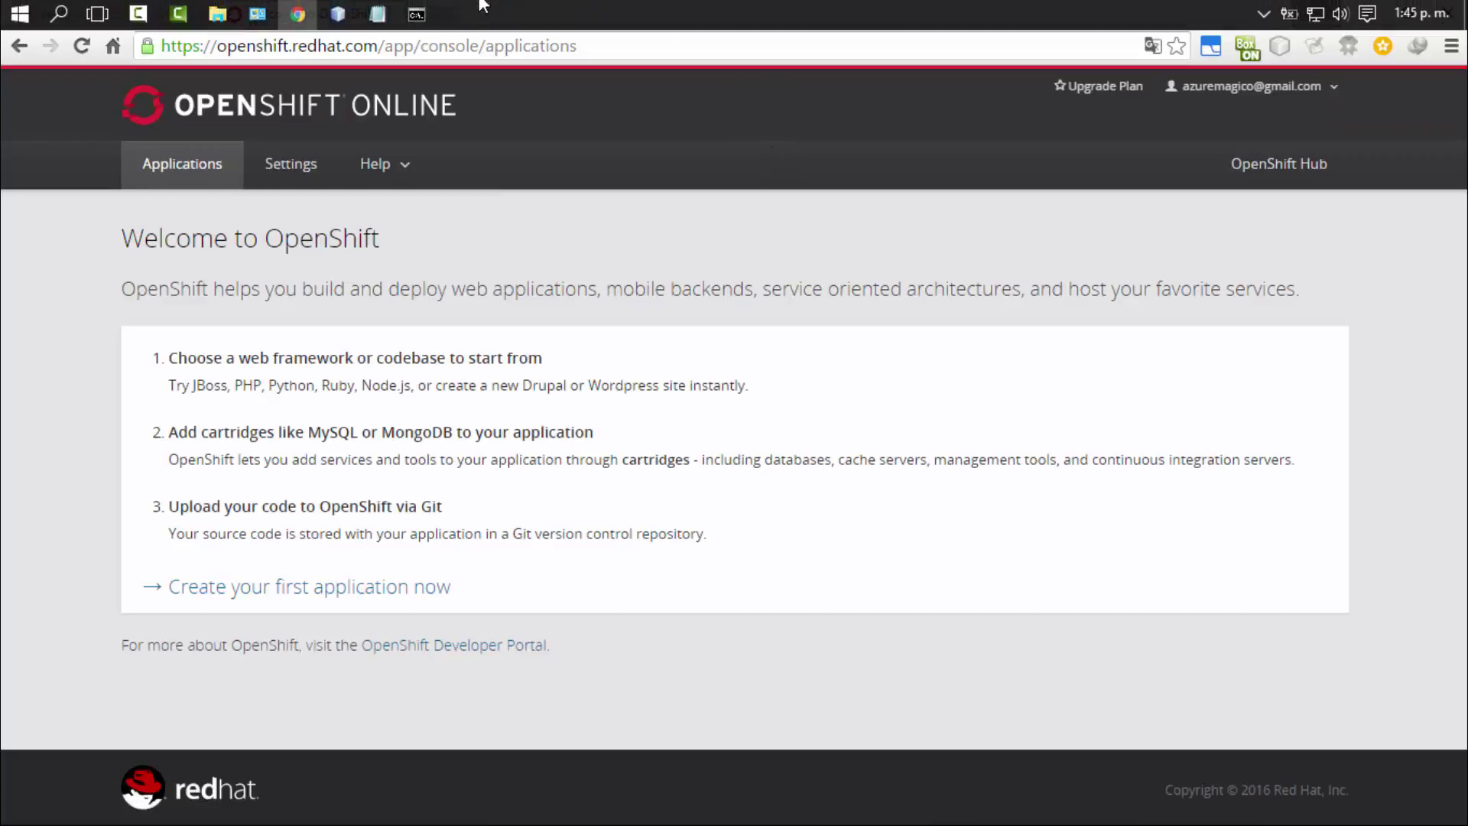
left_click(298, 17)
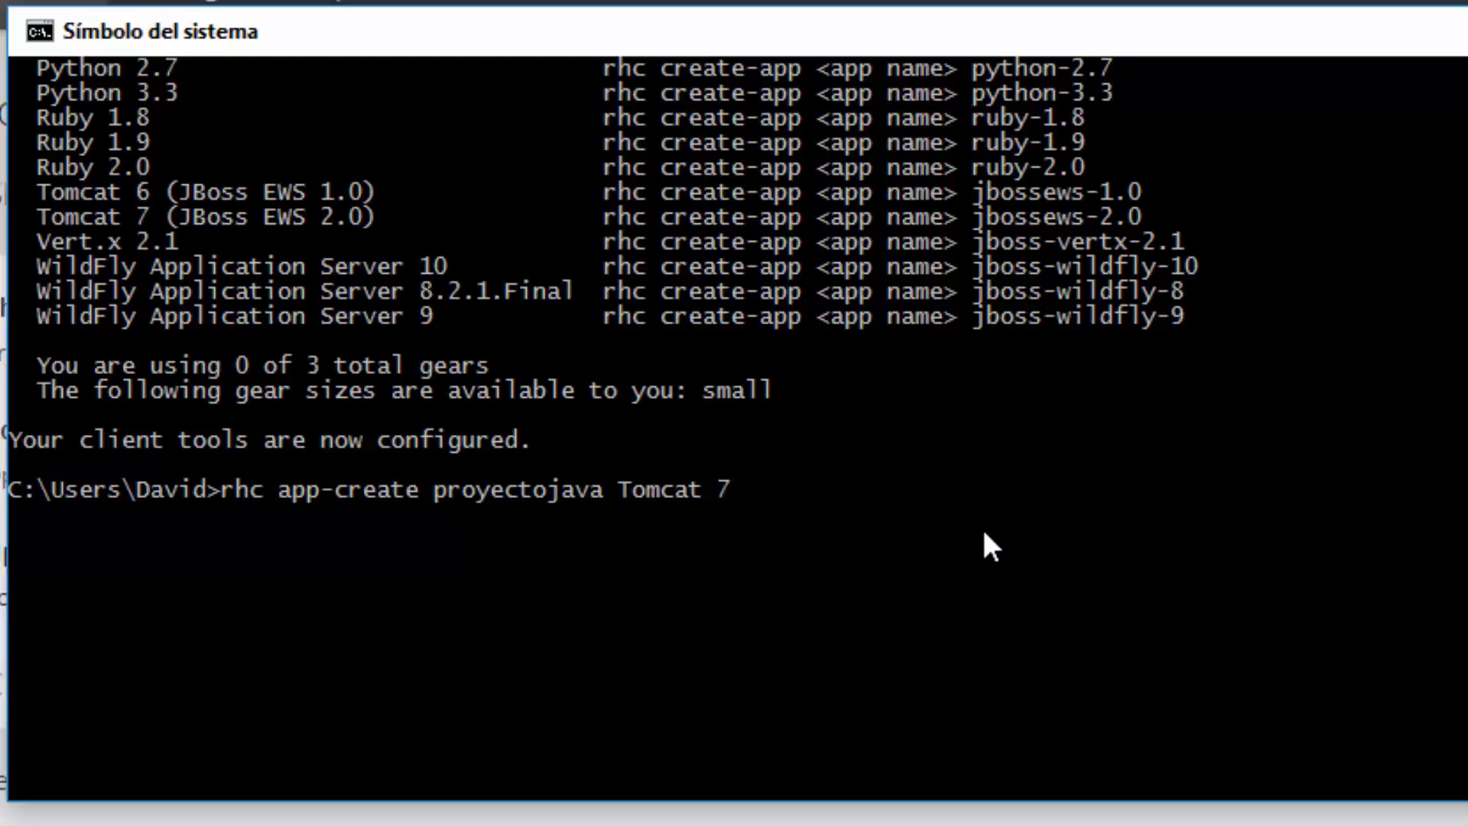
Run the rhc app-create proyectojava Tomcat 7 command.
key("Return")
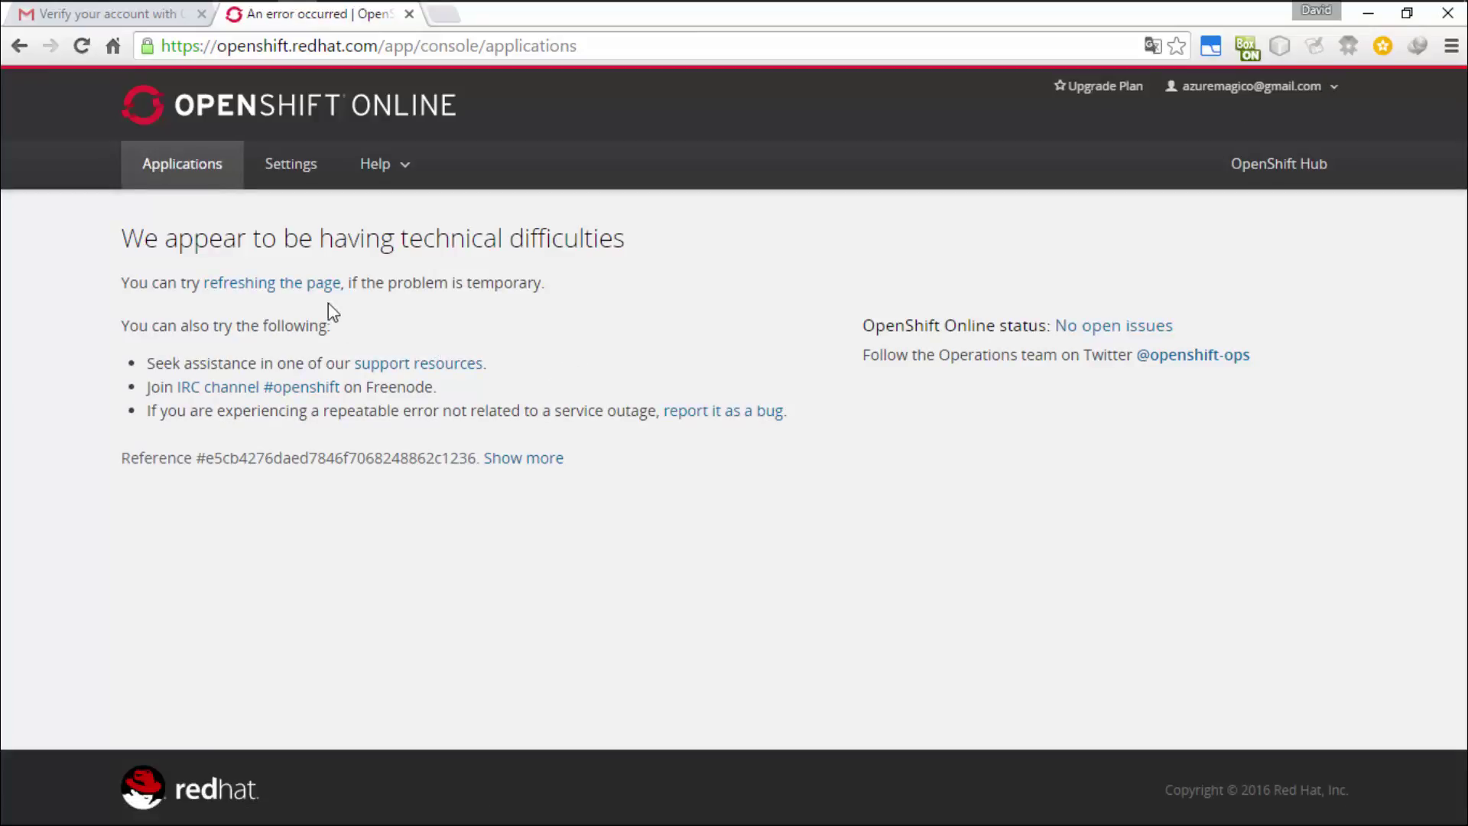
Reload the OpenShift Applications page, then return to the Command Prompt window.
left_click(189, 177)
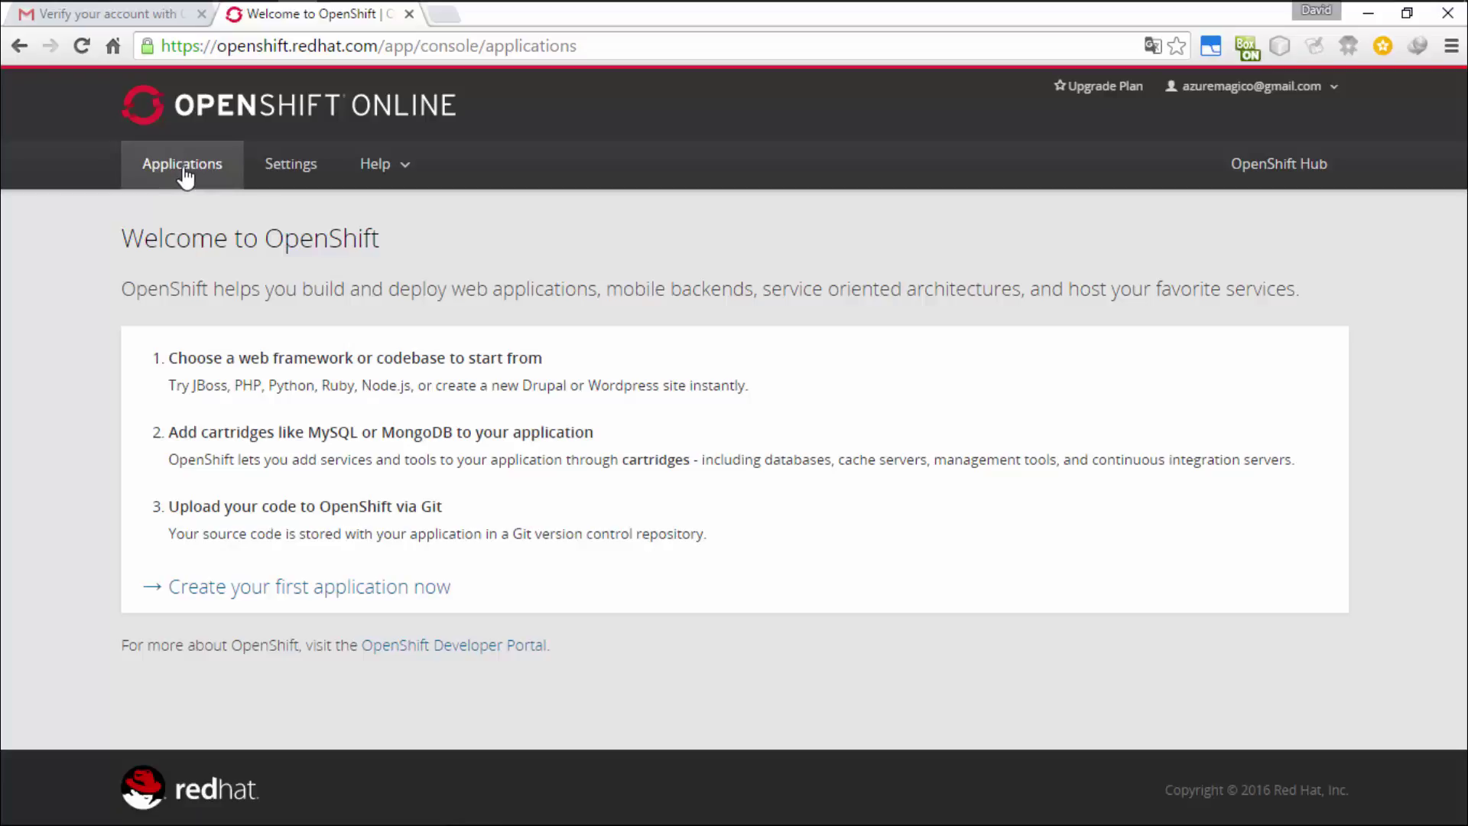
left_click(185, 173)
mouse_move(713, 9)
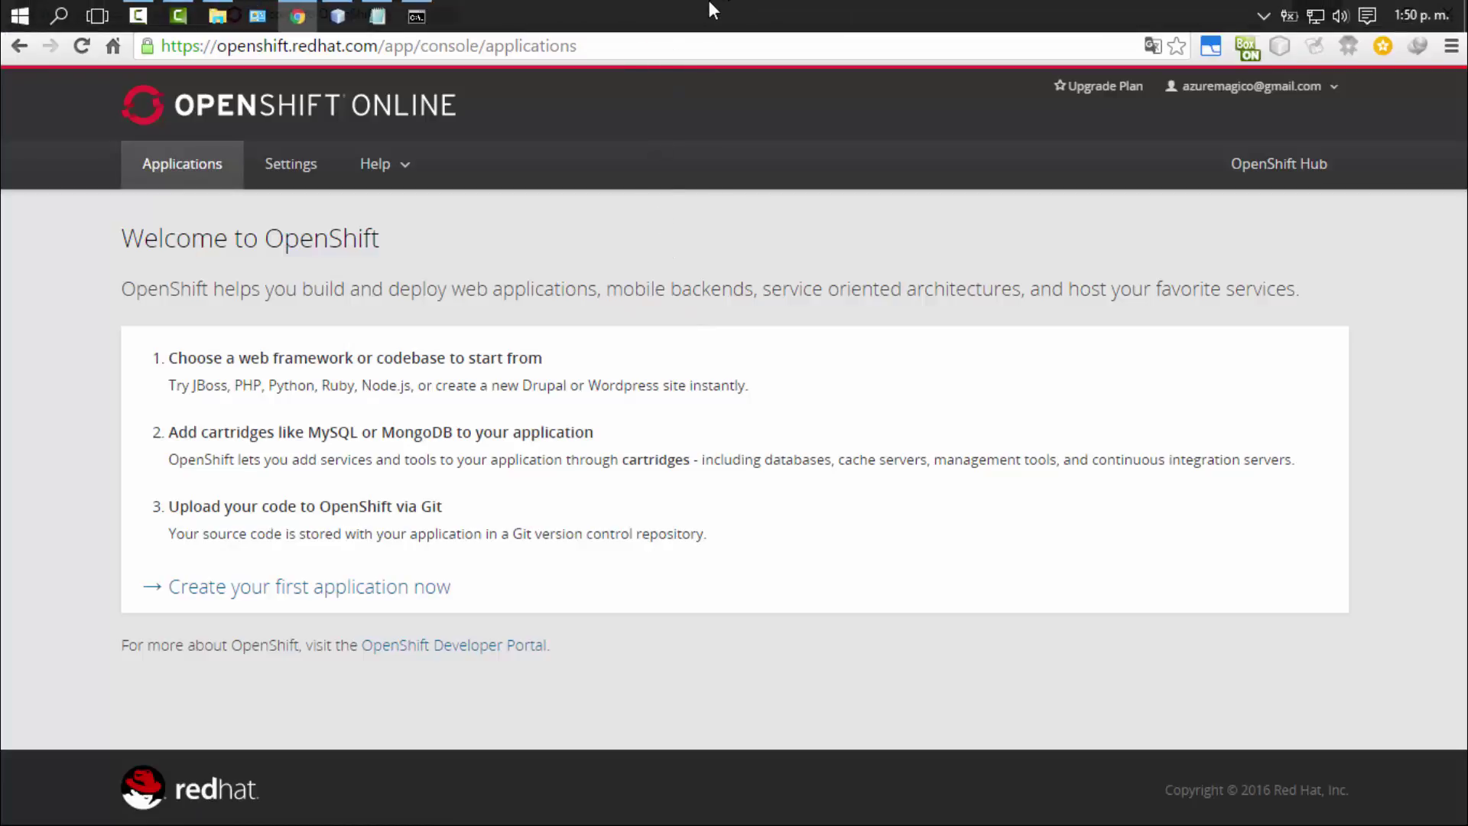
left_click(417, 16)
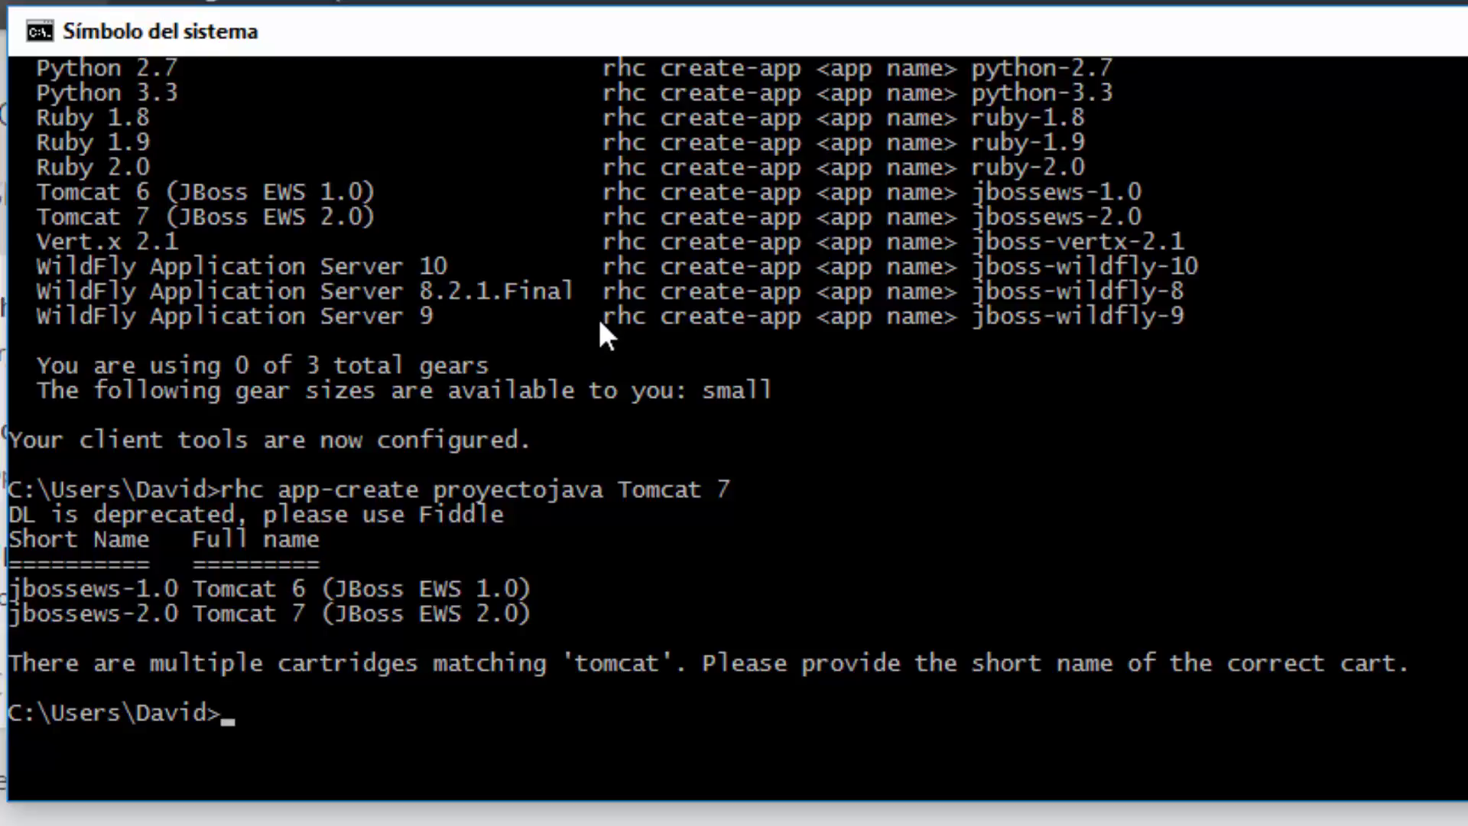
Copy the create-app example syntax and type rhc create-app ejemplojavaweb at the prompt.
left_click_drag(605, 315, 956, 309)
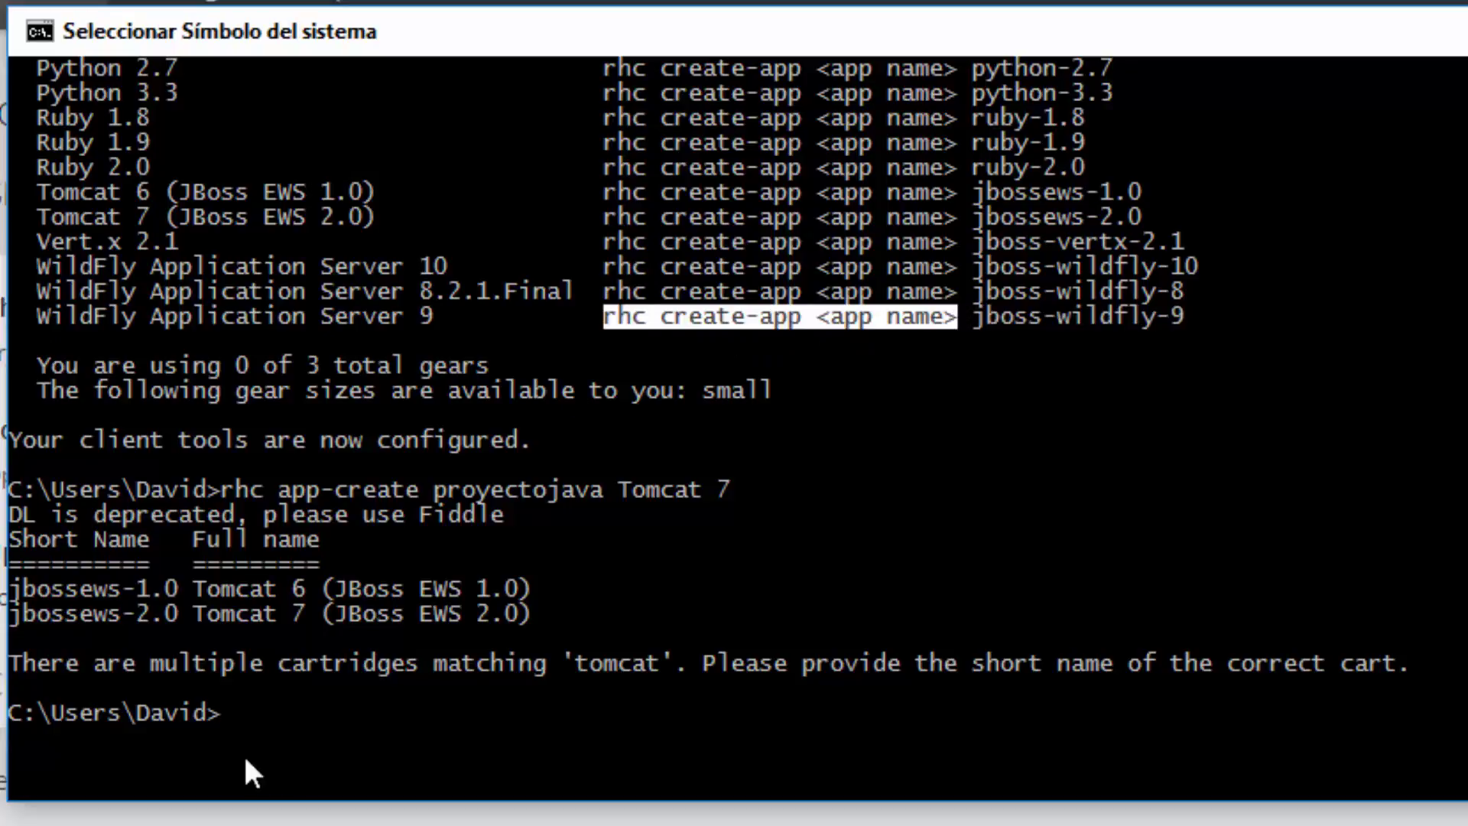
right_click(232, 714)
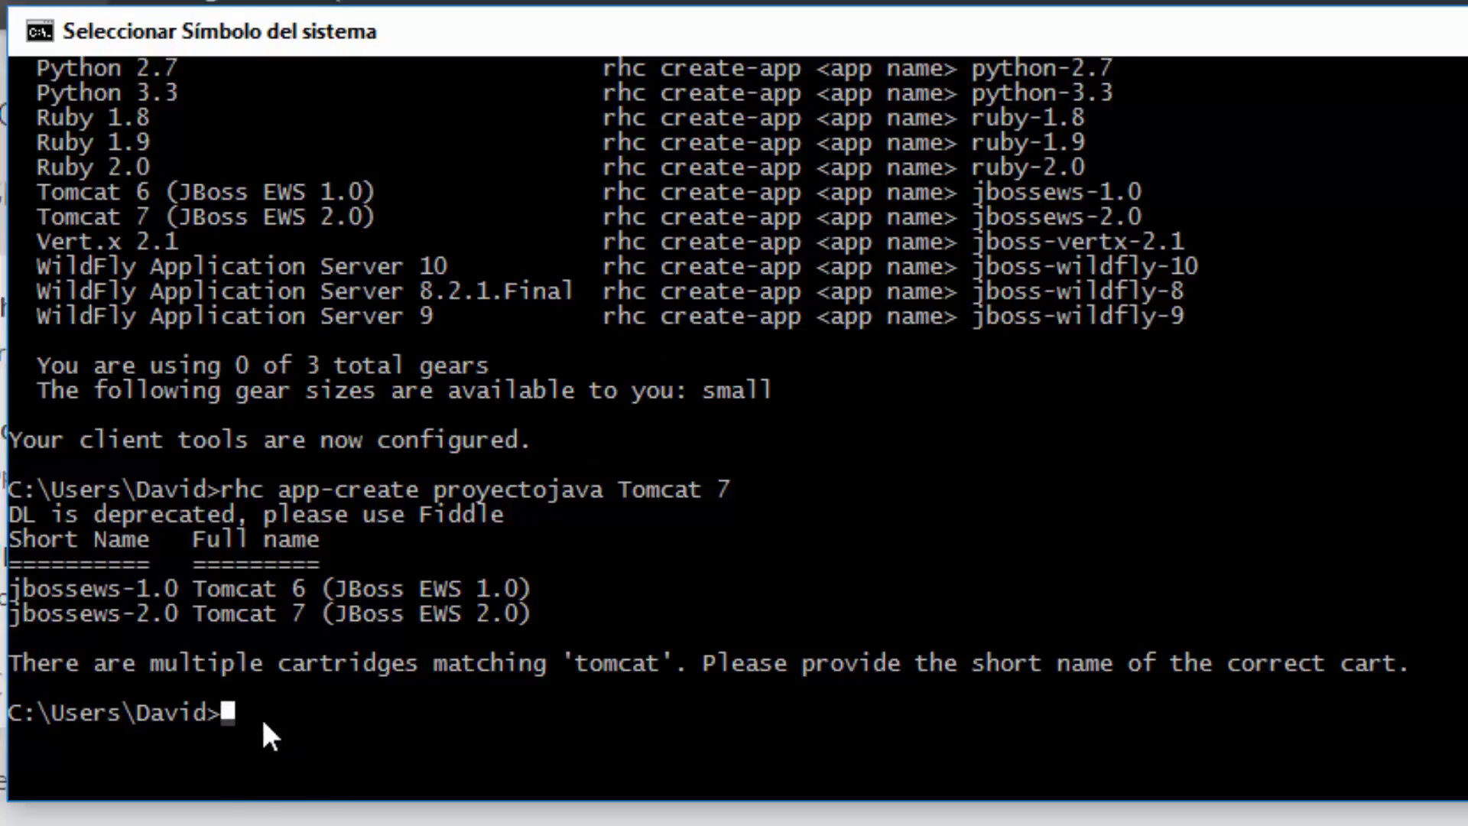
key("Escape")
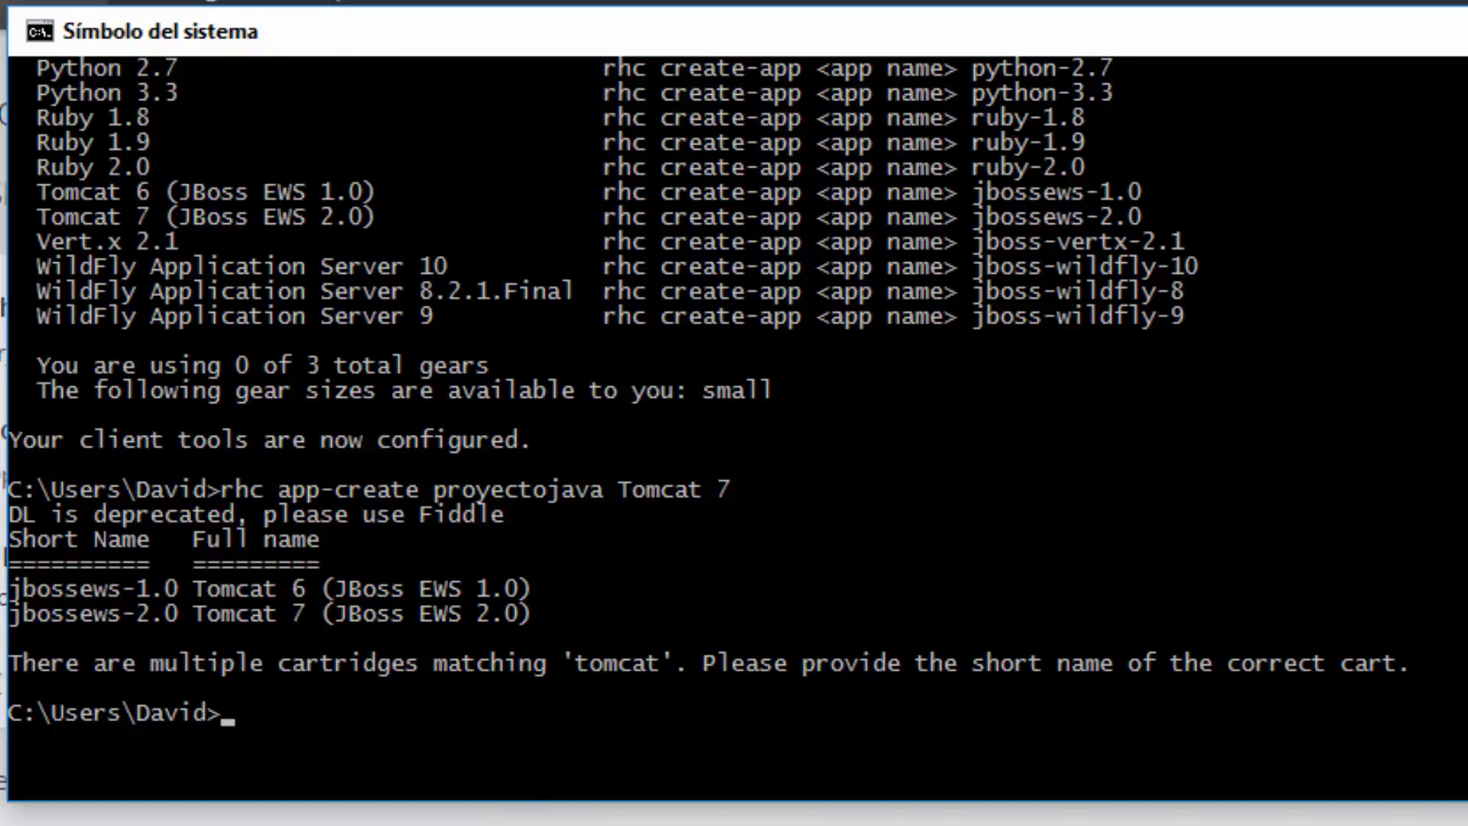
type("rhc create")
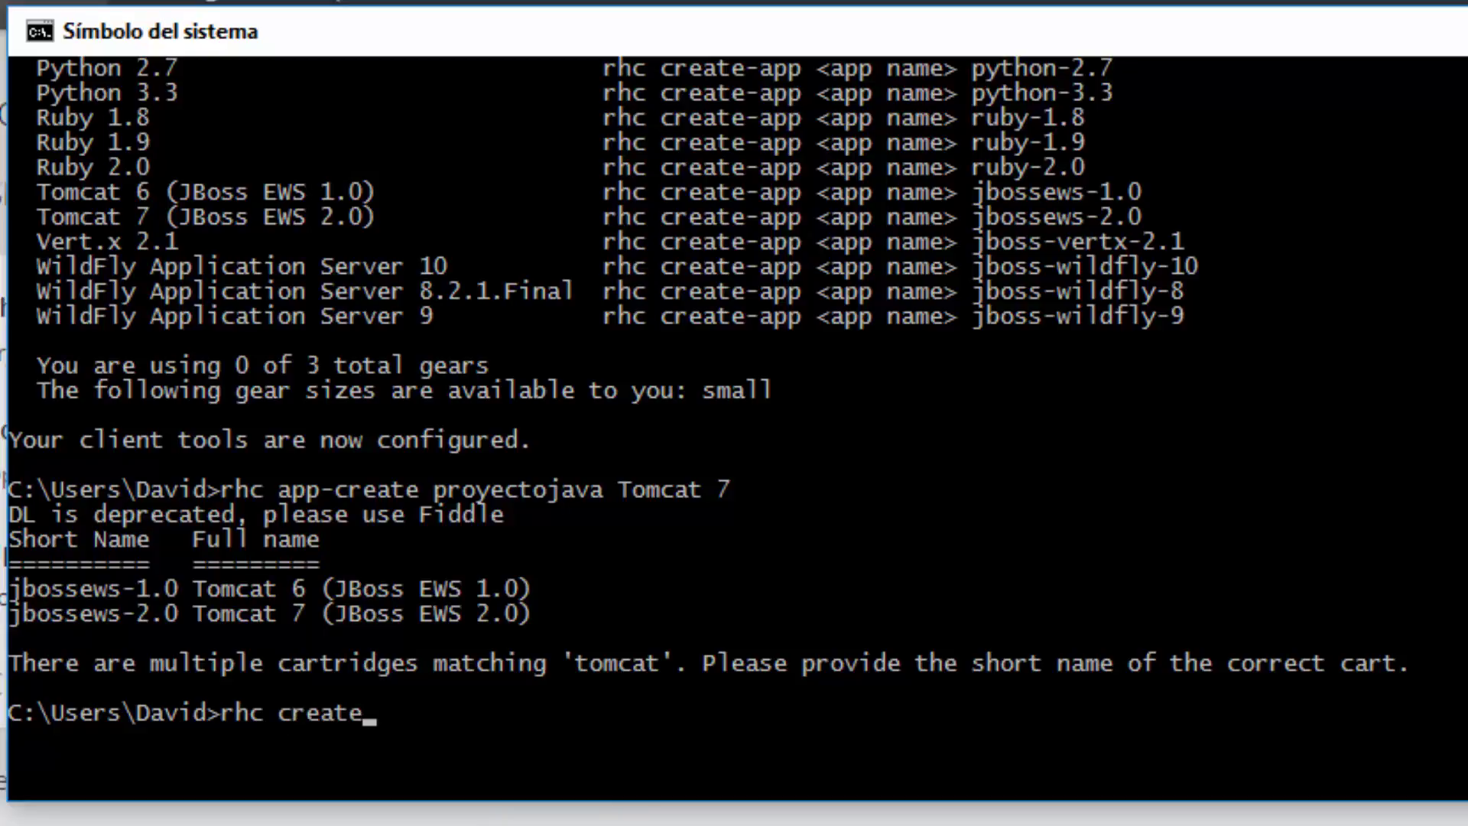
type("-app")
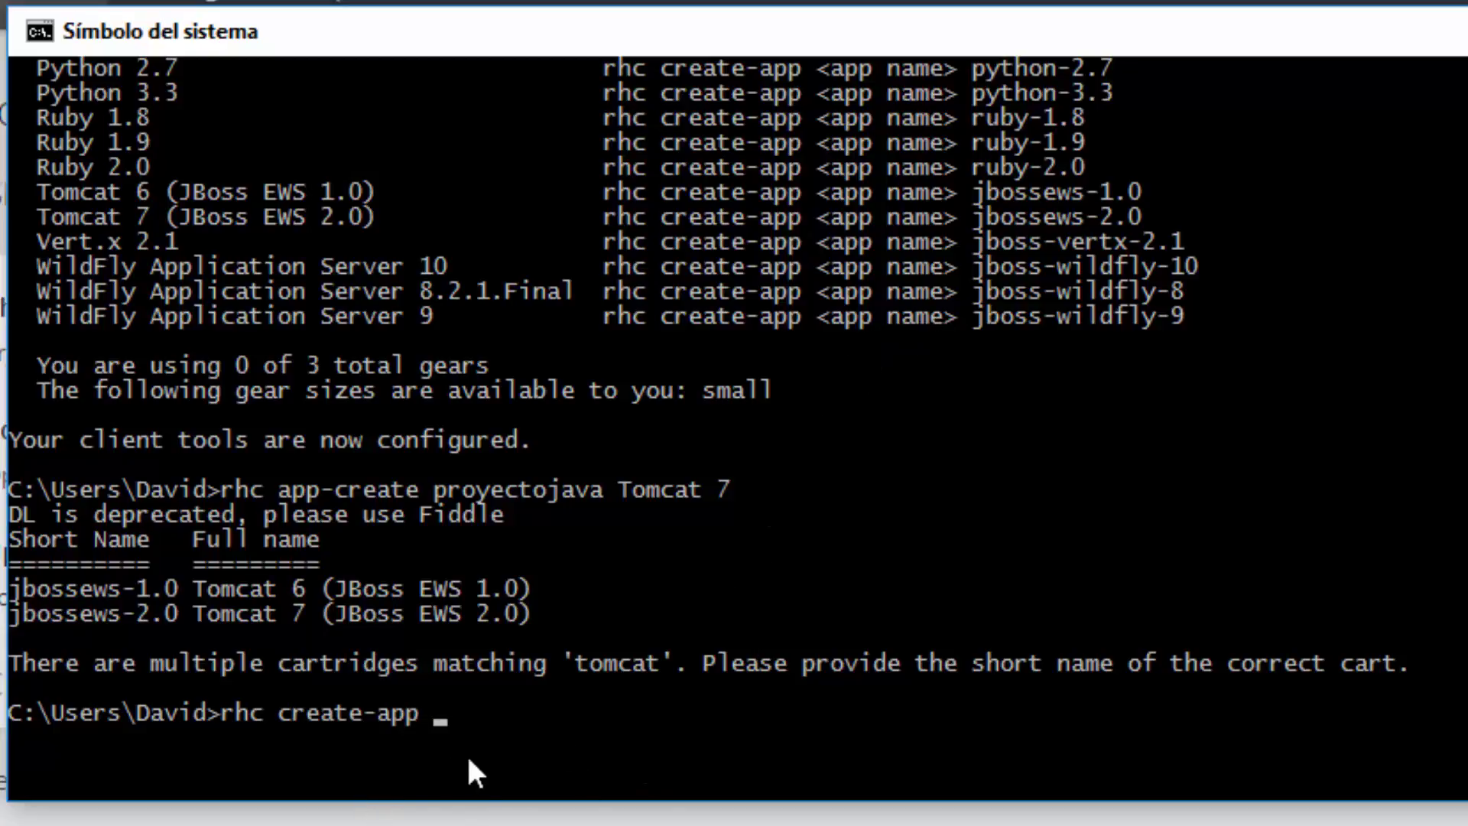
type("ejemplojava")
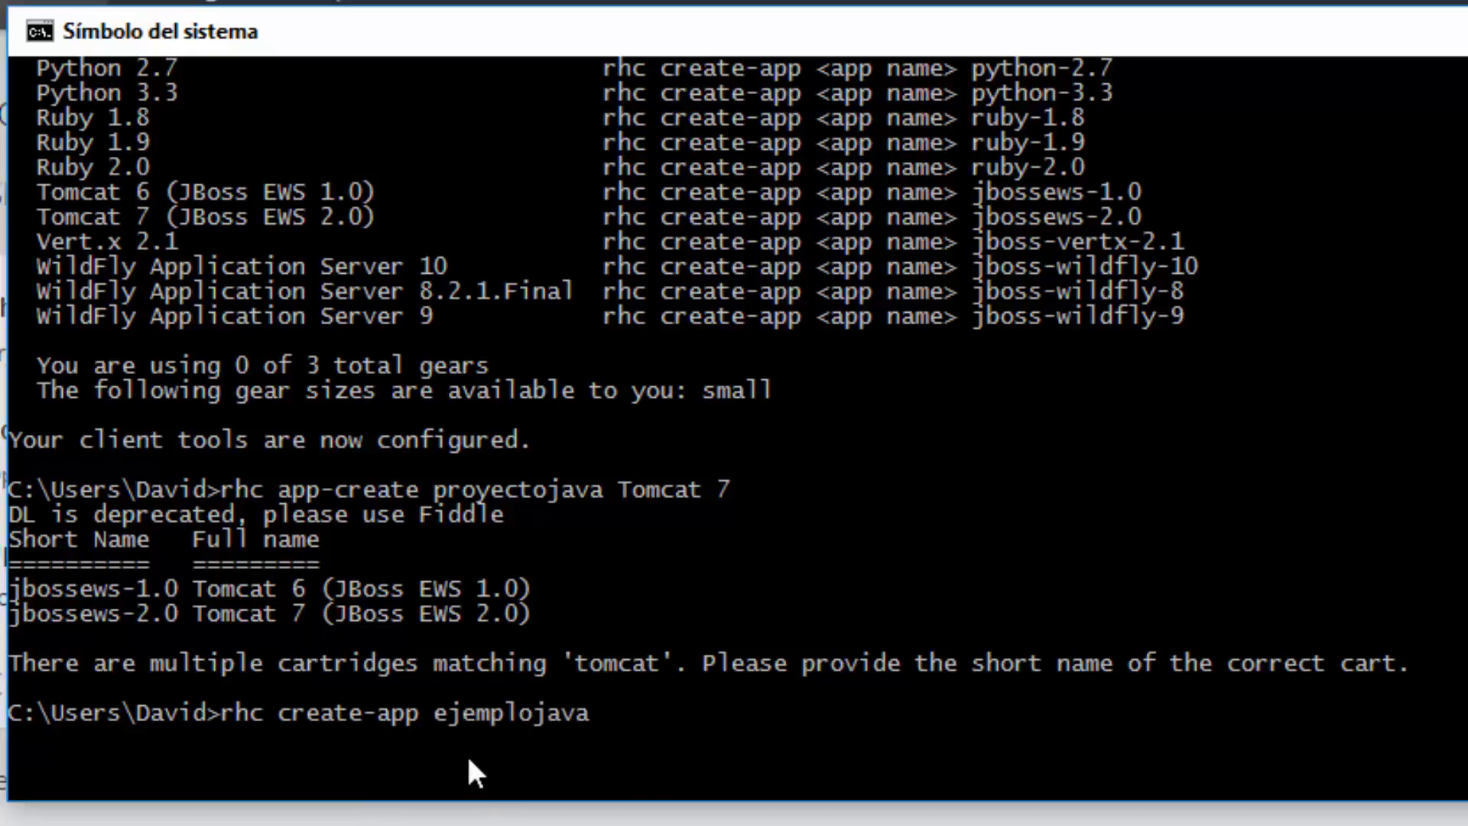
type("web")
scroll(734, 405, "up", 2)
scroll(1273, 463, "up", 3)
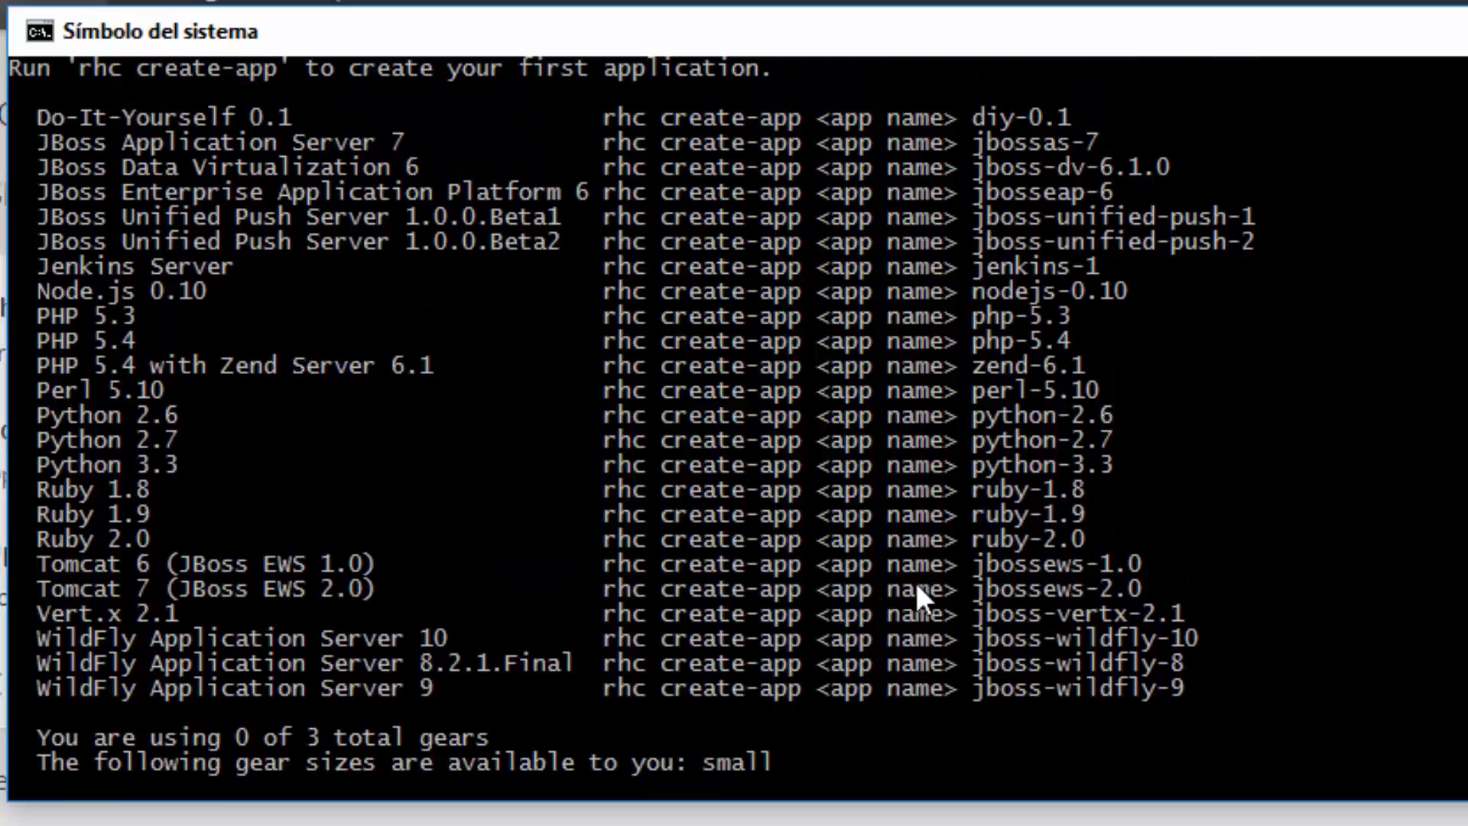
left_click_drag(879, 595, 415, 604)
left_click_drag(318, 603, 930, 590)
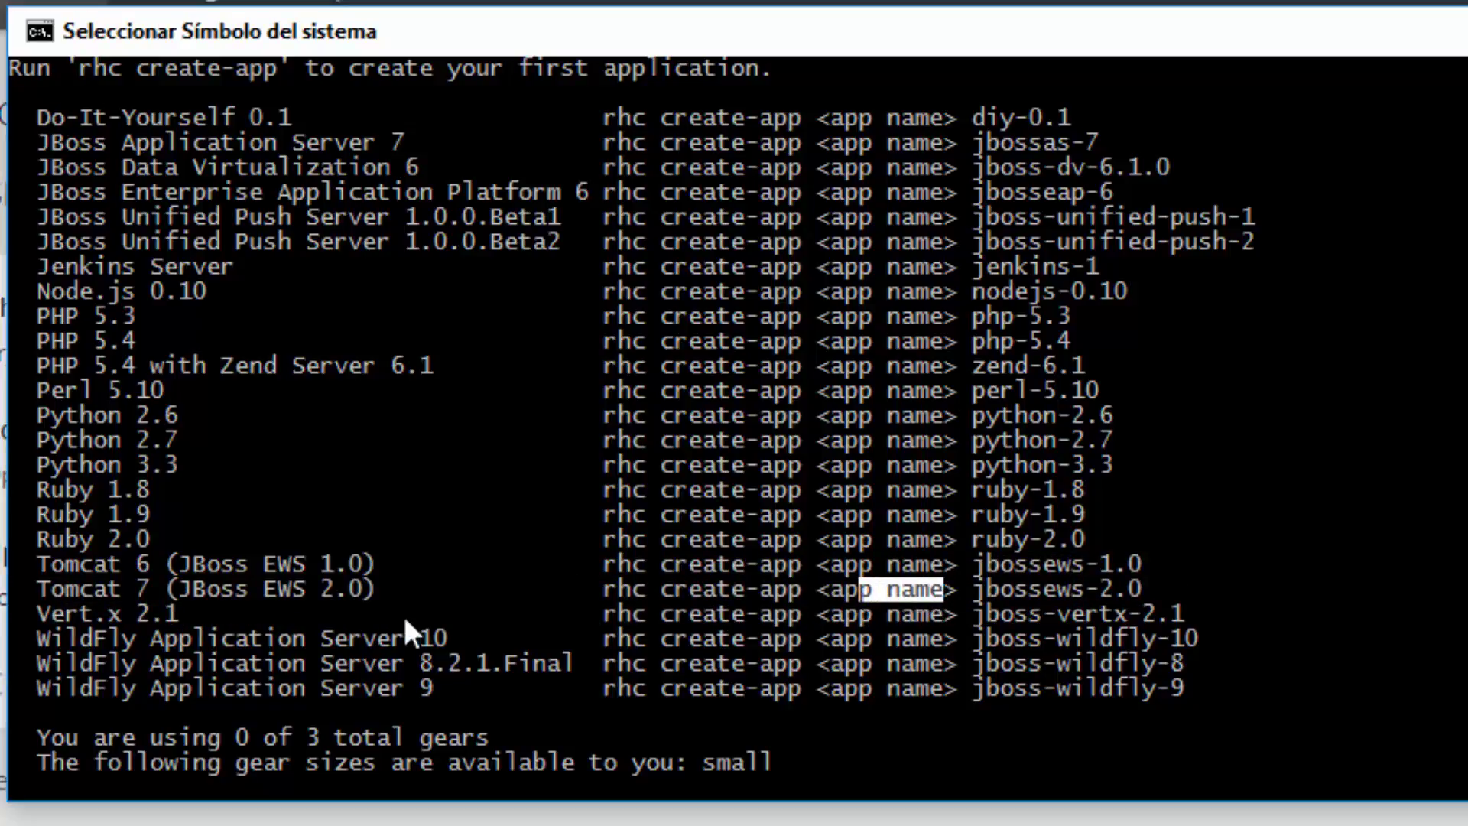
left_click_drag(200, 591, 685, 572)
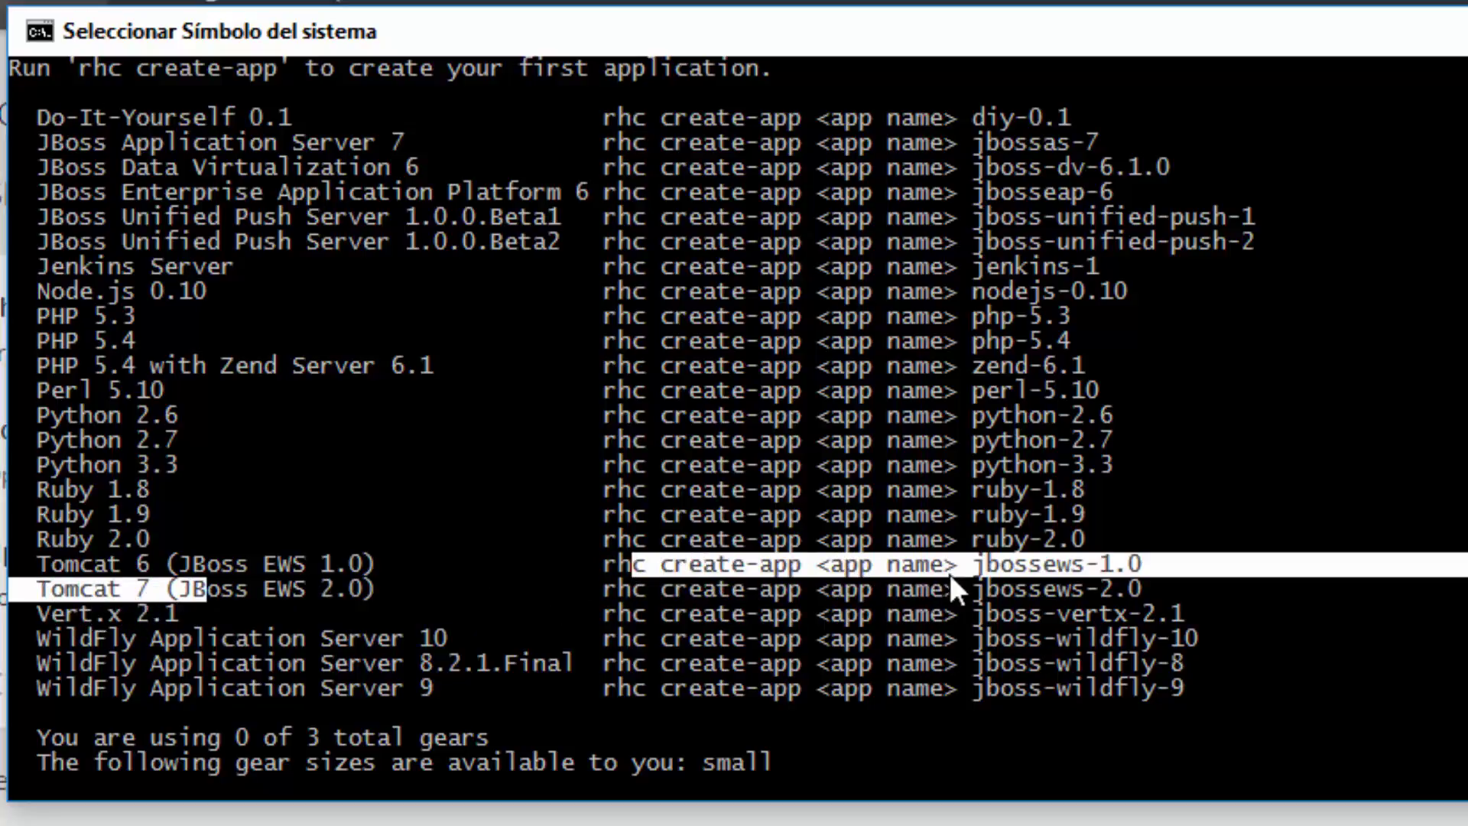
left_click(978, 566)
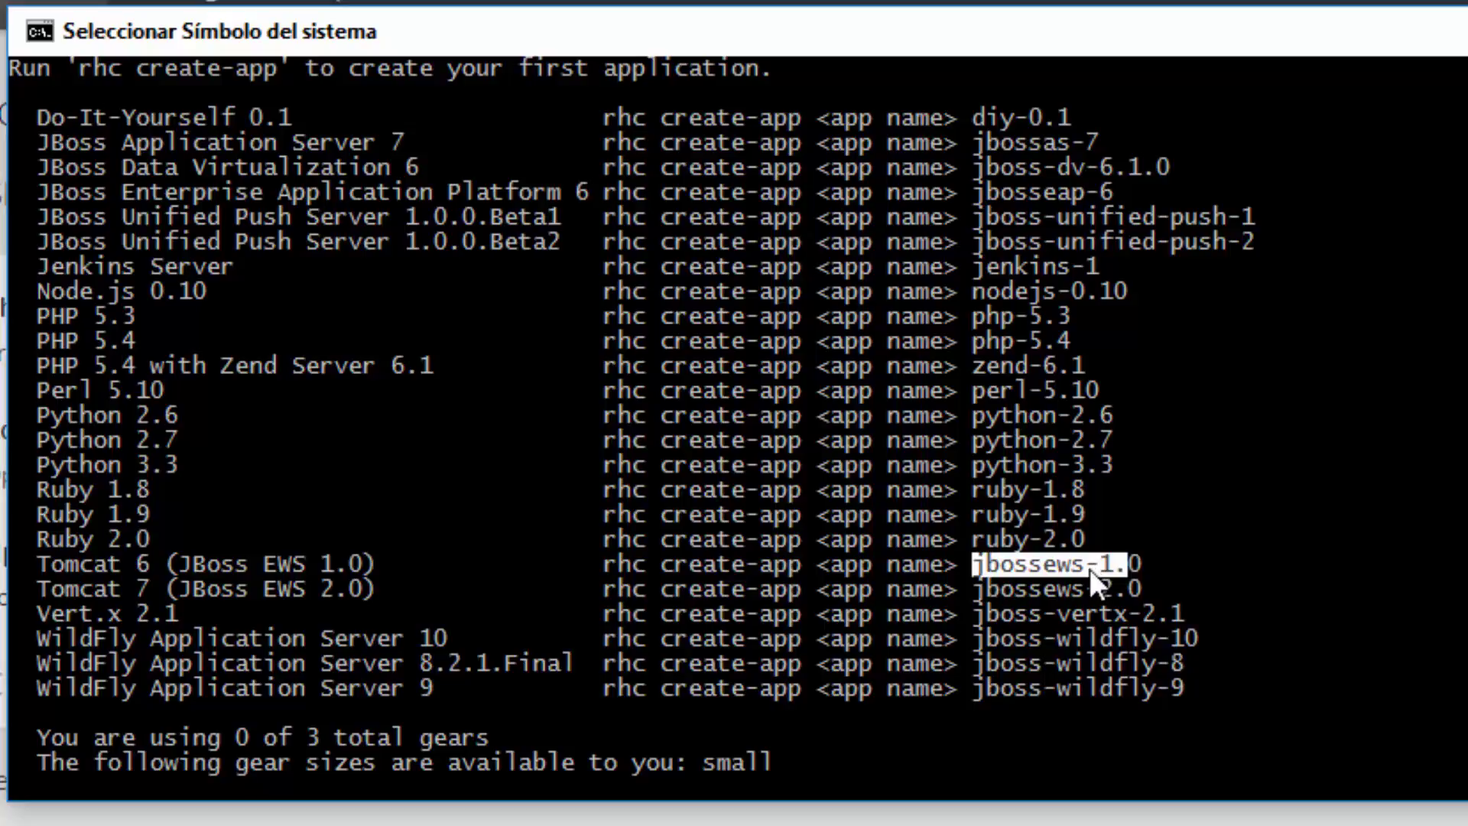
left_click(1029, 572)
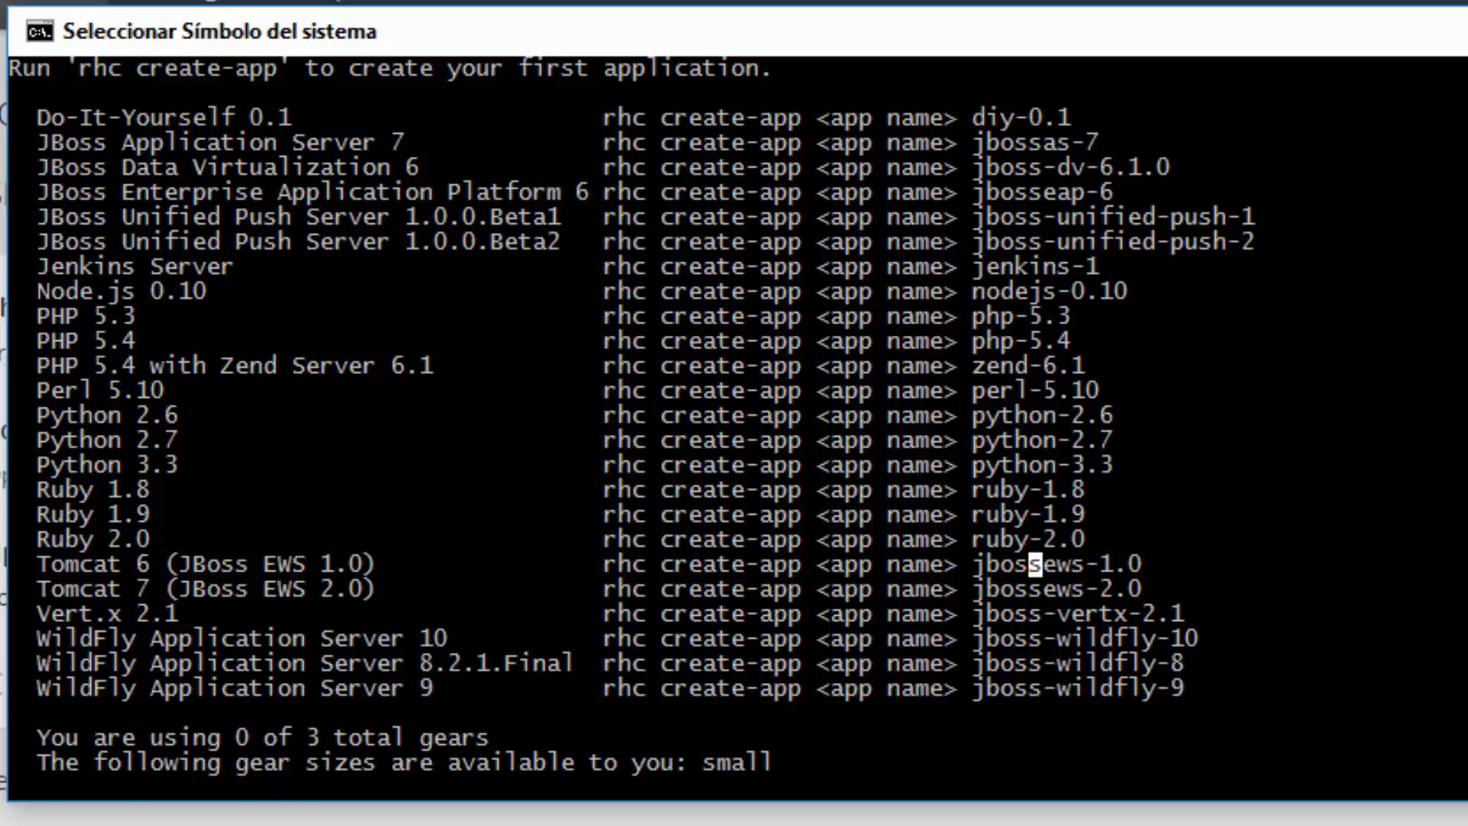
type("rhc app-create proyectojava Tomcat 7")
key("Return")
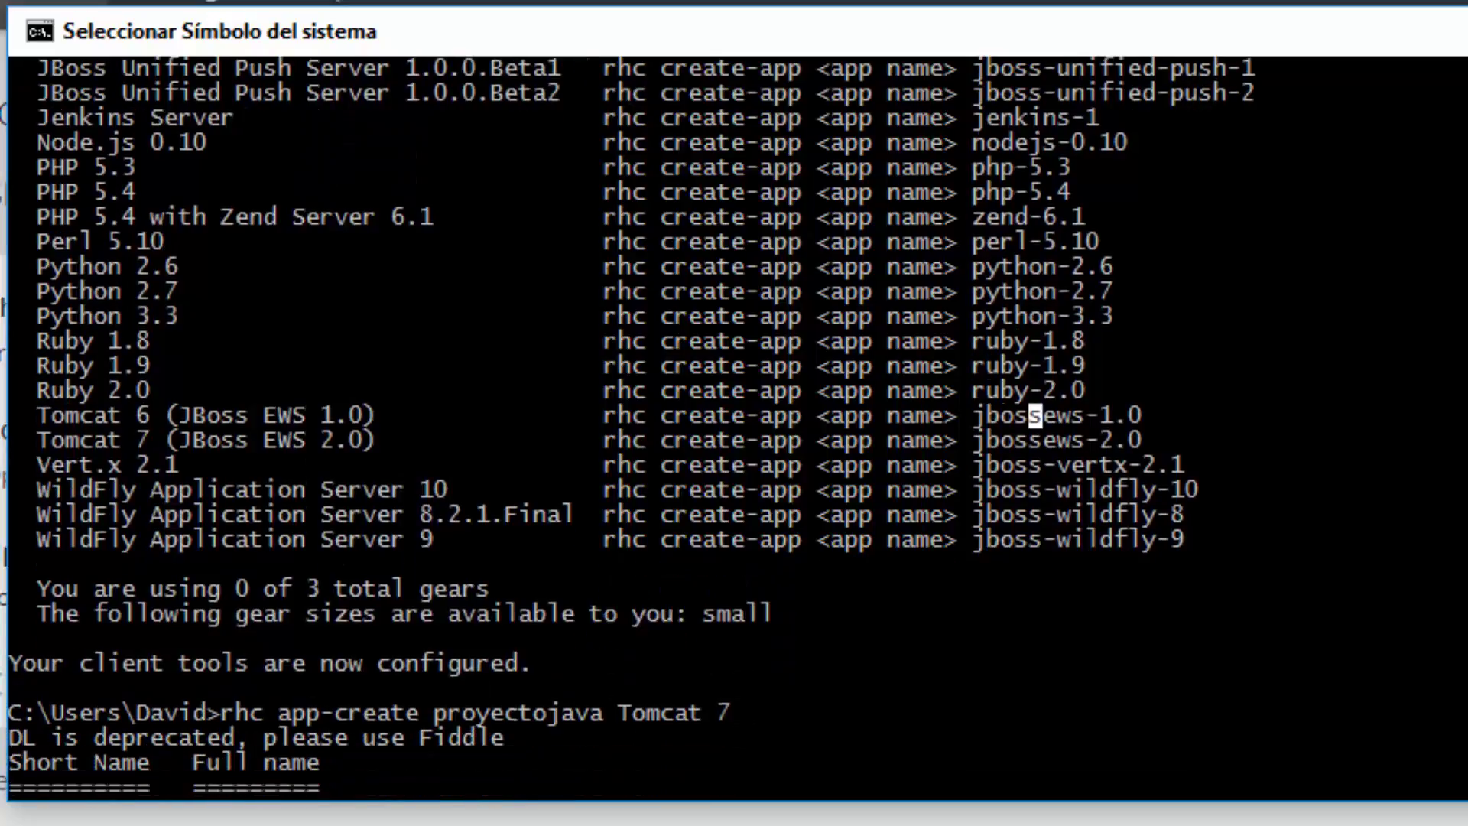
type("rhc create-app ejemplojavaweb")
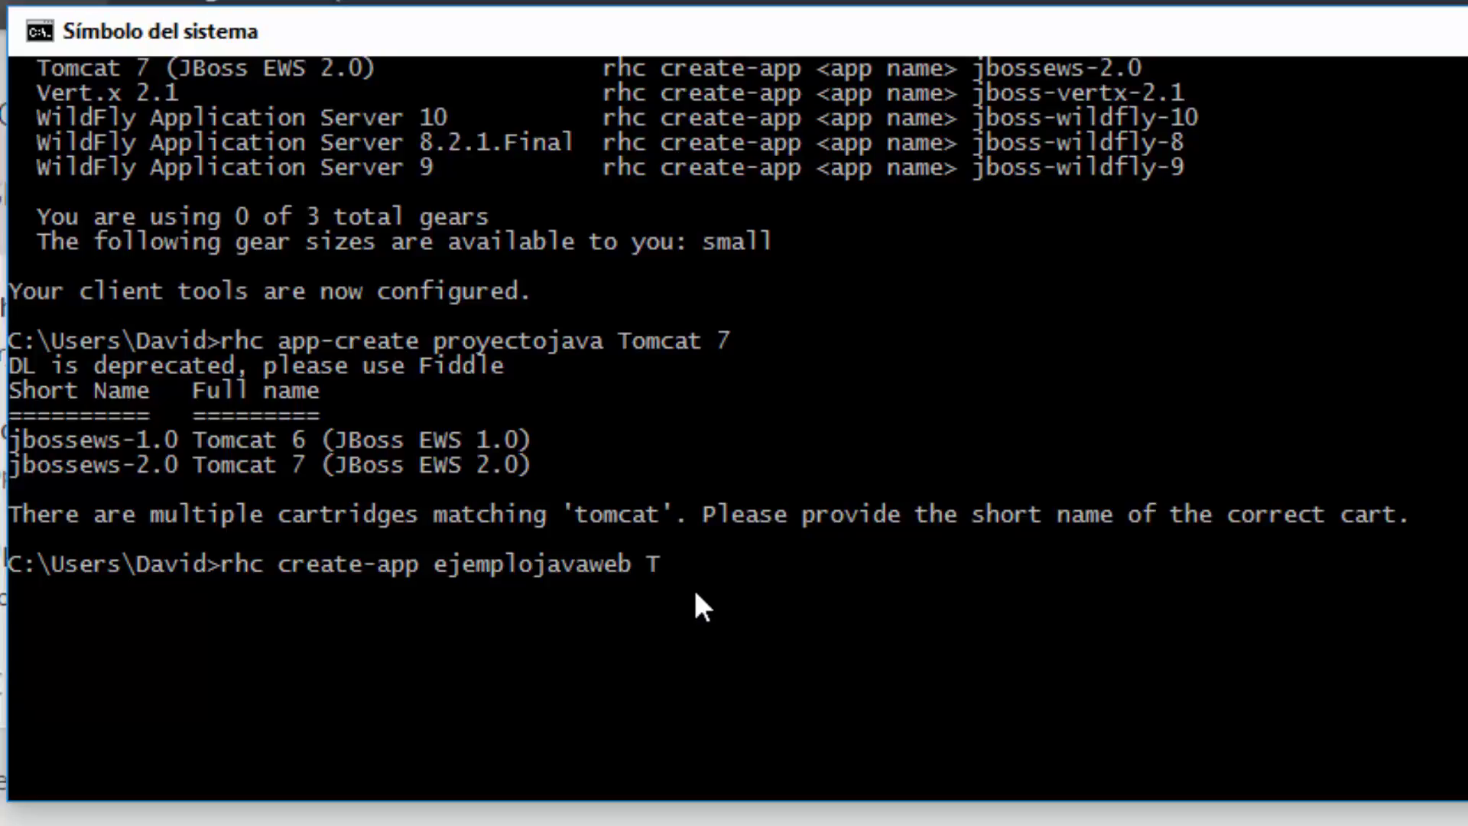
type(" Tomcat 7")
Run rhc create-app ejemplojavaweb Tomcat 7 and scroll up to read the multiple-cartridge error.
key("Return")
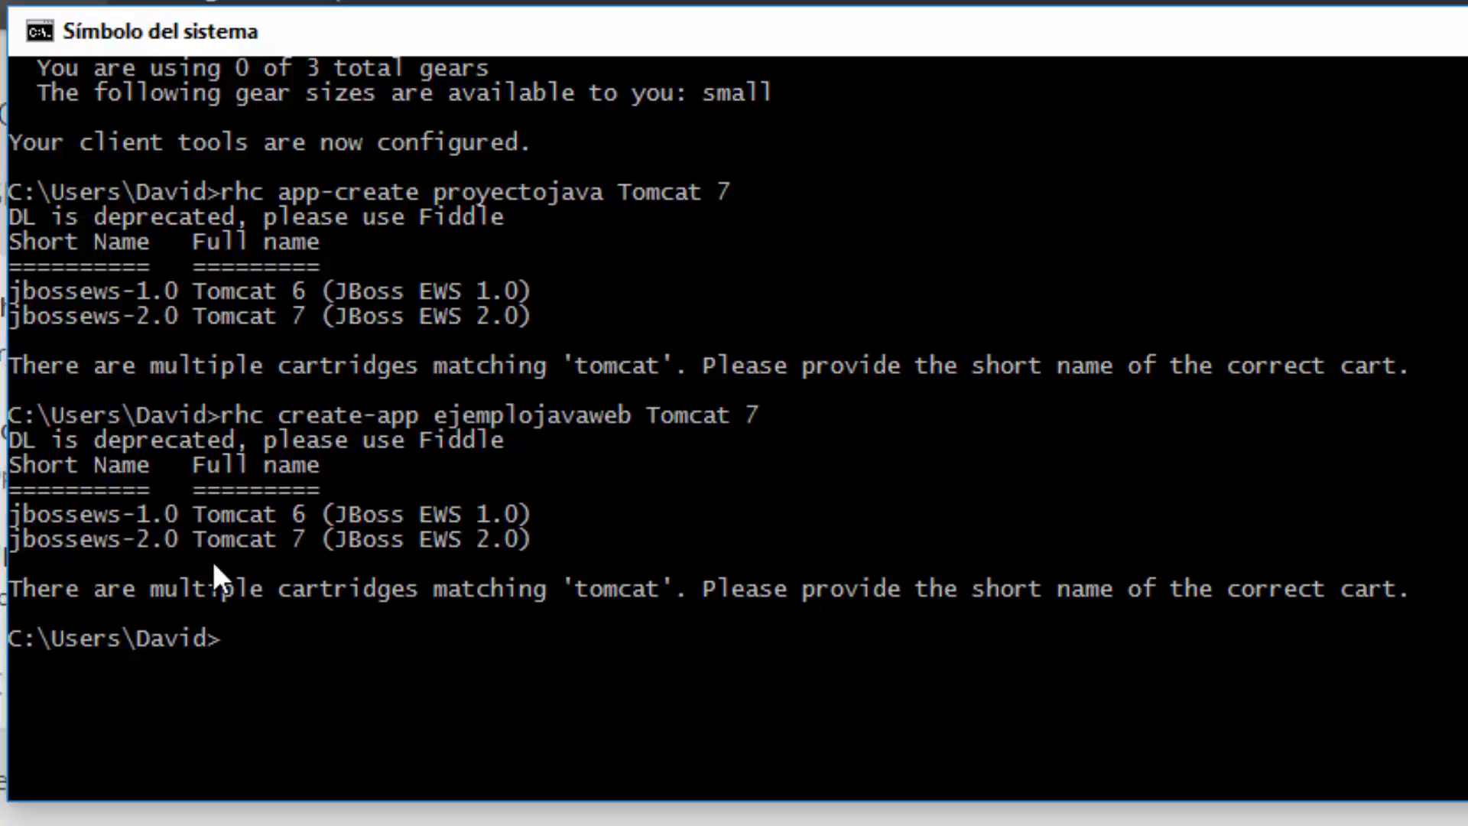
scroll(850, 735, "up", 1)
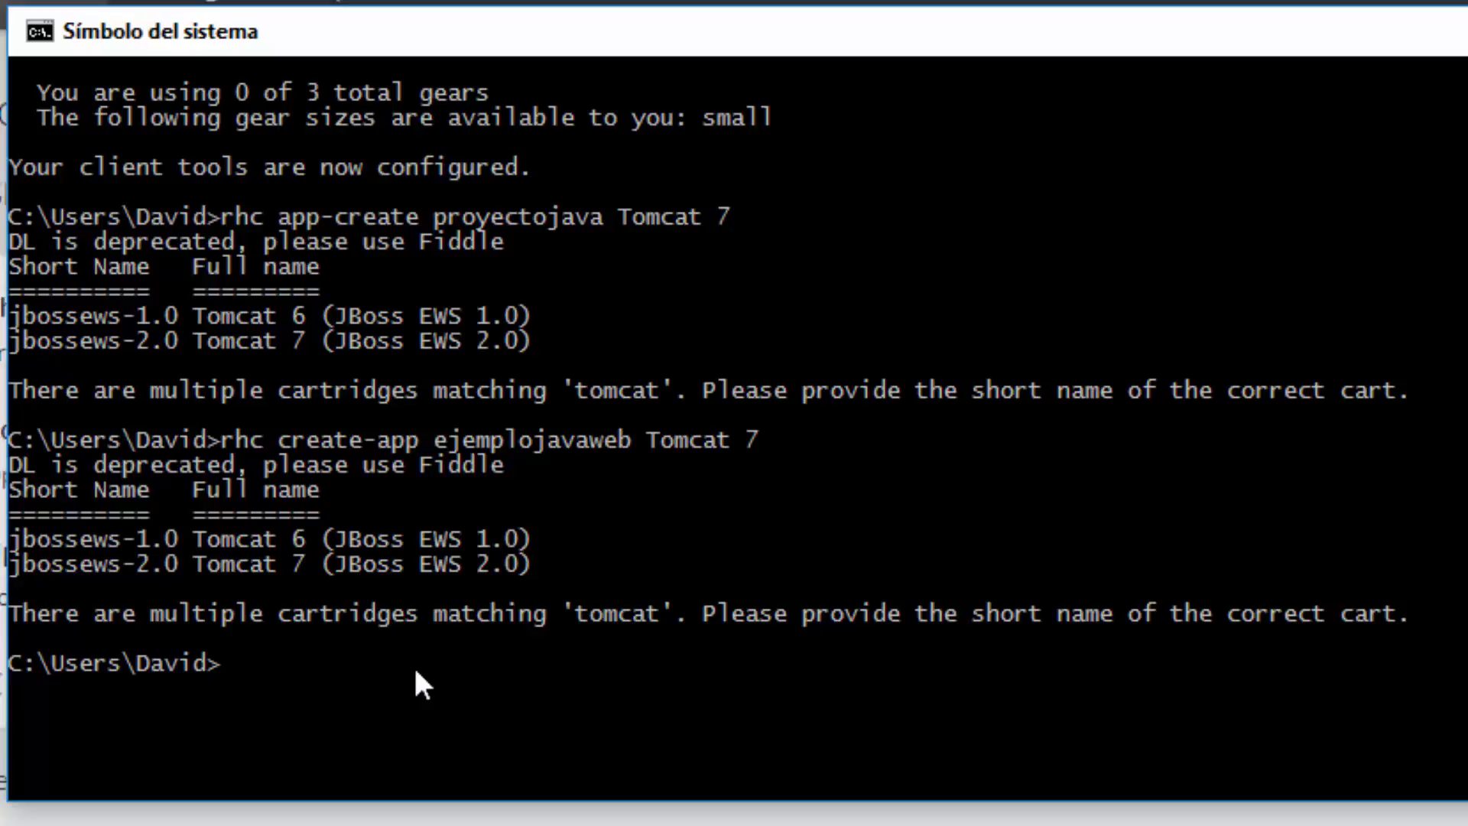
Type rhc create-app ejemplojava tomcat 7 at the prompt.
type("rhc")
type("create")
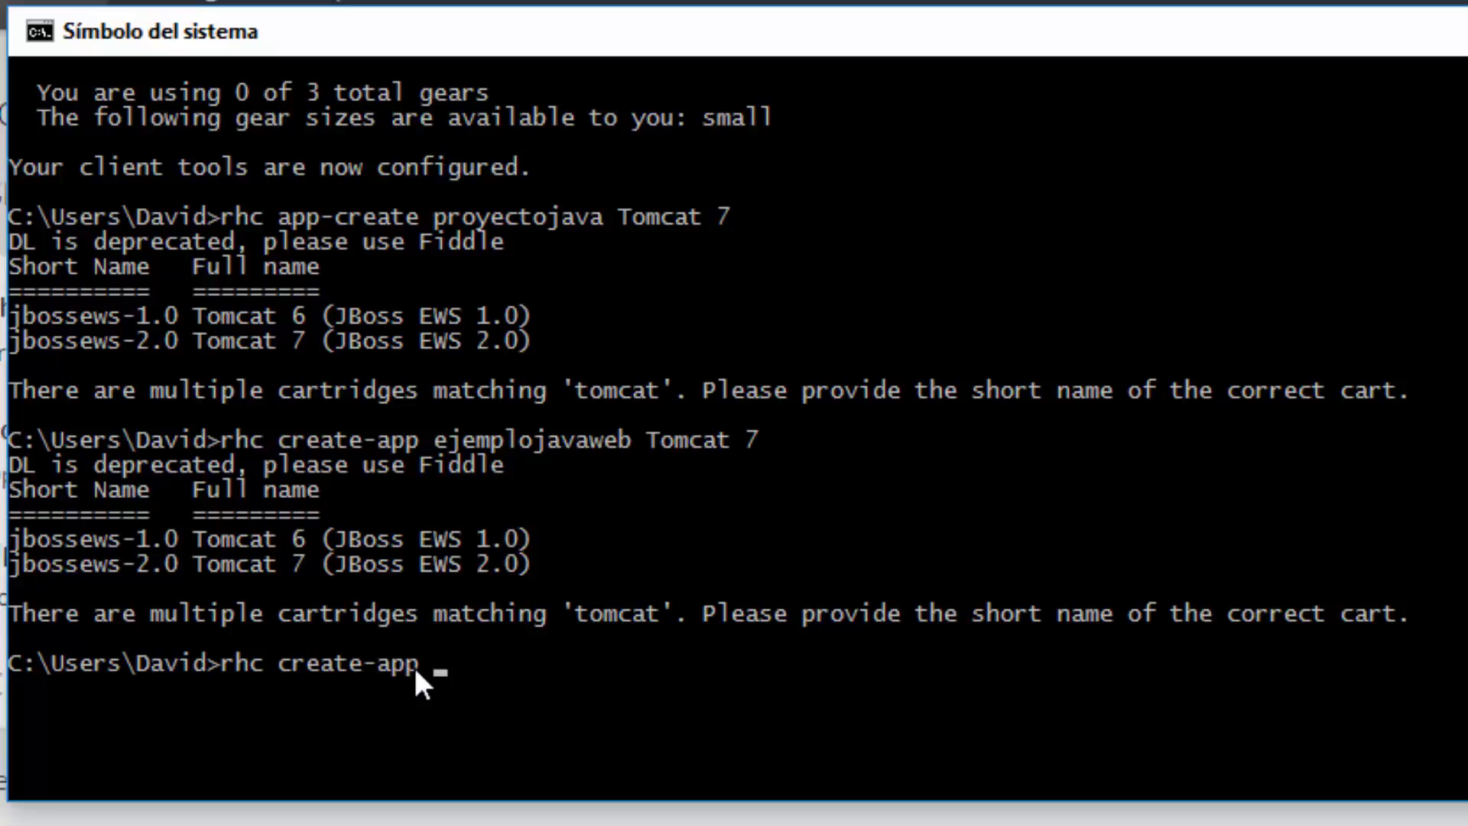
type("-app ejemplojav")
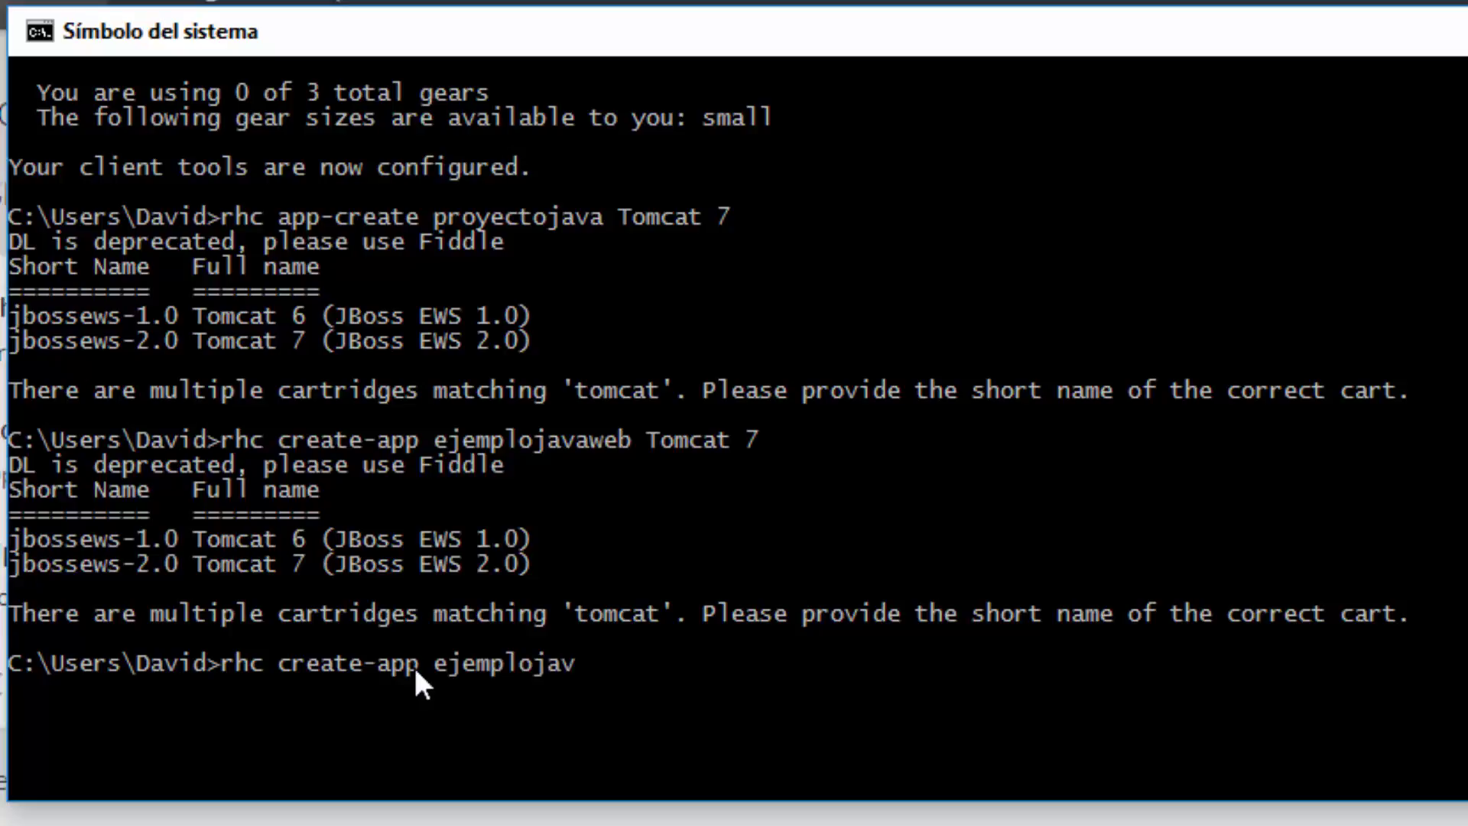
type("a")
left_click_drag(581, 612, 664, 608)
left_click(614, 662)
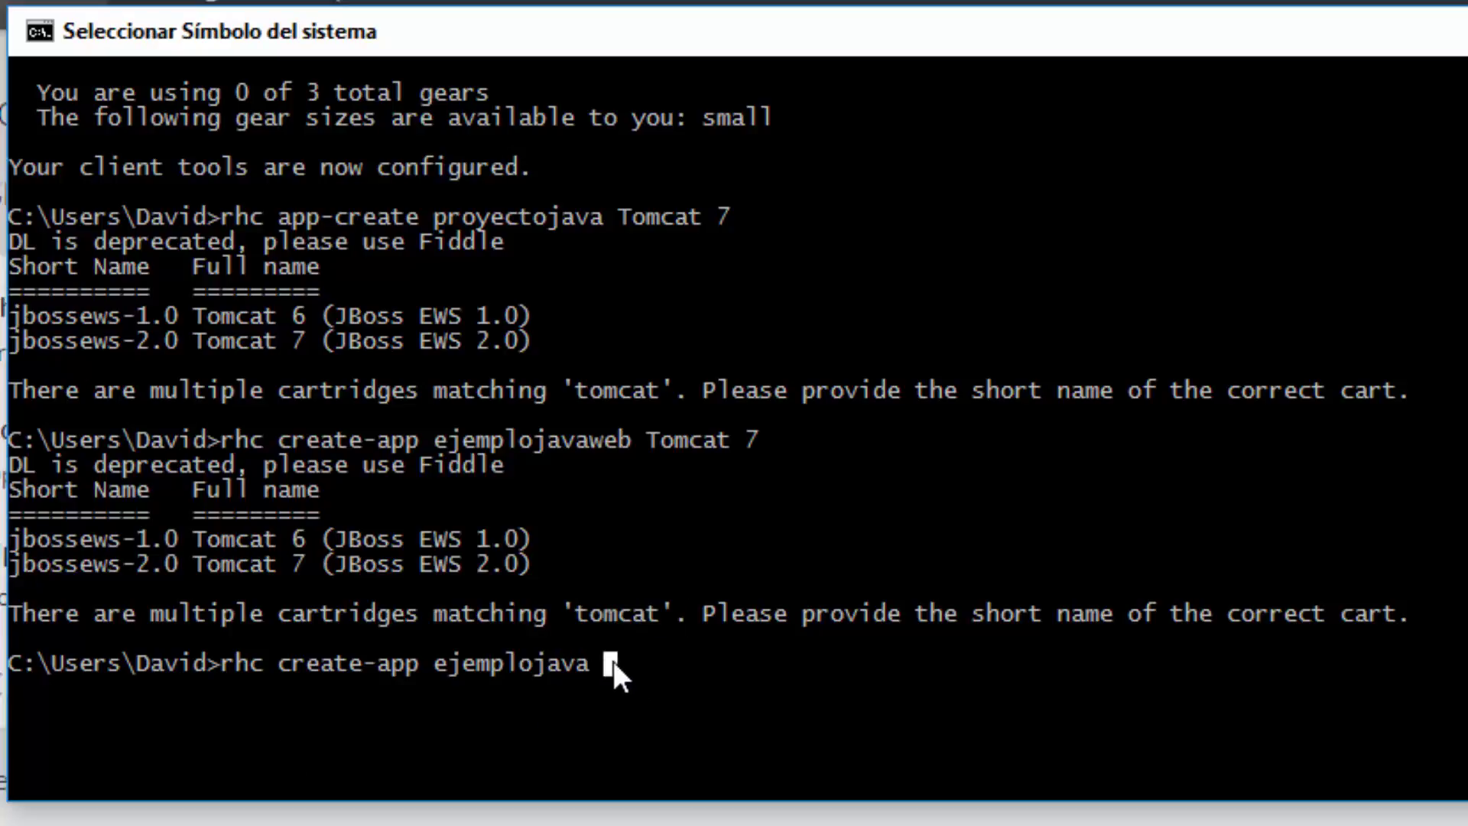
type("tomcat 7")
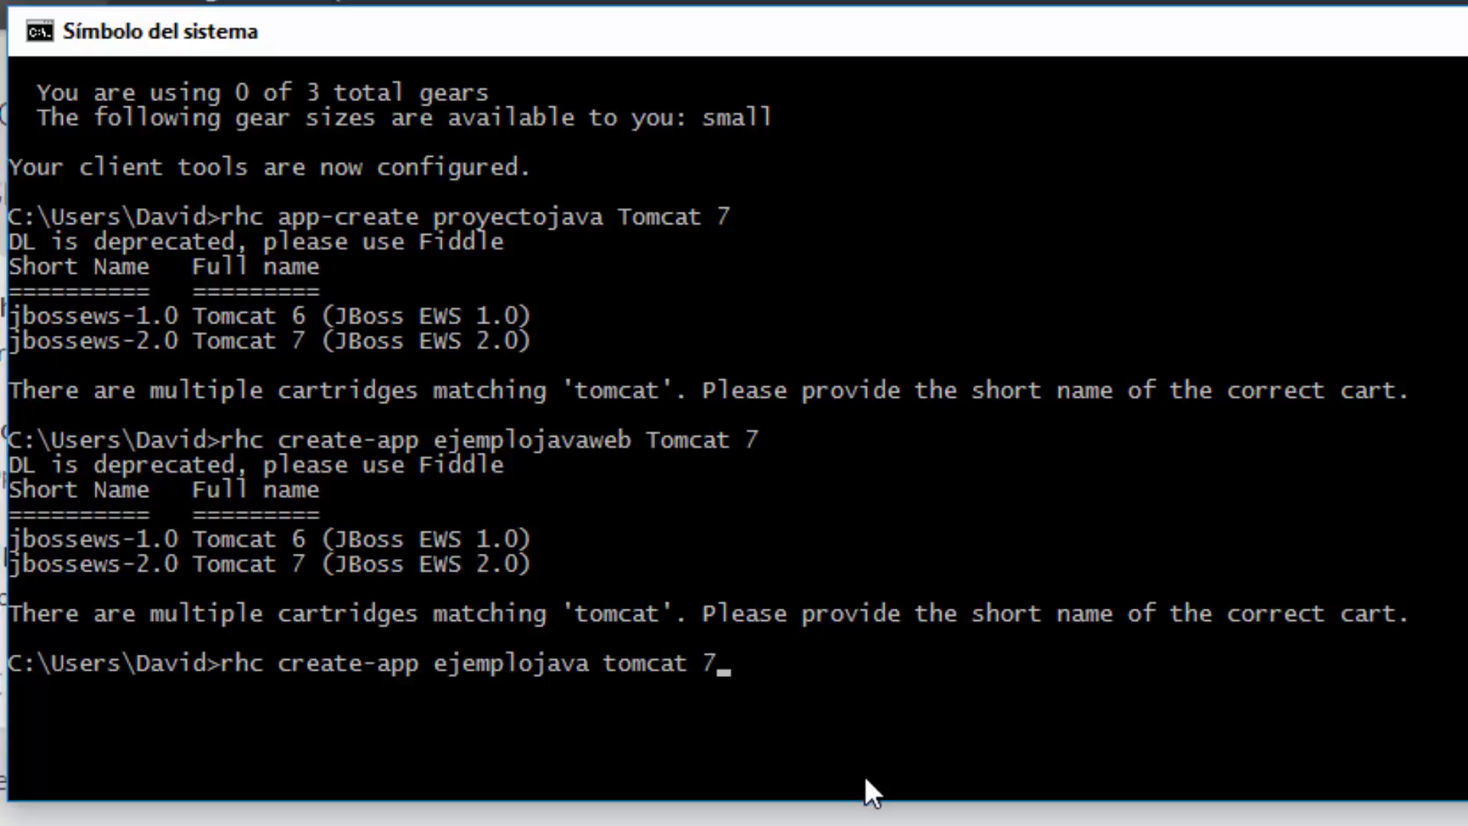
Settle the version back on 7, run the command, and scroll through the 'tomcat' multiple-match error.
key("BackSpace")
type("6")
key("BackSpace")
type("7")
key("Return")
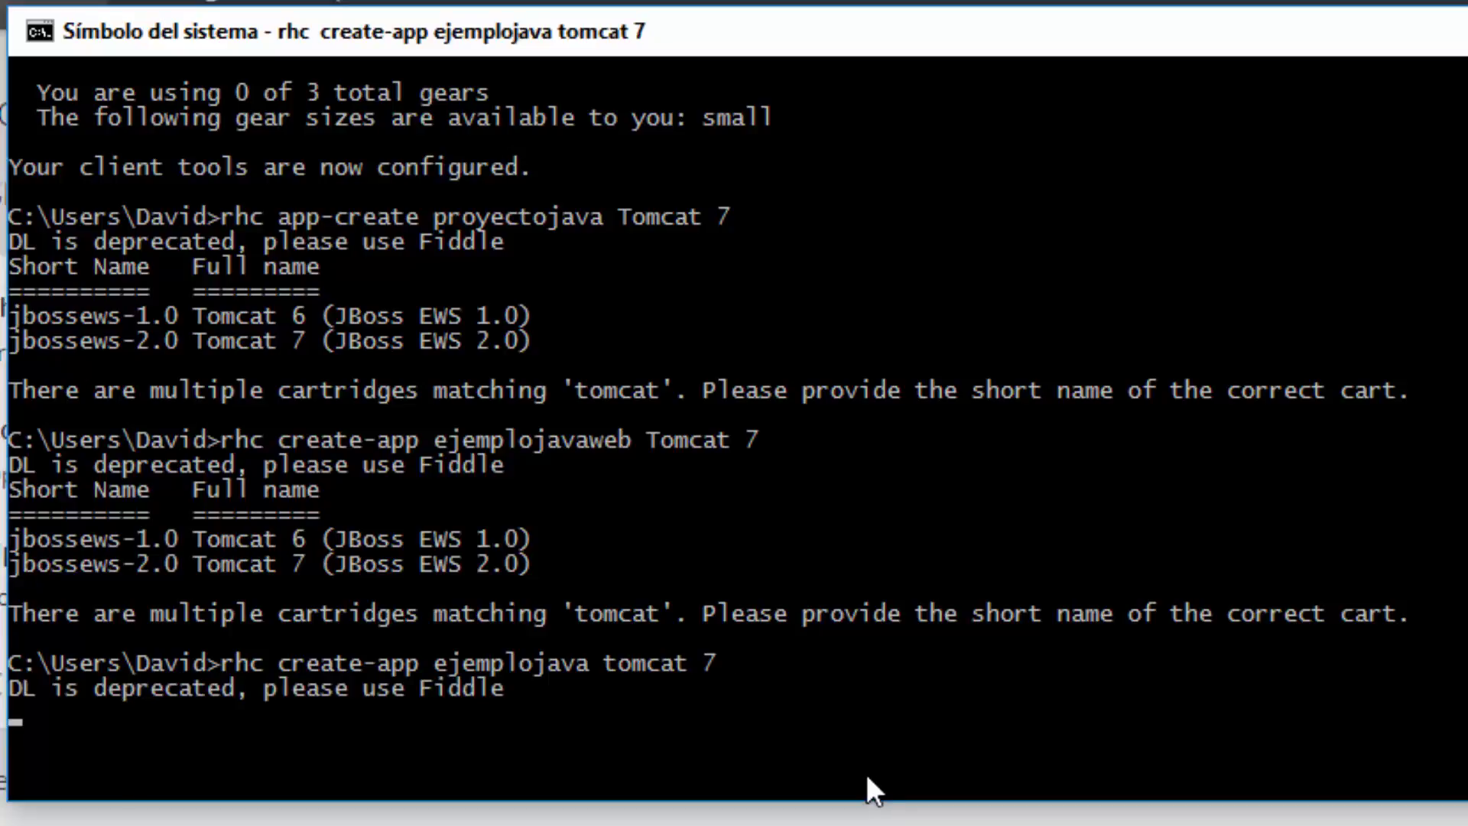
scroll(702, 379, "down", 3)
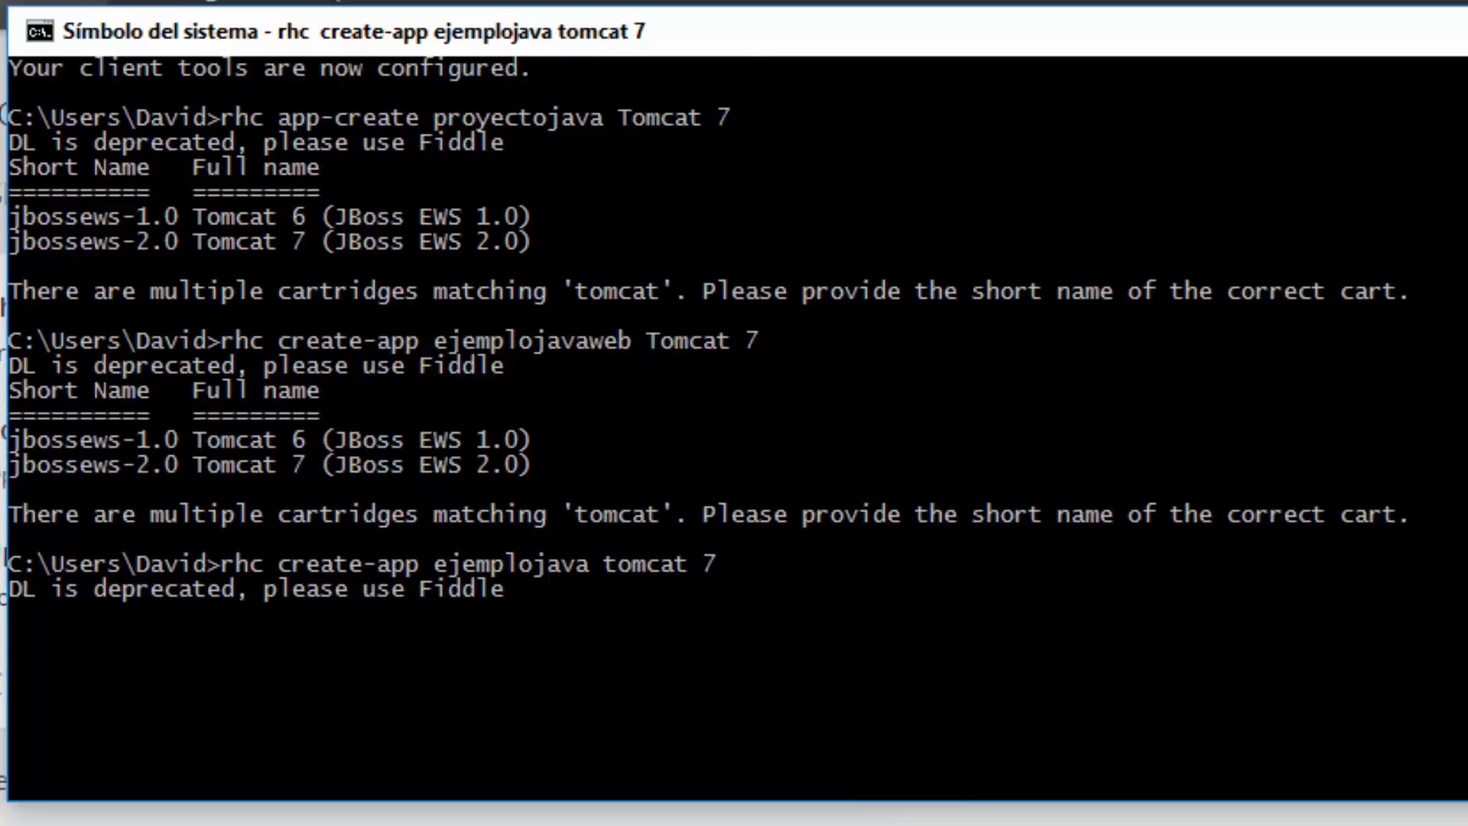
scroll(702, 379, "down", 1)
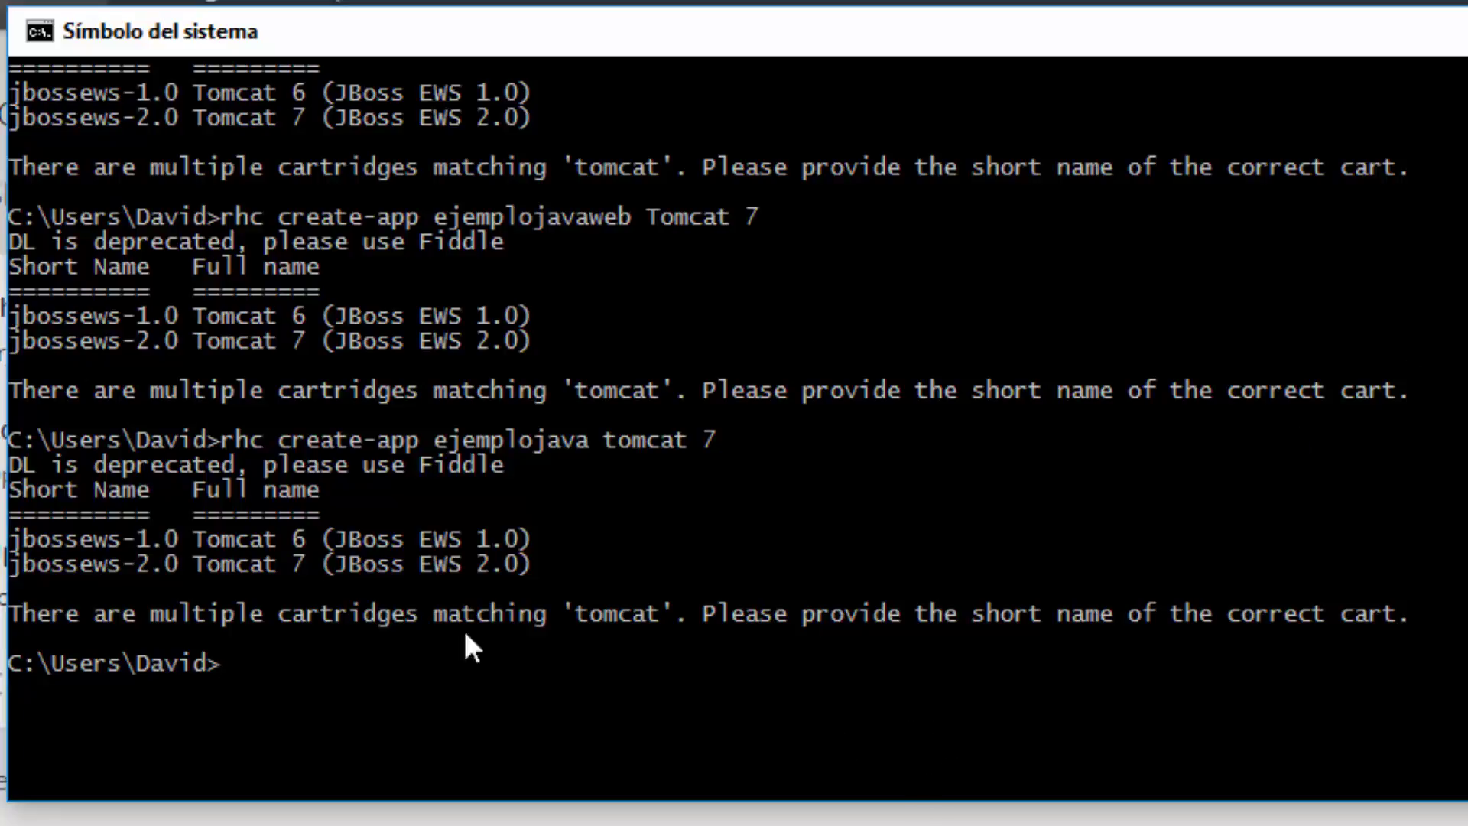
Copy the jbossews-2.0 short cartridge name from the cartridge list.
left_click(172, 563)
left_click_drag(165, 566, 20, 573)
key("Return")
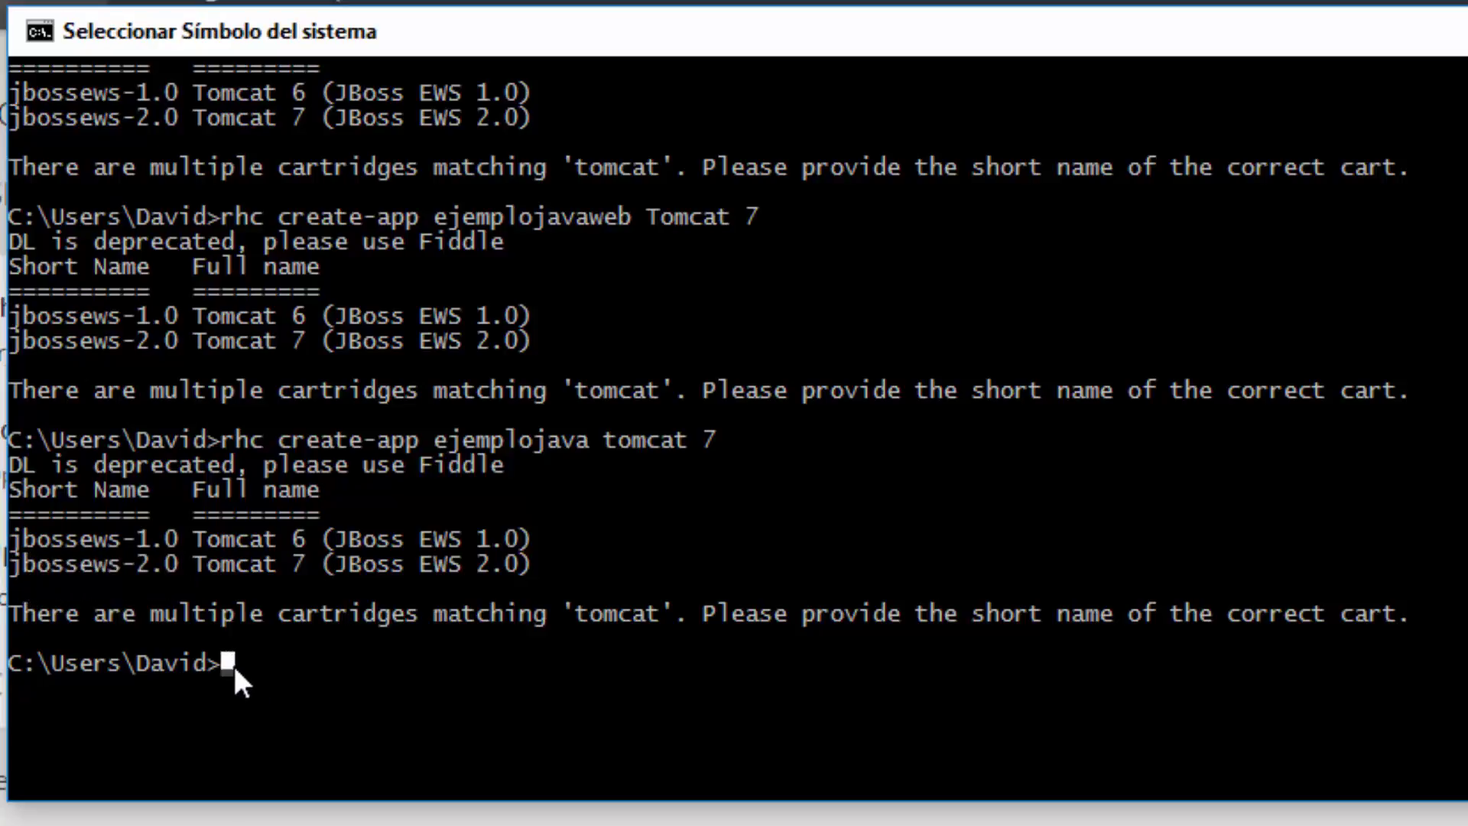
type("r")
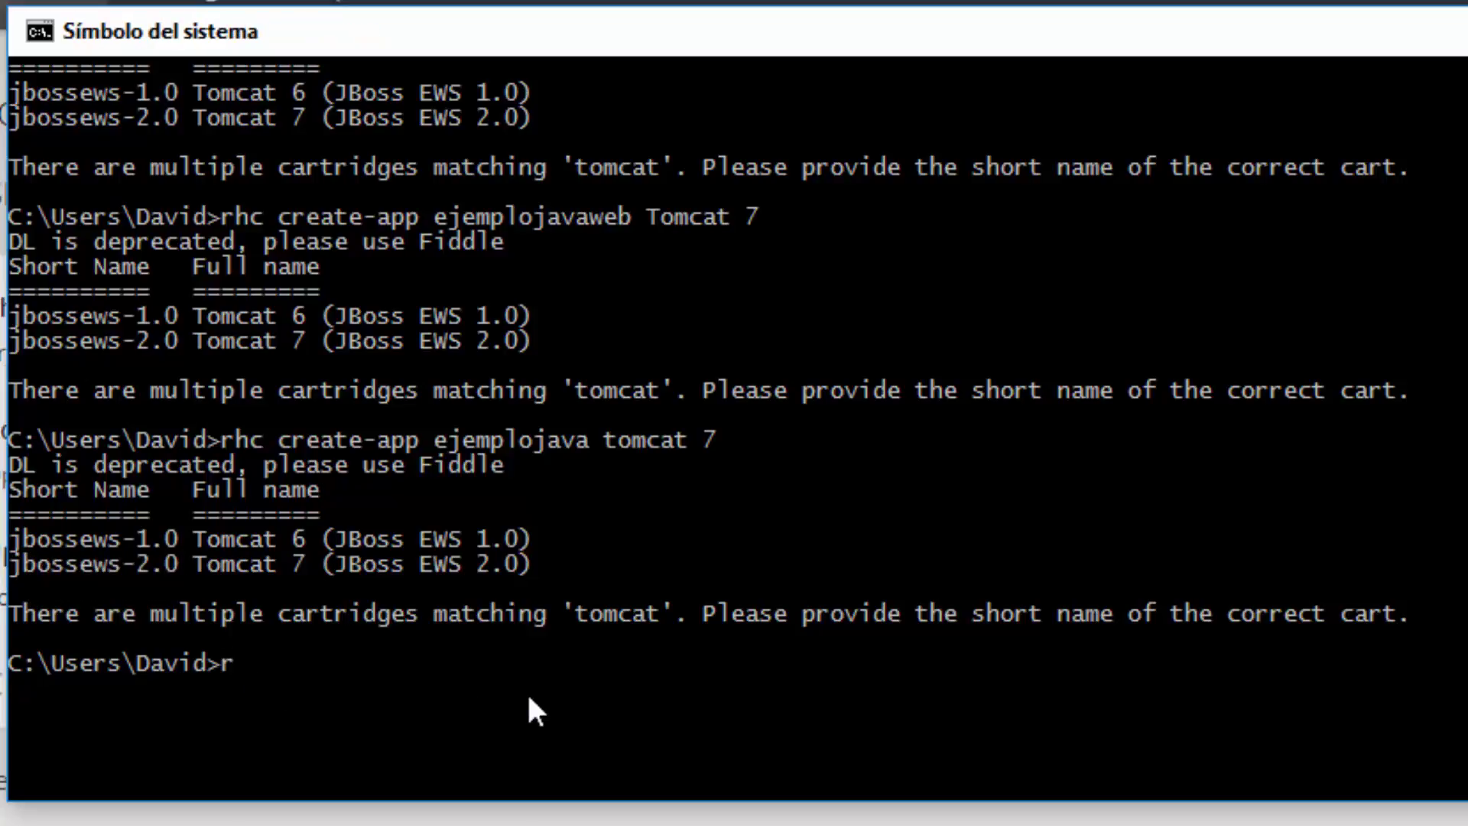
key("BackSpace")
Run 'rhc create-app ejemplojava jbossews-2.0' at the prompt.
type("rhc create")
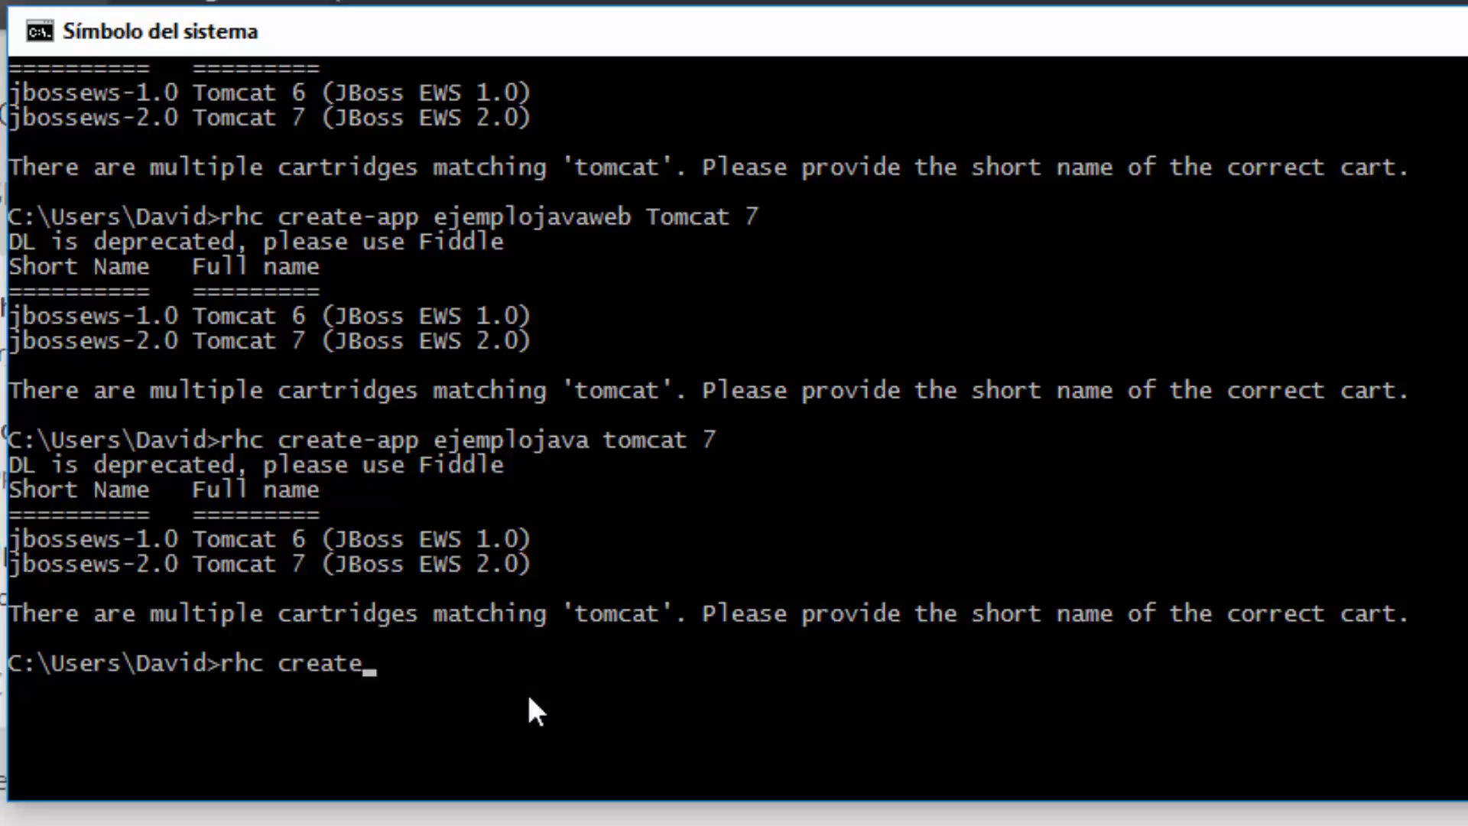
type("-app ejemp")
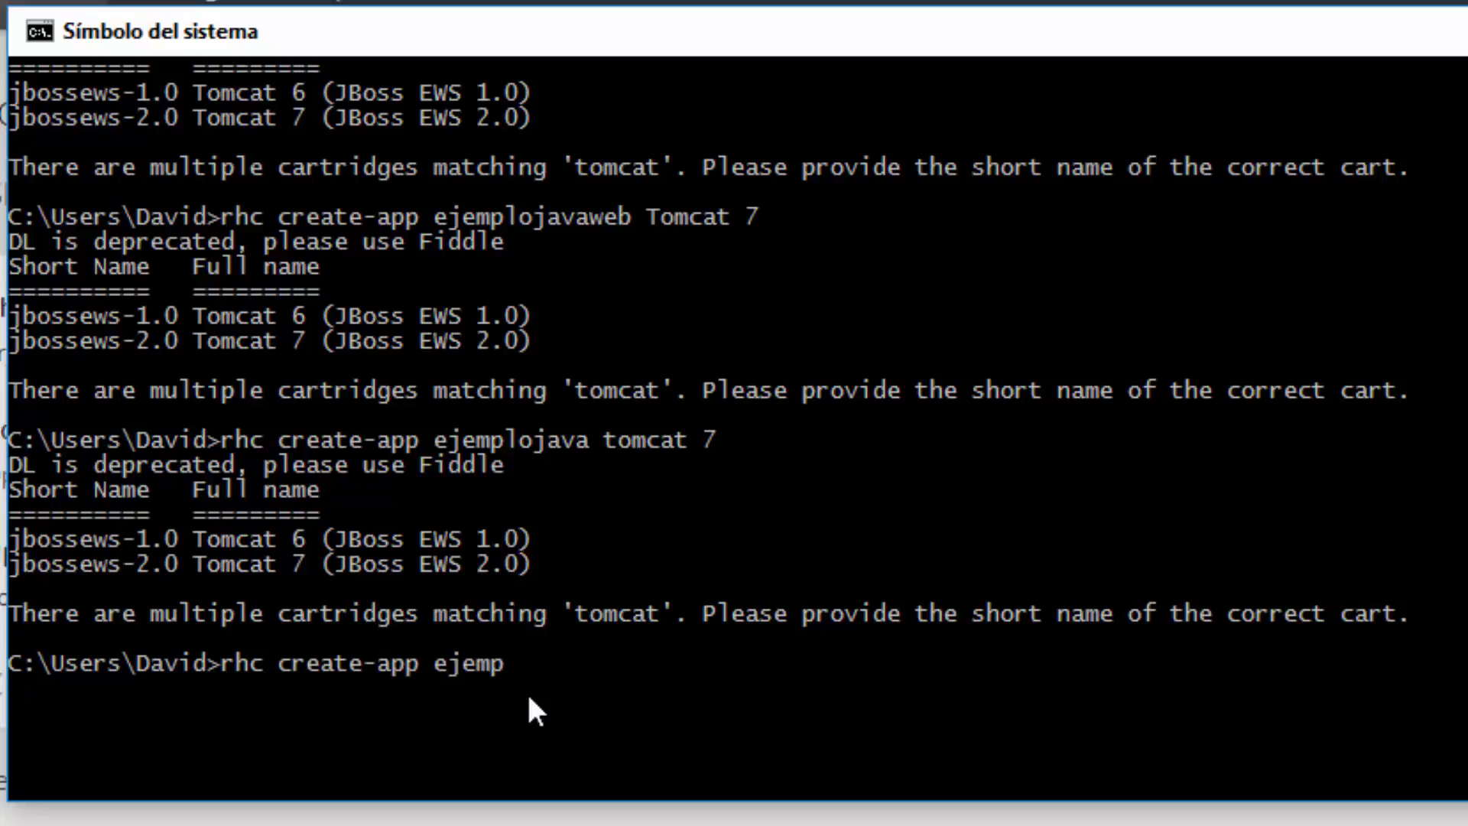
type("lojava")
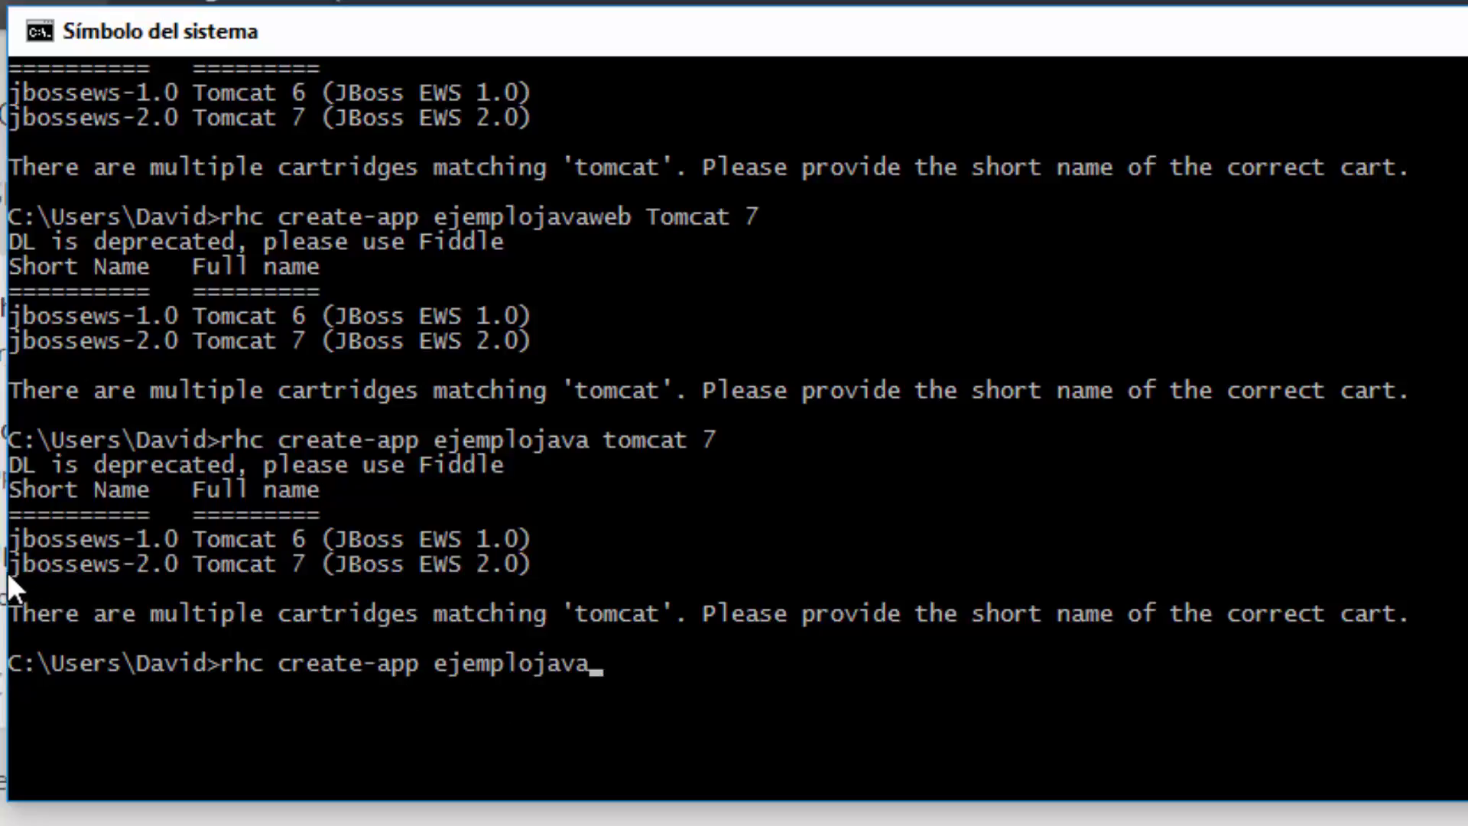
left_click_drag(12, 564, 176, 566)
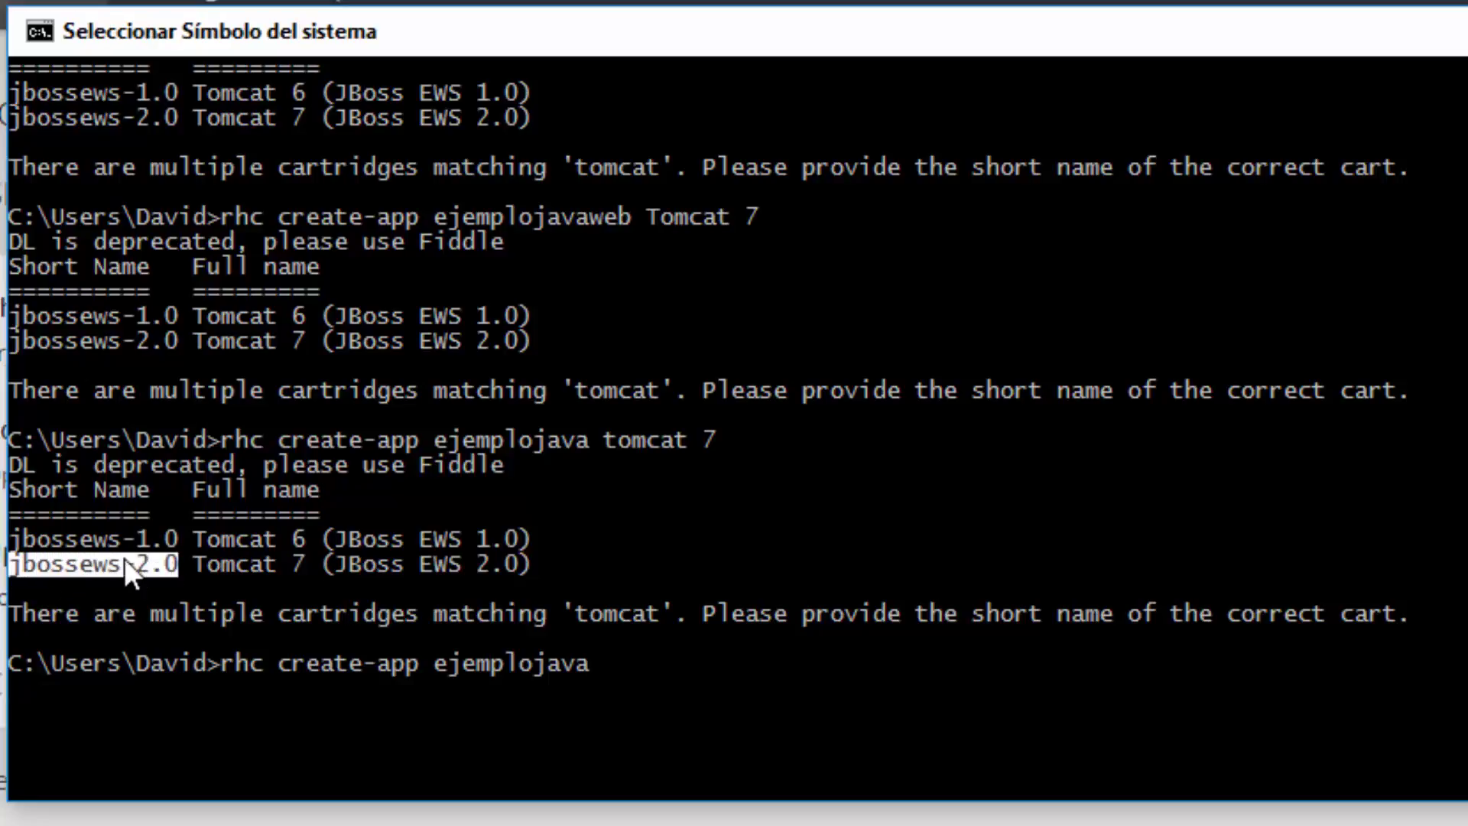
left_click(615, 667)
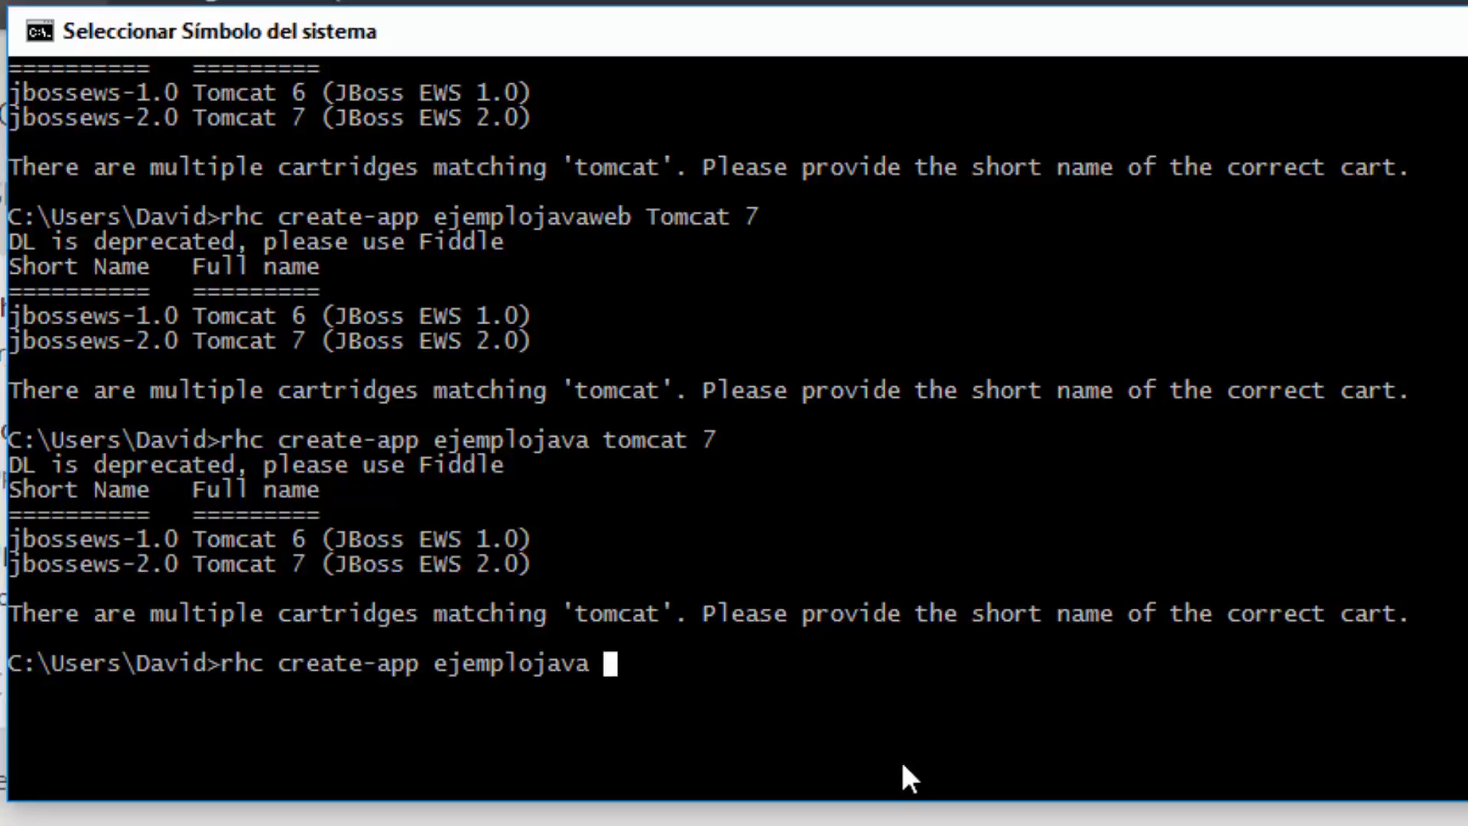
key("Escape")
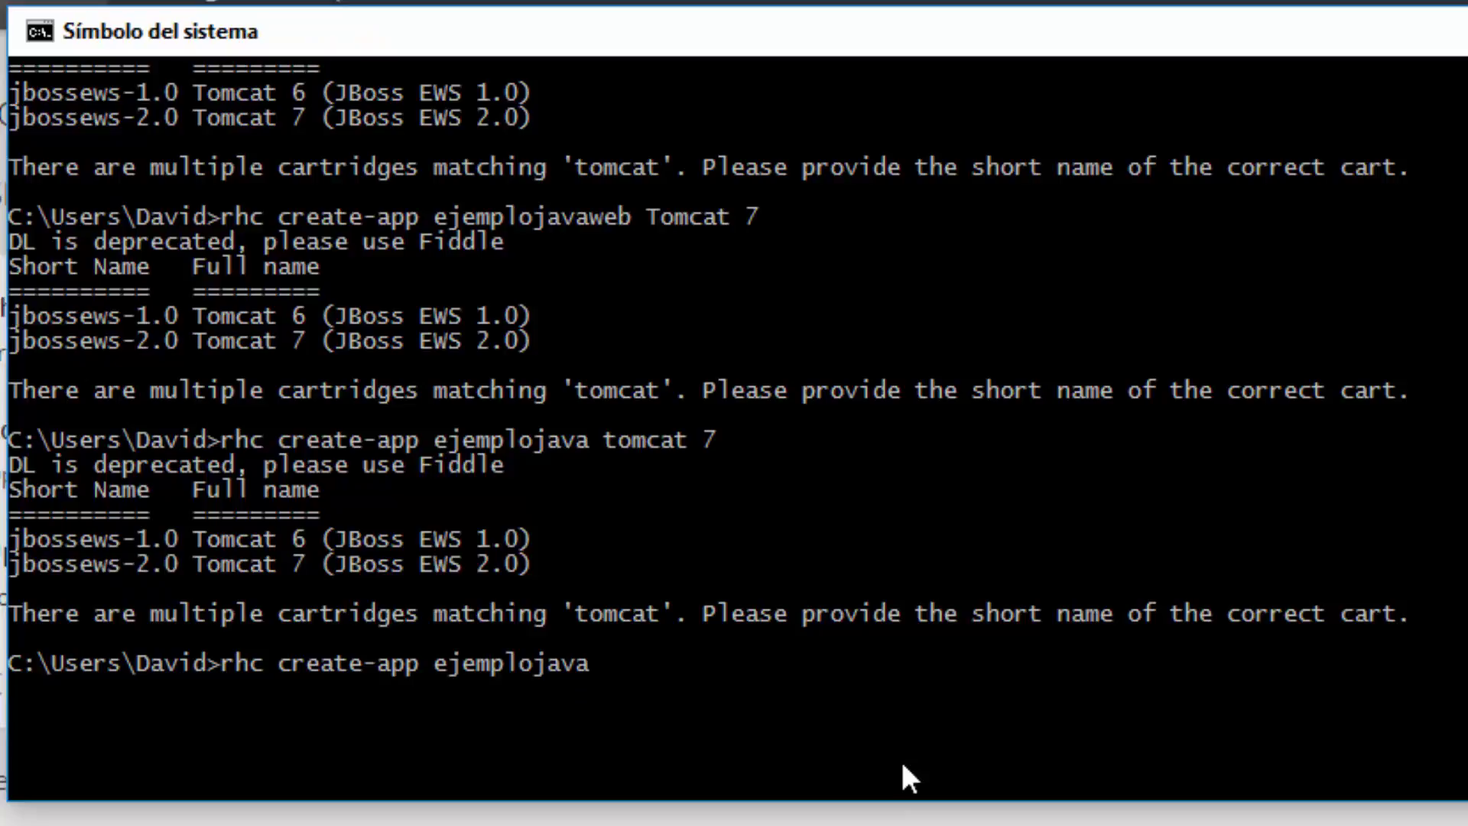
type("jbossew")
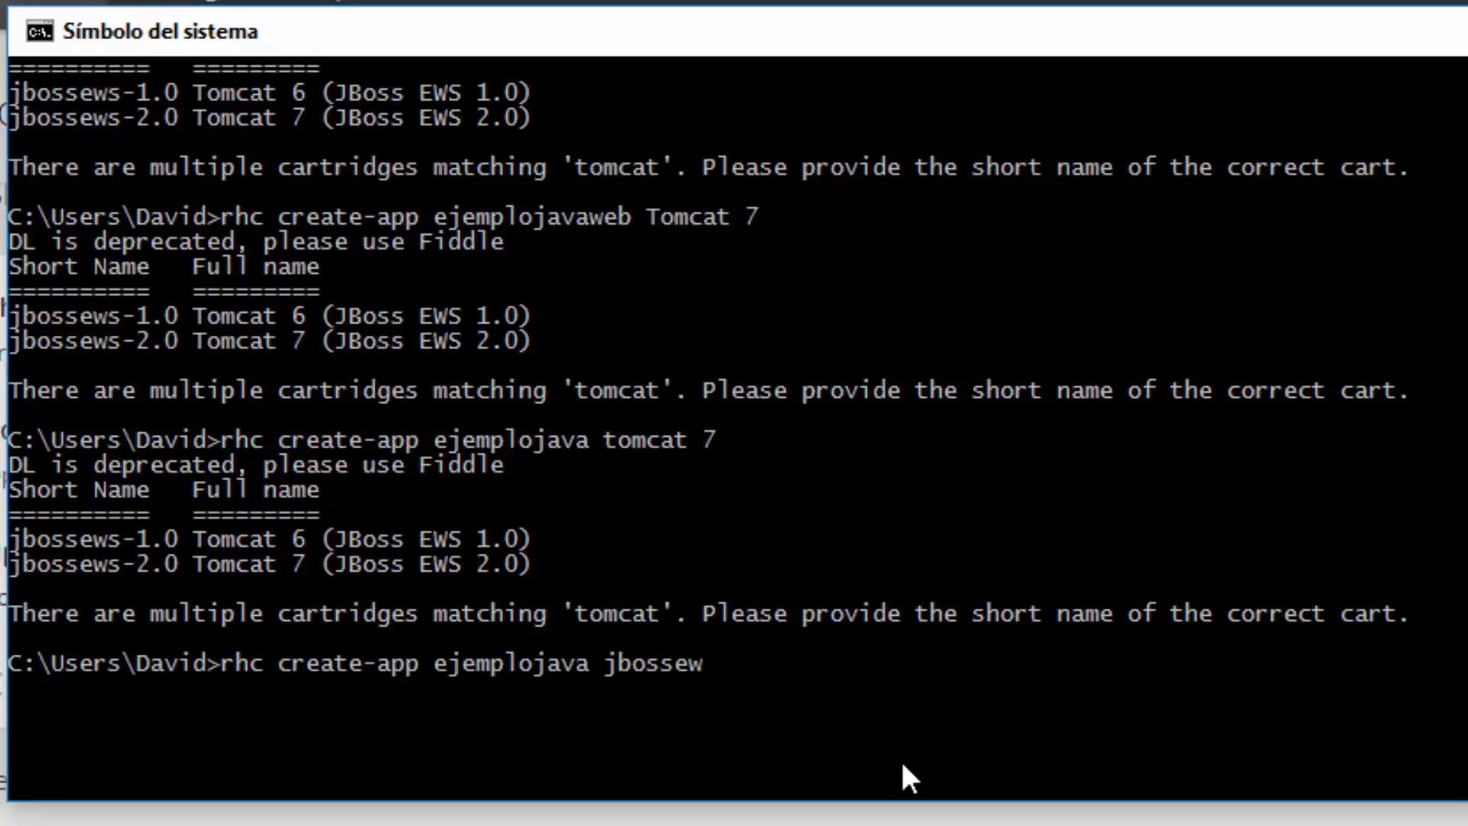
type("s-2.0")
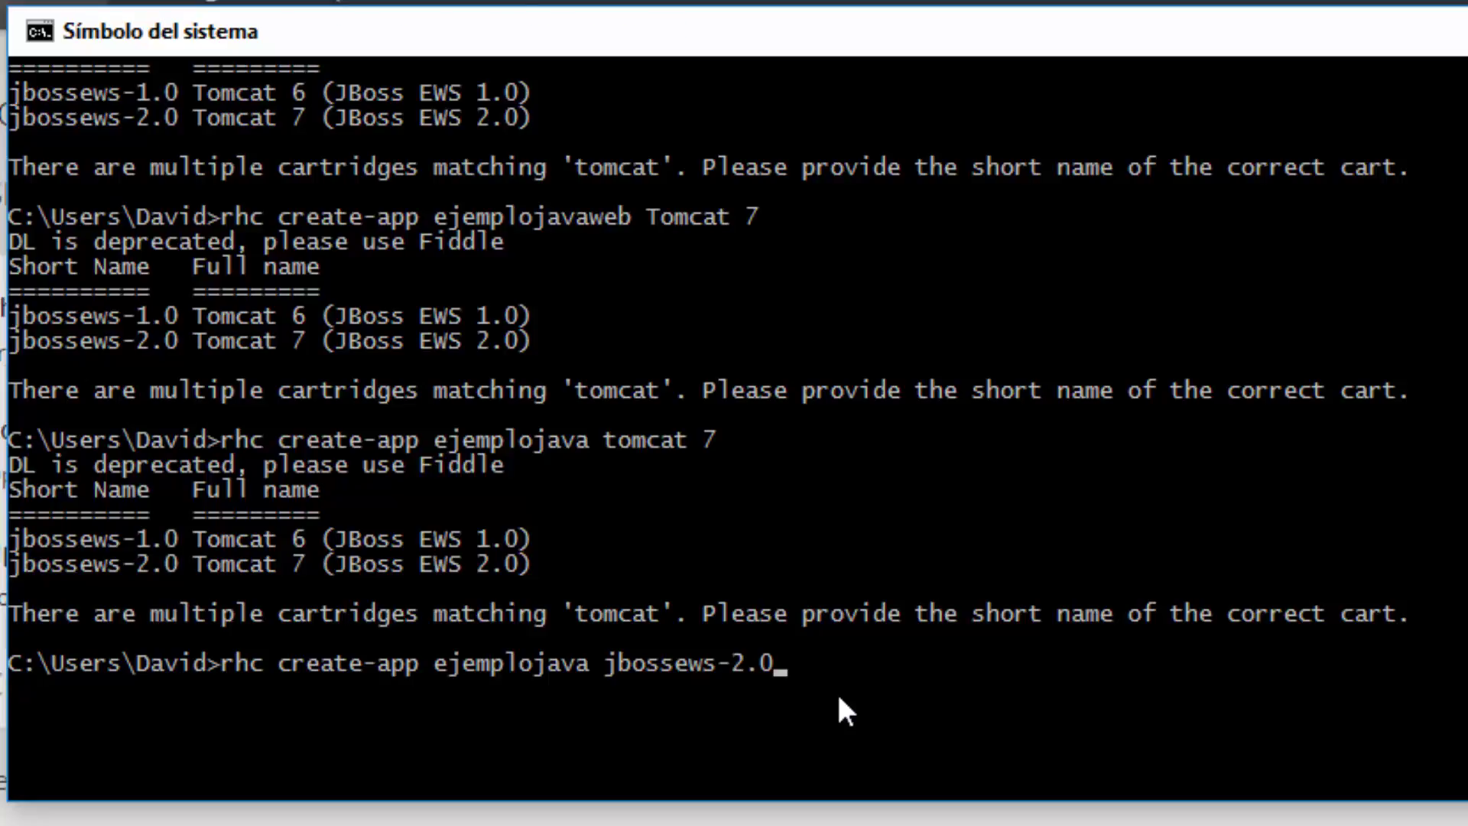
key("Return")
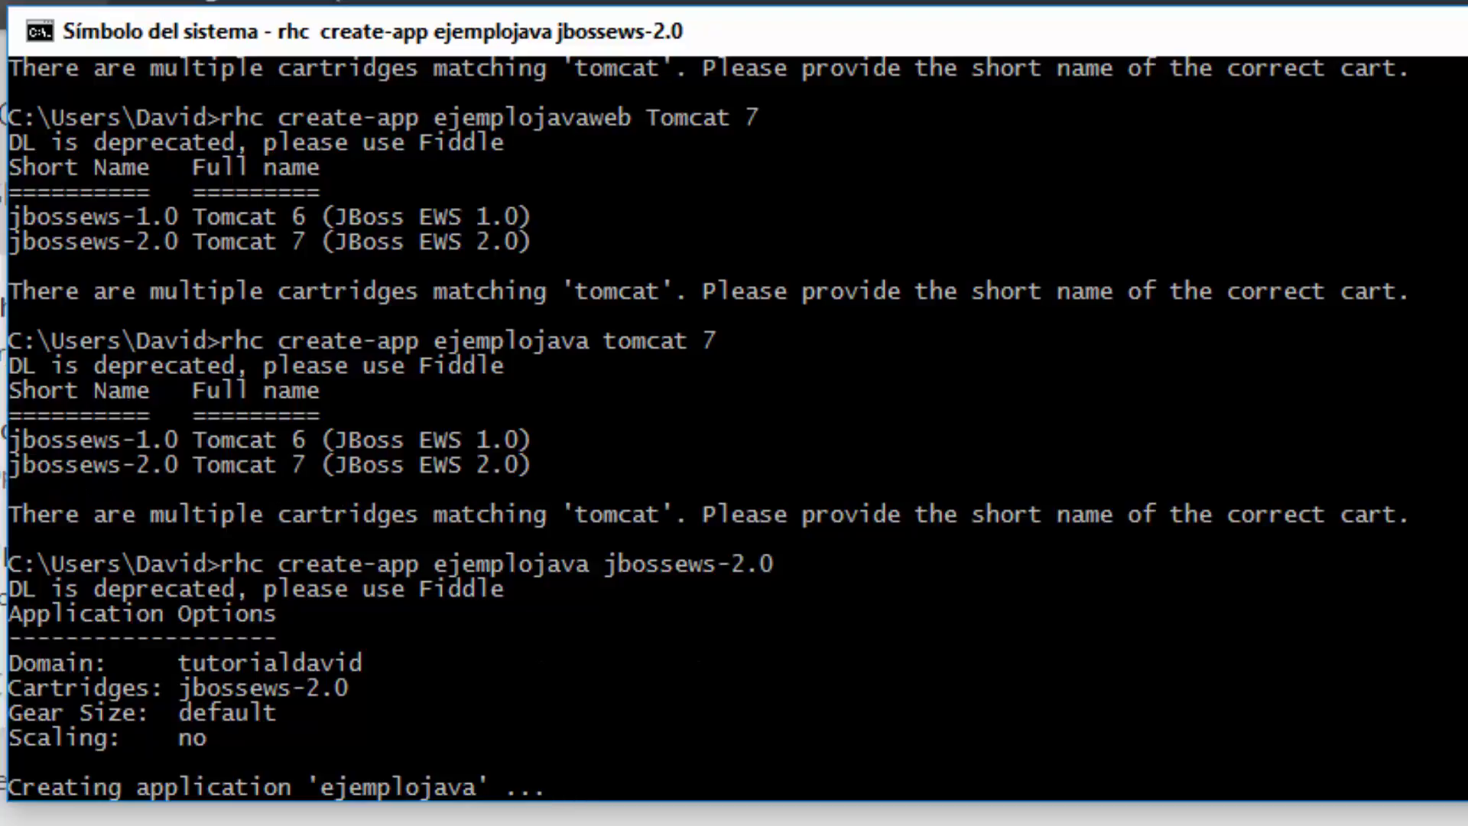
Wait for 'Creating application' to appear, then switch to the OpenShift page in Chrome.
scroll(702, 429, "down", 2)
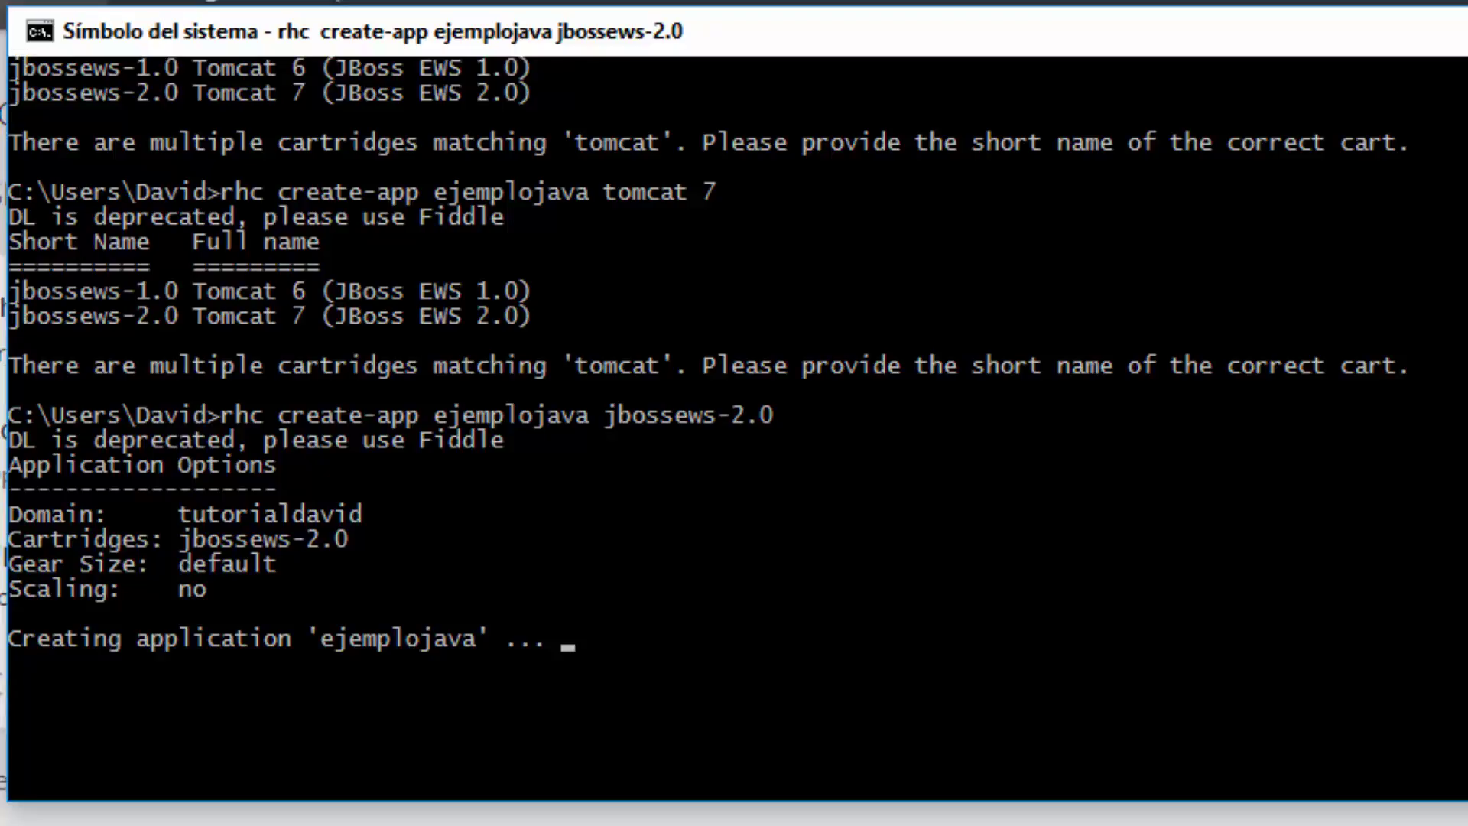
key("alt+Tab")
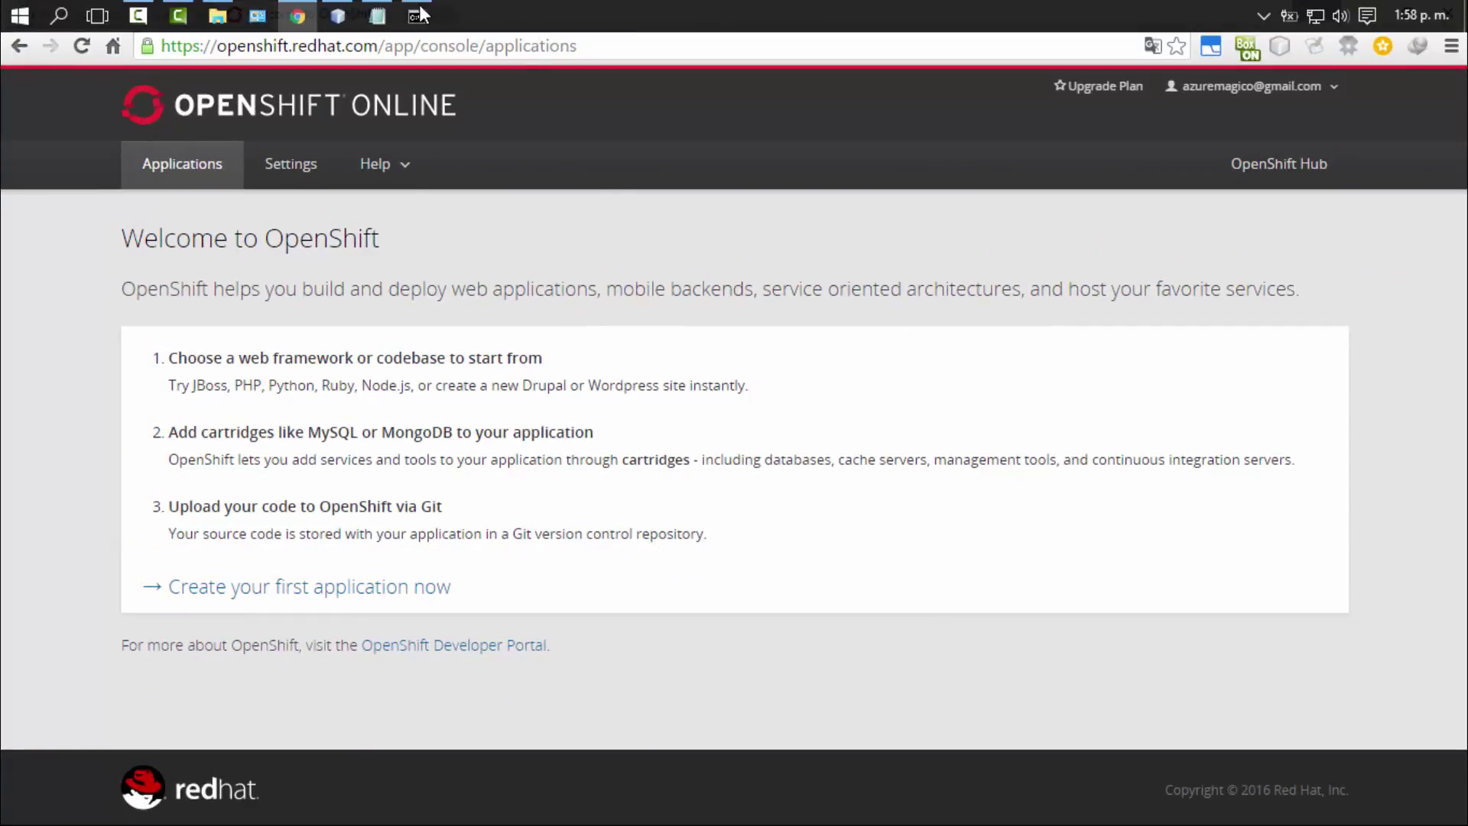
Refresh the OpenShift applications list via Settings and Applications, checking console progress in between.
left_click(417, 7)
left_click(54, 334)
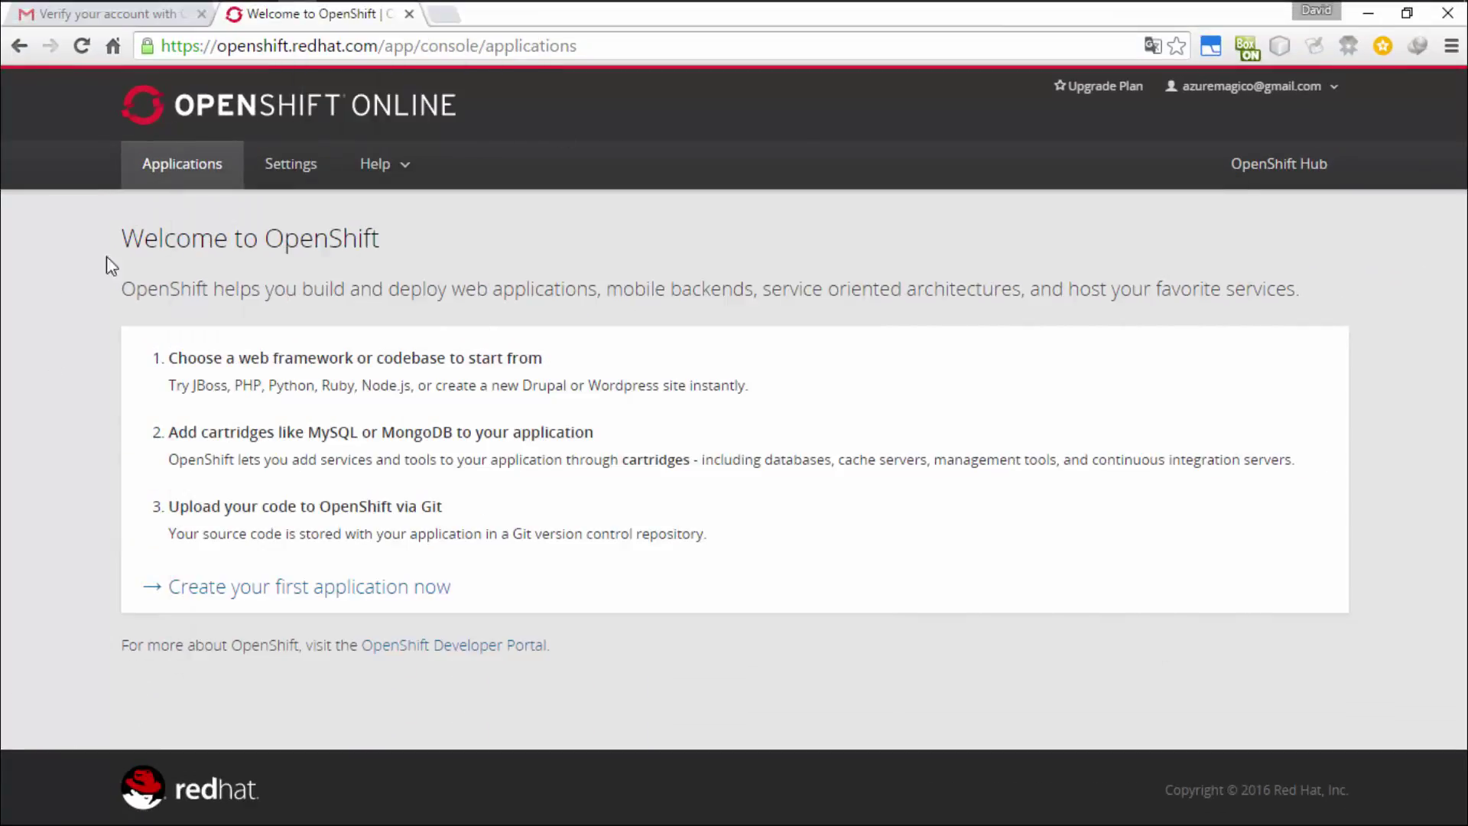
left_click(302, 176)
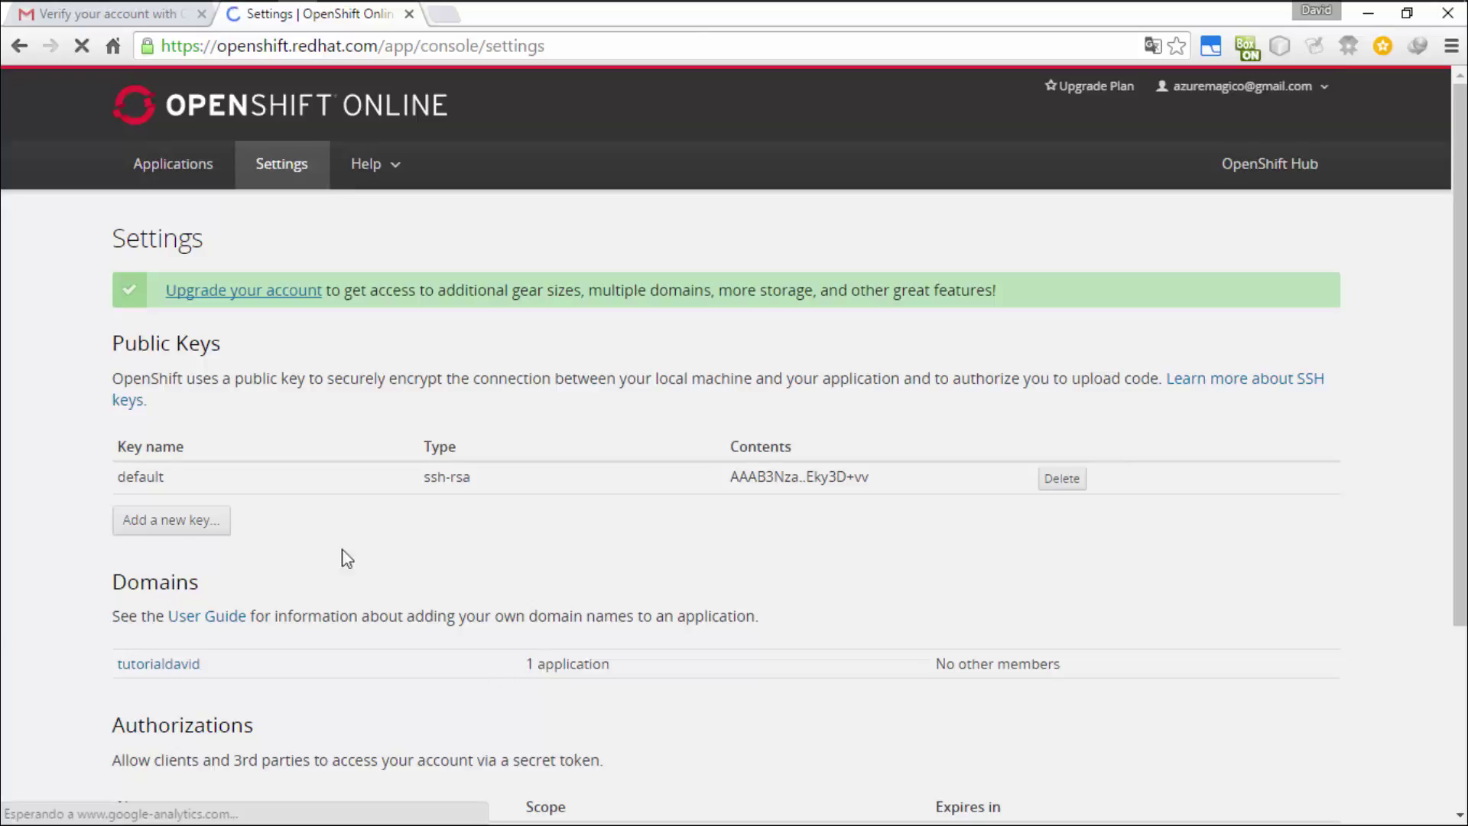
left_click(152, 173)
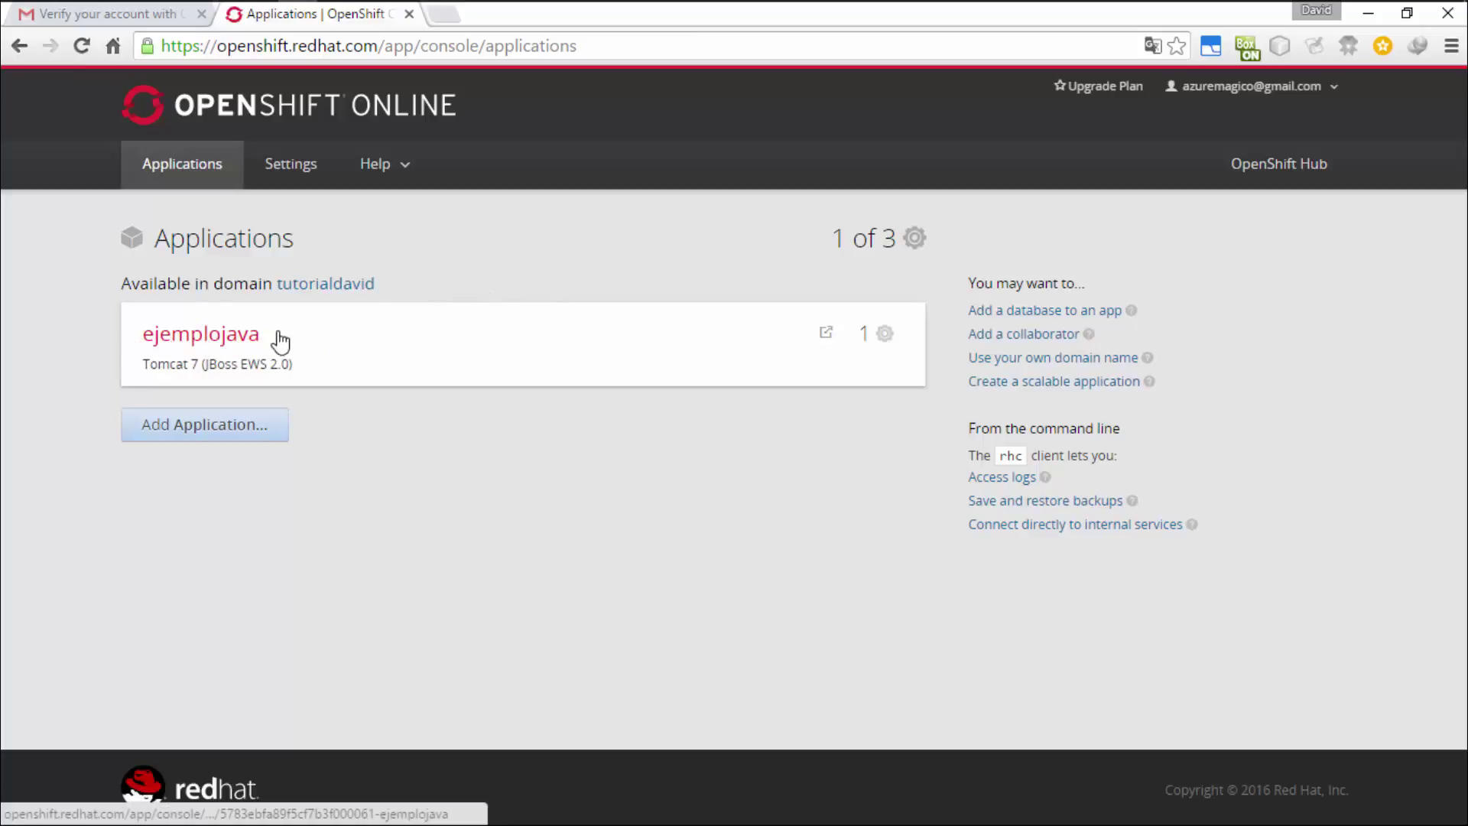
left_click(418, 17)
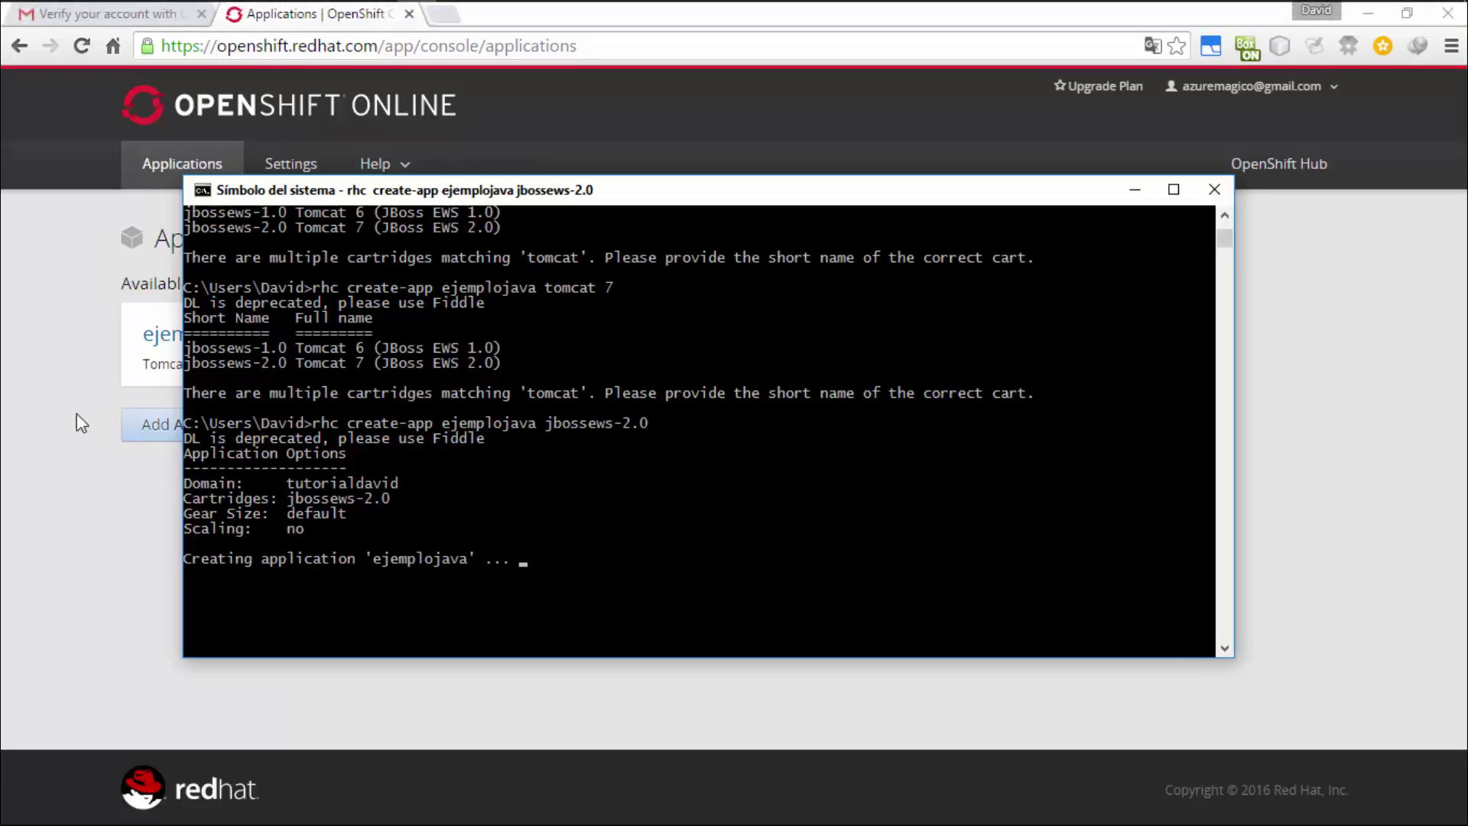
left_click(53, 386)
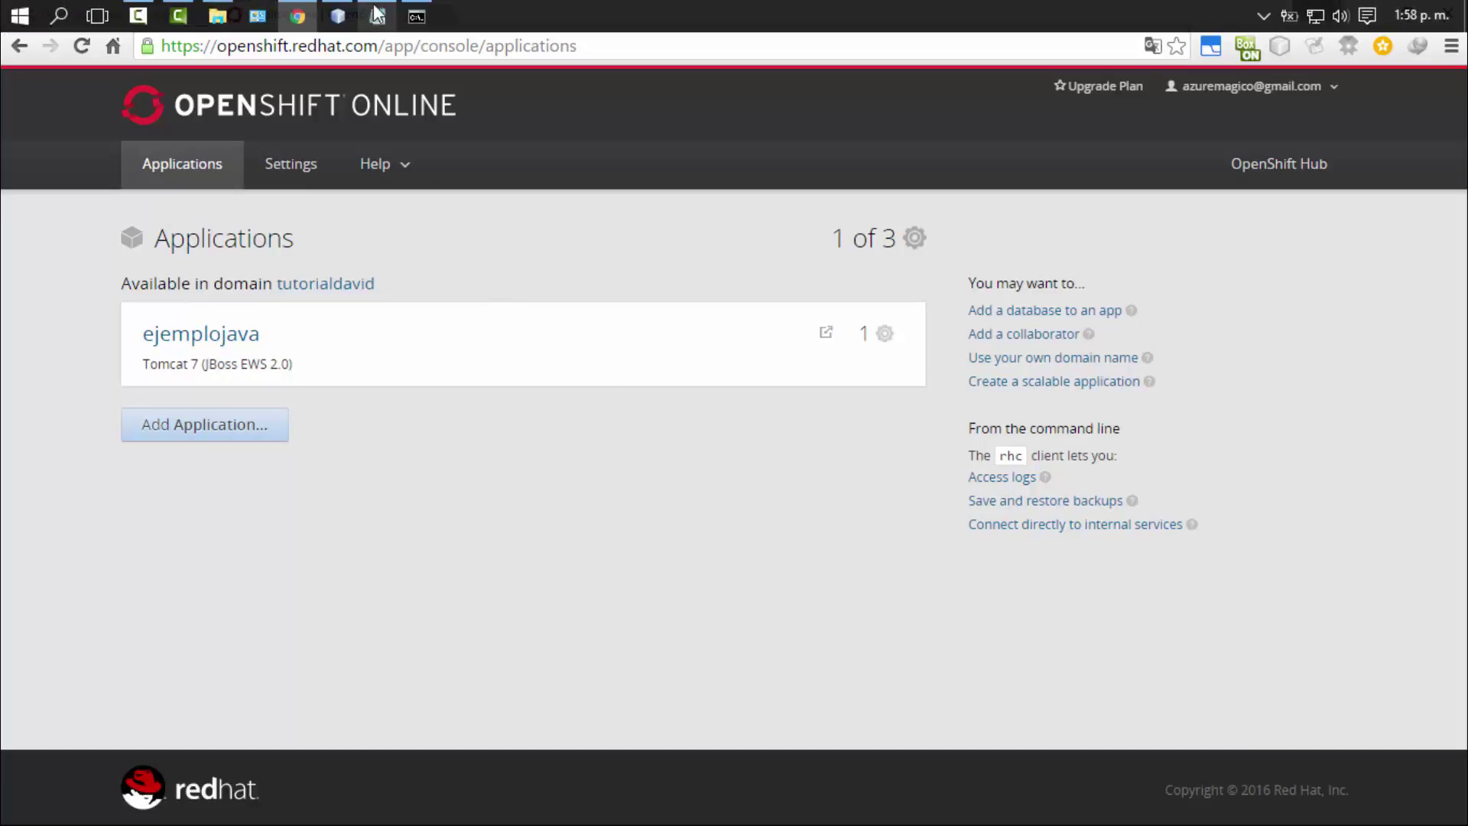
left_click(419, 17)
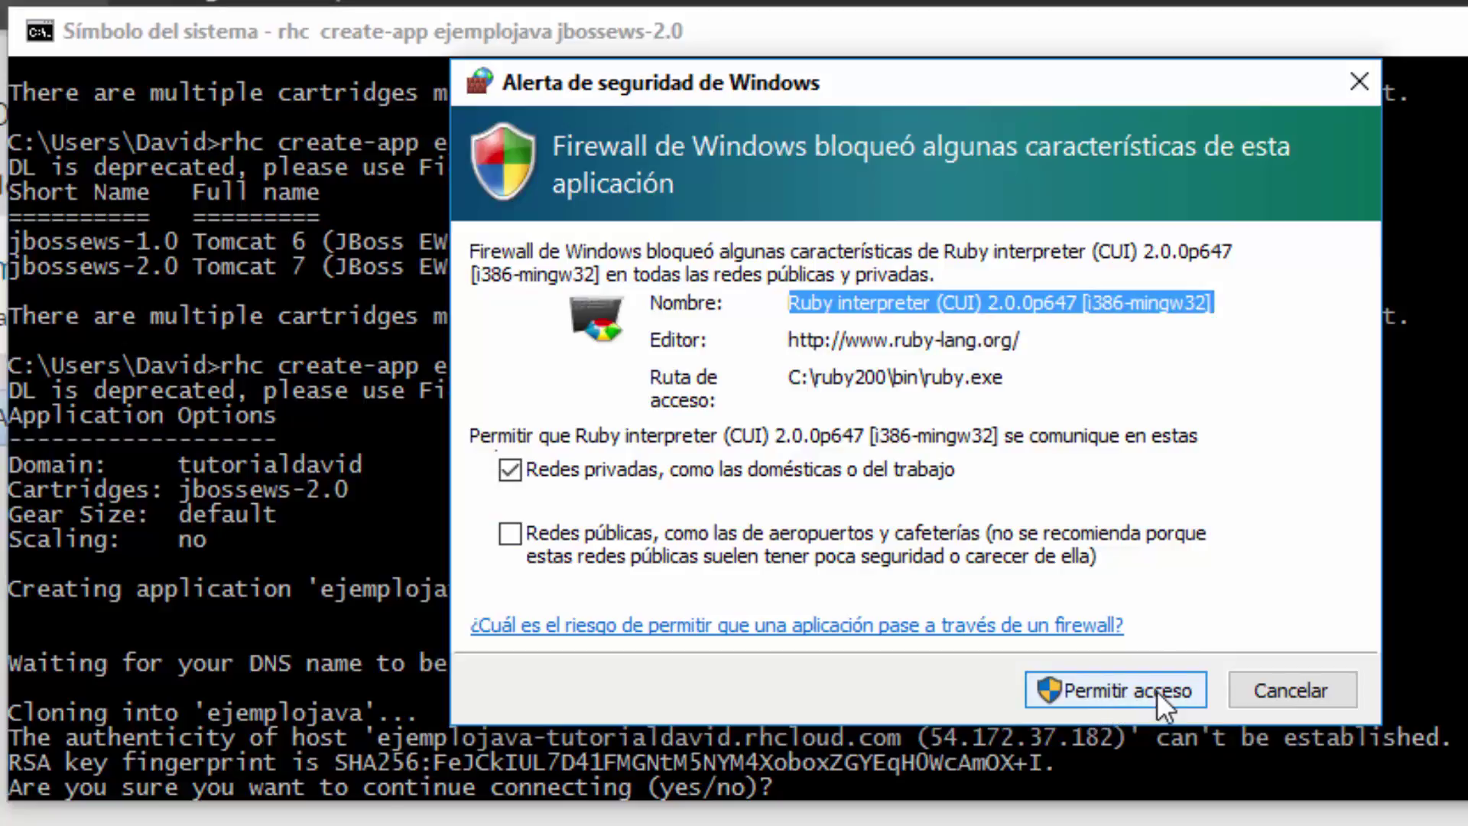
Allow the Ruby interpreter through Windows Firewall with 'Permitir acceso'.
left_click(1122, 690)
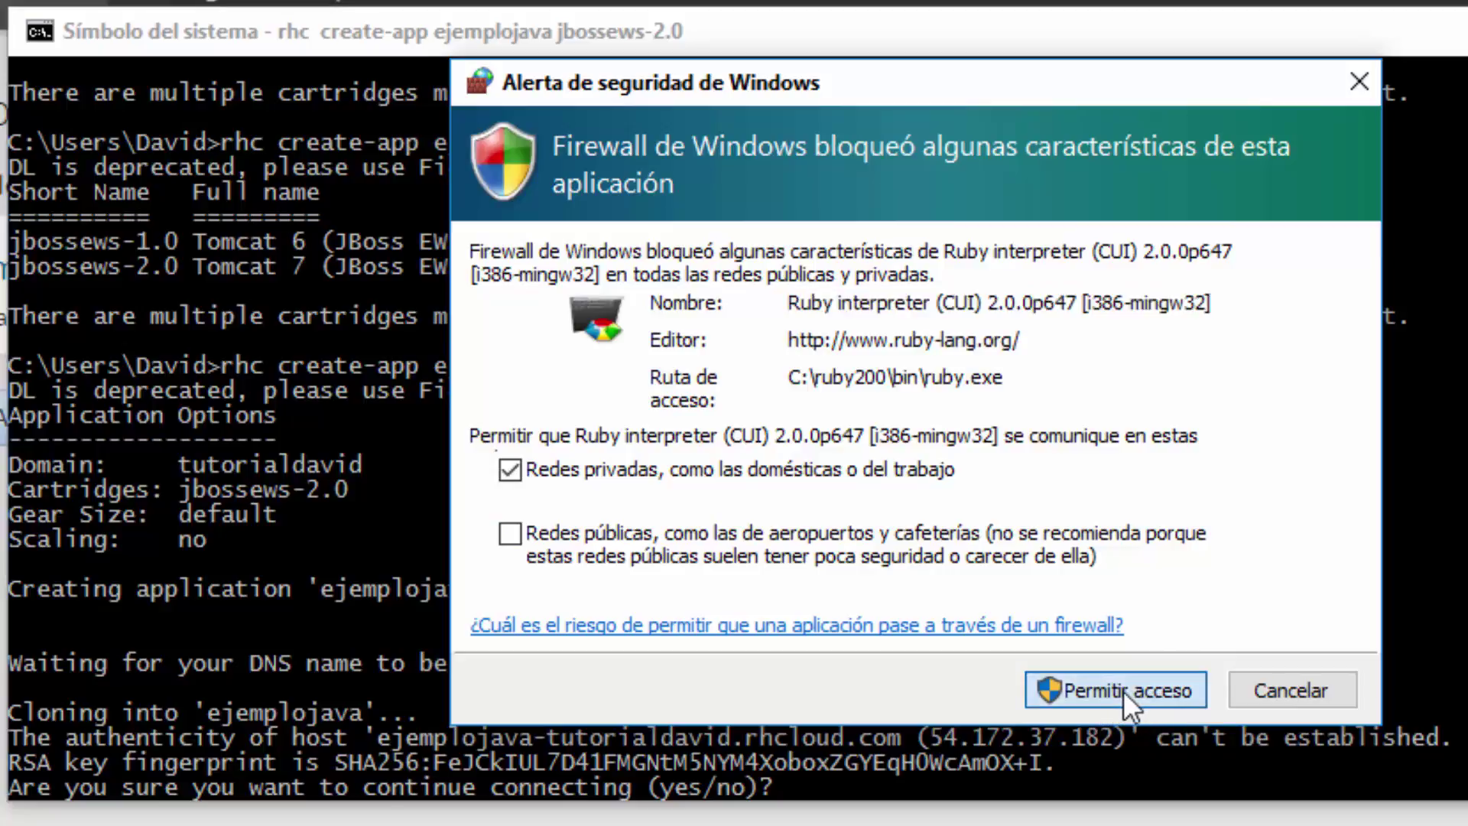
left_click(1163, 705)
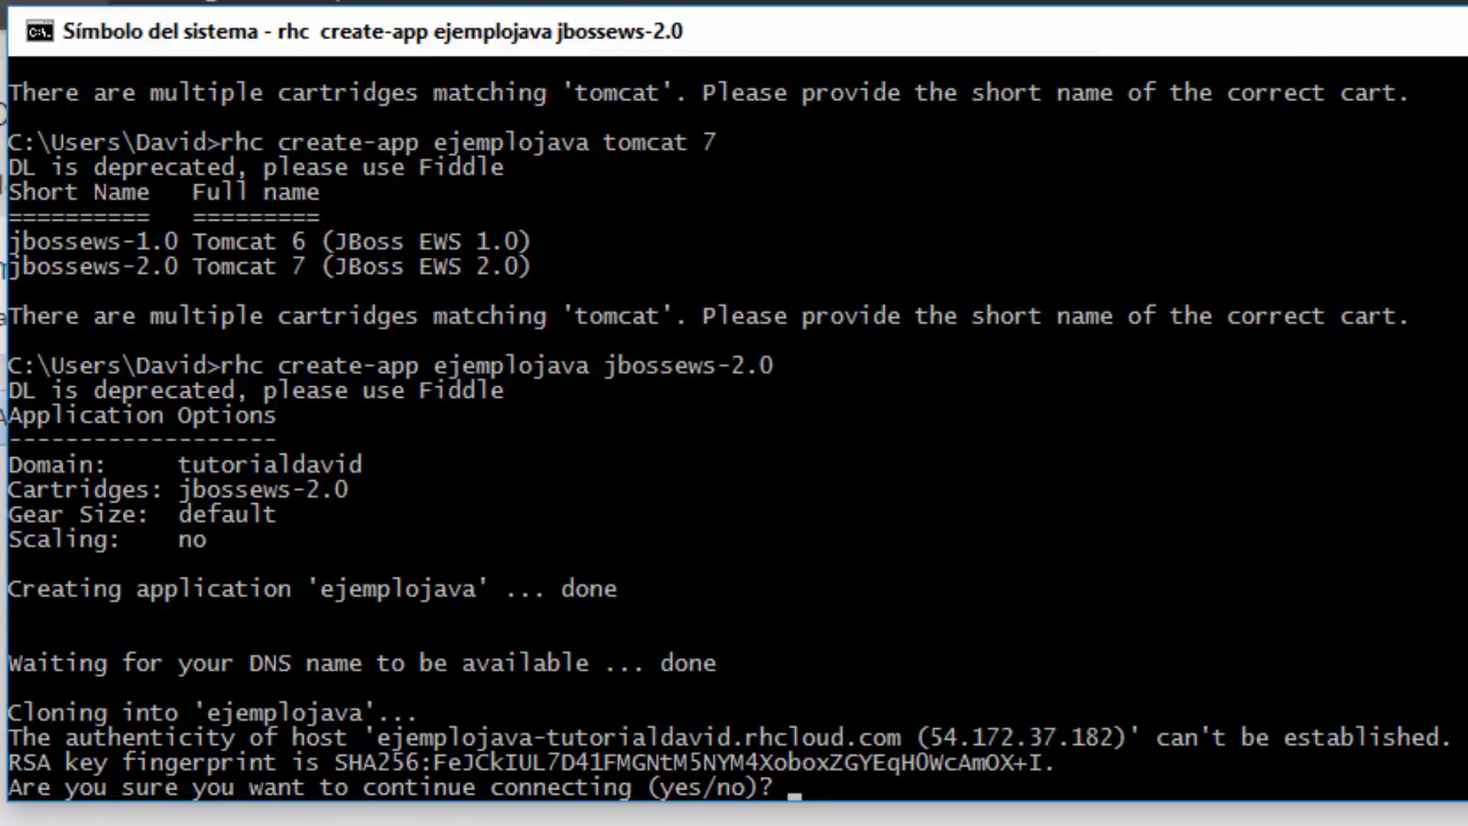
Answer 'yes' to trust the host so the ejemplojava repository finishes cloning.
scroll(724, 429, "down", 2)
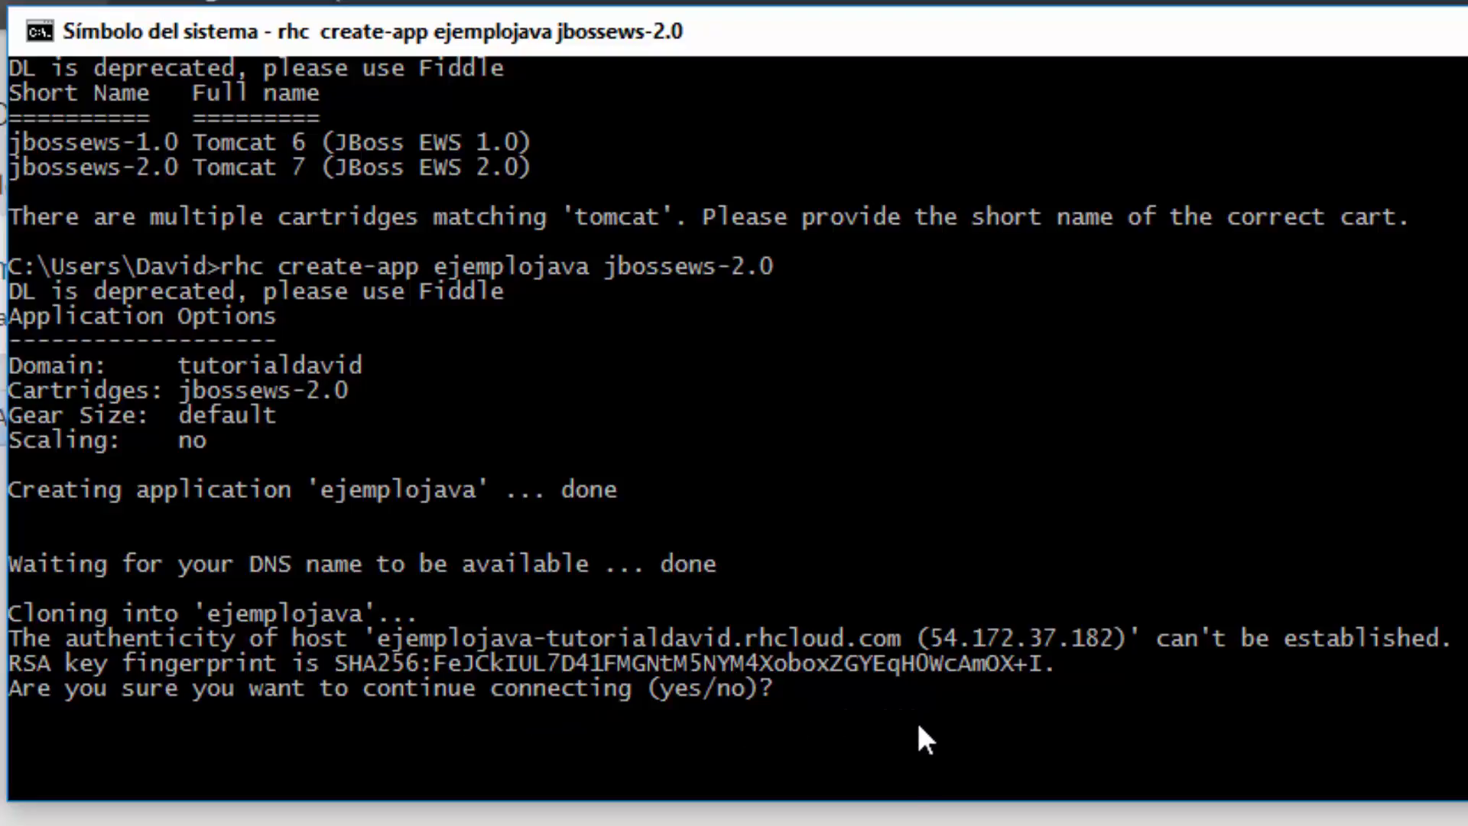
type("y")
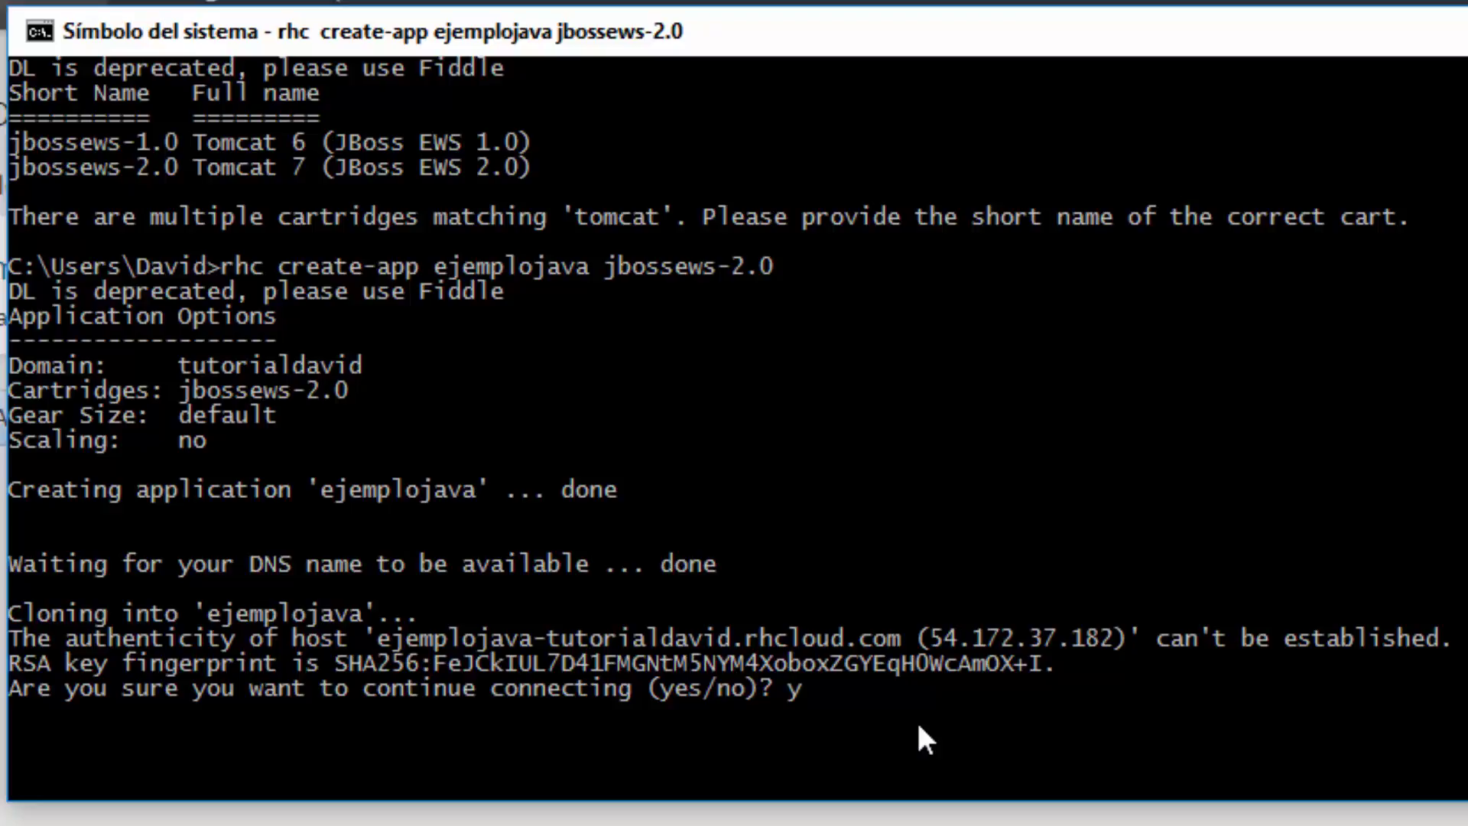
type("es")
key("Return")
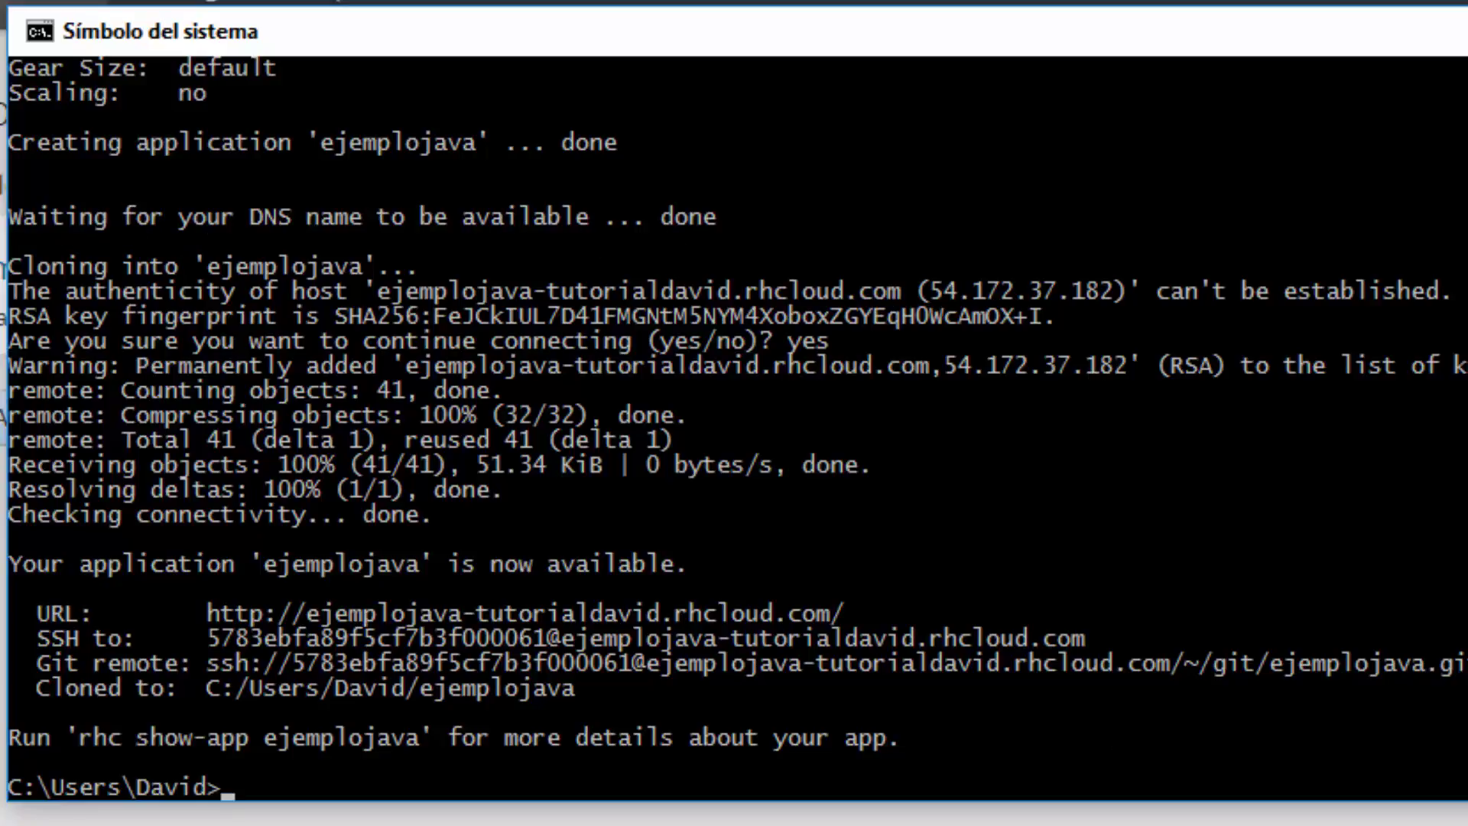
scroll(280, 526, "down", 4)
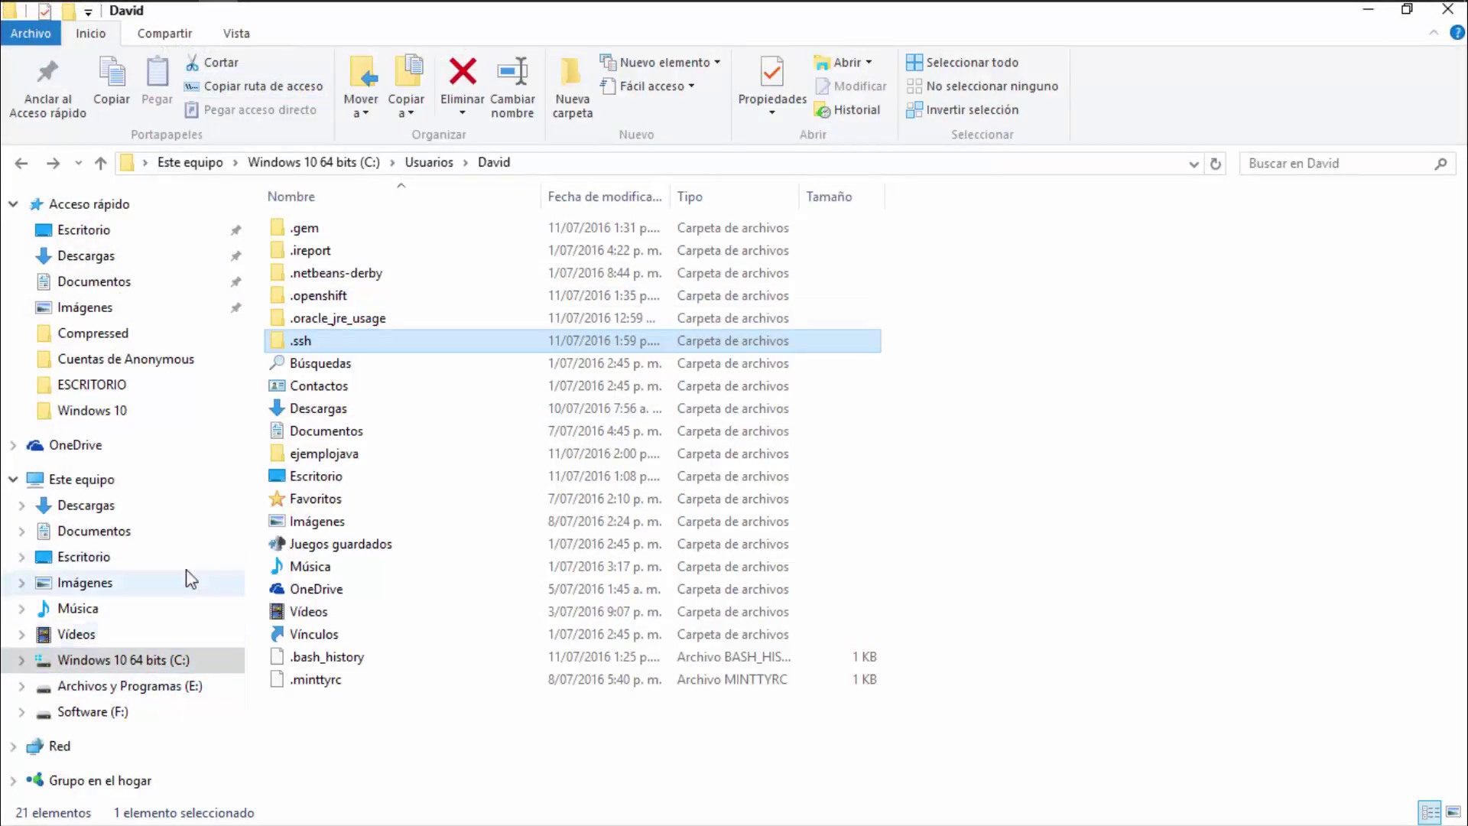
Browse C: > Usuarios > home folder > ejemplojava to verify the cloned files, then go back.
left_click(149, 662)
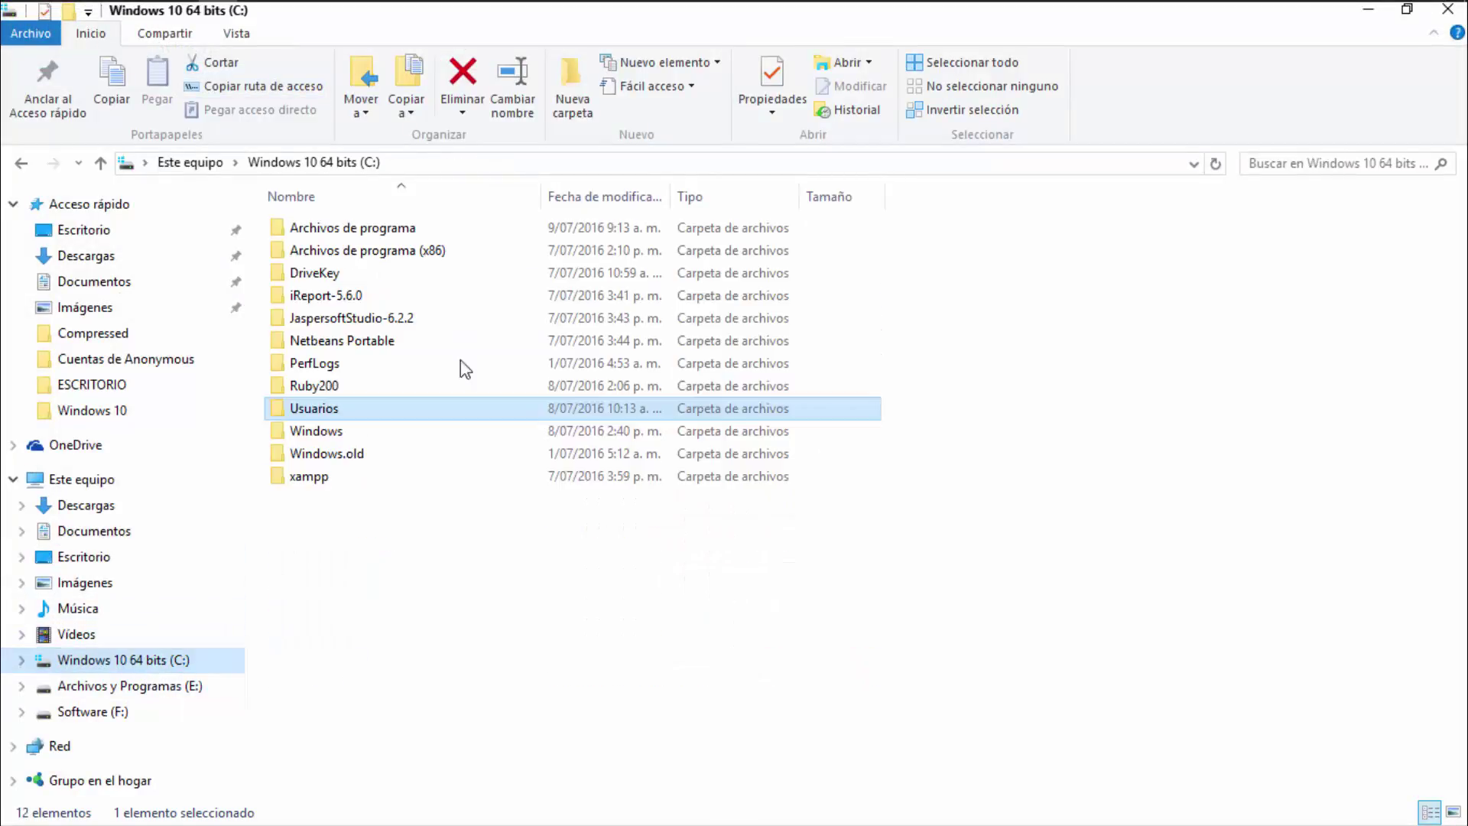
double_click(313, 410)
double_click(320, 251)
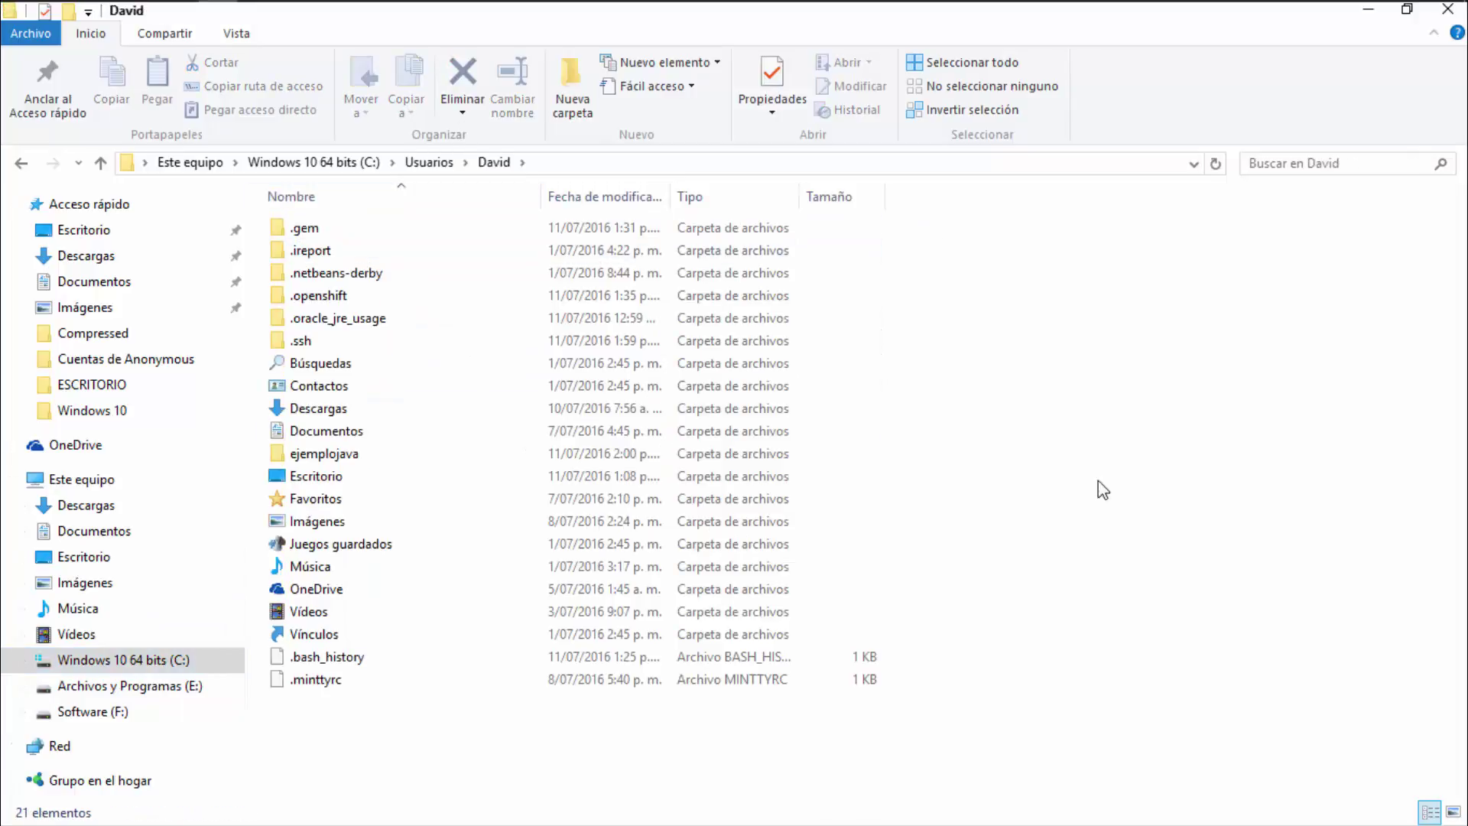
left_click(357, 459)
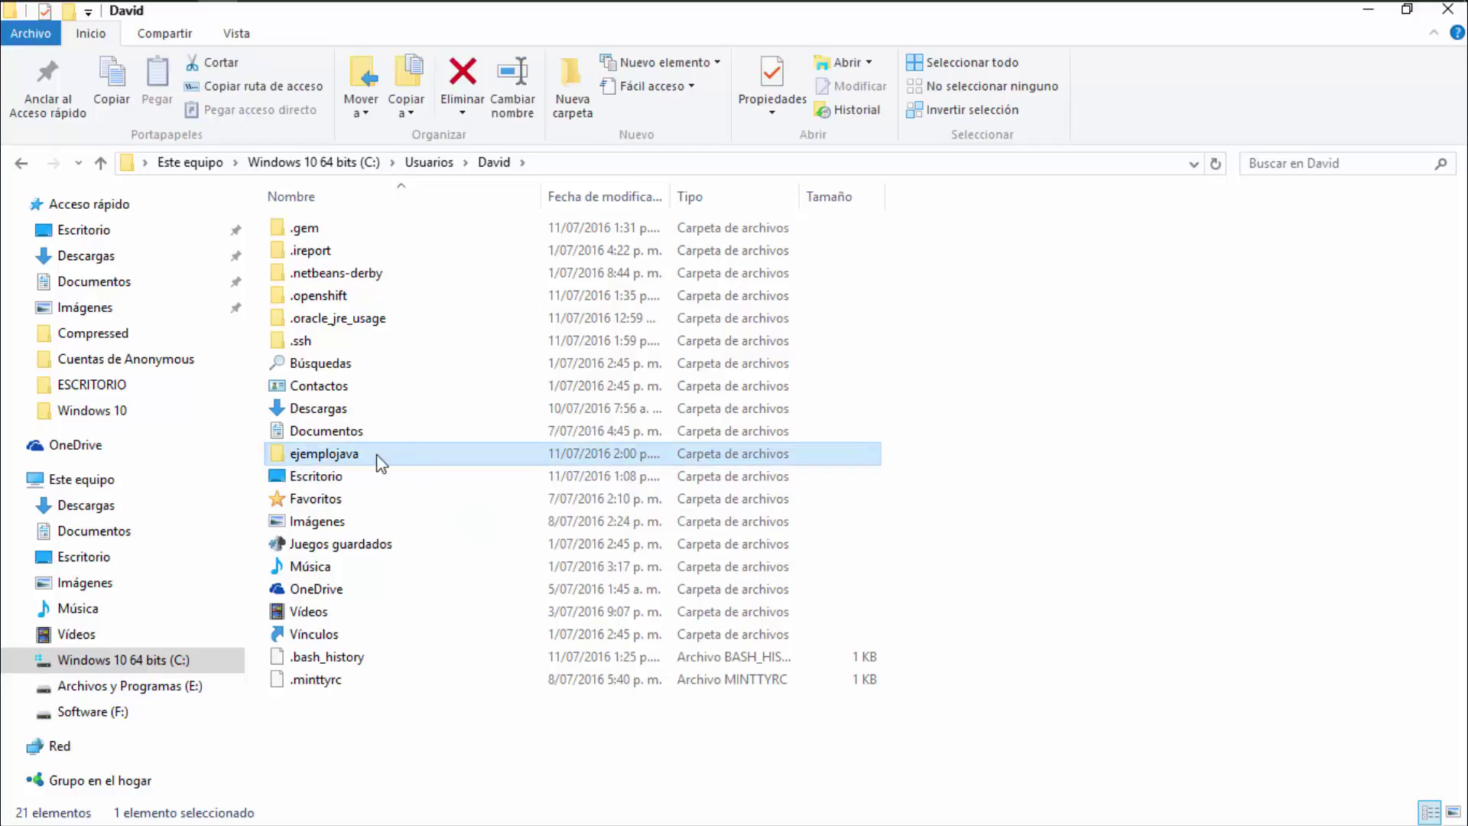
double_click(361, 459)
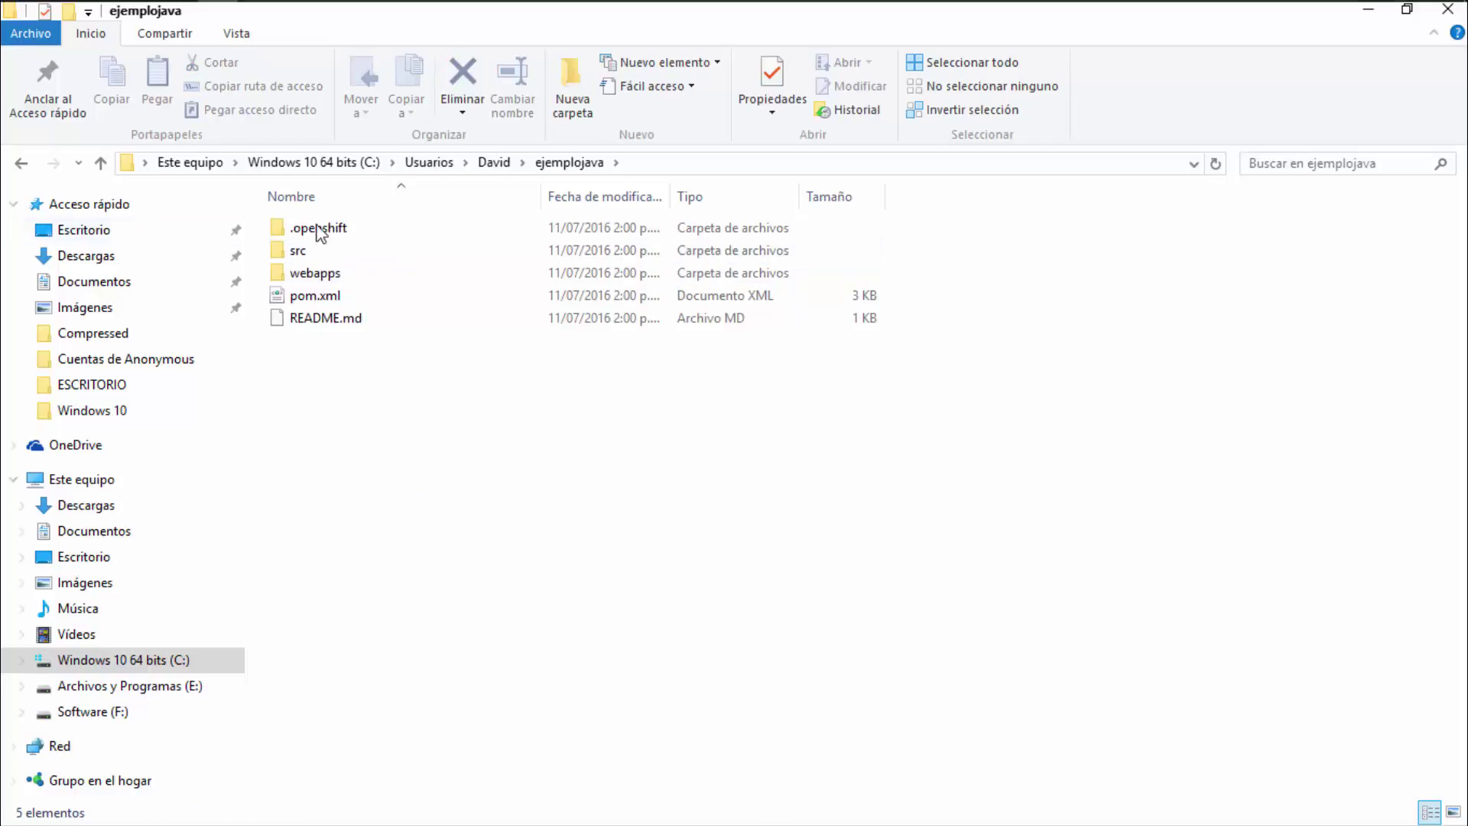
left_click(21, 163)
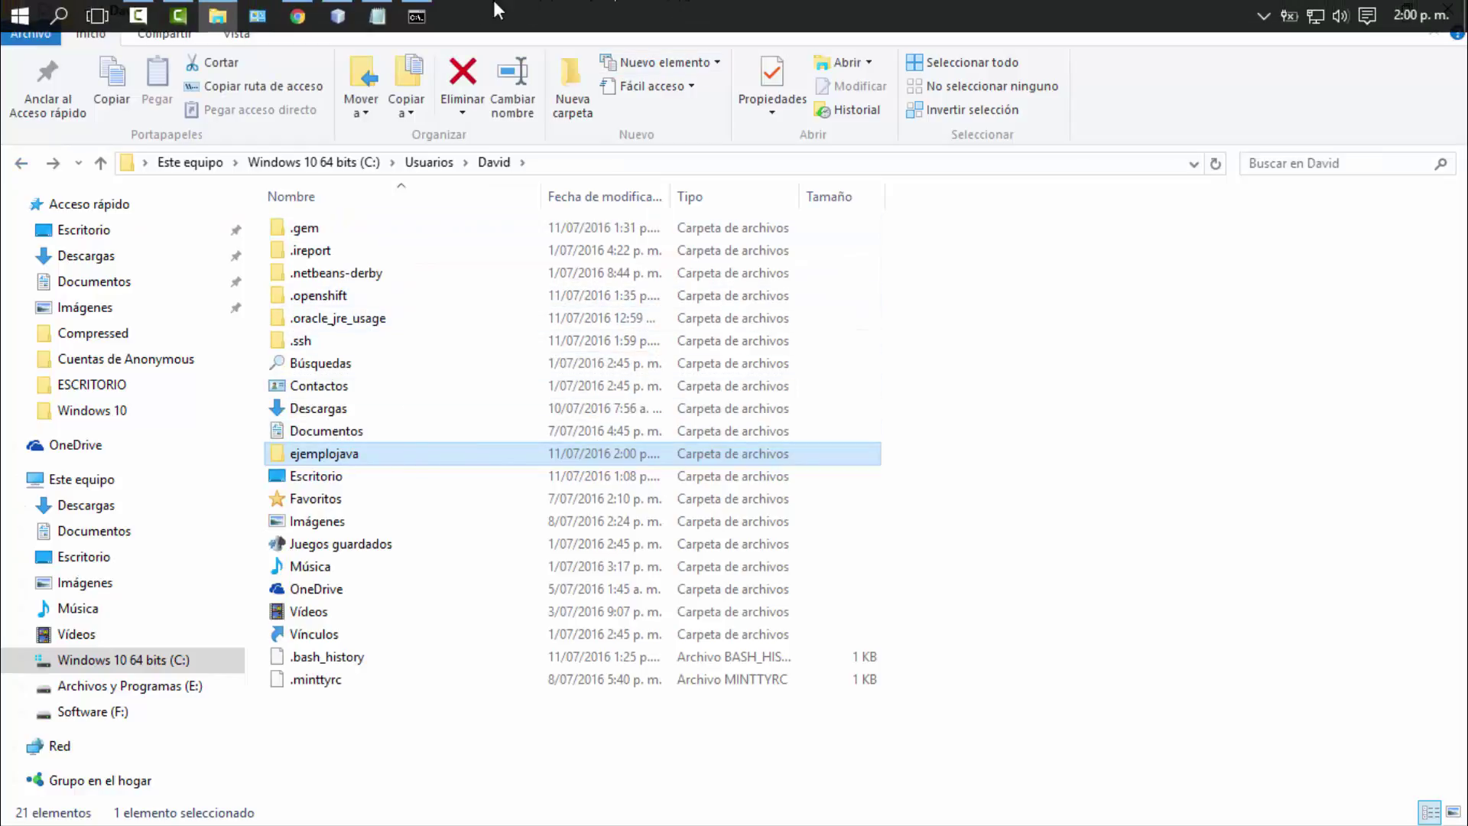
Select the RSA key fingerprint line in the console's clone output.
left_click(377, 19)
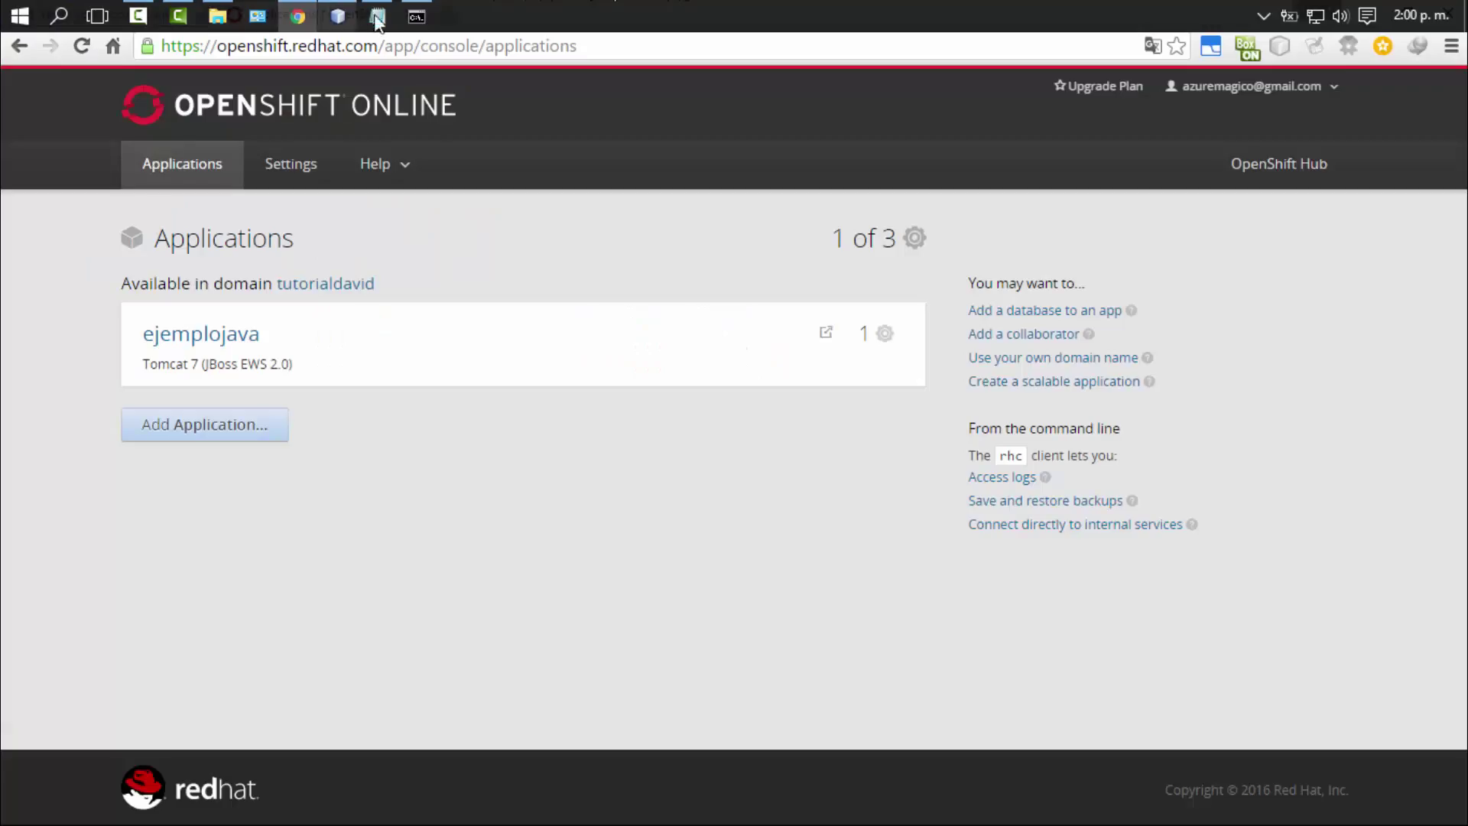
left_click(416, 18)
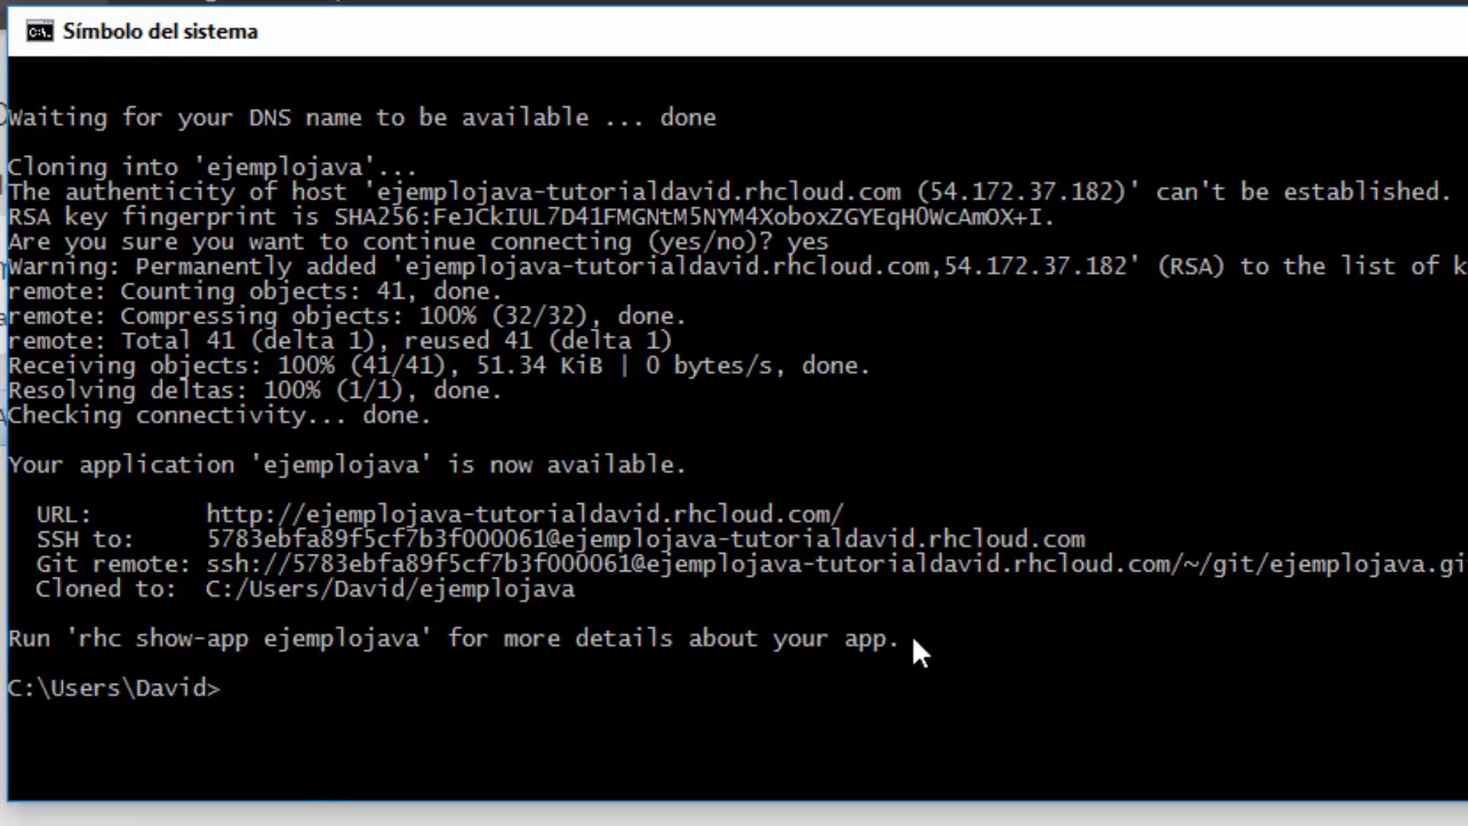
mouse_move(915, 643)
left_mouse_down()
mouse_move(54, 302)
mouse_move(10, 164)
left_mouse_up()
left_click(949, 417)
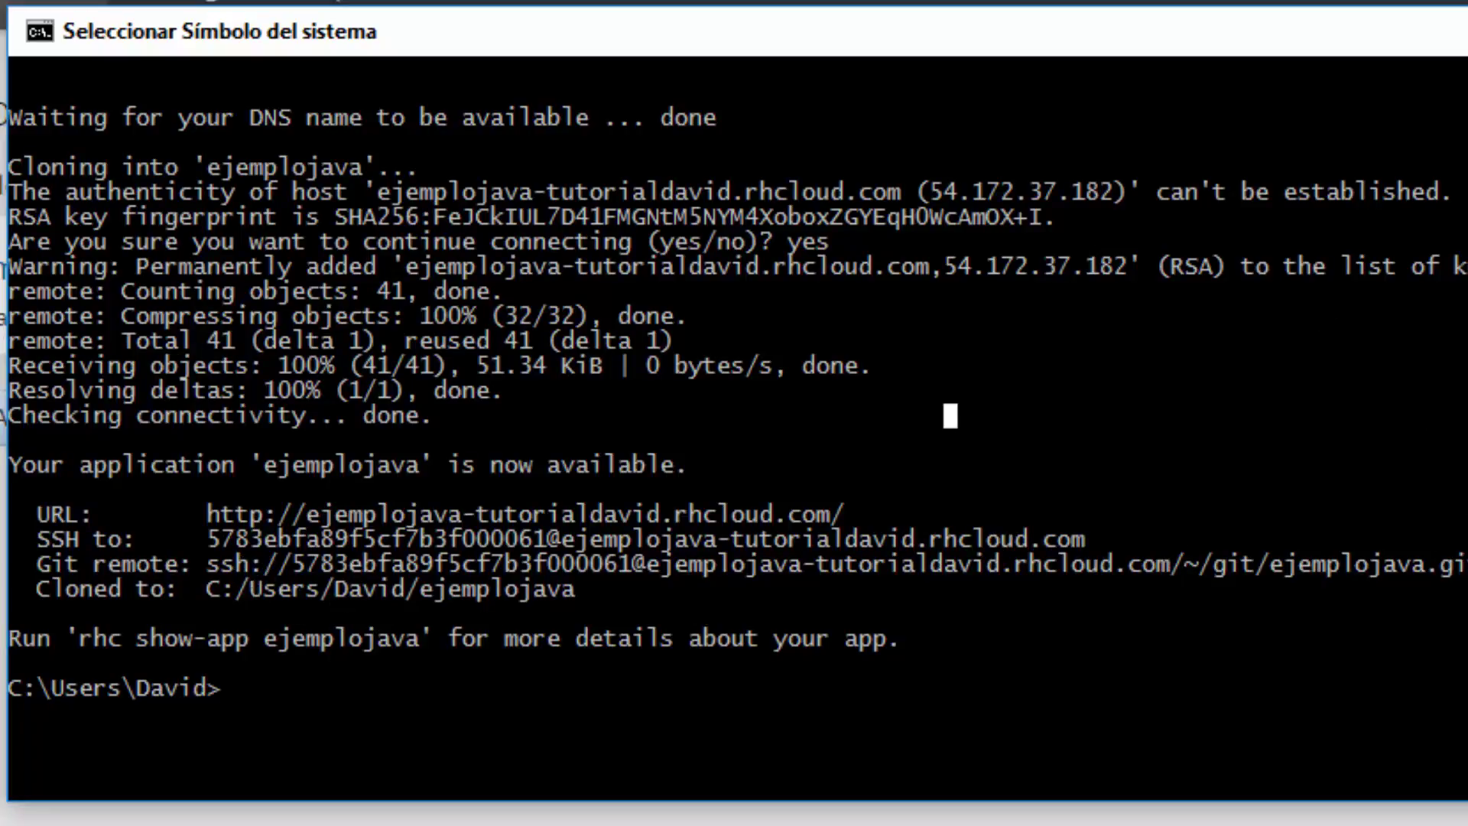
scroll(734, 390, "up", 5)
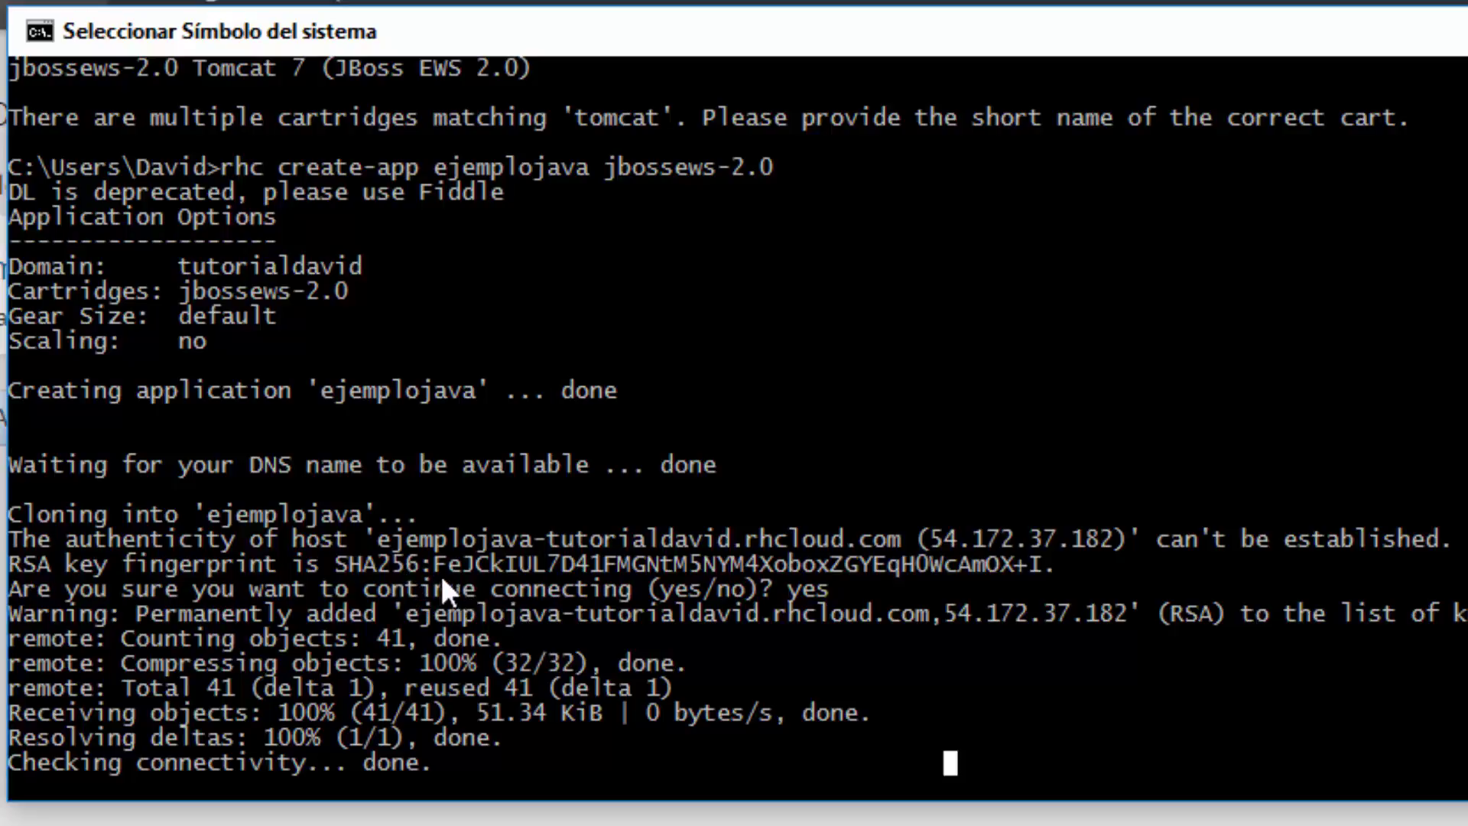
left_click_drag(433, 564, 969, 570)
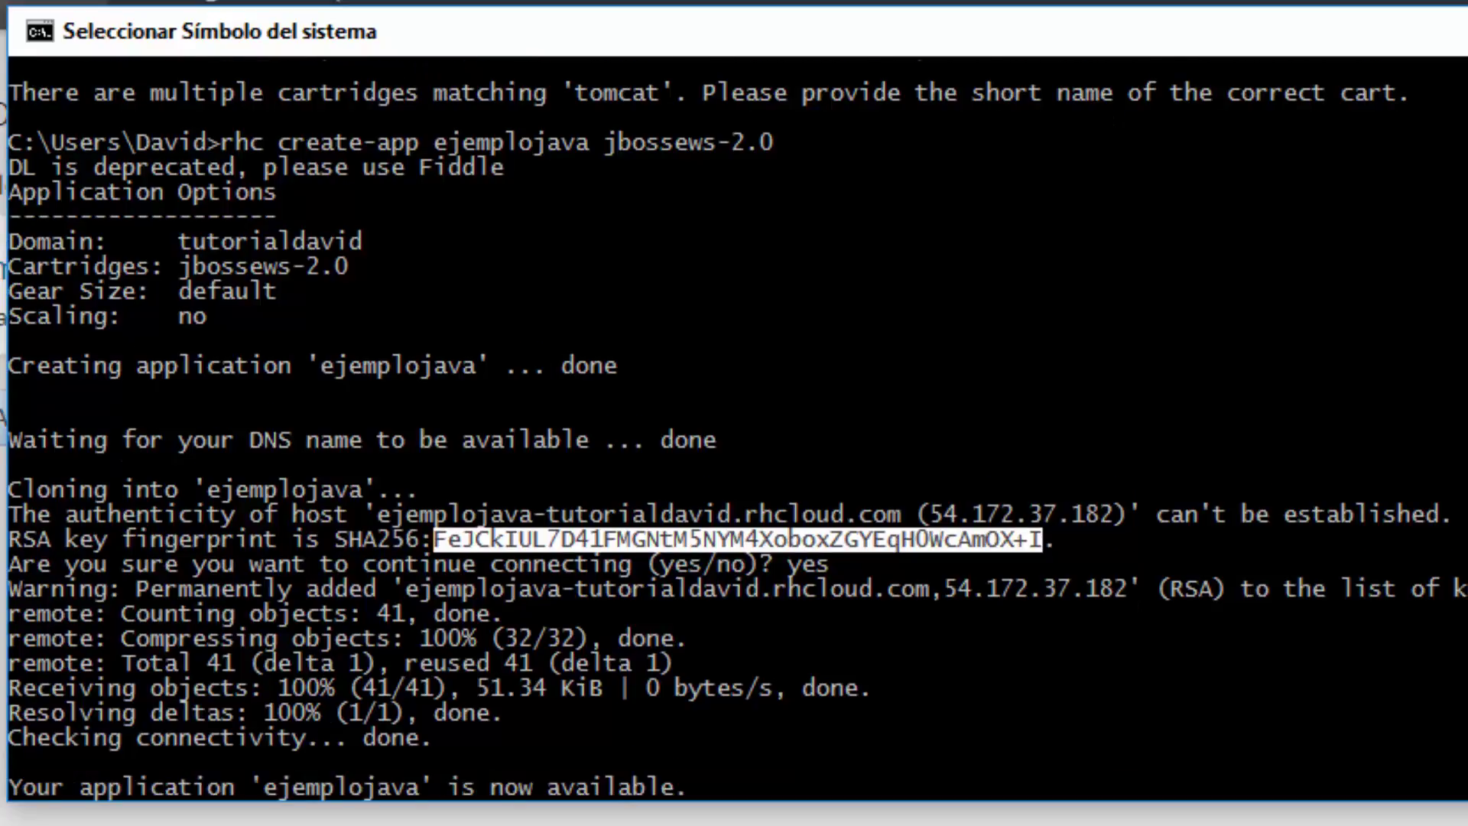
scroll(737, 429, "down", 1)
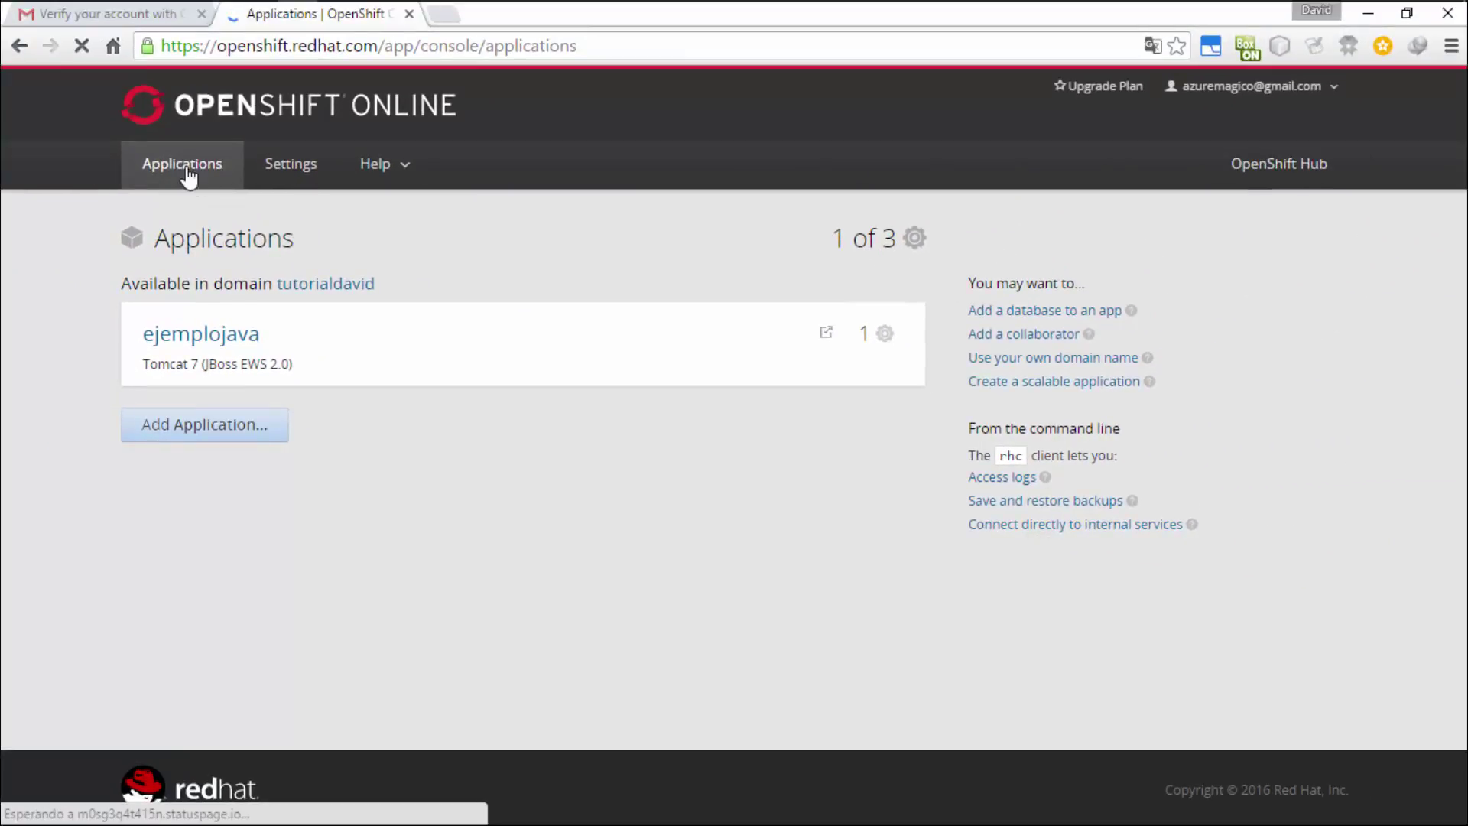
Open the ejemplojava details, minimize Chrome and File Explorer, and clear the fingerprint selection.
left_click(205, 342)
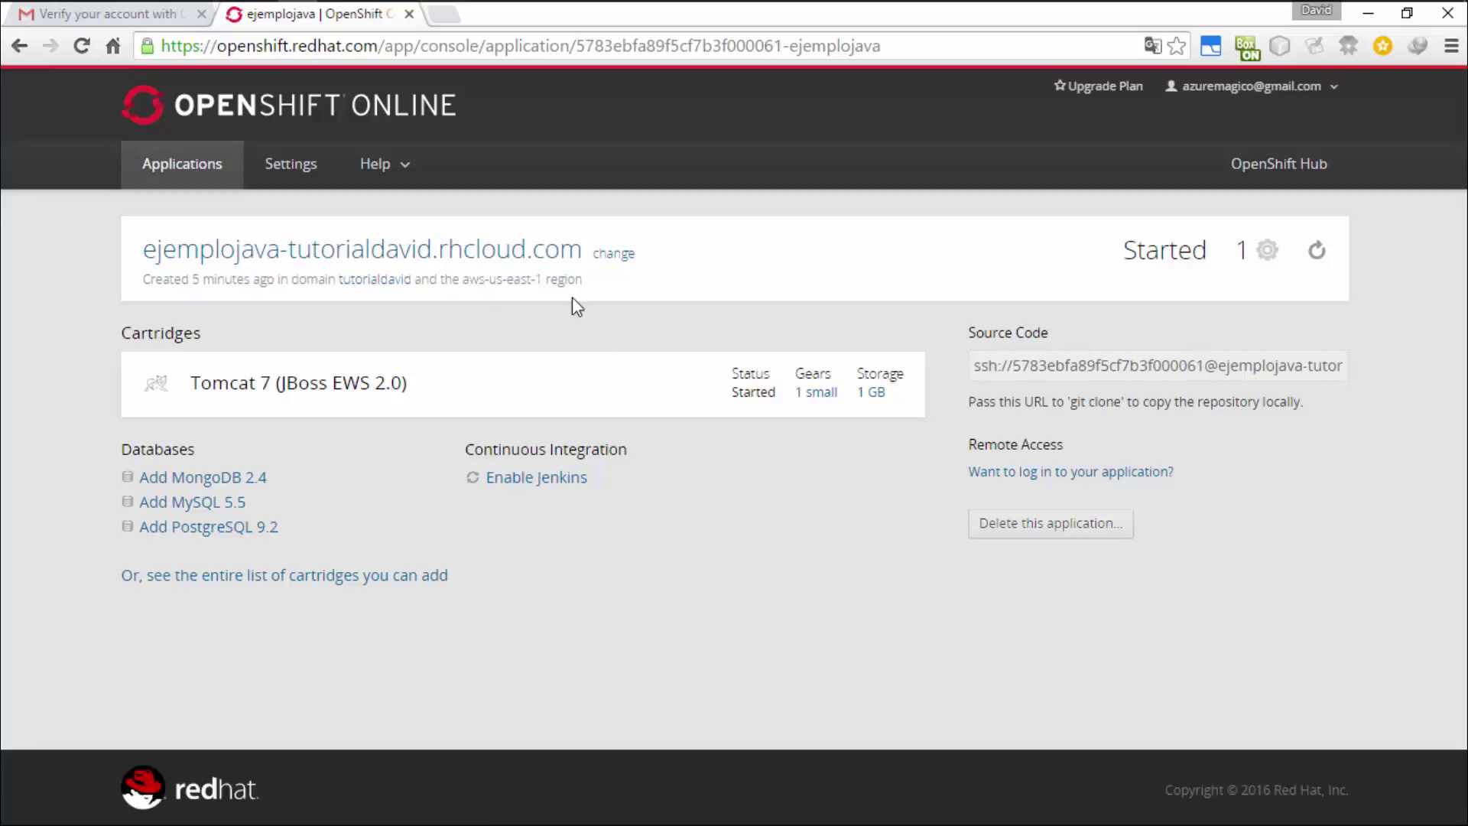
left_click(1368, 13)
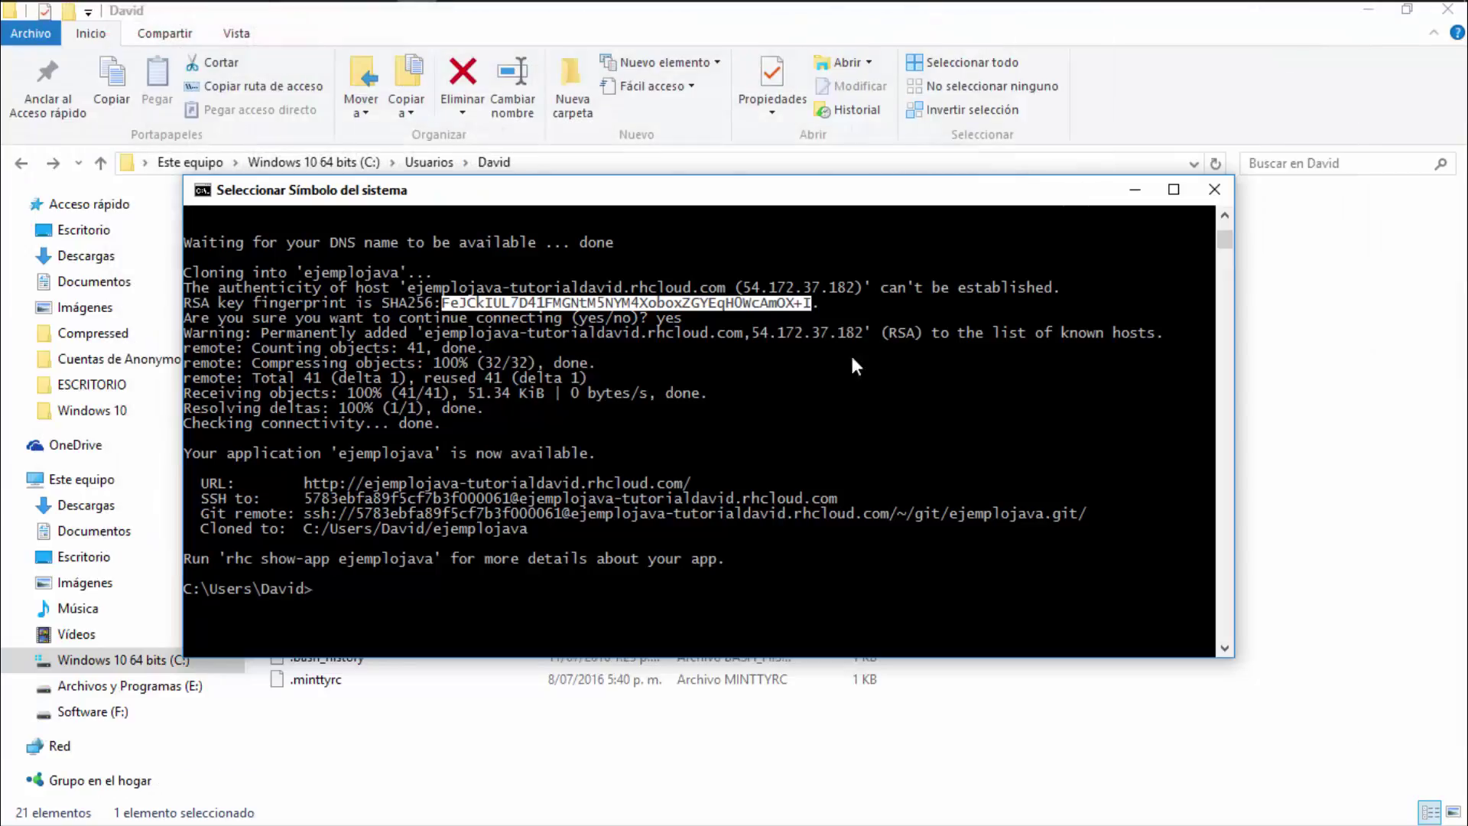
left_click(1369, 12)
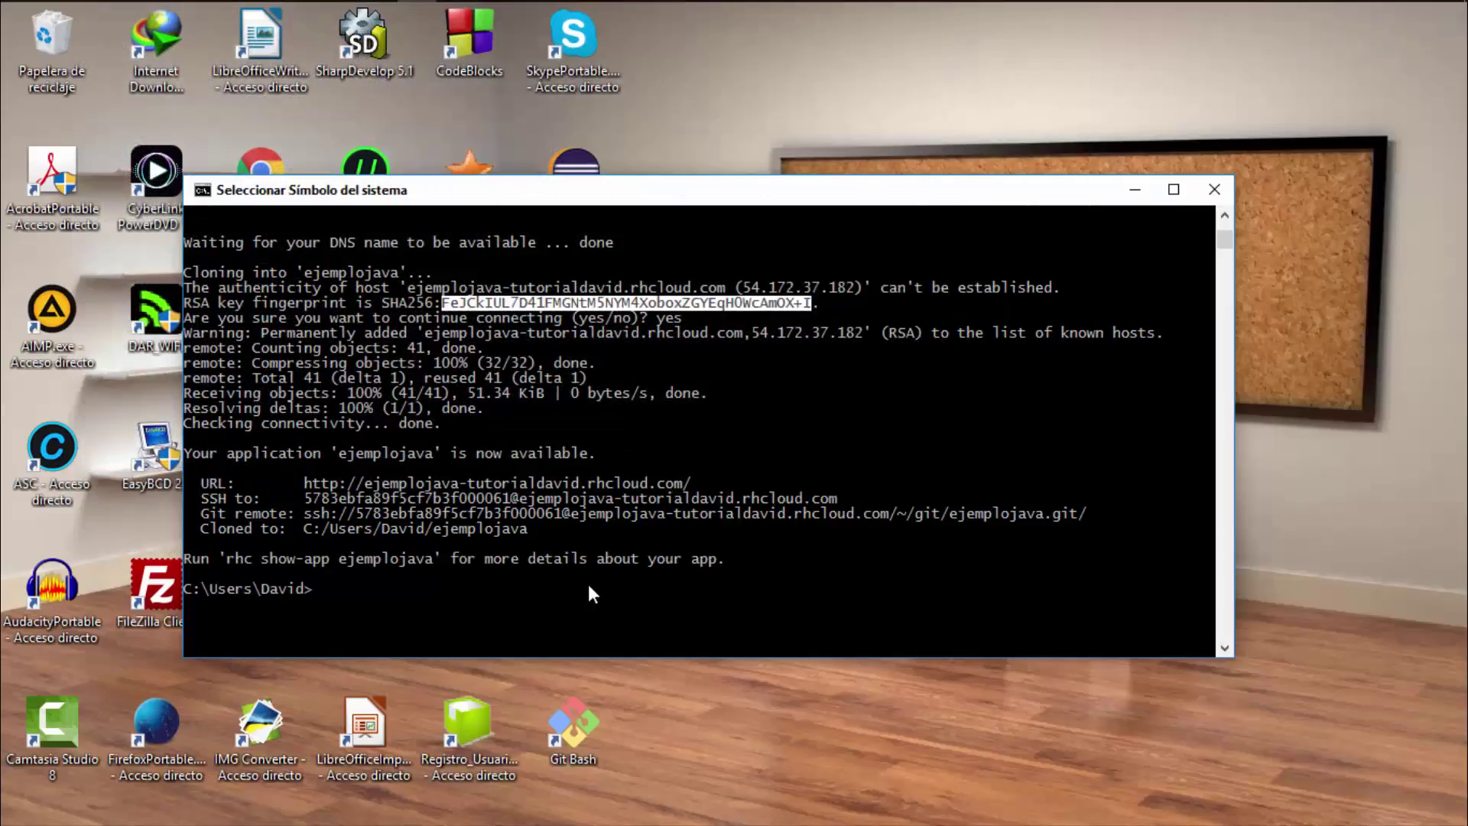
left_click(345, 600)
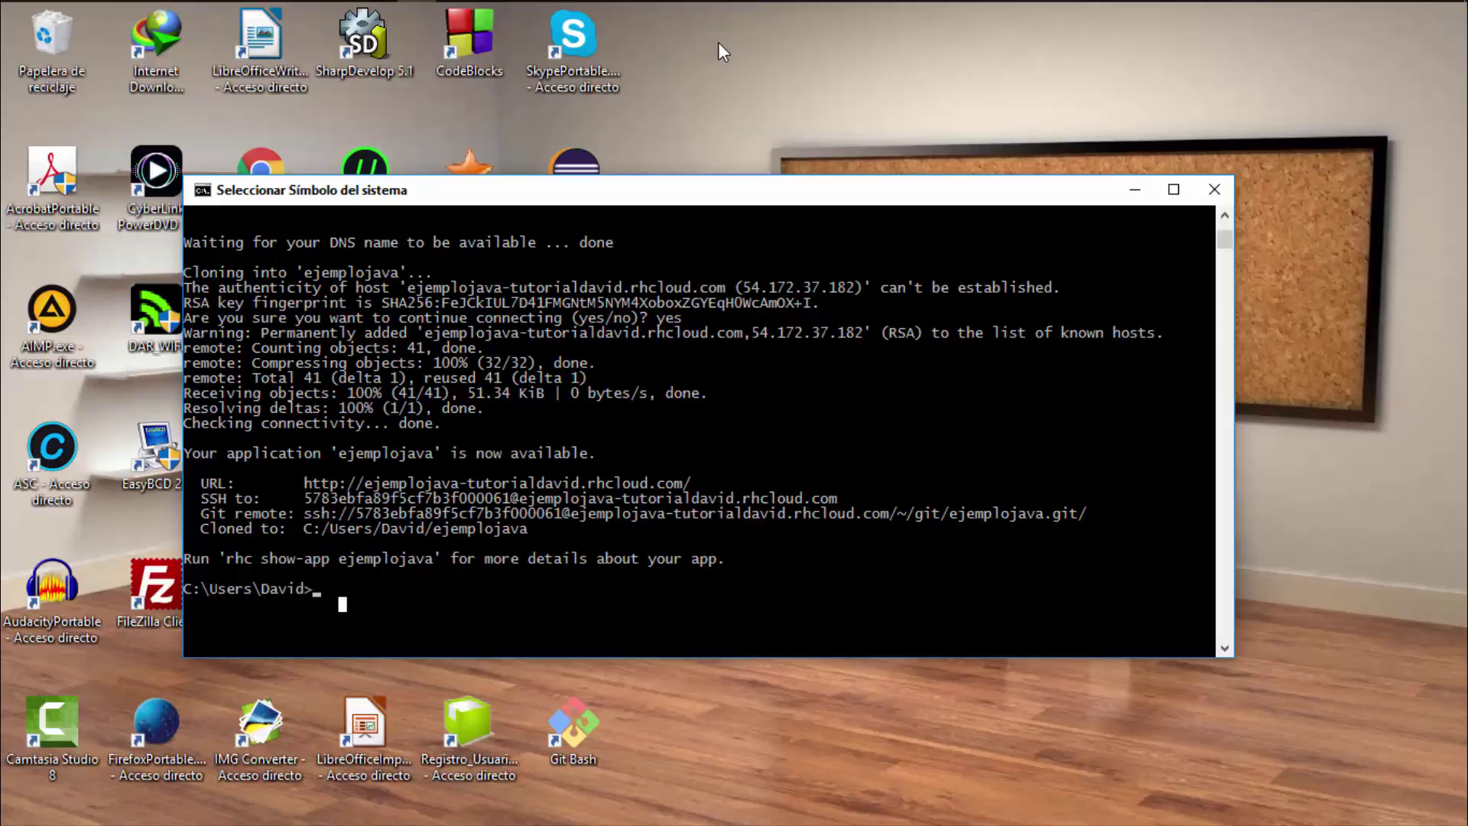
Bring NetBeans forward and choose Team > Git > Clone from the menu bar.
mouse_move(337, 17)
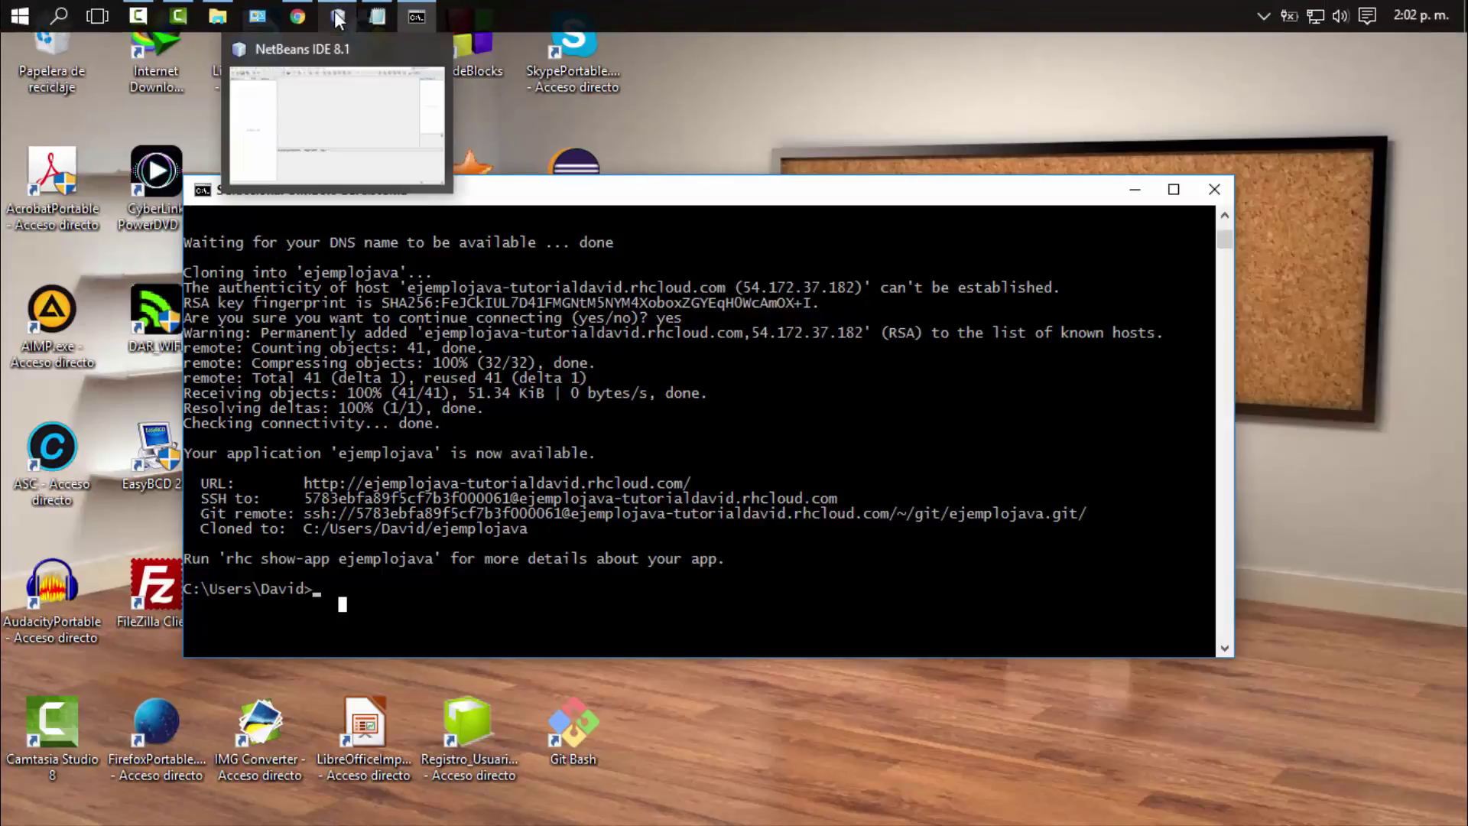
left_click(403, 113)
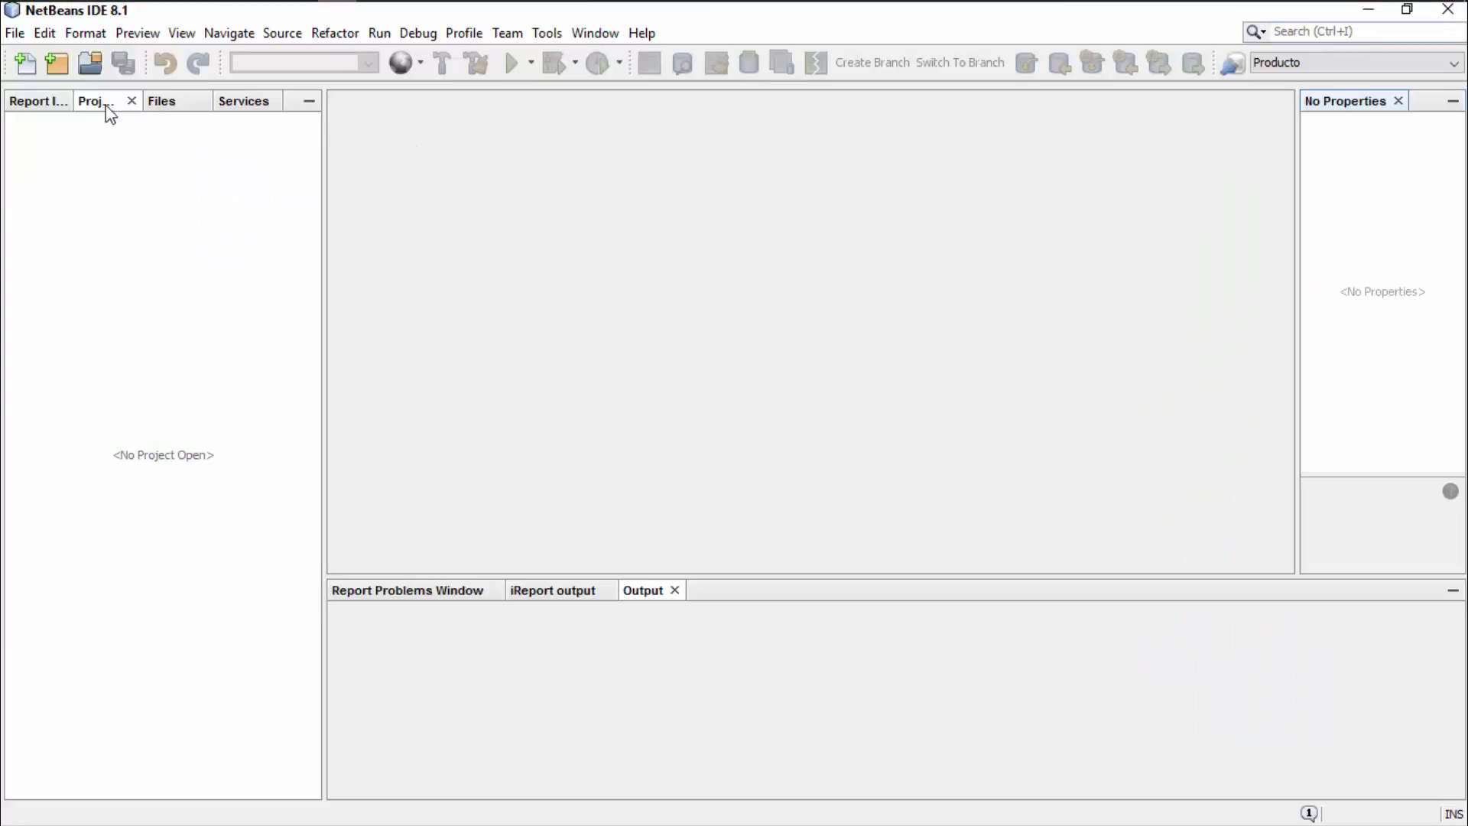
left_click(31, 107)
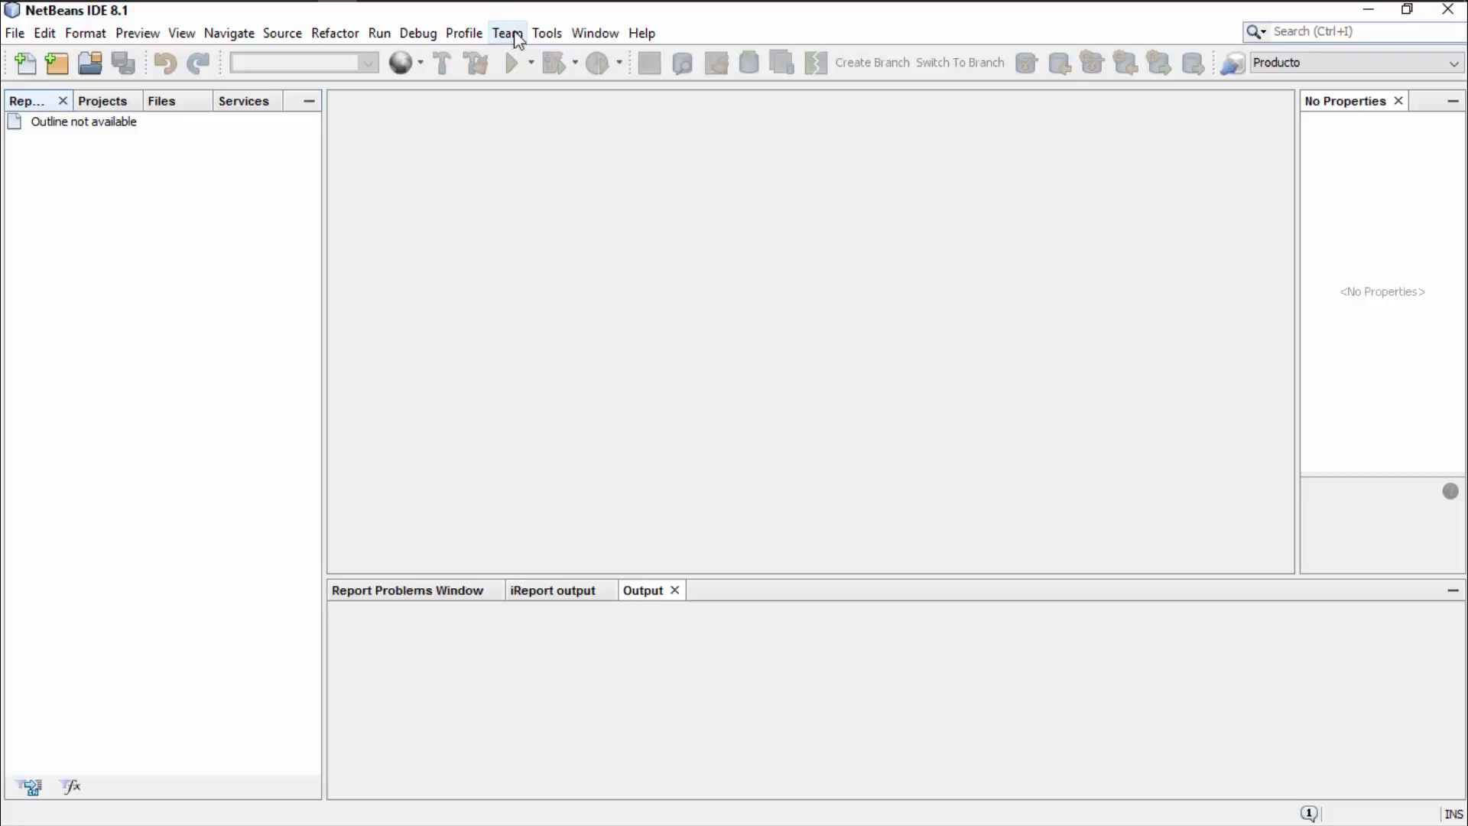
left_click(499, 36)
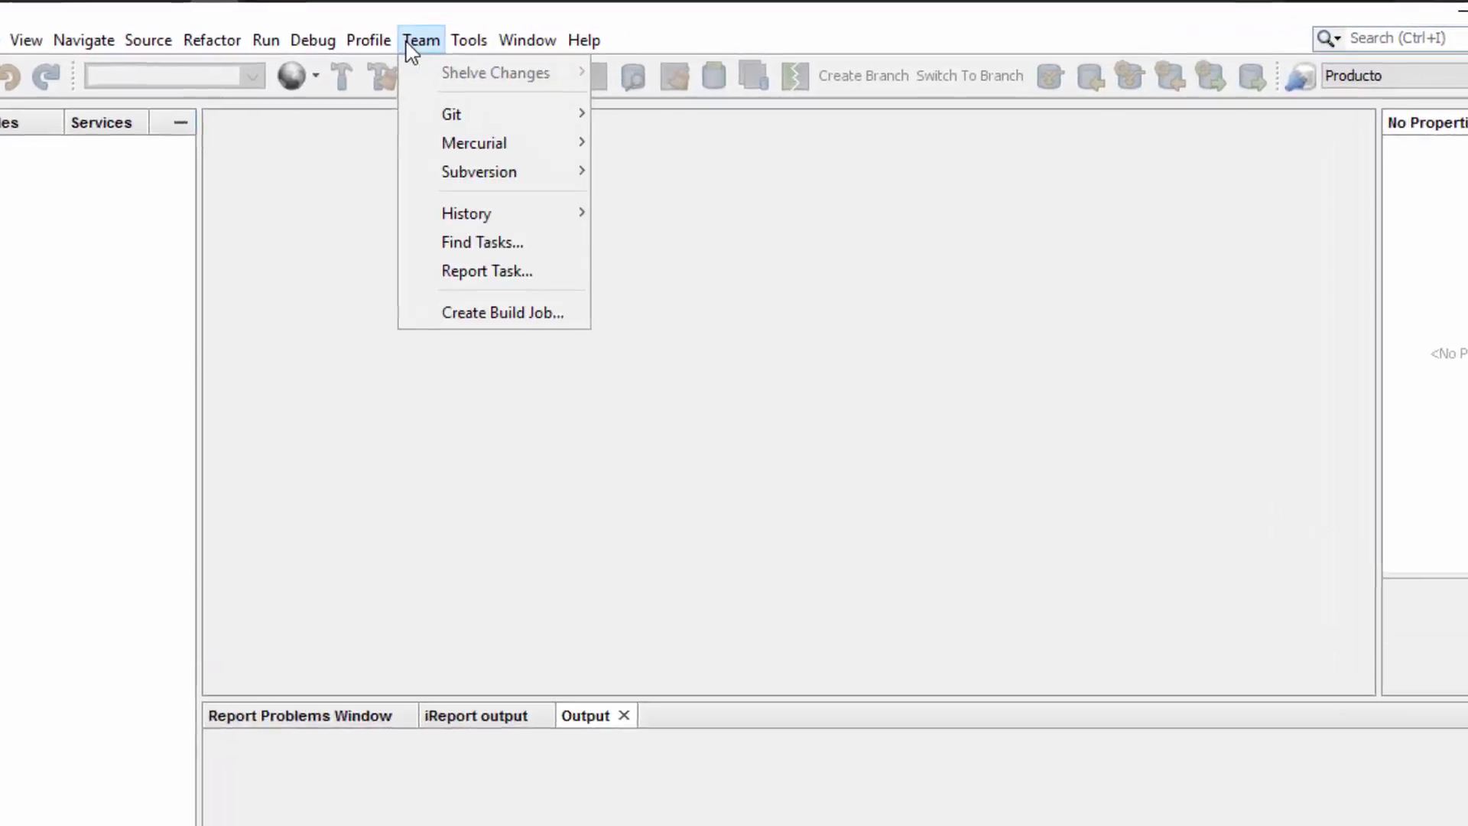
left_click(493, 120)
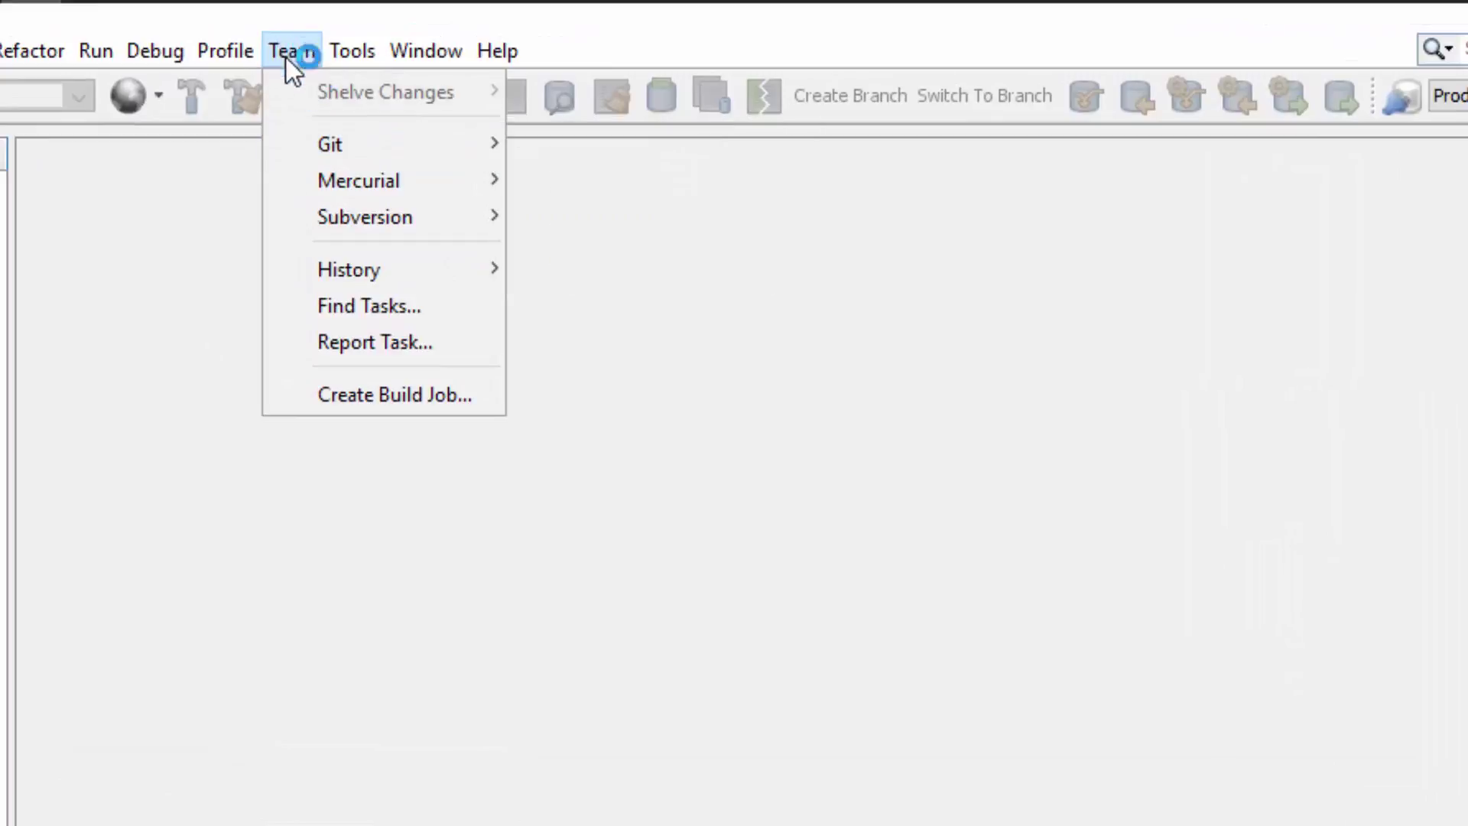
mouse_move(492, 143)
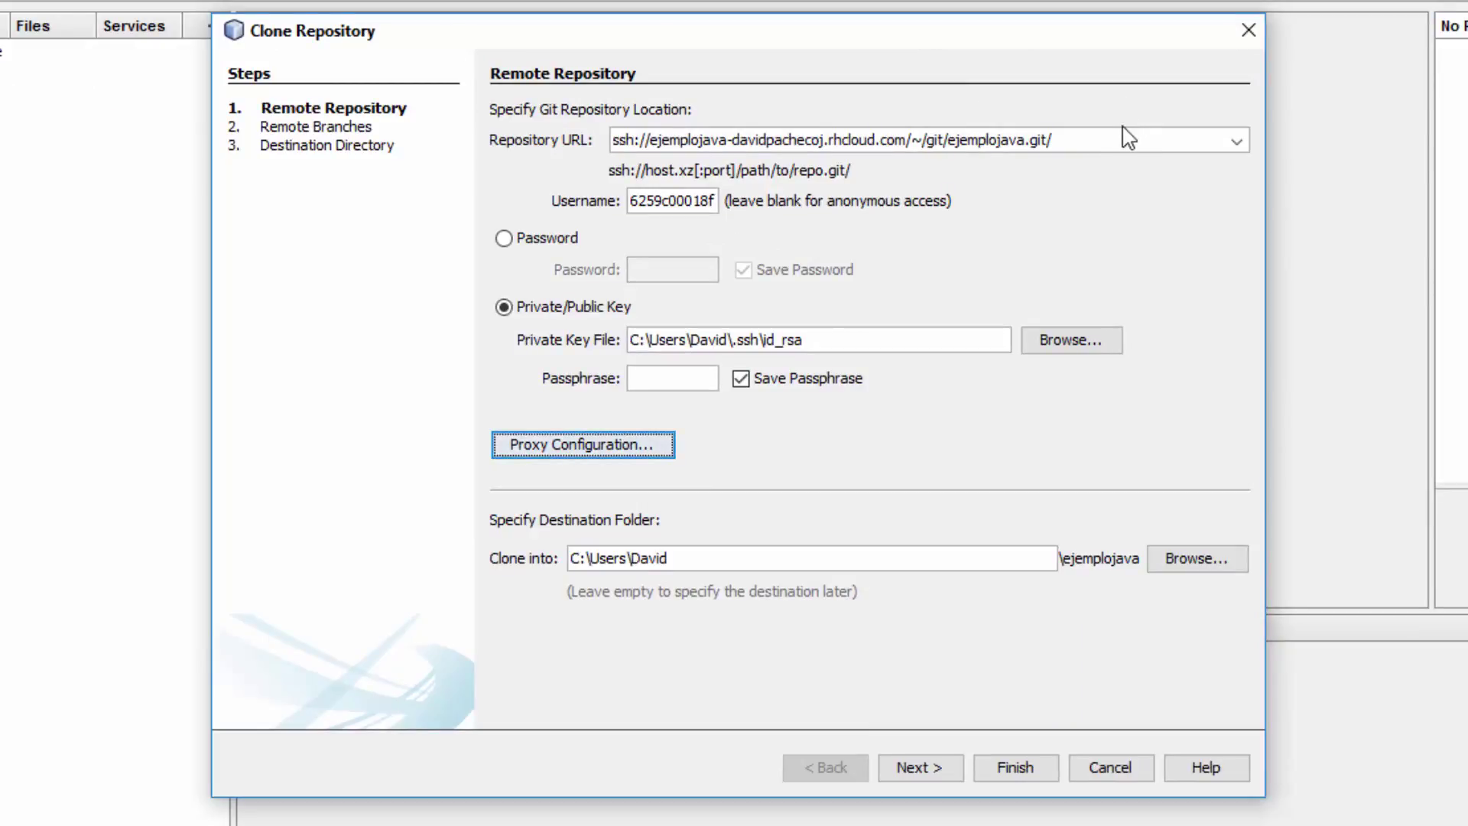
Clear the old Repository URL and Username values in the clone form.
left_click(1071, 143)
left_click_drag(1071, 143, 599, 141)
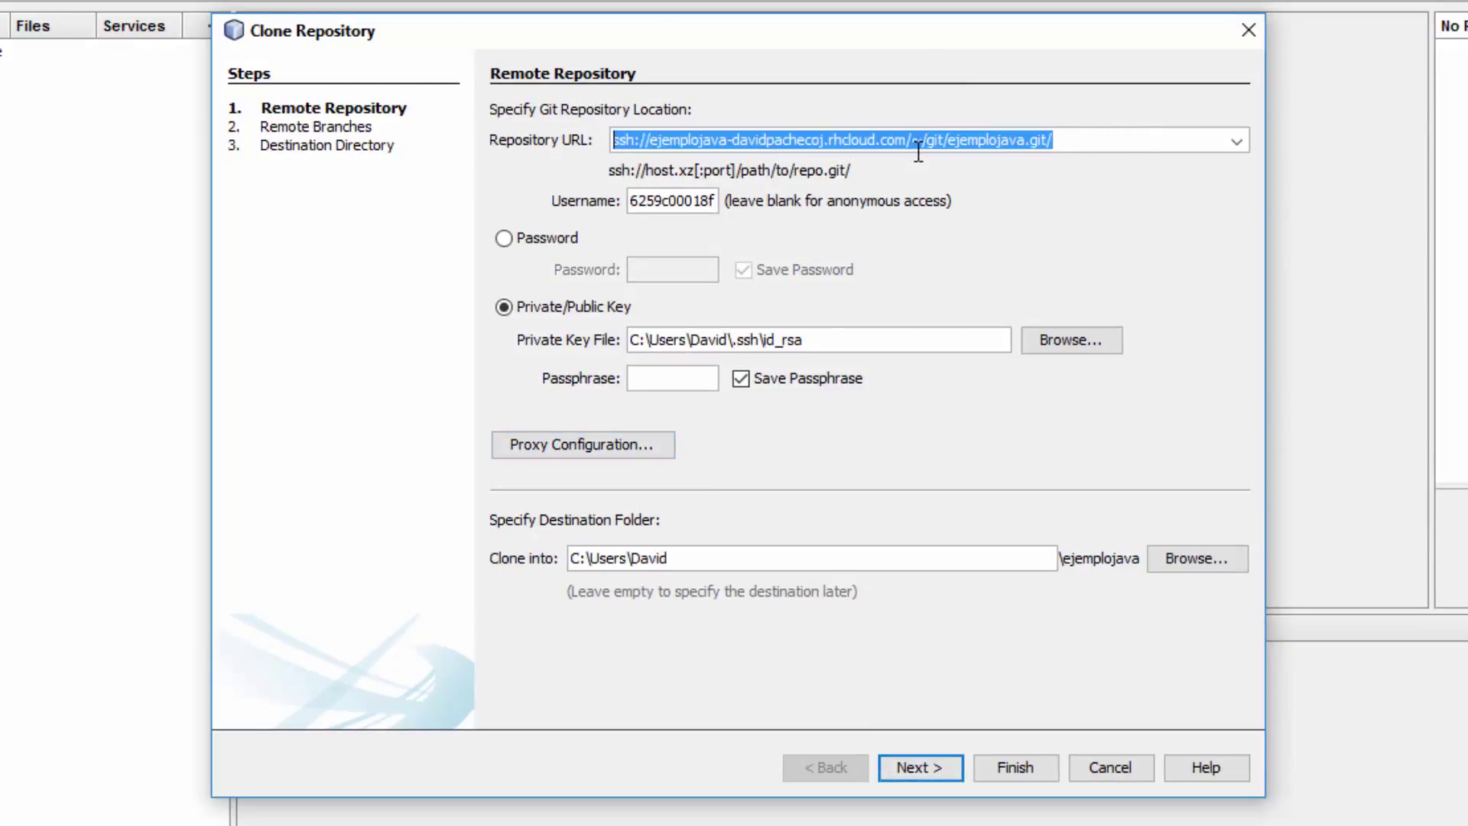
key("BackSpace")
left_click_drag(635, 200, 950, 223)
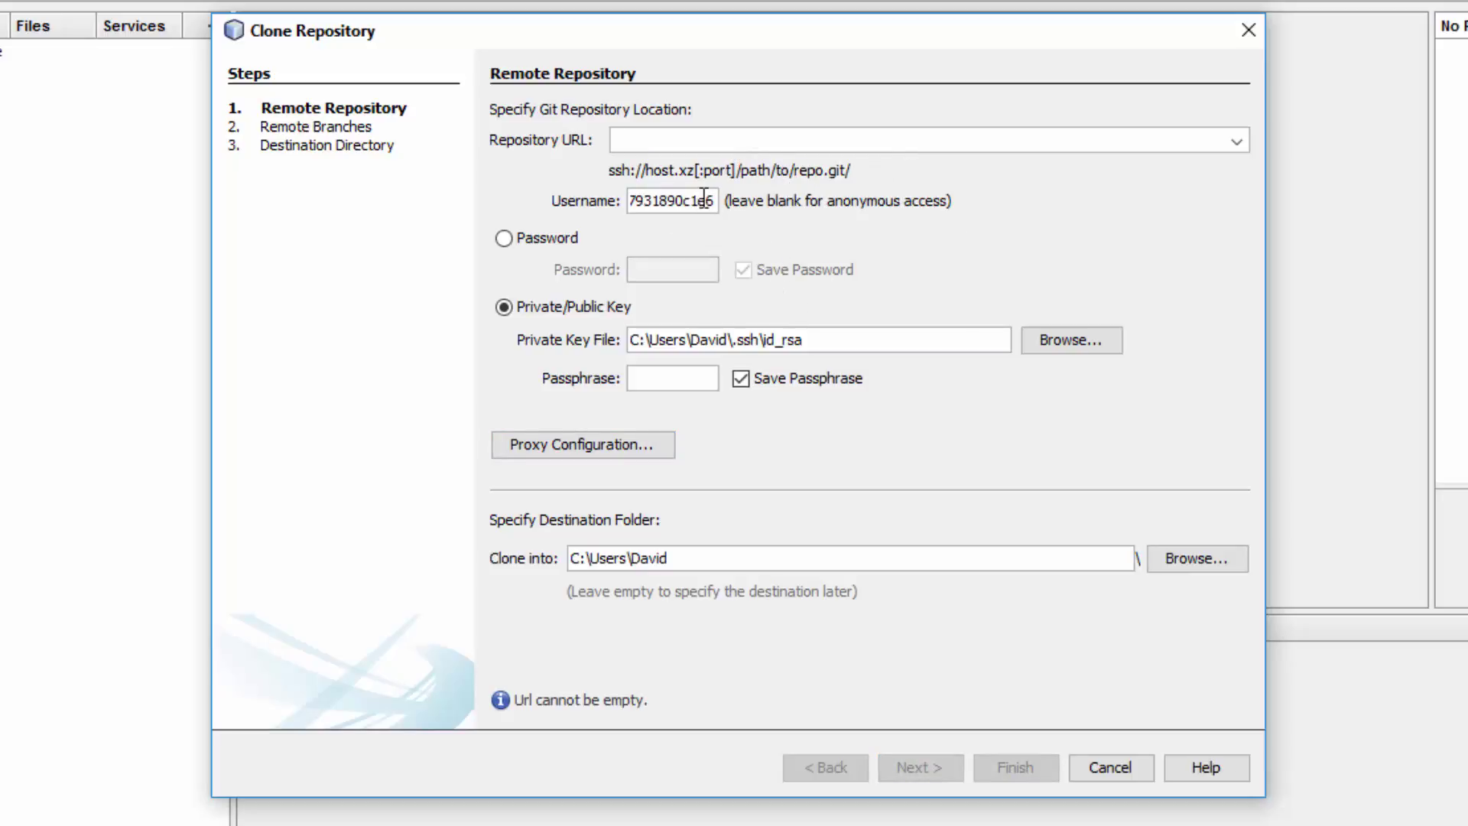
double_click(673, 200)
type("e6")
double_click(650, 201)
key("BackSpace")
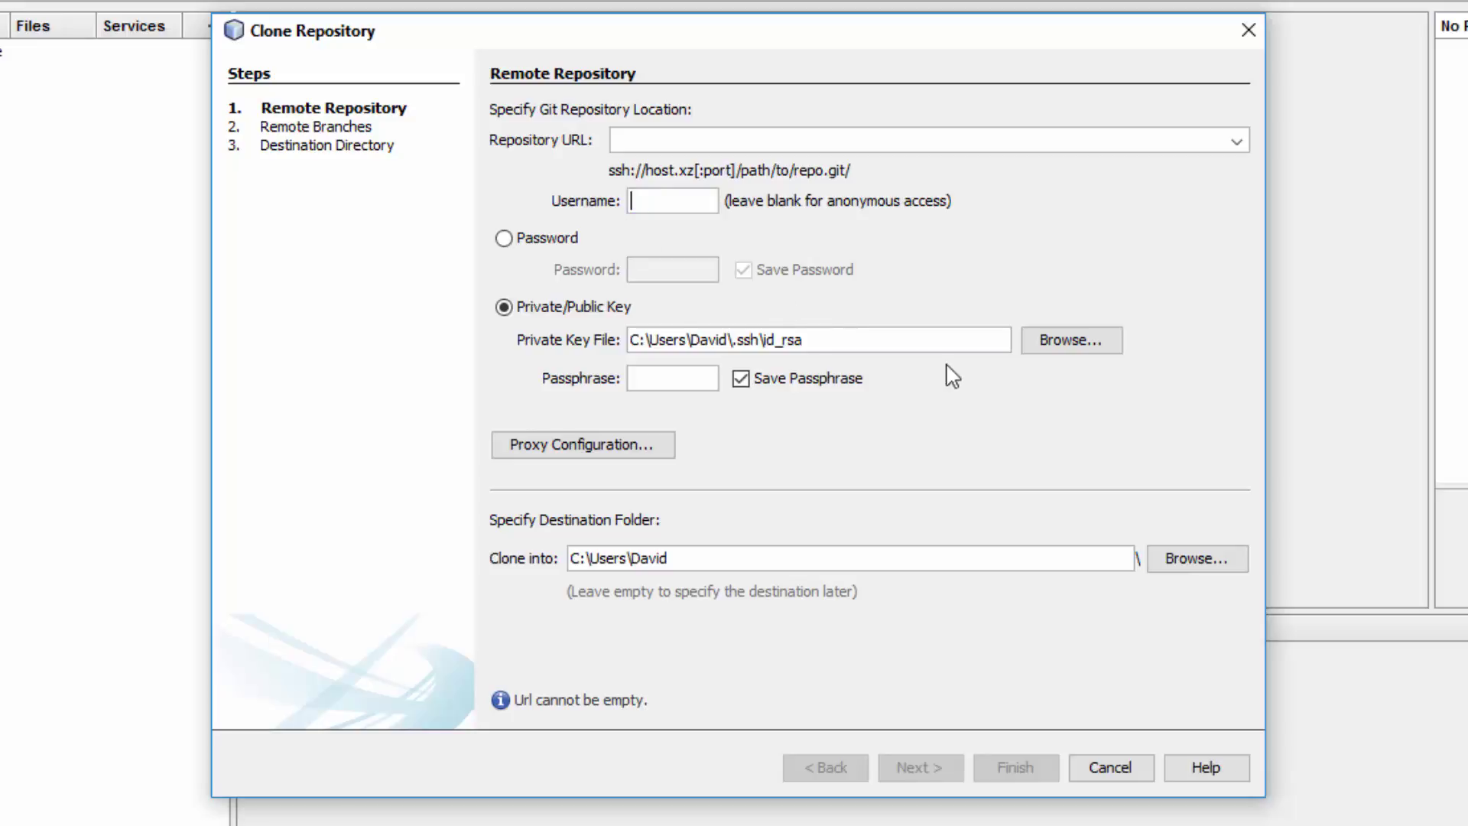
Clear the Private Key File path and switch authentication to Password.
left_click_drag(819, 340, 623, 352)
key("BackSpace")
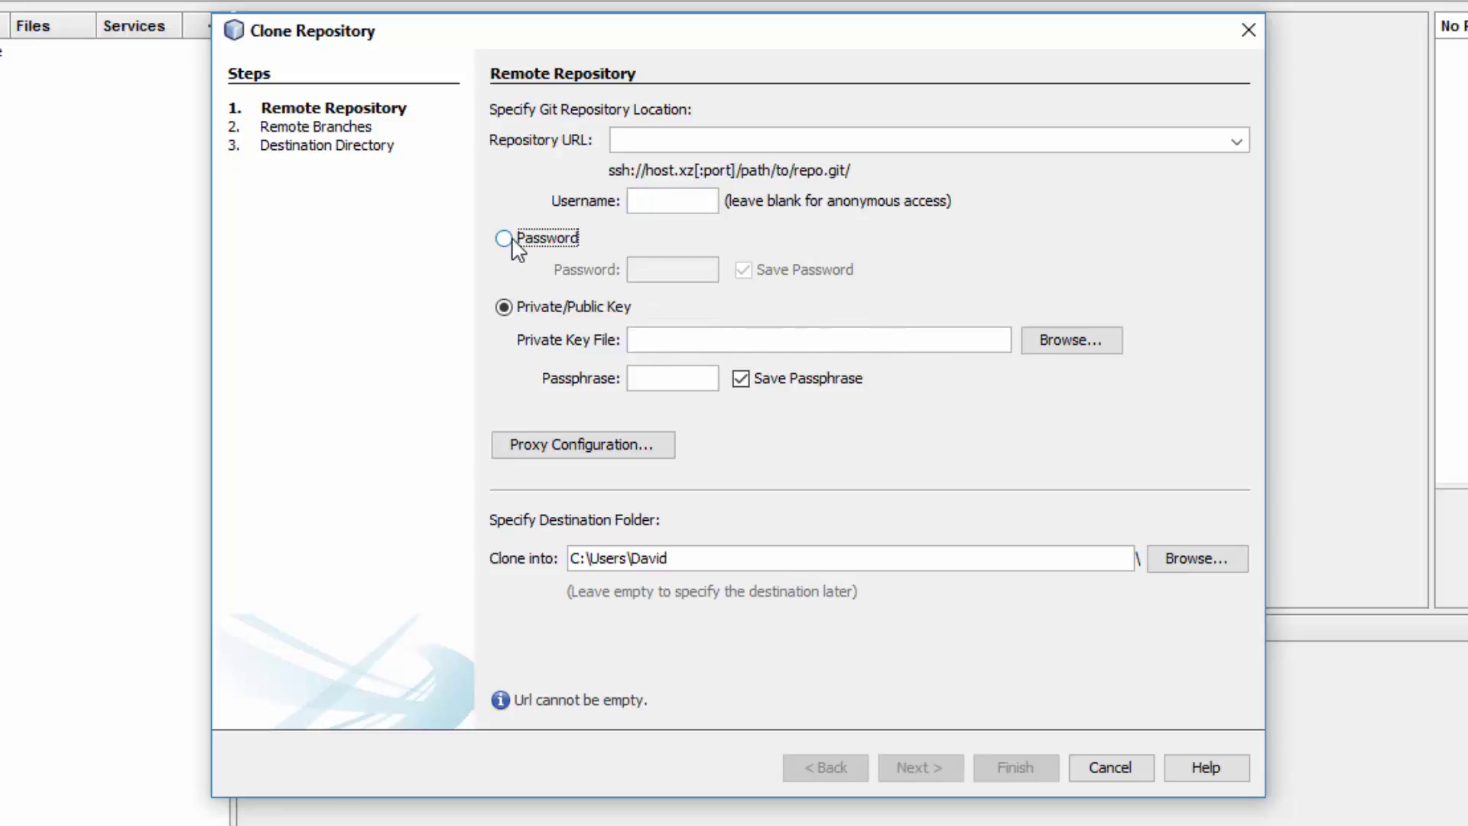
left_click(526, 237)
left_click(650, 137)
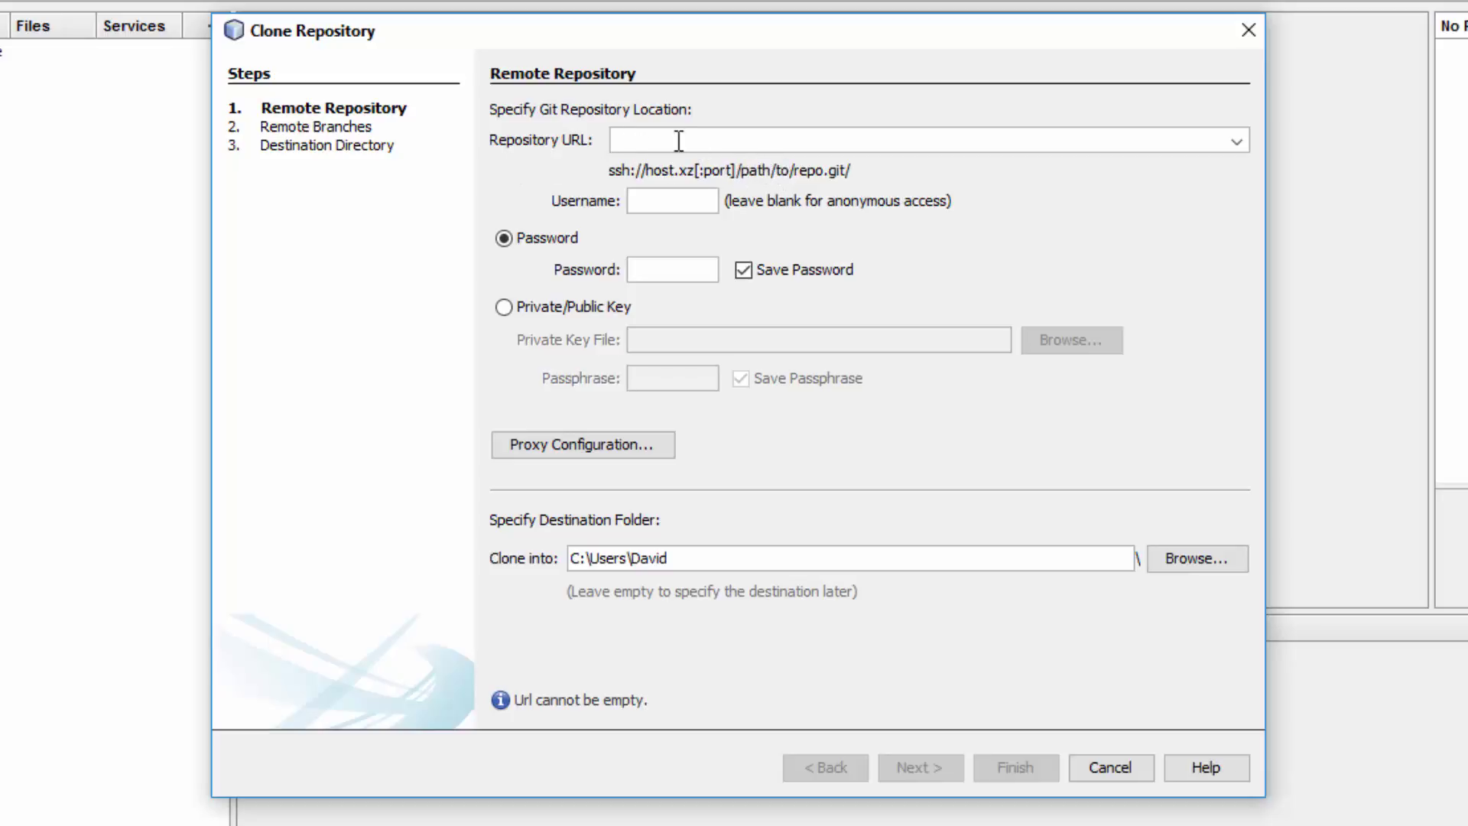
key("alt+Tab")
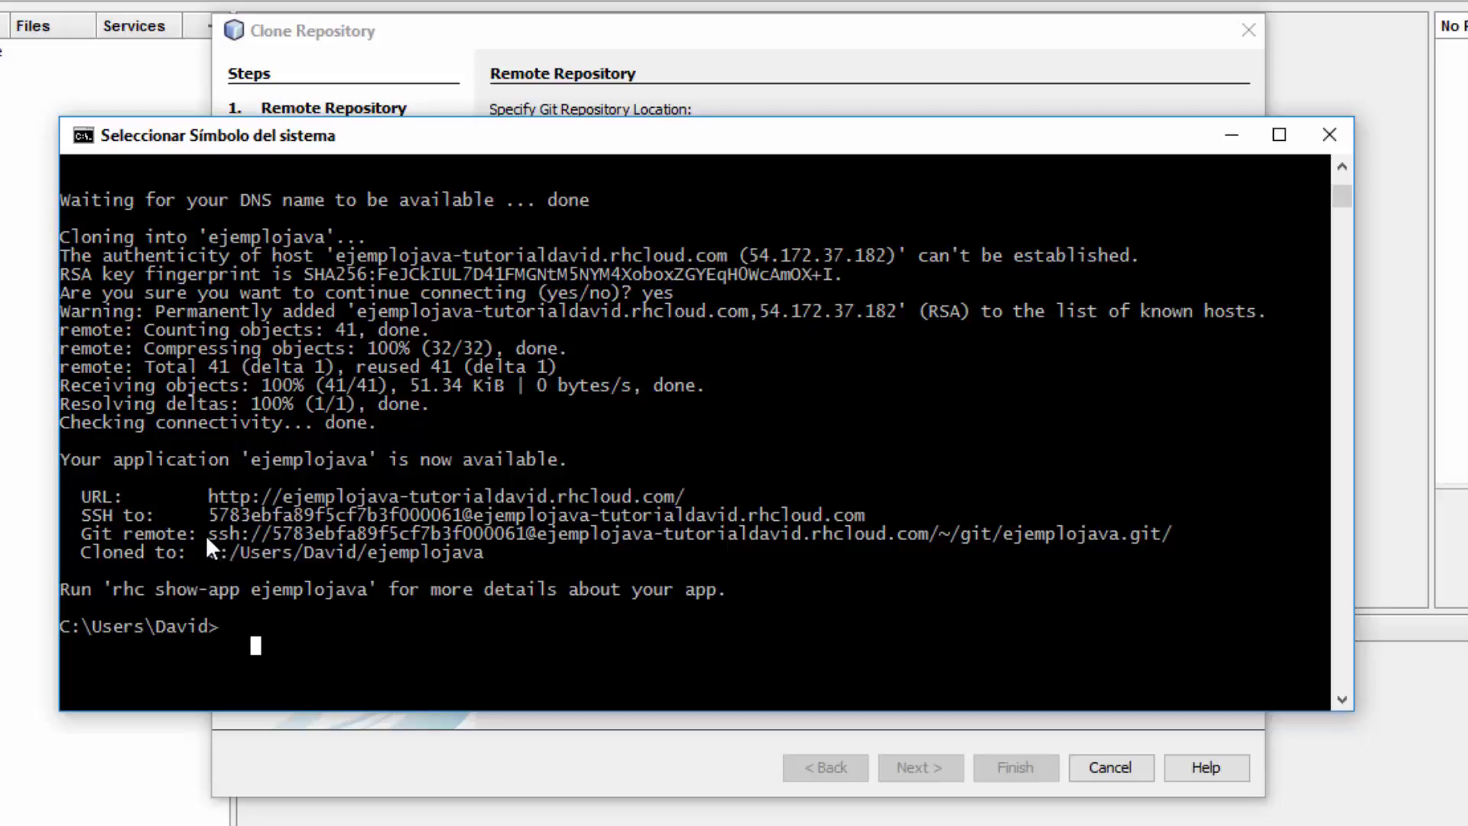
Copy ejemplojava's SSH Git remote URL from the console into the clone form's Repository URL.
left_click(183, 535)
left_click_drag(211, 533, 1173, 530)
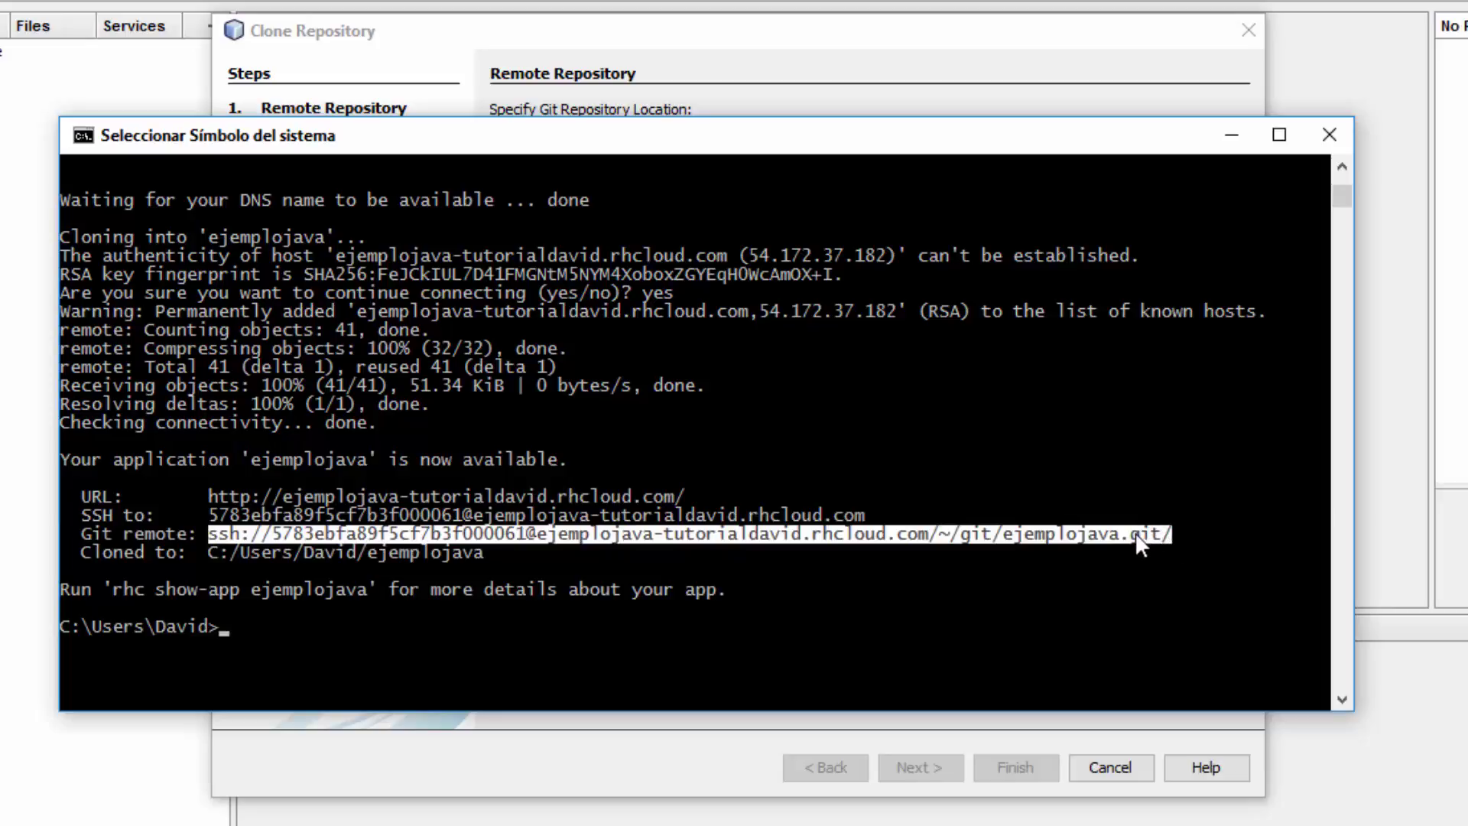
key("ctrl+c")
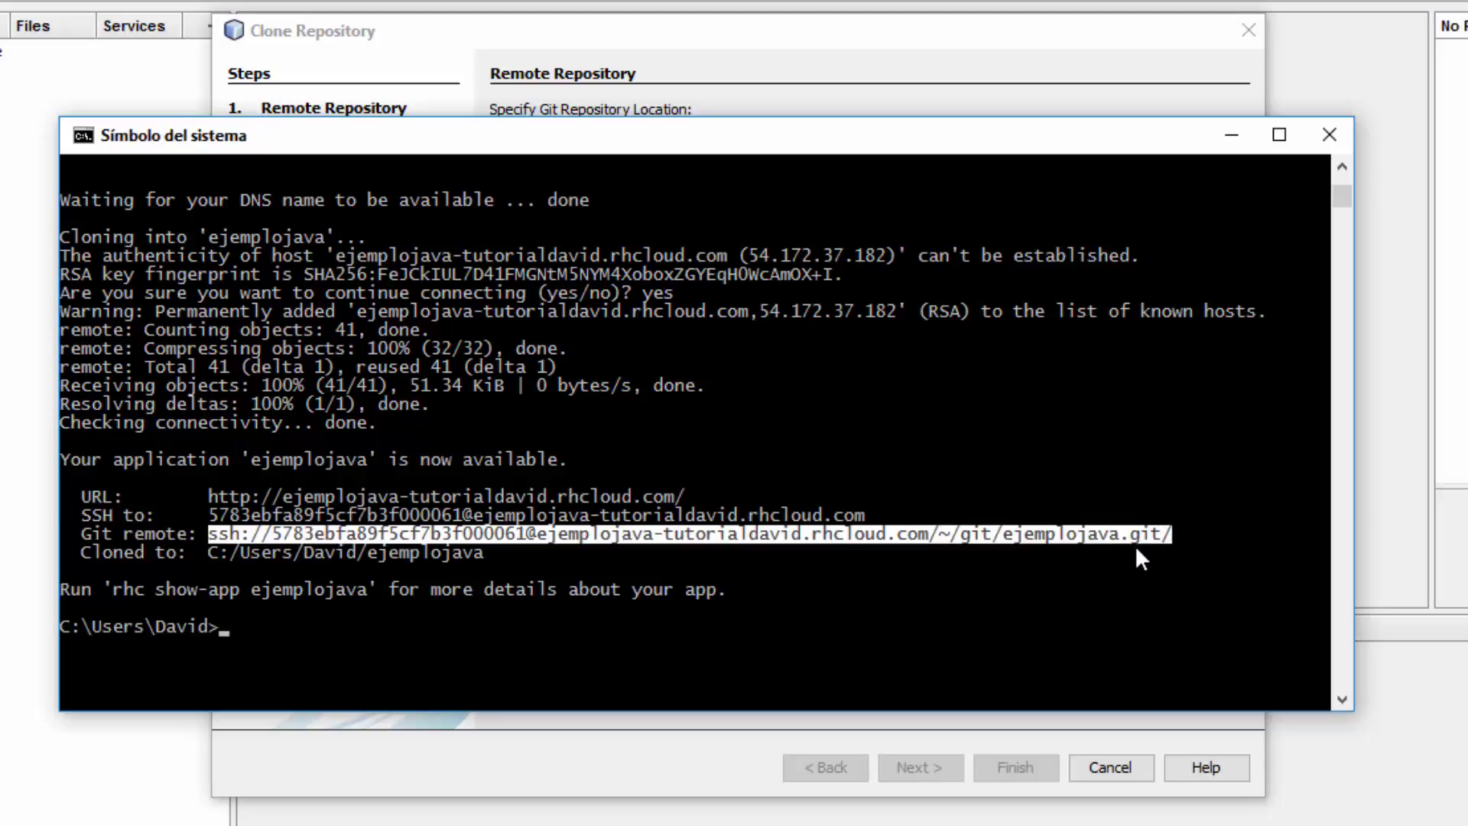
left_click(685, 74)
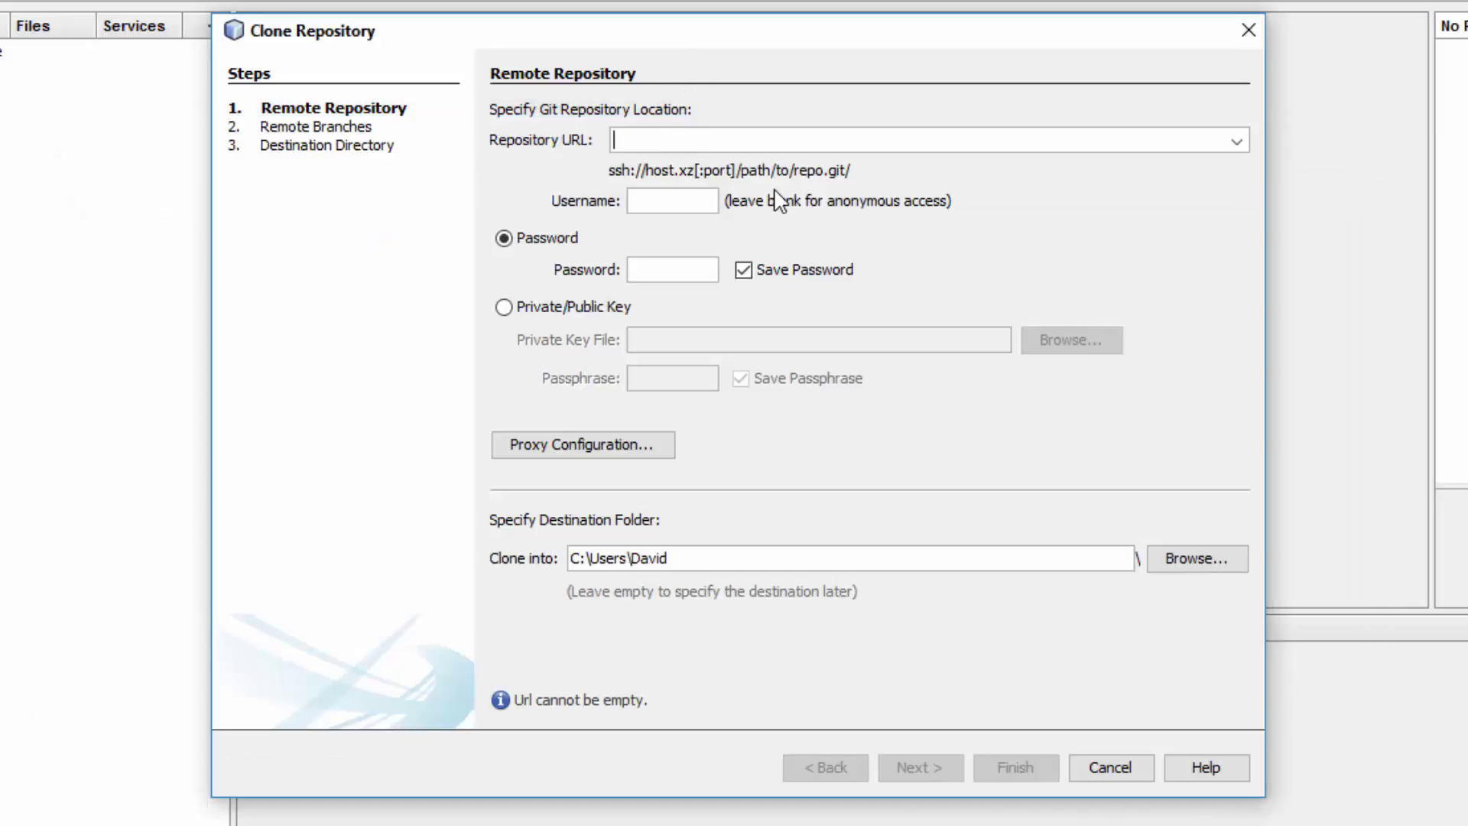
key("ctrl+v")
left_click_drag(868, 136, 608, 140)
Copy the Source Code SSH URL from ejemplojava's OpenShift Online page to verify the clone address.
left_click(1023, 140)
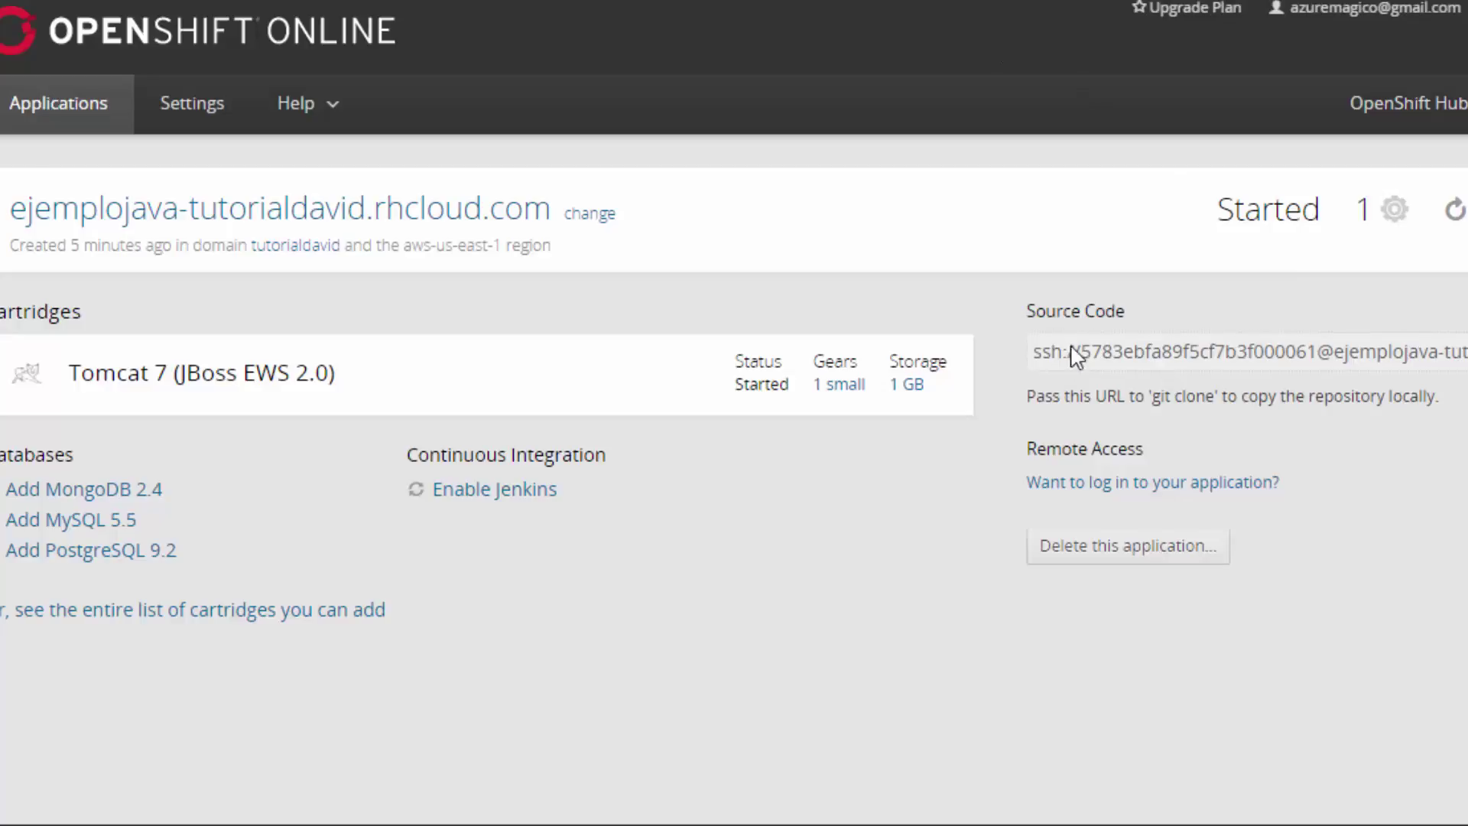
left_click(1365, 351)
left_click(1339, 359)
right_click(1329, 363)
left_click(1276, 381)
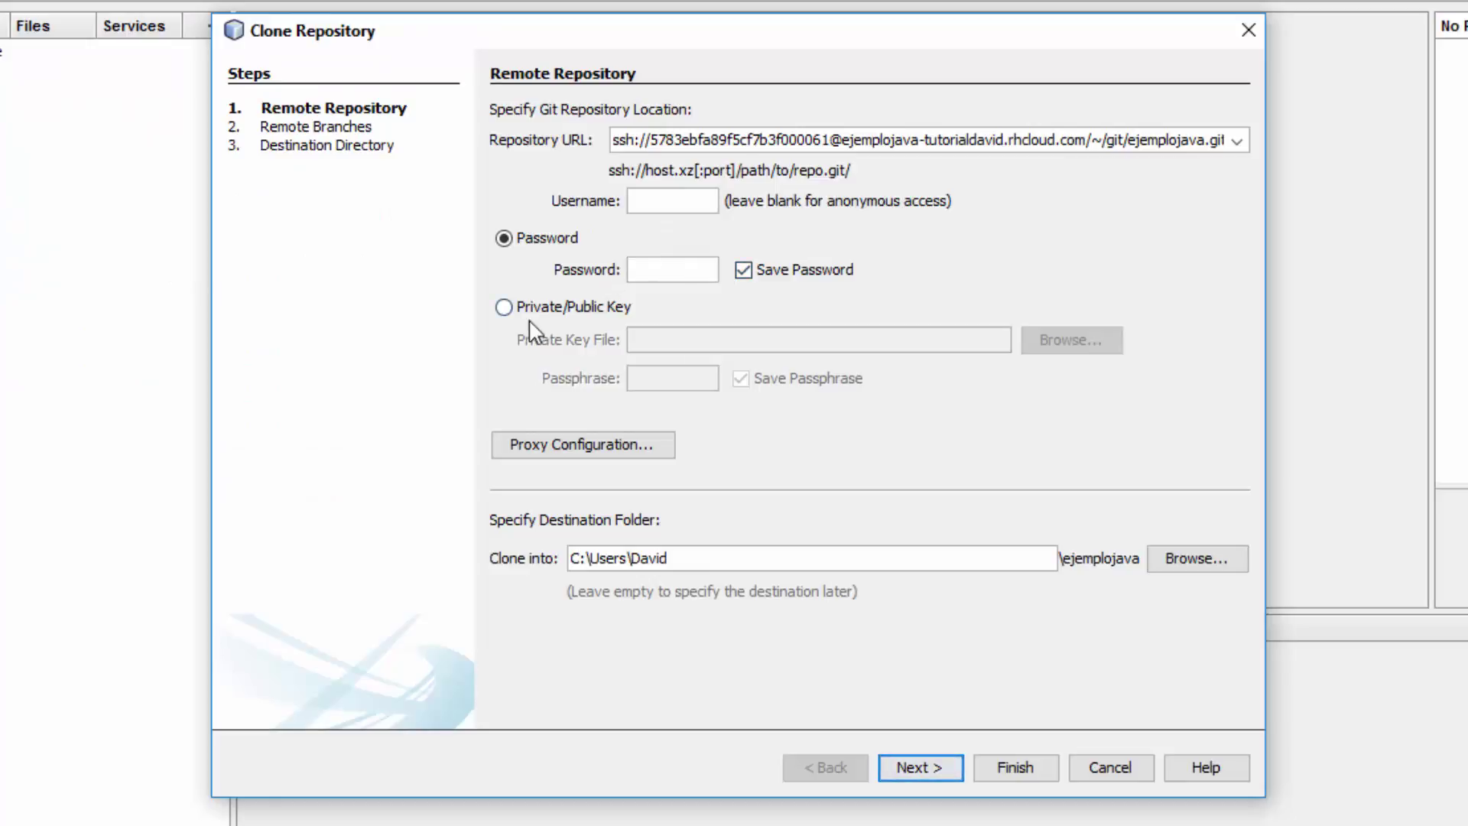
Use Private/Public Key authentication with C:\Users\<user>\.ssh\id_rsa as the private key file.
left_click(506, 309)
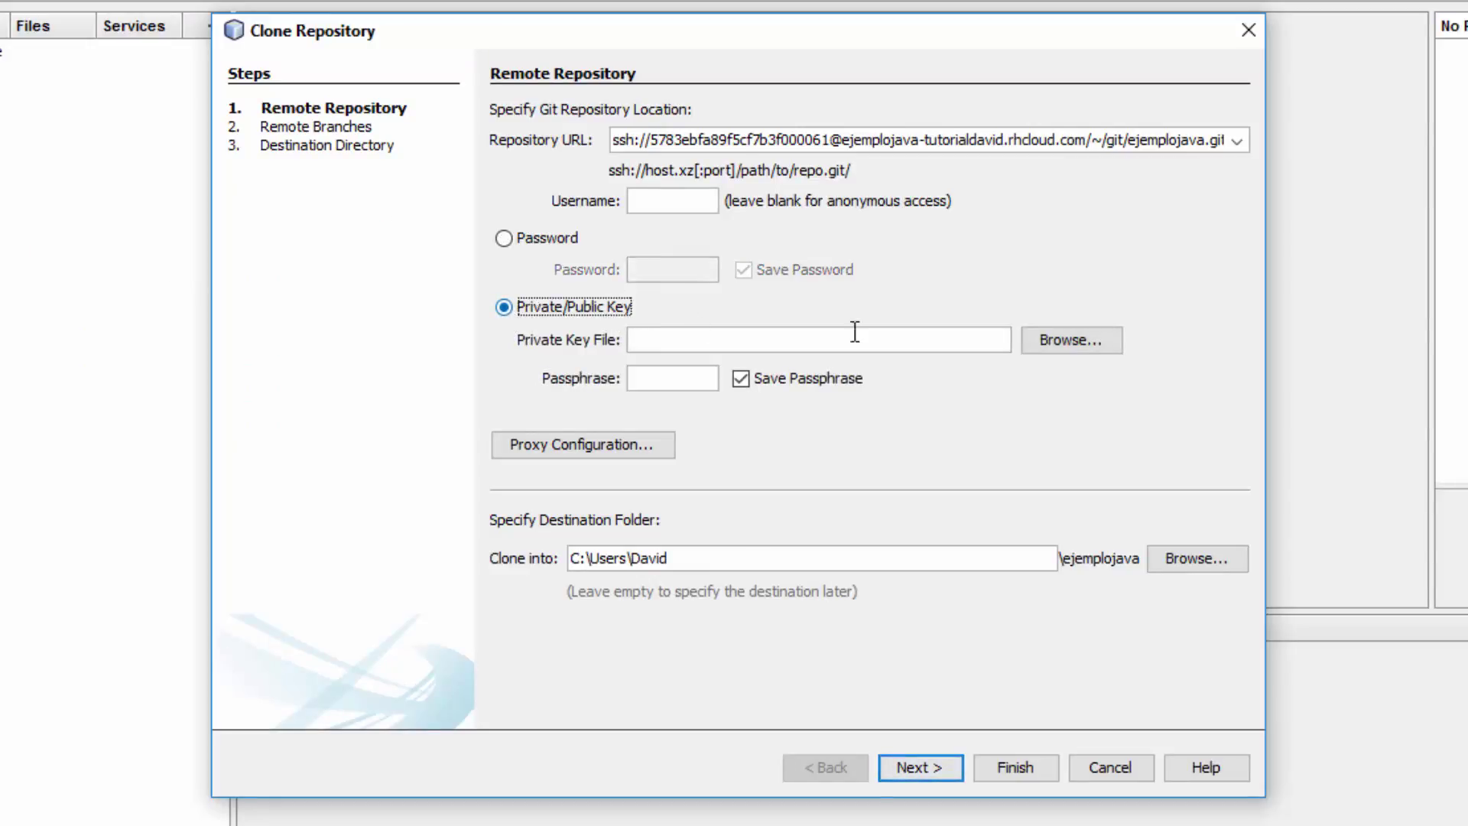
left_click(1084, 342)
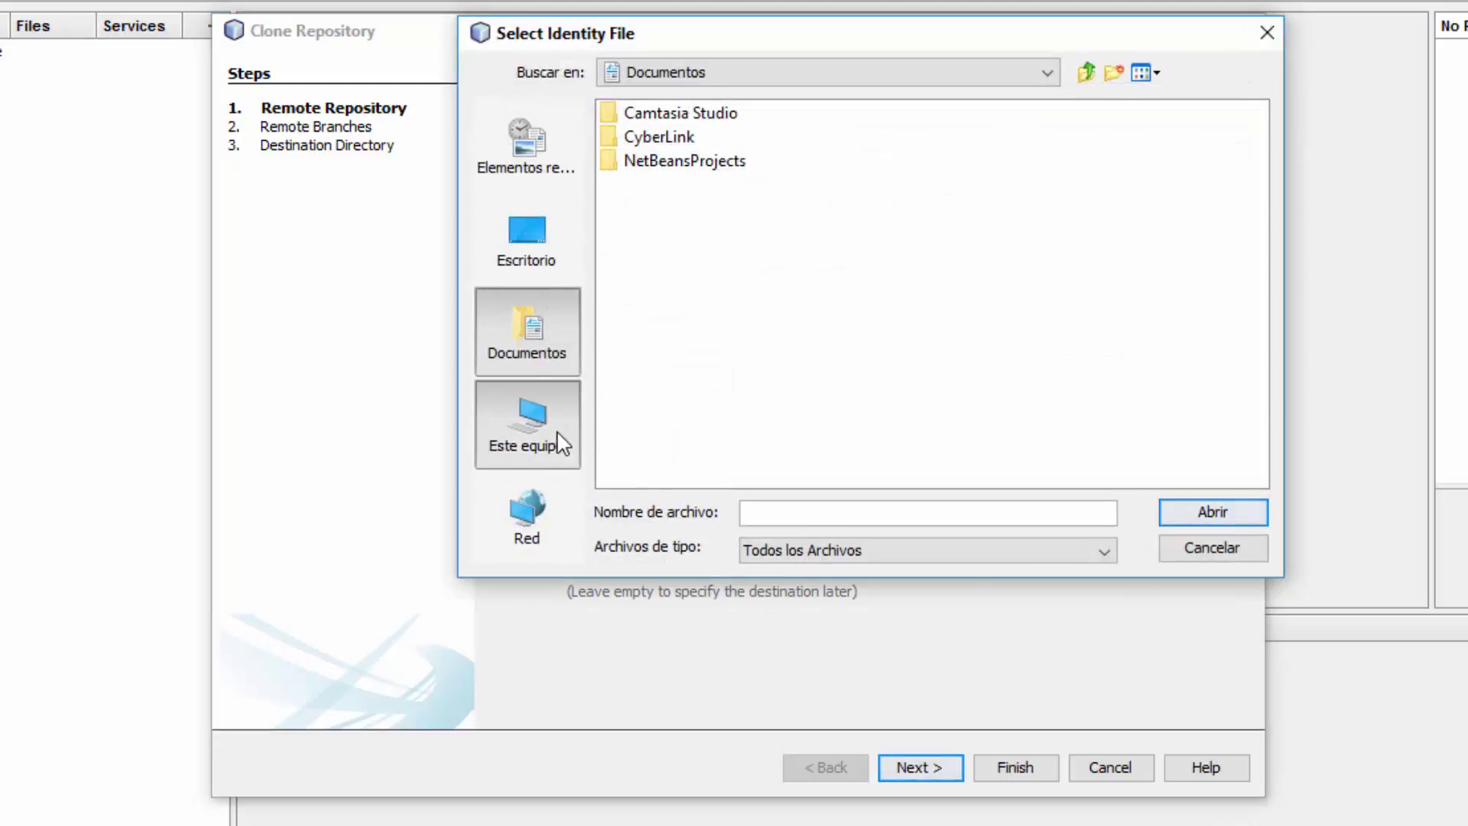
left_click(562, 443)
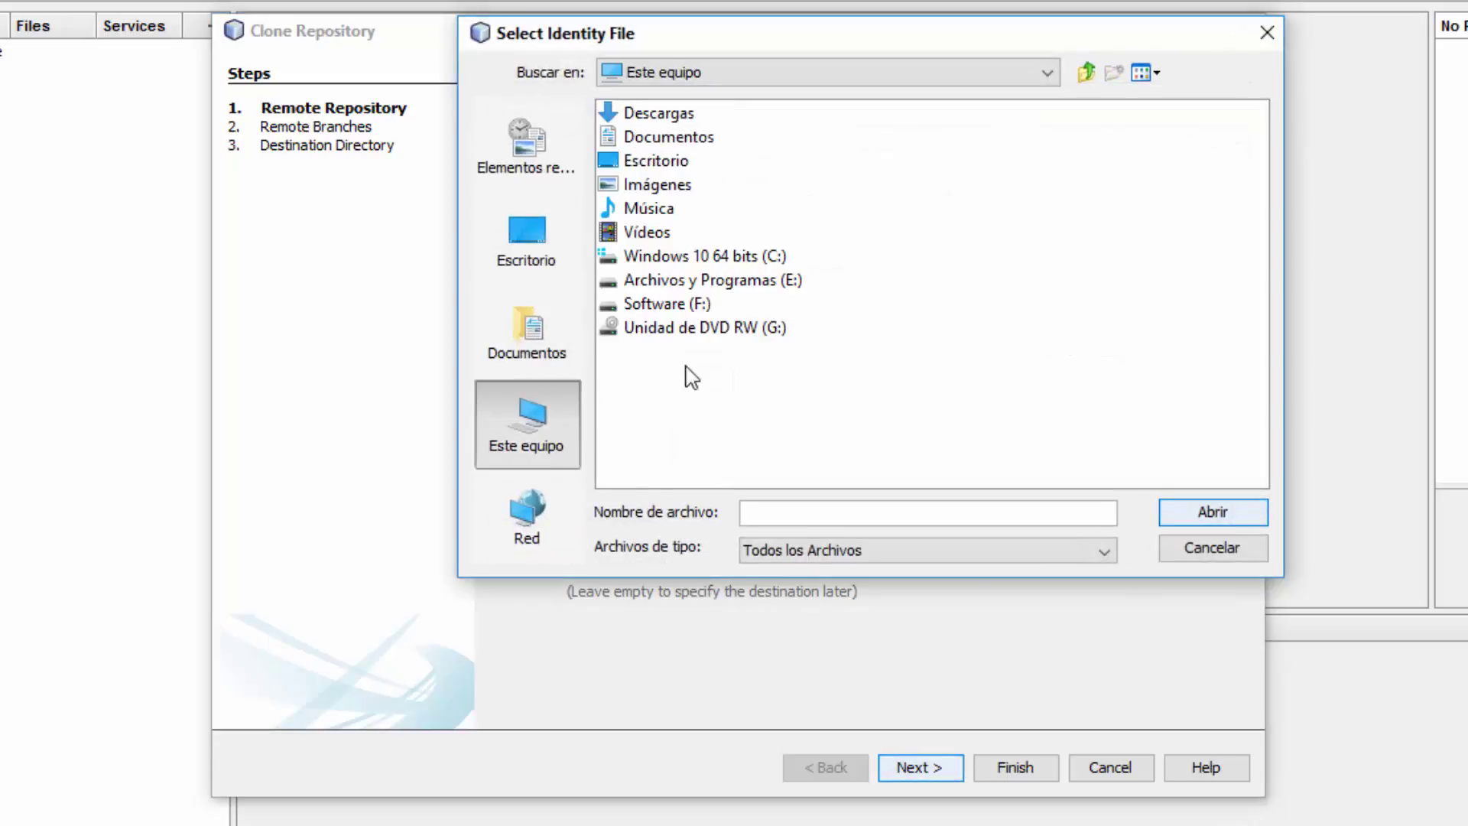
left_click(769, 258)
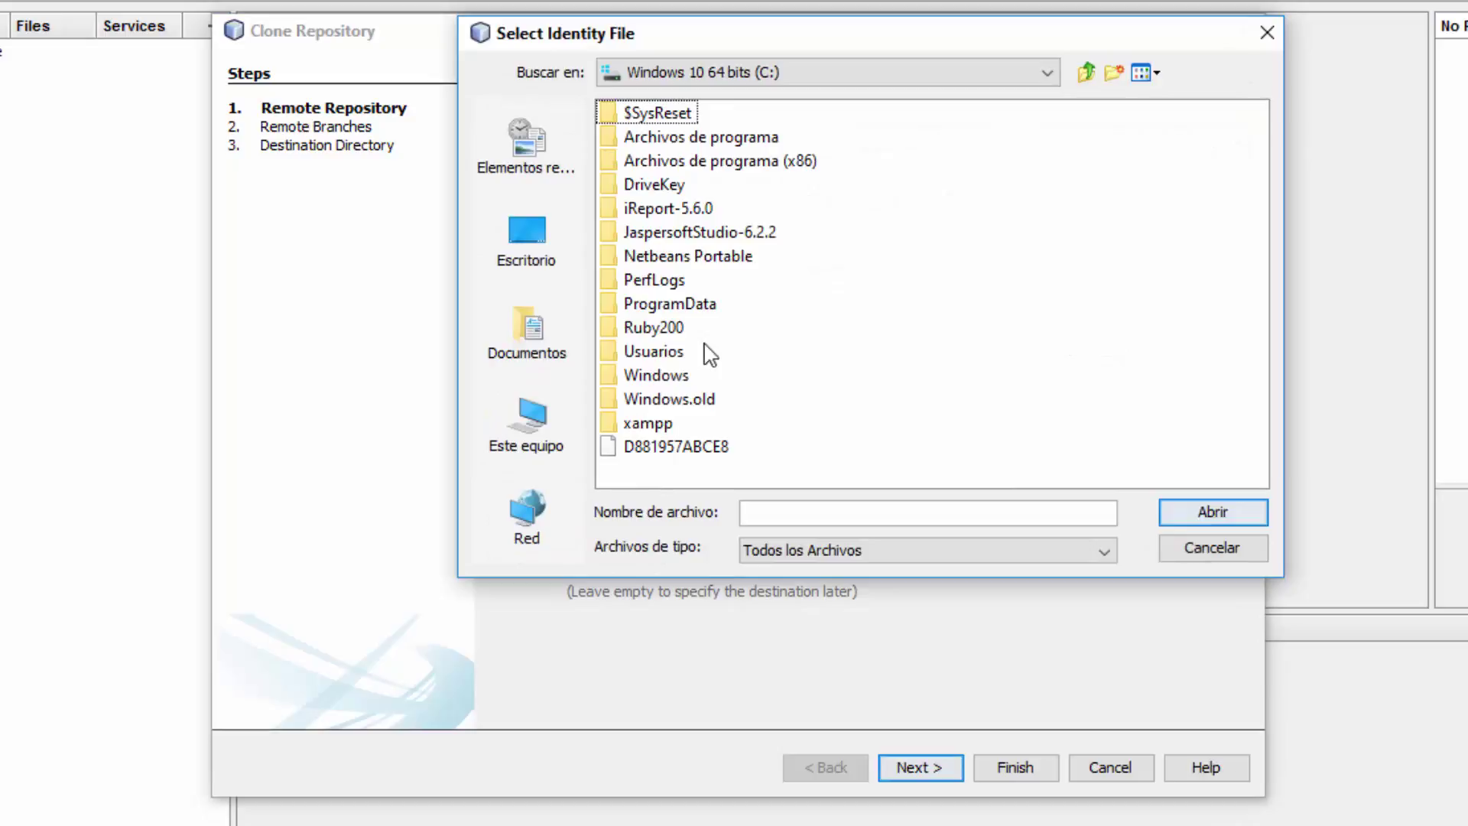
double_click(663, 357)
left_click(638, 142)
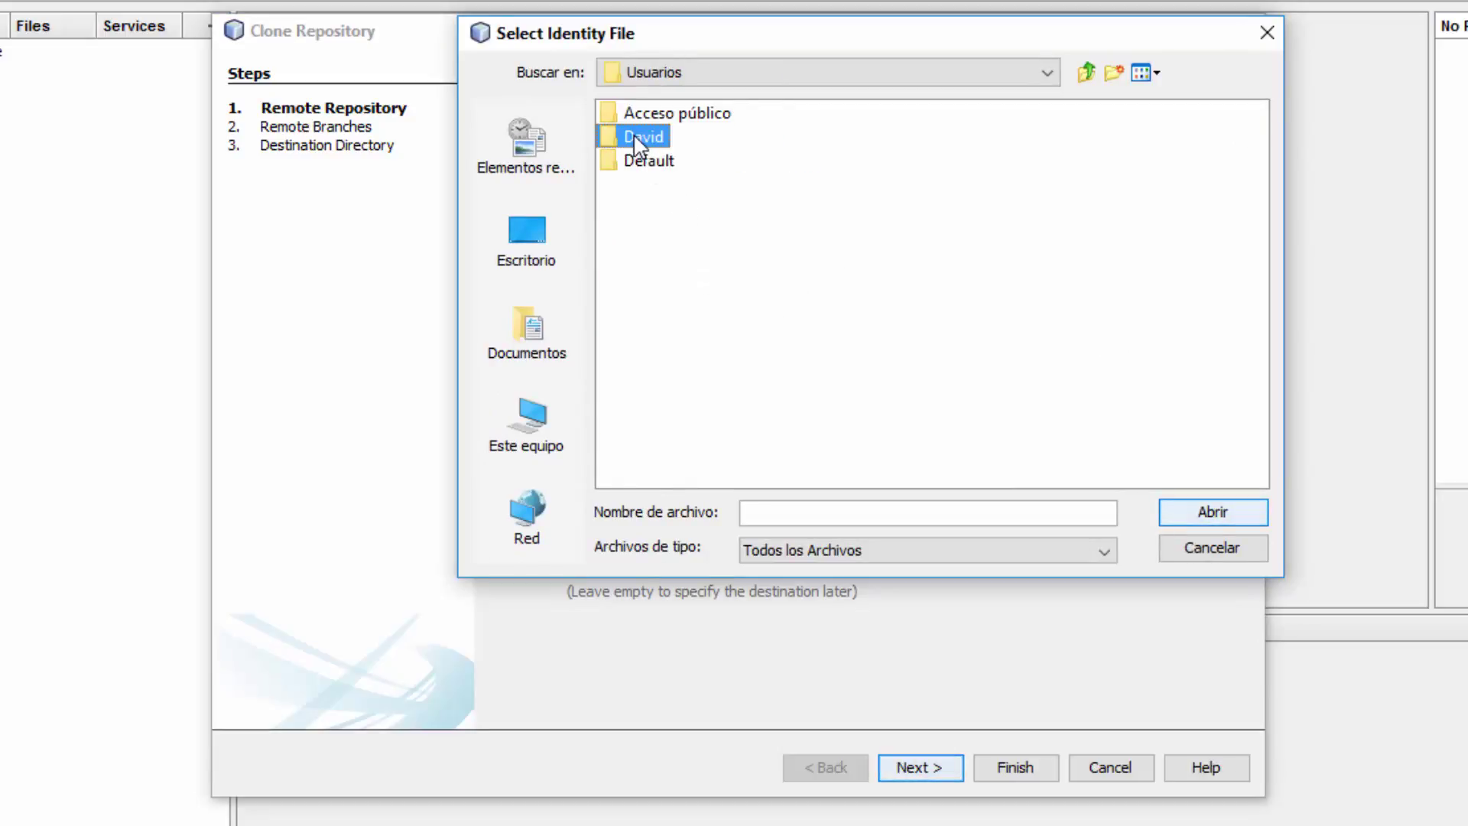
double_click(639, 141)
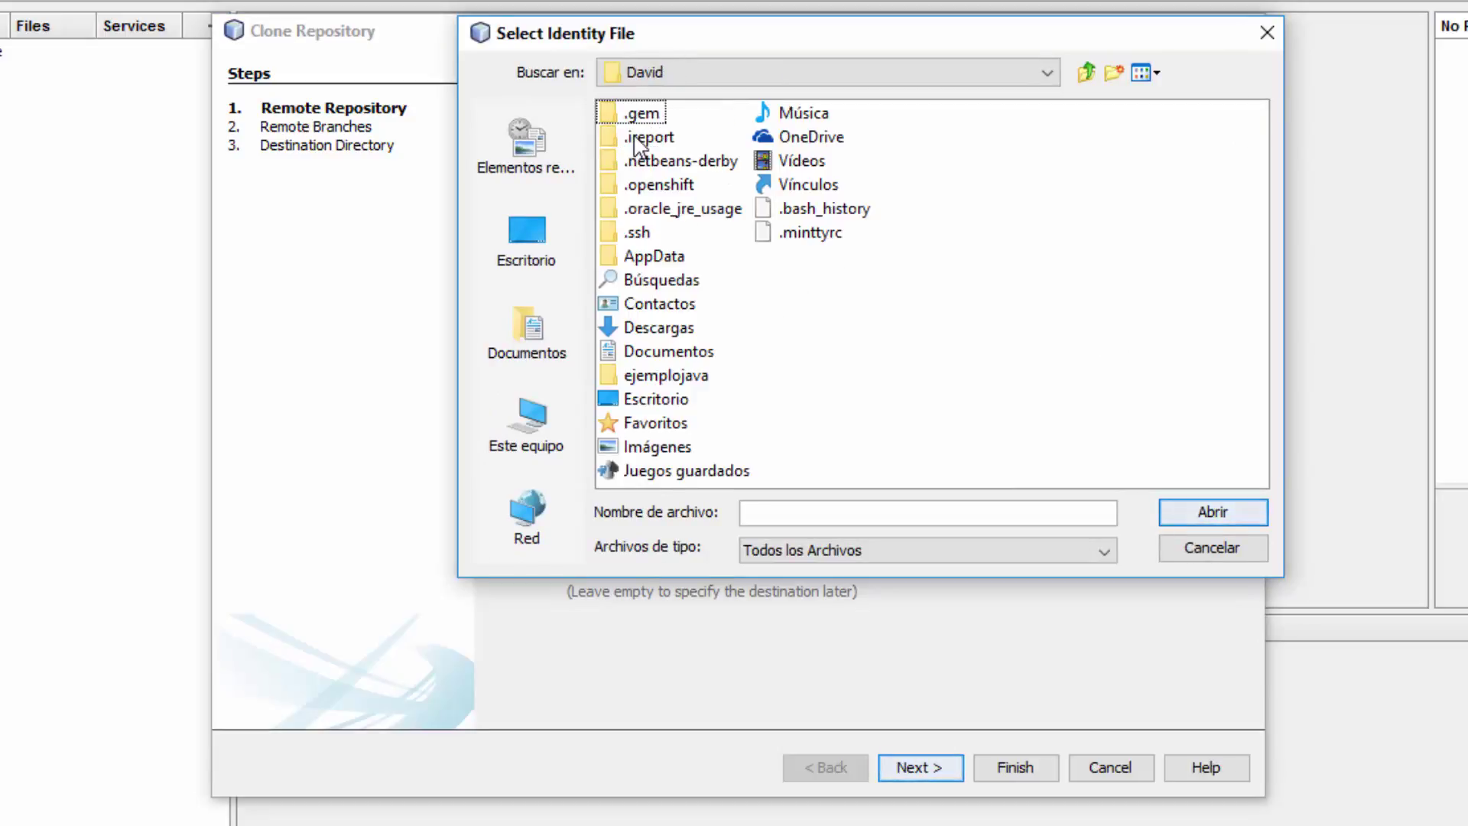
double_click(638, 233)
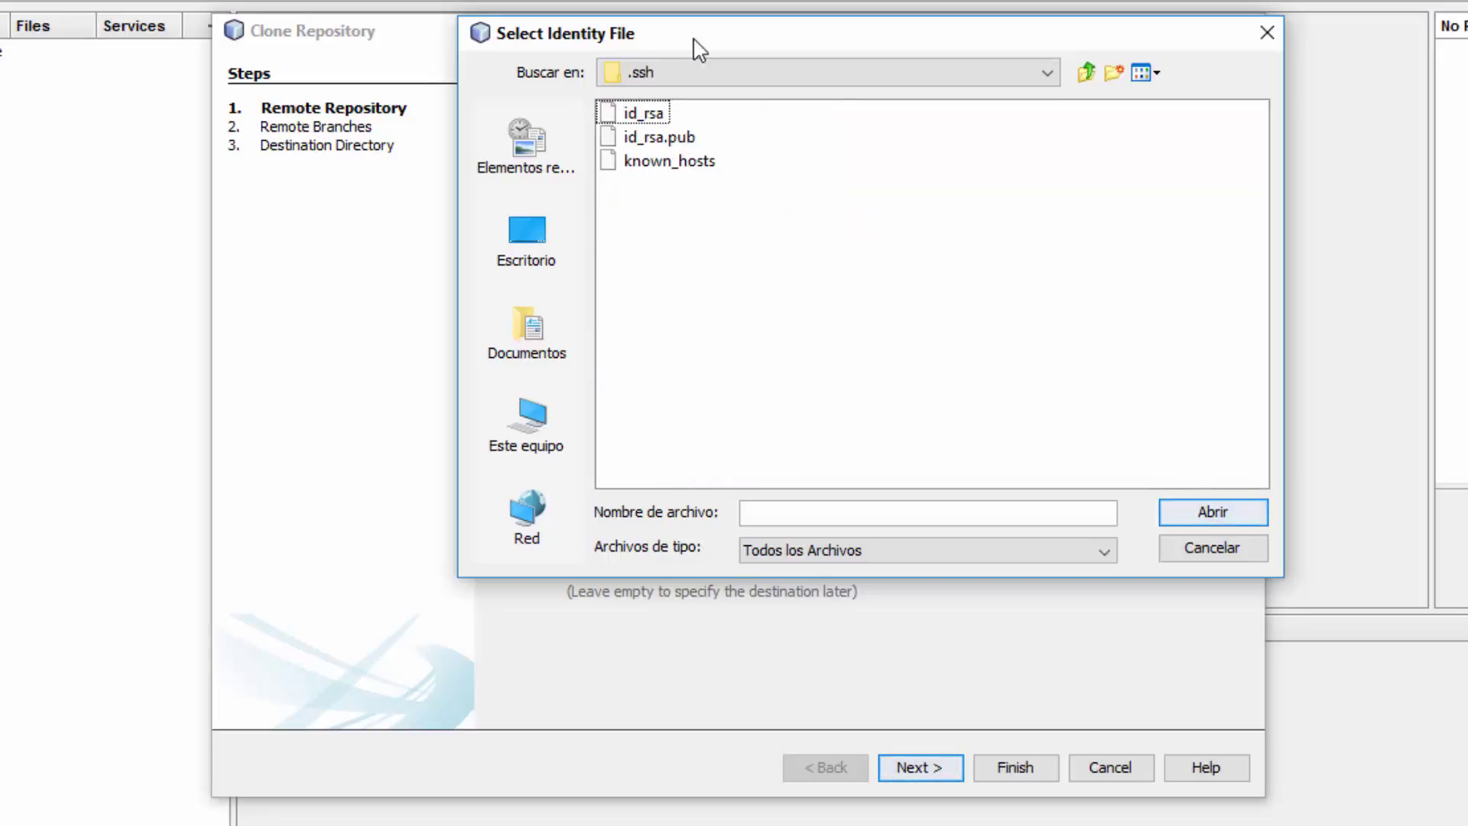
left_click(649, 119)
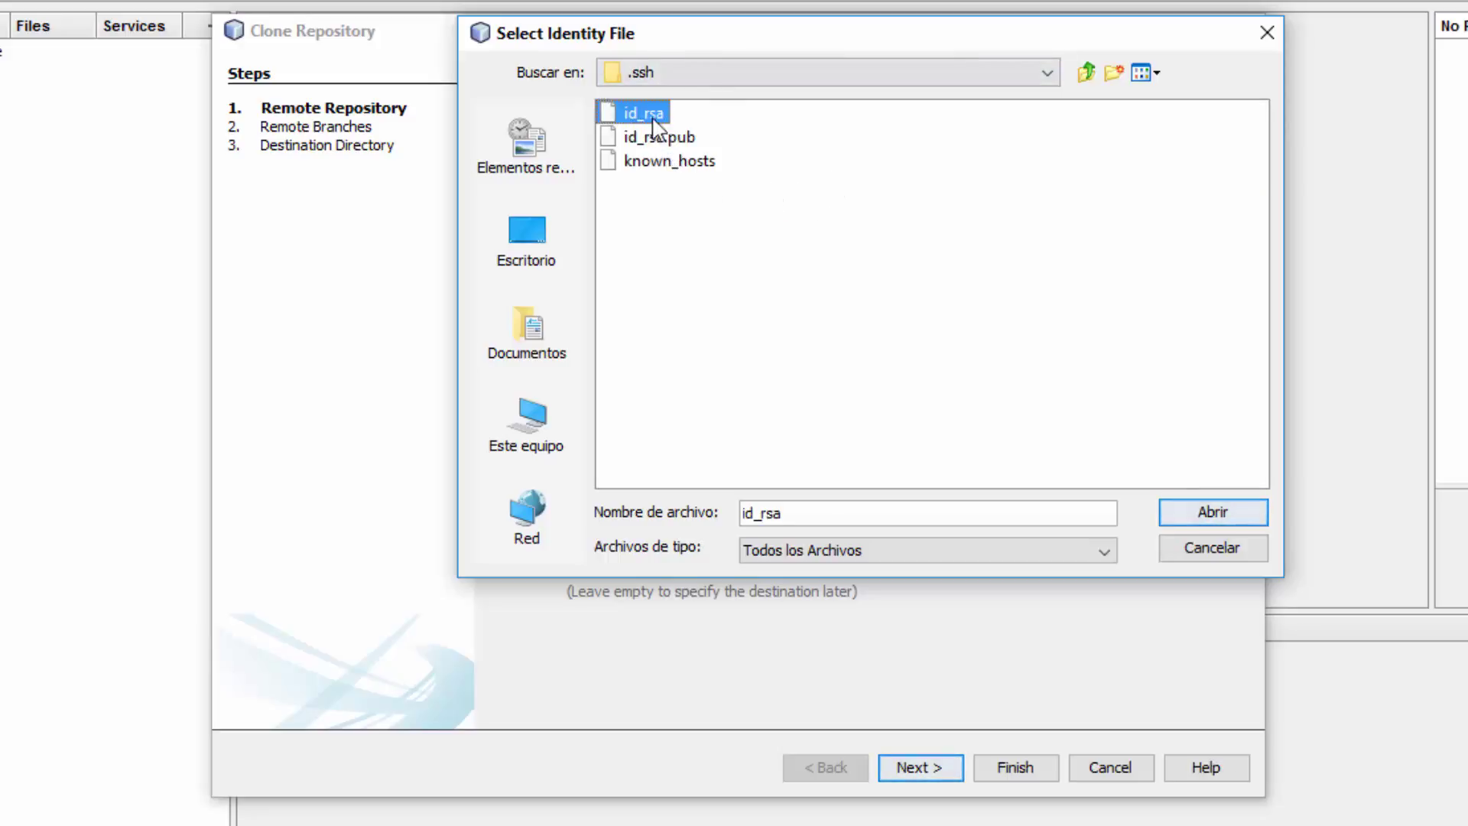
left_click(1184, 513)
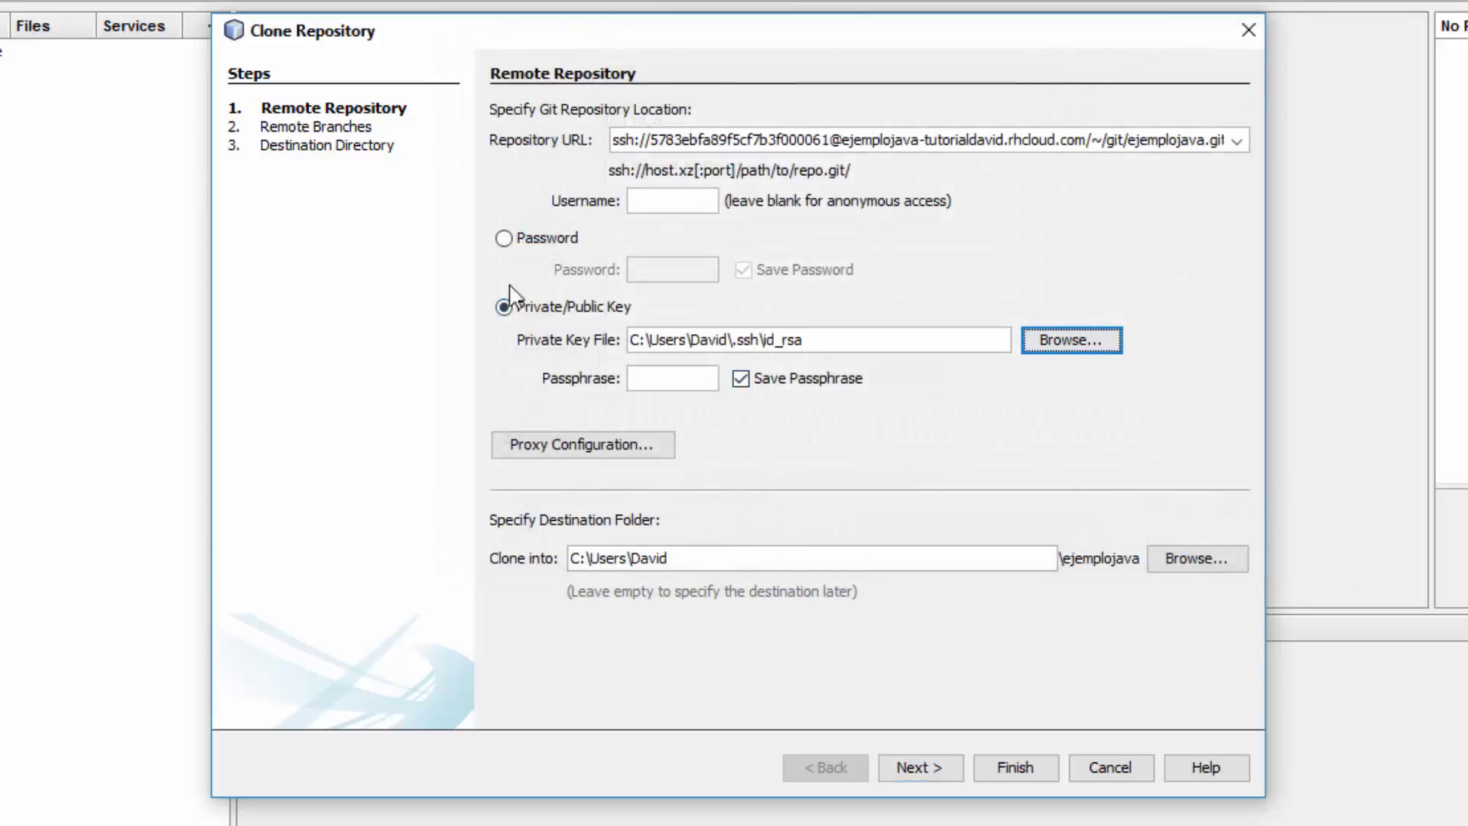
Bring Command Prompt forward and scroll back to the rhc create-app output for ejemplojava.
left_click(678, 198)
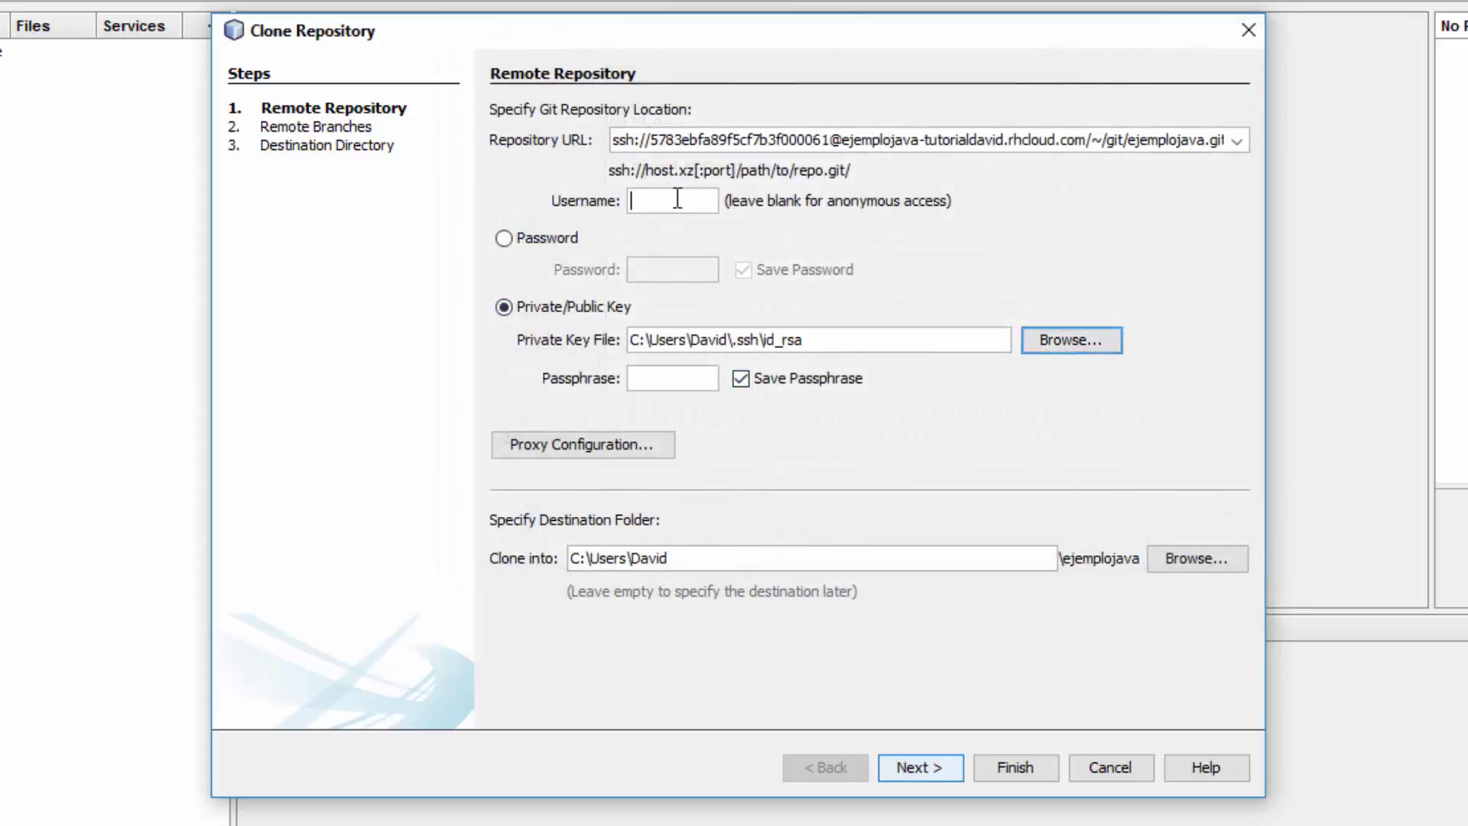
key("alt+Tab")
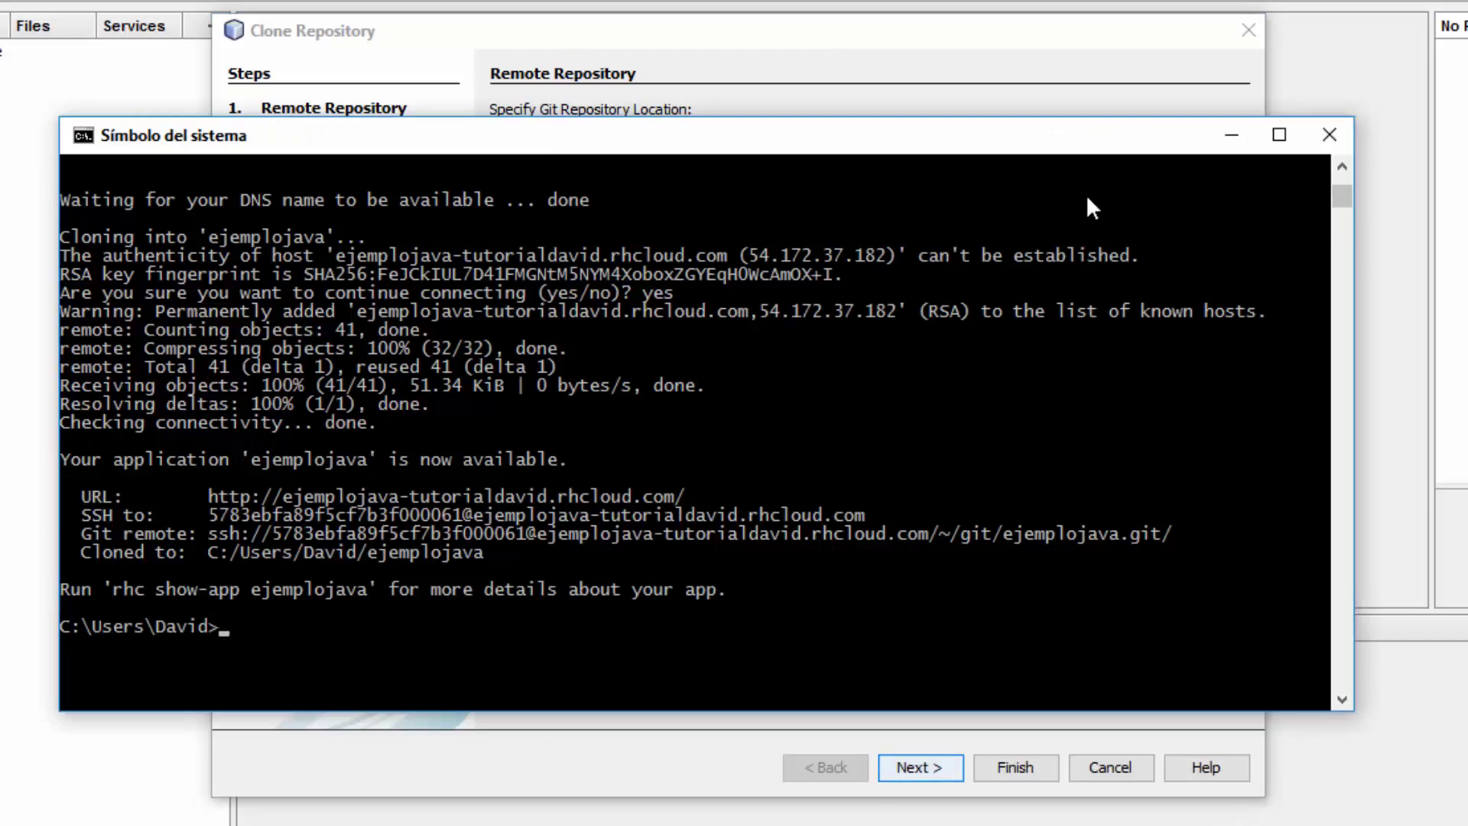
key("alt+Tab")
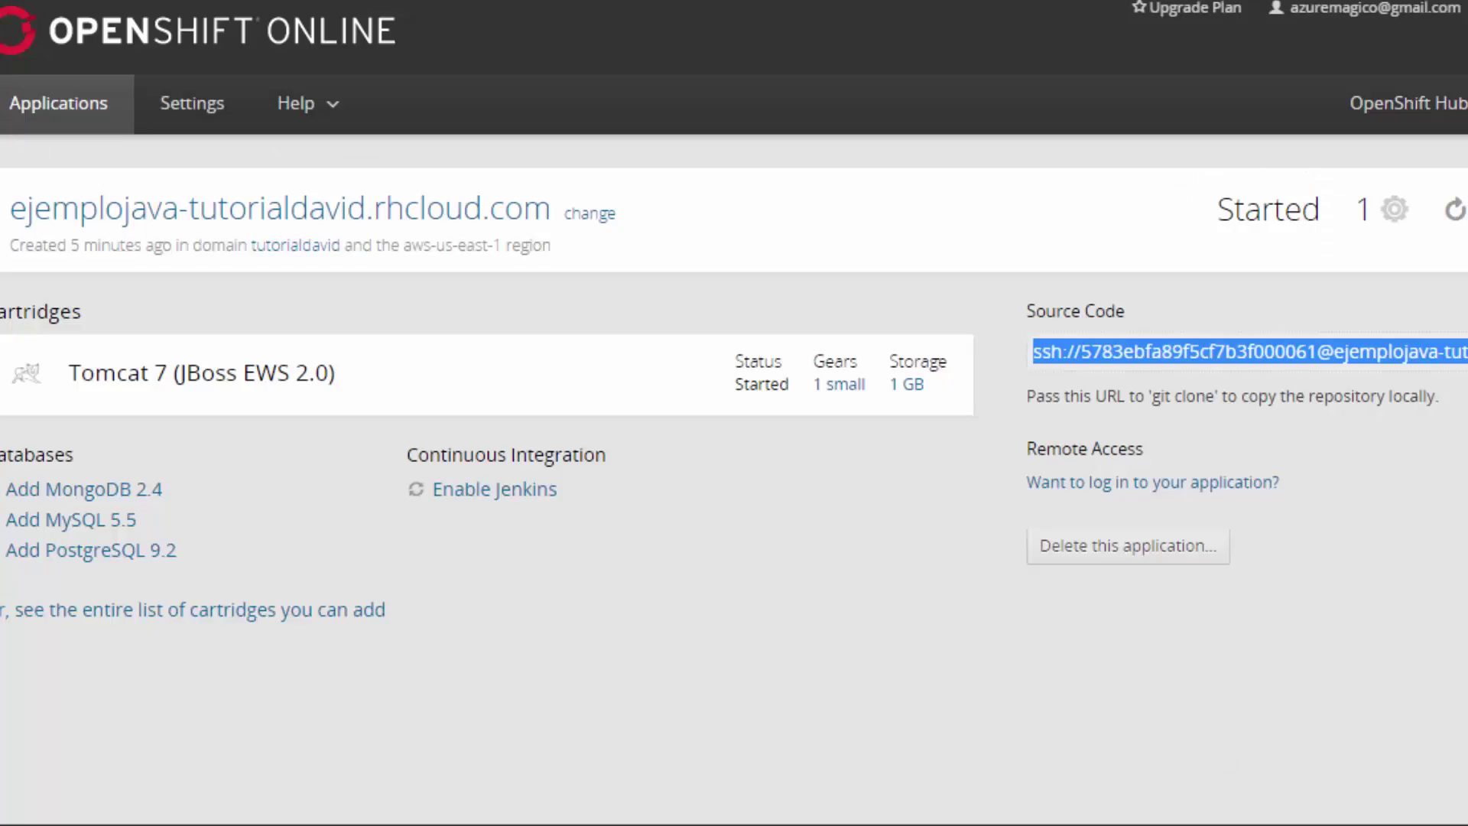
key("alt+Tab")
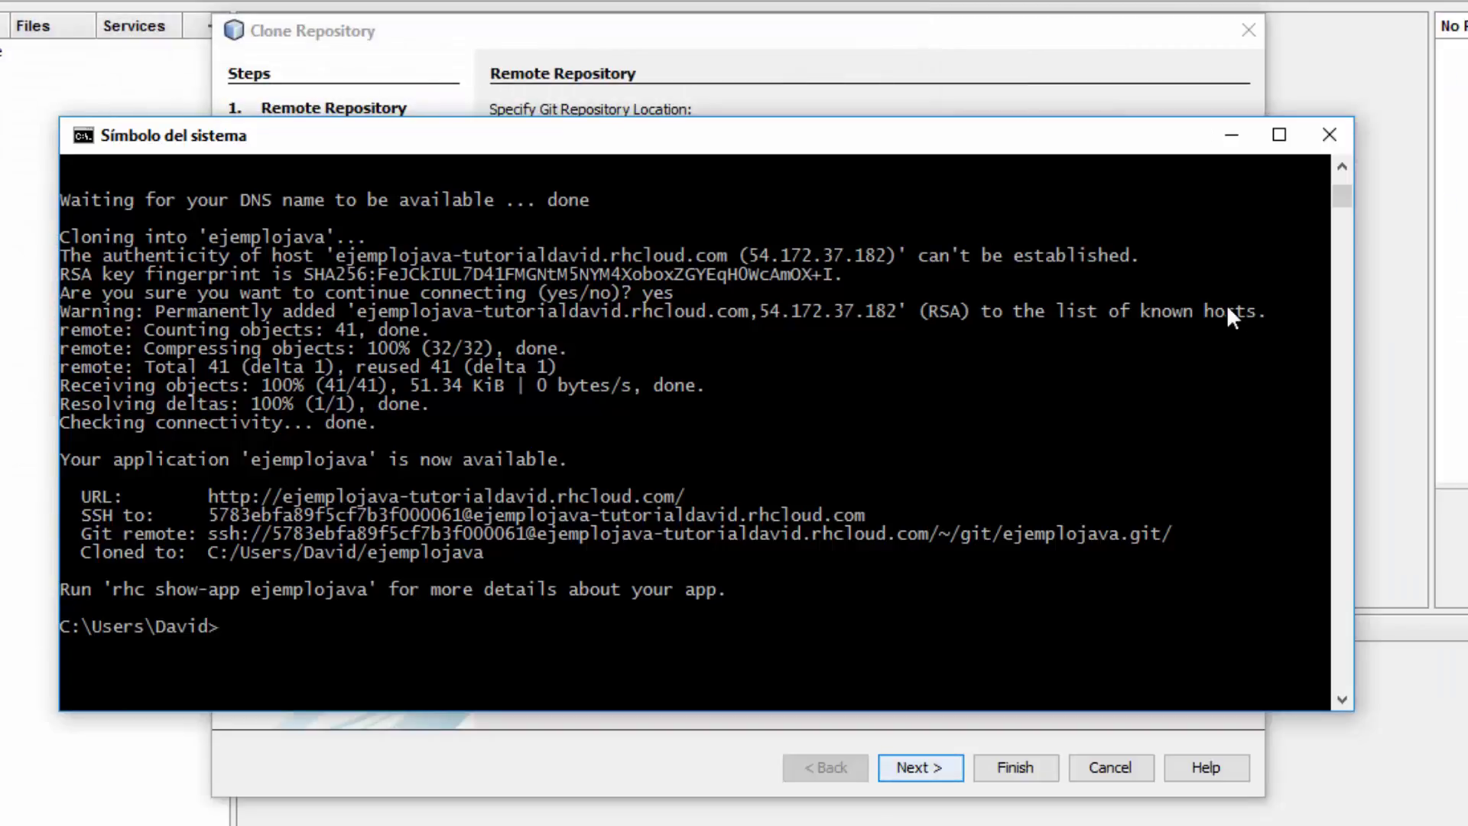
left_click(1342, 167)
left_click(1342, 167)
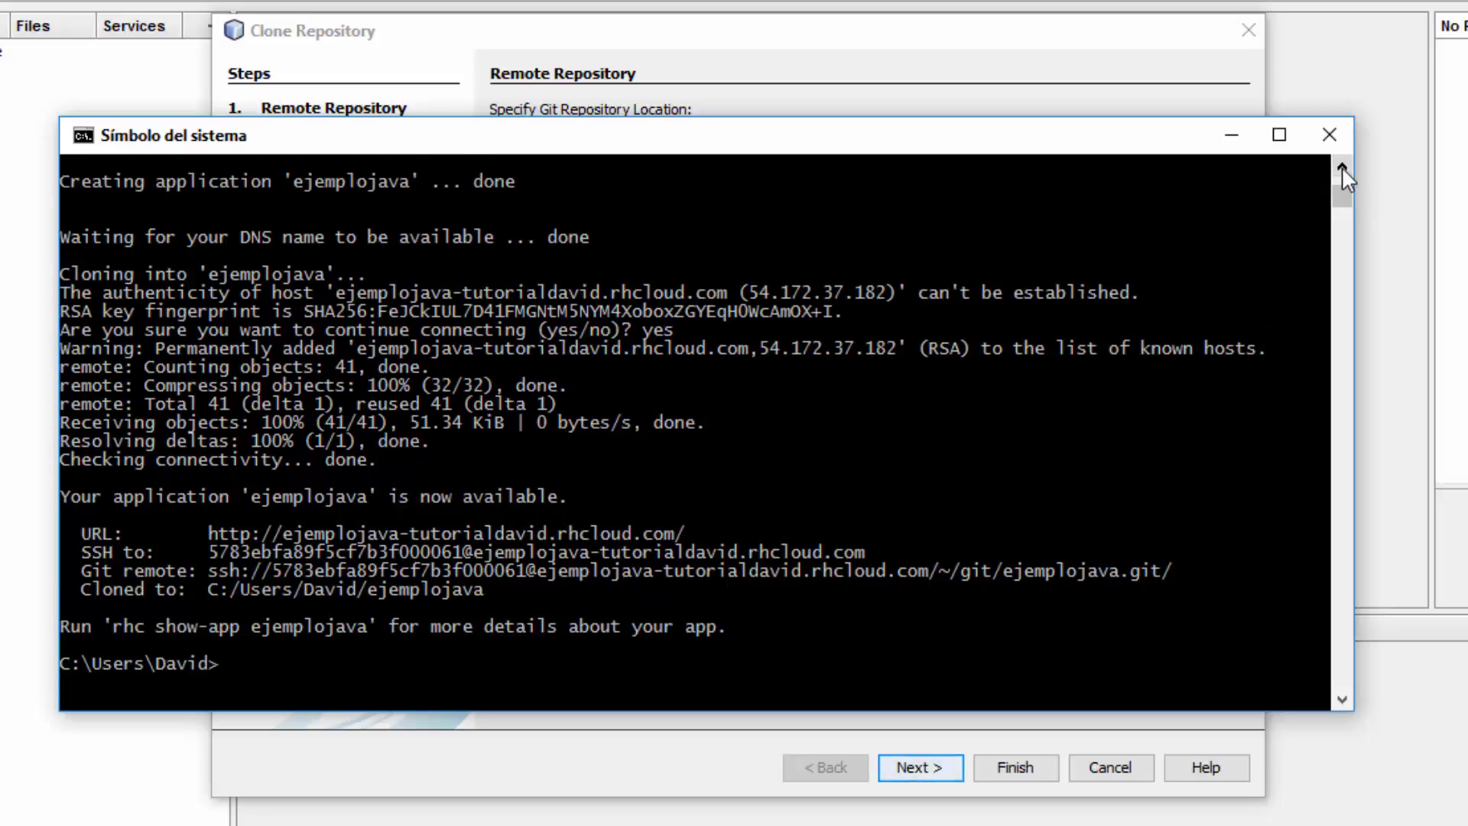
left_click(1341, 166)
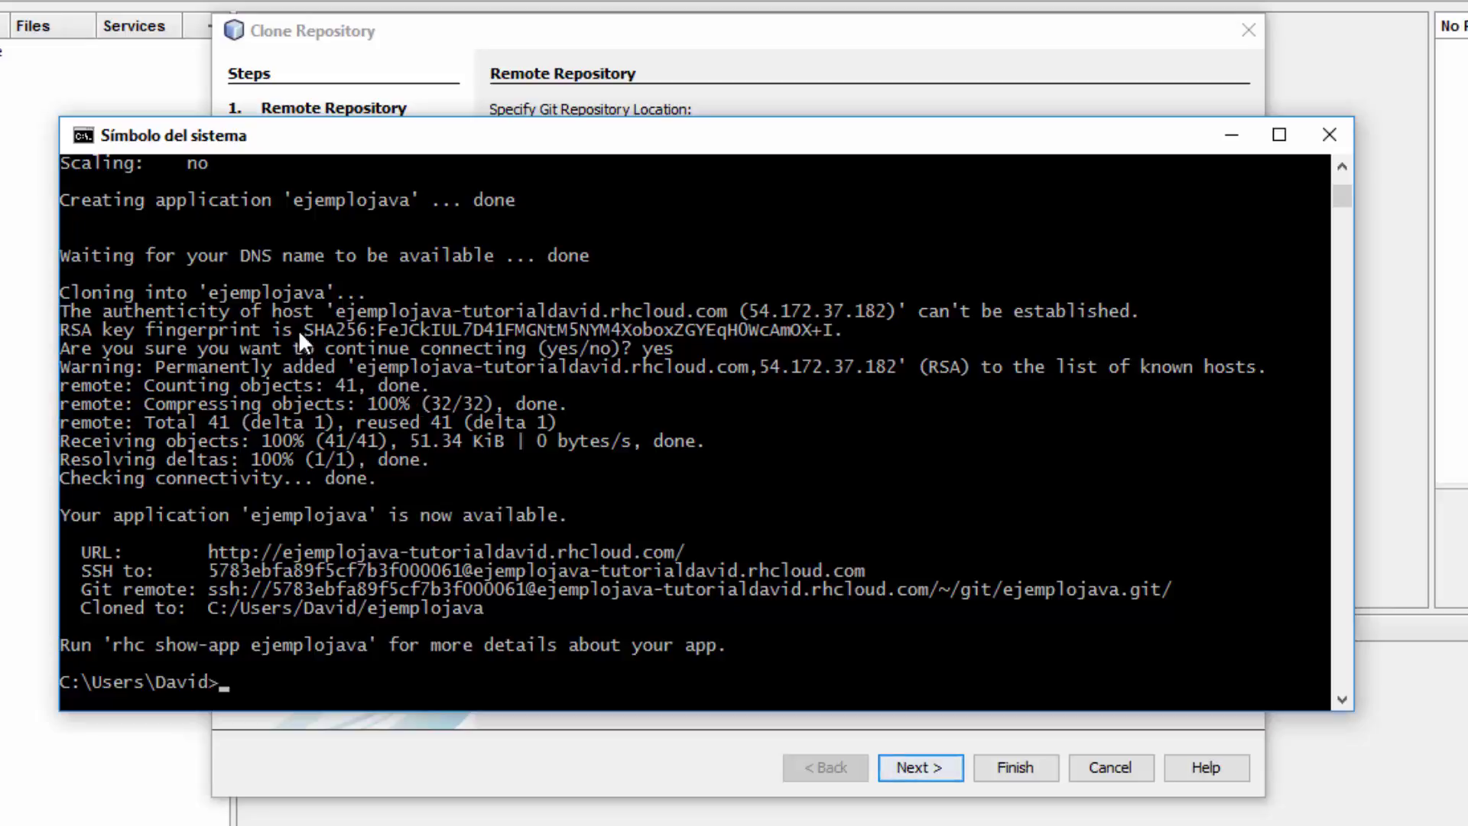
left_click(1341, 167)
left_click(1342, 166)
left_click(1342, 167)
left_click(1342, 167)
left_click(1342, 167)
left_click(1342, 166)
left_click(1342, 167)
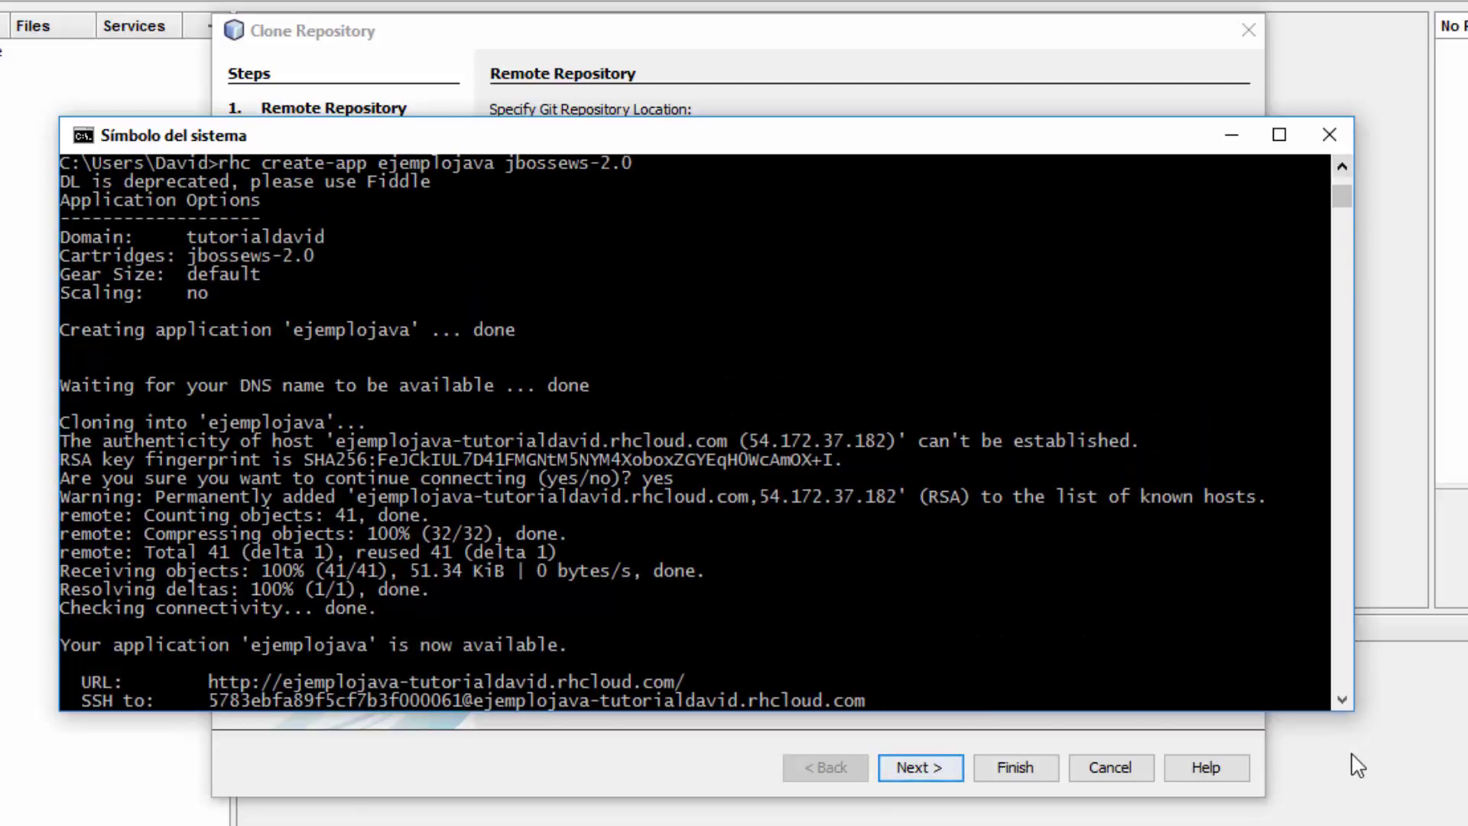
left_click_drag(1341, 700, 1342, 700)
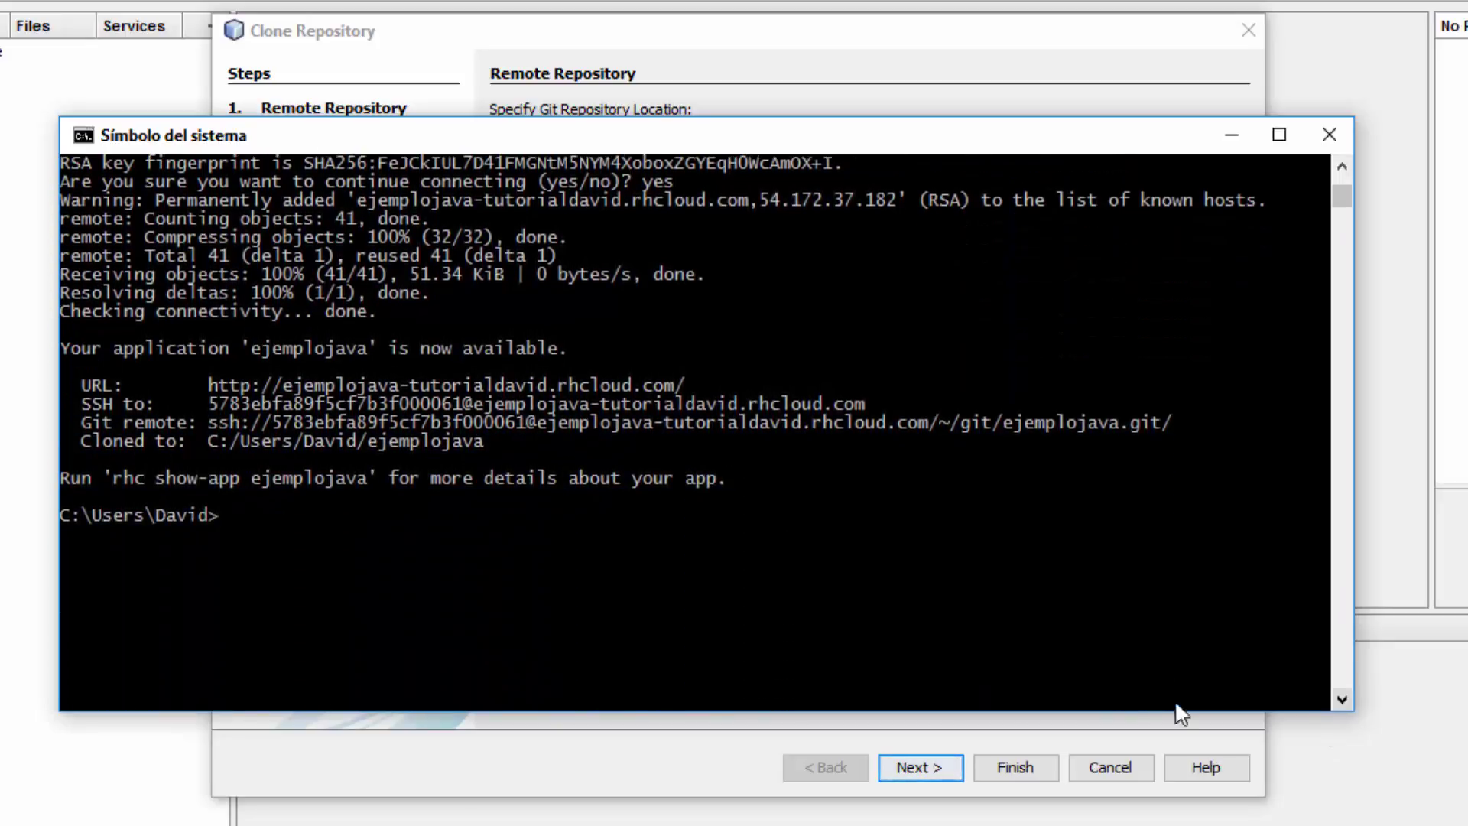
Run rhc apps to list ejemplojava with its Tomcat 7 cartridge, Git URL and uuid.
left_click(236, 518)
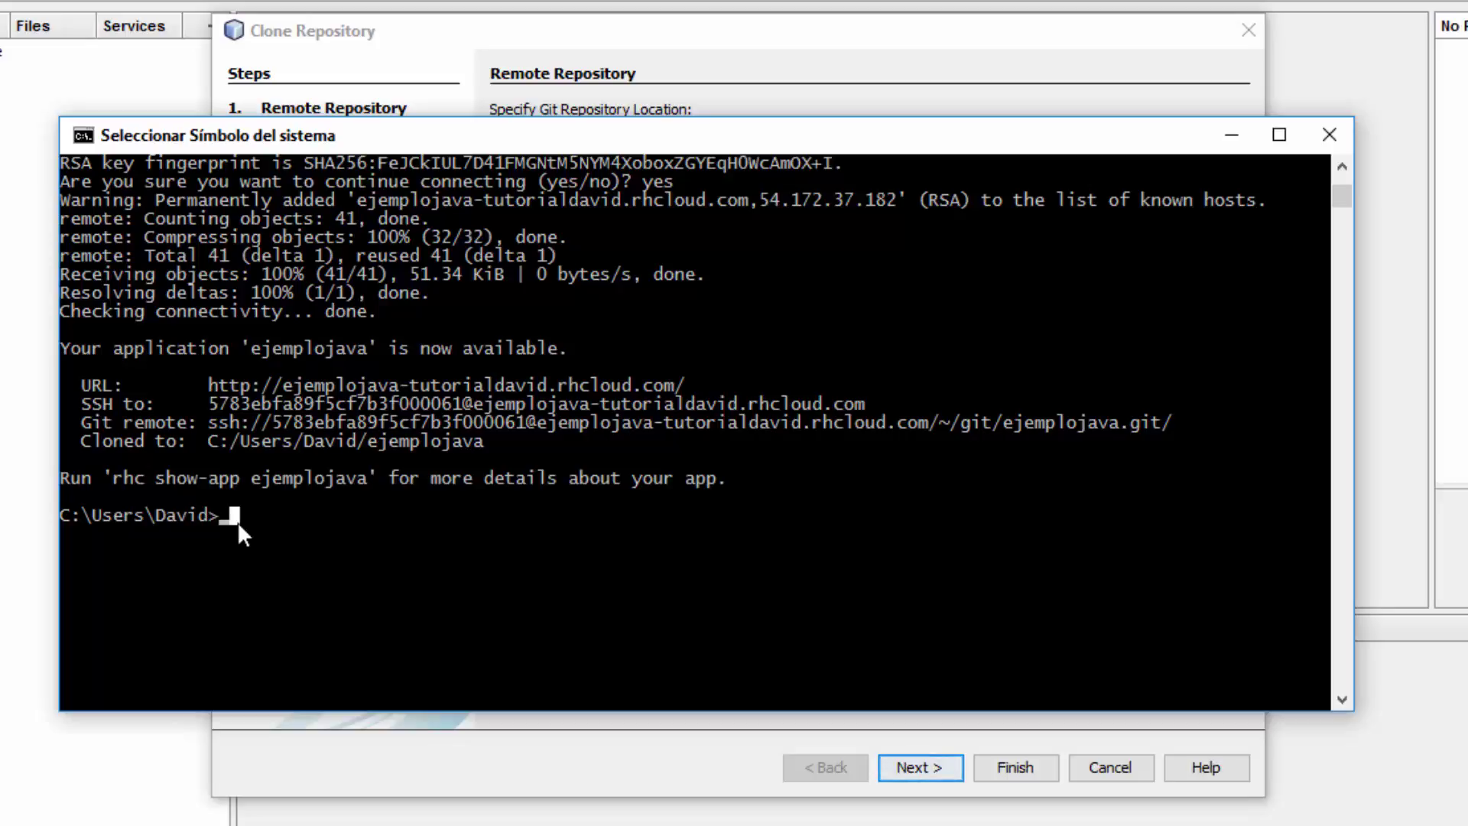
type("rhc")
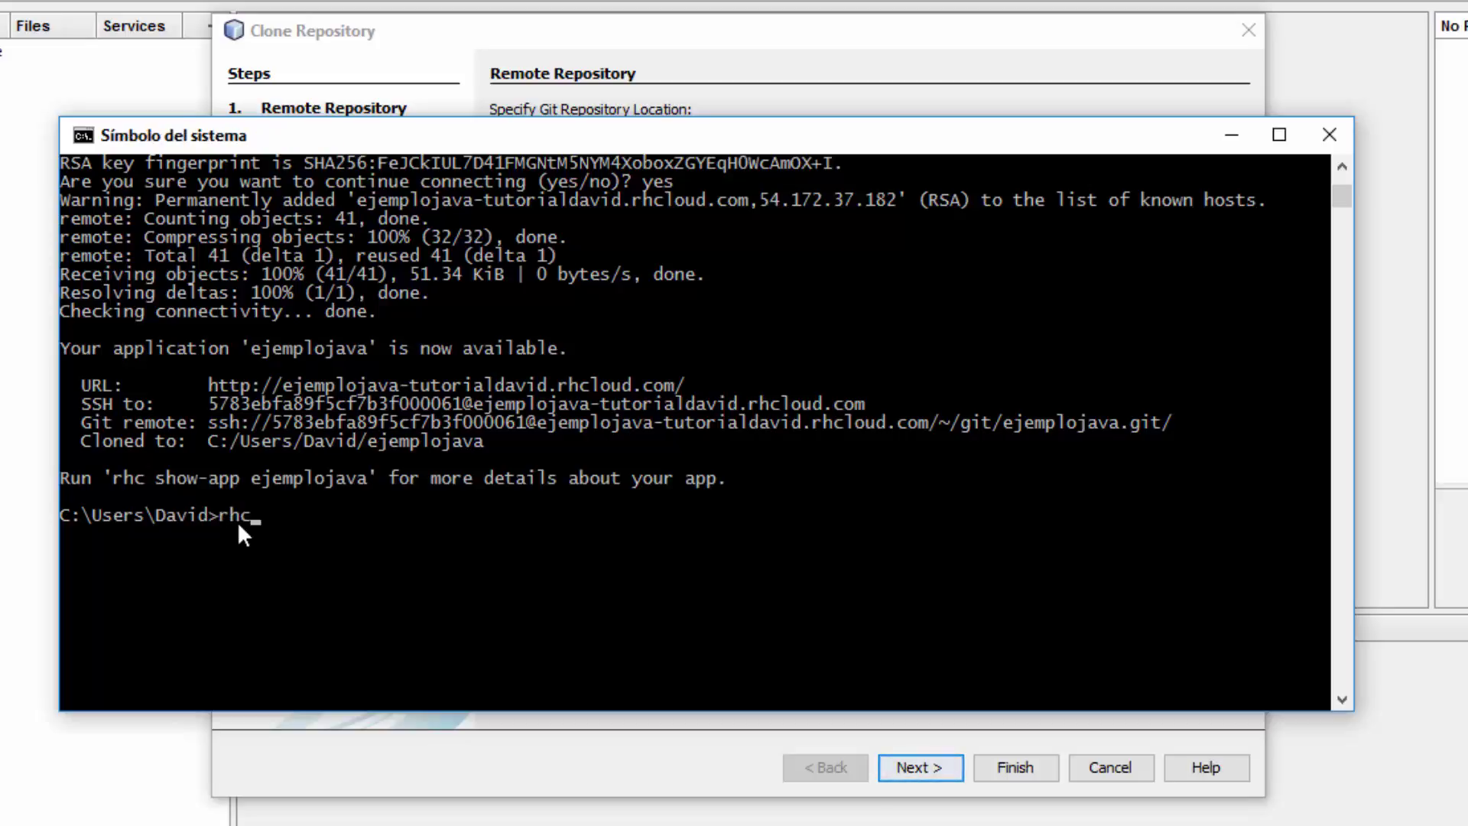
type(" apps")
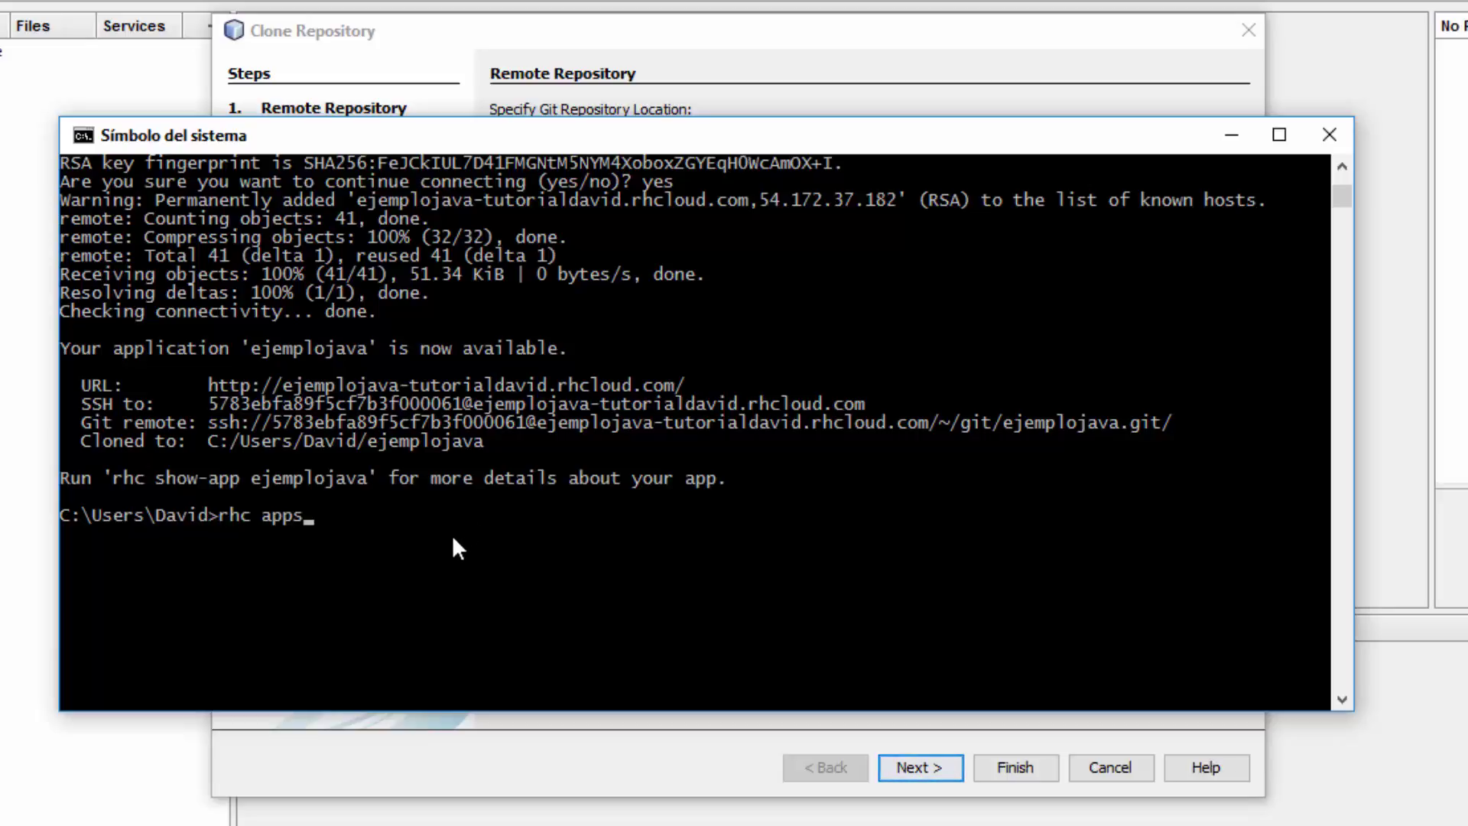
key("Return")
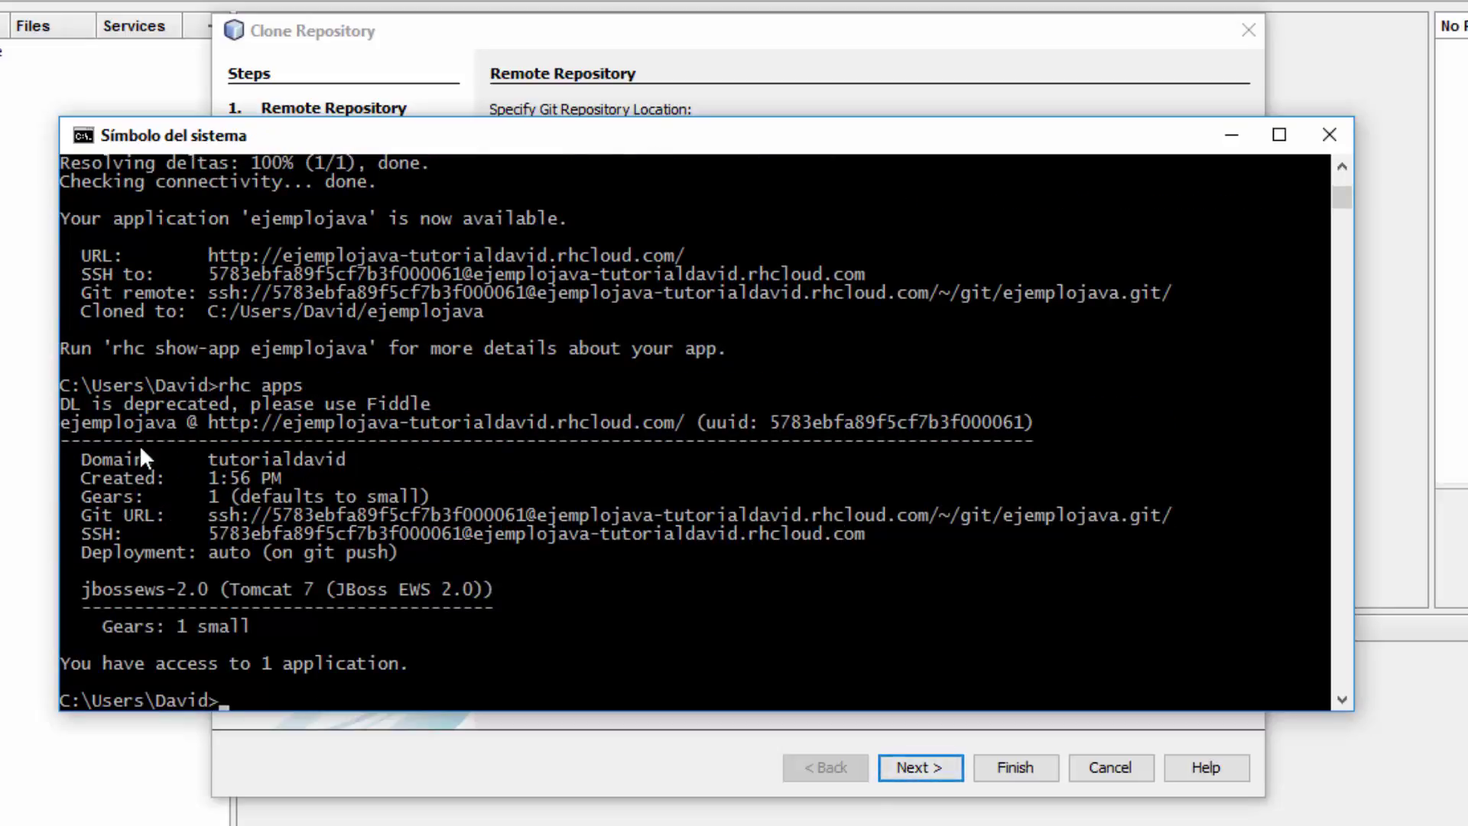
left_click_drag(62, 424, 173, 424)
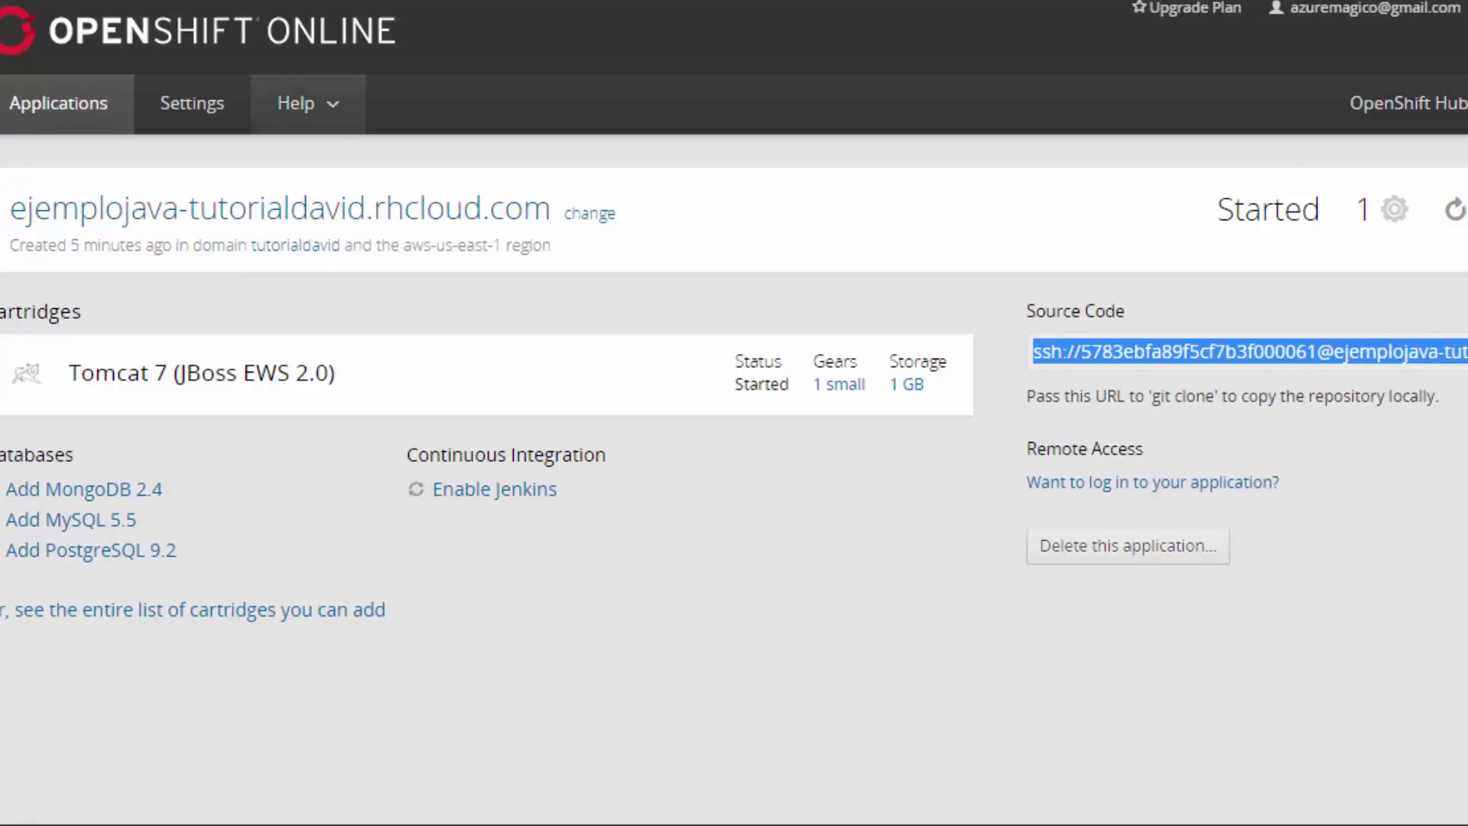
Copy ejemplojava's uuid value from the rhc apps listing in the console.
mouse_move(342, 1)
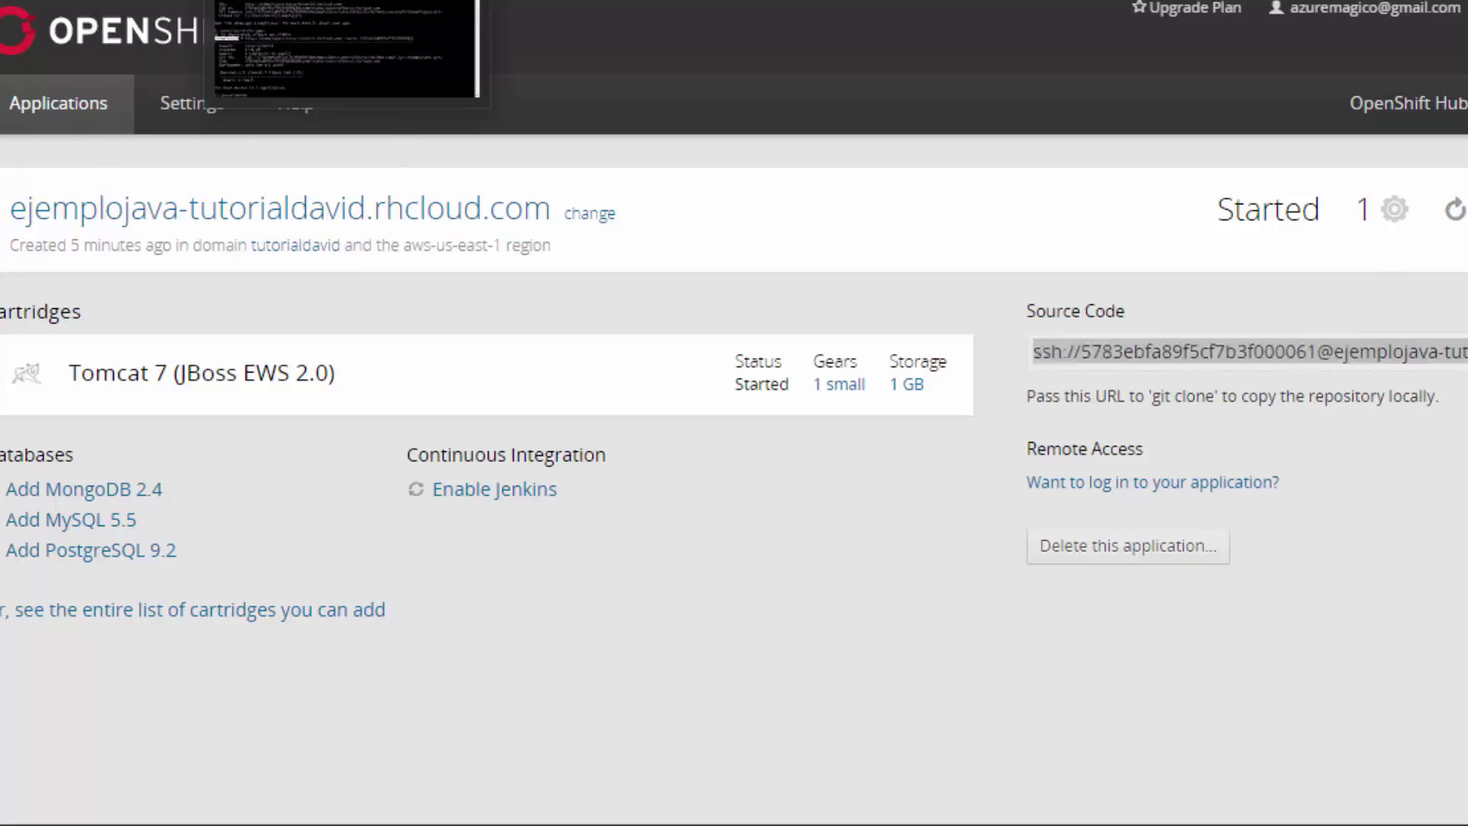
left_click(342, 49)
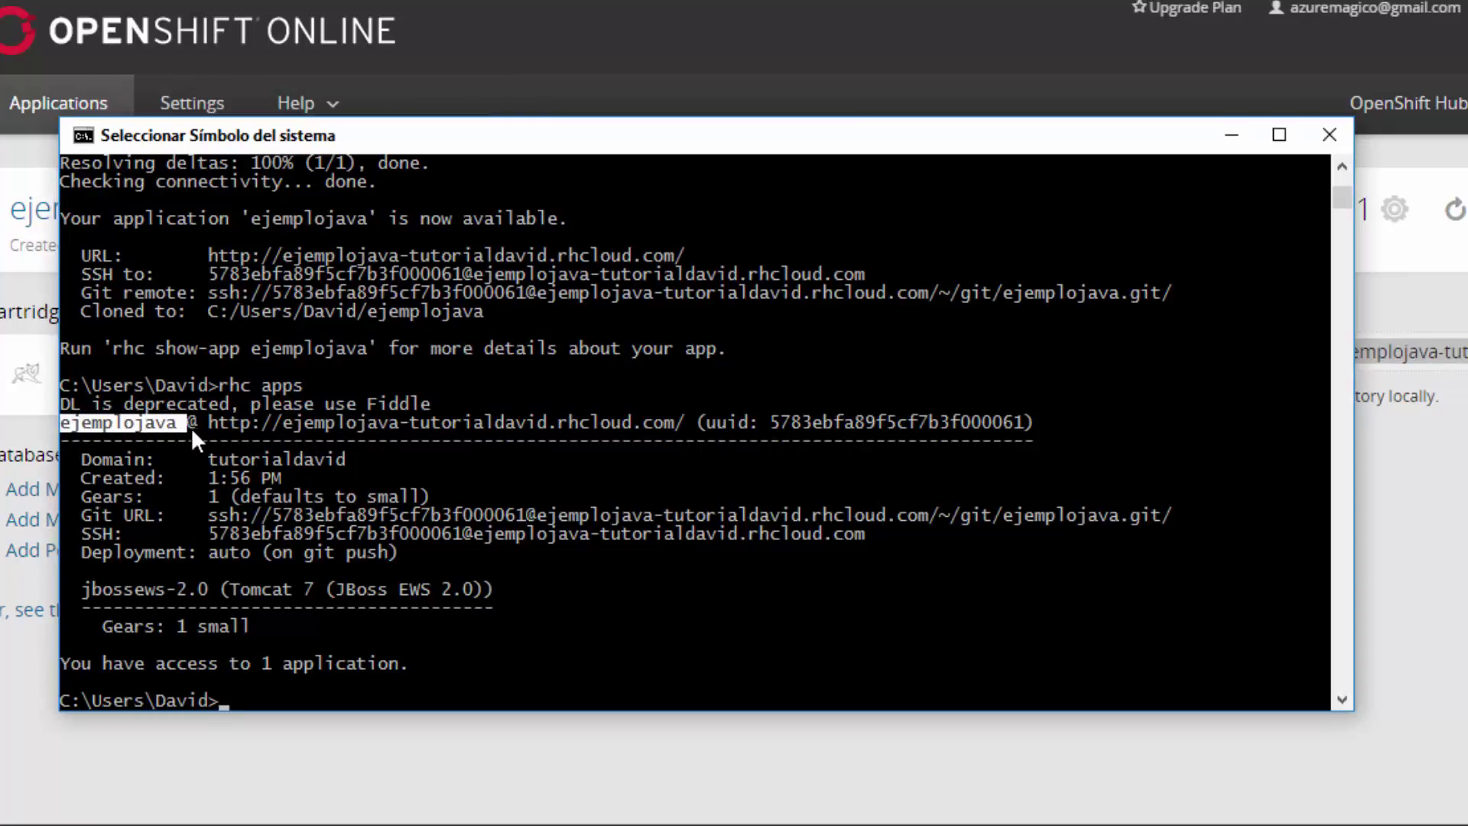
left_click_drag(191, 428, 690, 430)
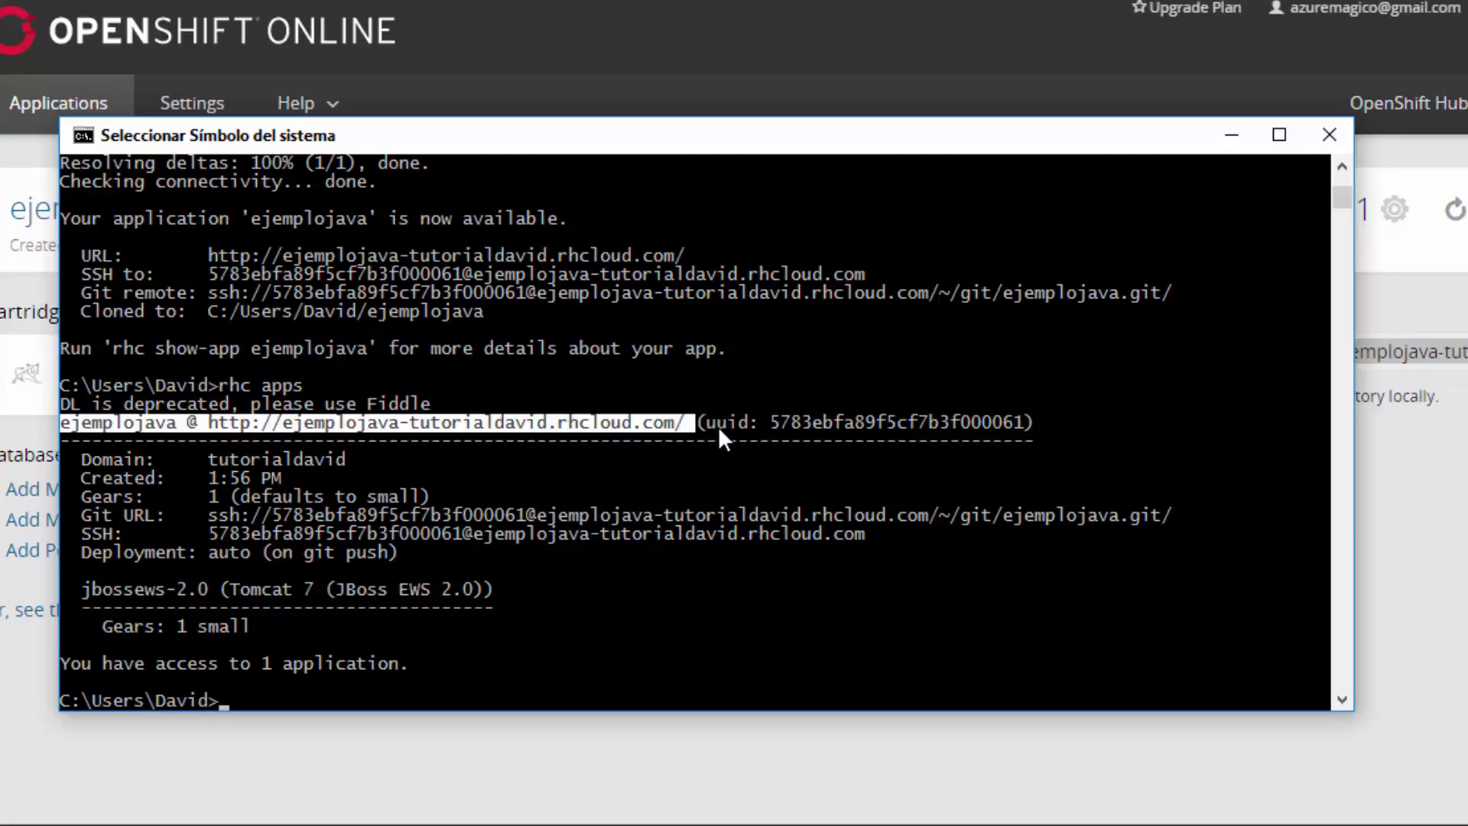
left_click(745, 422)
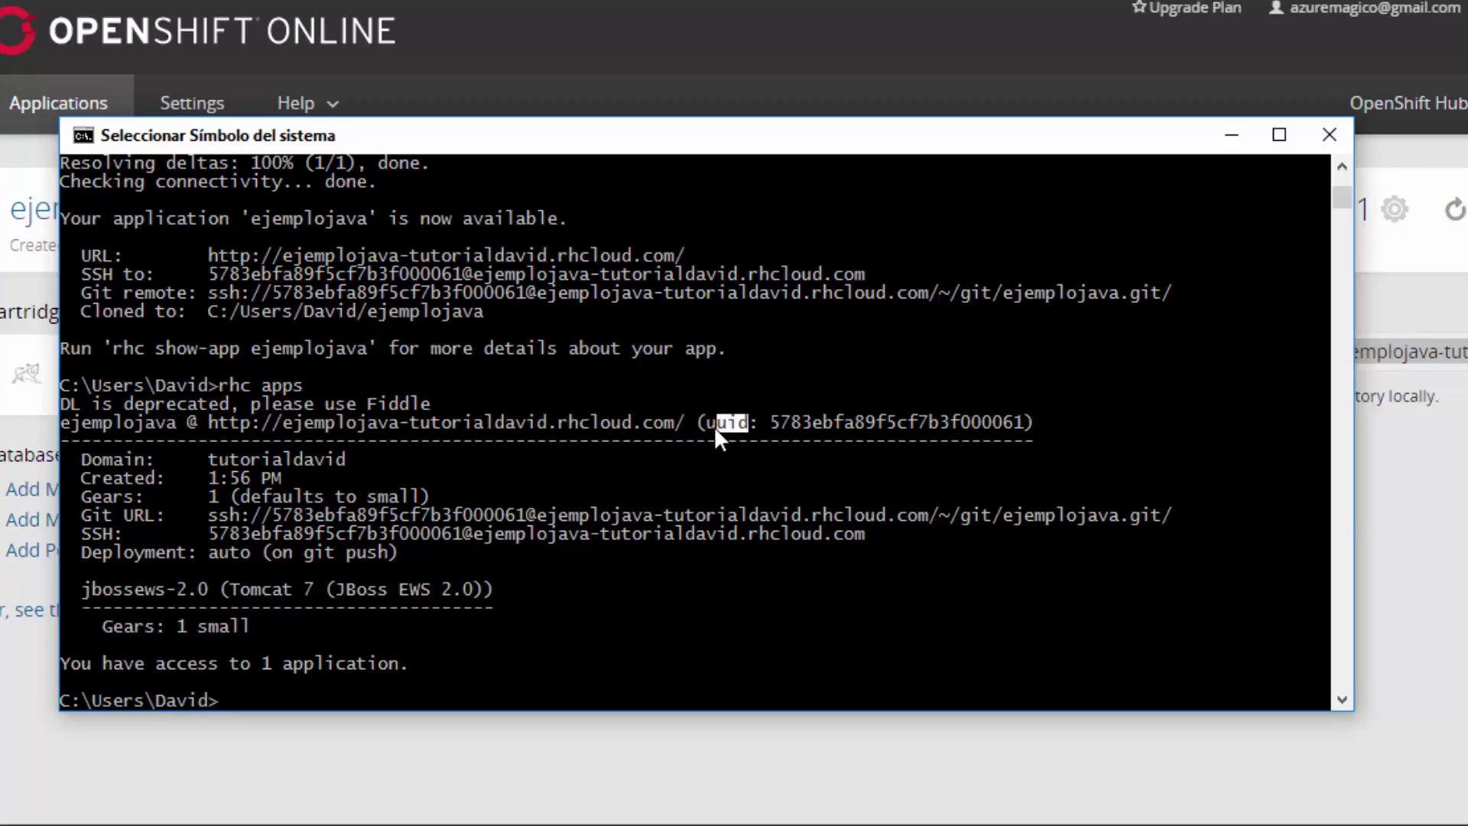
left_click(771, 422)
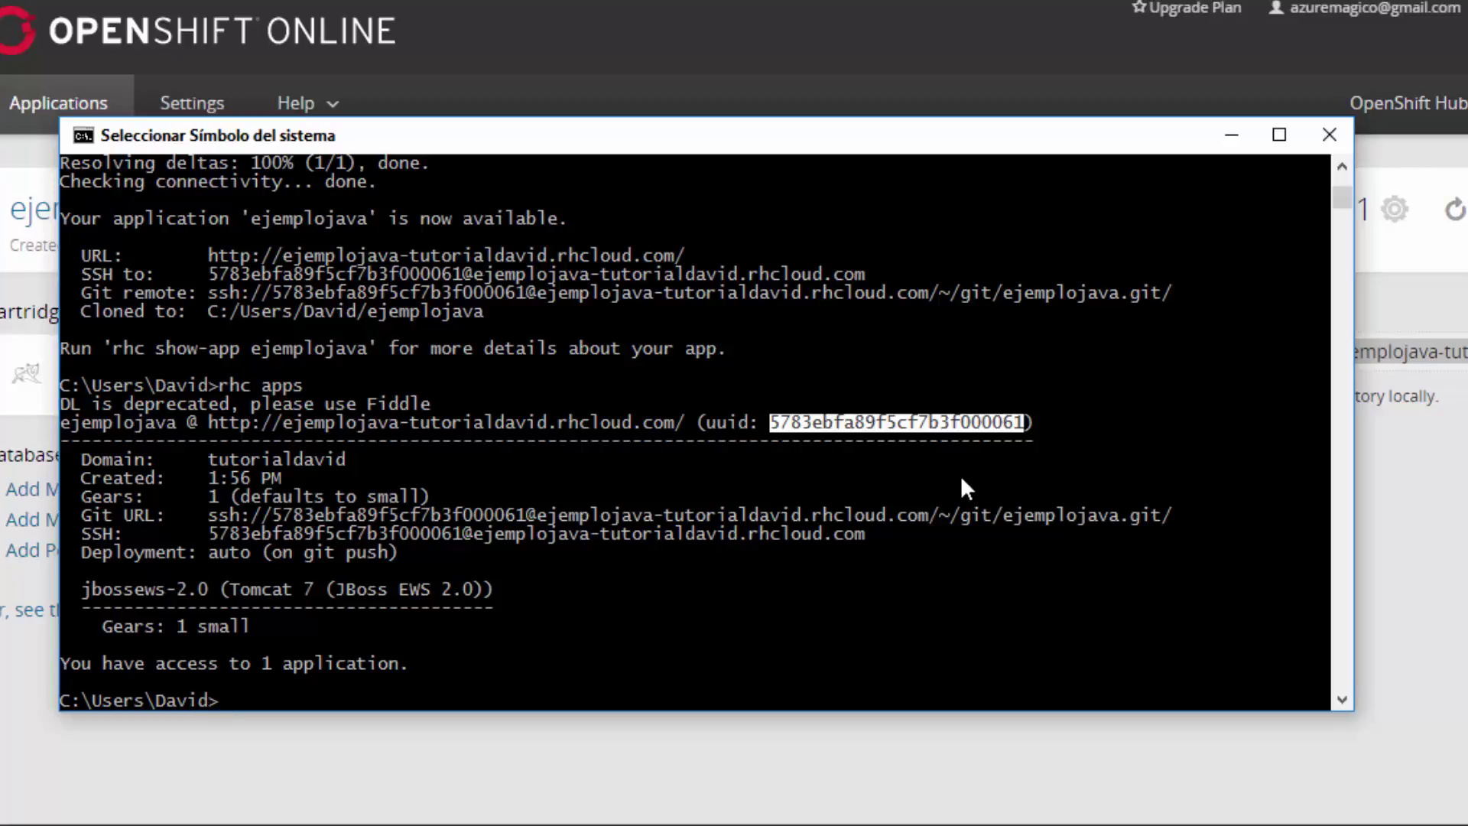
key("Return")
left_click_drag(981, 422, 780, 422)
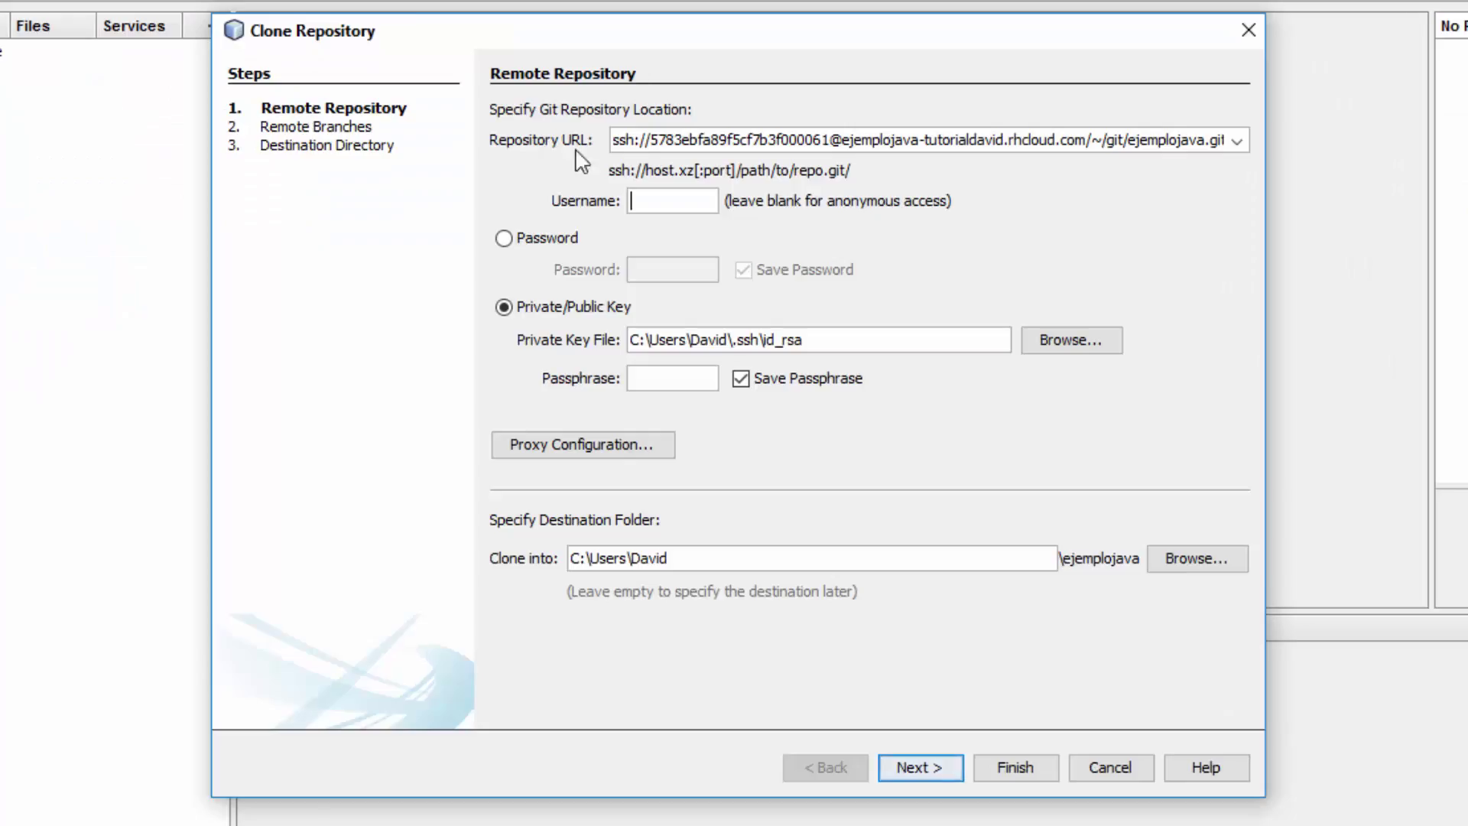
Paste the copied uuid into the clone form's Username field and check the pasted value.
left_click(677, 210)
type("5783ebfa89f5cf7b3f000061")
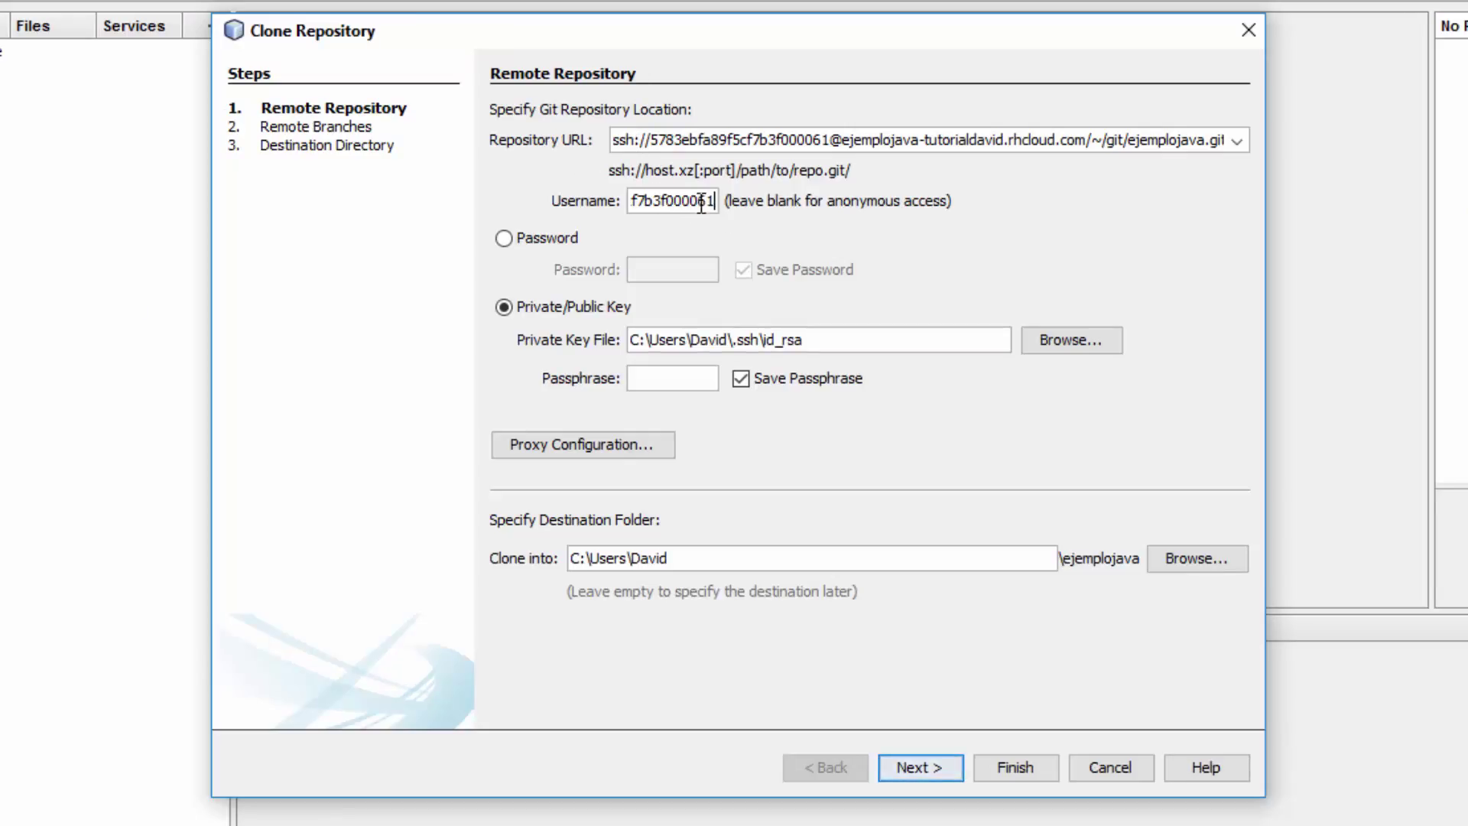
left_click_drag(666, 203, 604, 203)
left_click(655, 202)
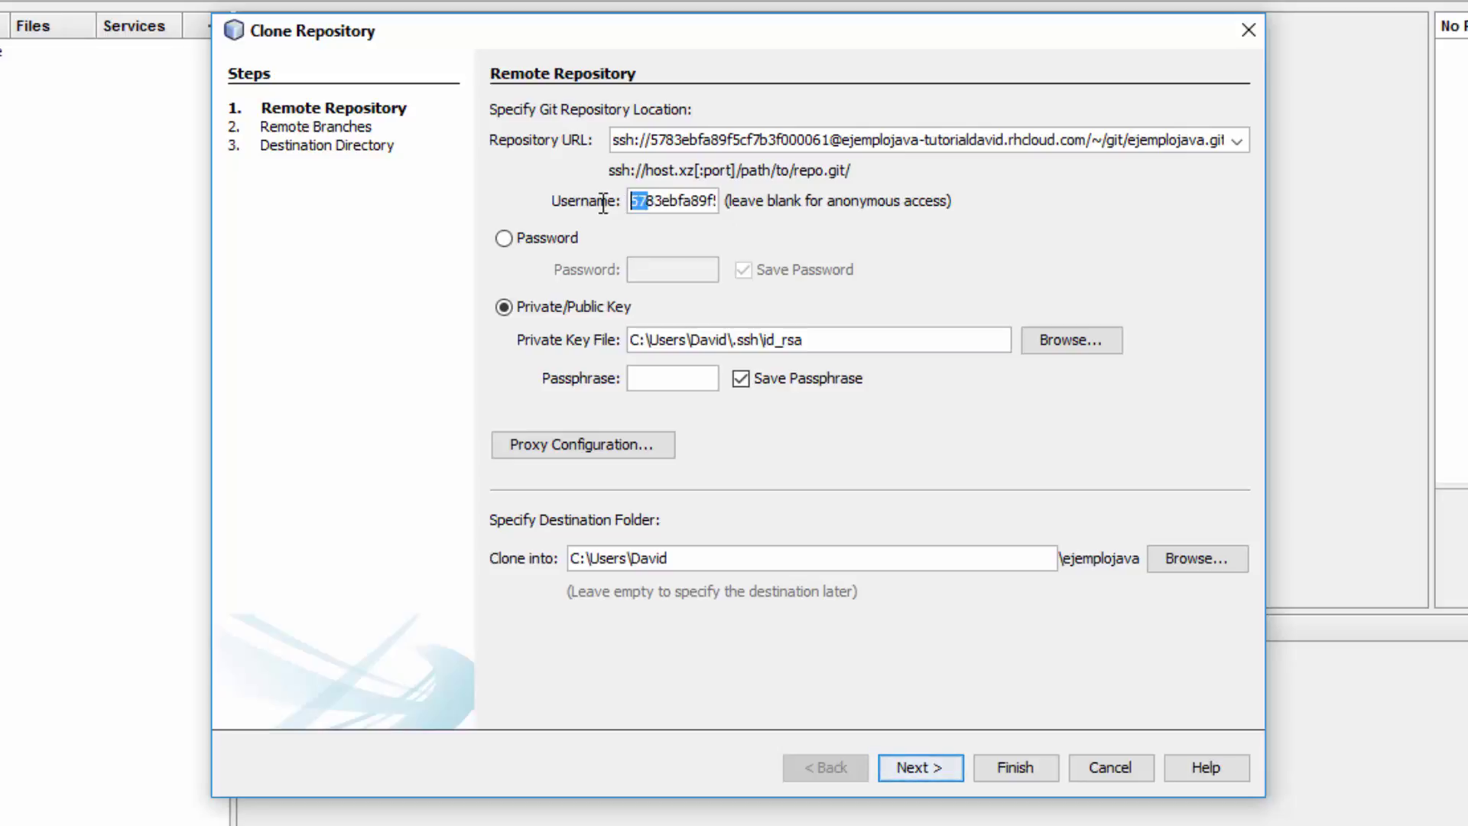
left_click(698, 202)
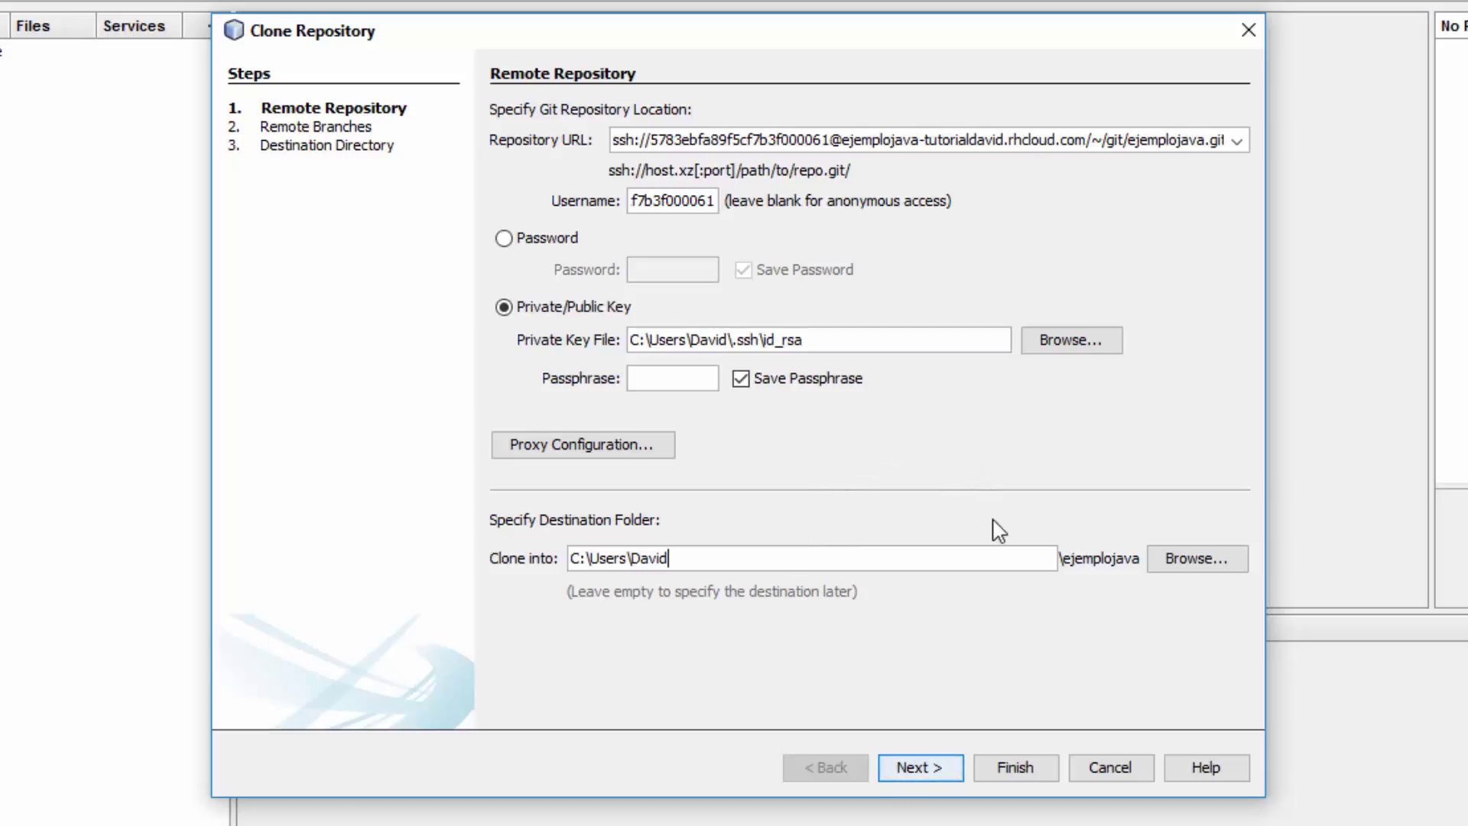
Set the Clone into parent folder to Escritorio (Desktop), giving Desktop\ejemplojava.
left_click(1202, 569)
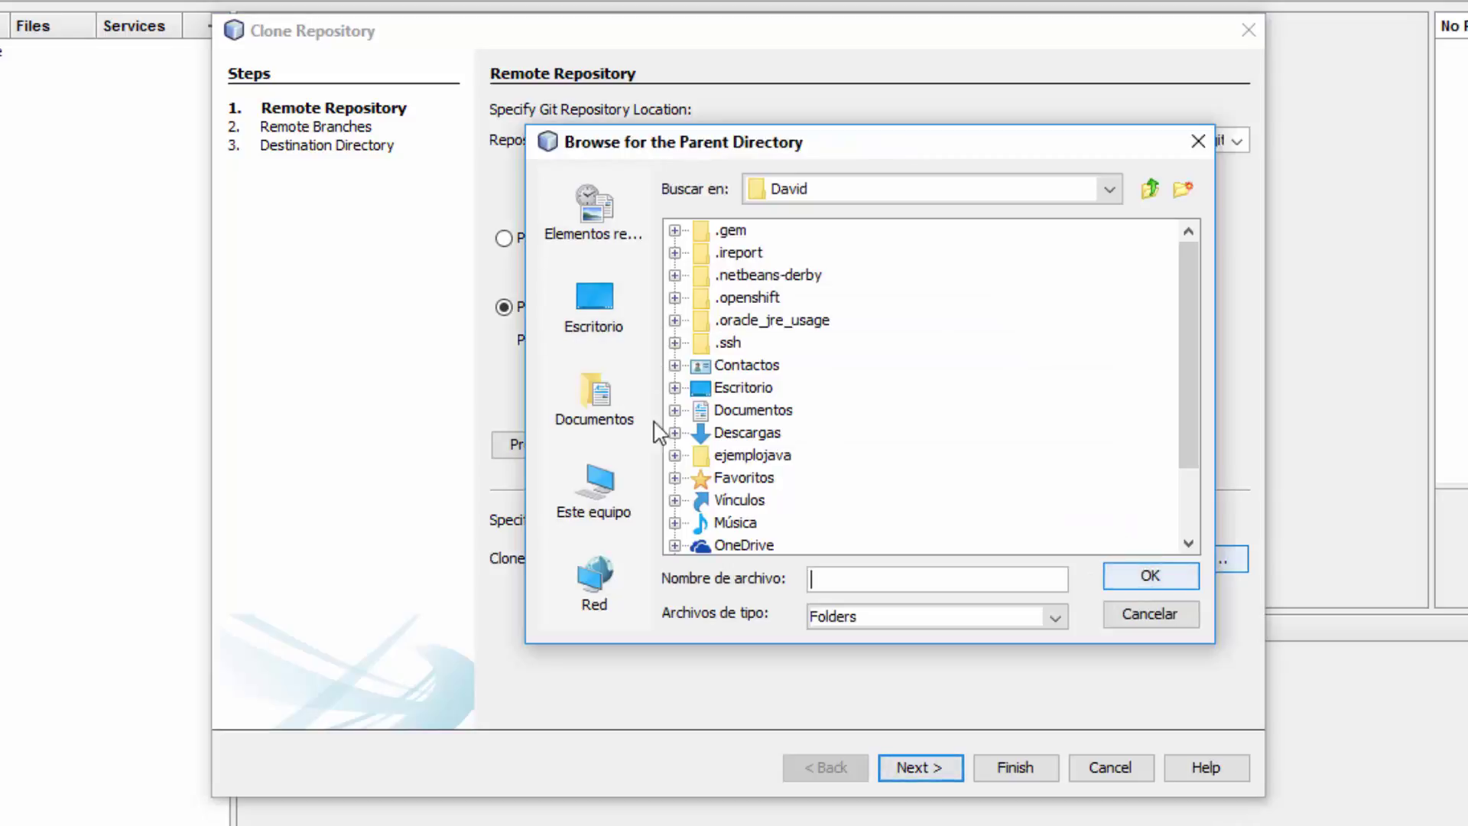
left_click(598, 413)
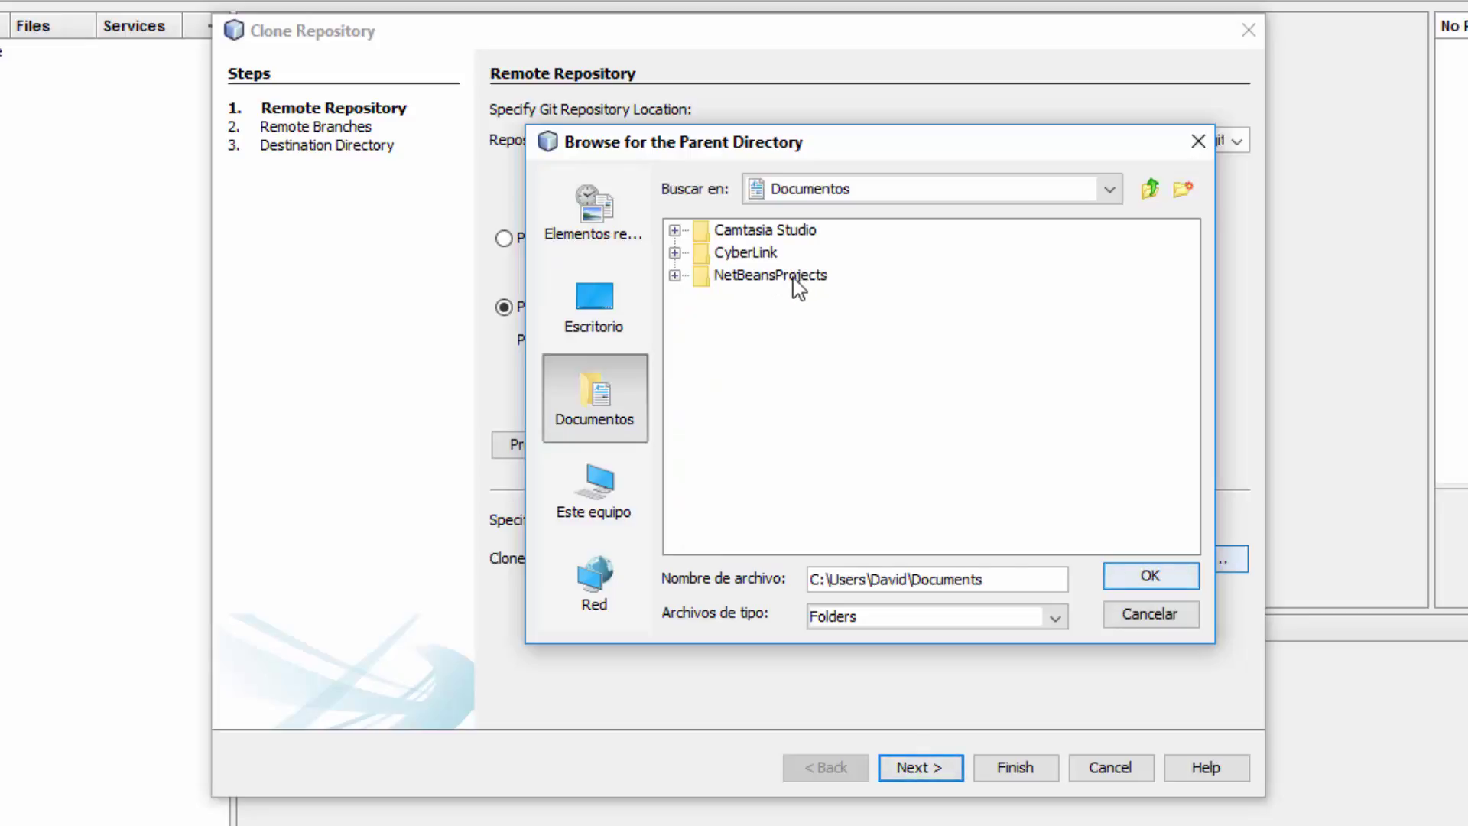
double_click(795, 281)
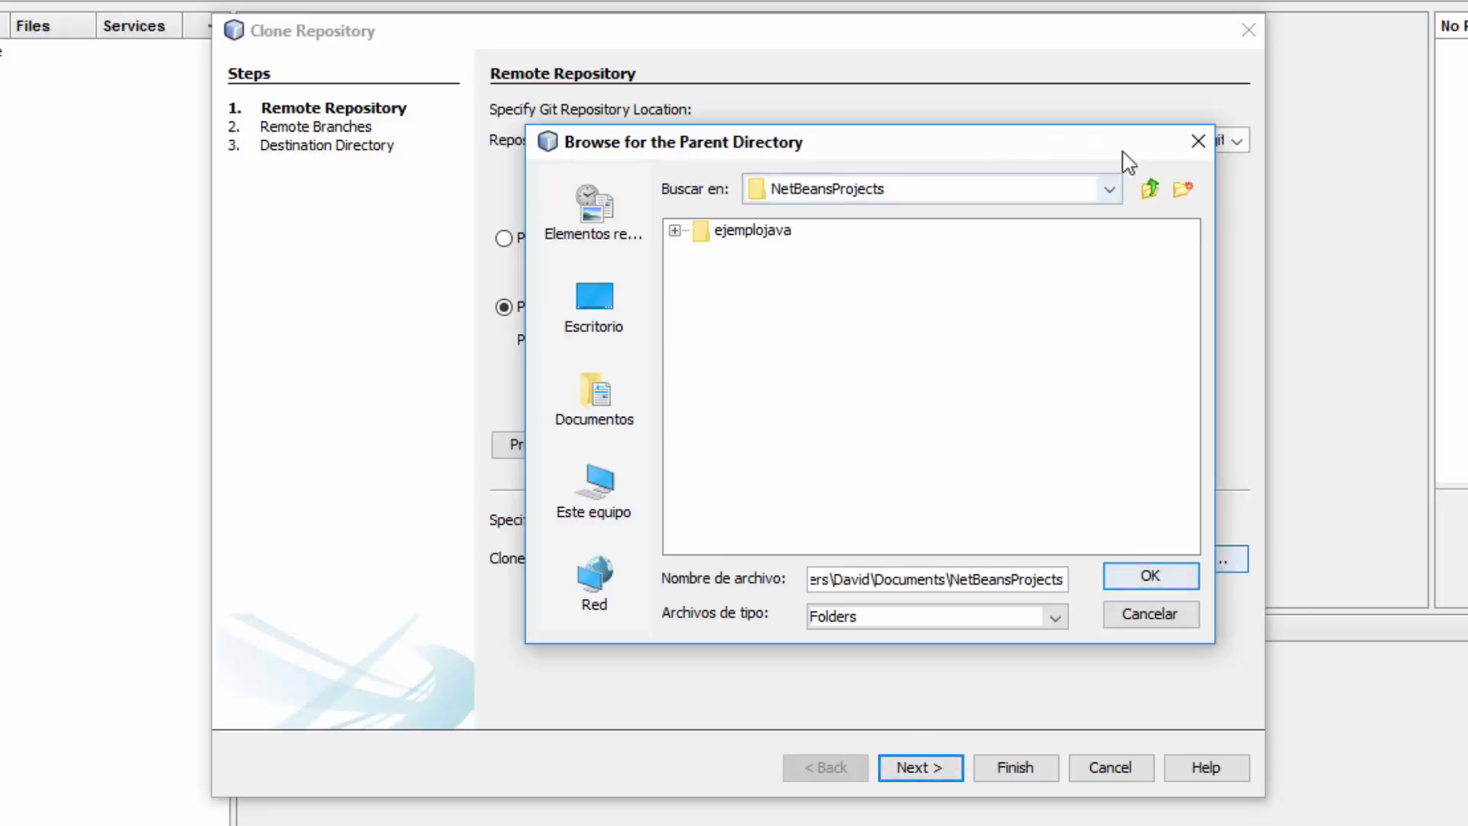
mouse_move(1177, 142)
left_mouse_down()
mouse_move(1101, 202)
mouse_move(885, 806)
mouse_move(889, 734)
mouse_move(974, 489)
left_mouse_up()
left_click(1045, 469)
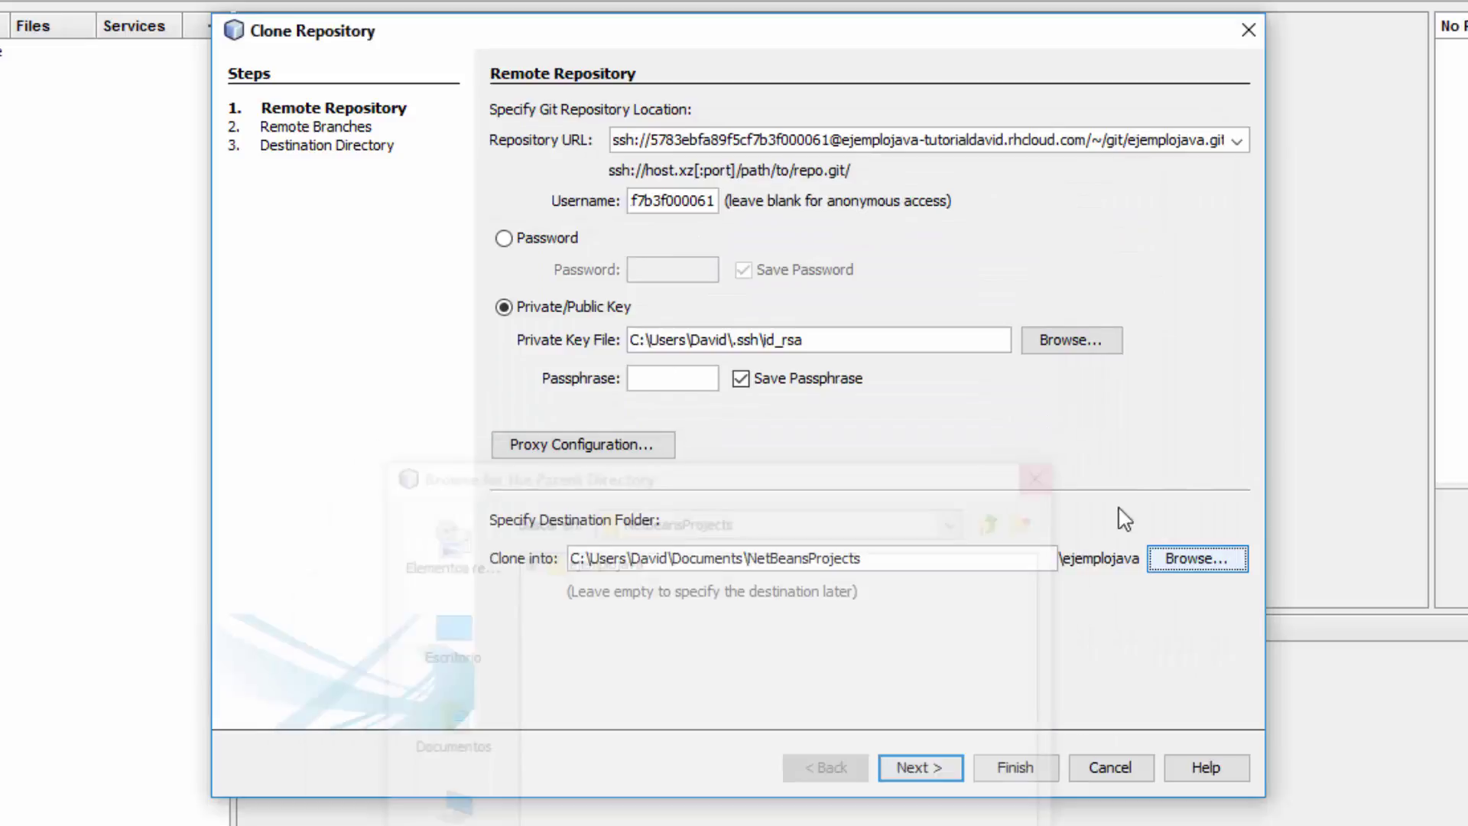
left_click(1191, 564)
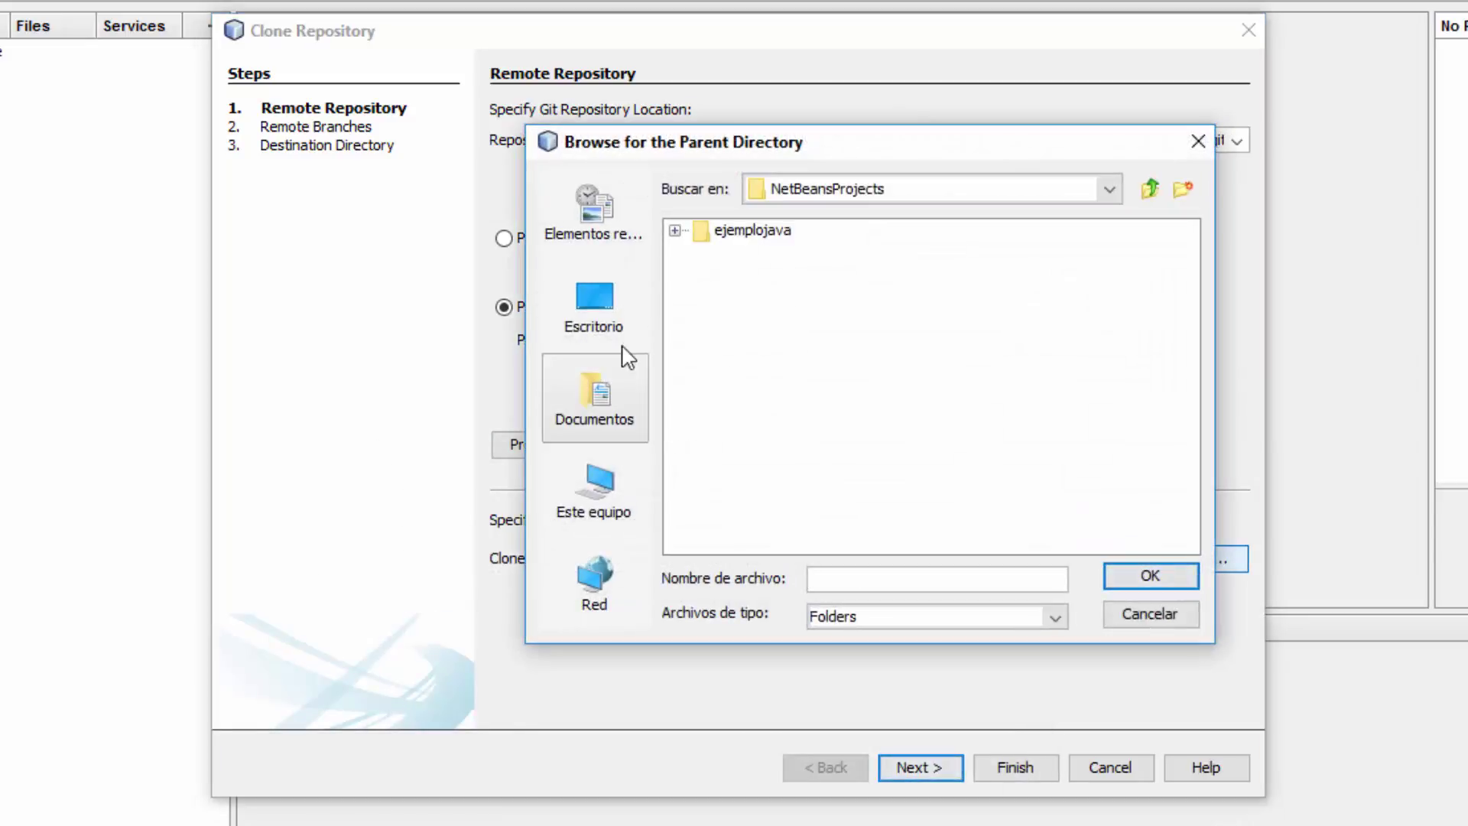
left_click(603, 315)
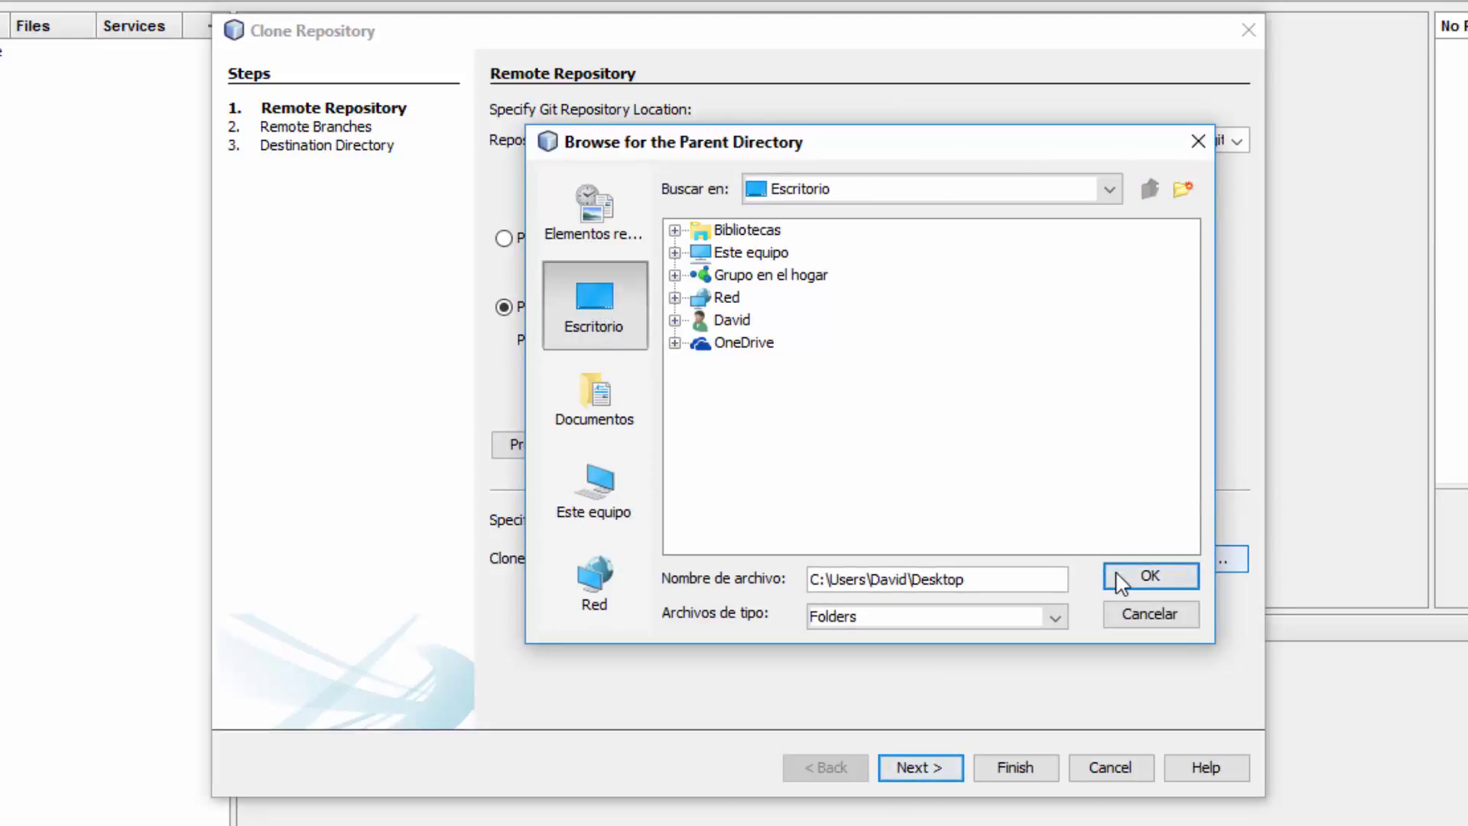
left_click(1137, 583)
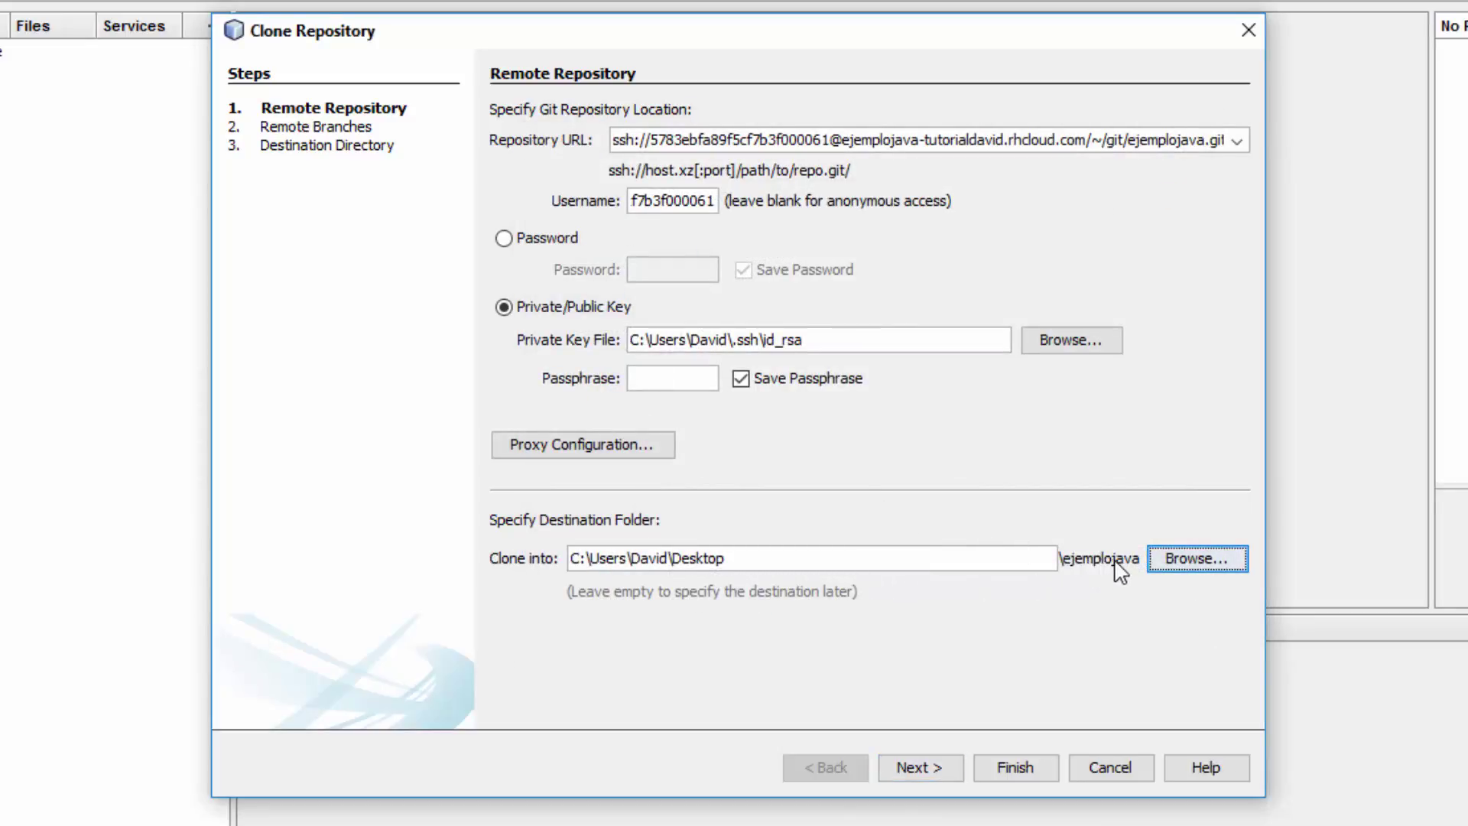
Keep the master branch, confirm the Desktop parent directory and ejemplojava clone name, and start cloning.
left_click(923, 770)
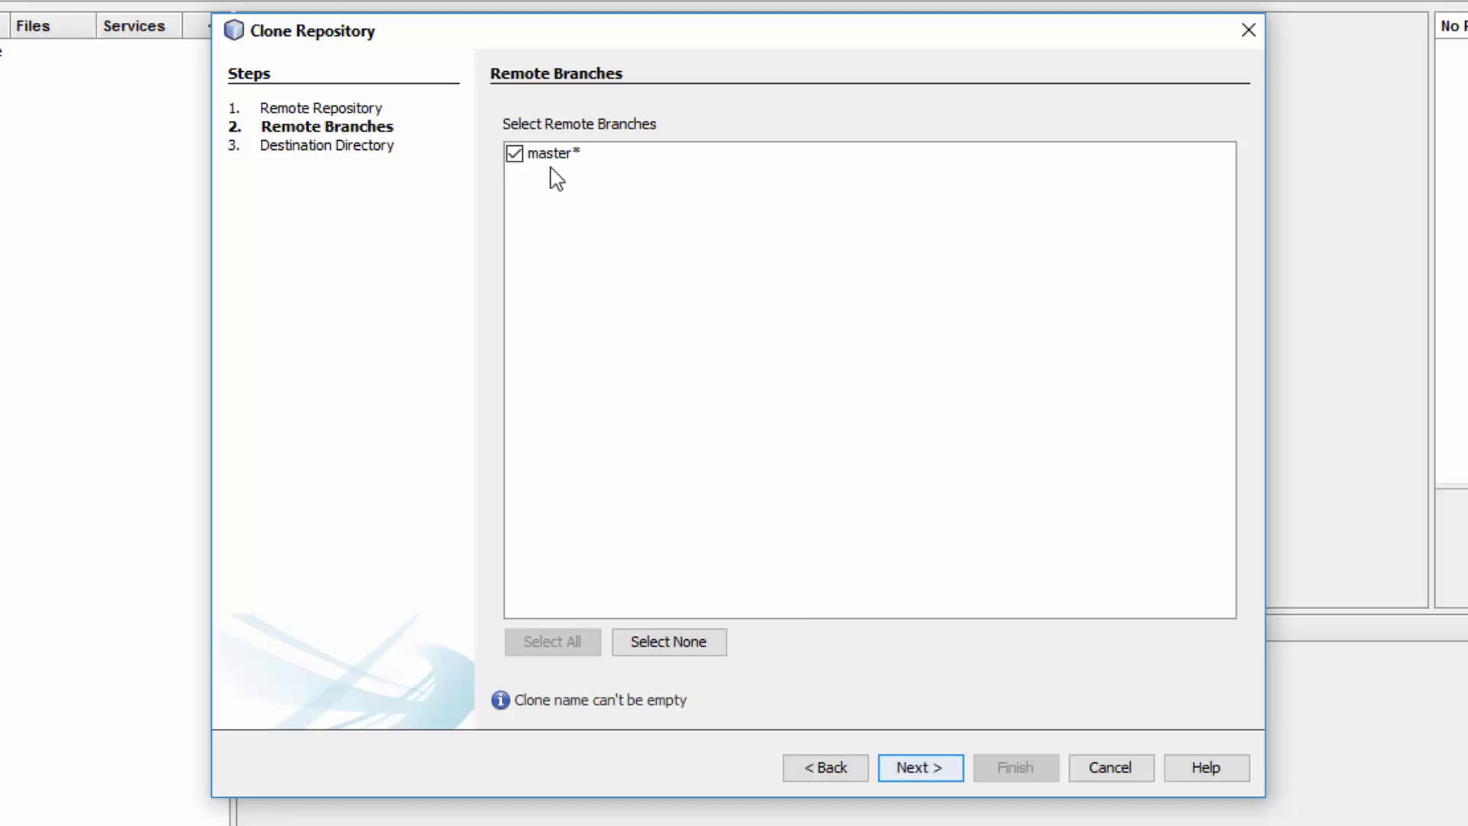
left_click(930, 771)
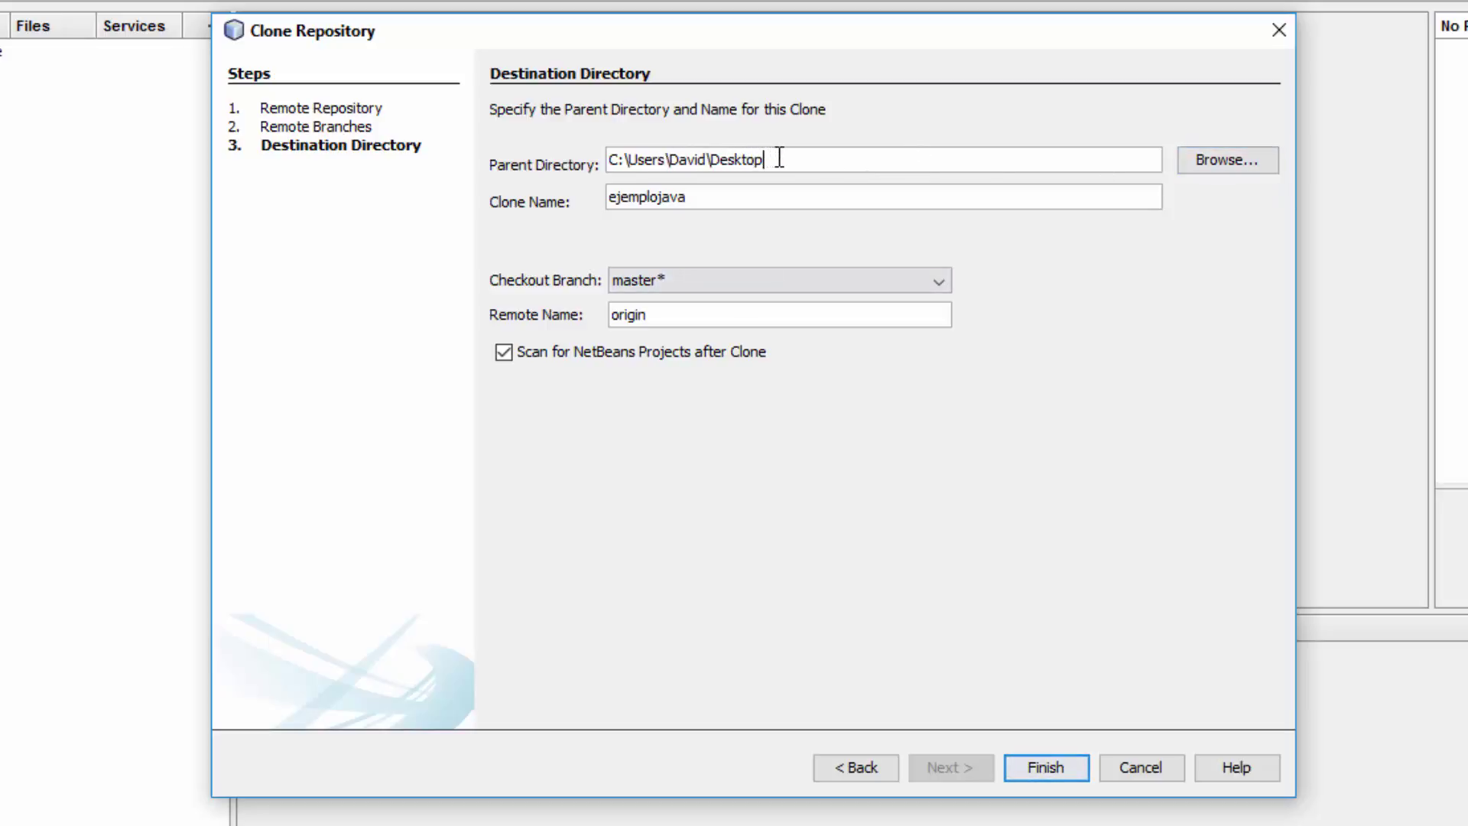
left_click_drag(734, 159, 800, 160)
left_click(708, 196)
left_click(1050, 769)
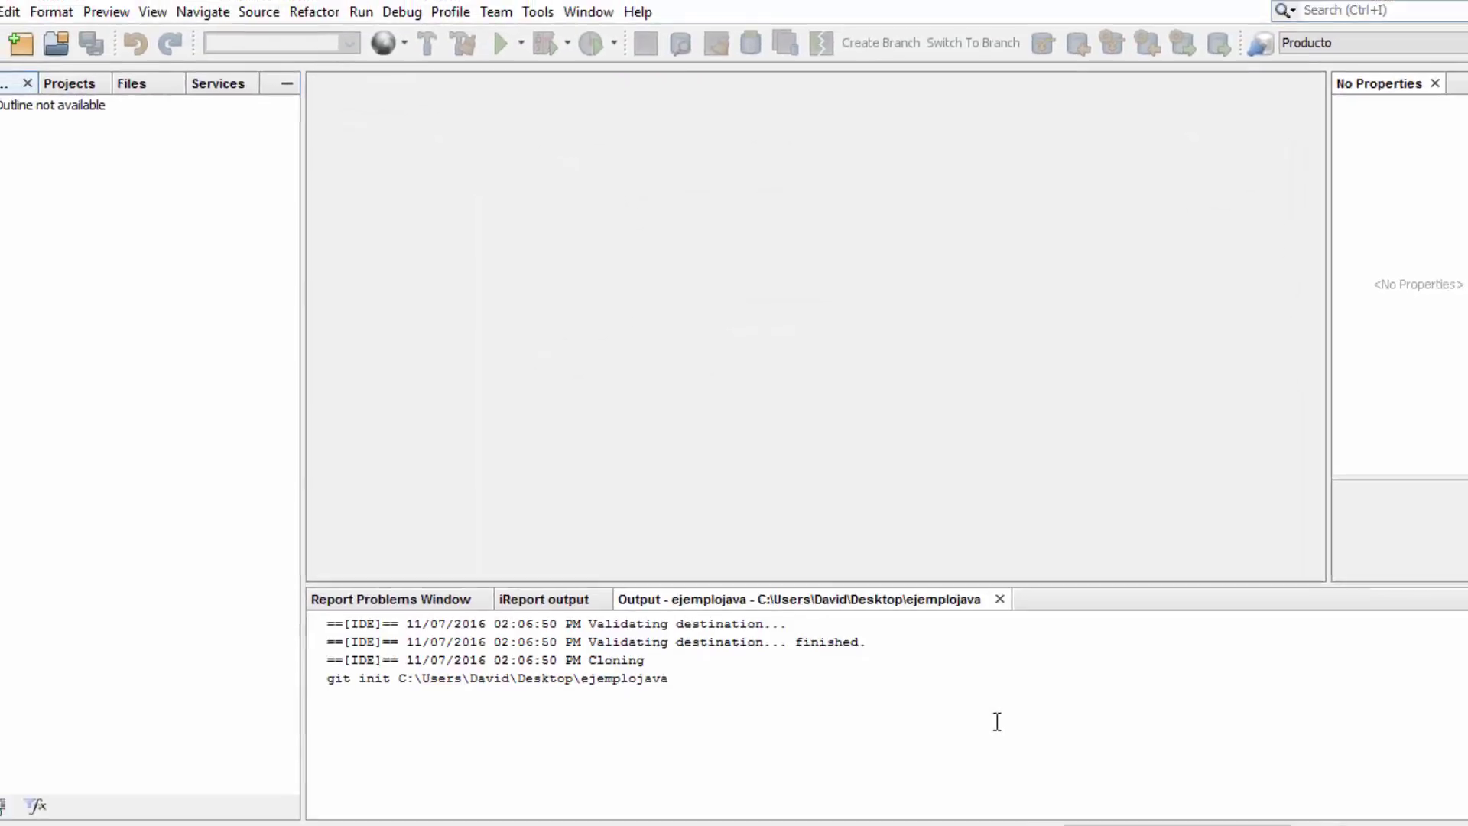
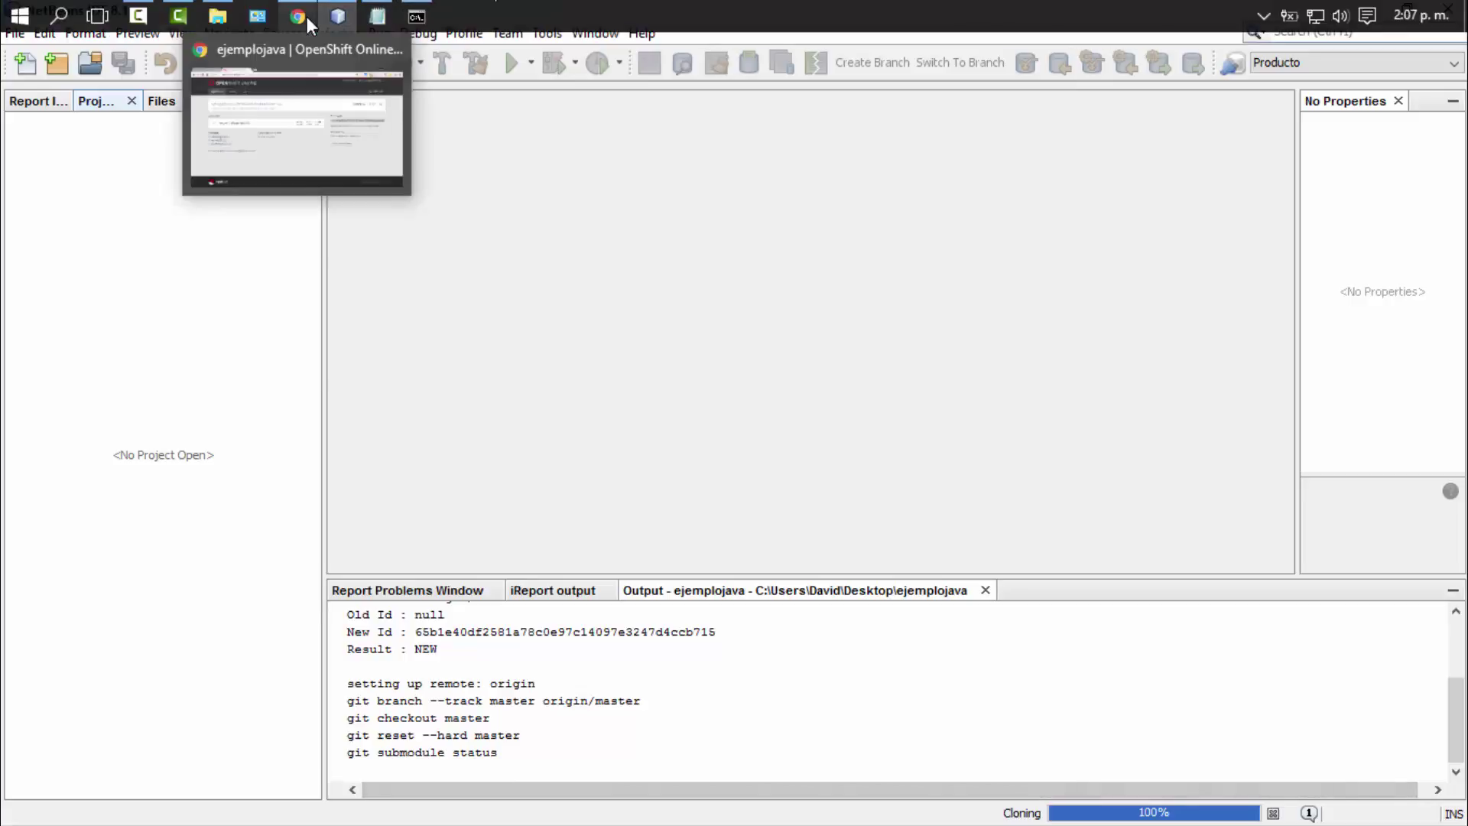
Glance at the OpenShift console in Chrome, then open the cloned ejemplojava project from the Clone Completed dialog.
left_click(305, 17)
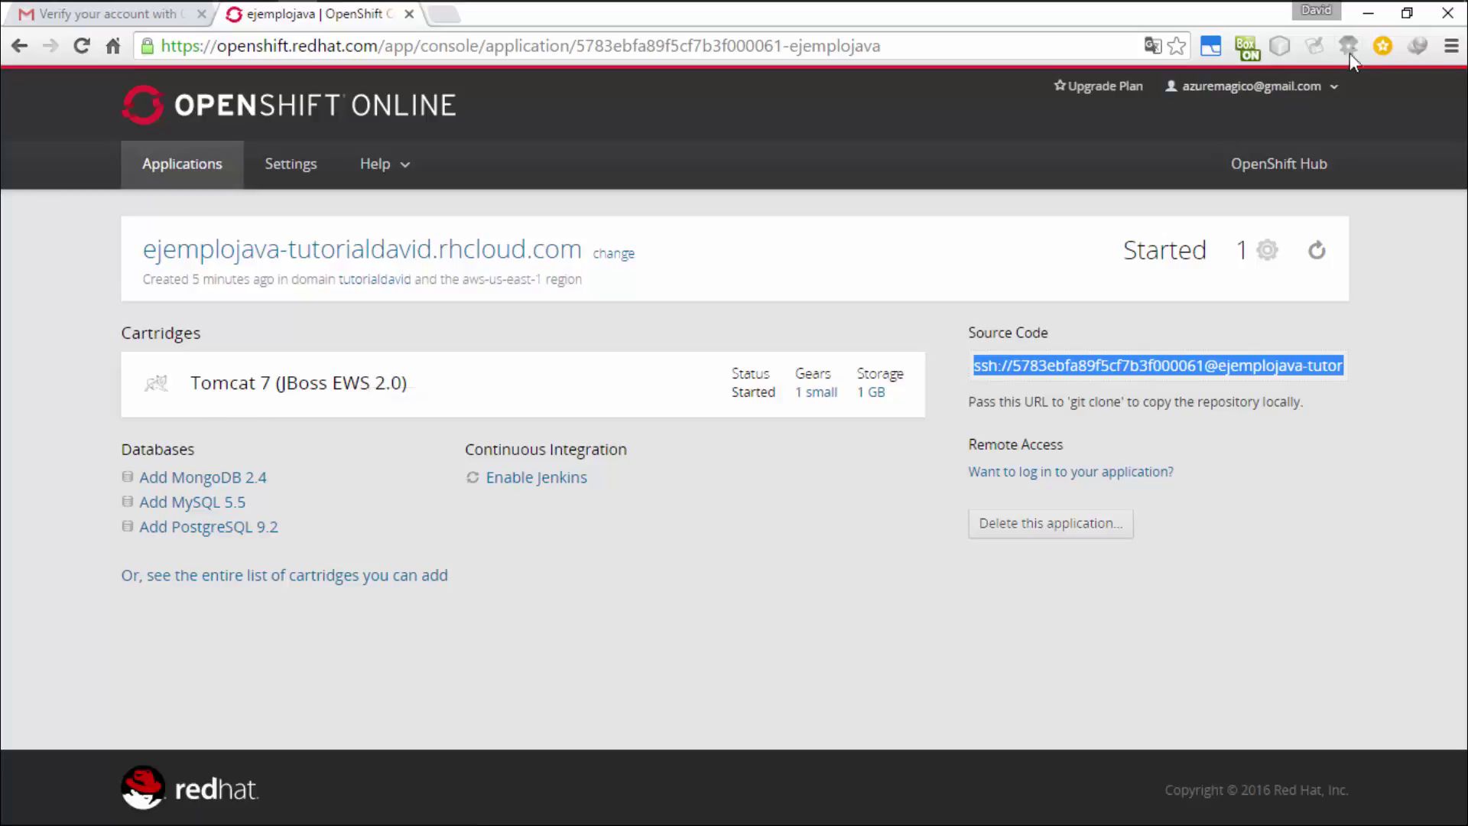
left_click(1365, 17)
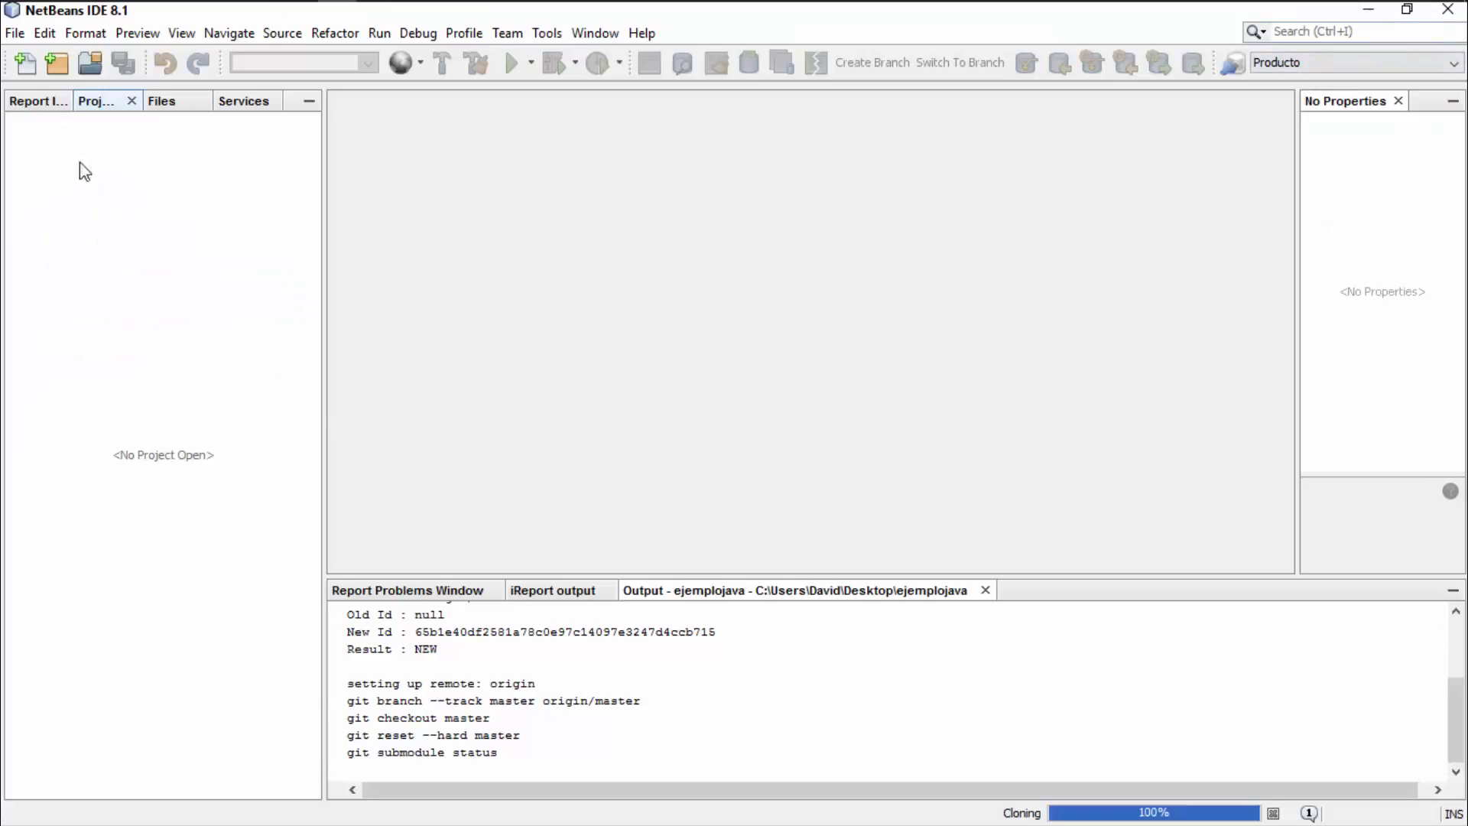
mouse_move(27, 9)
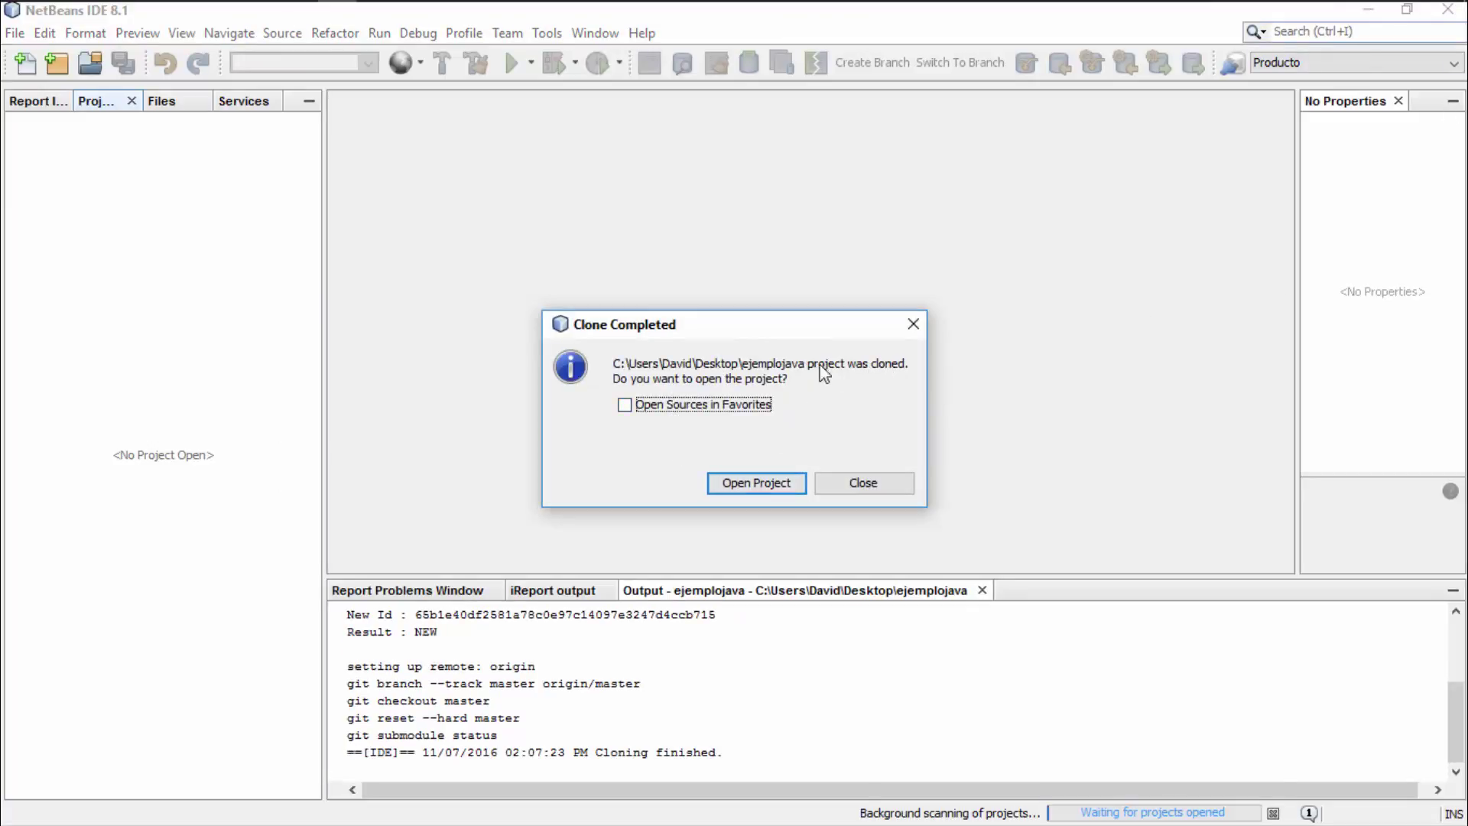
left_click(763, 486)
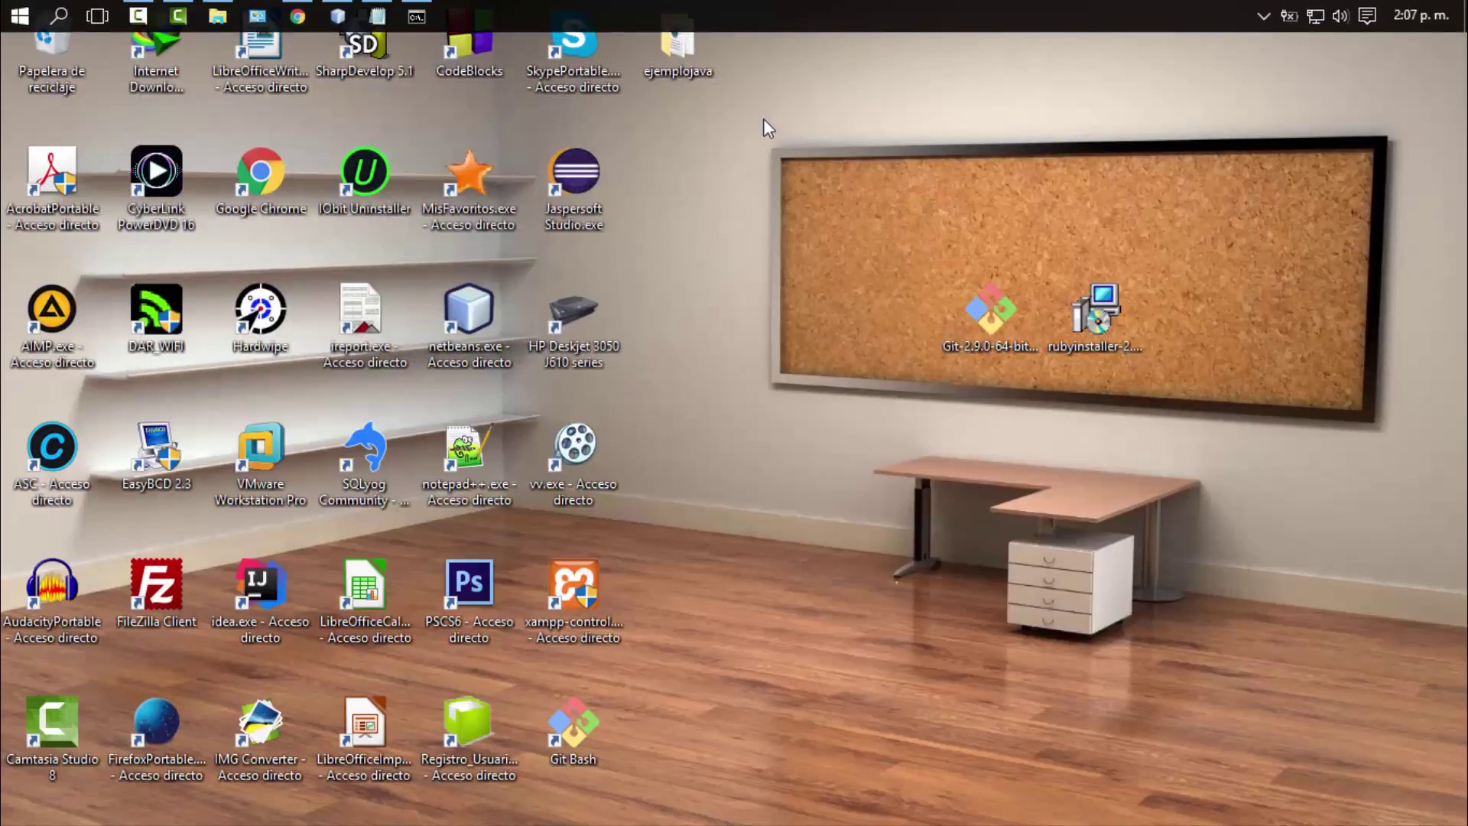
Place the ejemplojava folder on the corkboard and delete the Git and rubyinstaller icons.
left_click_drag(677, 66, 877, 318)
mouse_move(851, 333)
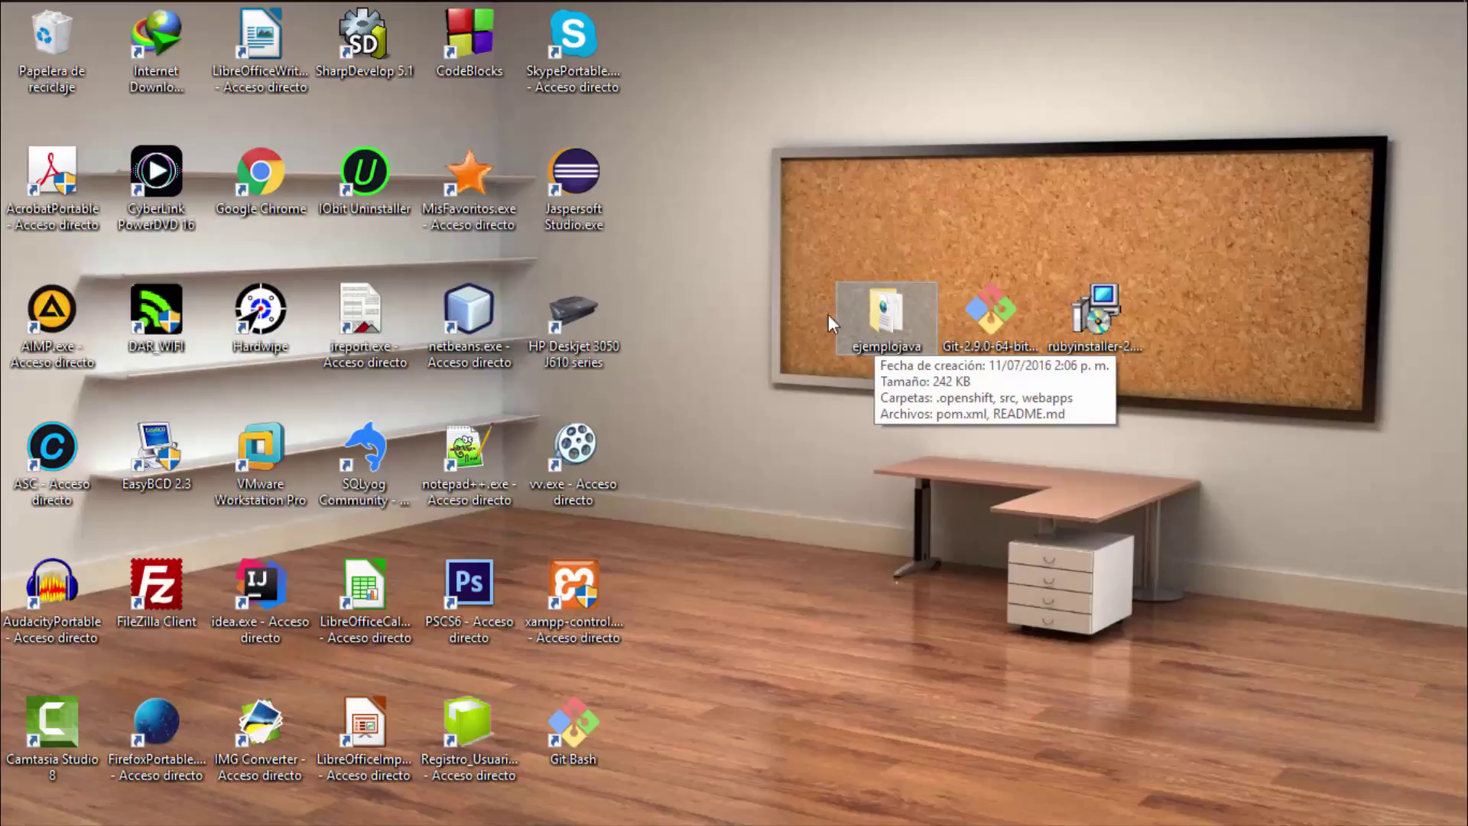
left_click_drag(1154, 379, 994, 333)
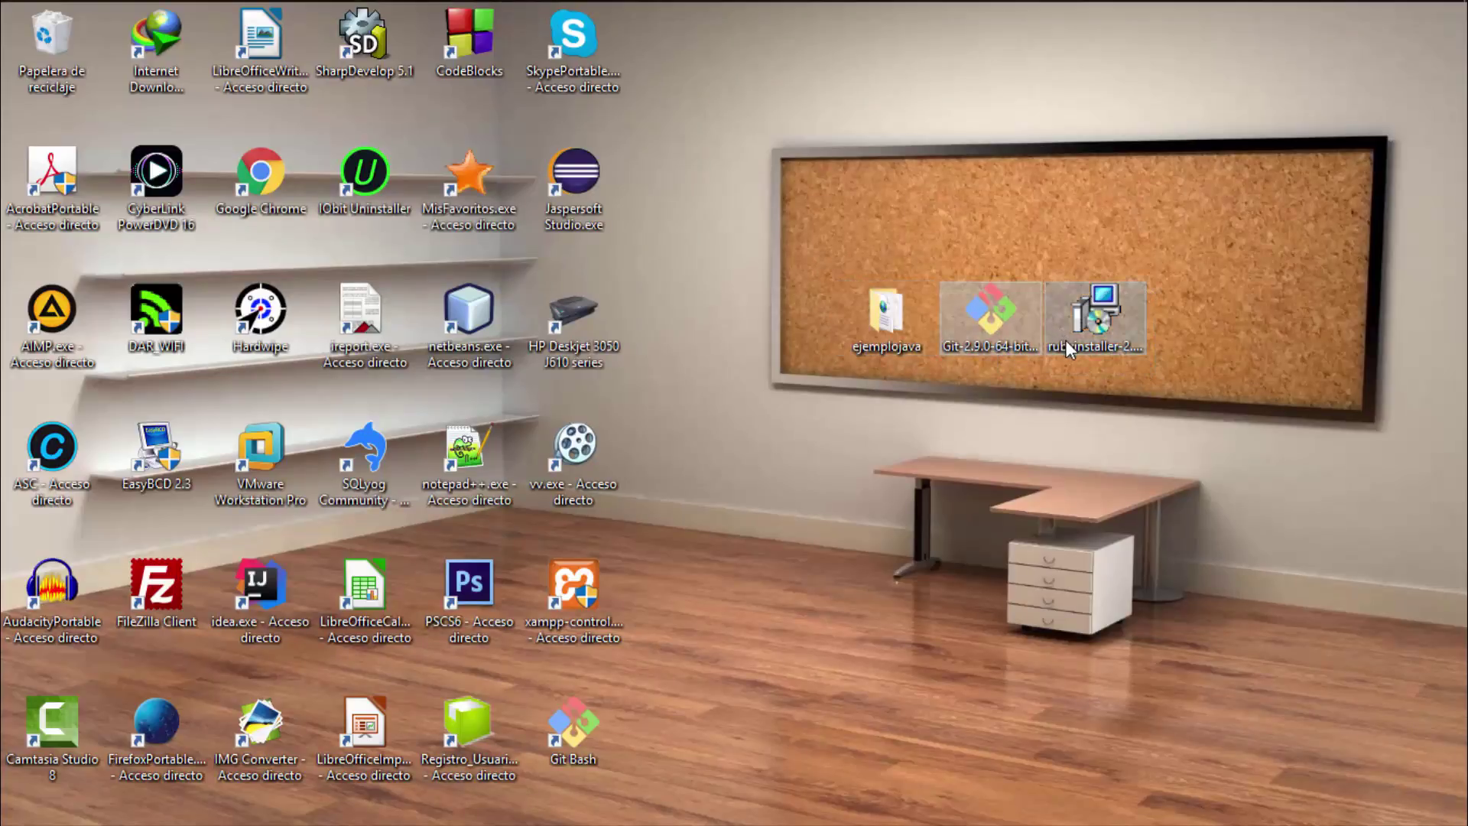
key("Delete")
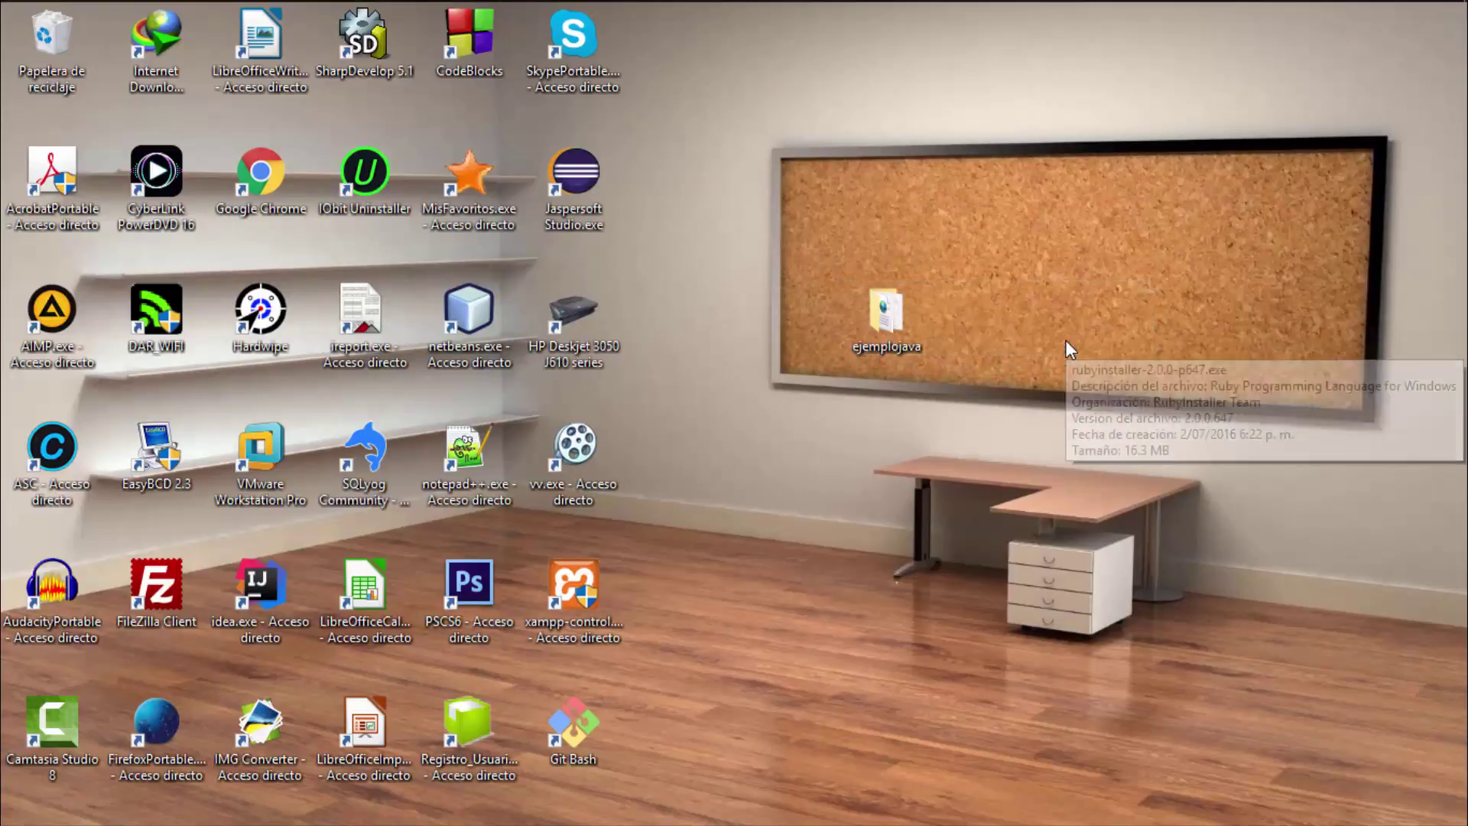
Shift the ejemplojava folder further right on the corkboard and return to NetBeans.
left_click_drag(919, 329, 1024, 280)
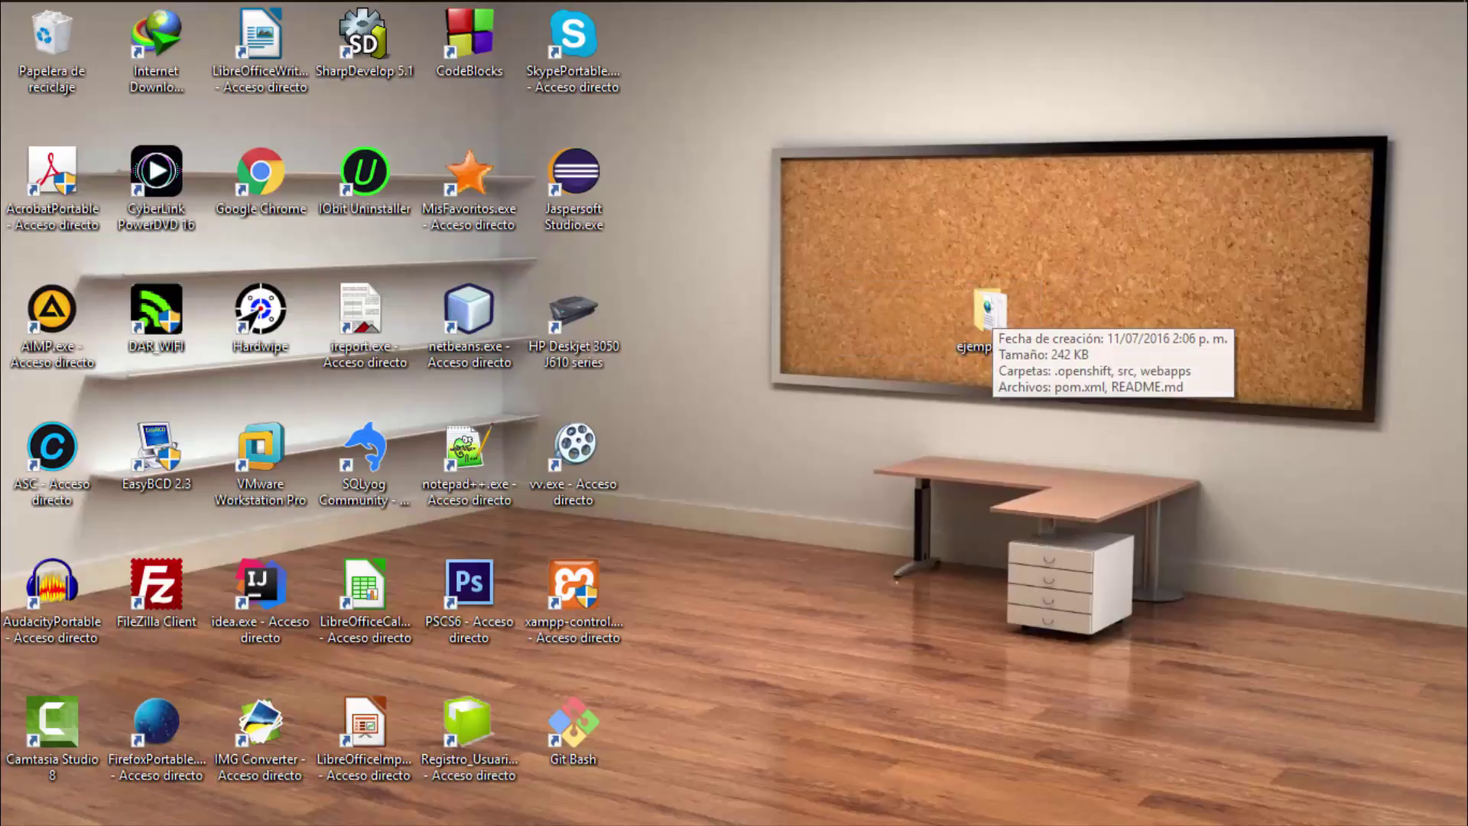
mouse_move(417, 9)
left_click(341, 13)
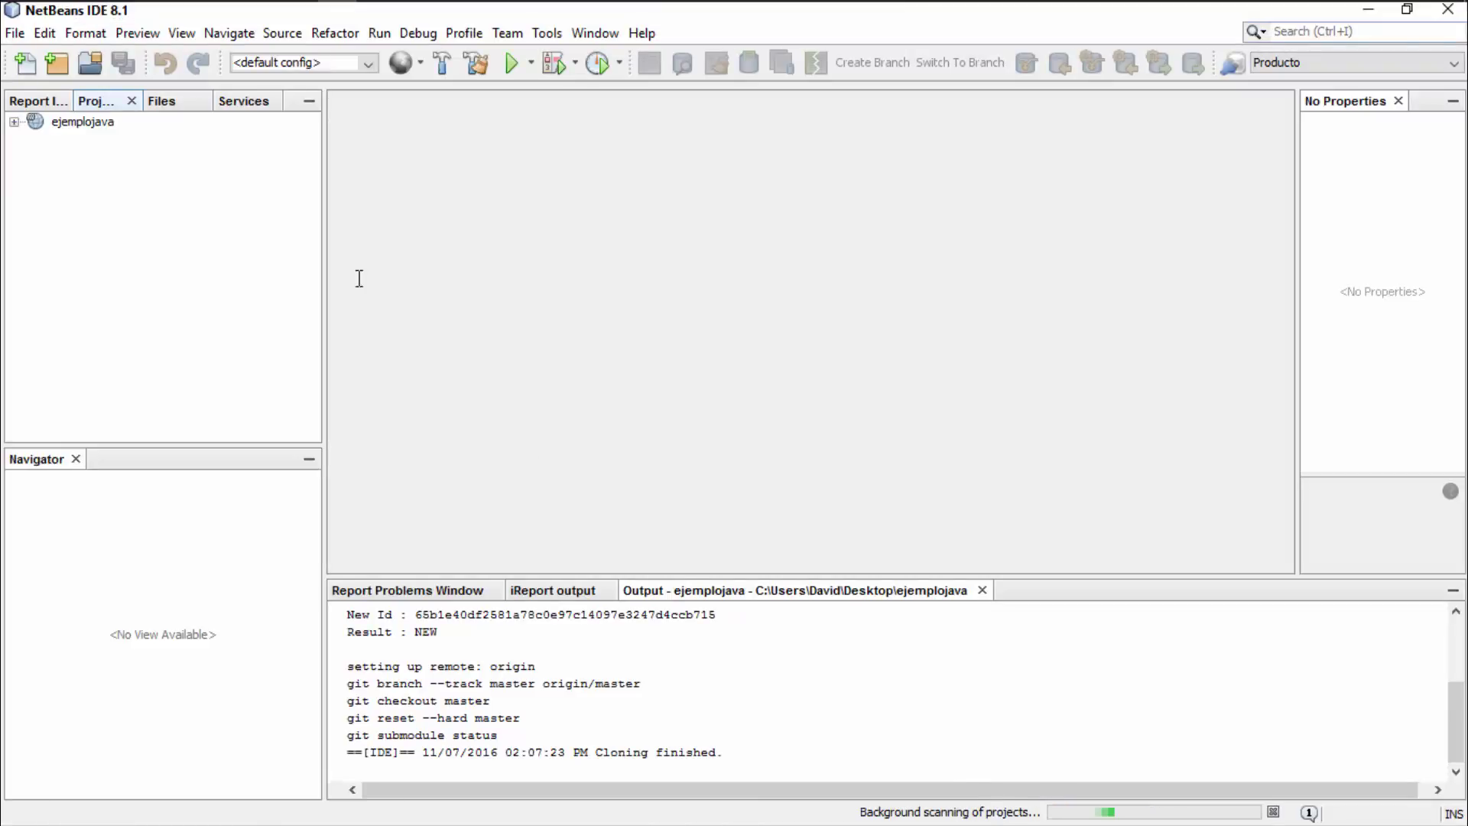
Expand ejemplojava's Web Pages, Other Sources, Source Packages, Dependencies and Java Dependencies nodes.
left_click(78, 125)
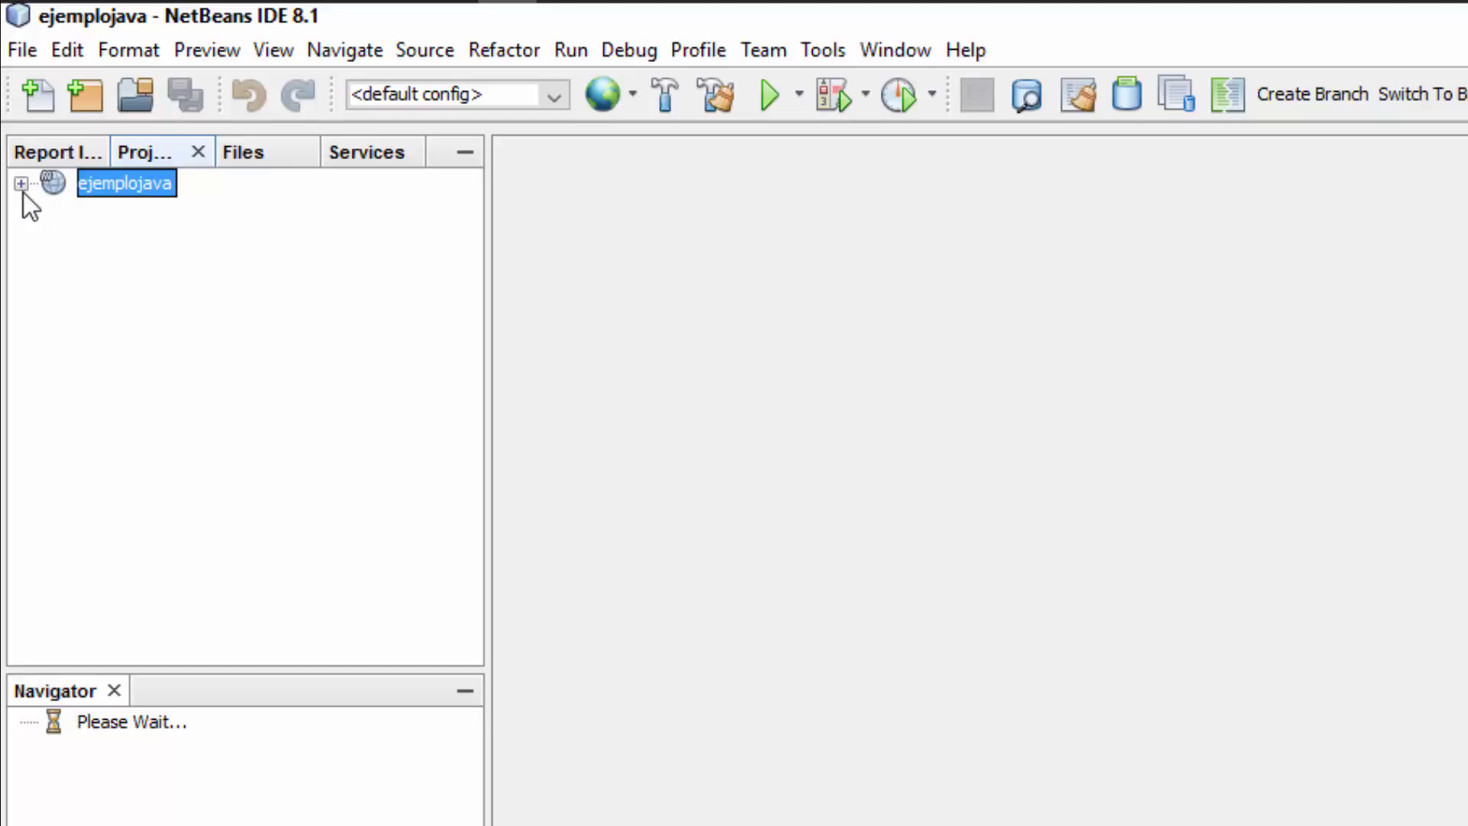
left_click(22, 189)
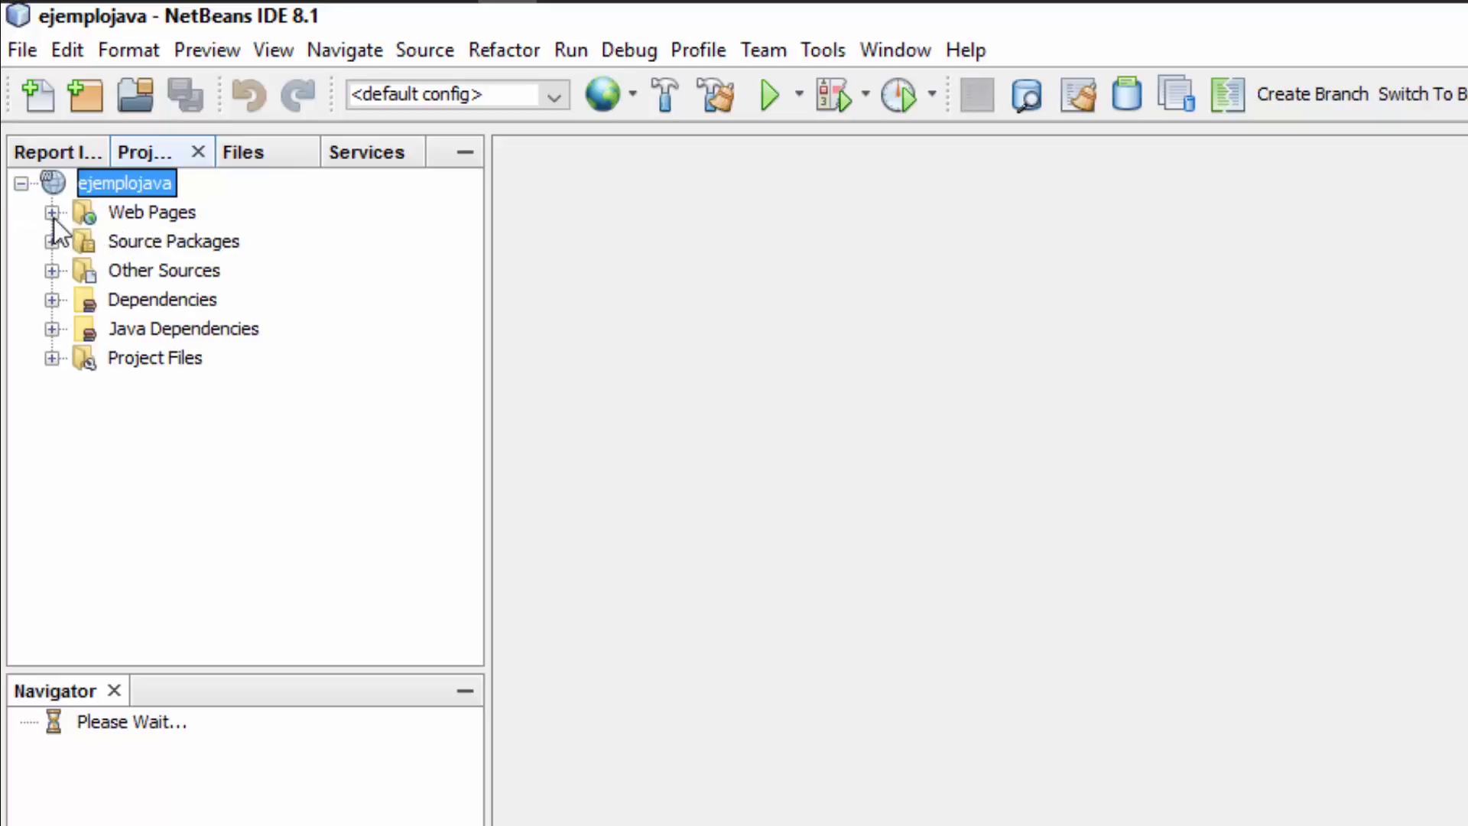
left_click(51, 215)
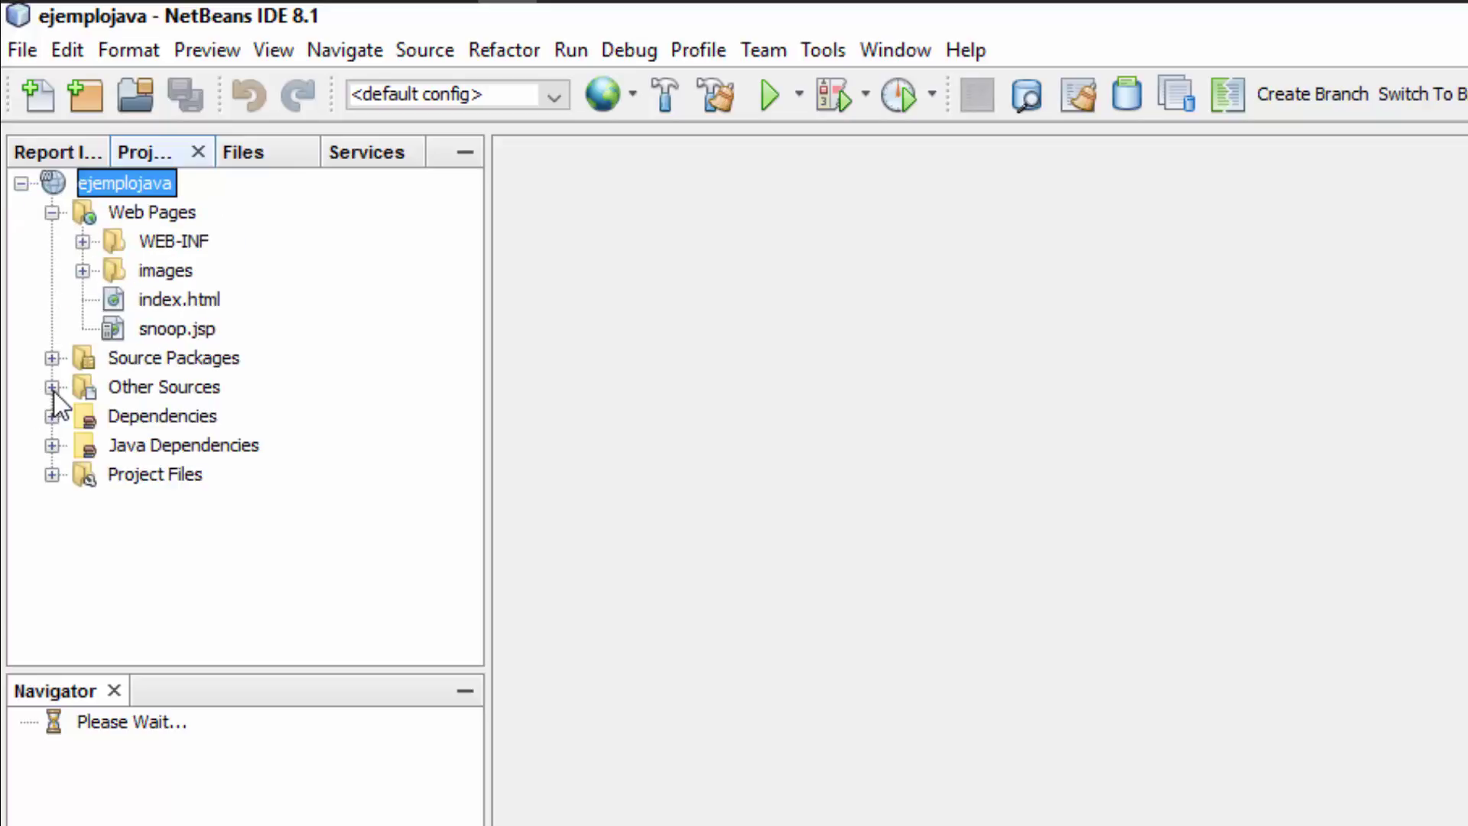
left_click(51, 387)
left_click(52, 358)
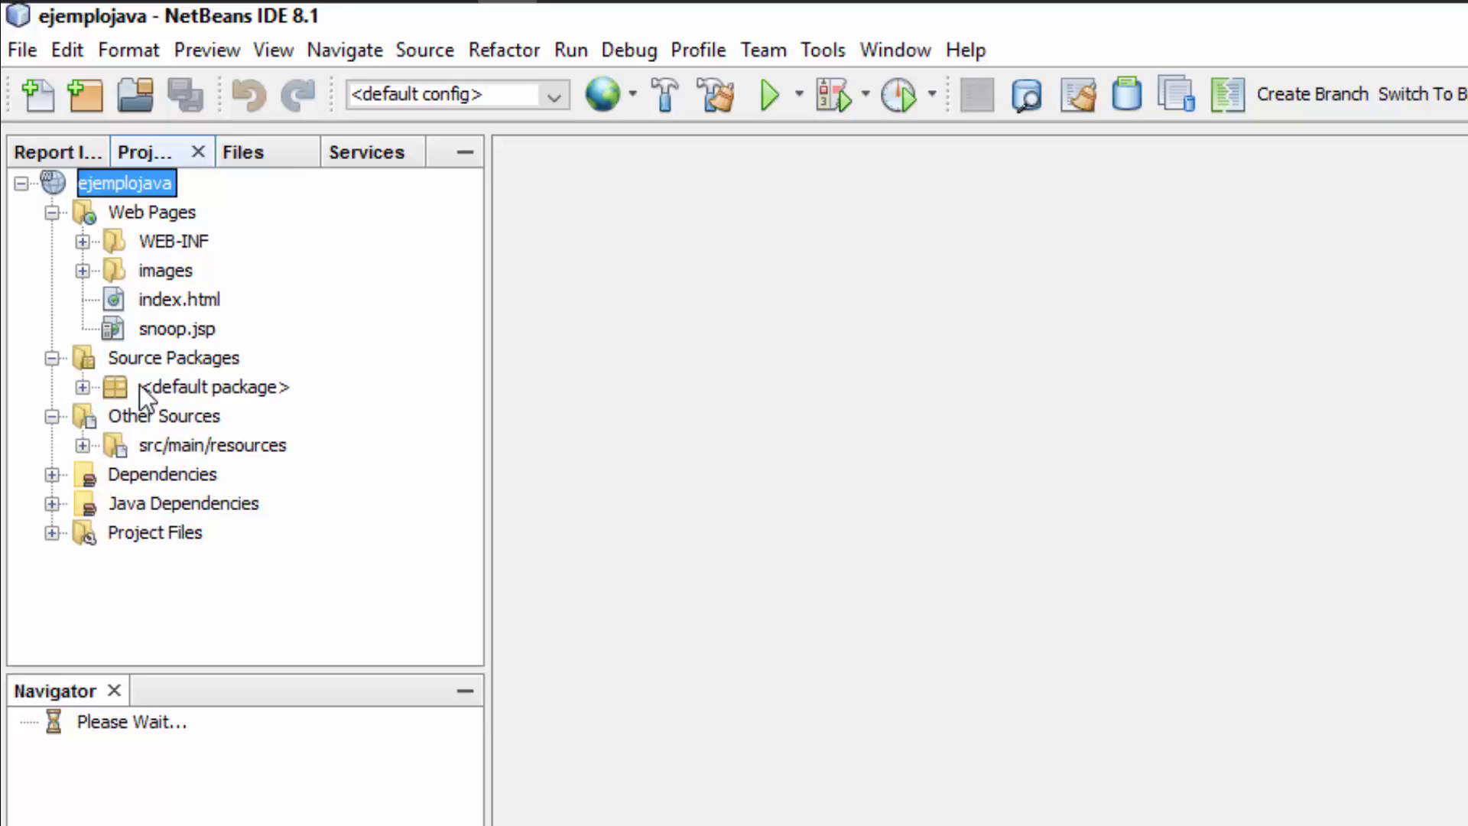
left_click(82, 387)
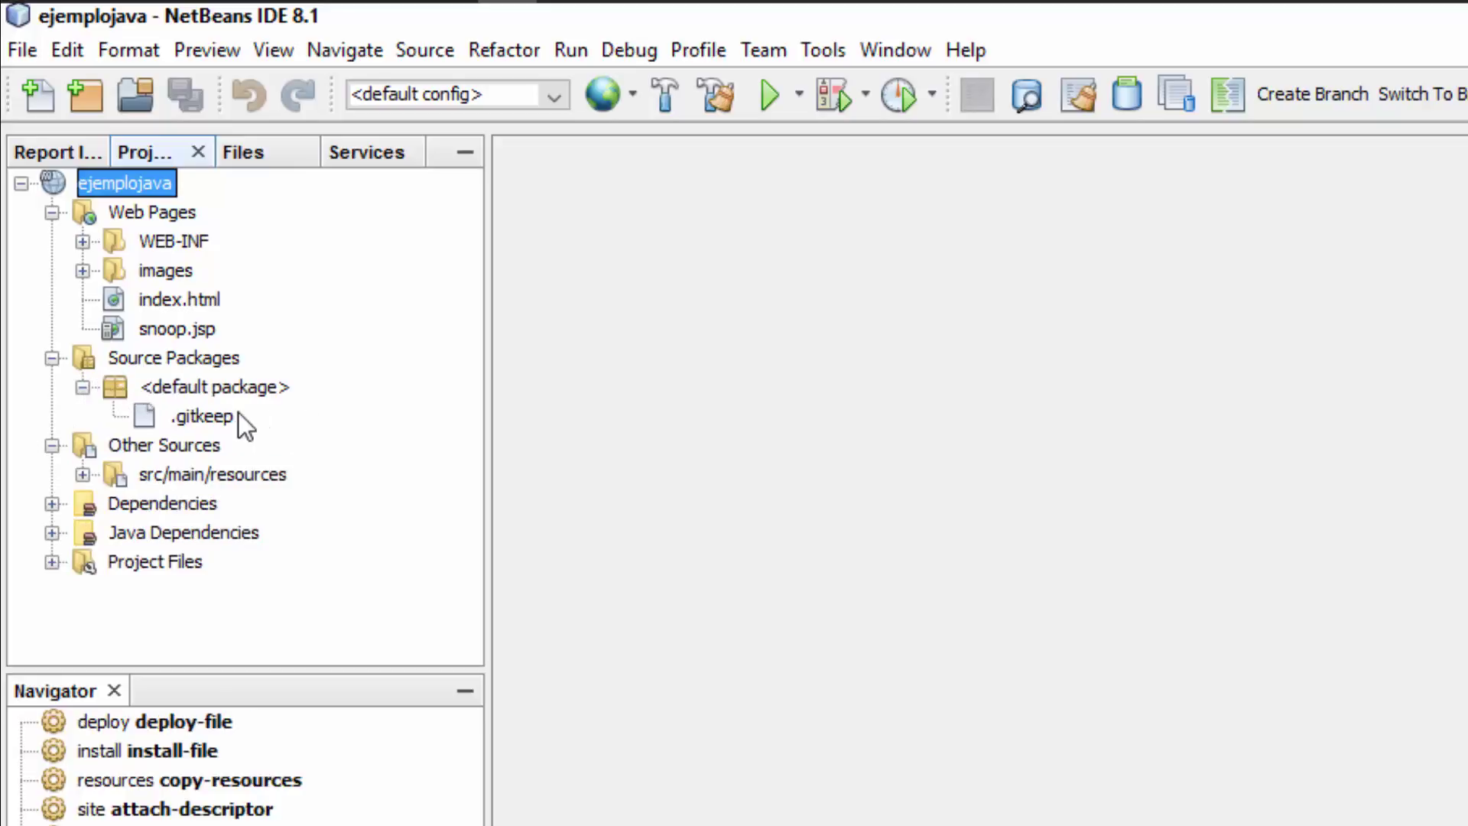
left_click(224, 387)
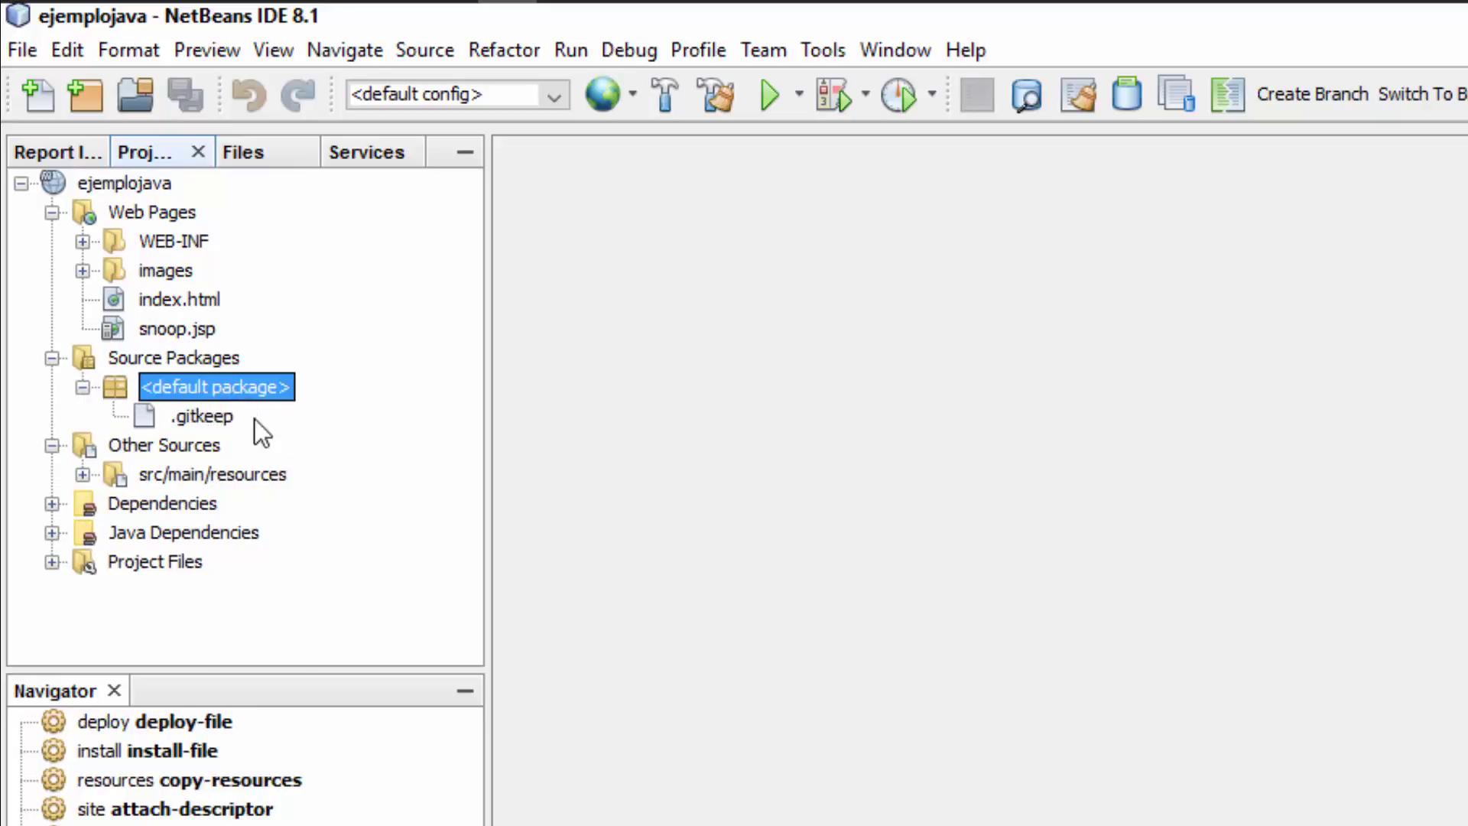
left_click(51, 503)
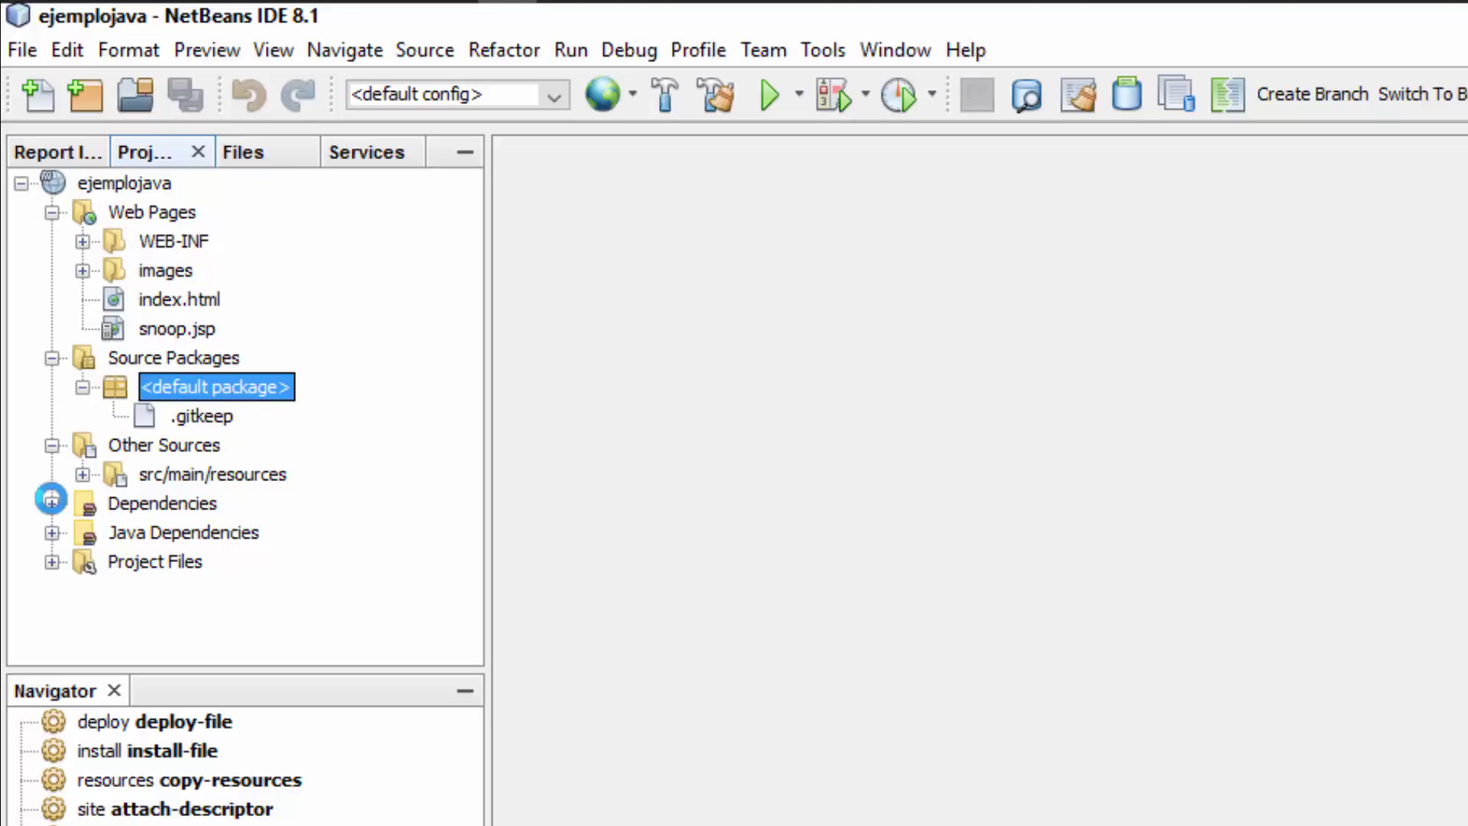
left_click(172, 505)
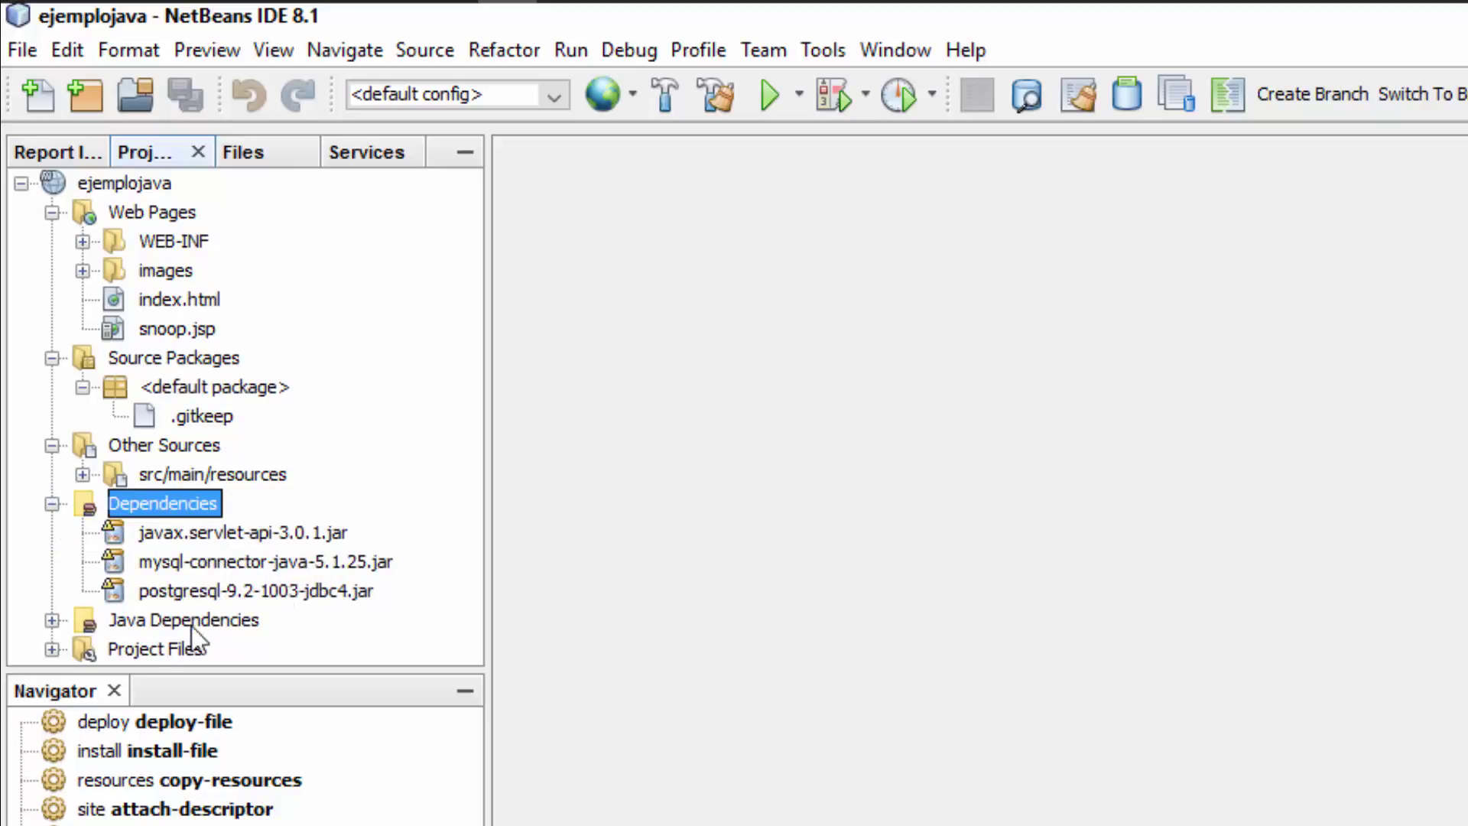
left_click(51, 620)
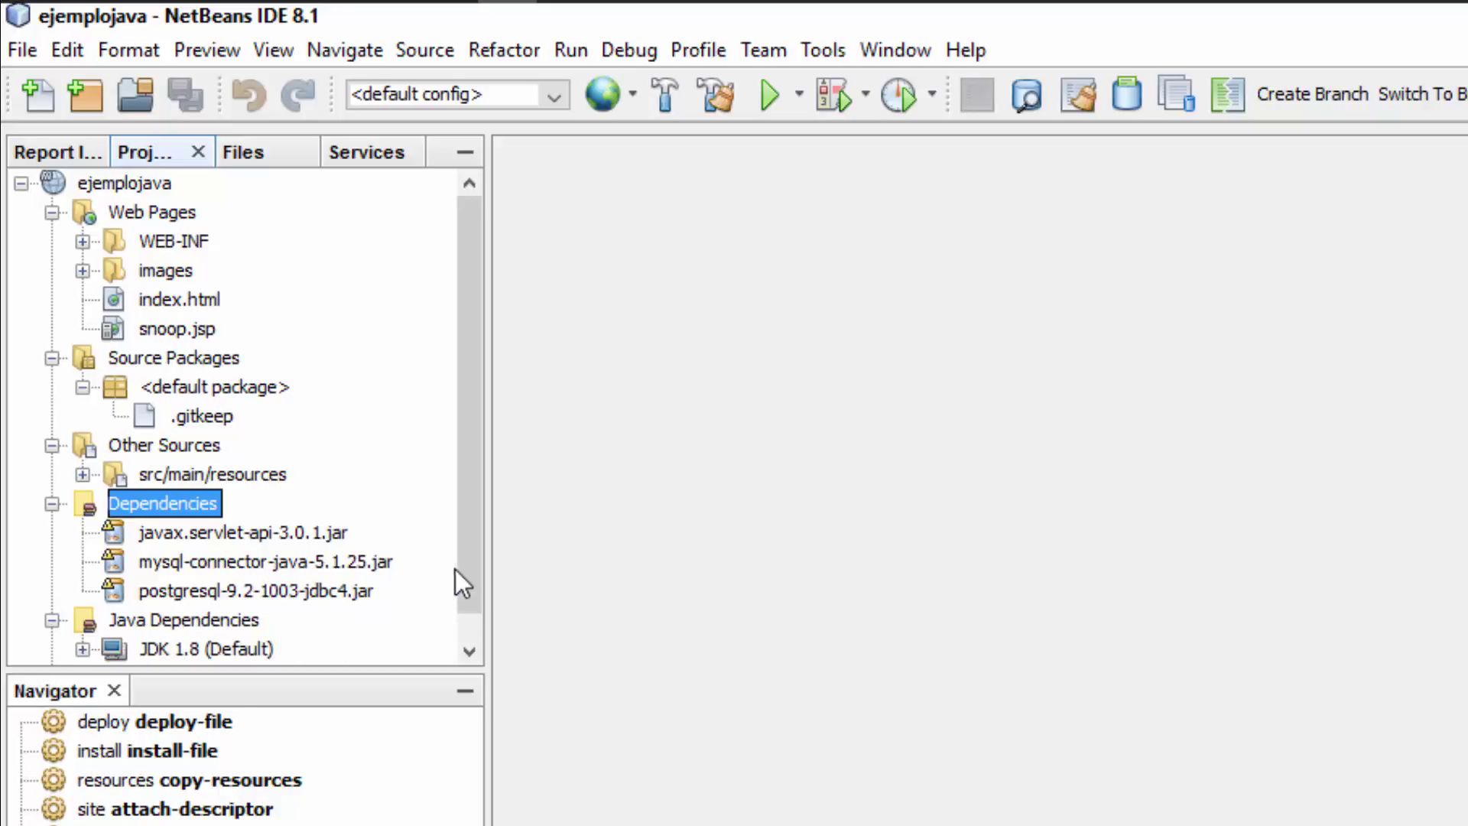
mouse_move(456, 569)
left_mouse_down()
mouse_move(471, 600)
mouse_move(465, 543)
left_mouse_up()
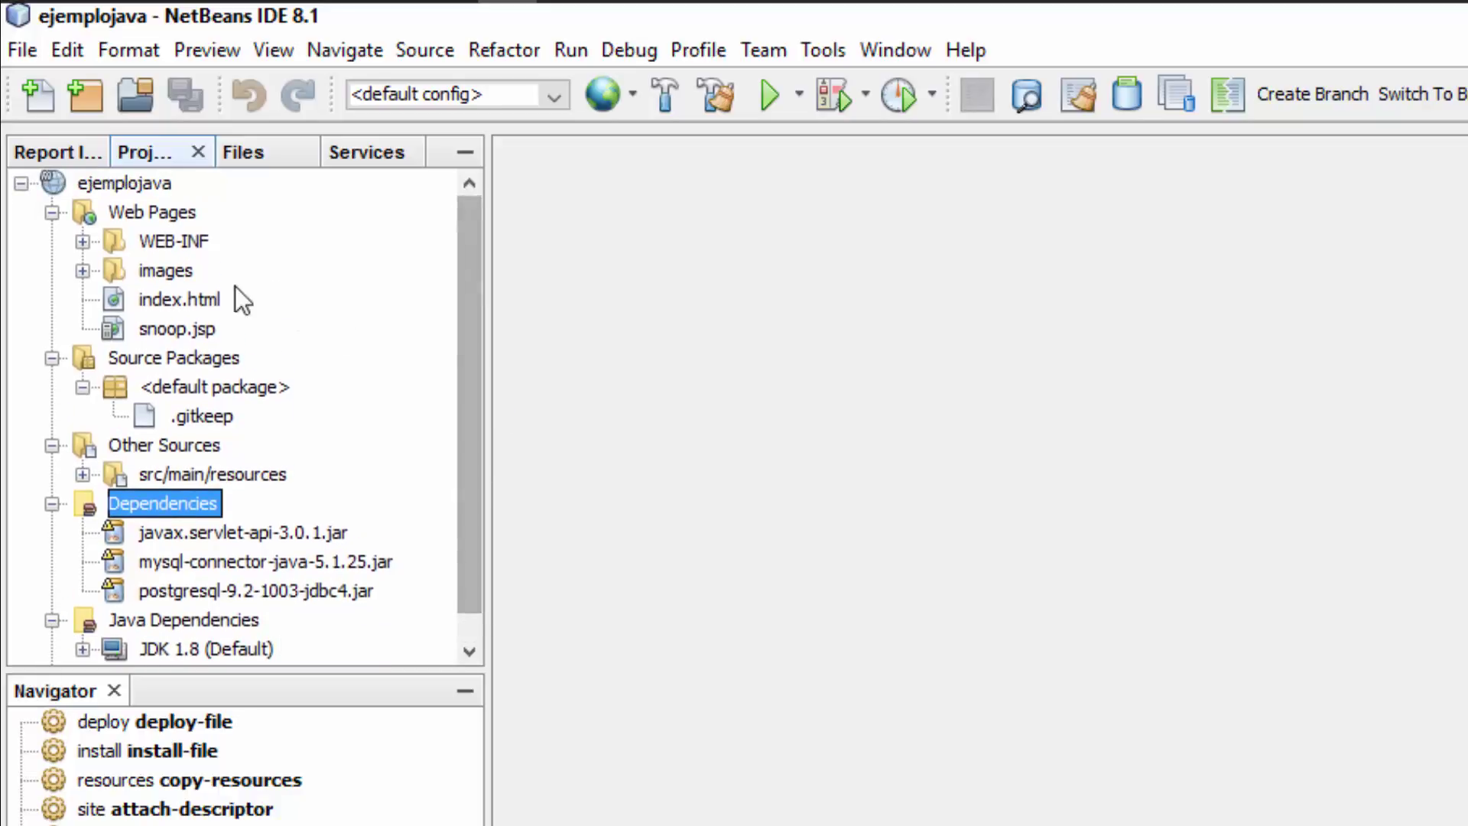
Open index.html from Web Pages in the editor and scroll through its source.
left_click(195, 299)
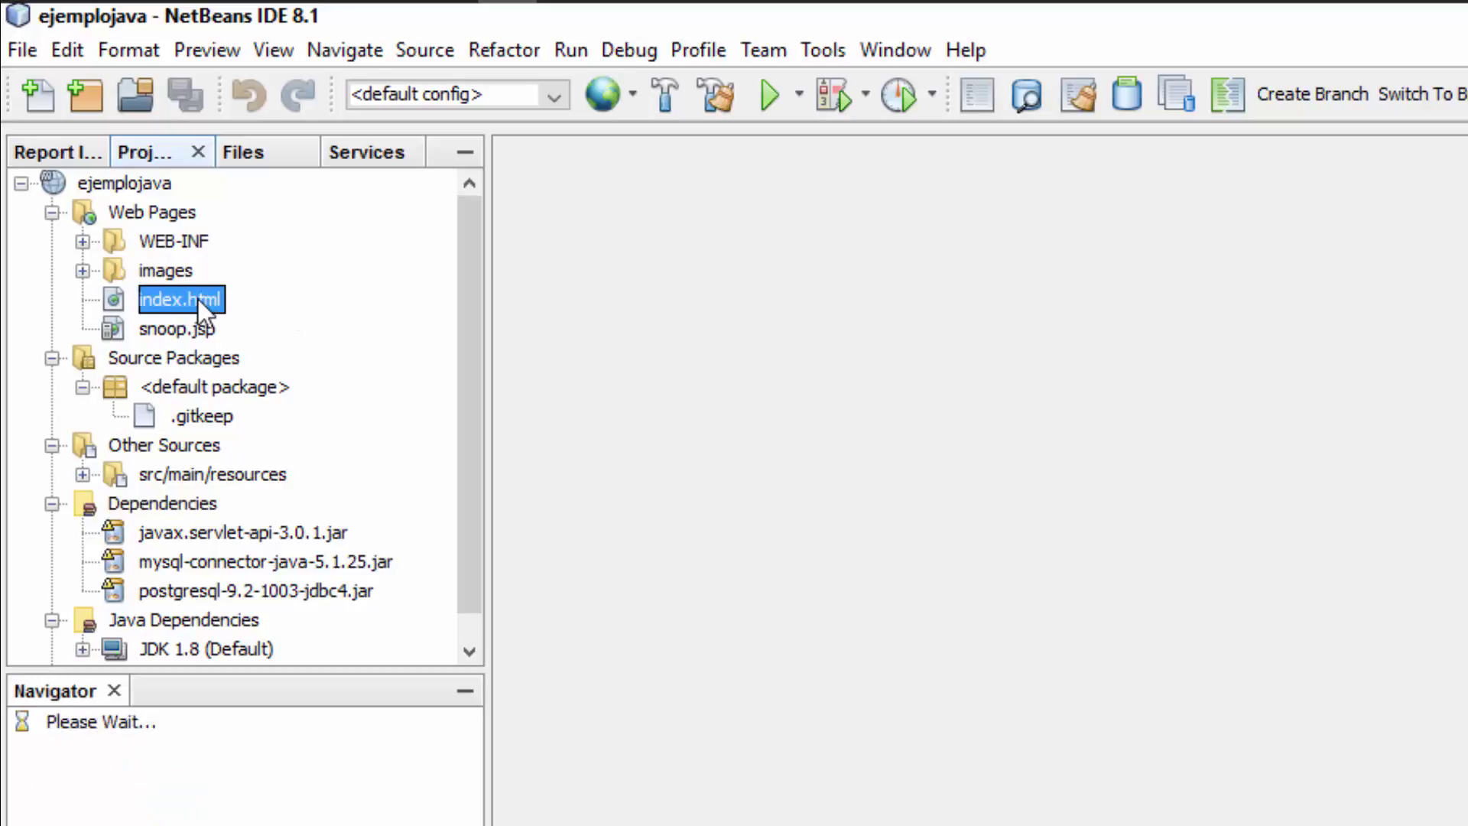
double_click(198, 300)
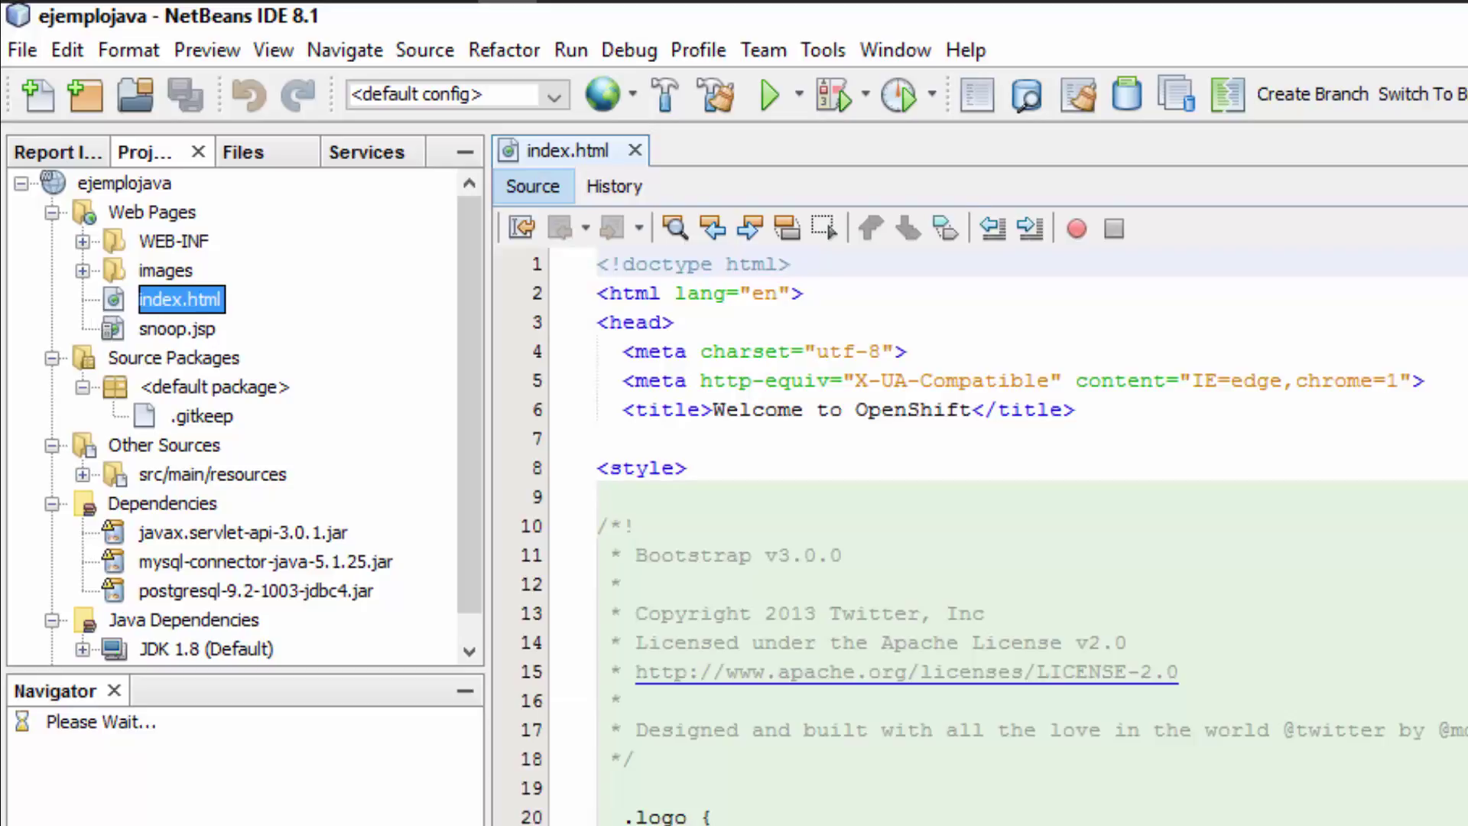
scroll(979, 520, "down", 19)
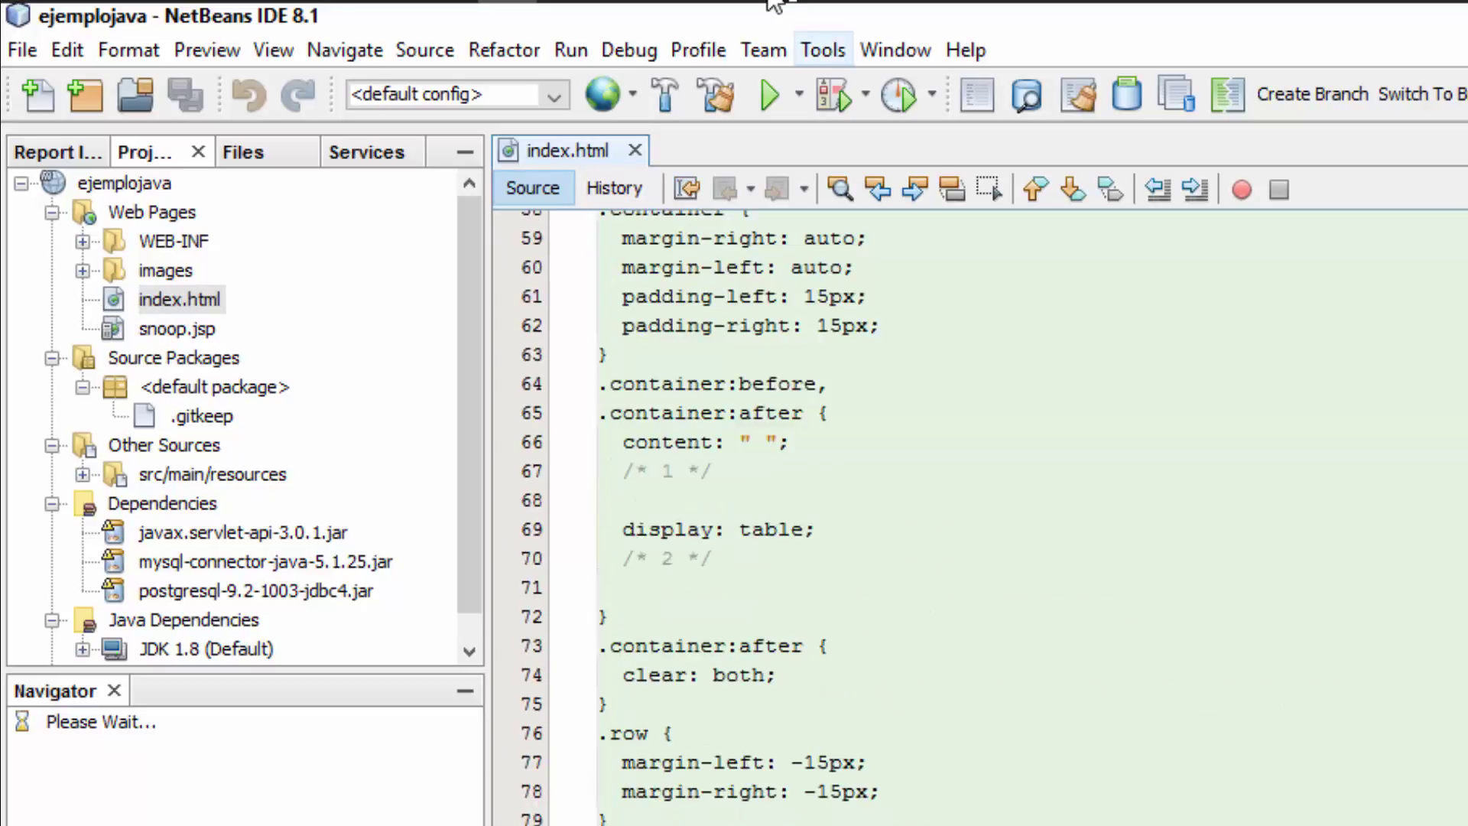
mouse_move(756, 7)
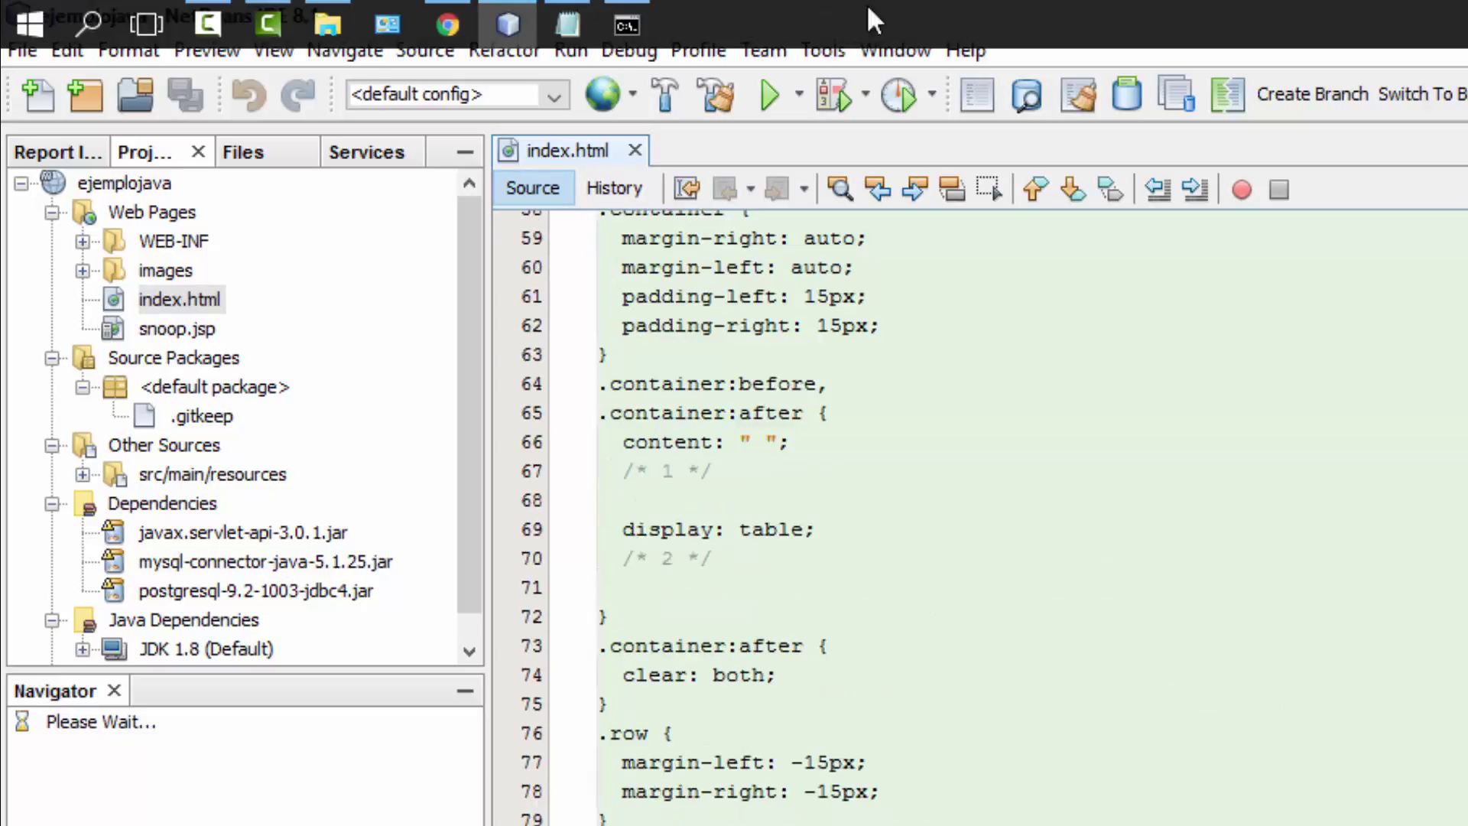
Open the ejemplojava app's public URL in a new Chrome tab.
left_click(451, 22)
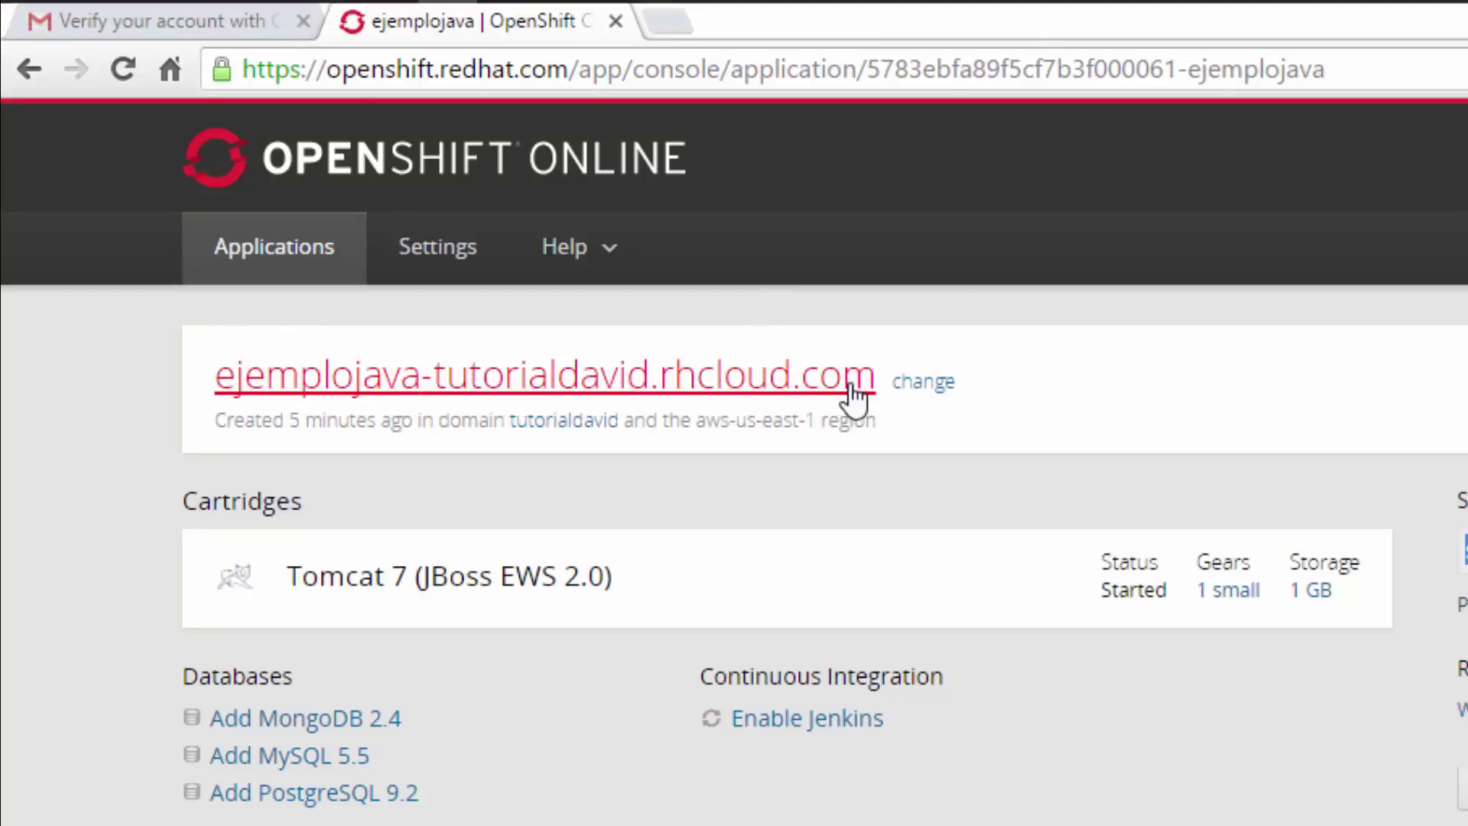
right_click(719, 387)
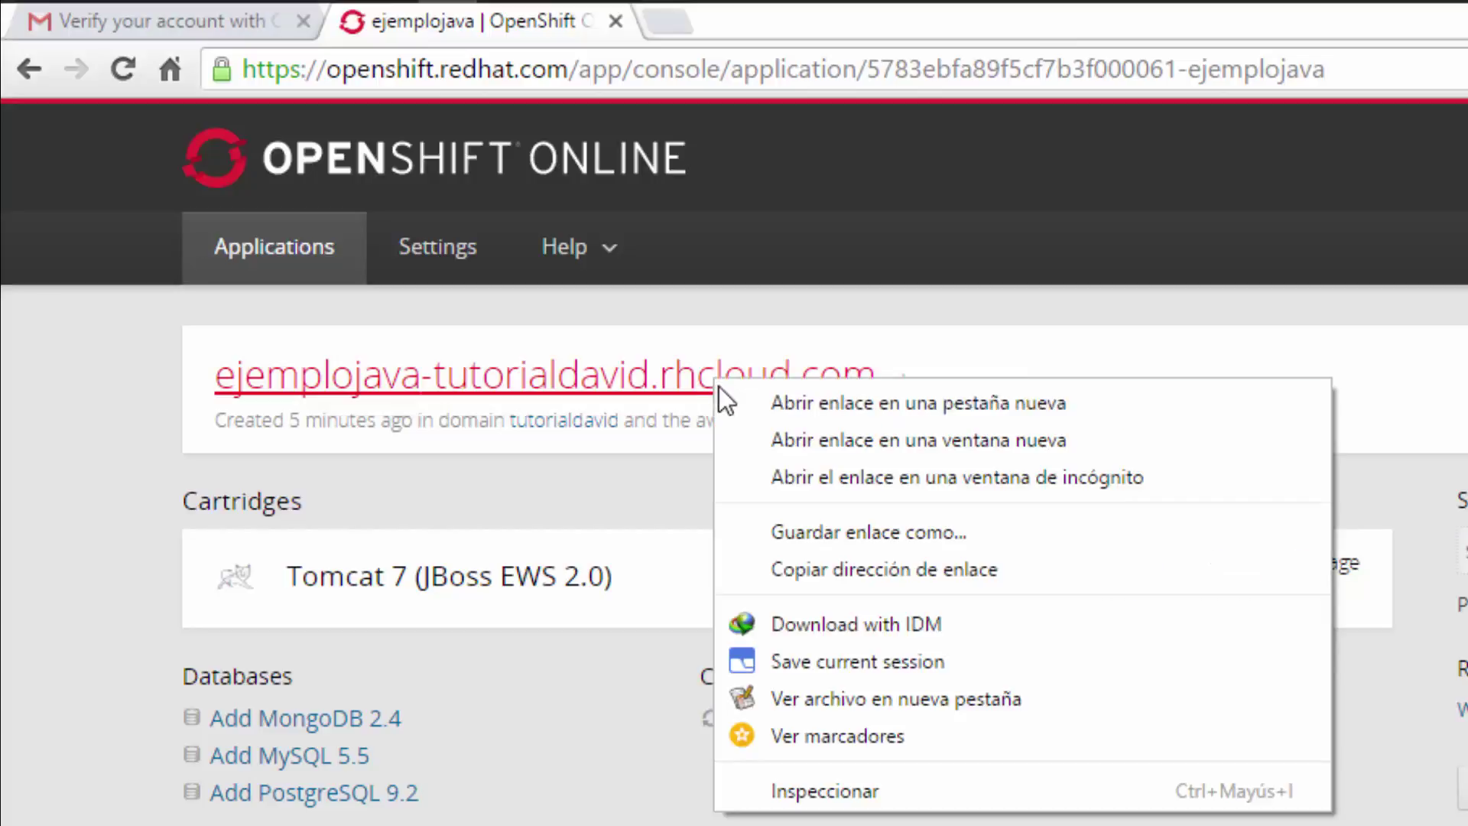
left_click(747, 402)
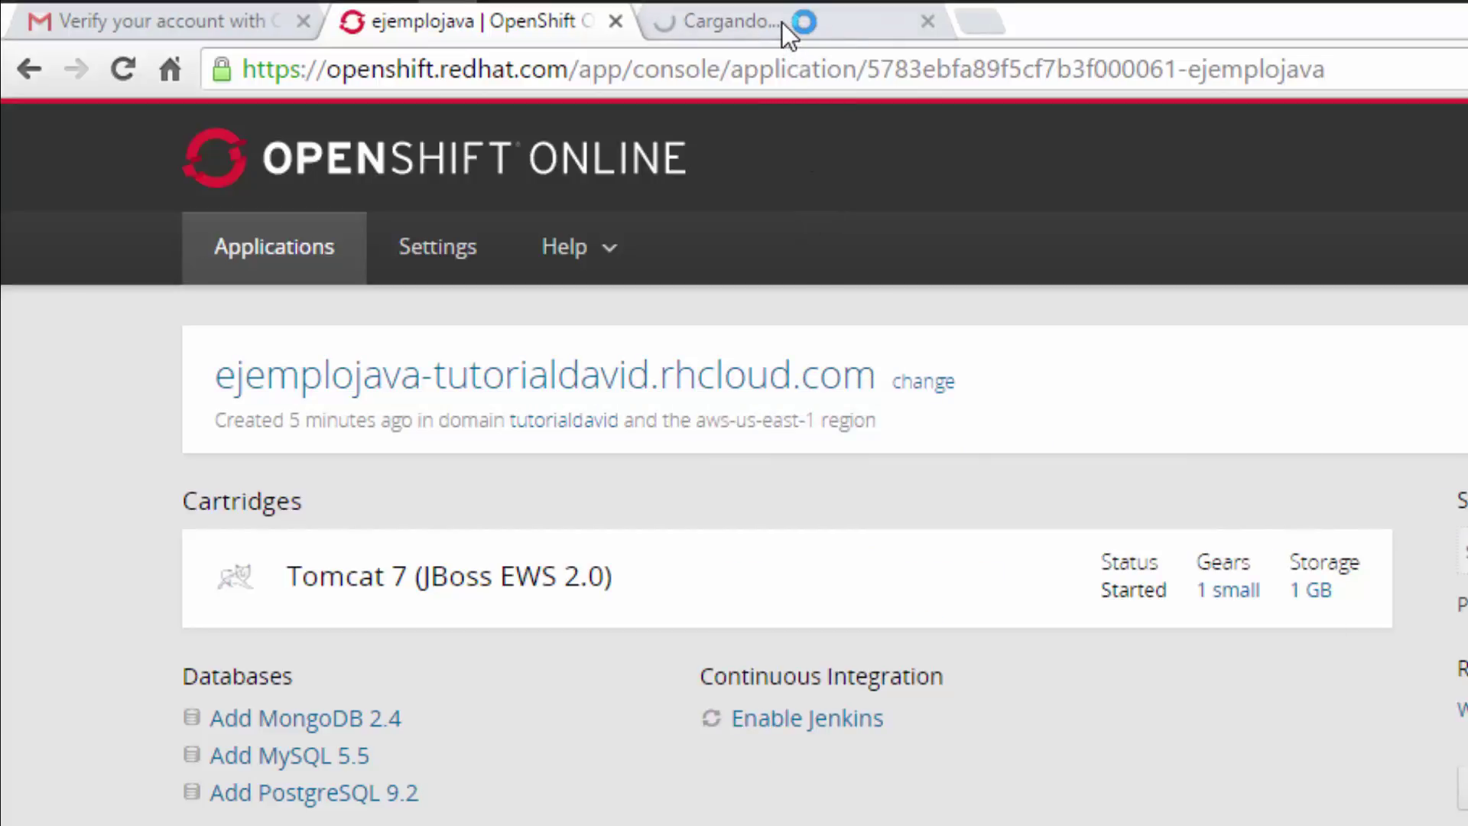
left_click(781, 22)
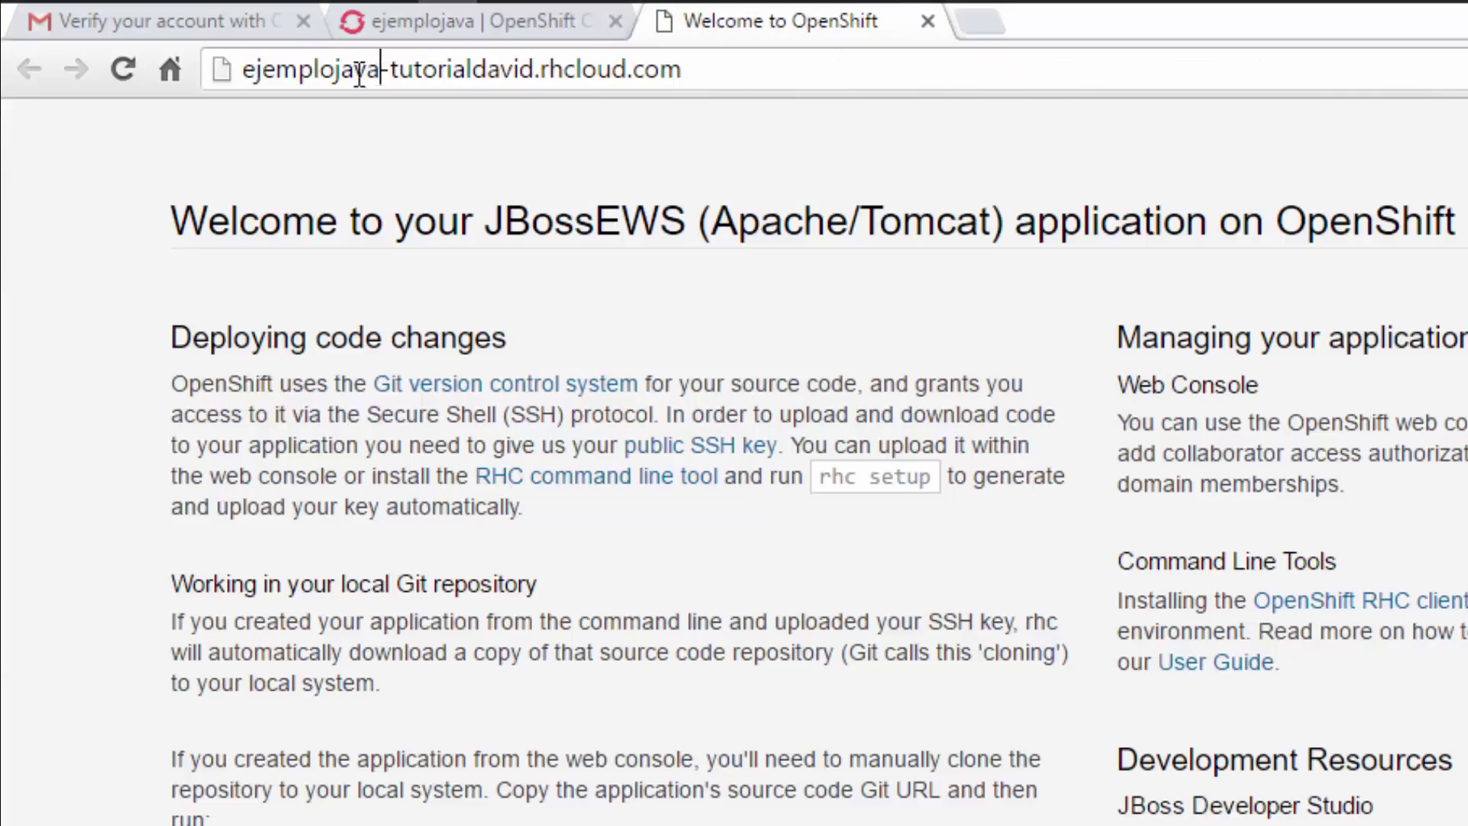
Inspect the JBossEWS welcome page and its app and domain address, then close the tab.
left_click_drag(374, 70, 305, 71)
left_click_drag(440, 71, 519, 71)
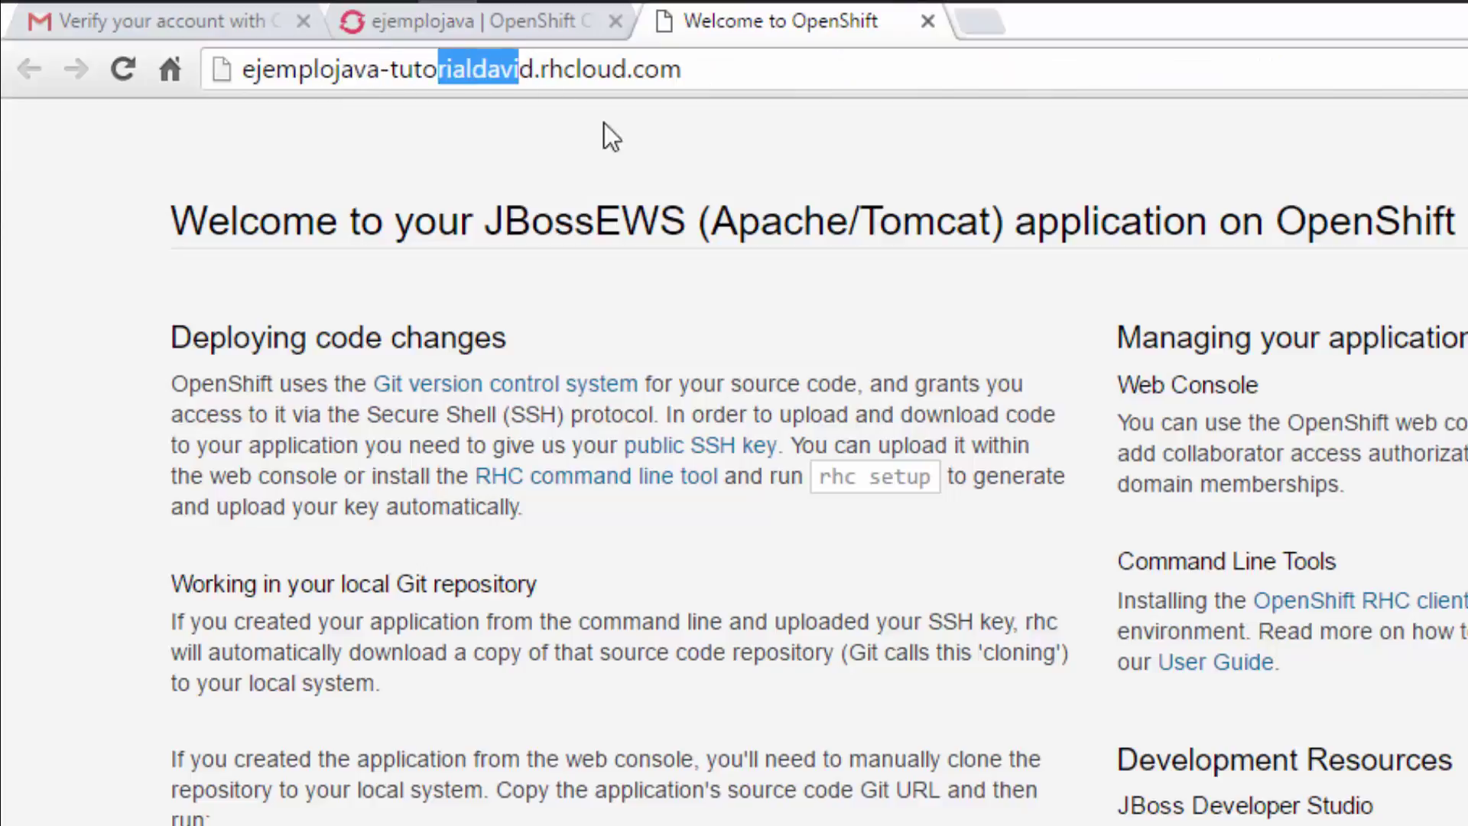
left_click(604, 126)
scroll(604, 126, "down", 4)
scroll(604, 127, "up", 2)
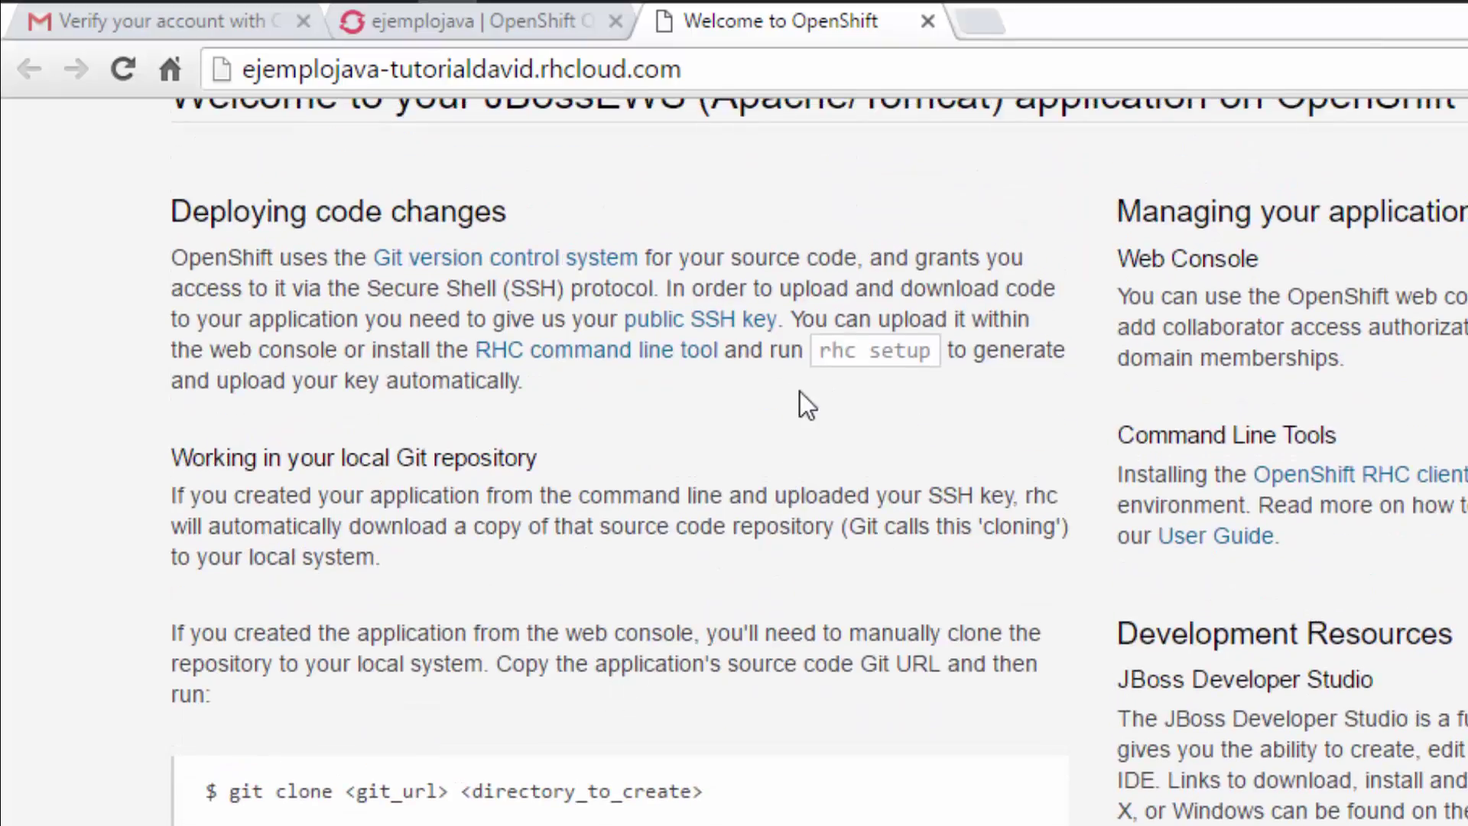
left_click(927, 21)
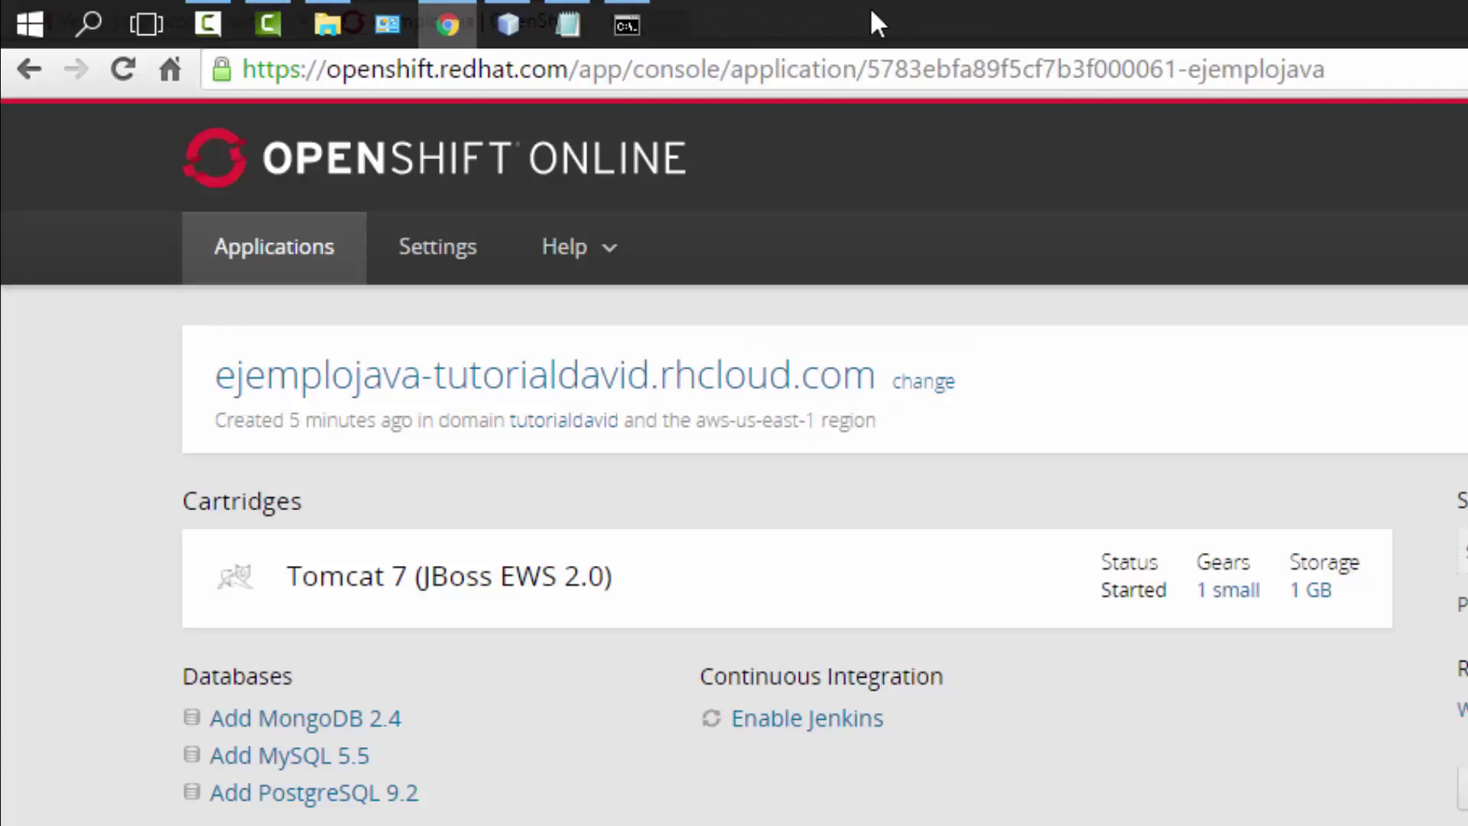
Delete the whole <style>…</style> block and its leftover empty line from index.html's head.
left_click(508, 23)
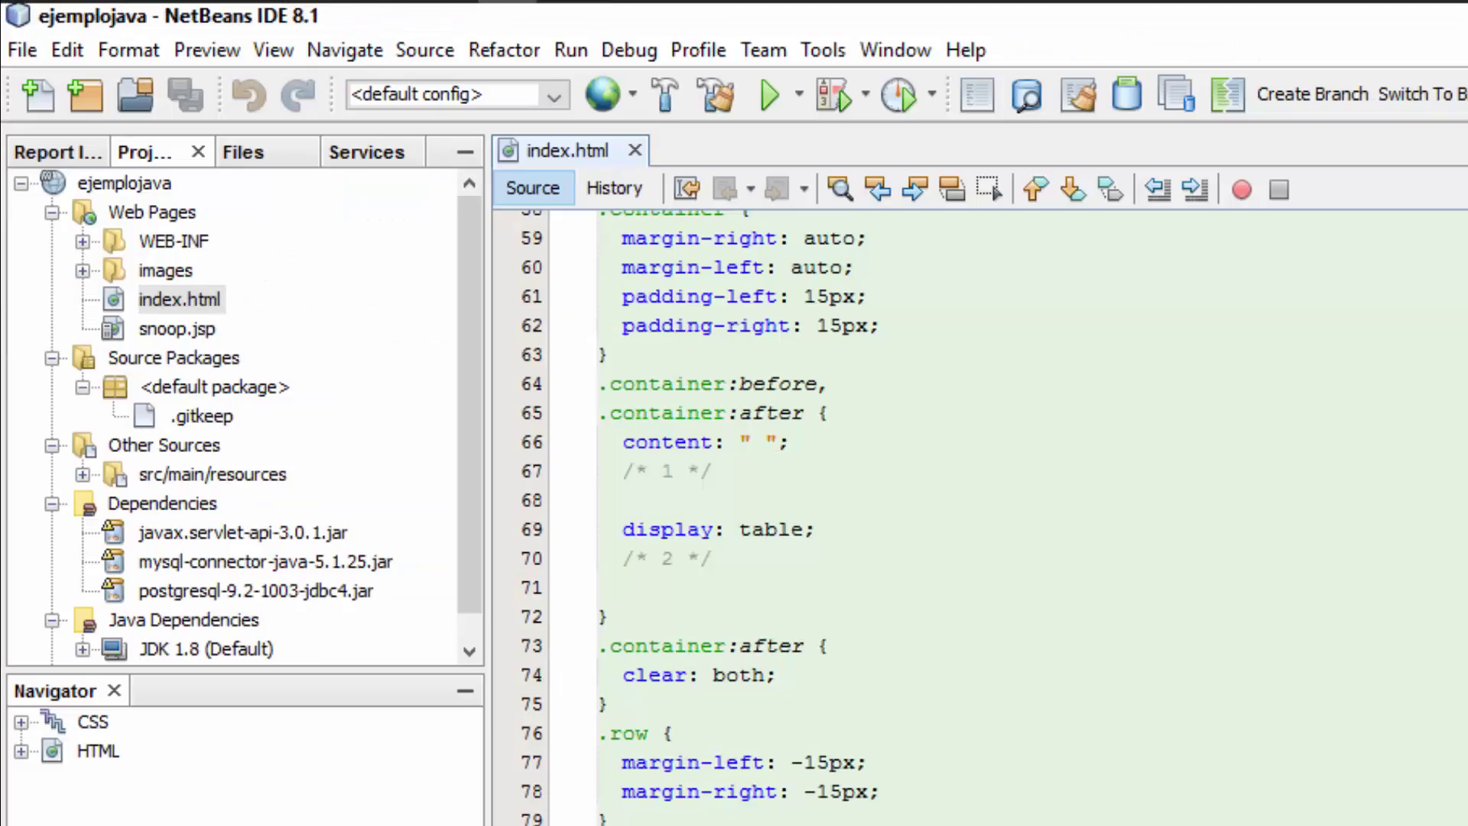
key("ctrl+Home")
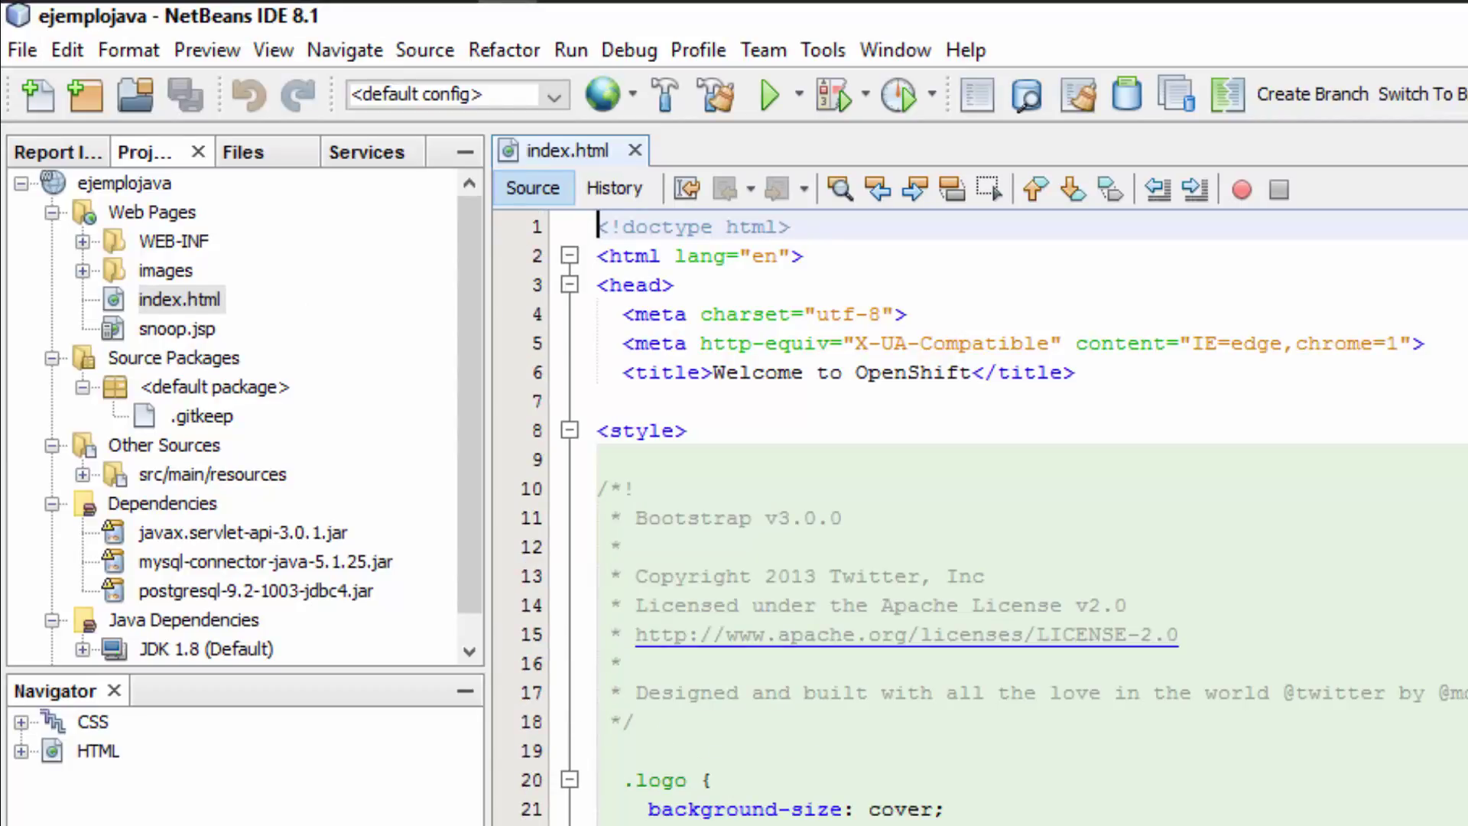
scroll(1032, 520, "down", 20)
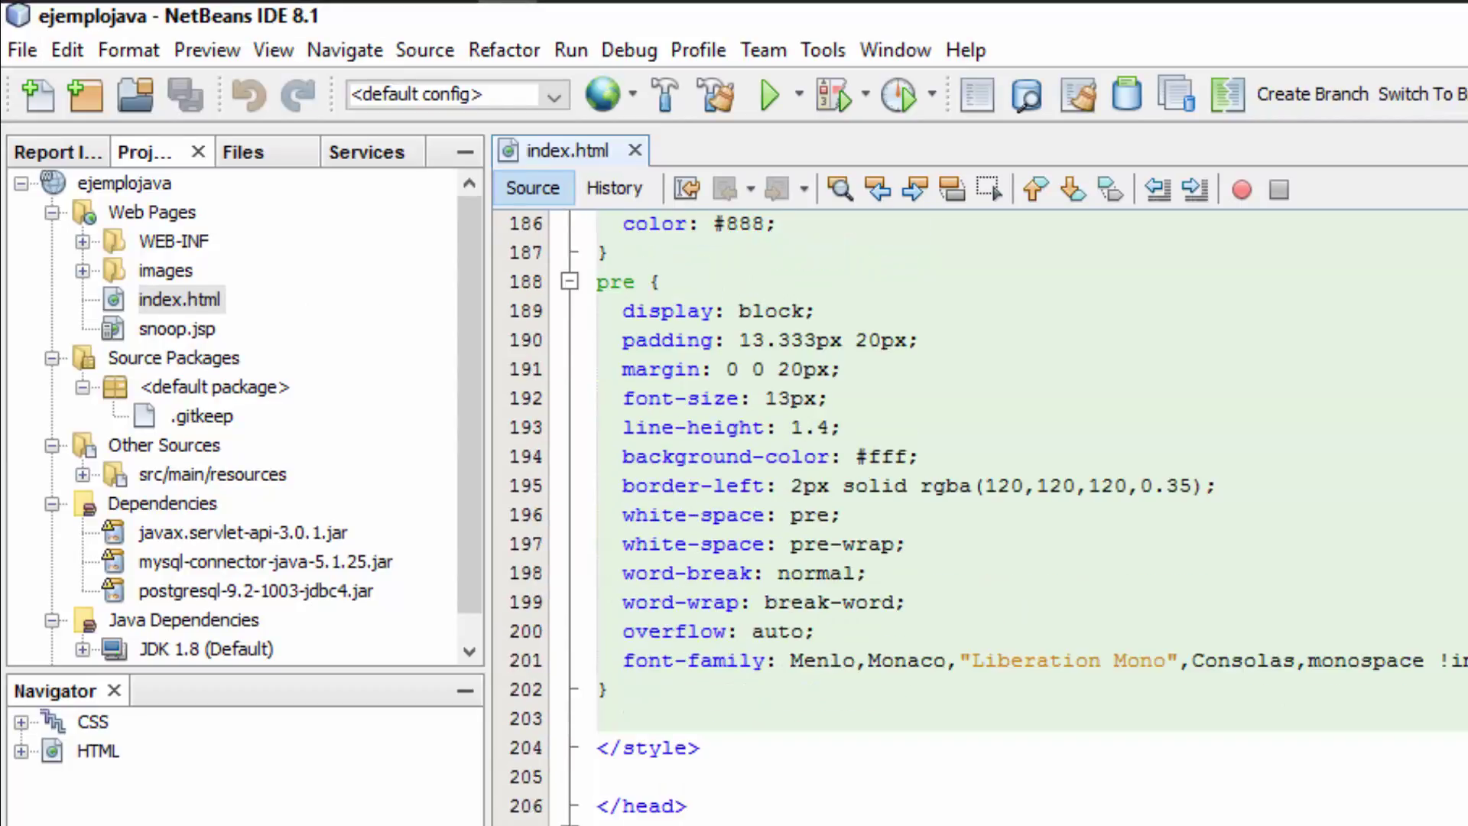
scroll(902, 719, "down", 2)
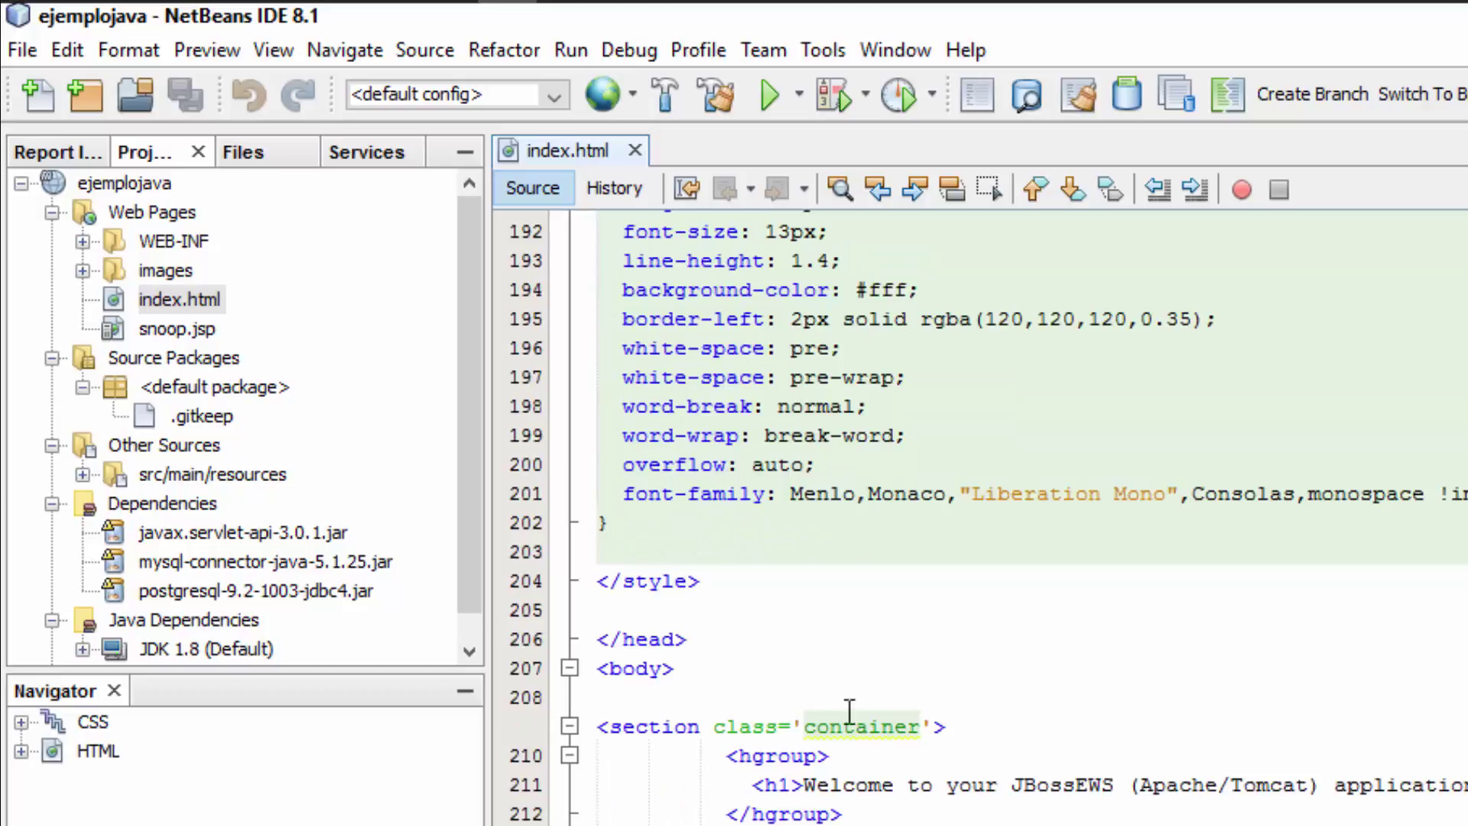
left_click(747, 581)
key("shift+Up")
key("shift+Up")
key("shift+Page_Up")
key("shift+Page_Up")
key("shift+Page_Up")
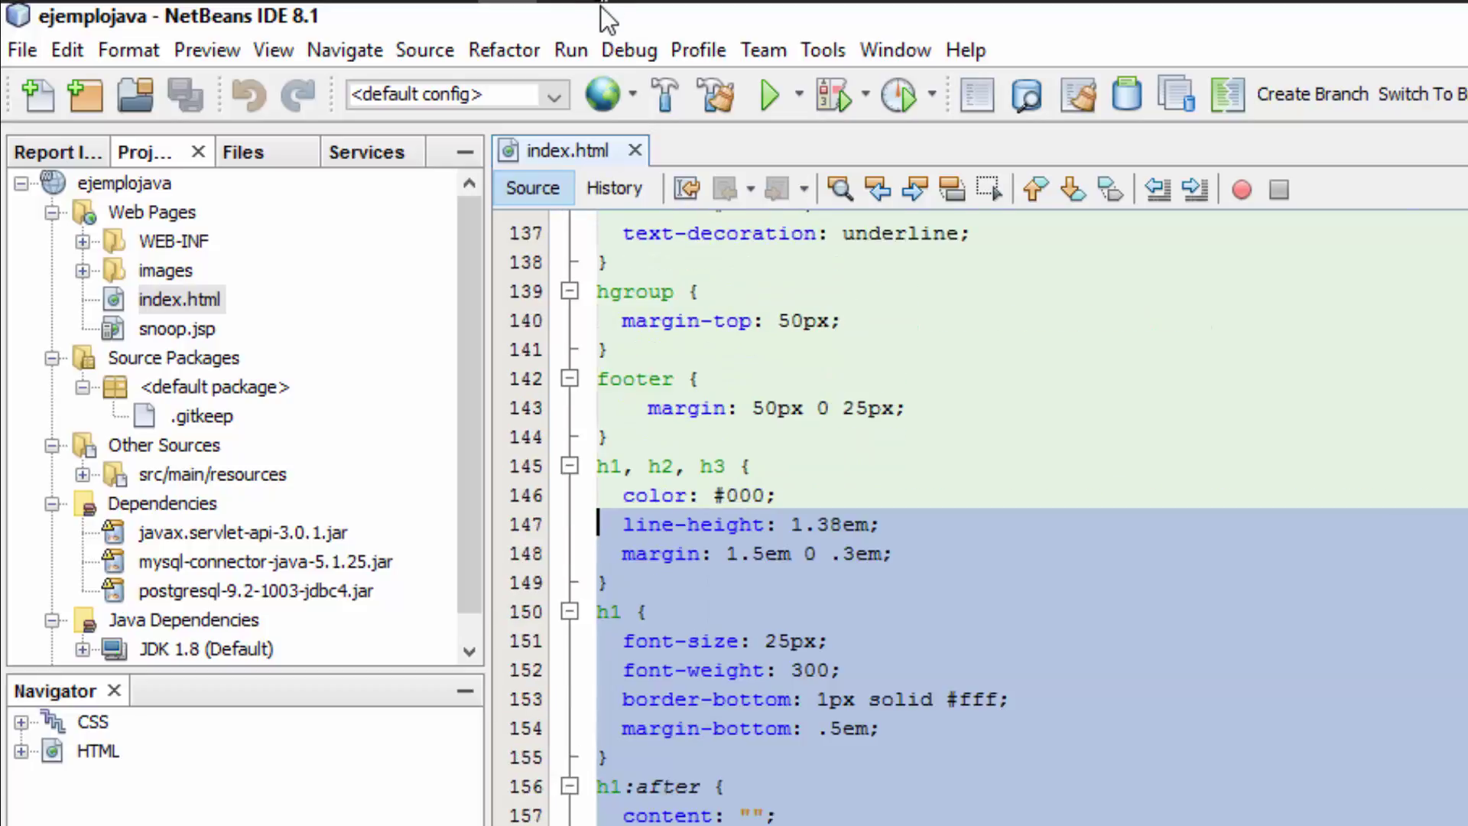
key("shift+Page_Up")
key("shift+Page_Up")
left_click(560, 424, "shift")
key("shift+Up")
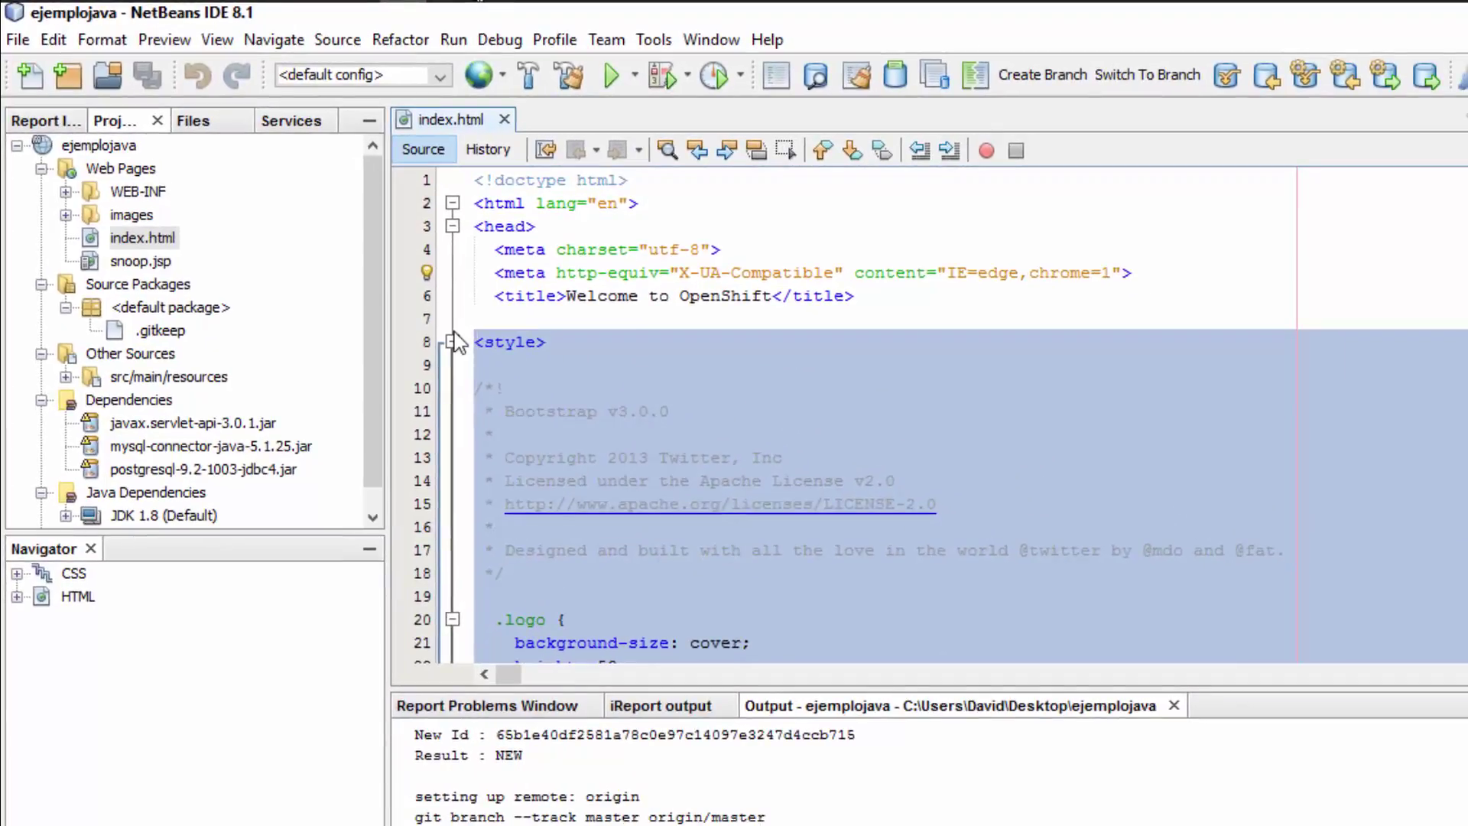
key("Delete")
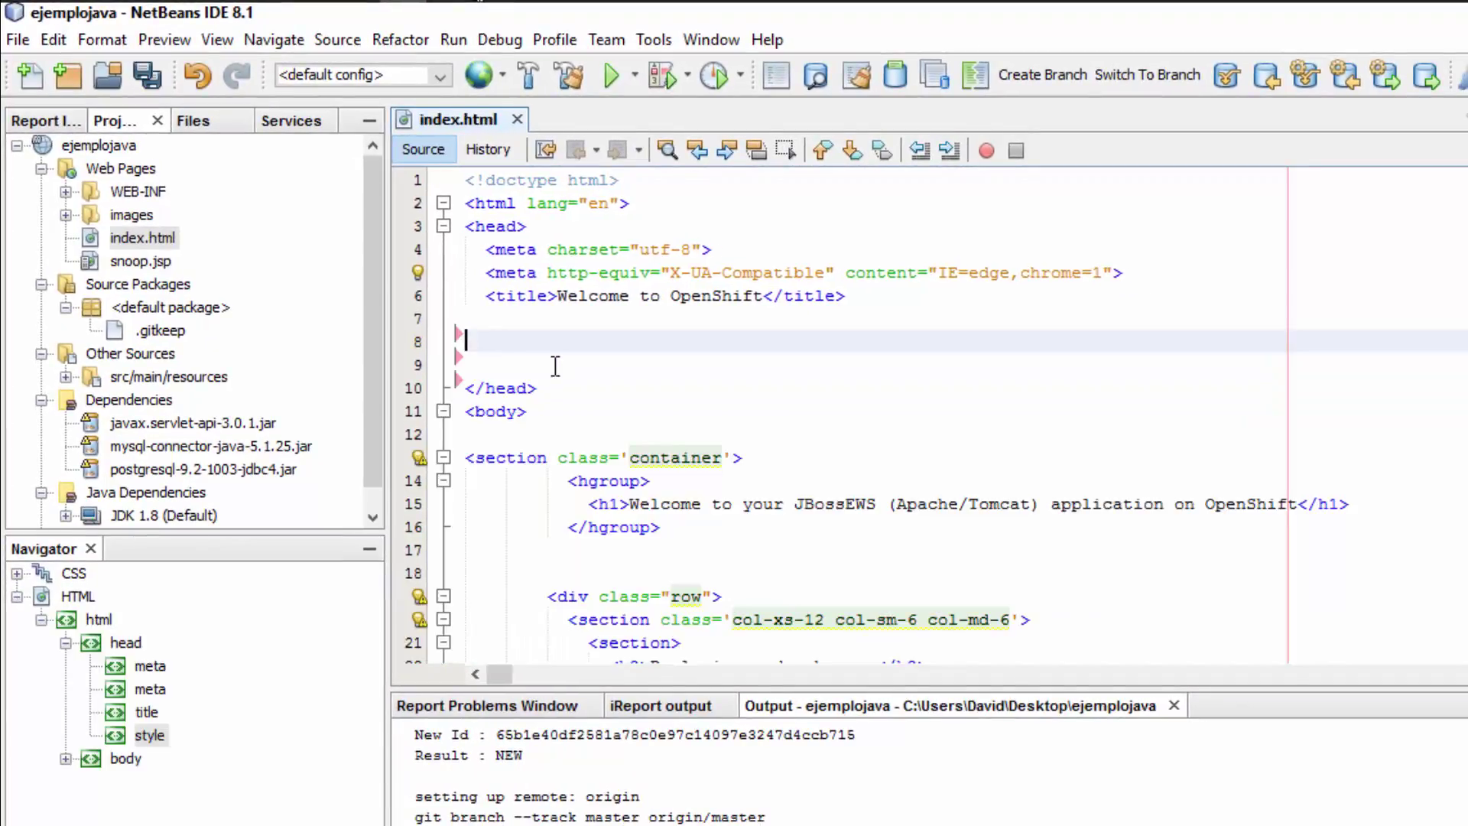
key("Delete")
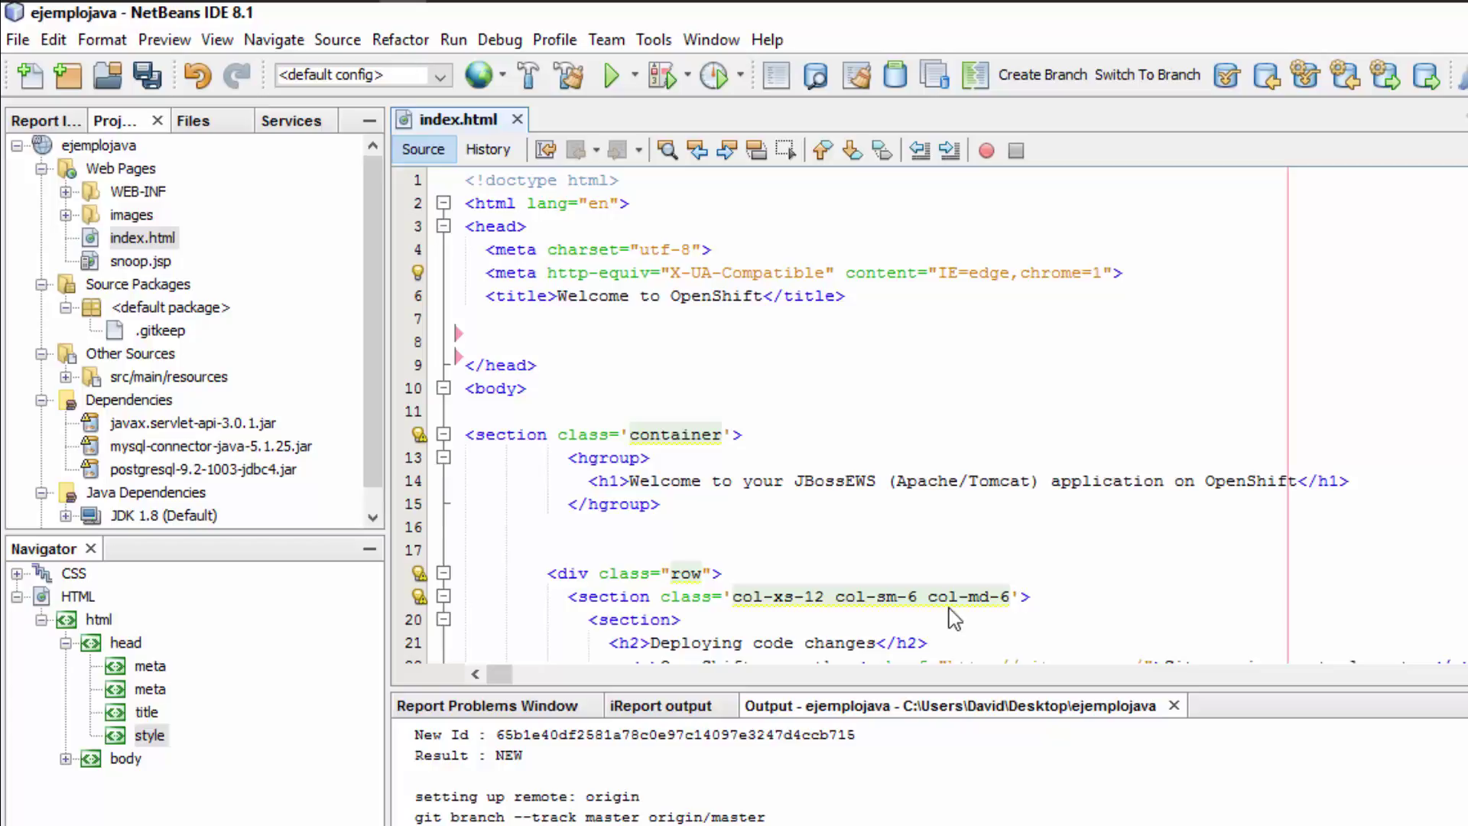
Delete the old body content through </footer> and select 'to OpenShift' in the title.
left_click_drag(953, 618, 985, 570)
key("Delete")
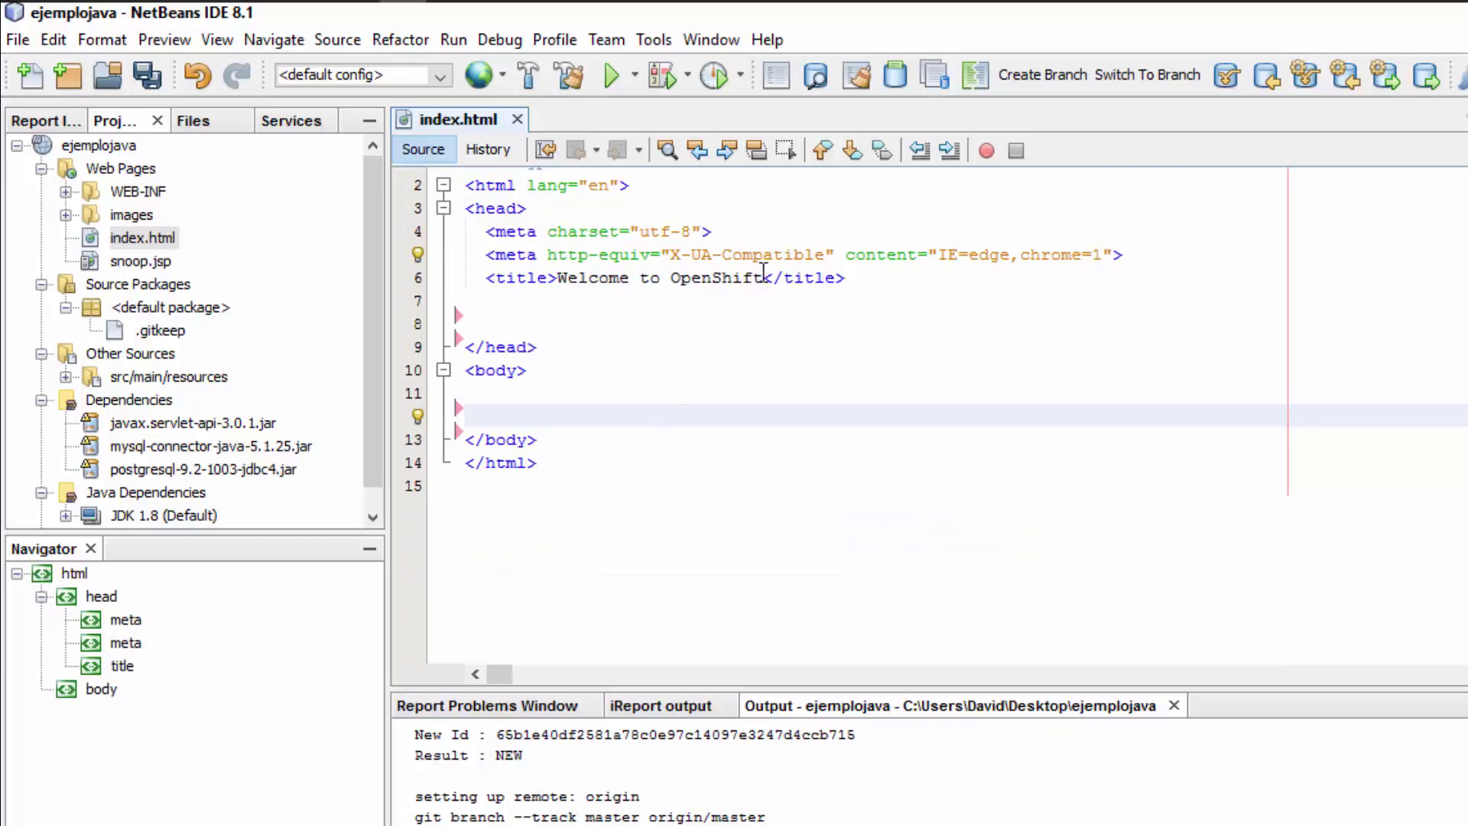
left_click(762, 277)
left_click_drag(765, 286, 639, 279)
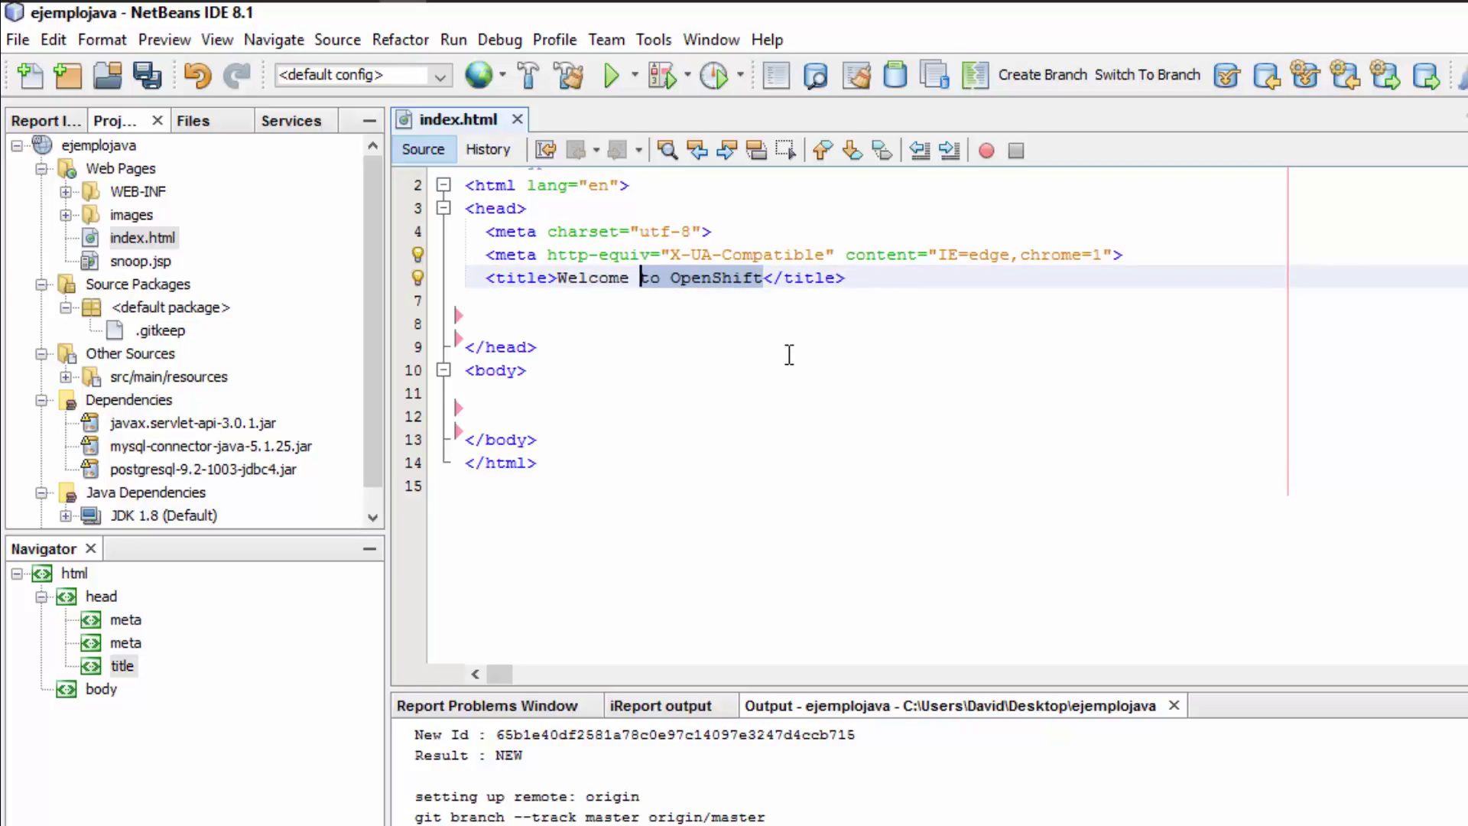
Retitle the page with the author's name plus 'proyectos', add a paragraph 'Hola gracias por visitar mi web', and save.
type("David pro")
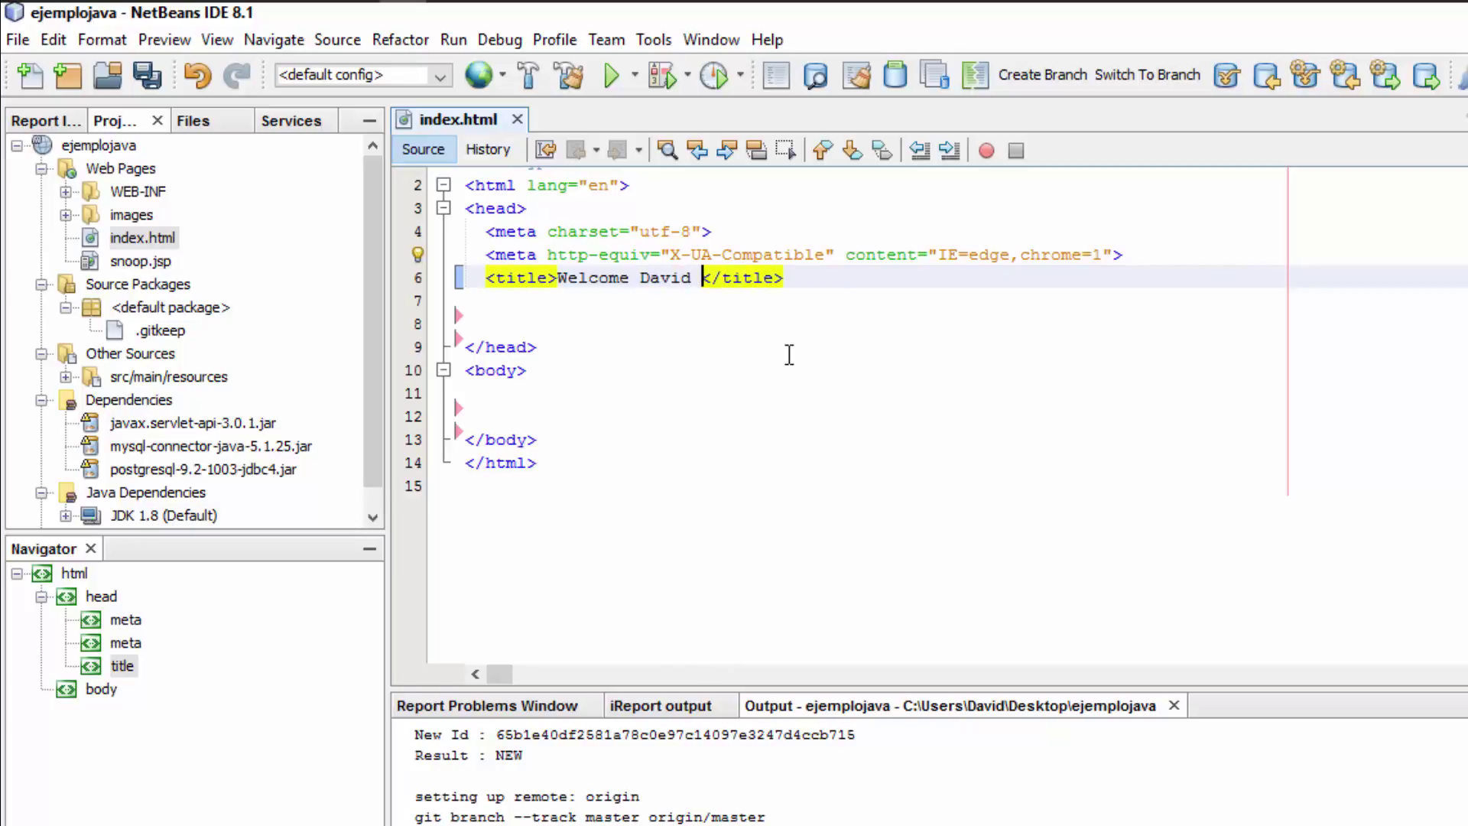
type("yectos")
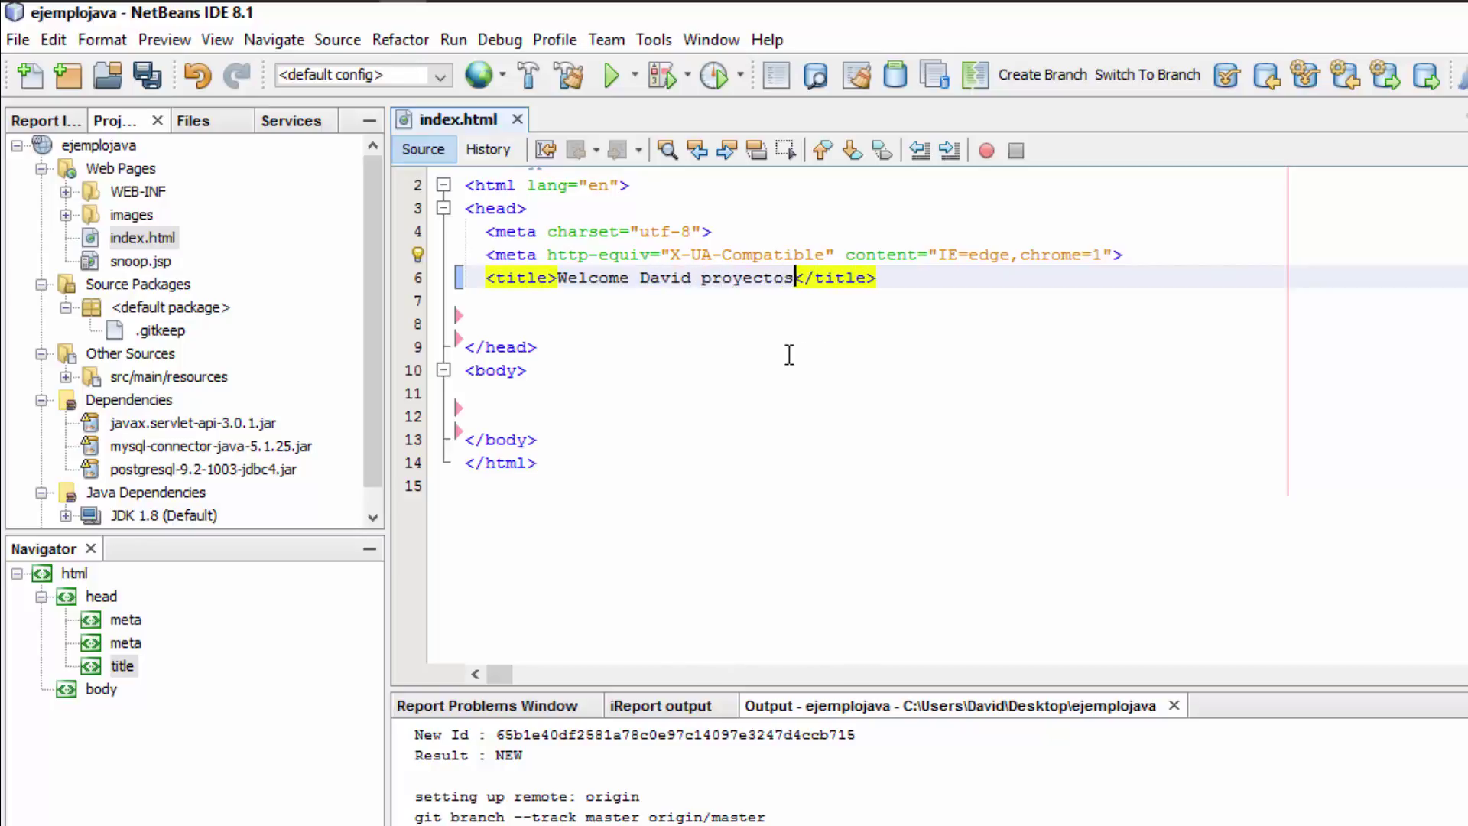
left_click(531, 400)
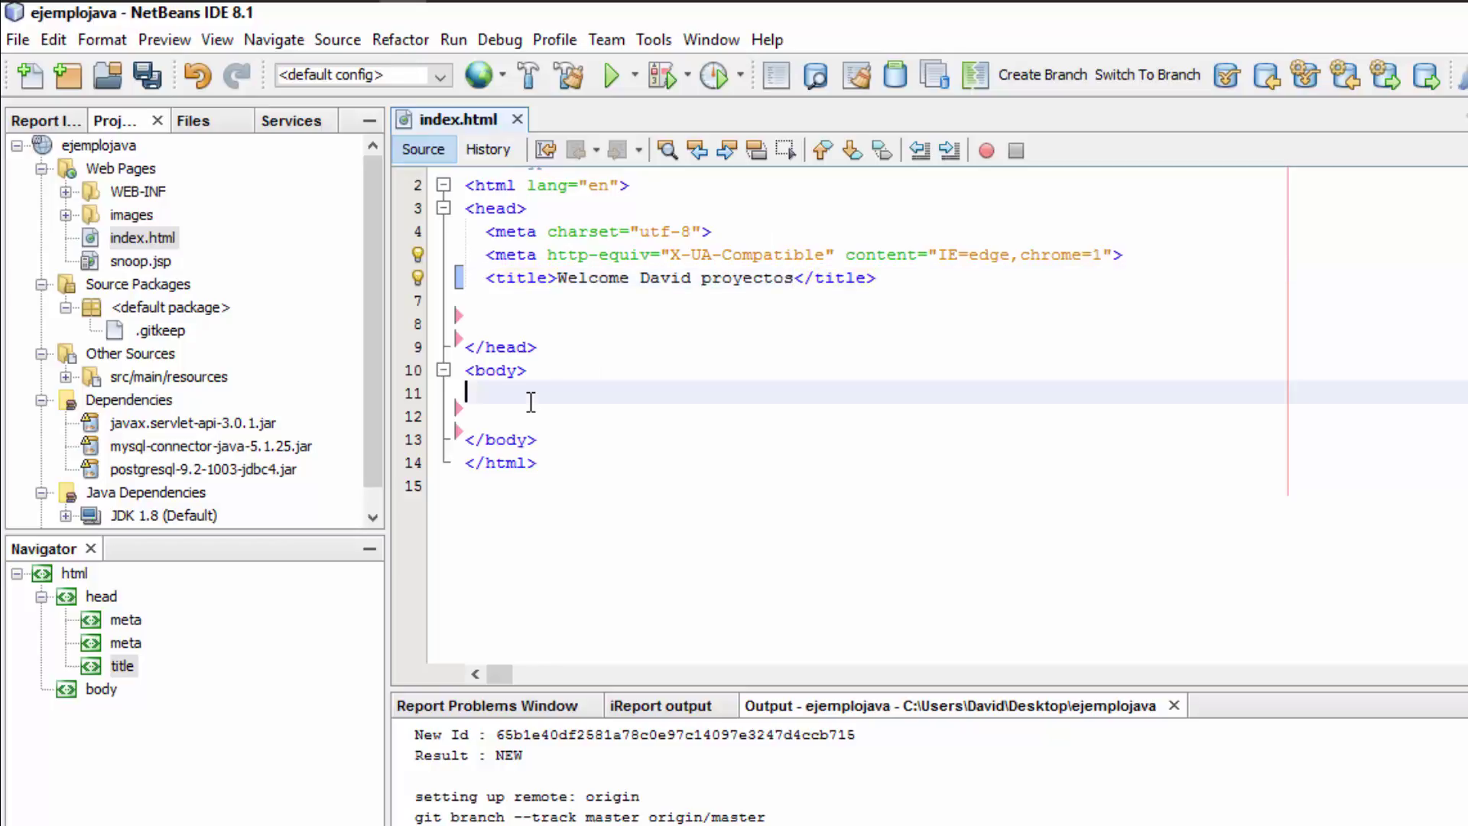
key("Return")
type("<")
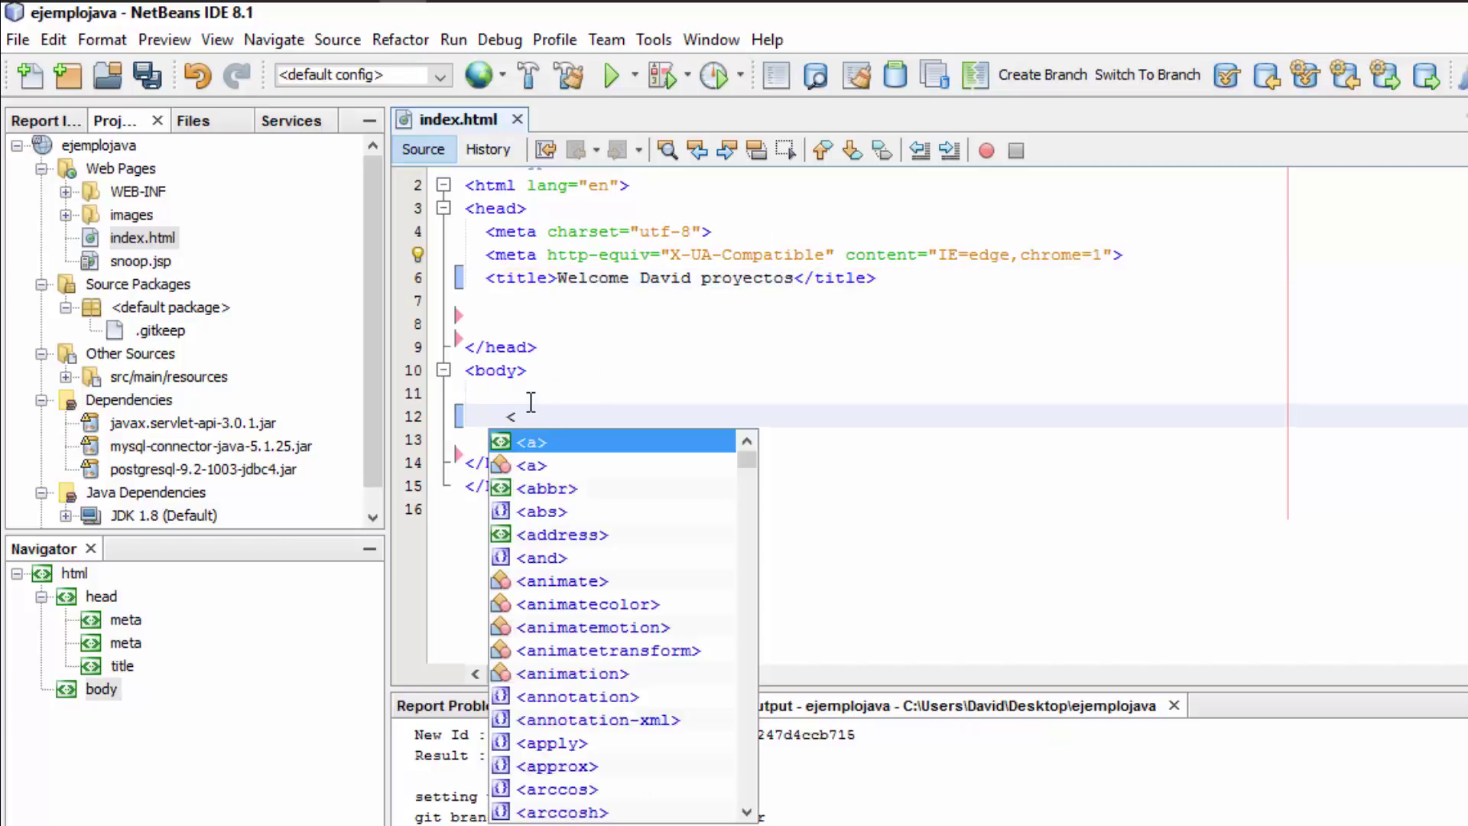
type("p>")
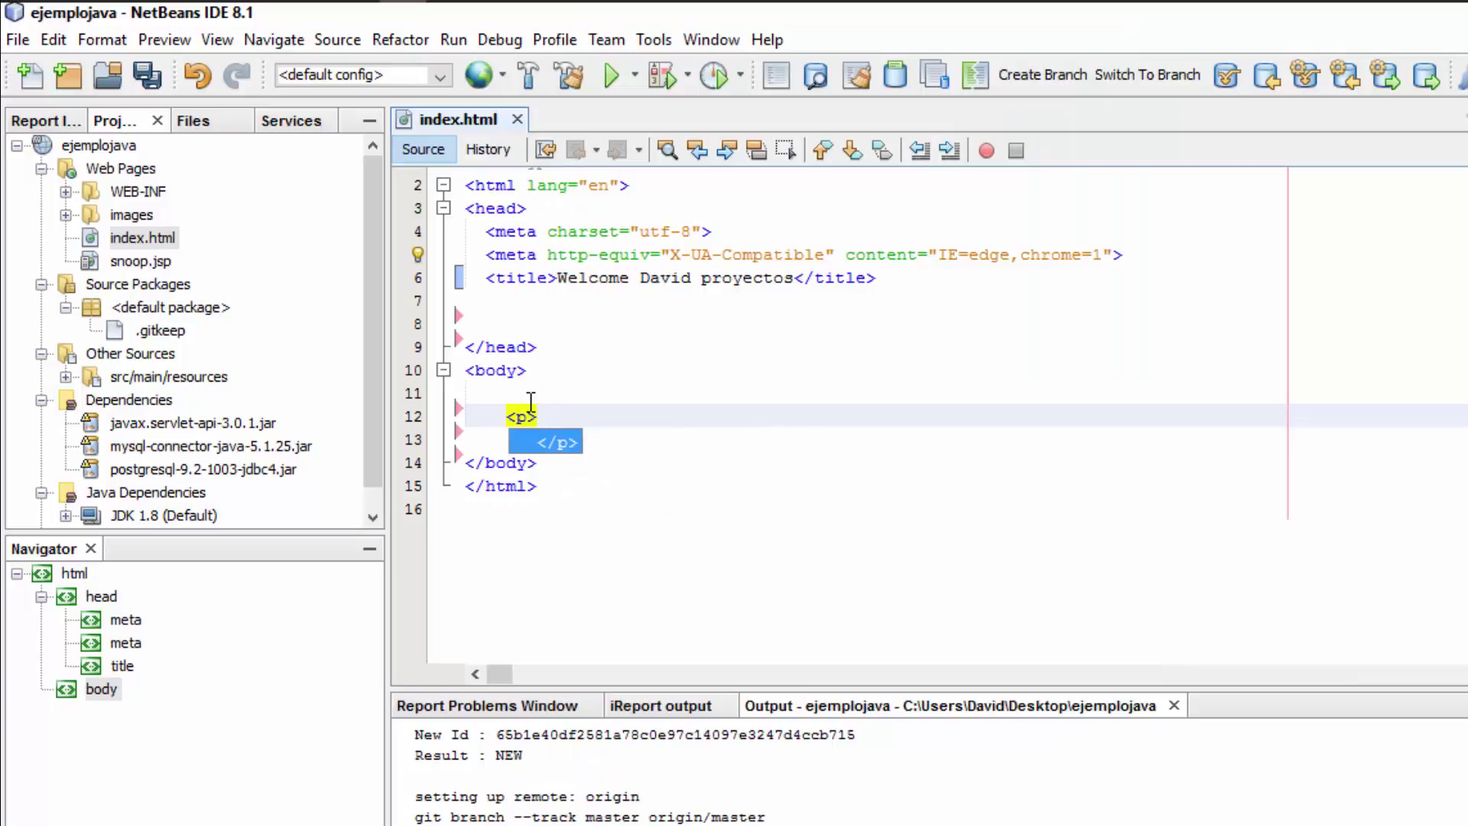
type("Hola gr")
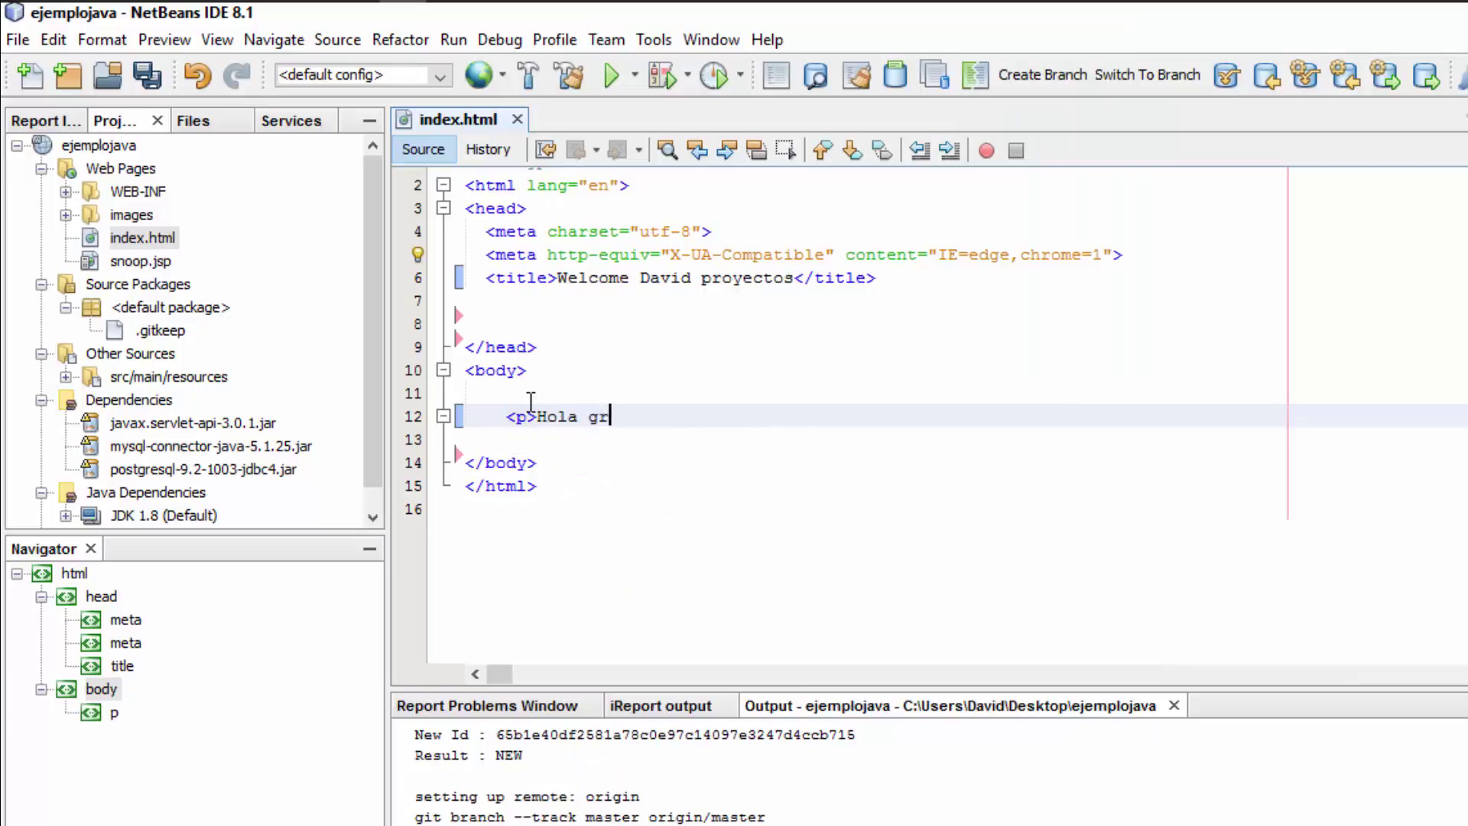
type("acias por visitar")
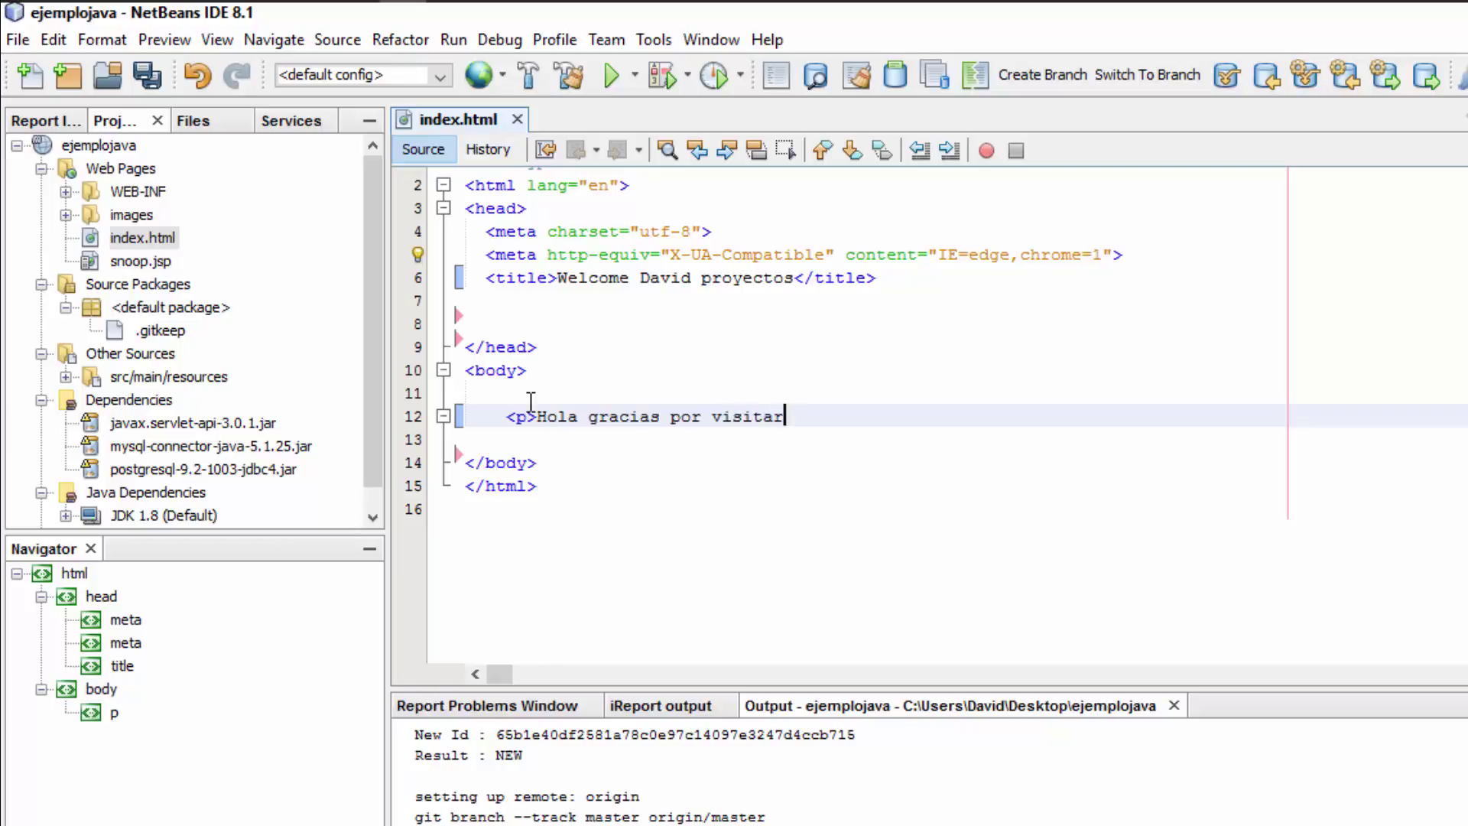
type("</")
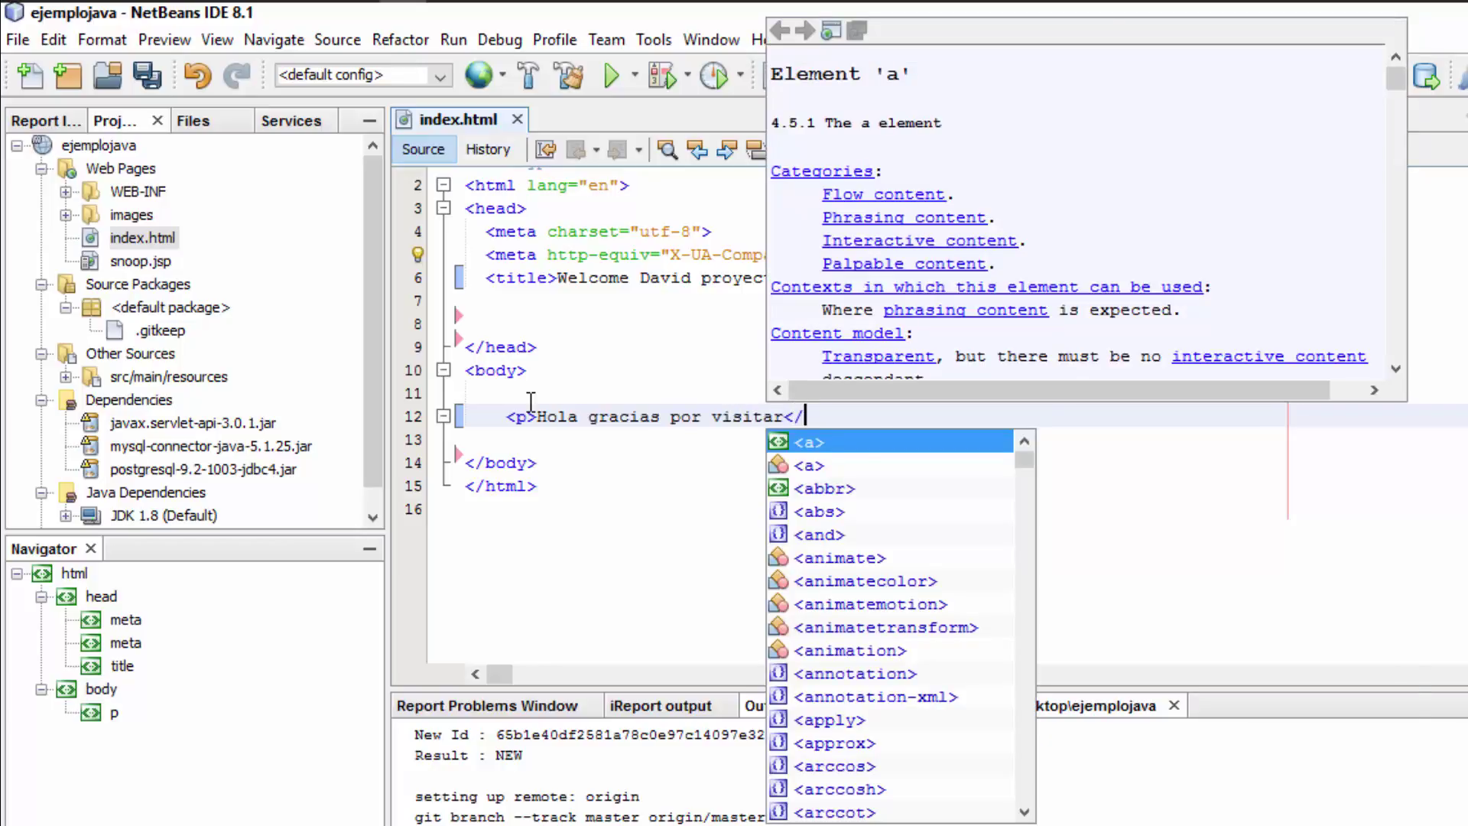
type("p>")
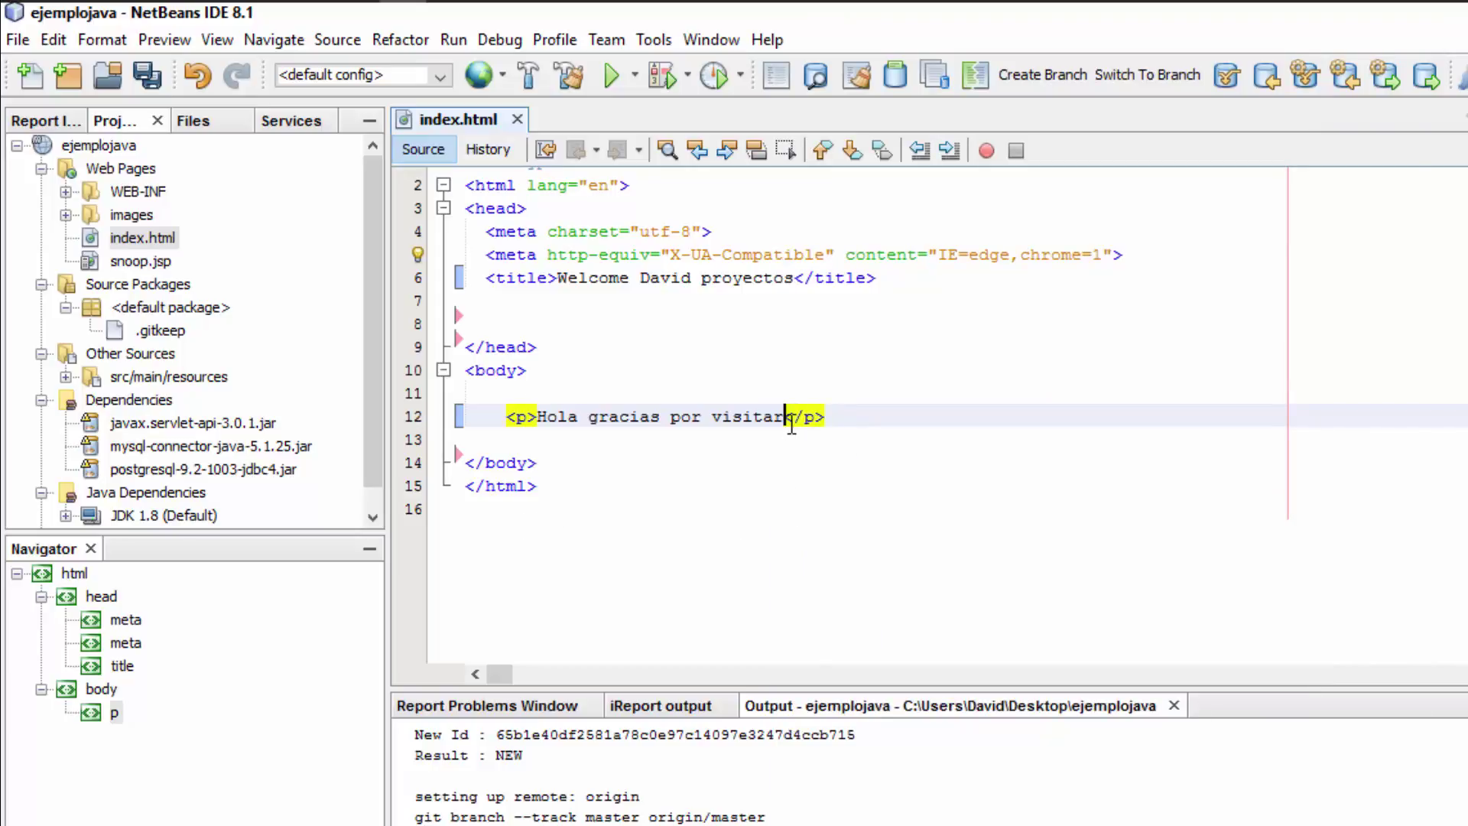
type(" mi web")
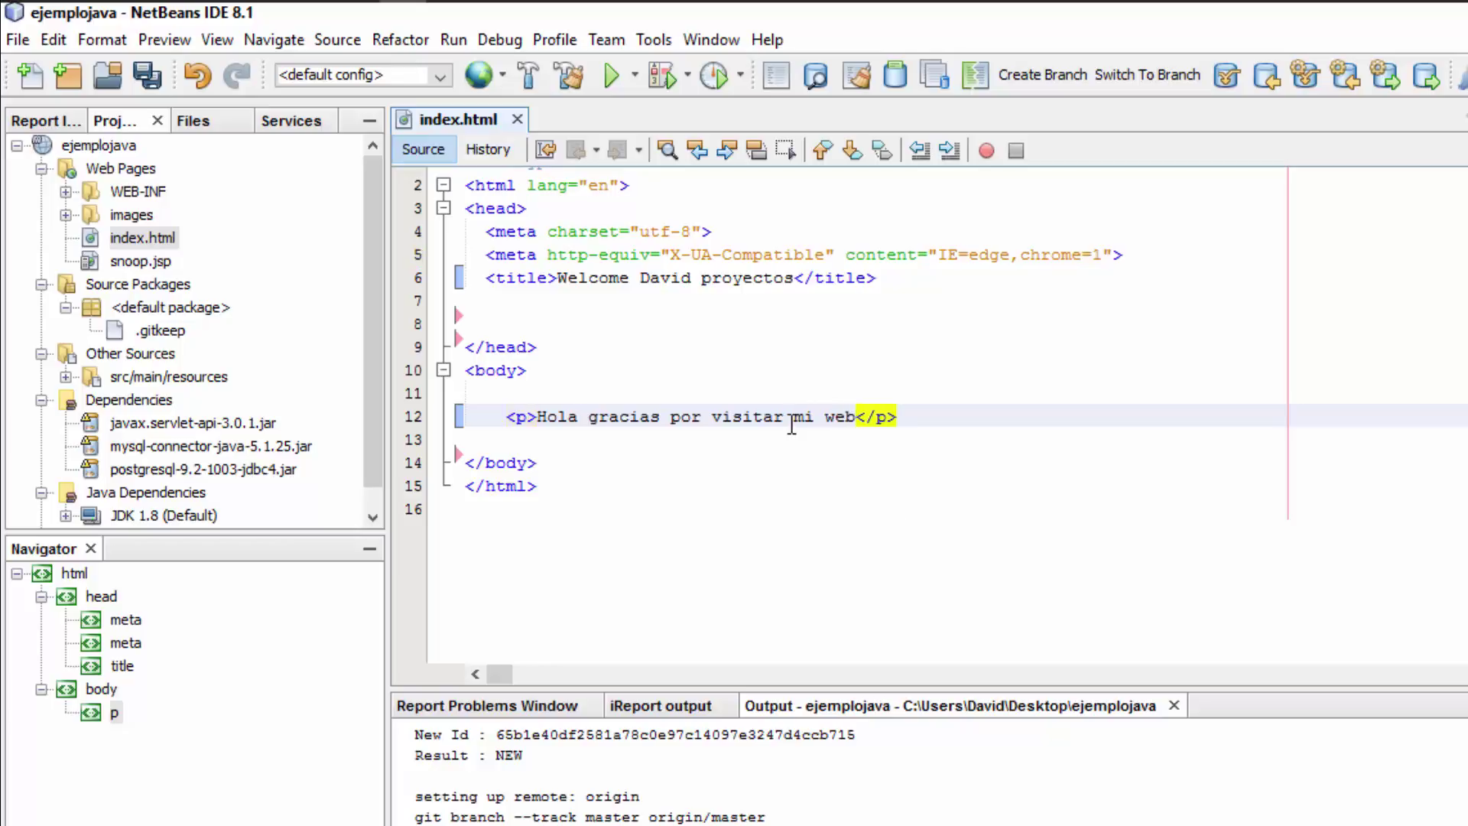
left_click(148, 74)
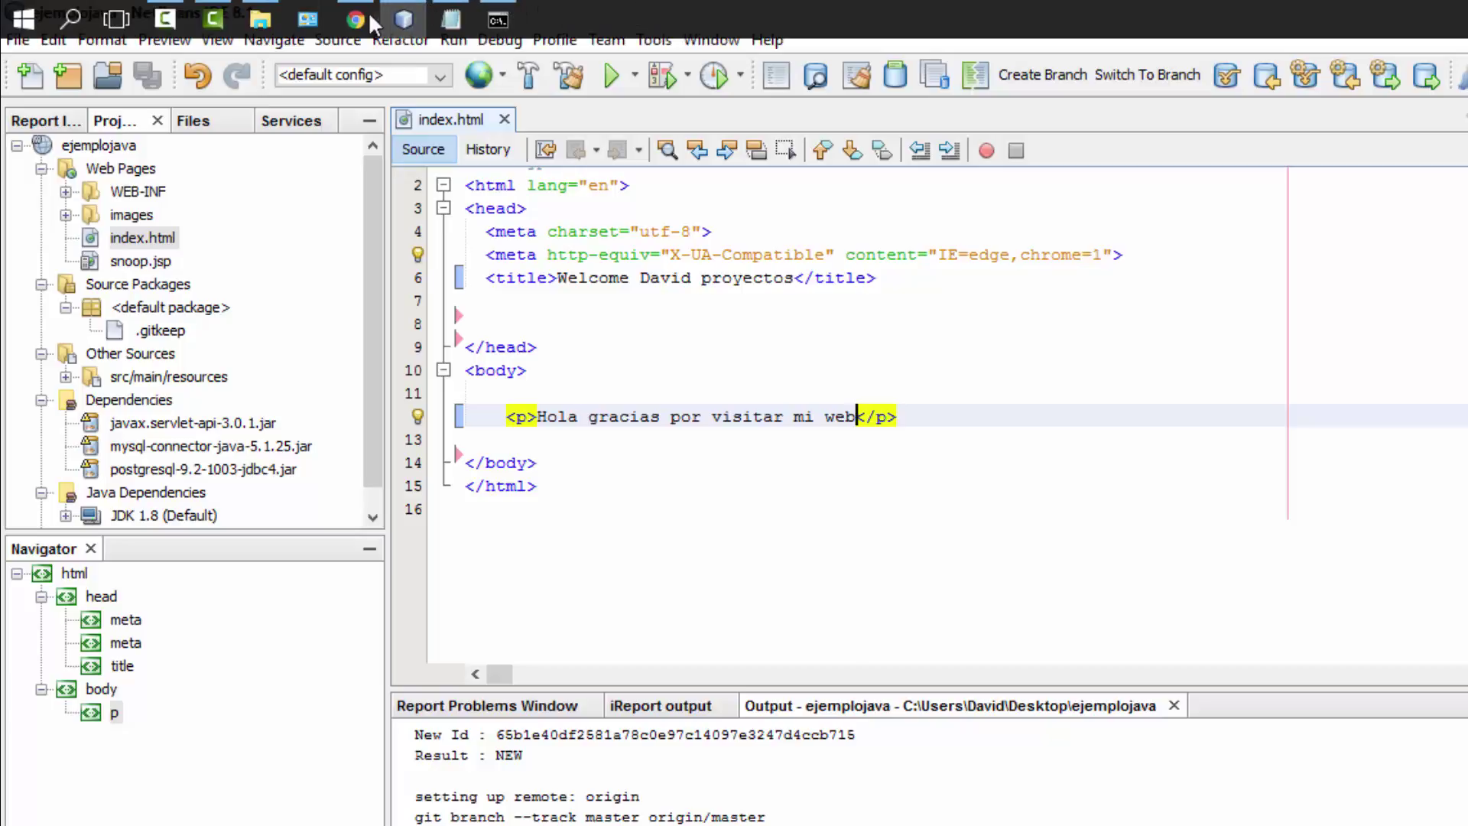
left_click(355, 19)
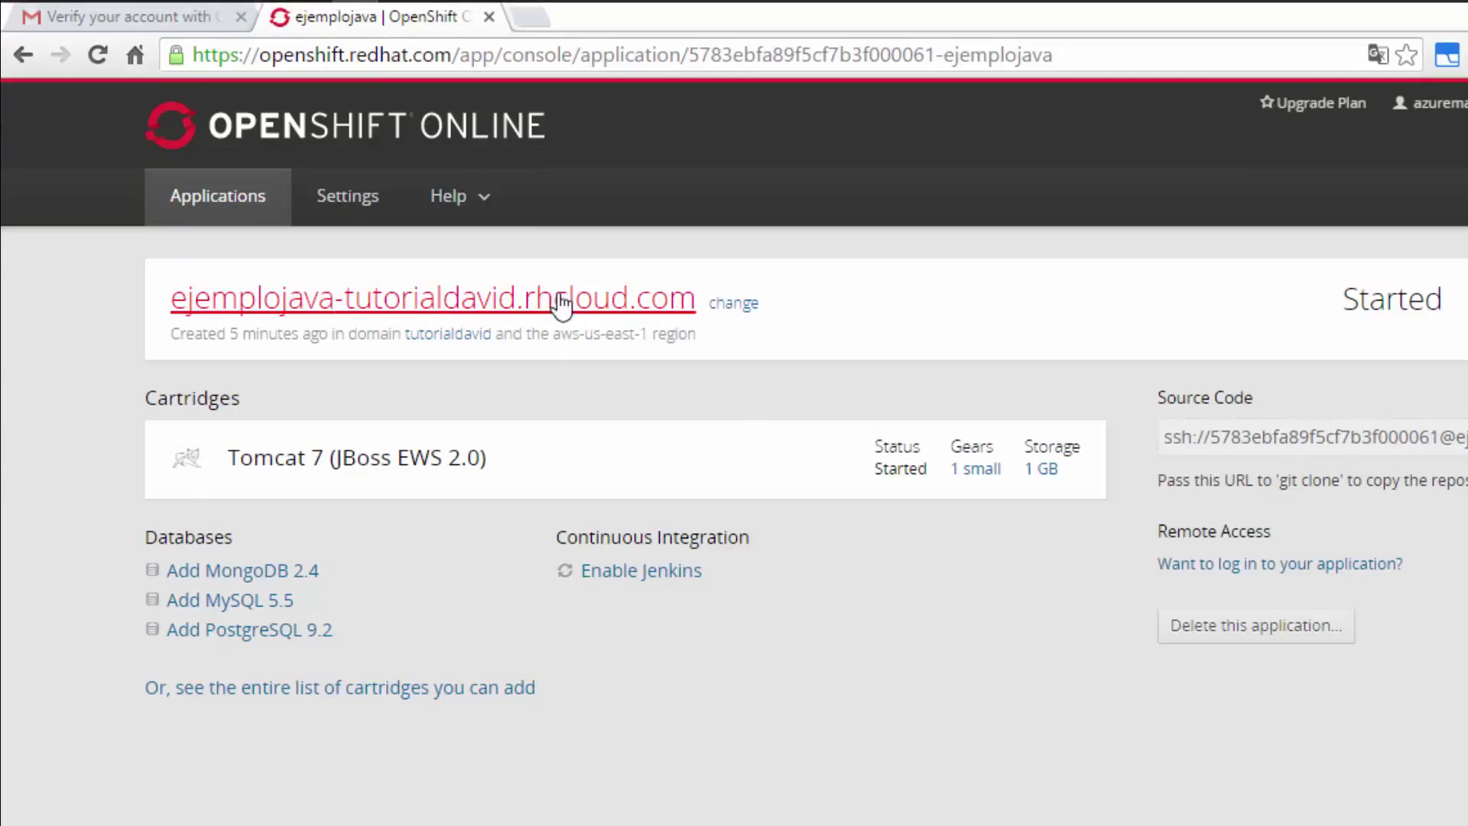
mouse_move(595, 13)
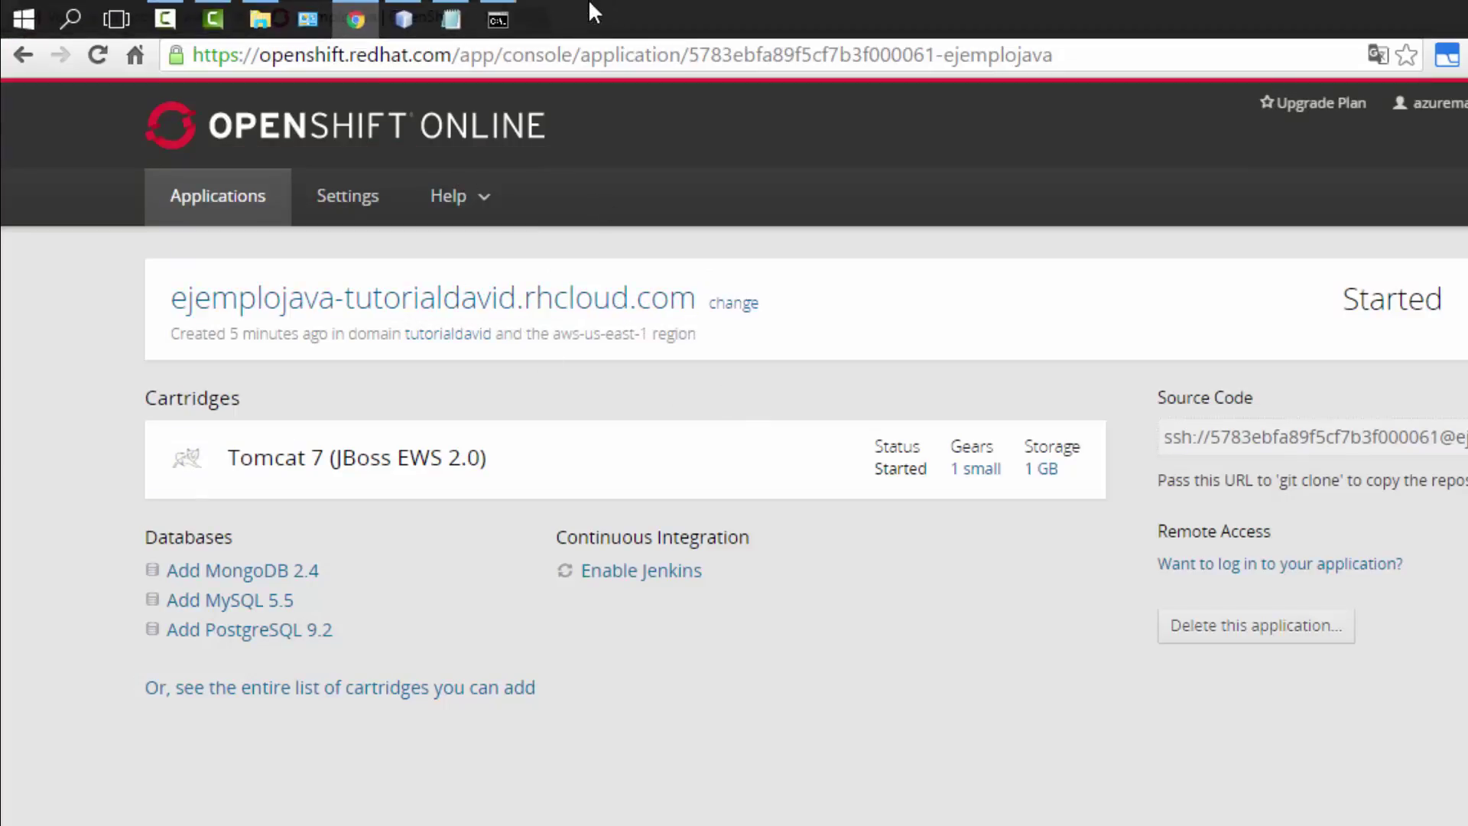
left_click(402, 16)
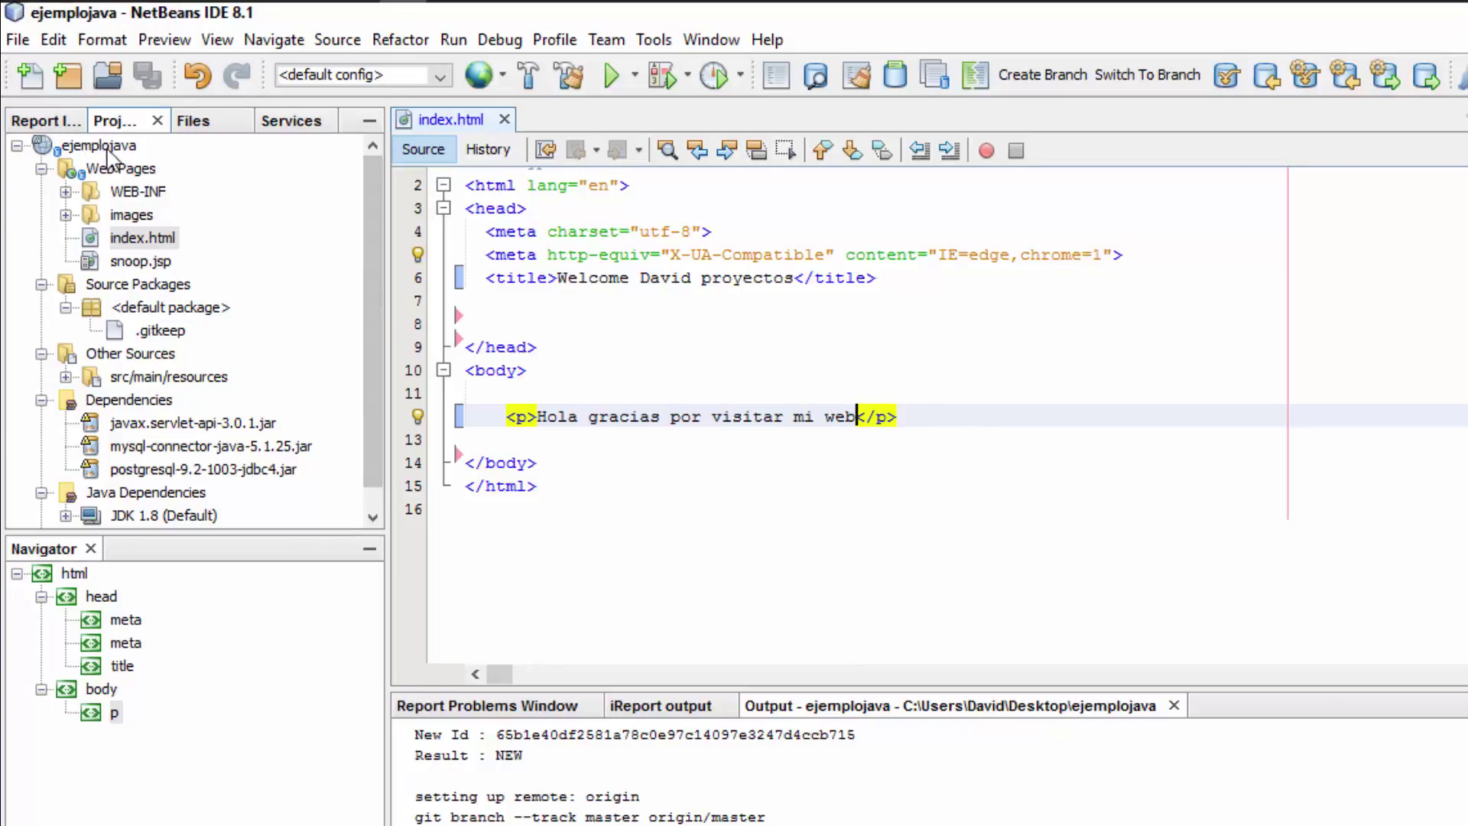
Commit index.html with message 'MI primer cambio' under the default author, confirming the finished log line.
mouse_move(98, 153)
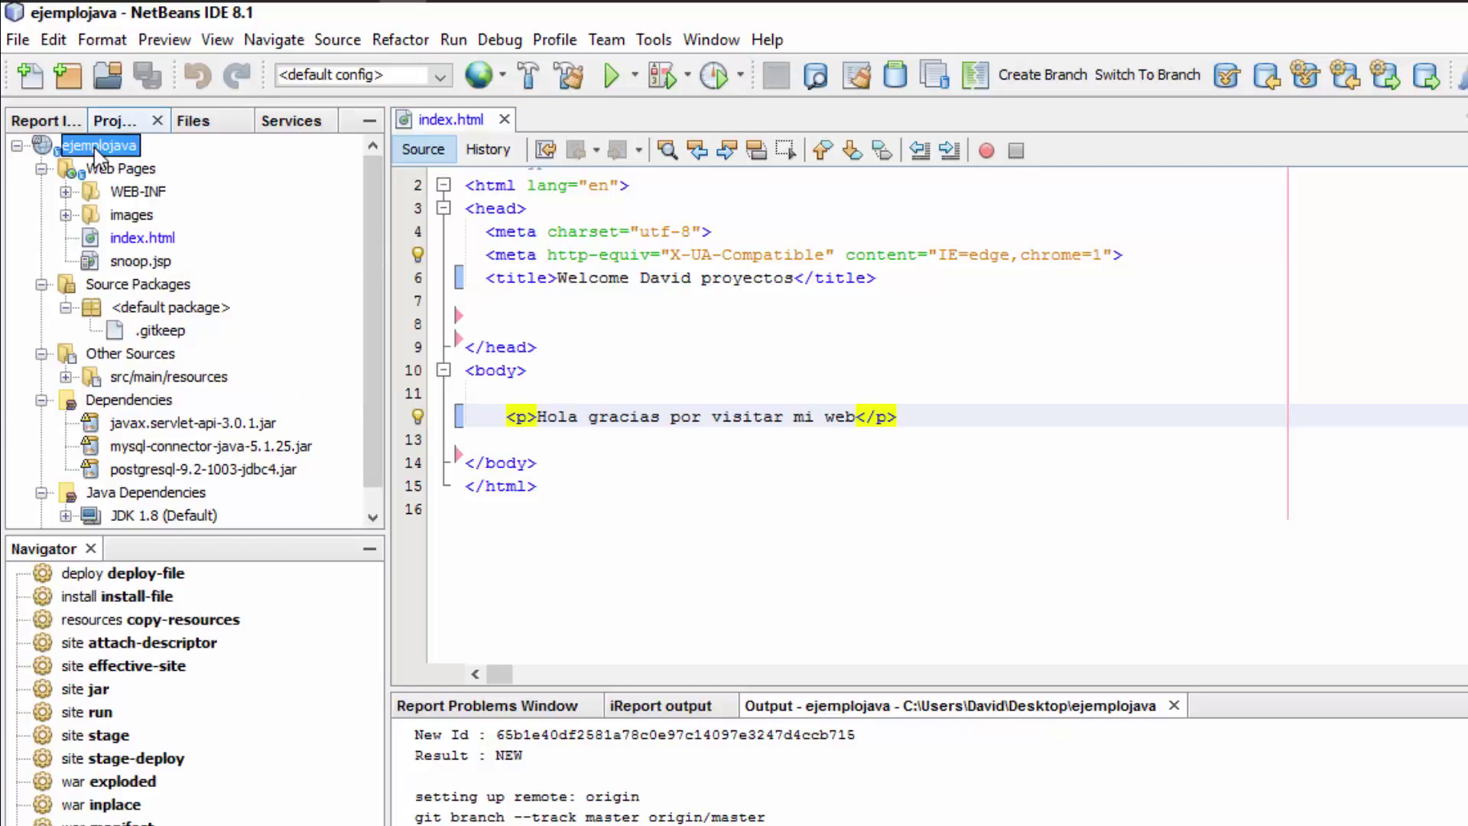
right_click(94, 148)
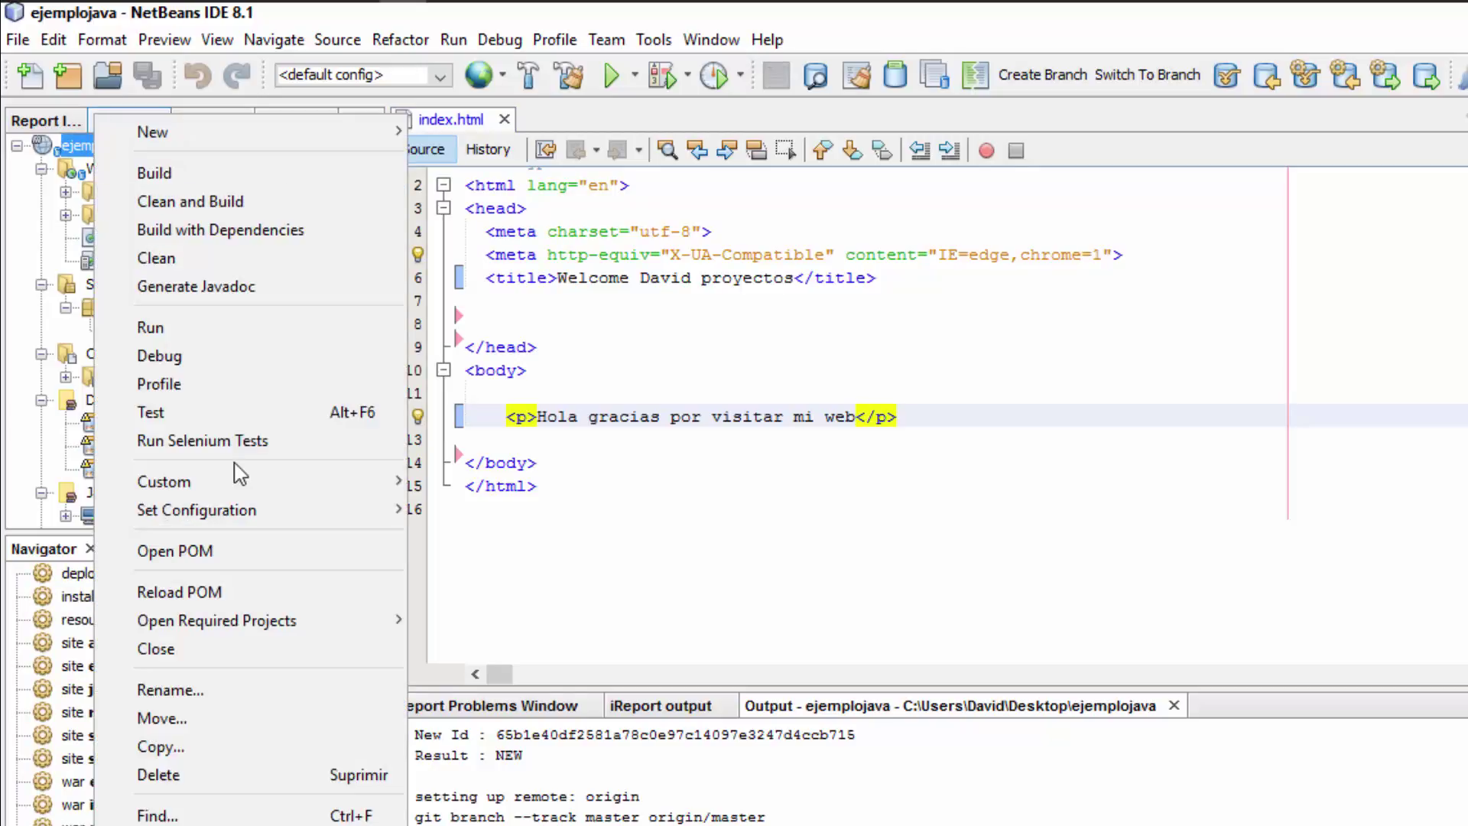
mouse_move(147, 825)
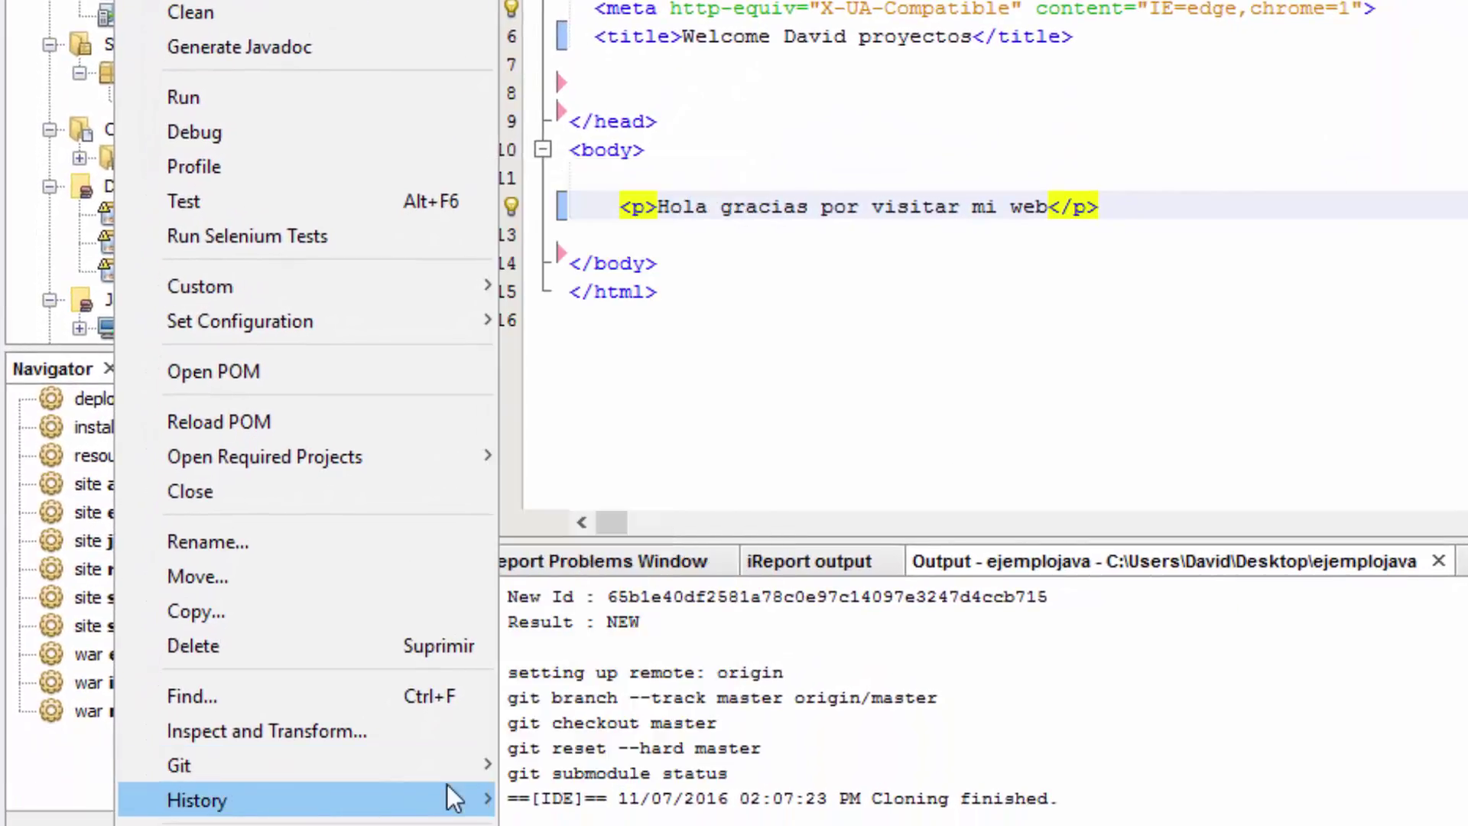
mouse_move(613, 757)
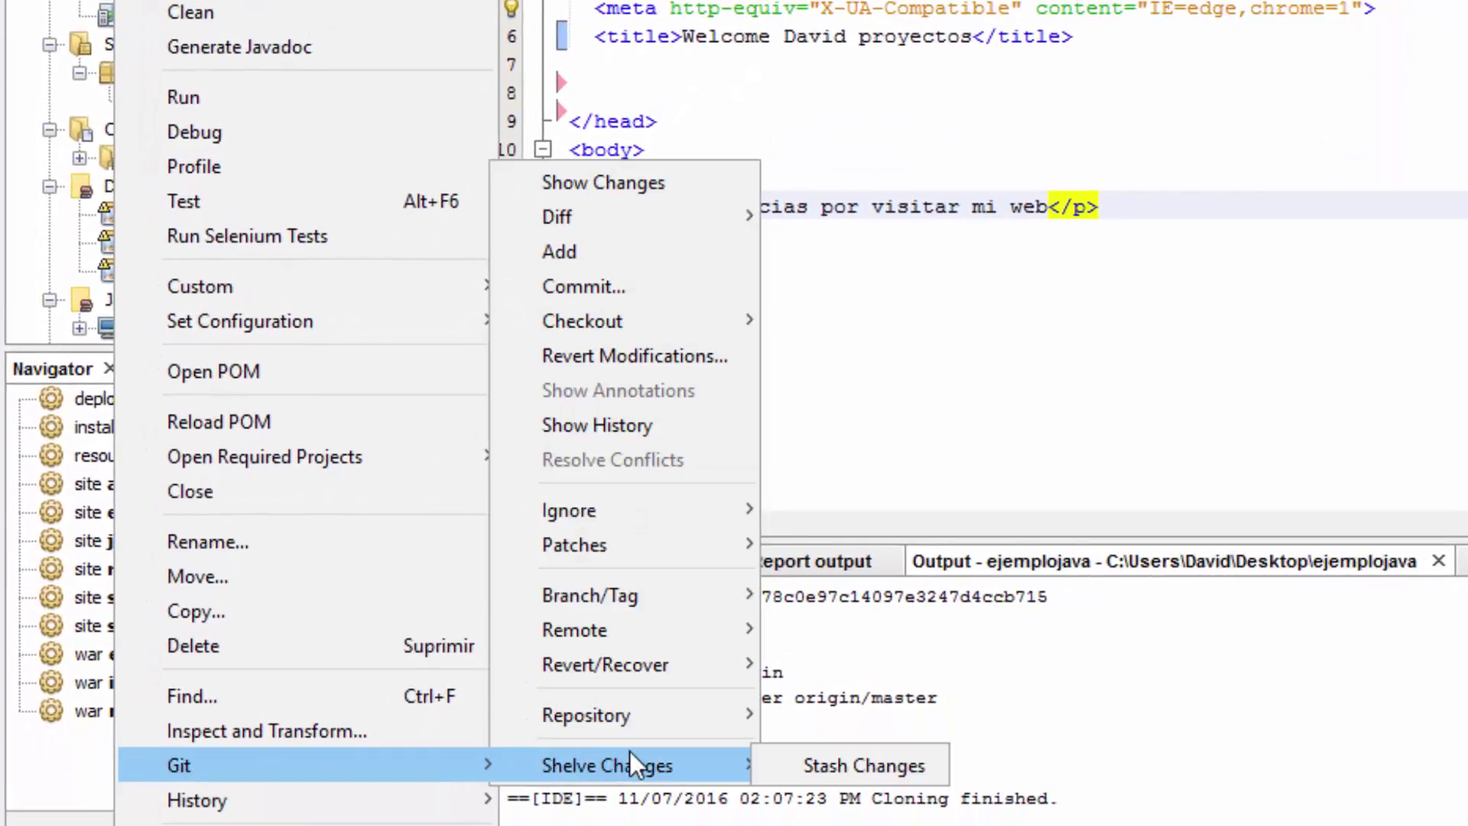
left_click(607, 287)
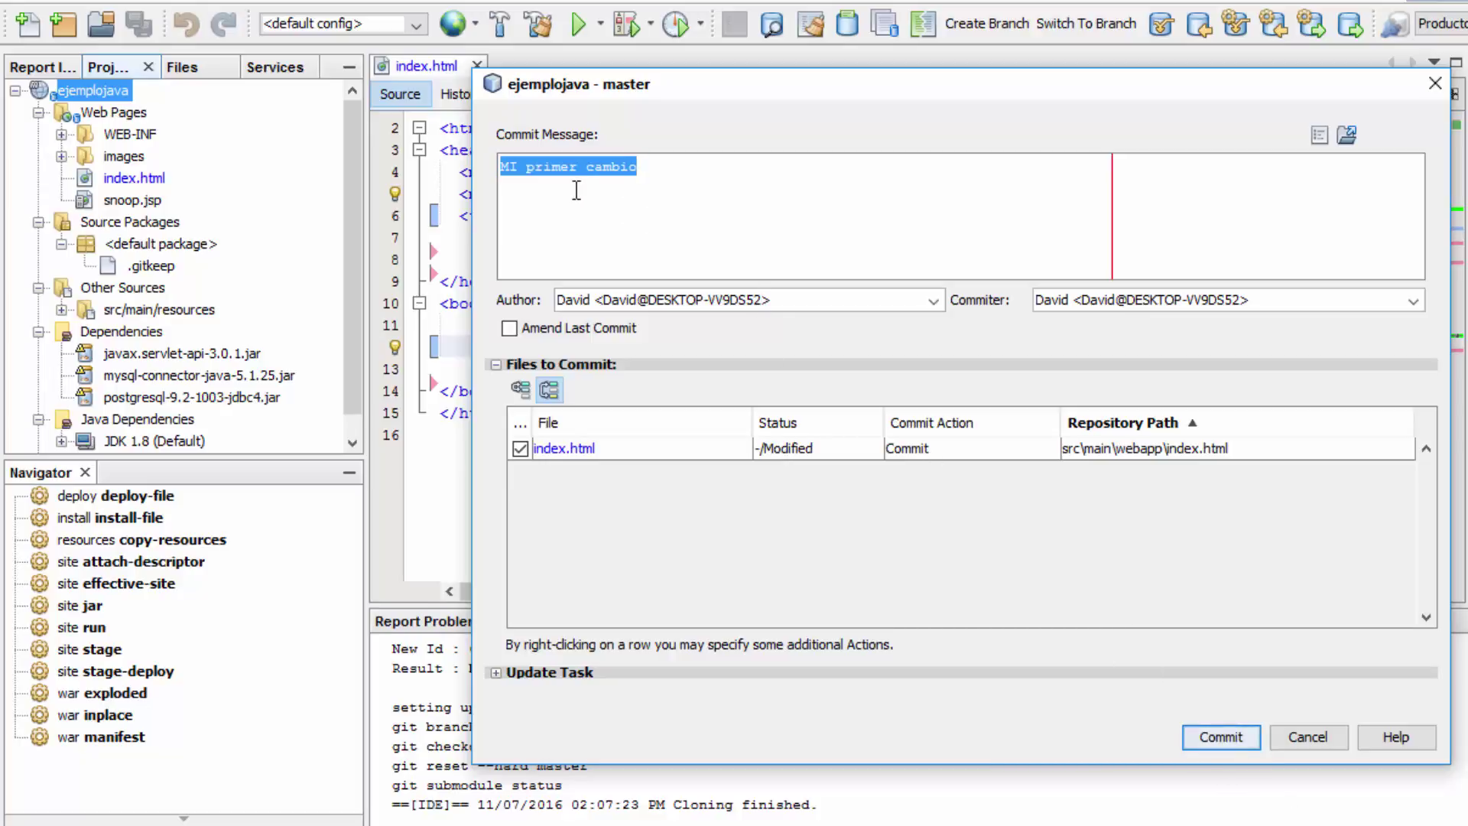
key("End")
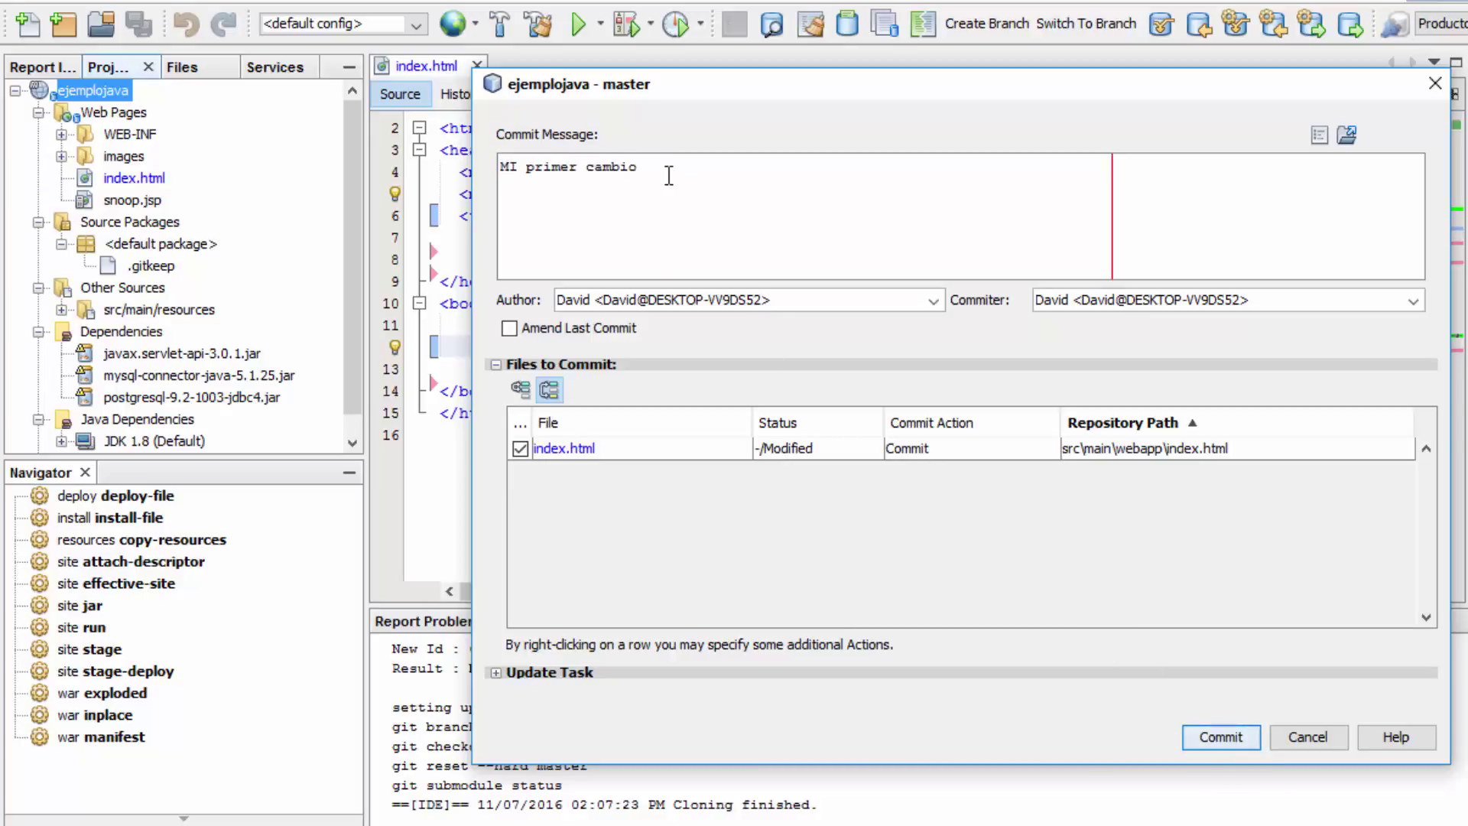
left_click(1221, 740)
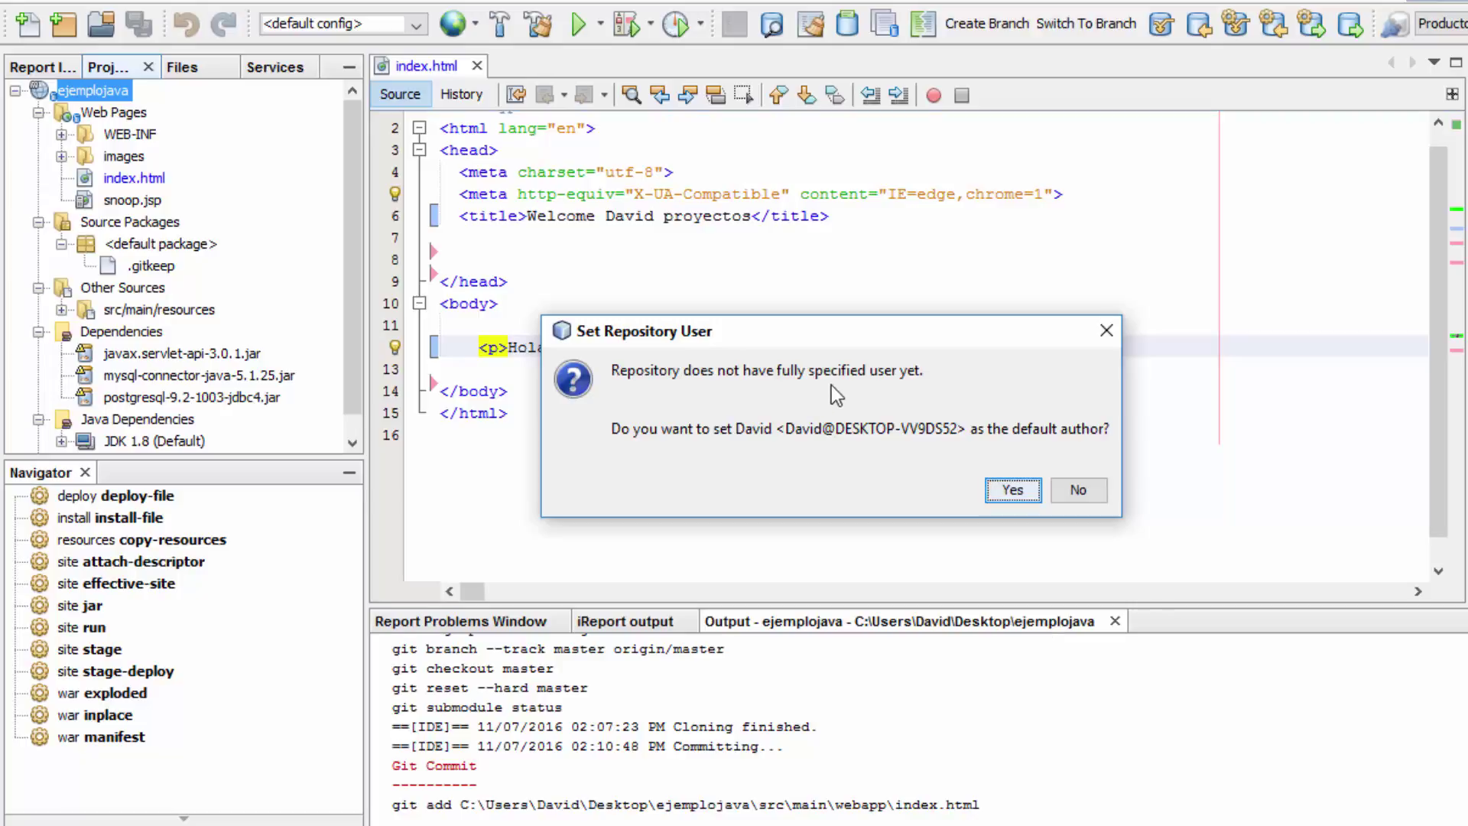
left_click(1010, 490)
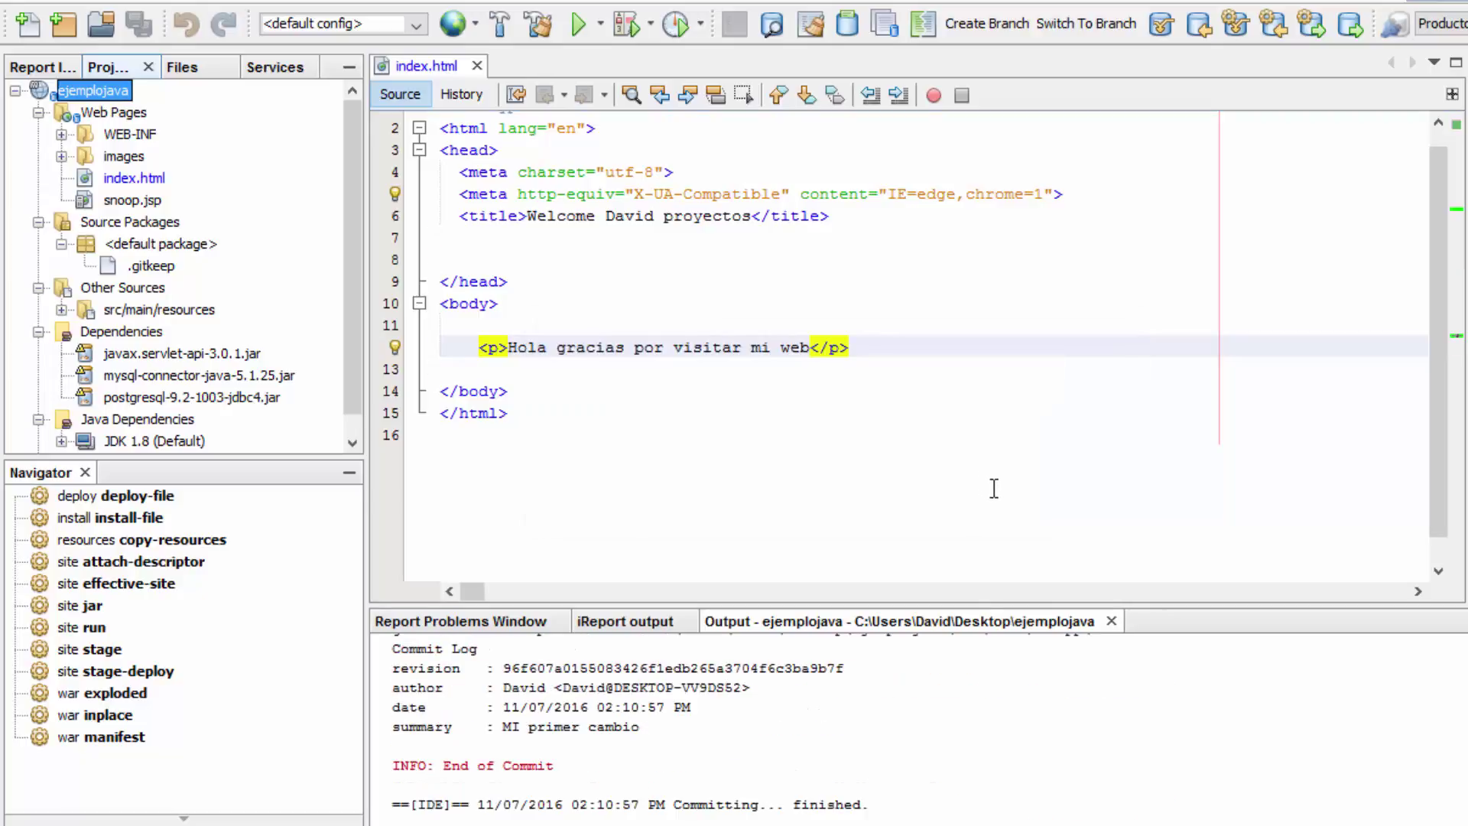
left_click_drag(800, 804, 959, 812)
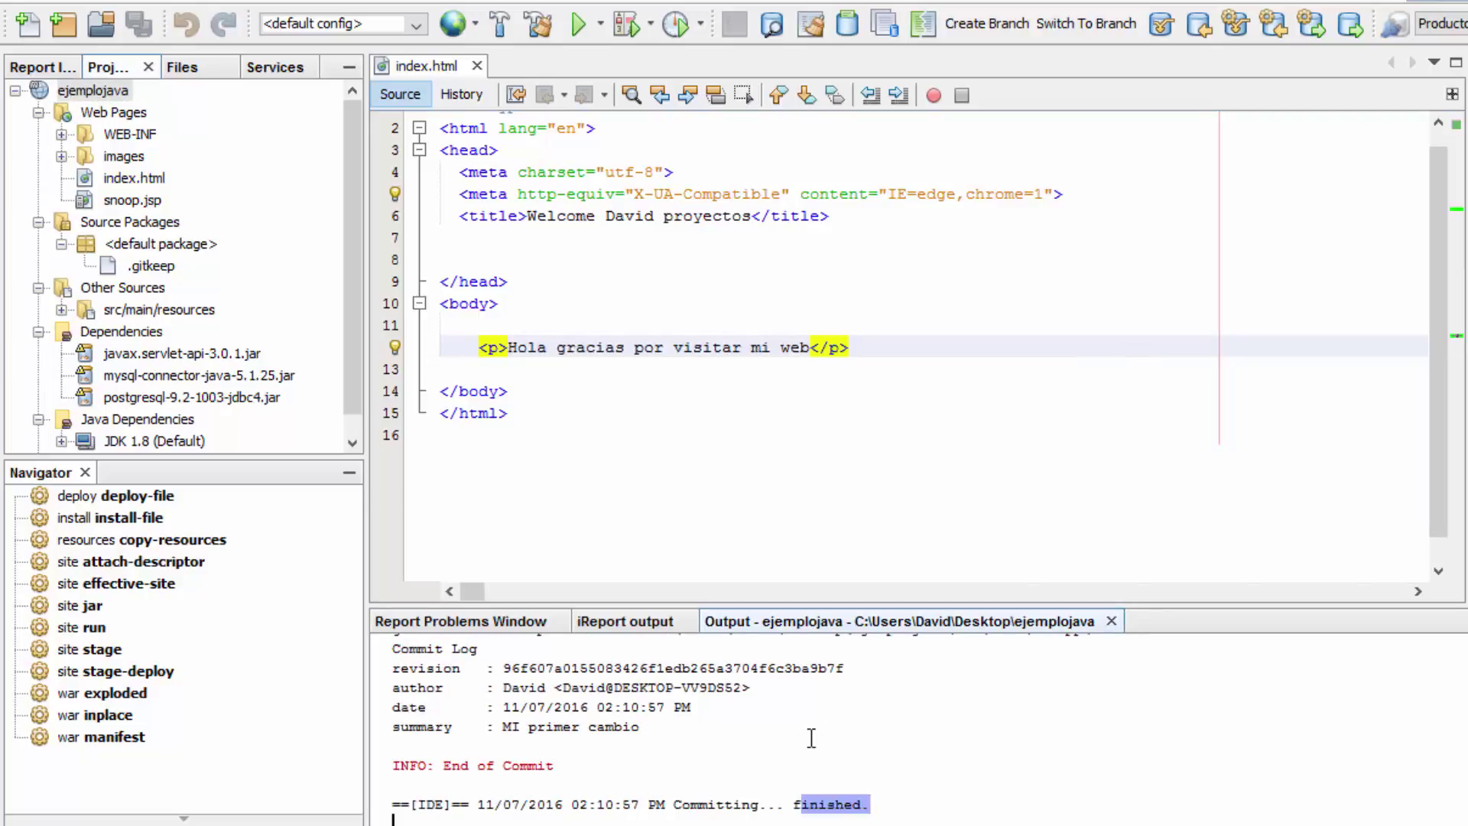
left_click(109, 95)
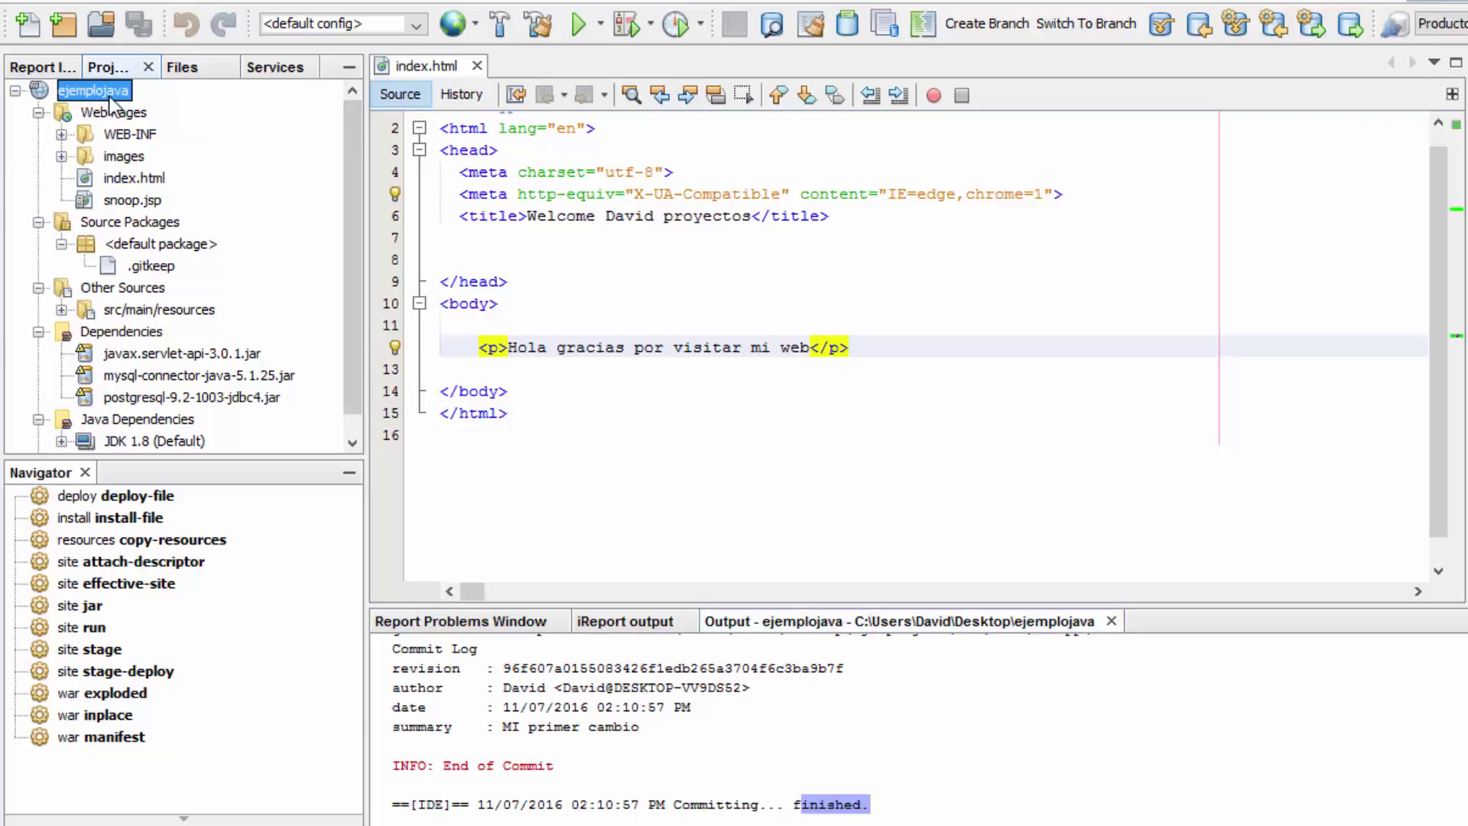
Push the master branch to the configured origin remote through Git > Remote > Push.
right_click(111, 105)
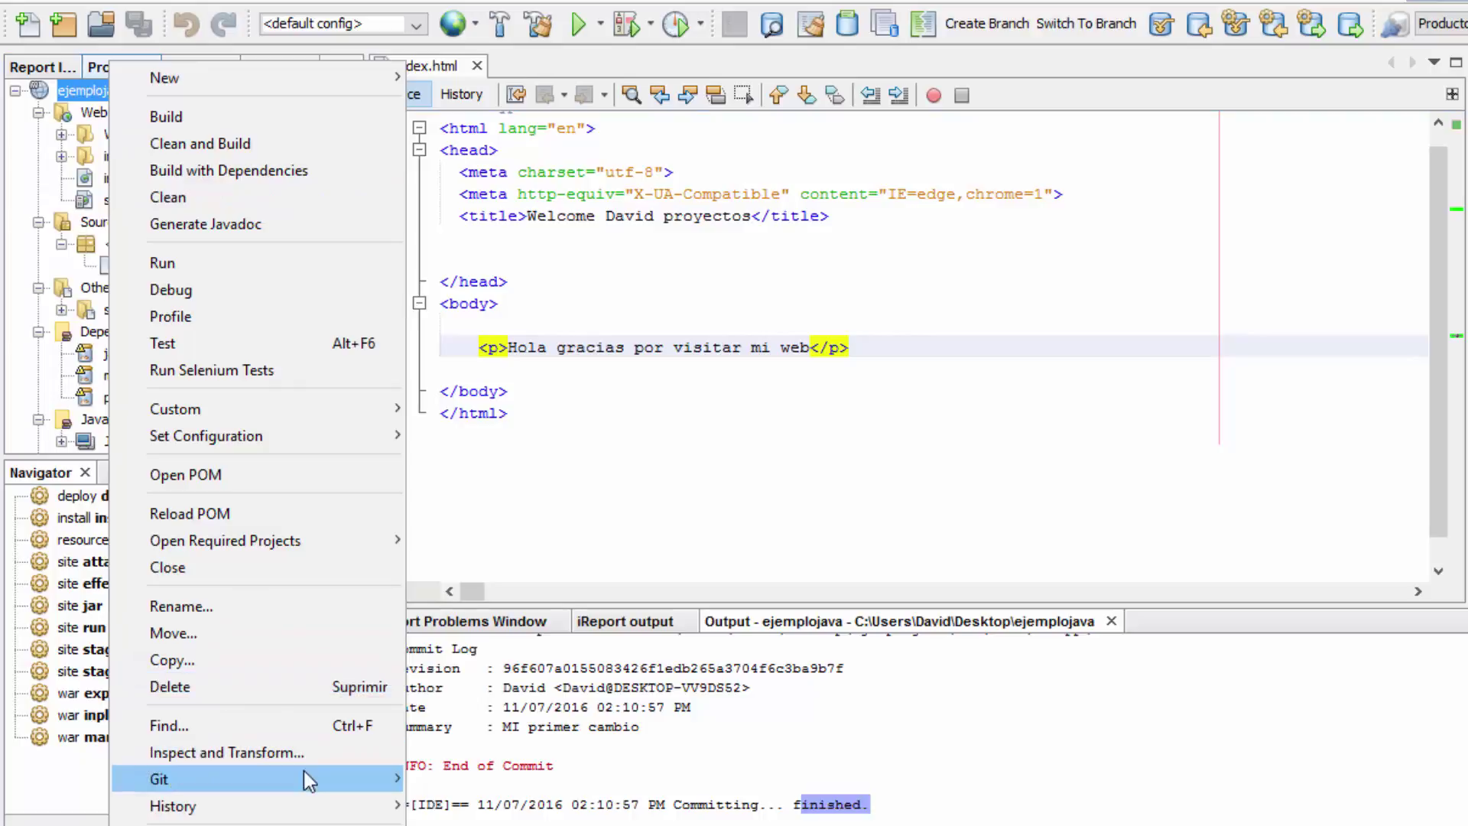
mouse_move(307, 779)
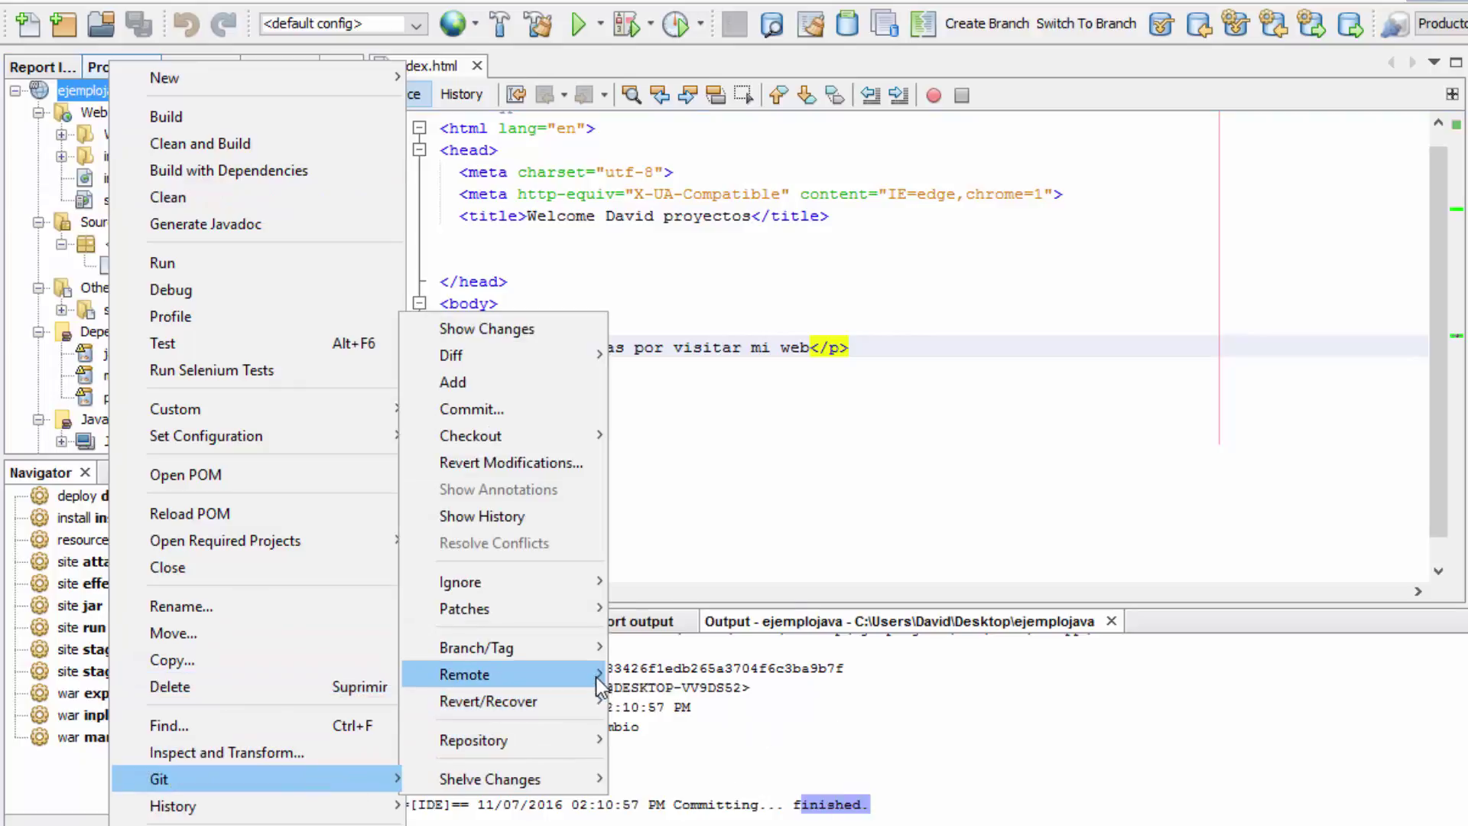
mouse_move(595, 679)
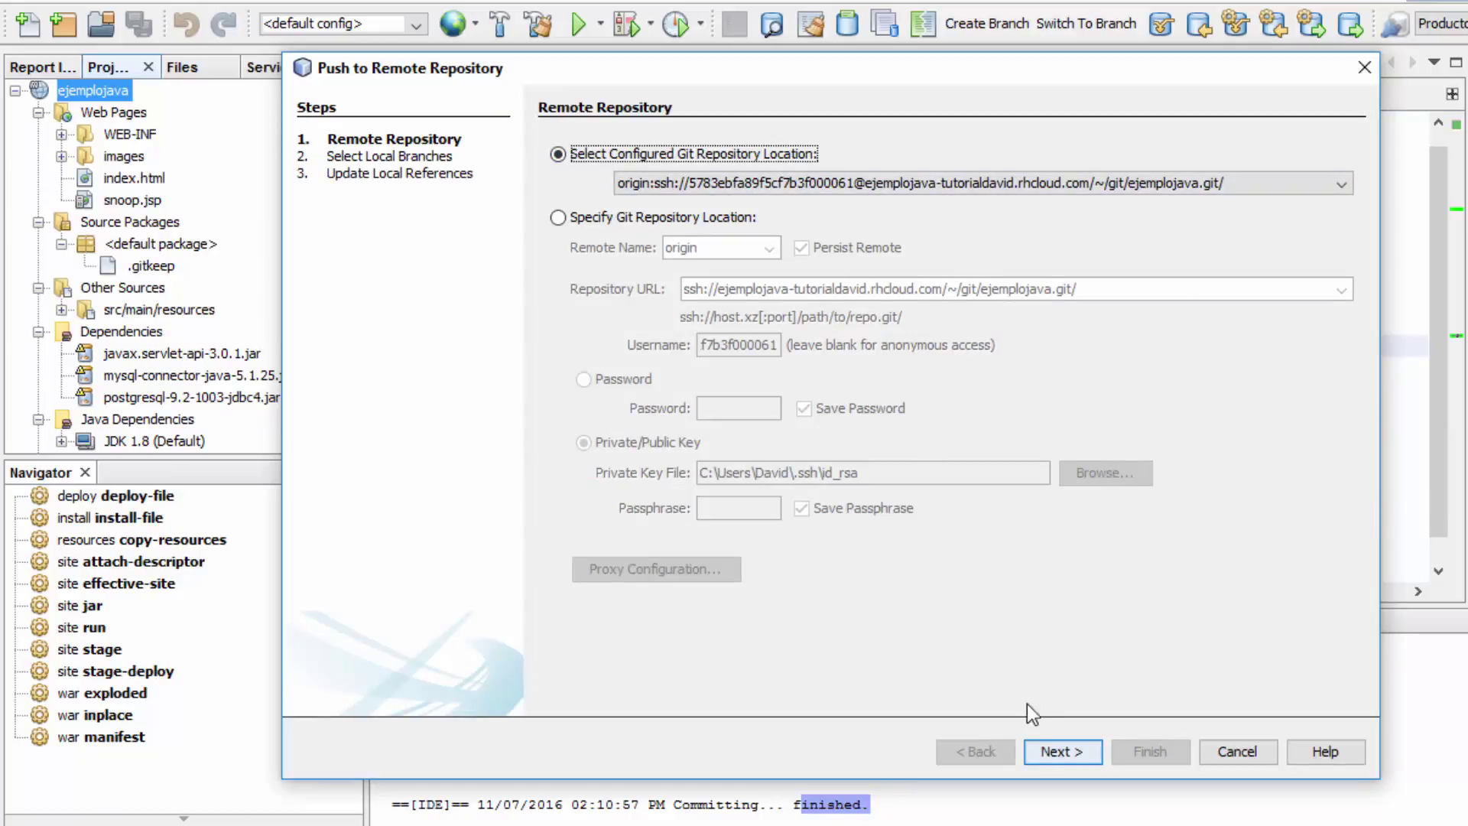
left_click(1049, 760)
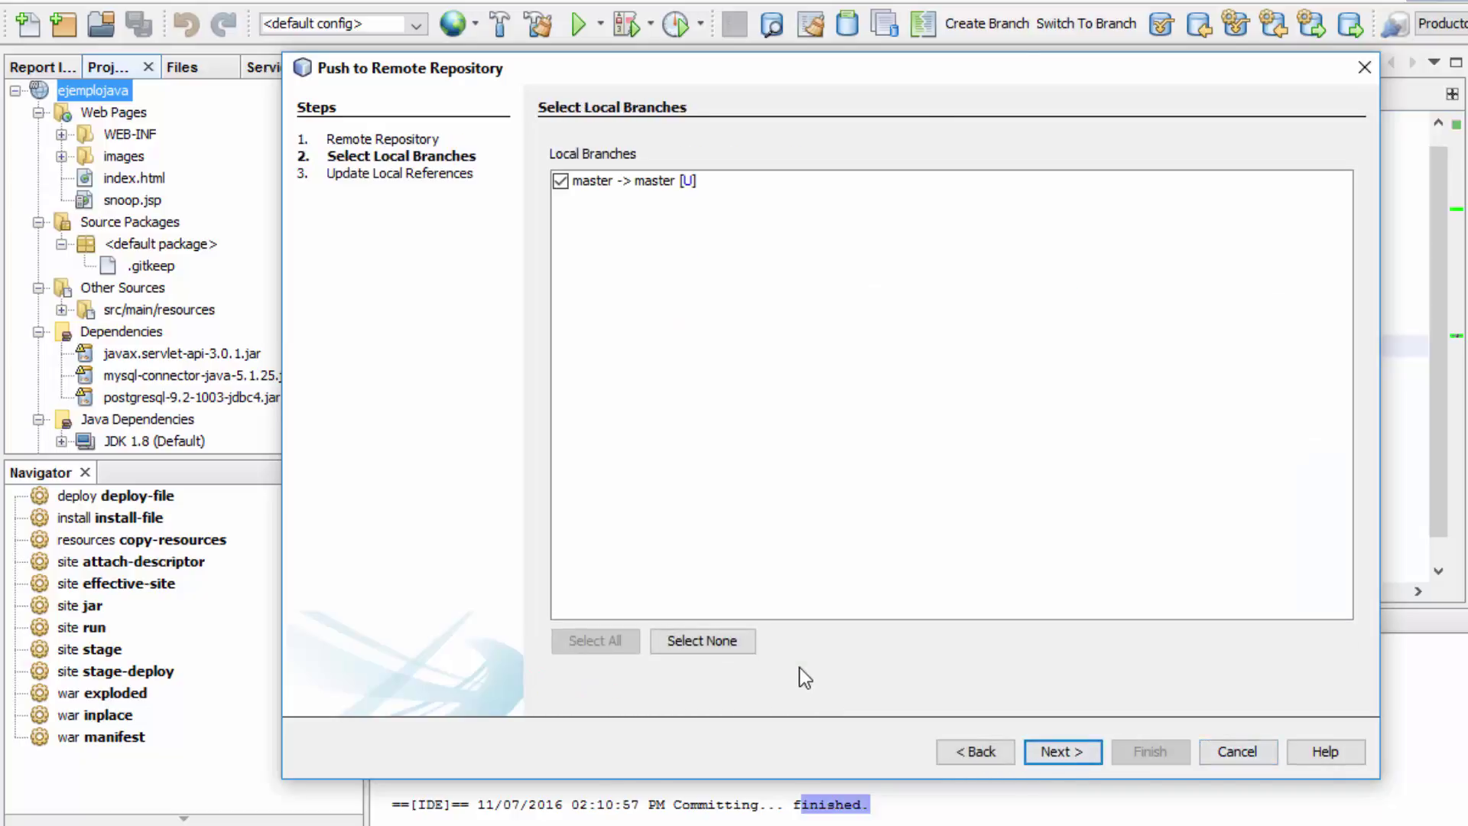
left_click(1062, 751)
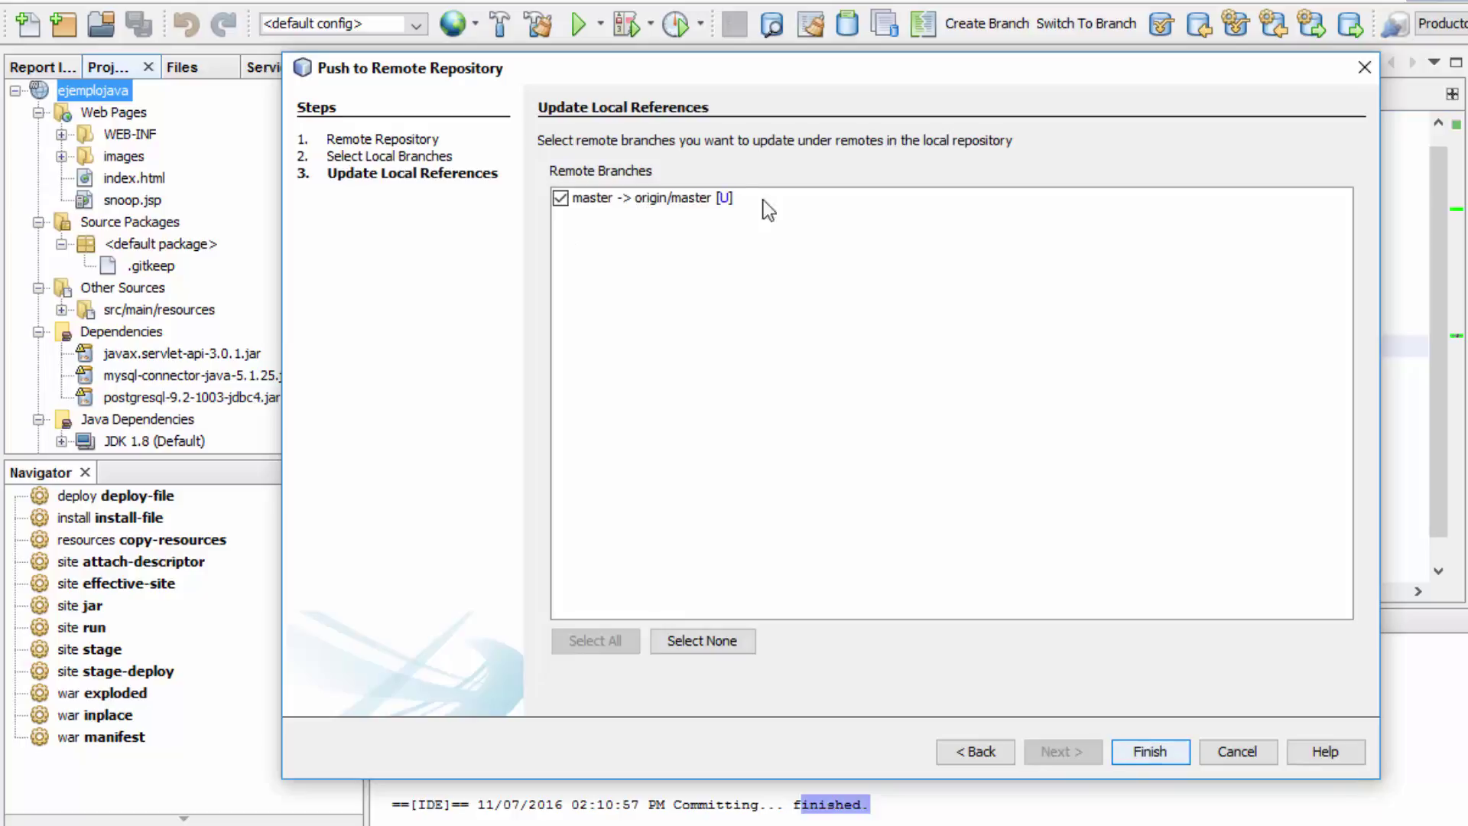
left_click(1149, 752)
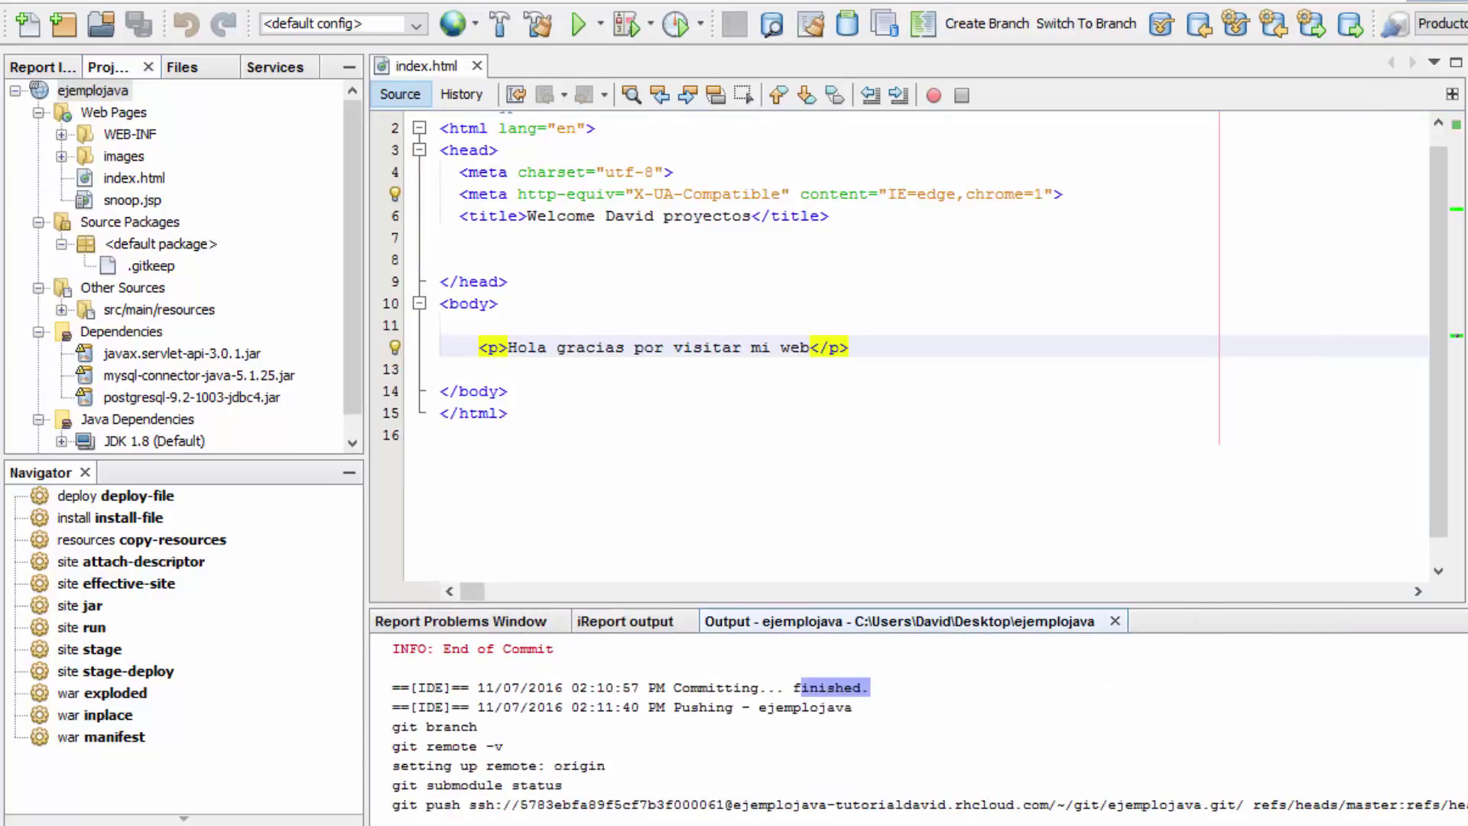
left_click_drag(393, 805, 1234, 785)
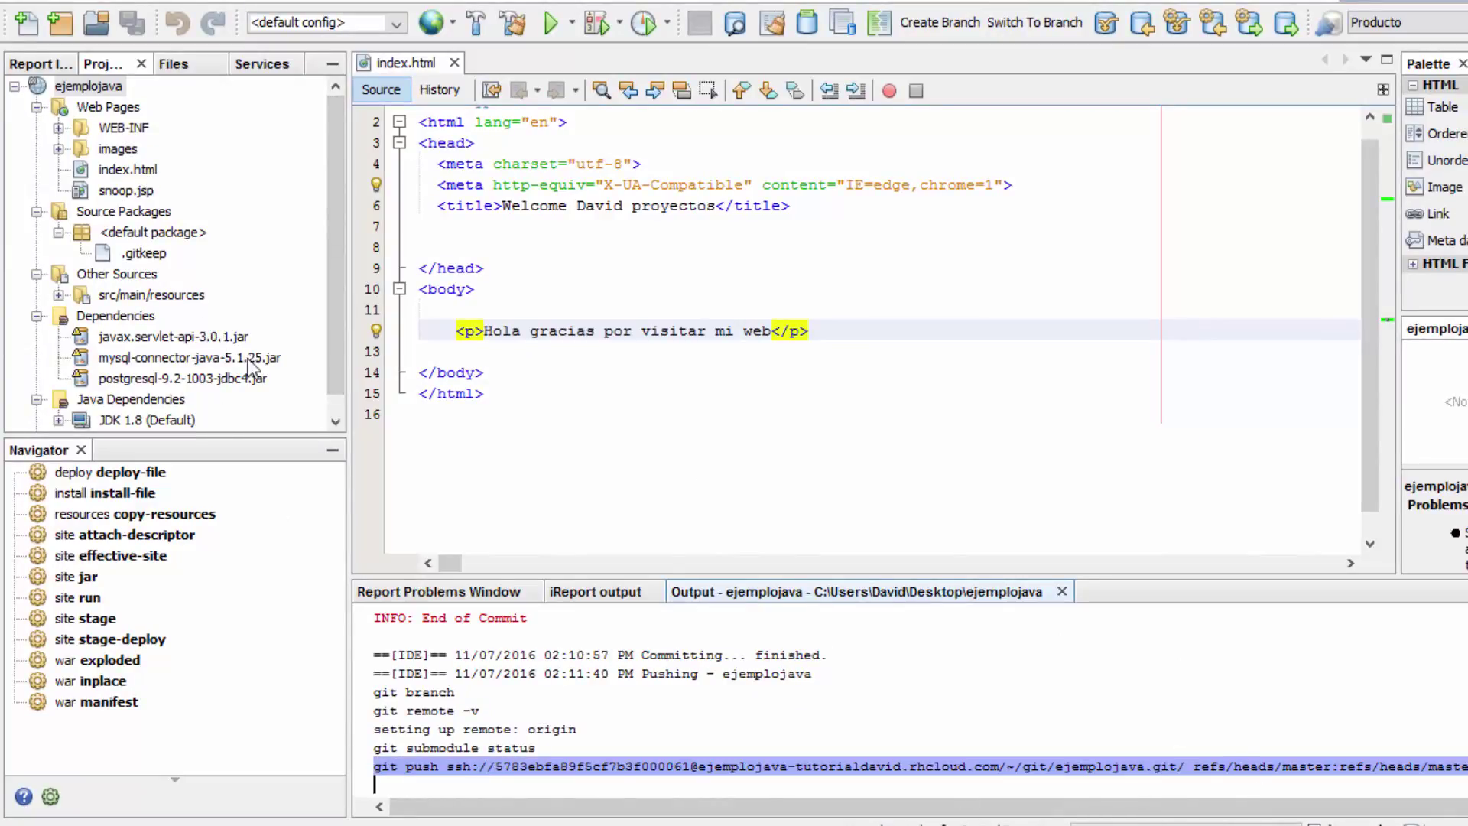
left_click(1221, 785)
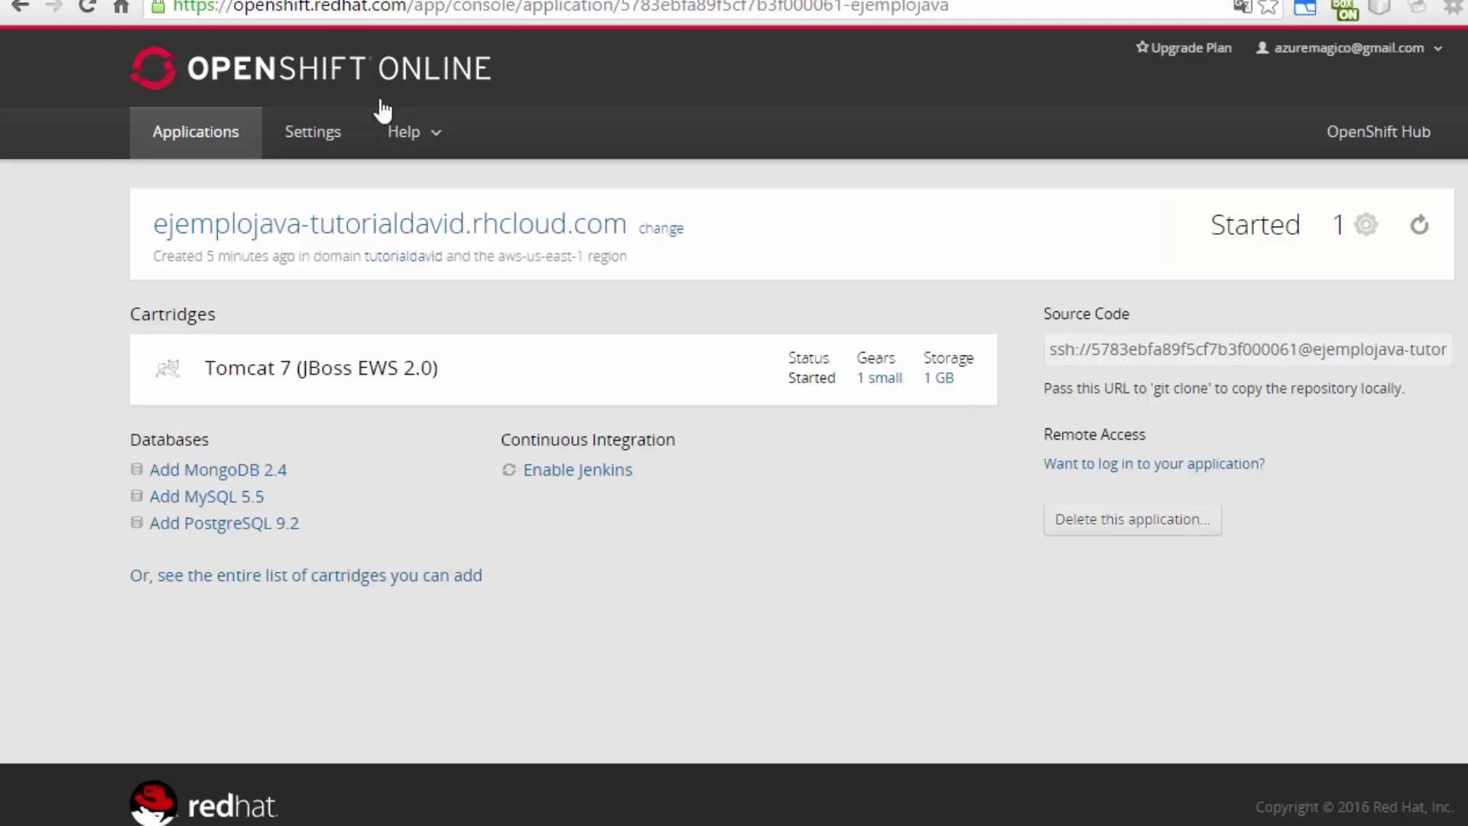
View the live app in a new tab, still showing the JBossEWS page, then close it and return to NetBeans.
right_click(372, 237)
key("Return")
left_click(500, 20)
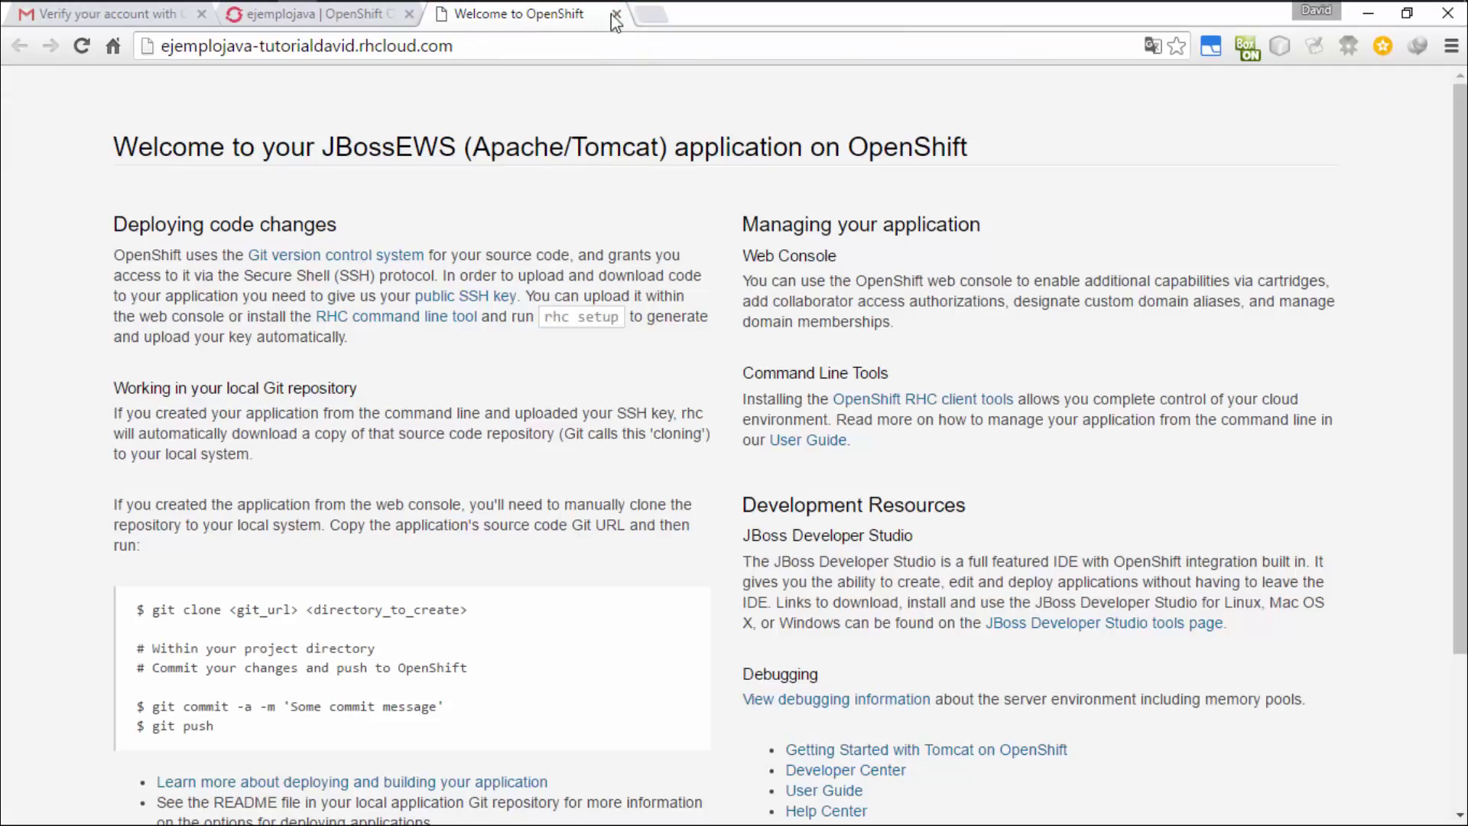
left_click(615, 14)
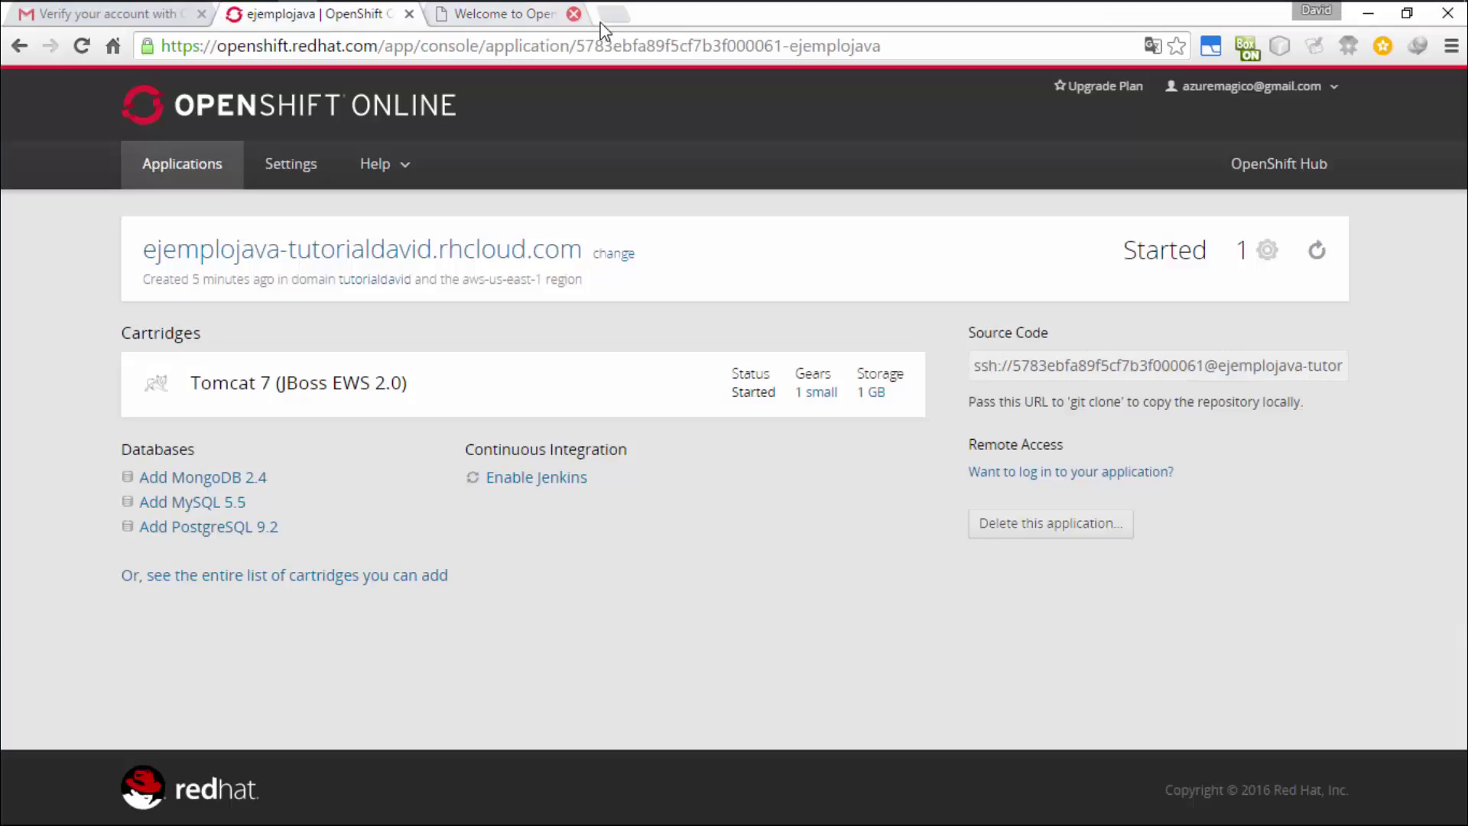
left_click(338, 16)
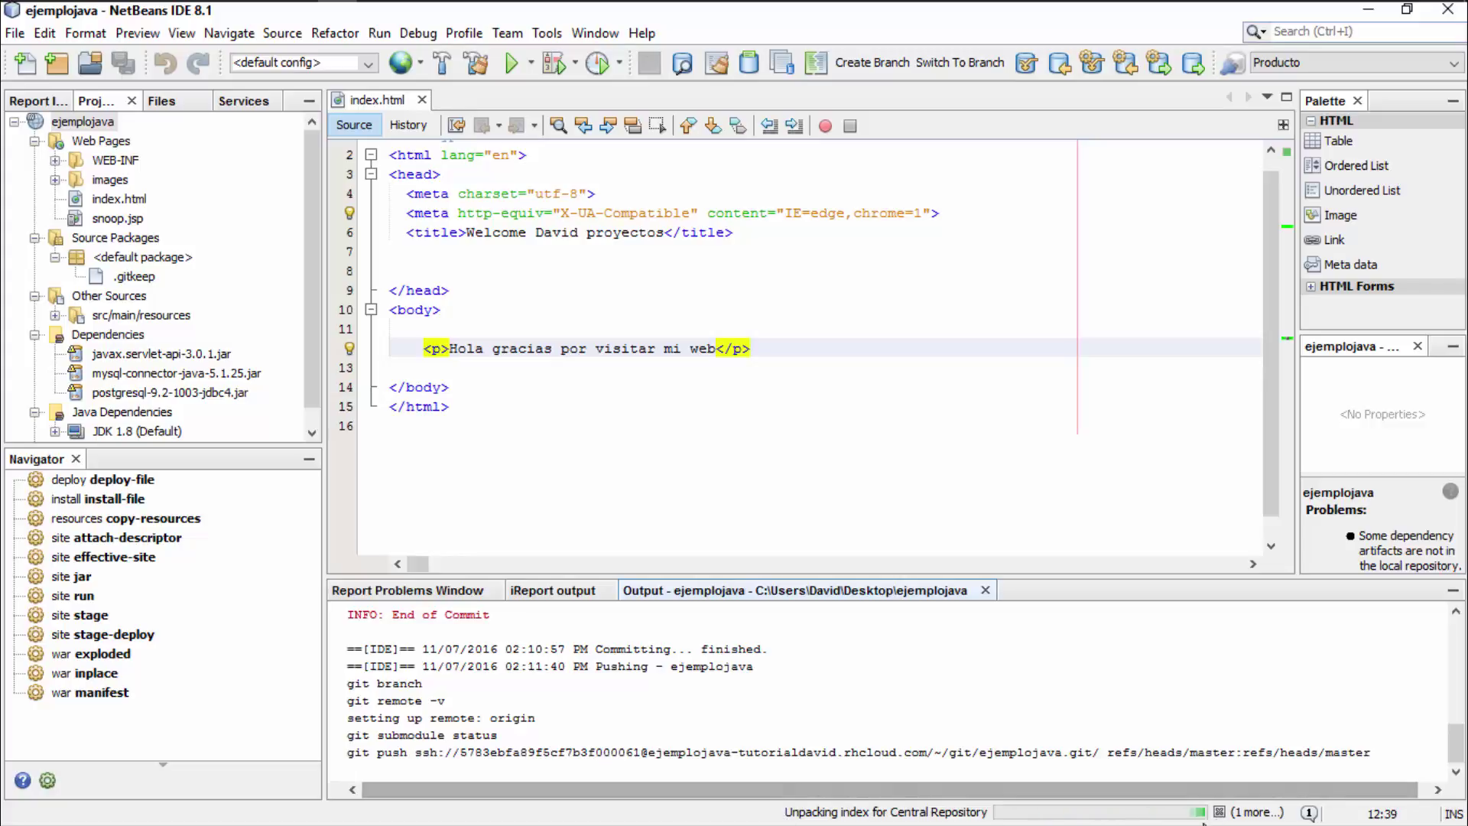
Check background tasks, highlight 'Pushing - ejemplojava finished.' in the Output, then switch to Chrome.
left_click(1247, 813)
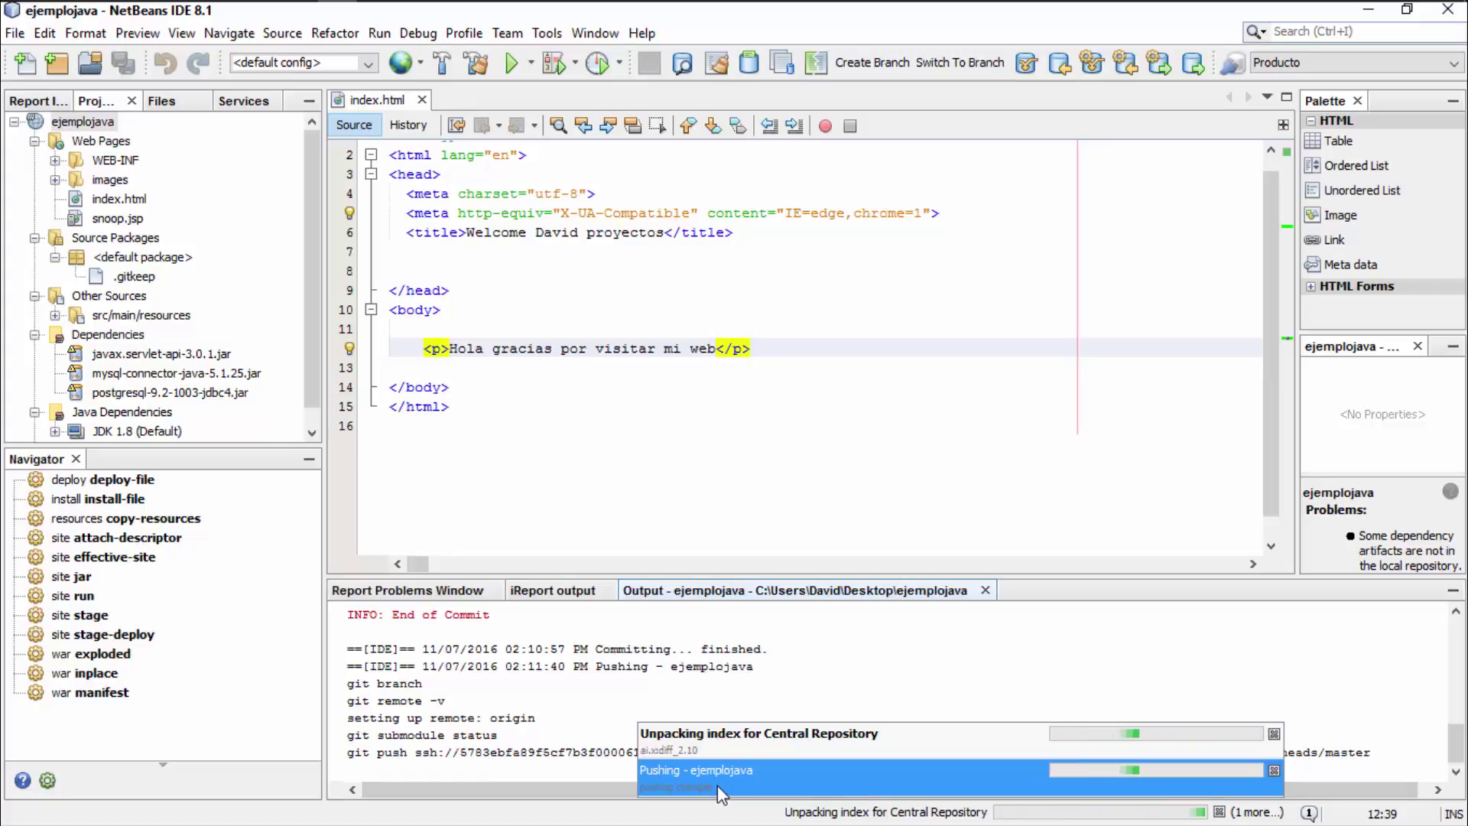
left_click(535, 768)
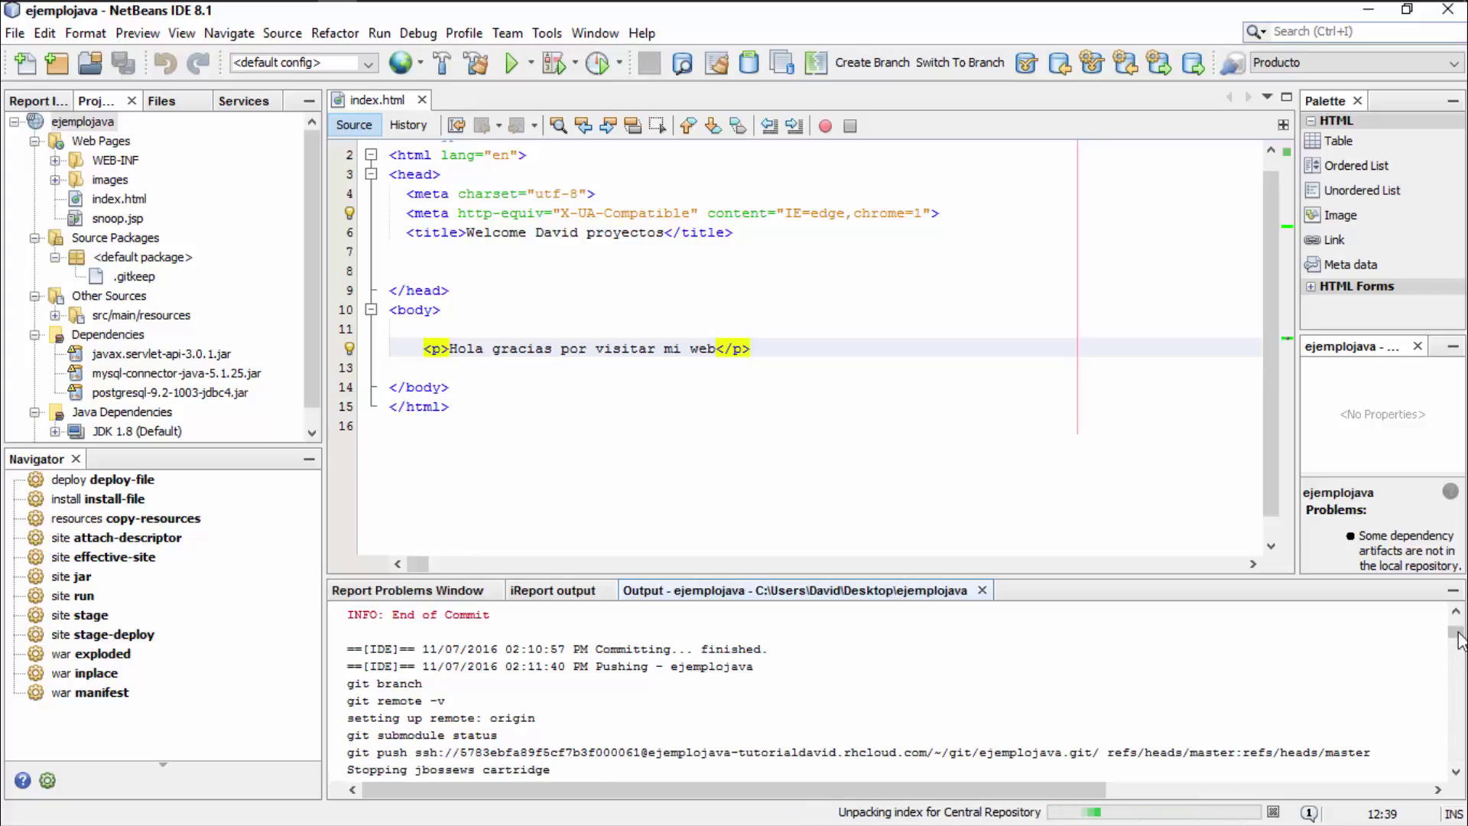
left_click_drag(1459, 649, 1458, 763)
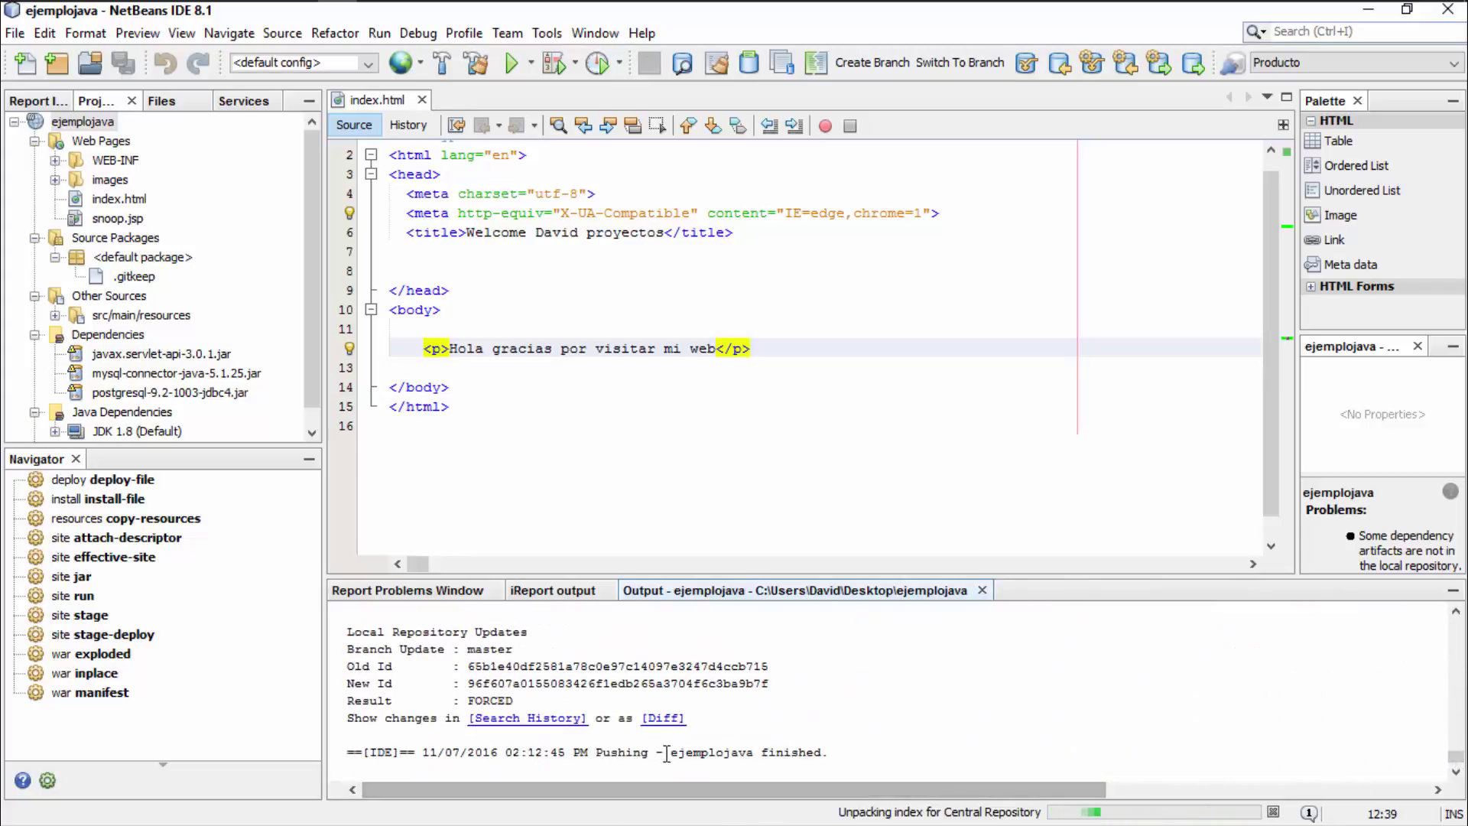
double_click(777, 753)
left_click_drag(777, 757, 542, 754)
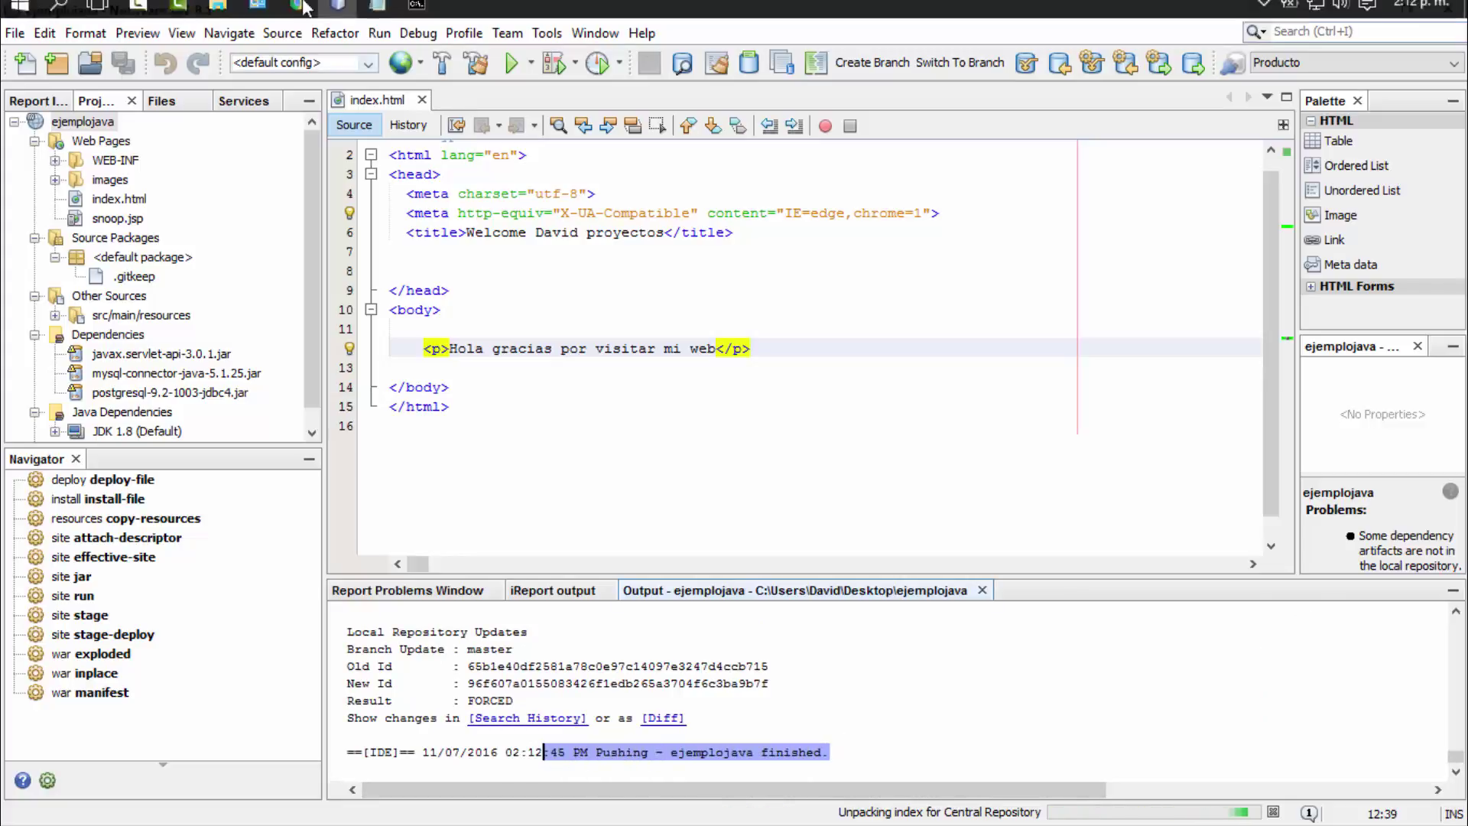
key("alt+Tab")
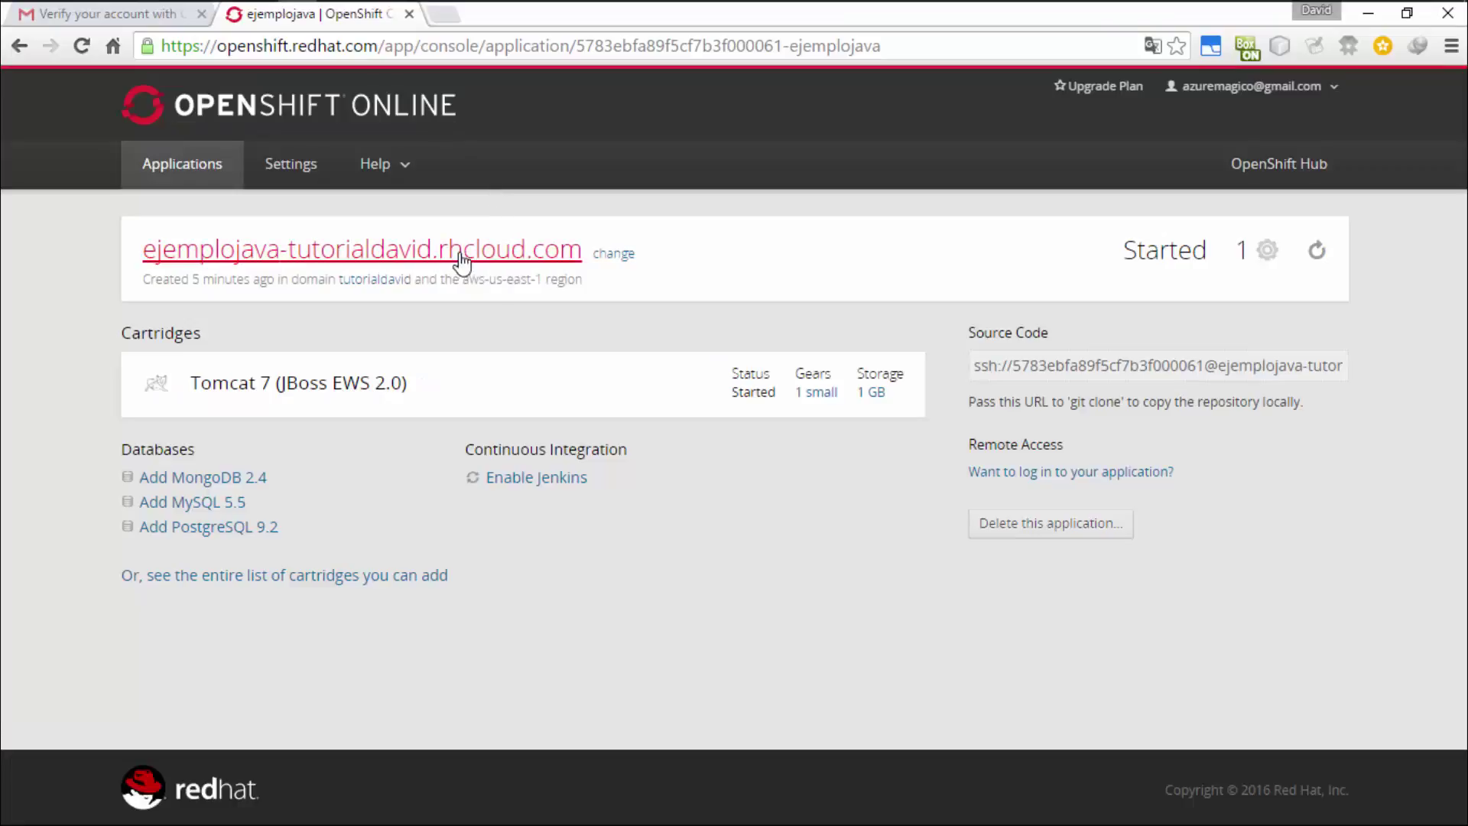
Open the live ejemplojava app in a new tab, cut its web address, then close the tab.
right_click(459, 262)
left_click(489, 276)
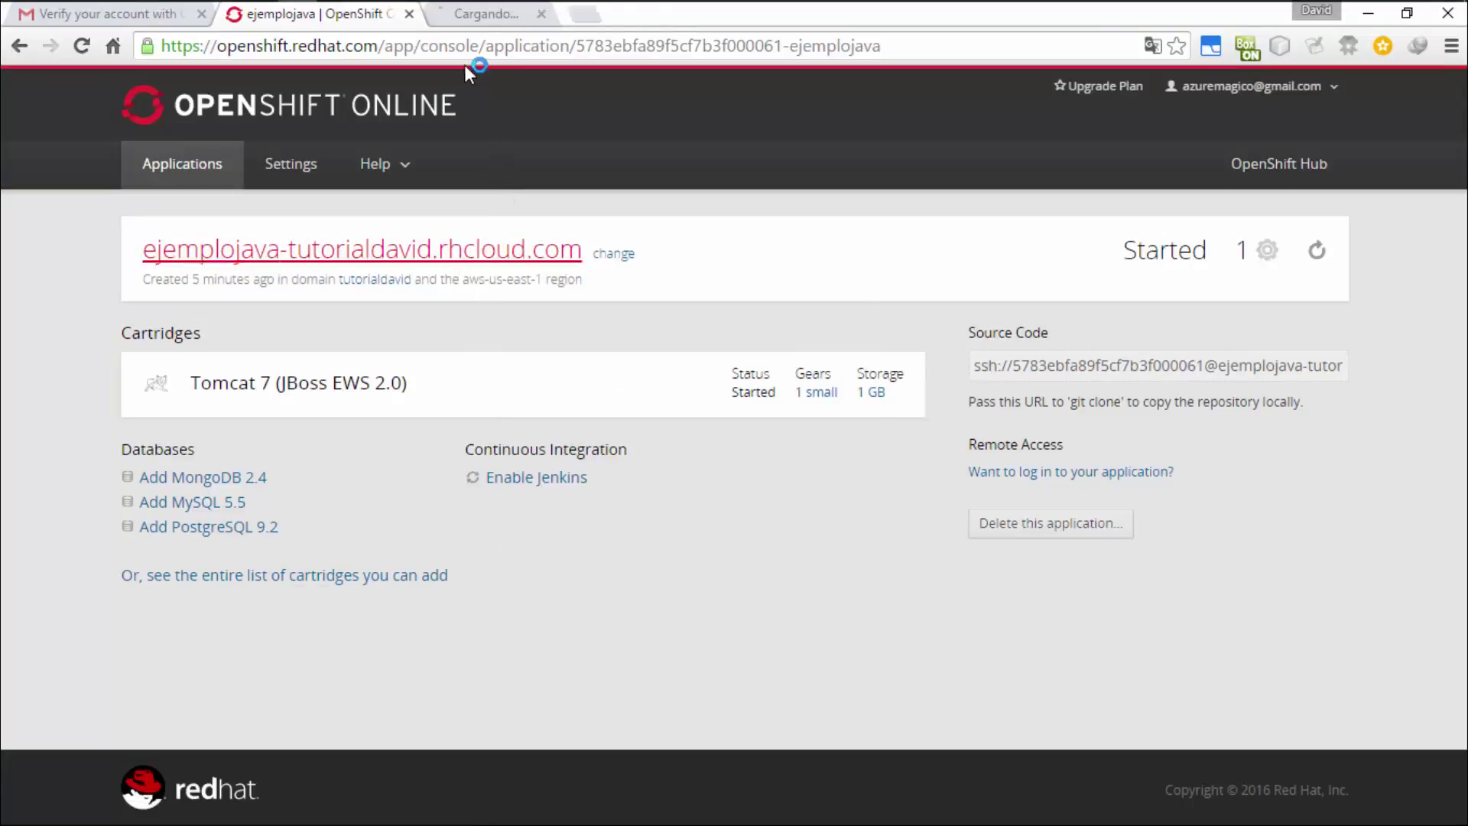
left_click(483, 17)
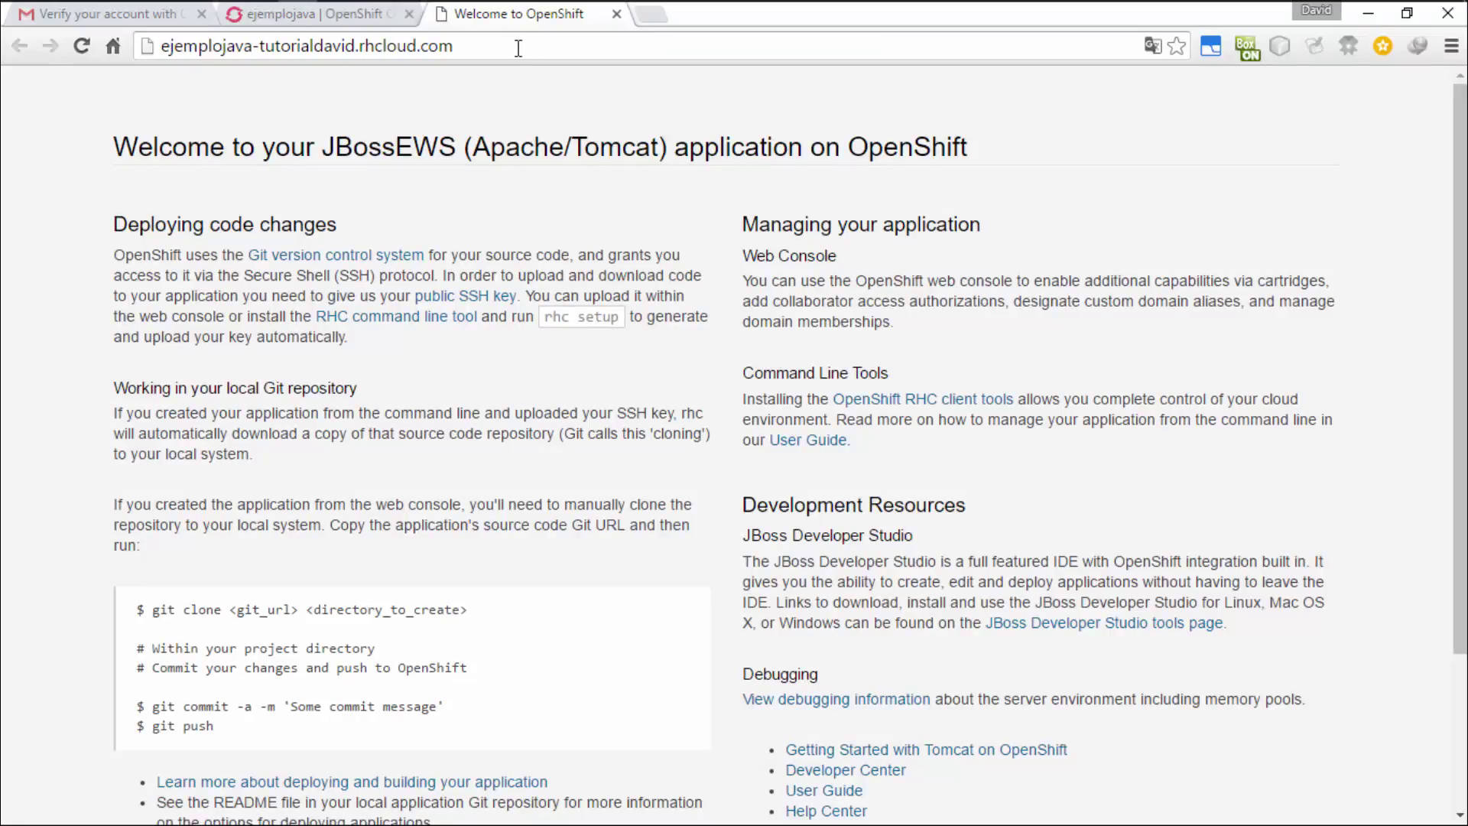
left_click(518, 48)
right_click(518, 48)
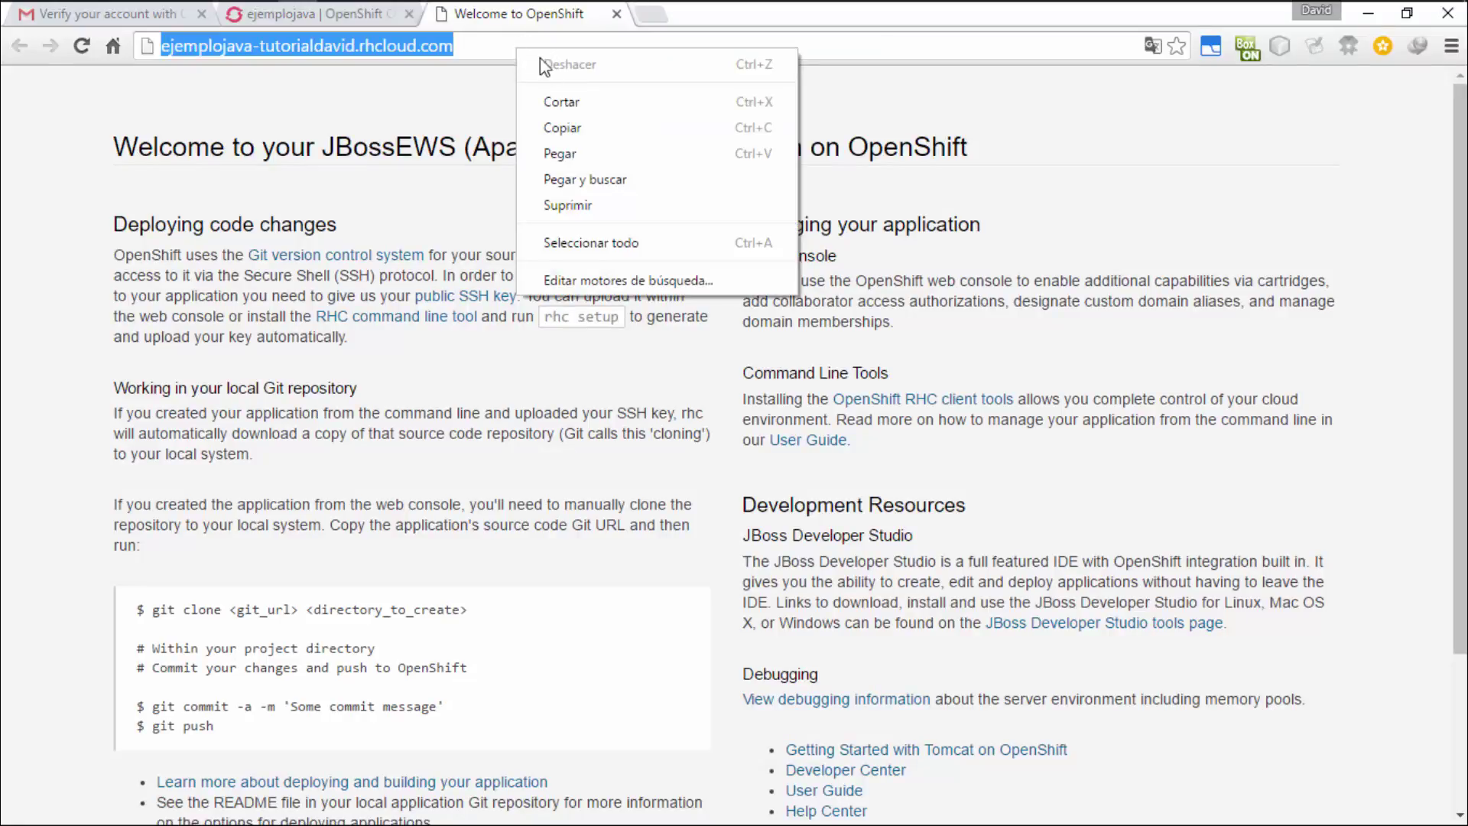
left_click(557, 95)
scroll(1273, 301, "down", 3)
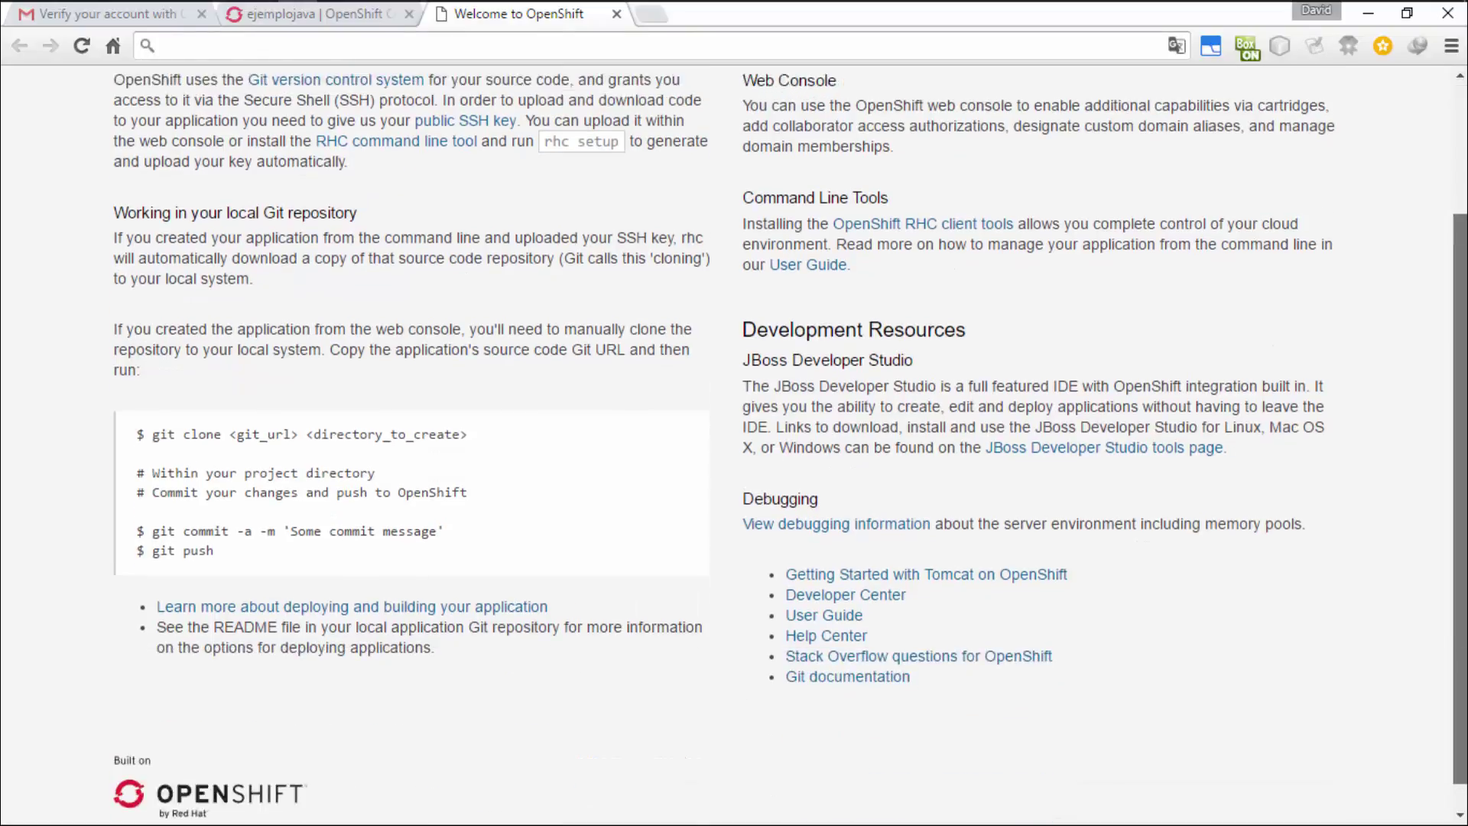
scroll(1416, 465, "up", 3)
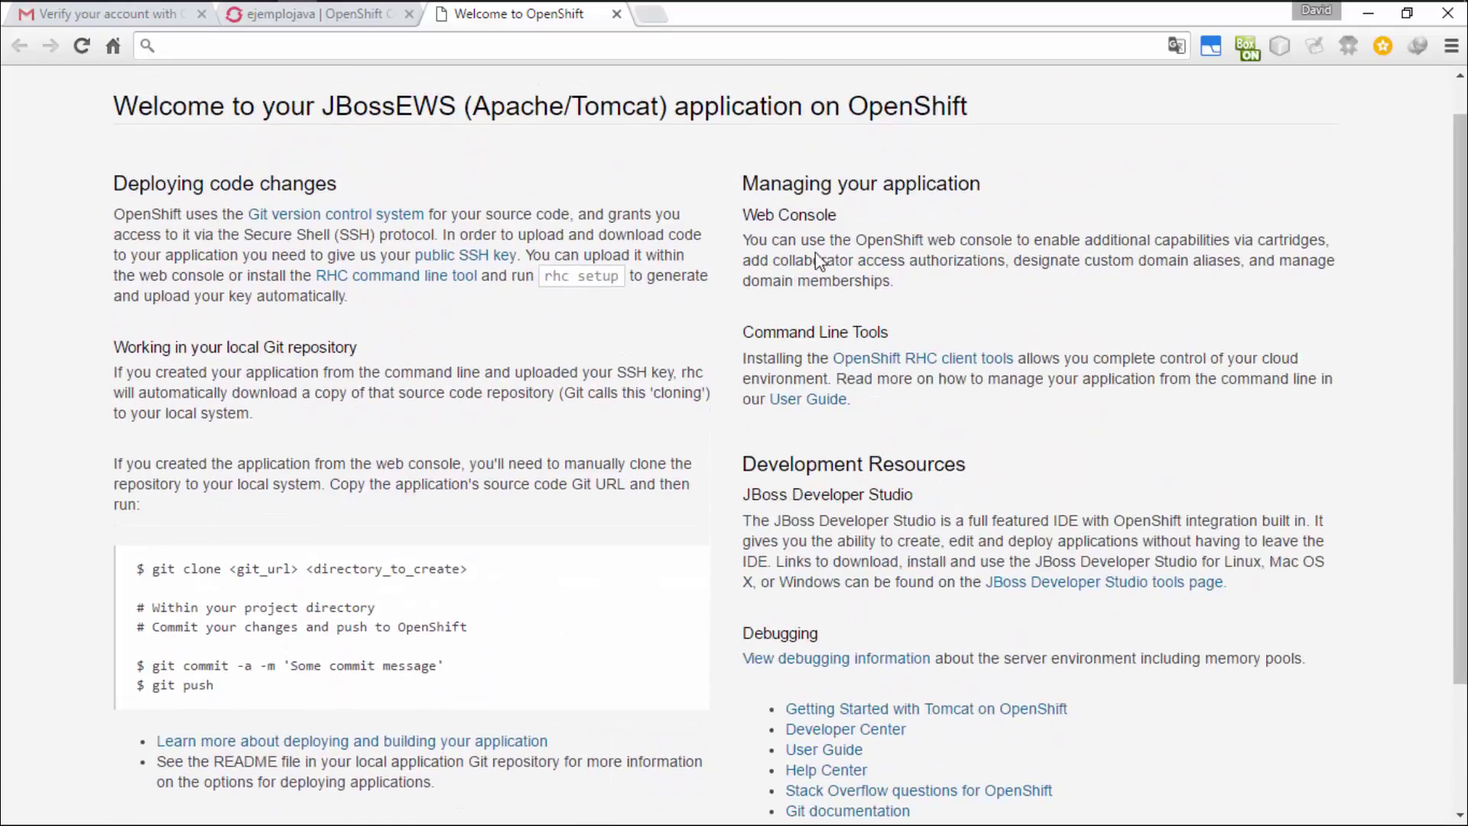
left_click(617, 14)
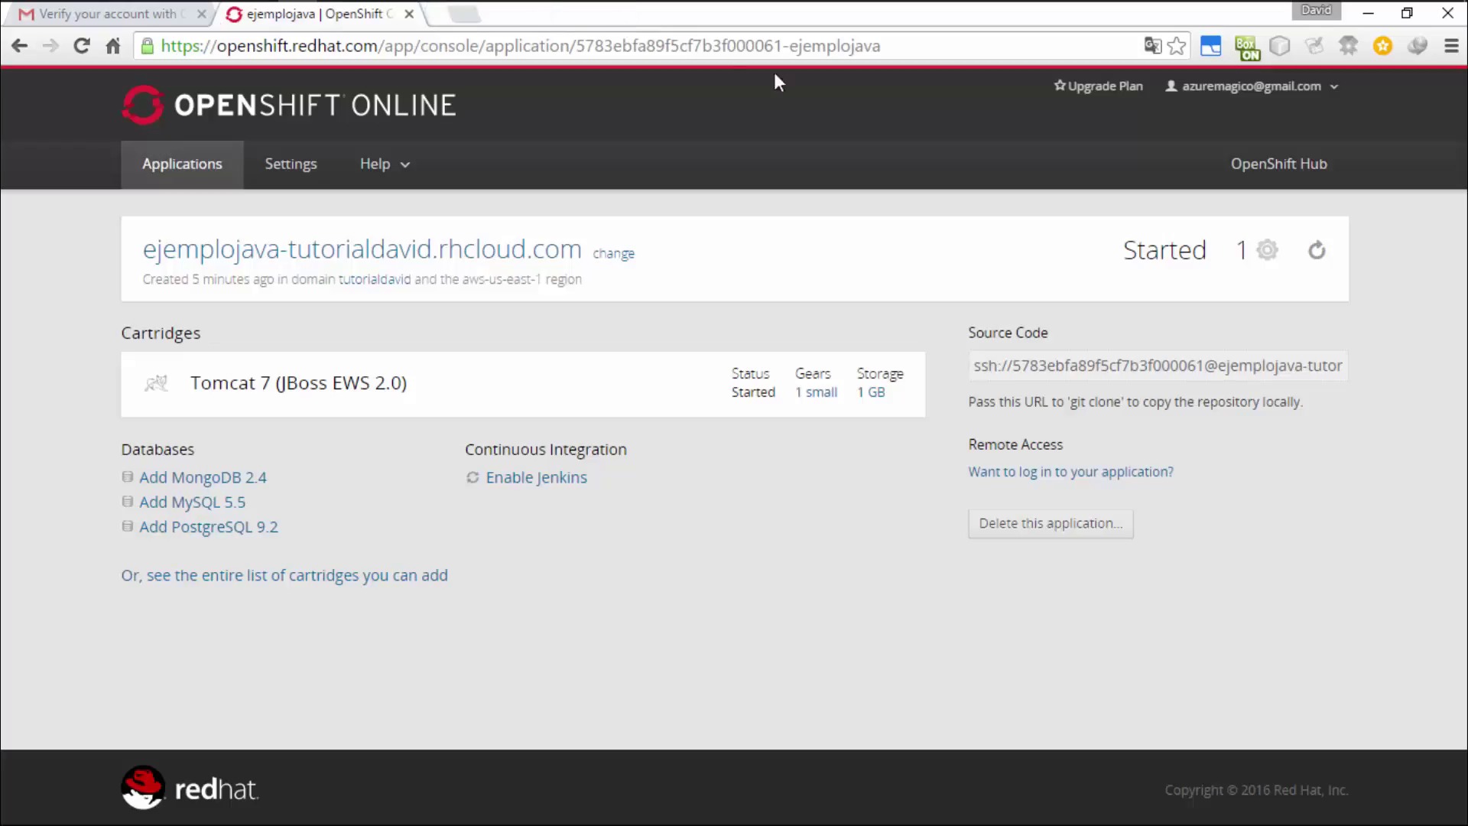
Launch Microsoft Edge, then bring Chrome's OpenShift console back to the front.
left_click(14, 13)
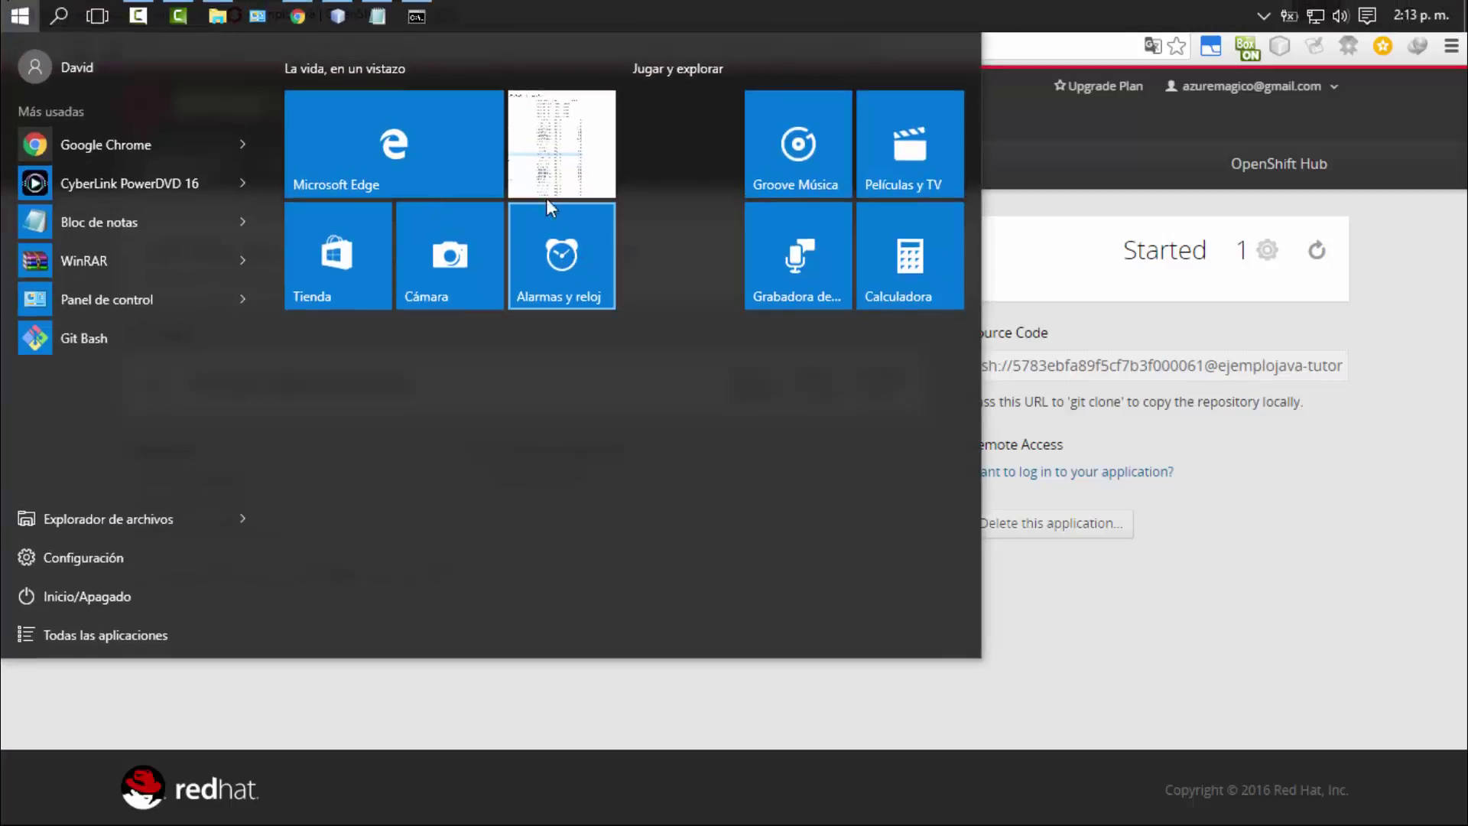
left_click(486, 178)
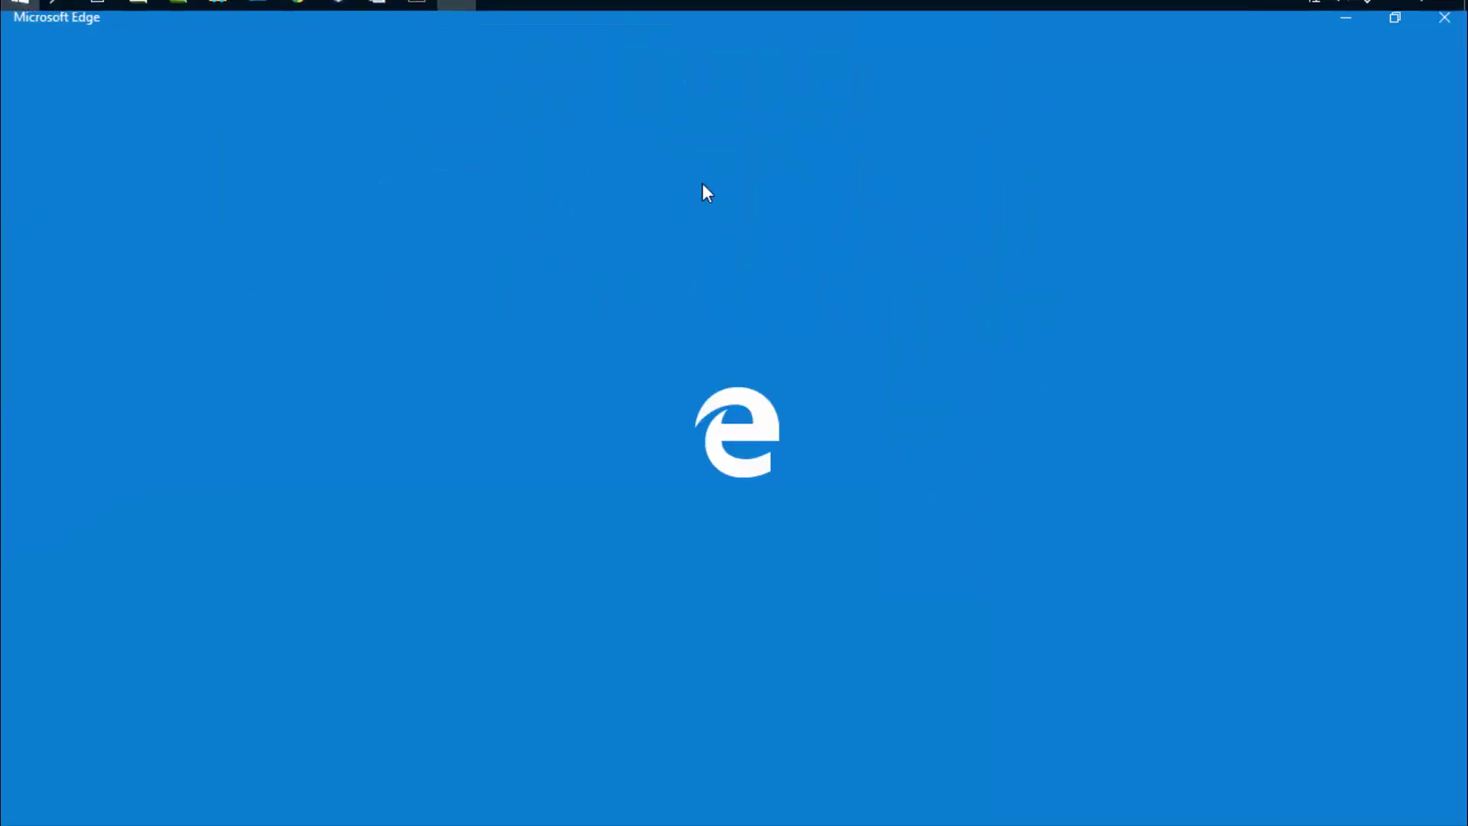
mouse_move(232, 23)
left_click(290, 23)
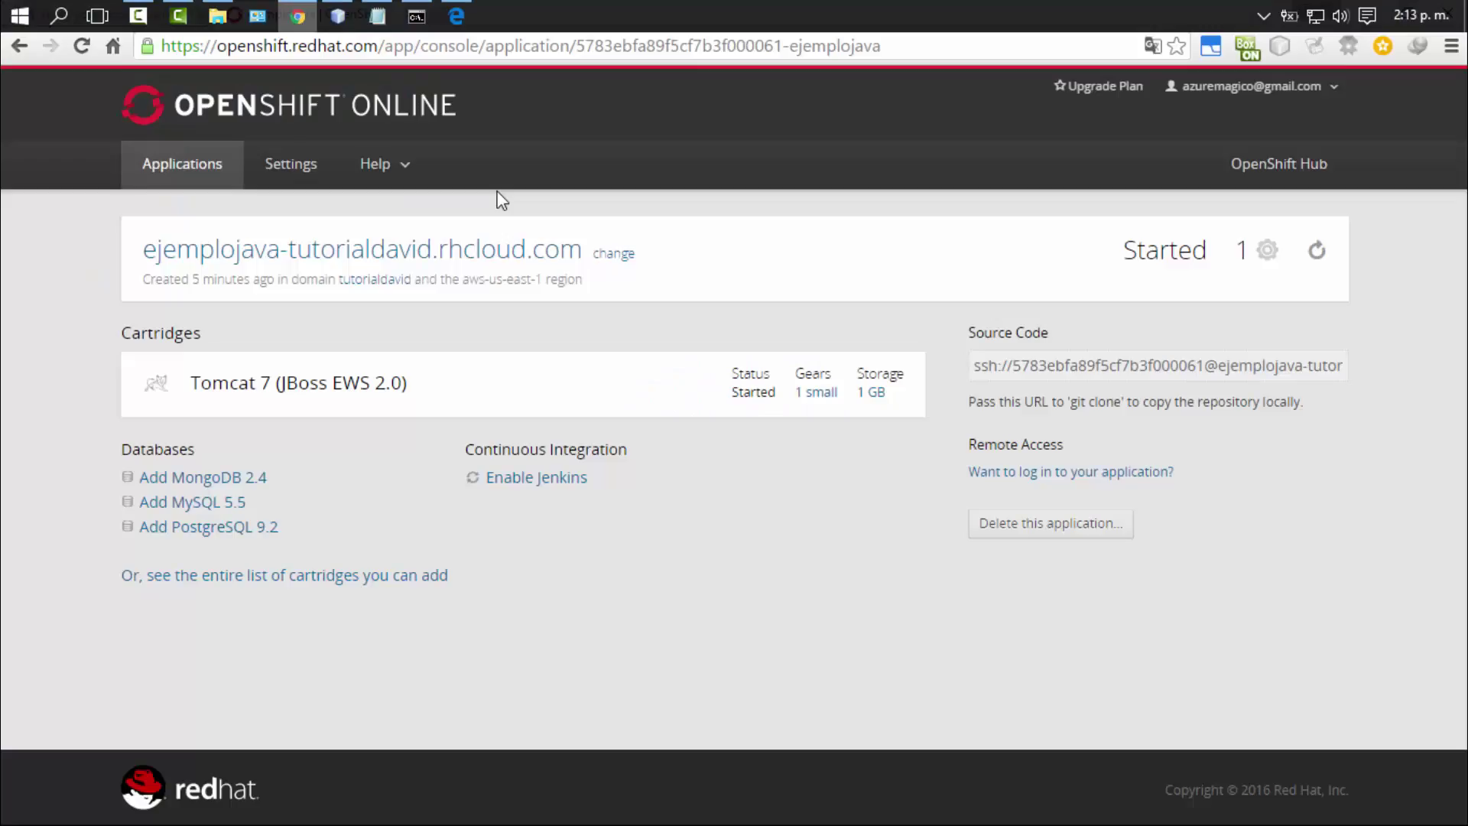
Reopen the live app in a new tab, cut its address, and reload the page.
right_click(481, 268)
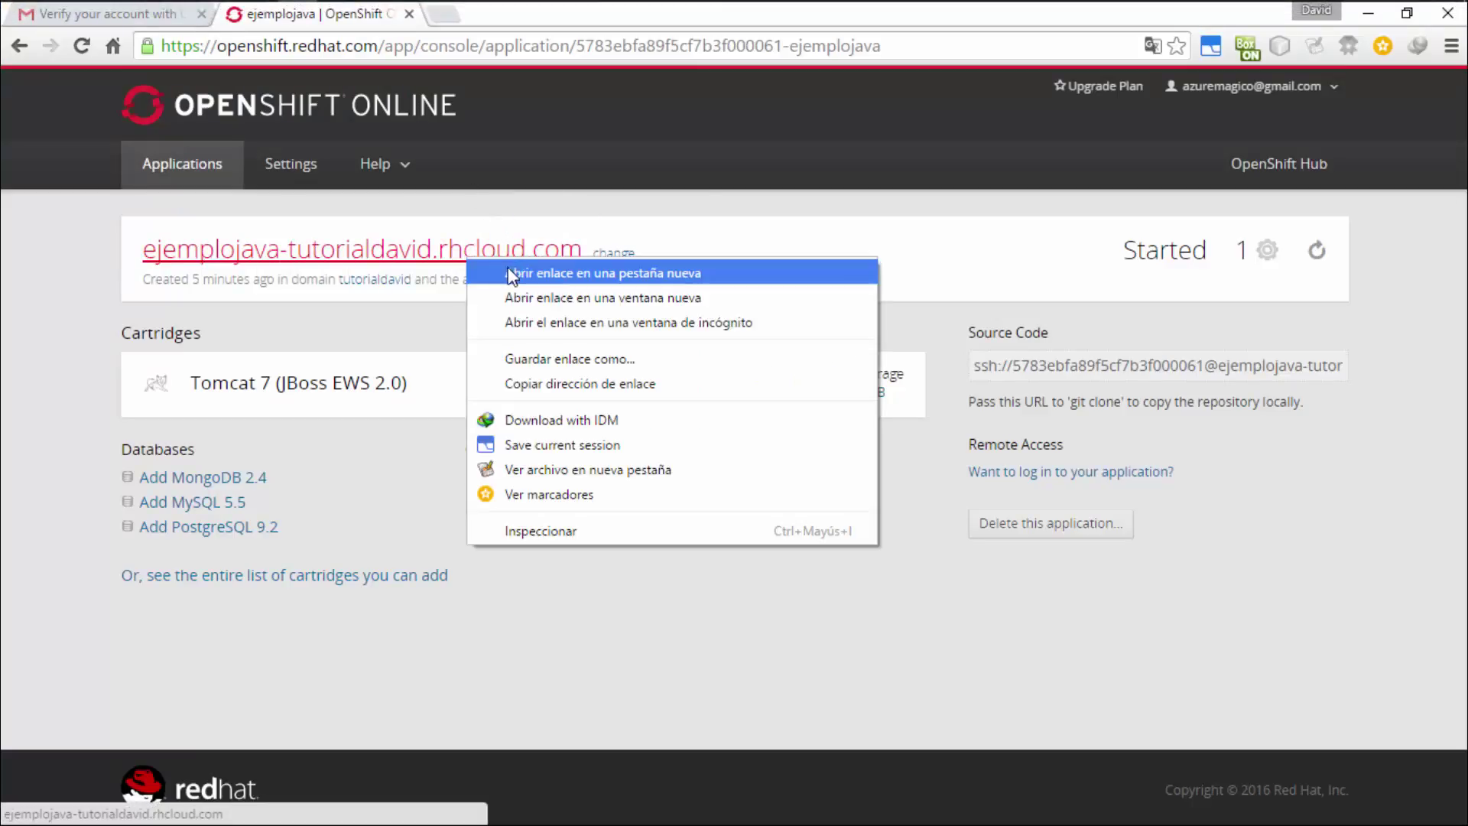
left_click(527, 277)
left_click(505, 19)
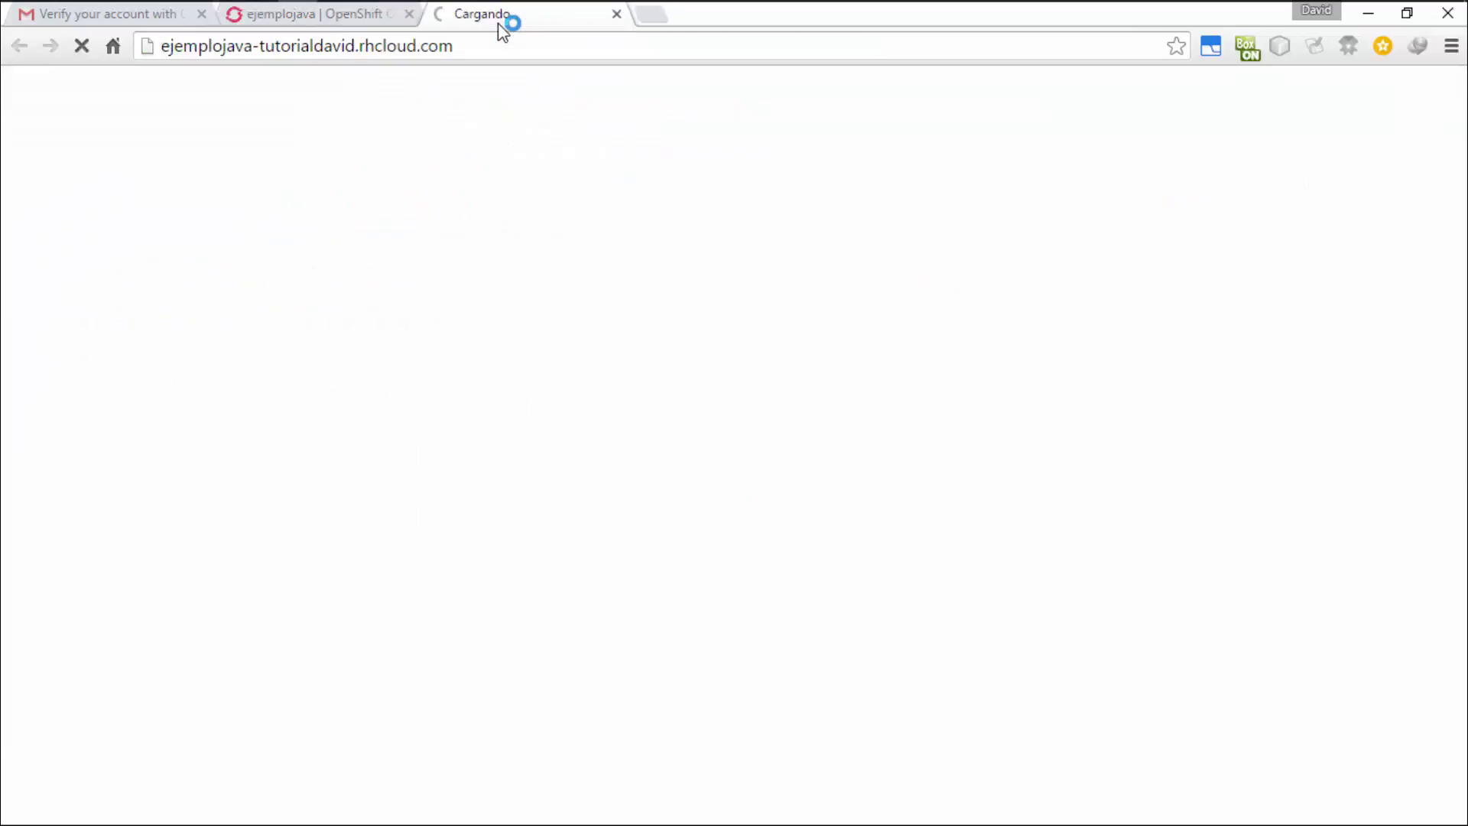
left_click(544, 45)
right_click(543, 46)
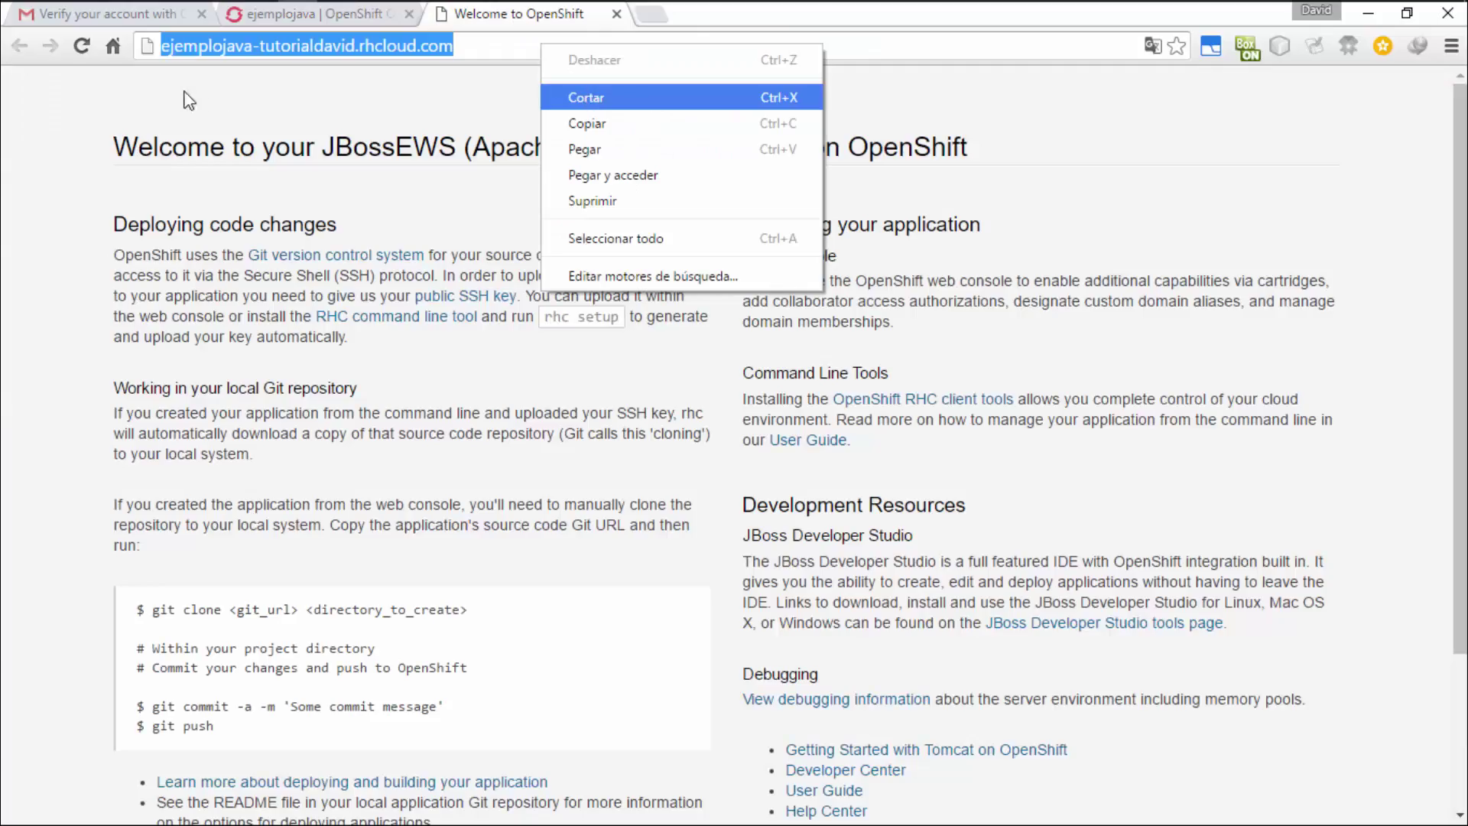
left_click(581, 97)
left_click(80, 47)
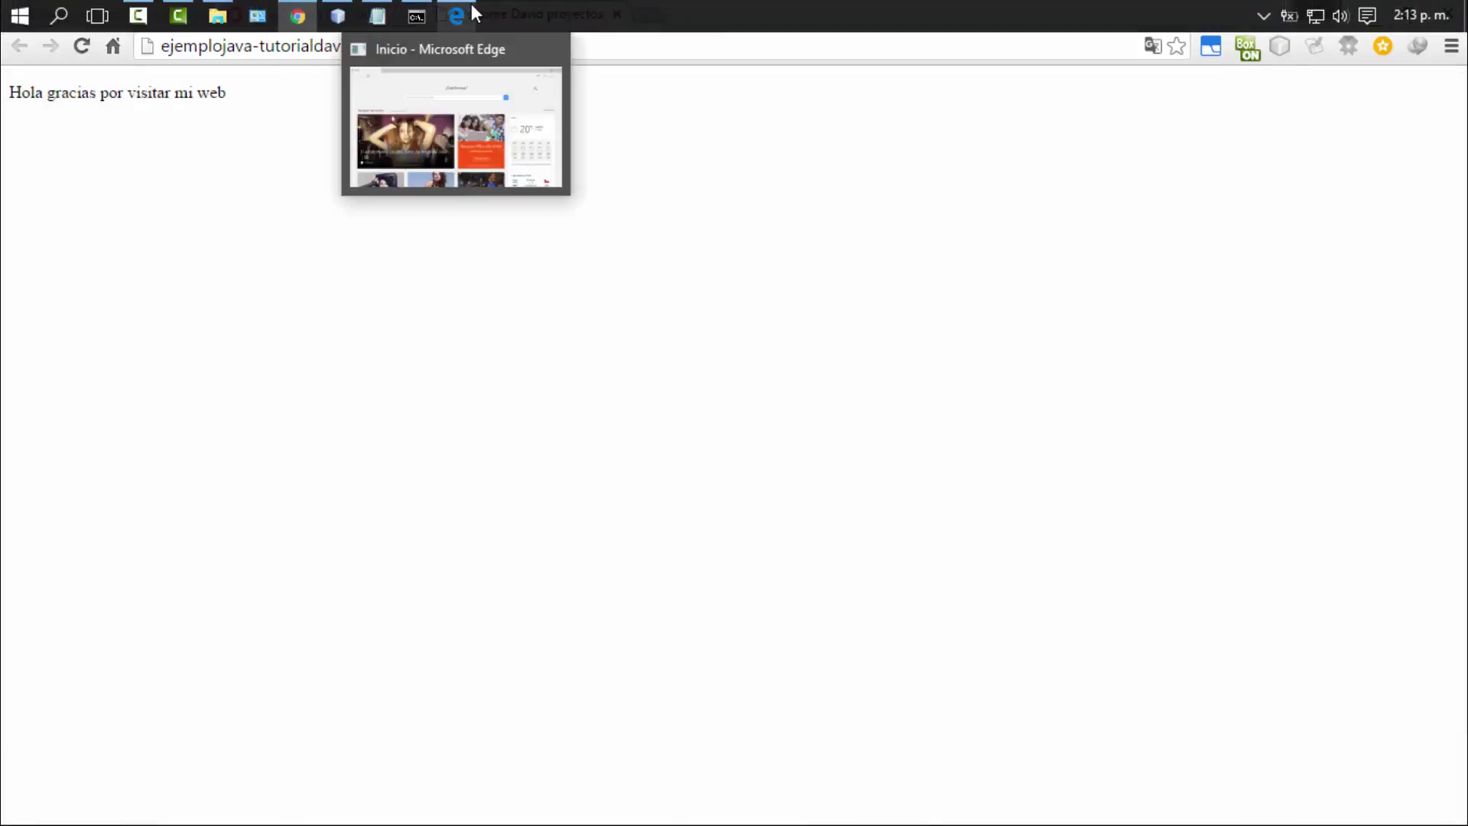
Close the Edge window and reload the live page twice until it reads 'Hola gracias por visitar mi web'.
left_click(471, 4)
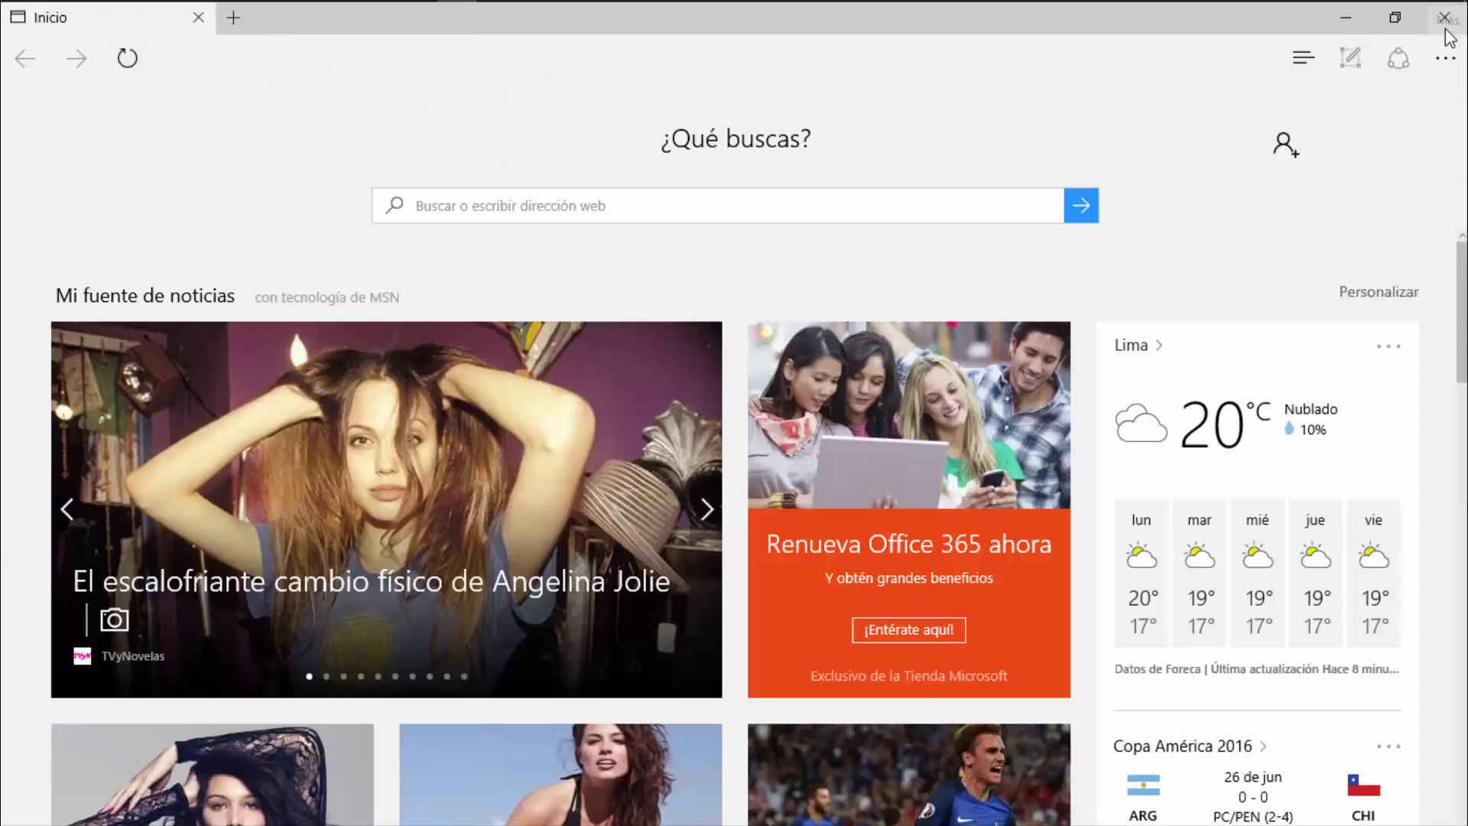
left_click(1448, 11)
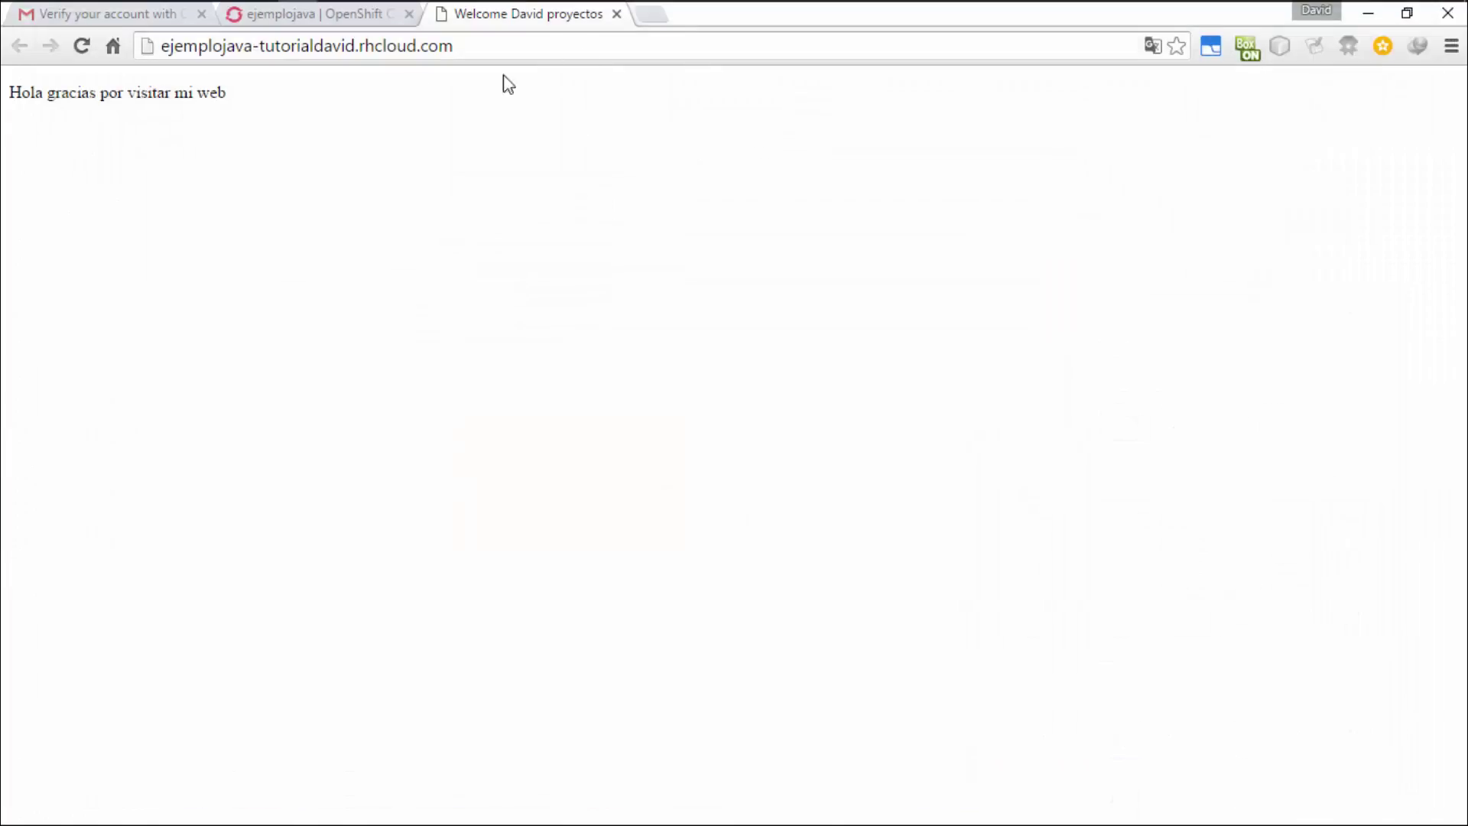
left_click(82, 47)
left_click(85, 54)
left_click_drag(230, 101, 152, 94)
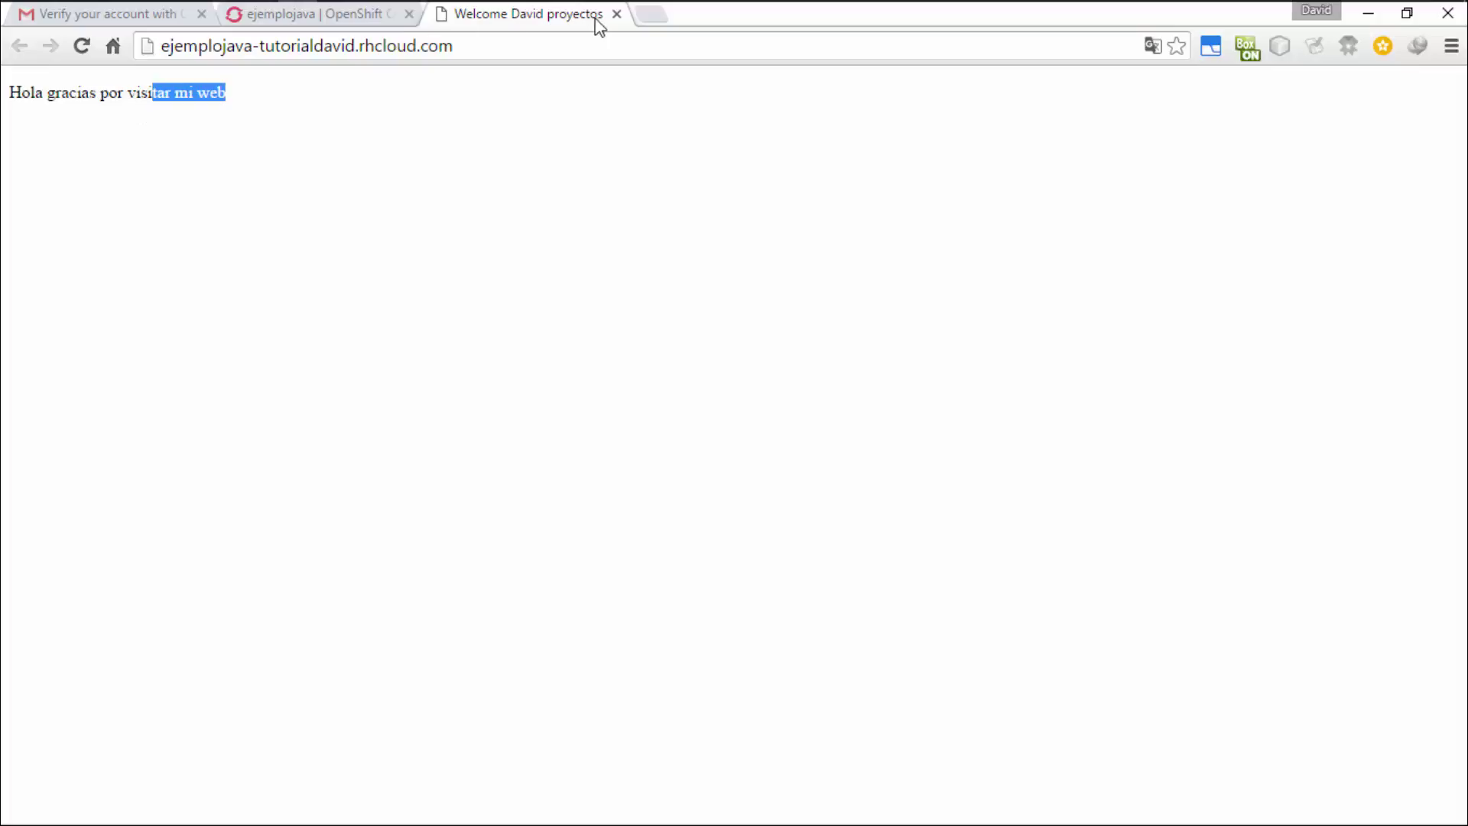
left_click(344, 17)
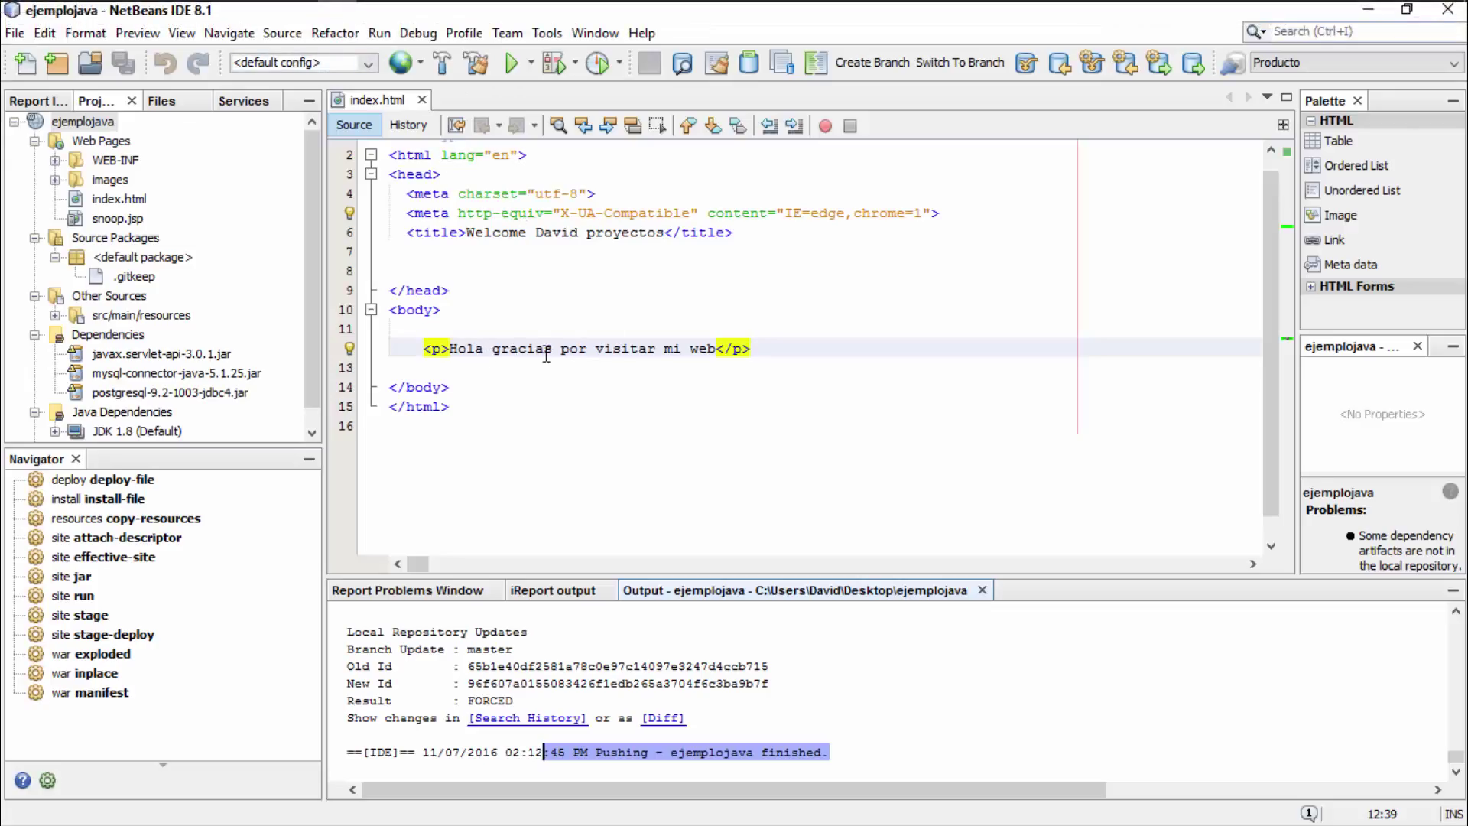
Select the ejemplojava project node and choose Chrome from the toolbar's browser dropdown.
left_click(841, 310)
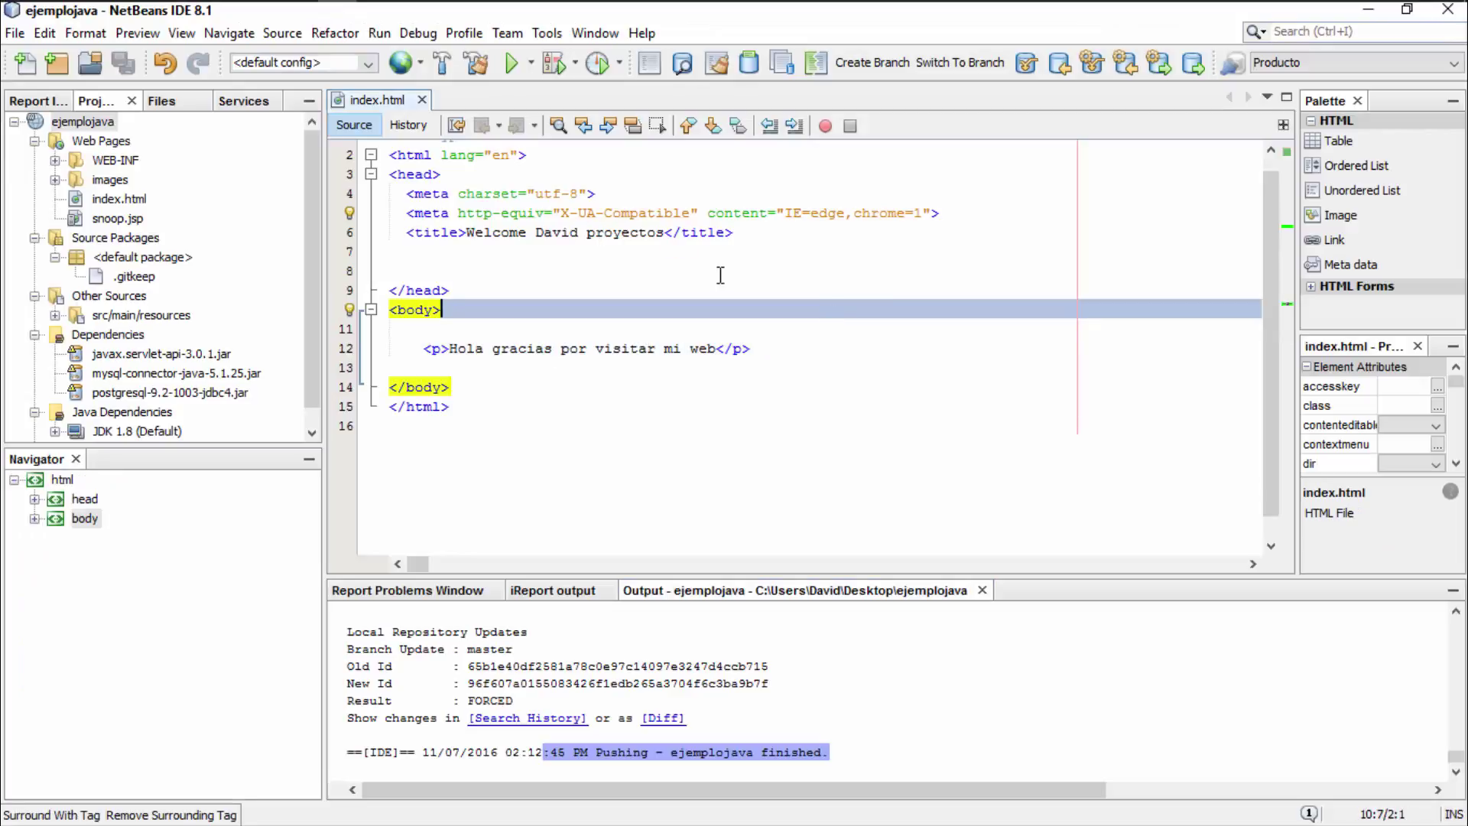
left_click_drag(317, 261, 321, 320)
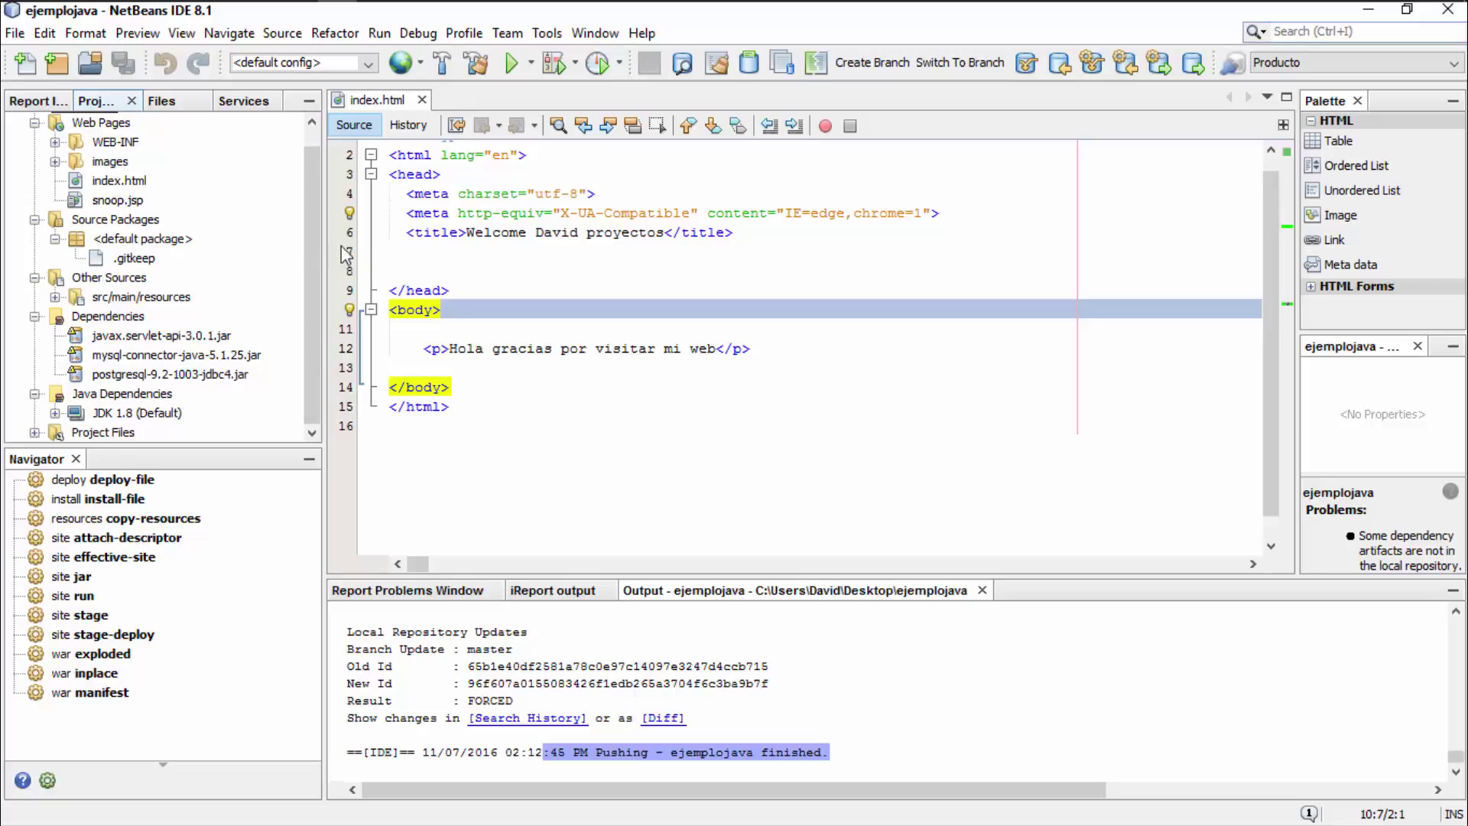
left_click_drag(312, 272, 314, 196)
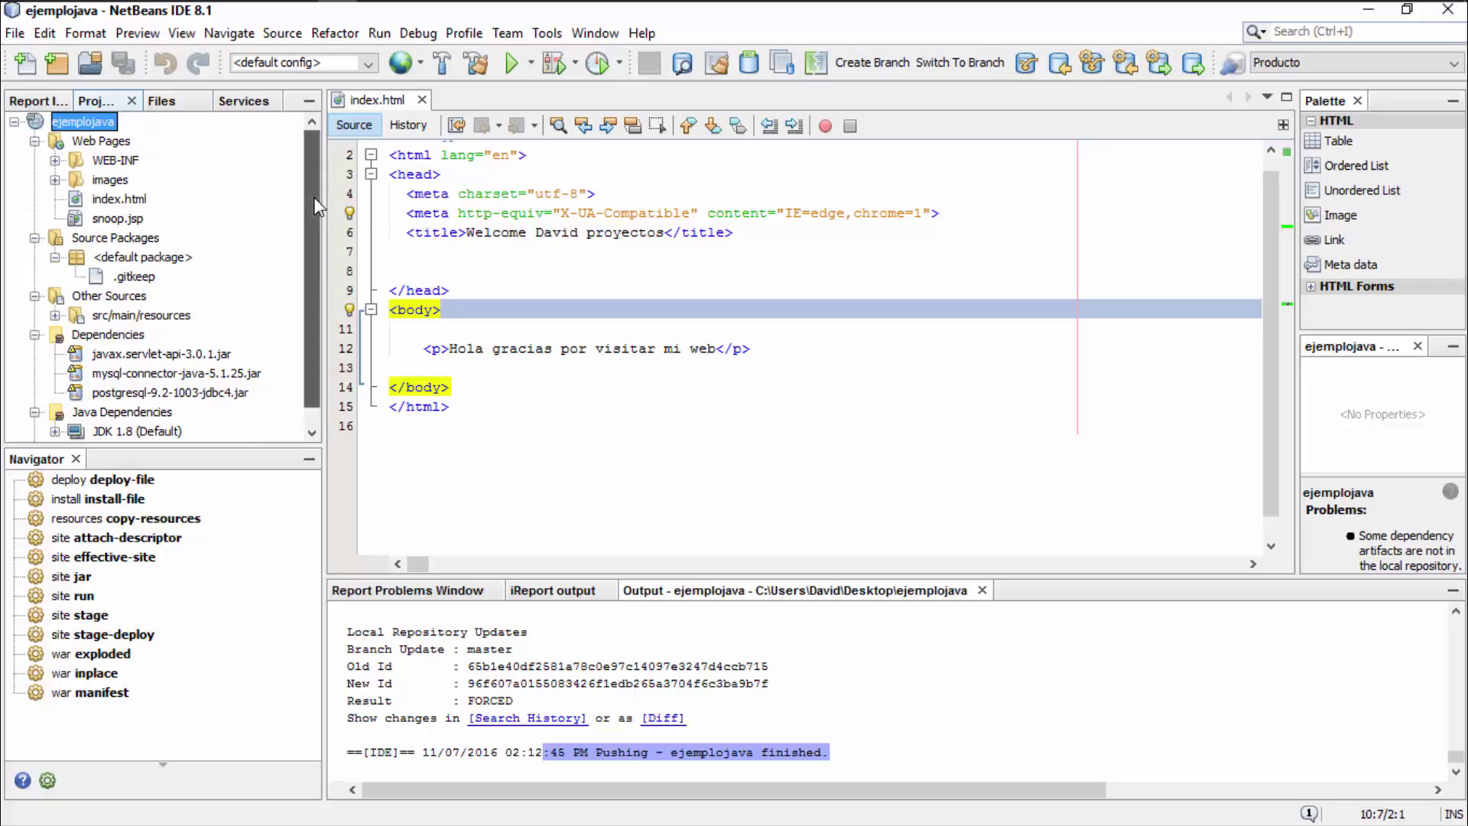
left_click(650, 313)
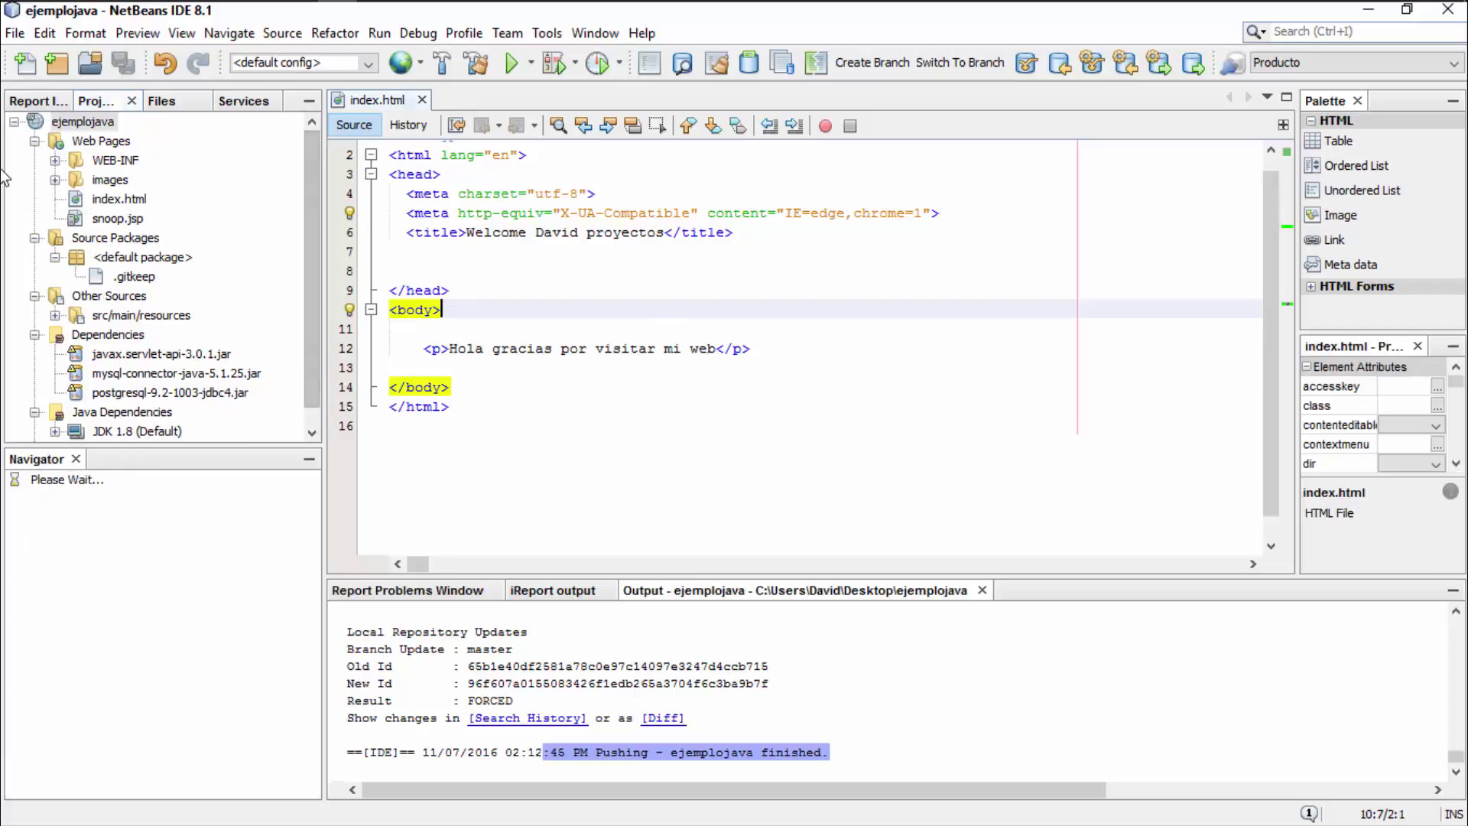
left_click(83, 122)
left_click_drag(313, 221, 314, 219)
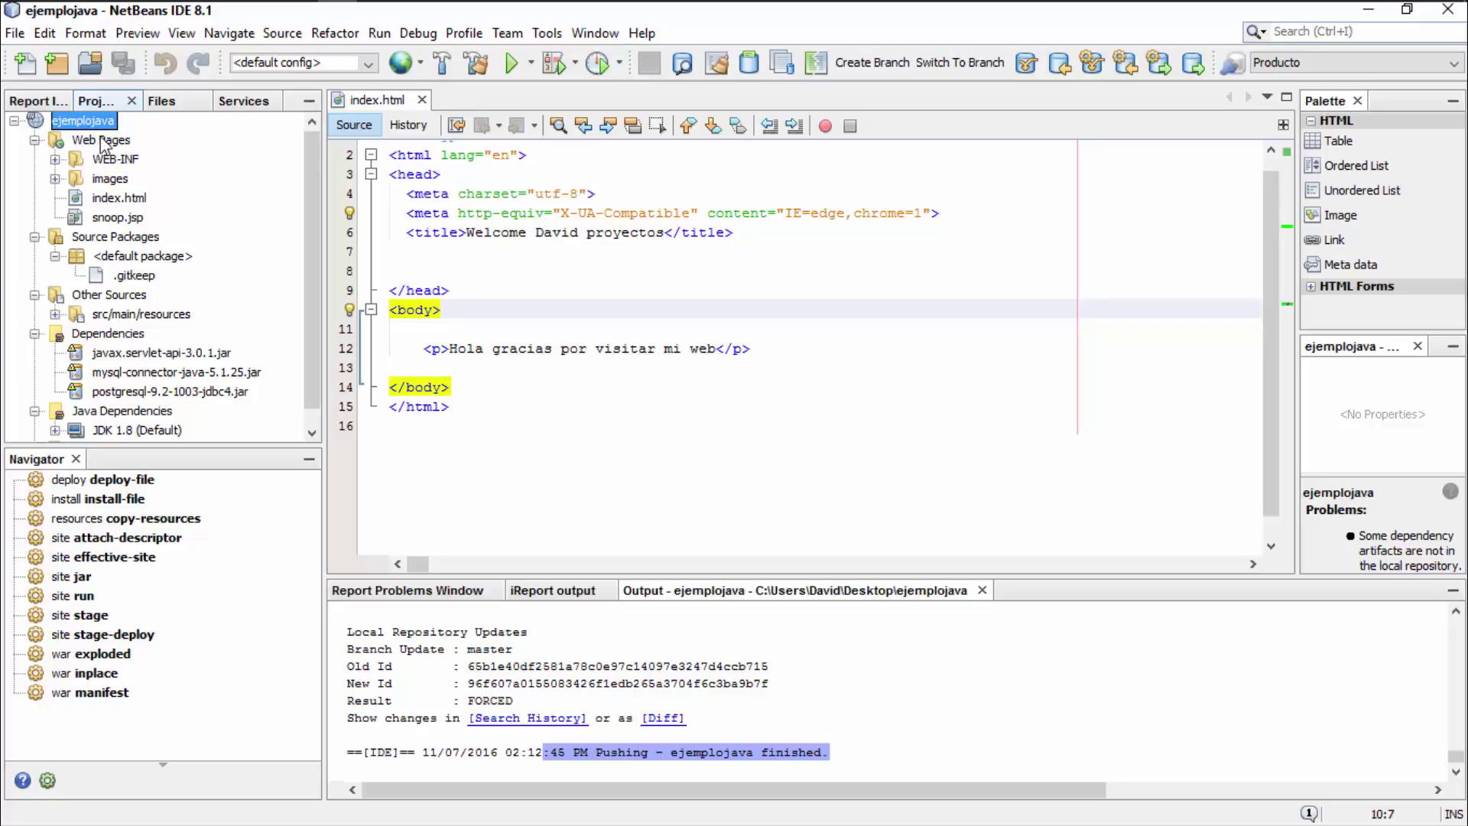
left_click(419, 63)
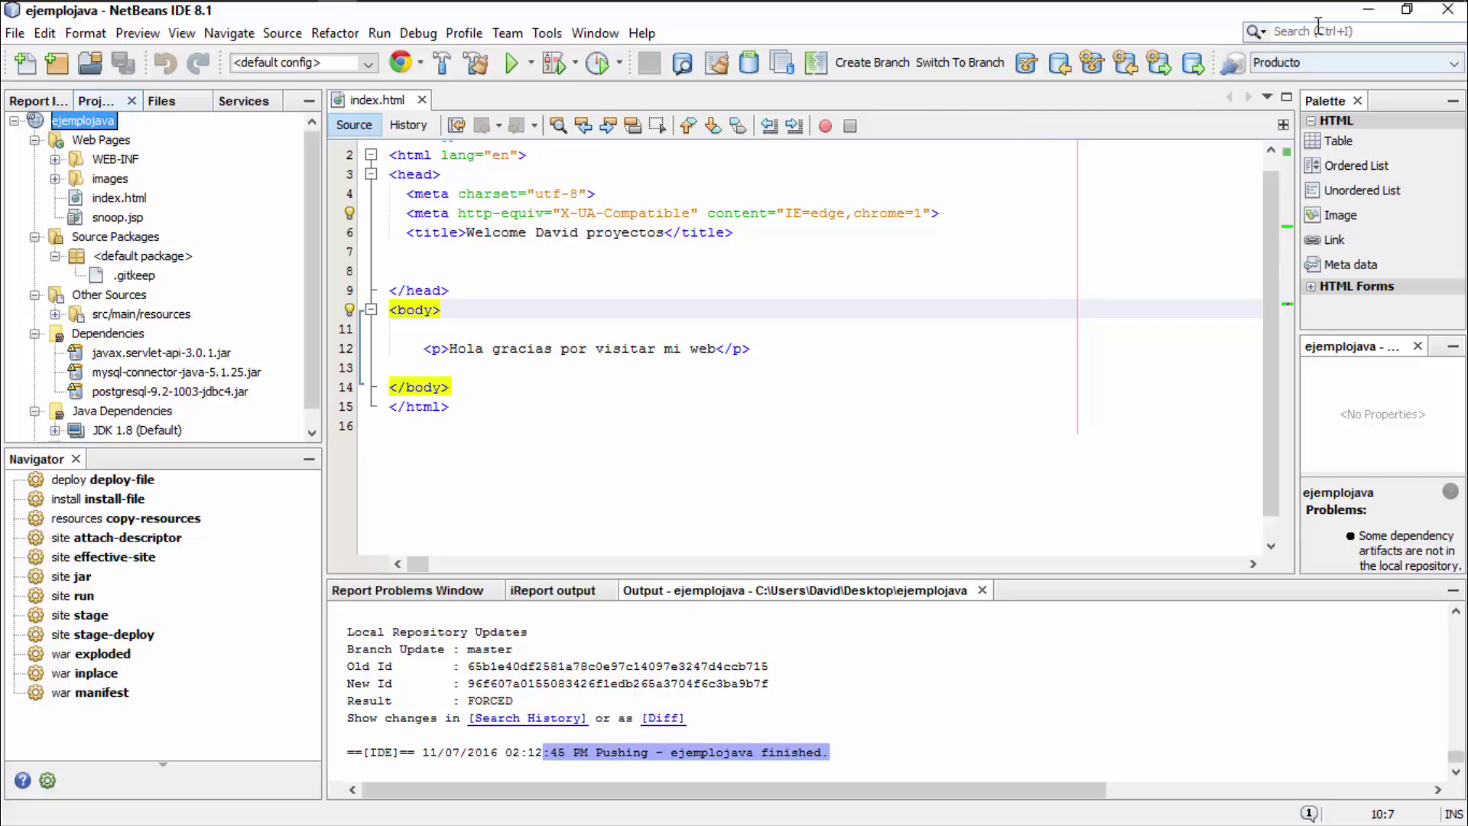
Launch XAMPP Control Panel from the desktop and start Tomcat on ports 8009 and 8080.
left_click(1368, 11)
left_click(1367, 13)
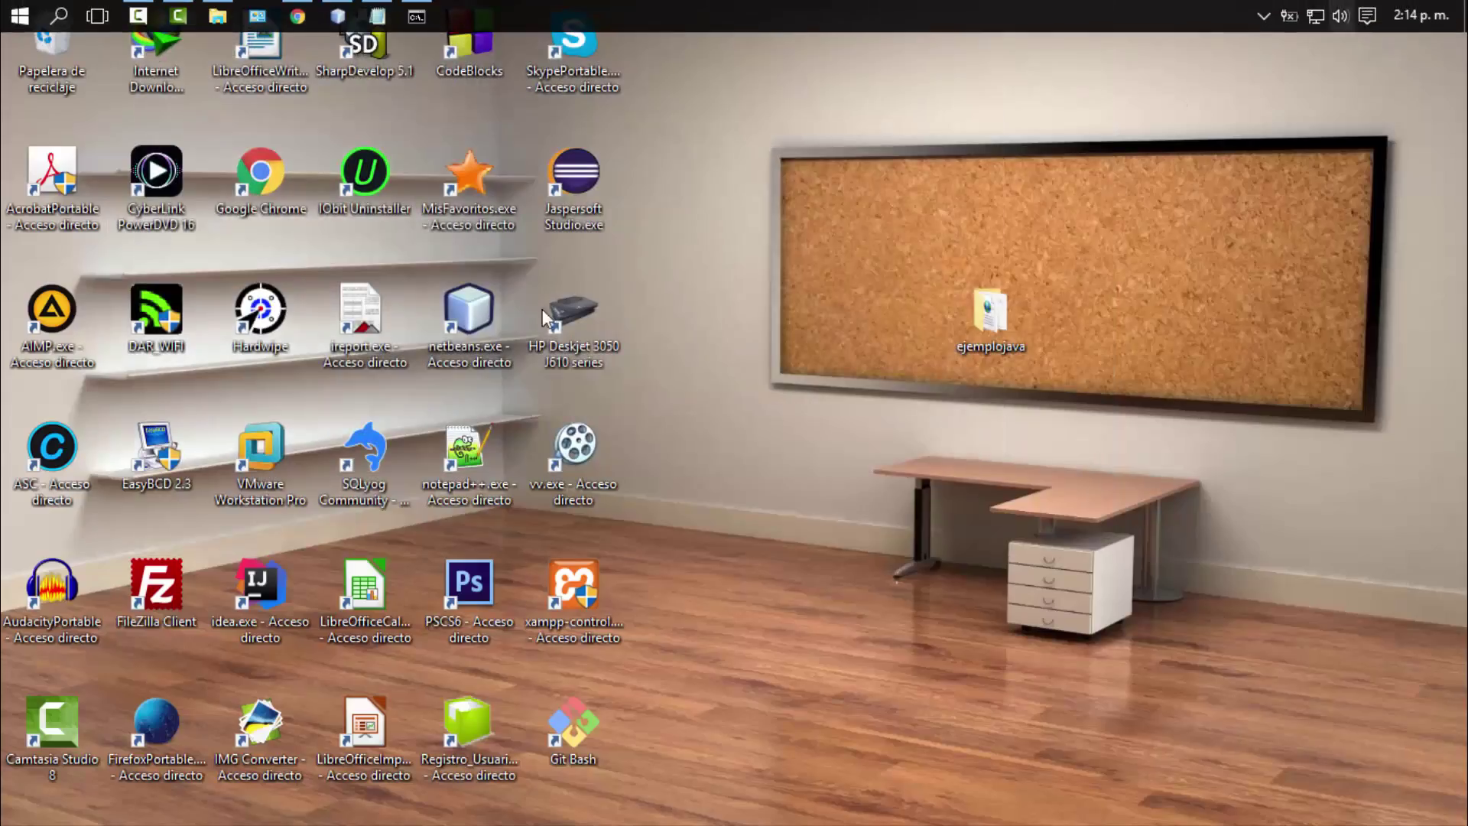
double_click(588, 582)
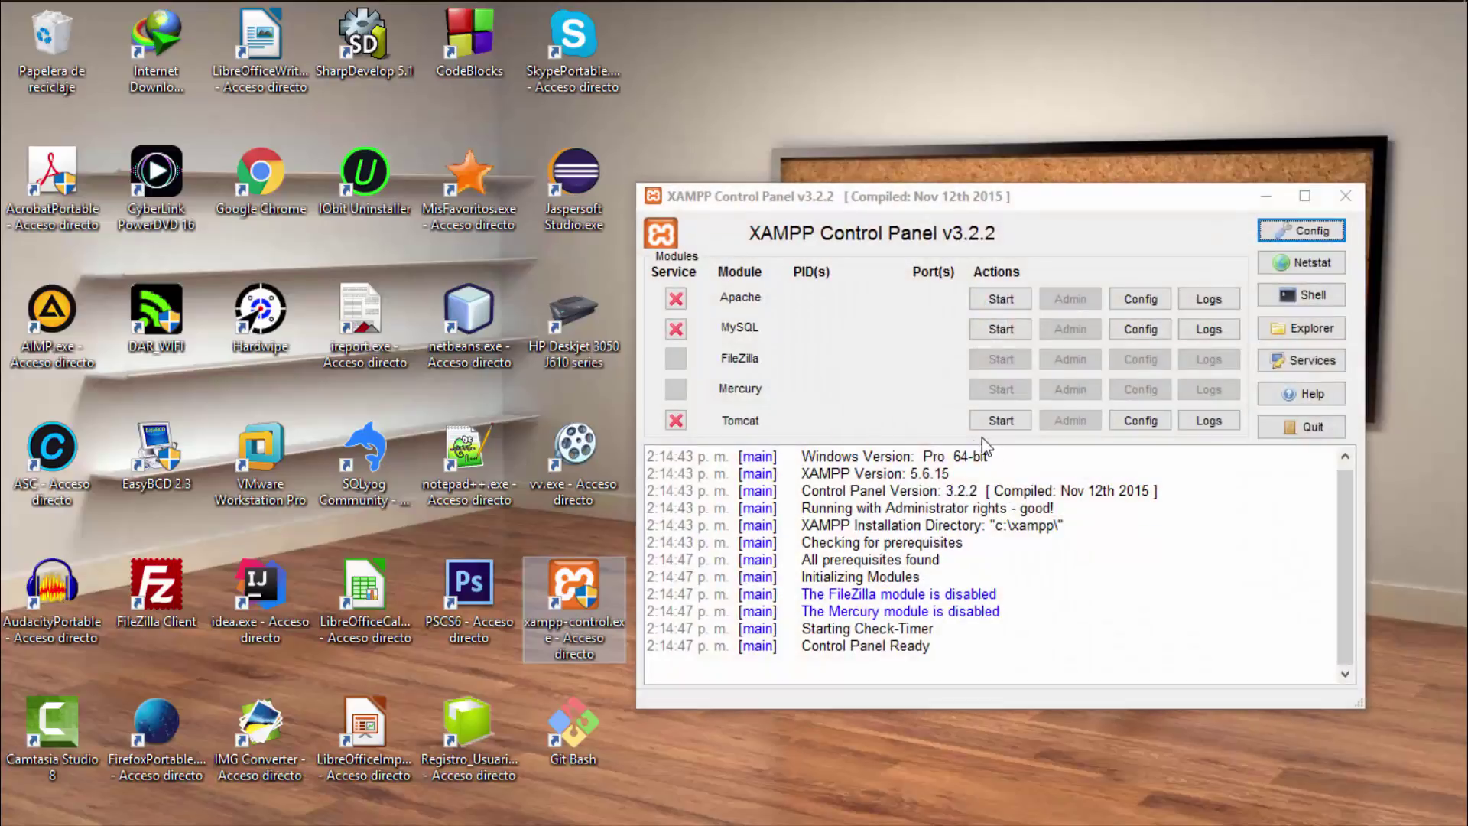
left_click(1001, 421)
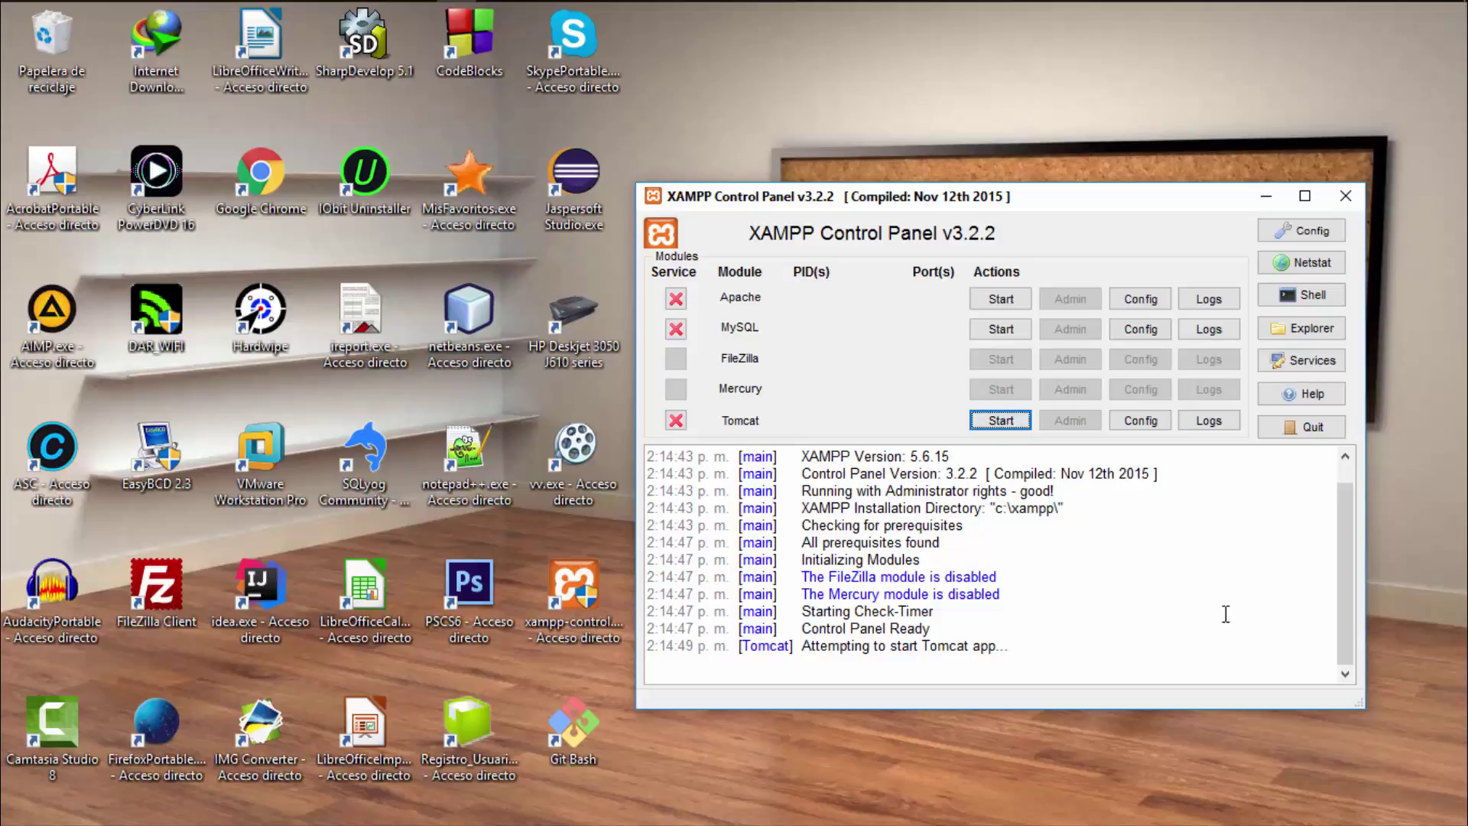
mouse_move(842, 4)
mouse_move(325, 4)
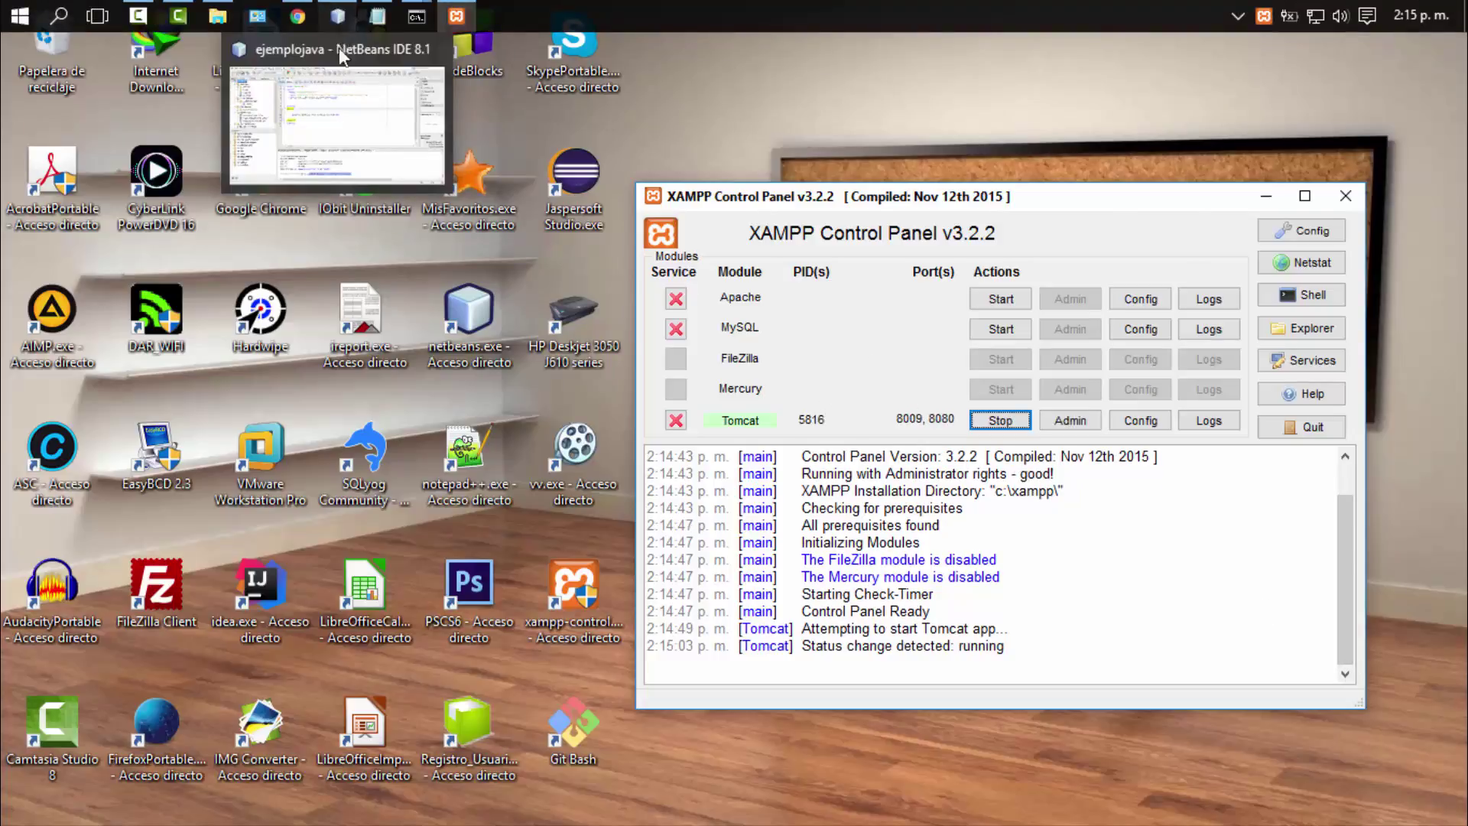
left_click(338, 48)
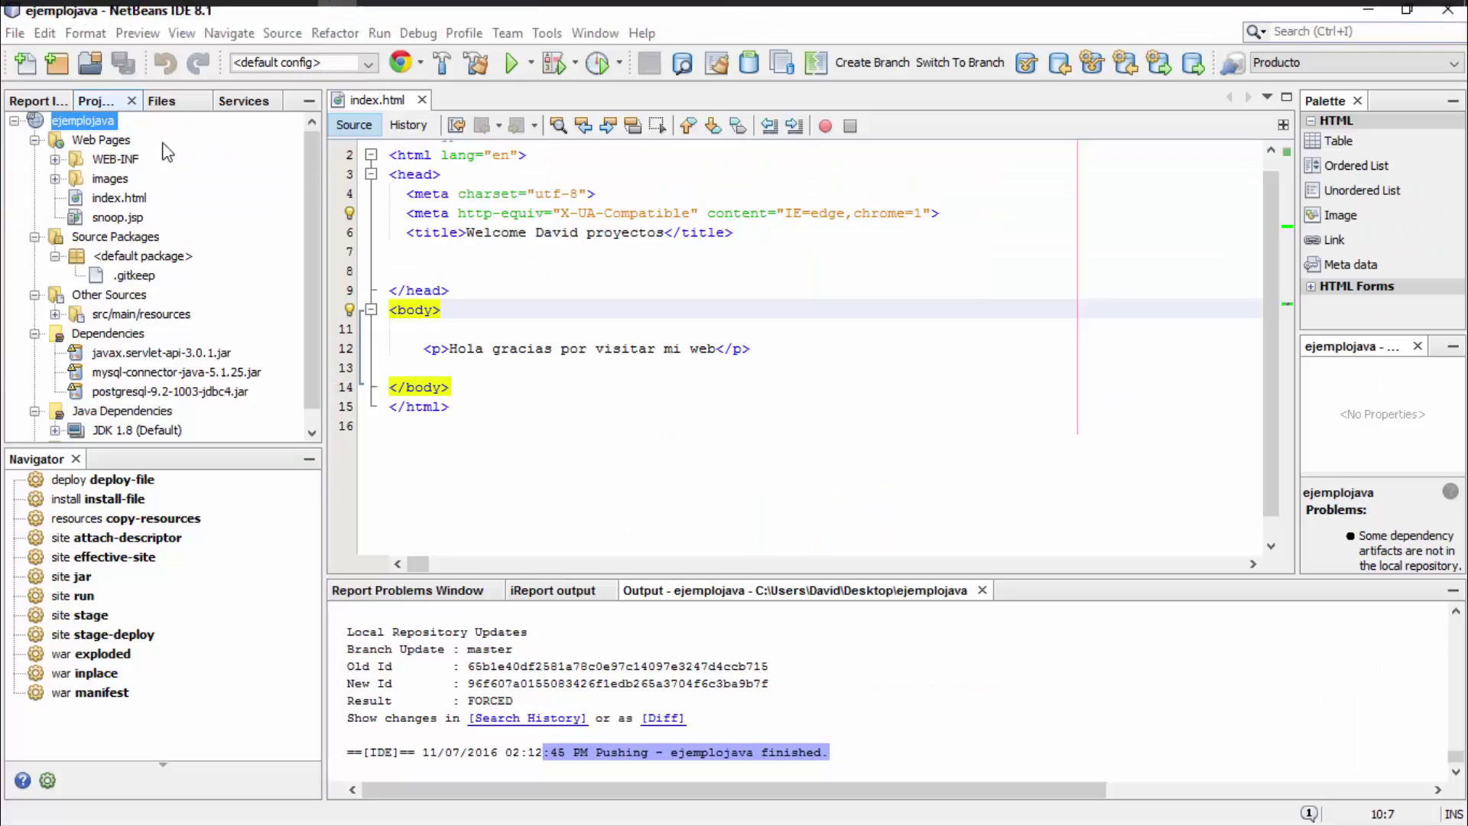
Run ejemplojava with Apache Tomcat or TomEE selected as the deployment server.
left_click(507, 65)
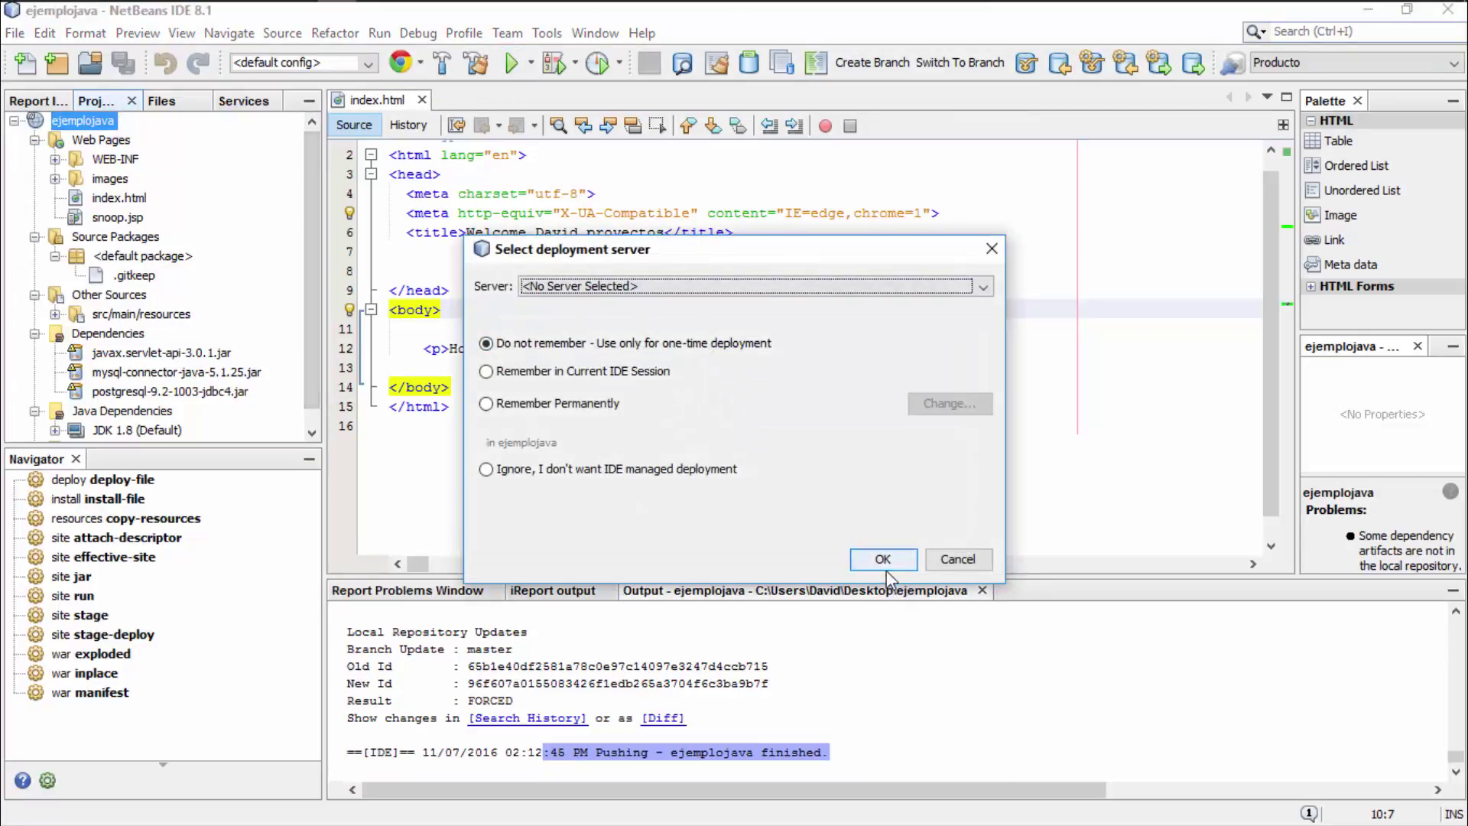
left_click(651, 287)
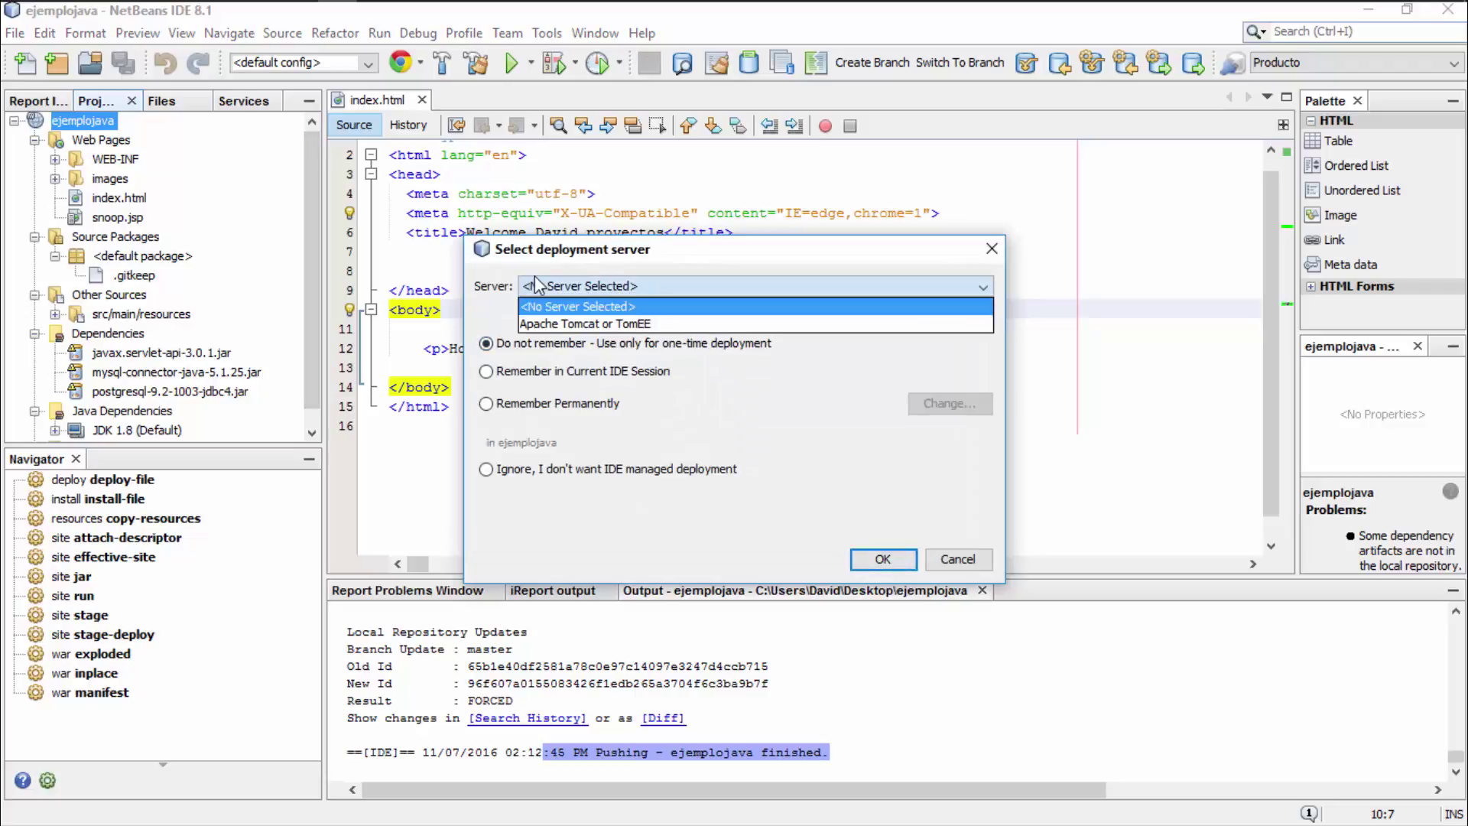
left_click(579, 325)
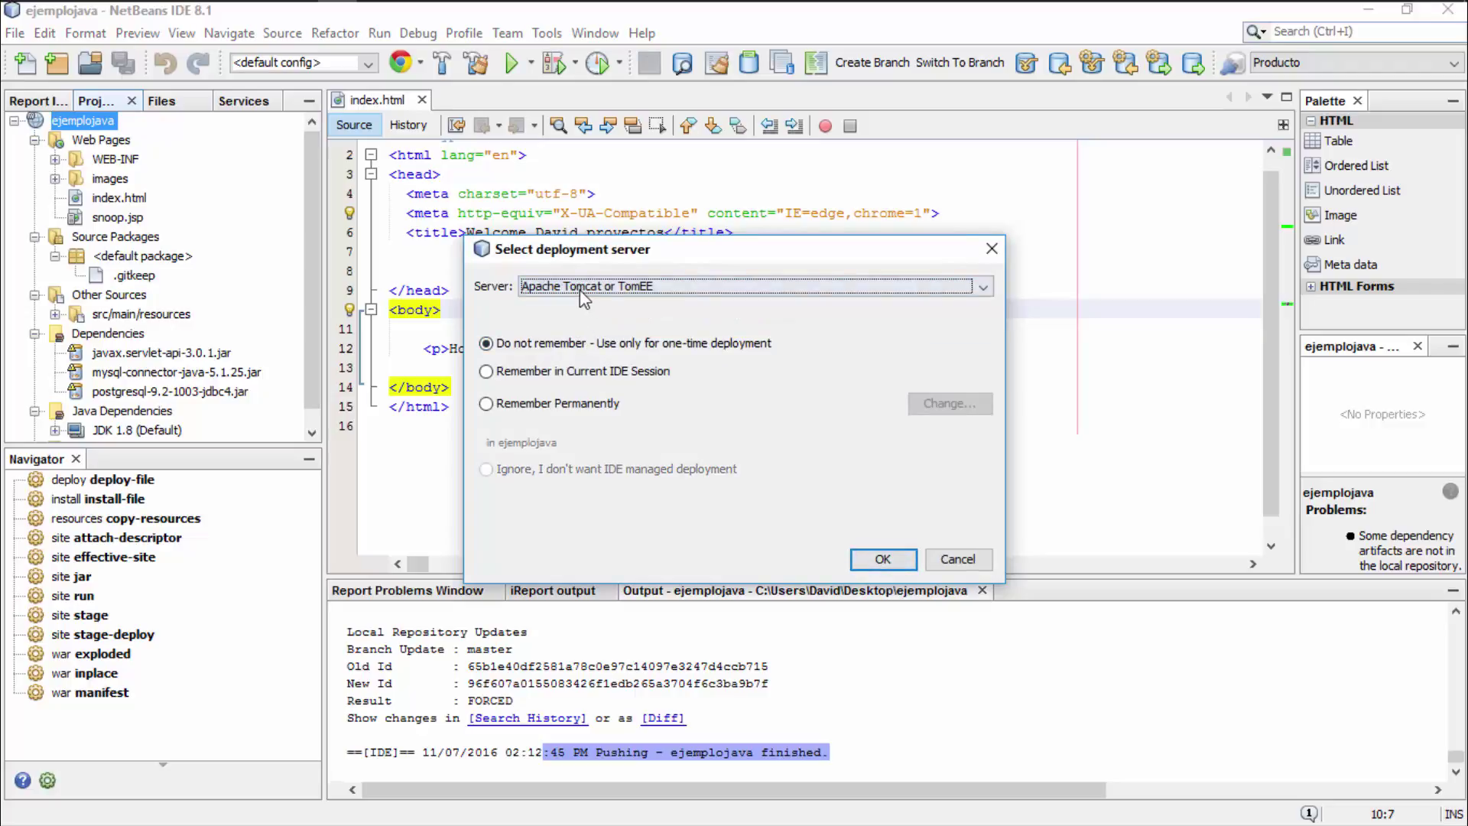
left_click(579, 290)
left_click(580, 324)
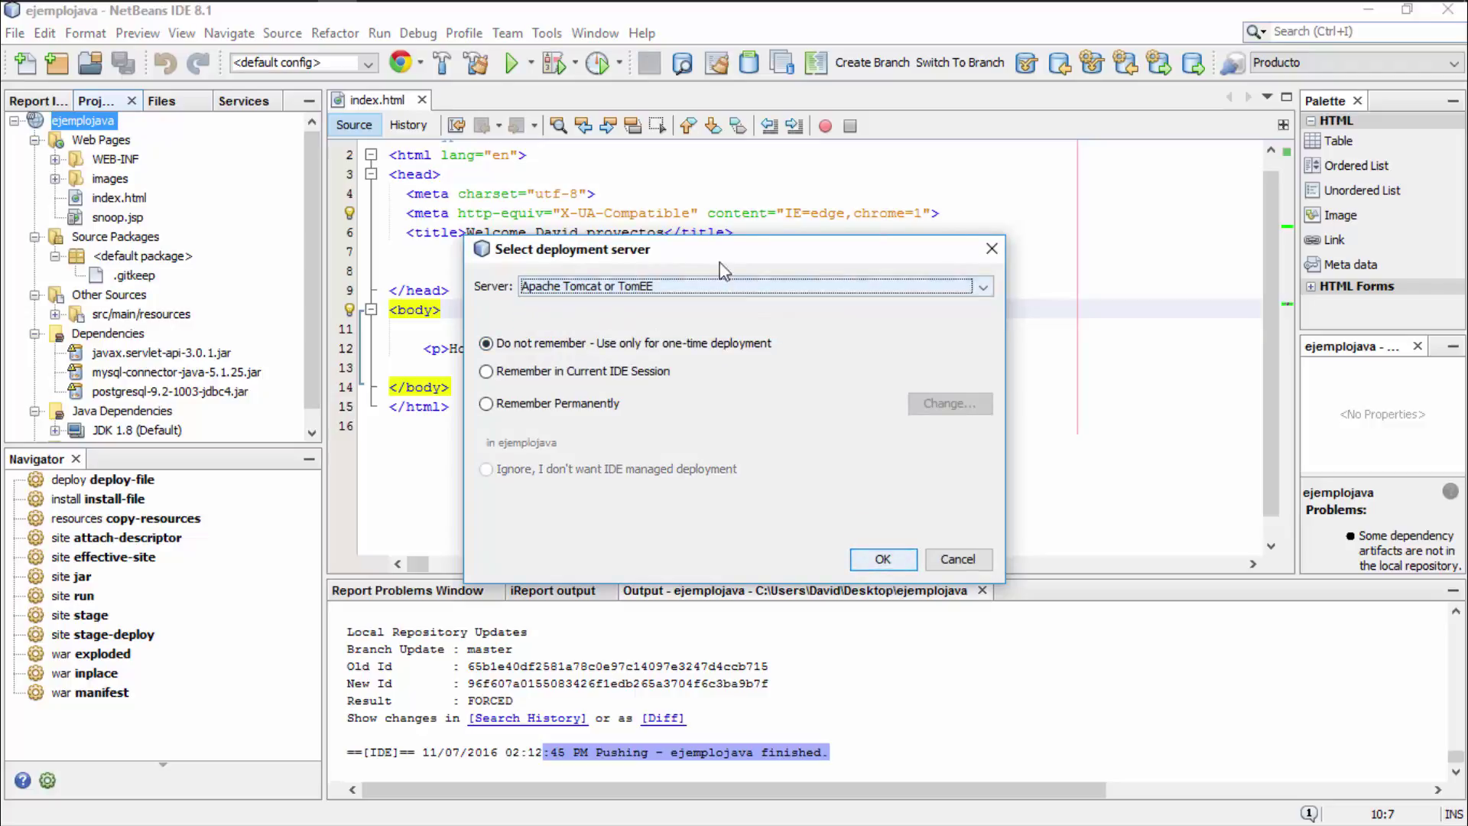
left_click(884, 569)
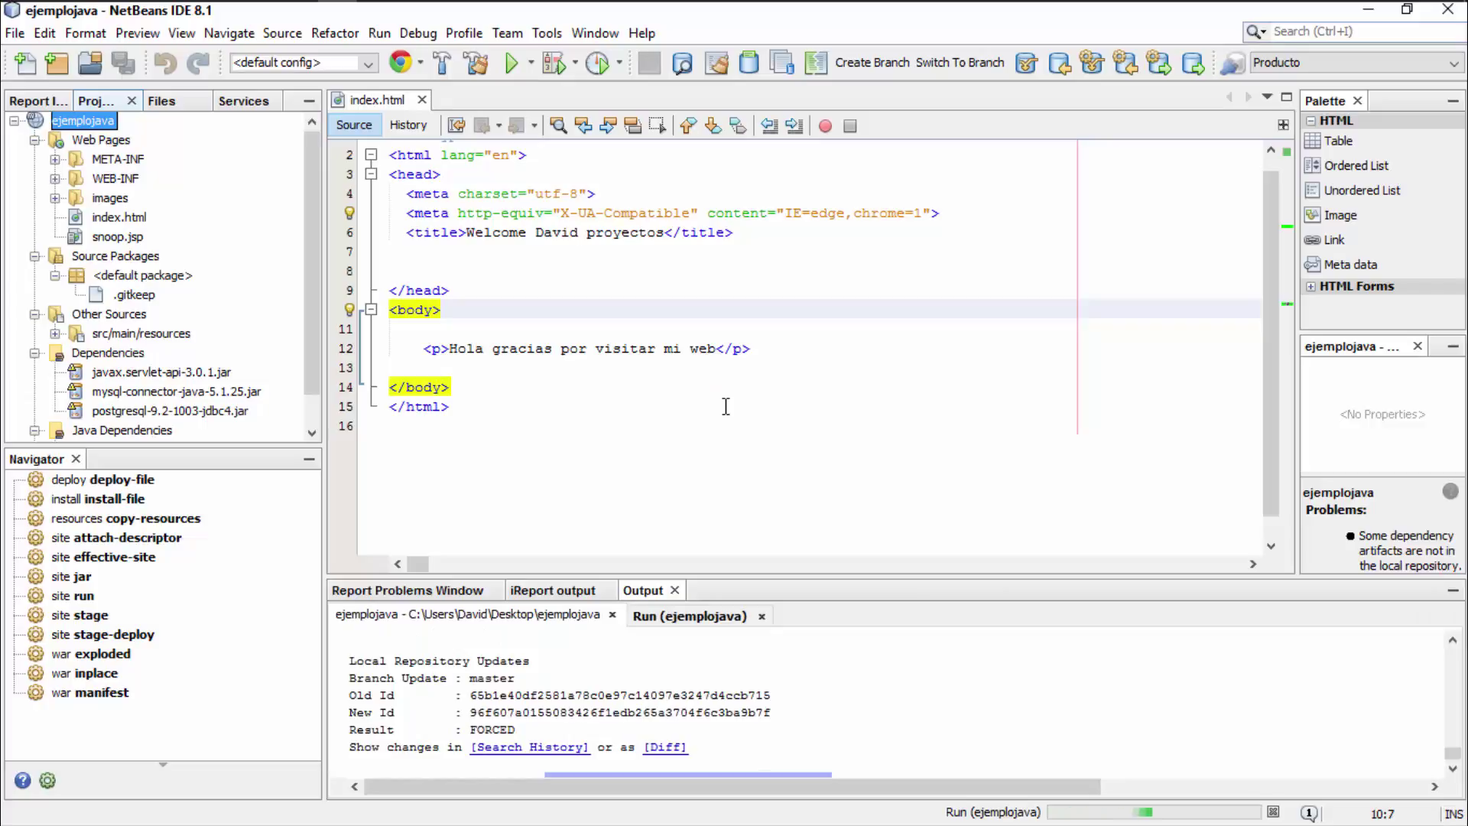
Place the caret on line 16 of index.html while Maven downloads the run's plugins.
mouse_move(913, 4)
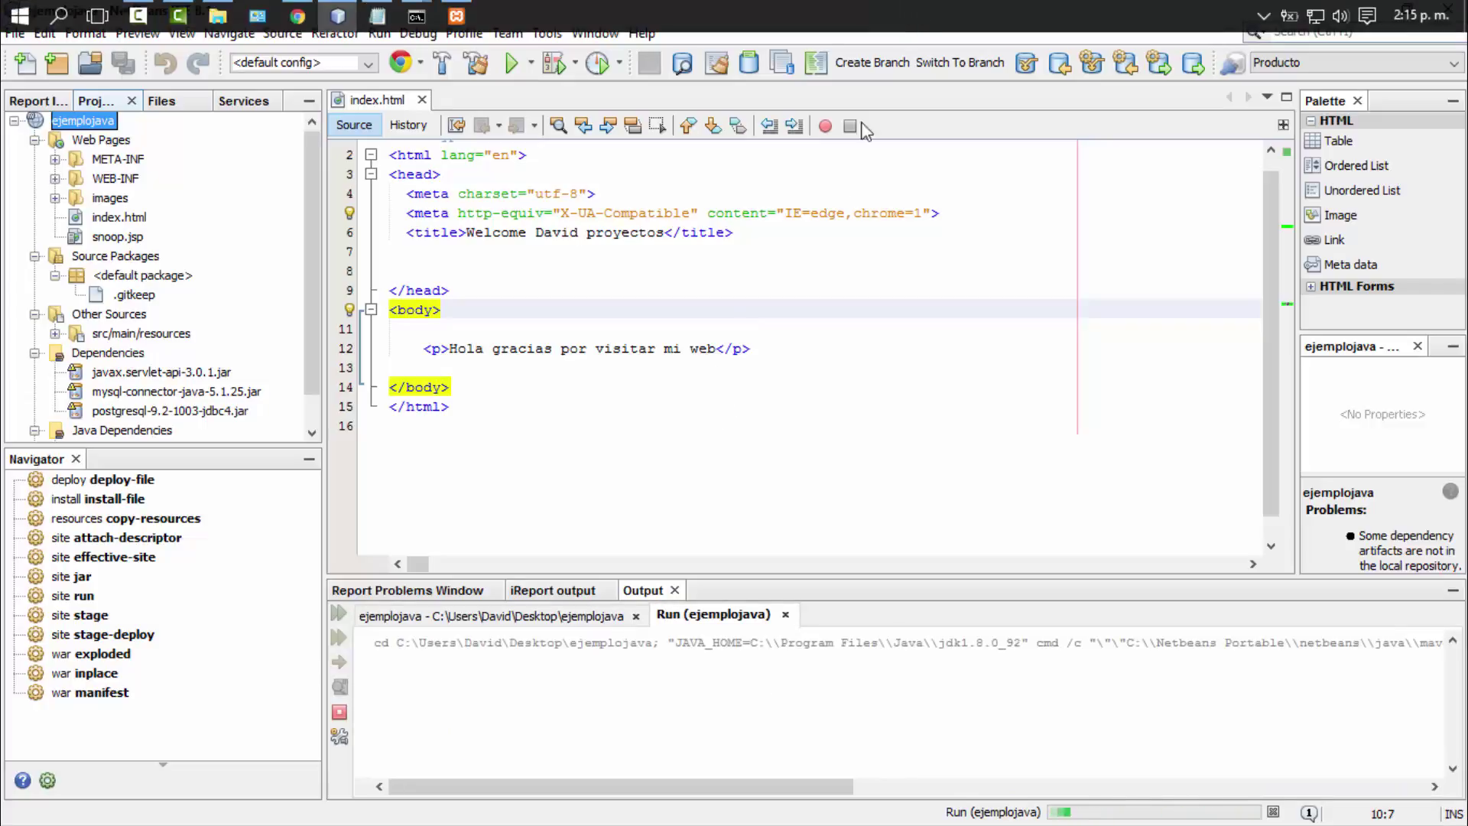
left_click(766, 317)
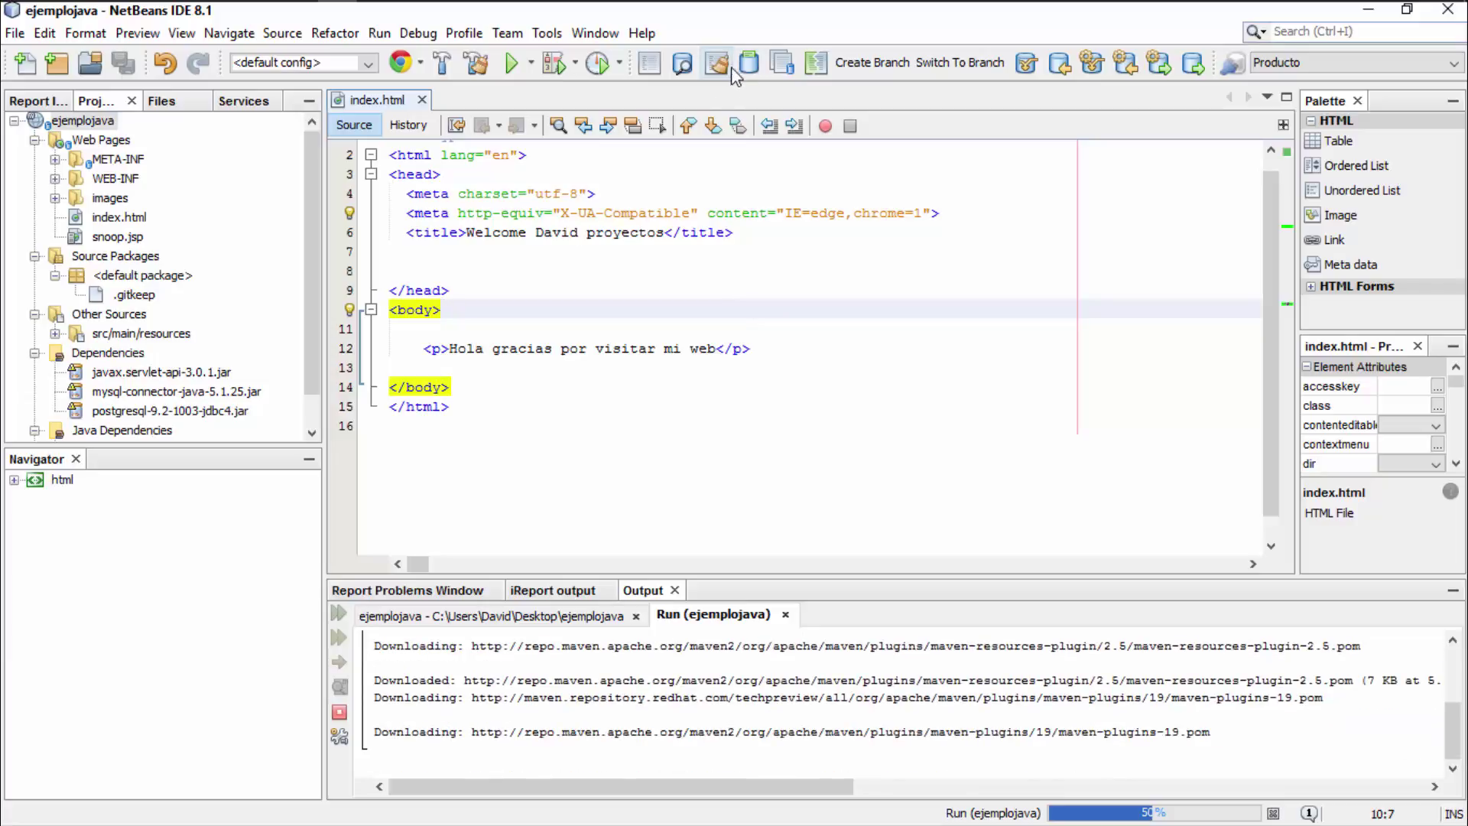
mouse_move(737, 2)
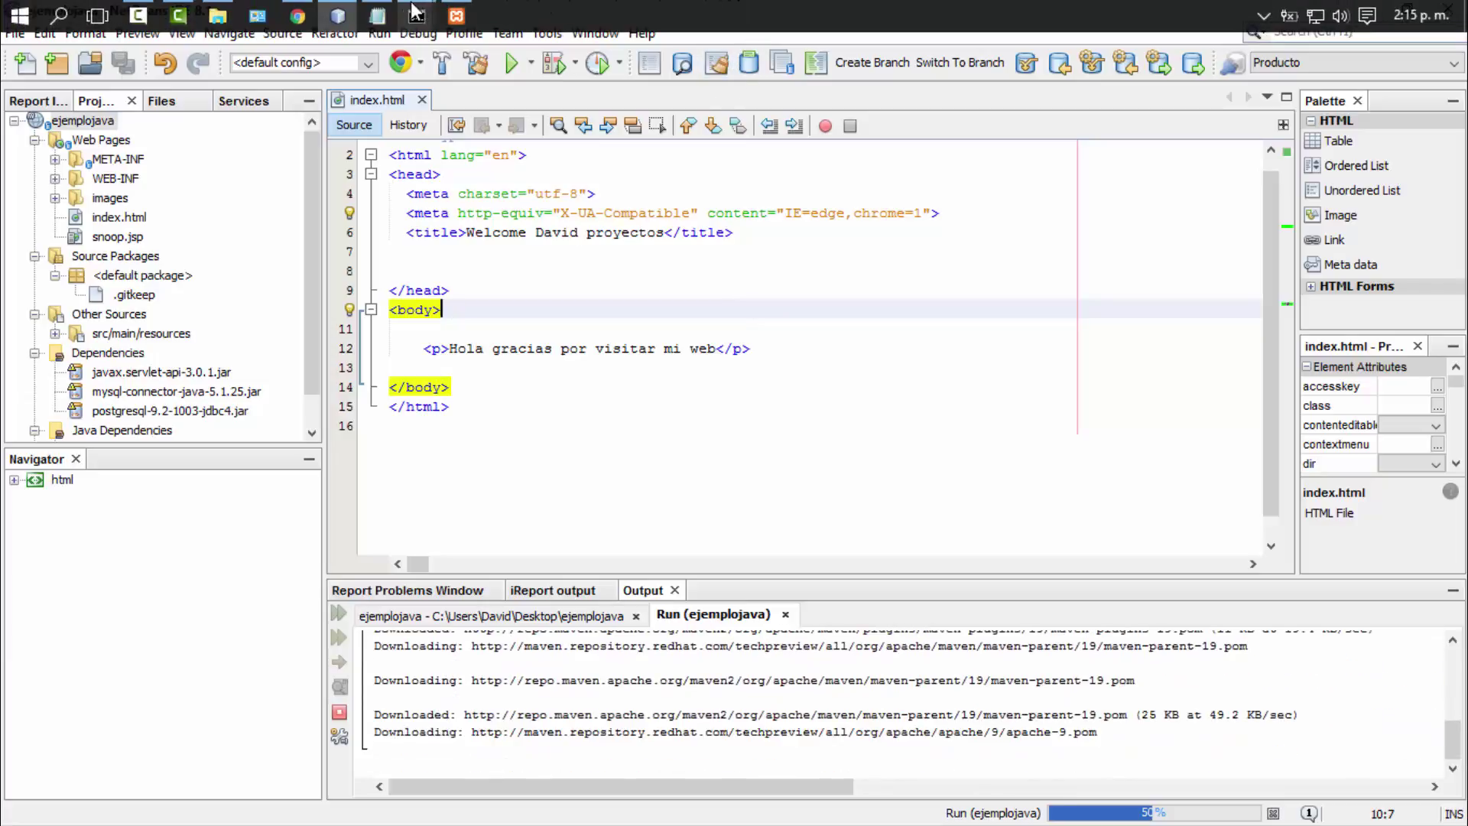
left_click(767, 425)
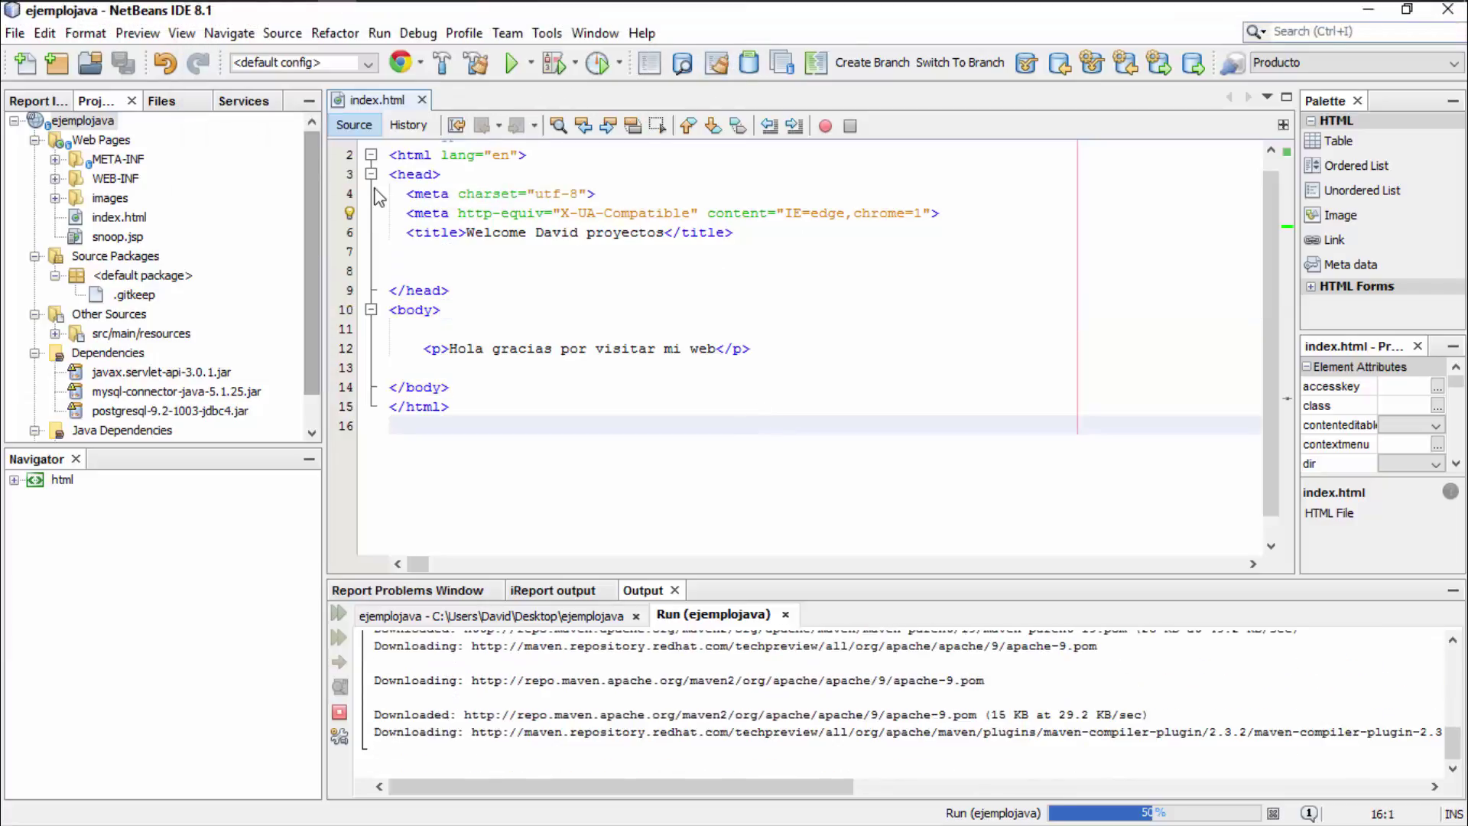
Confirm the ejemplojava app shows Started on Tomcat 7 in the OpenShift console, then return to NetBeans.
left_click(297, 15)
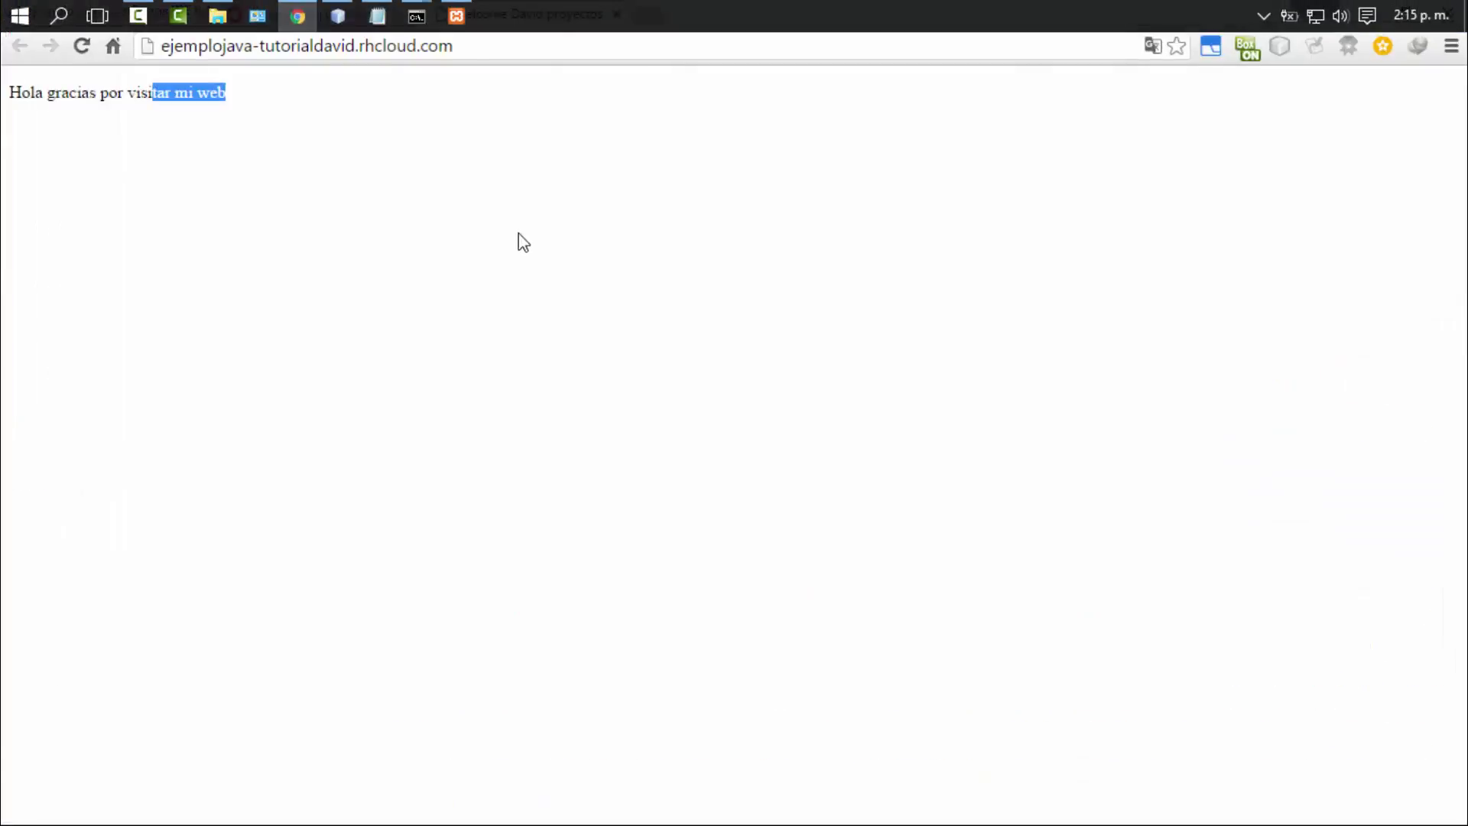
left_click(357, 21)
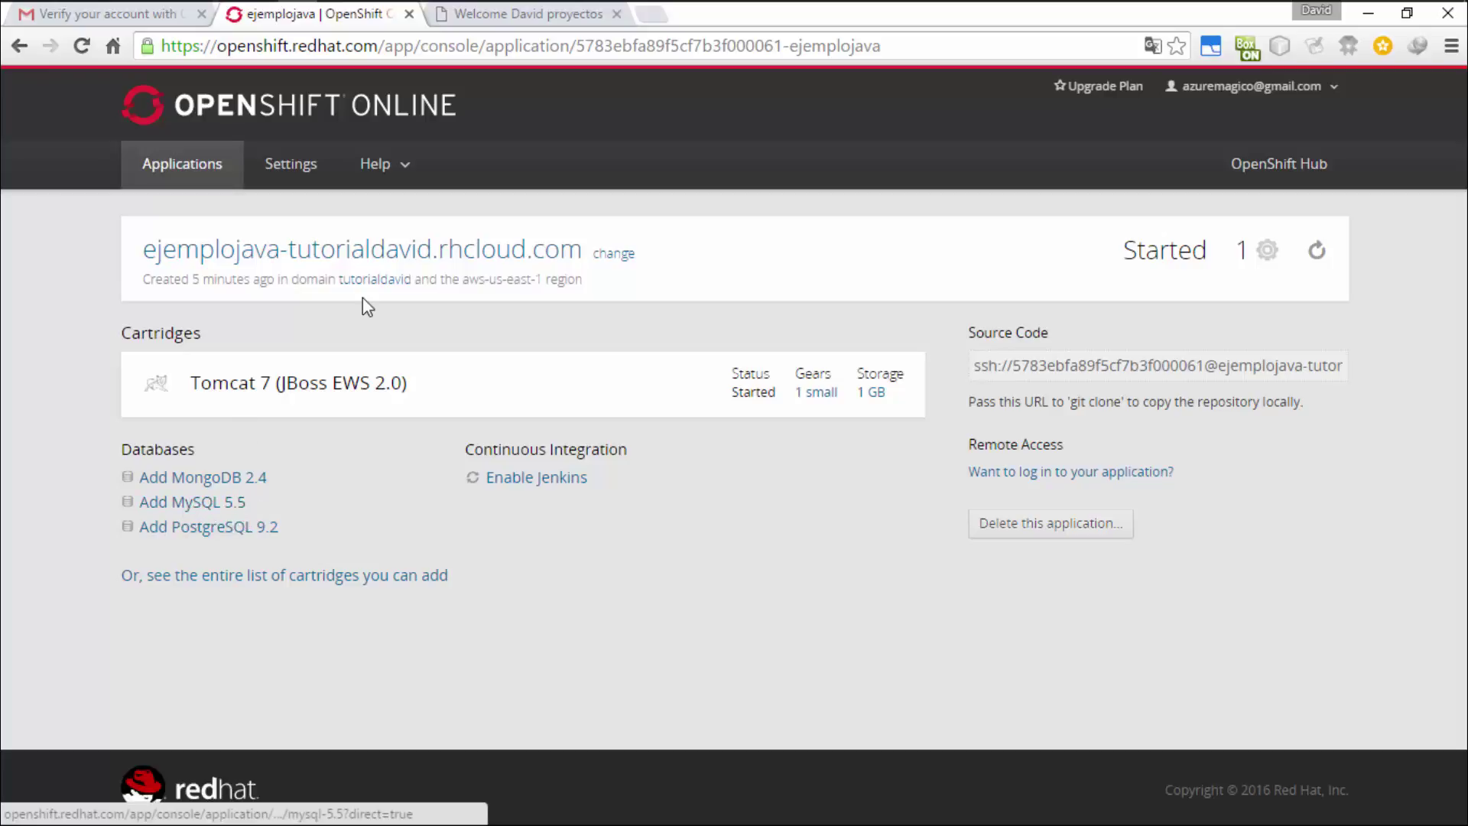
left_click(337, 7)
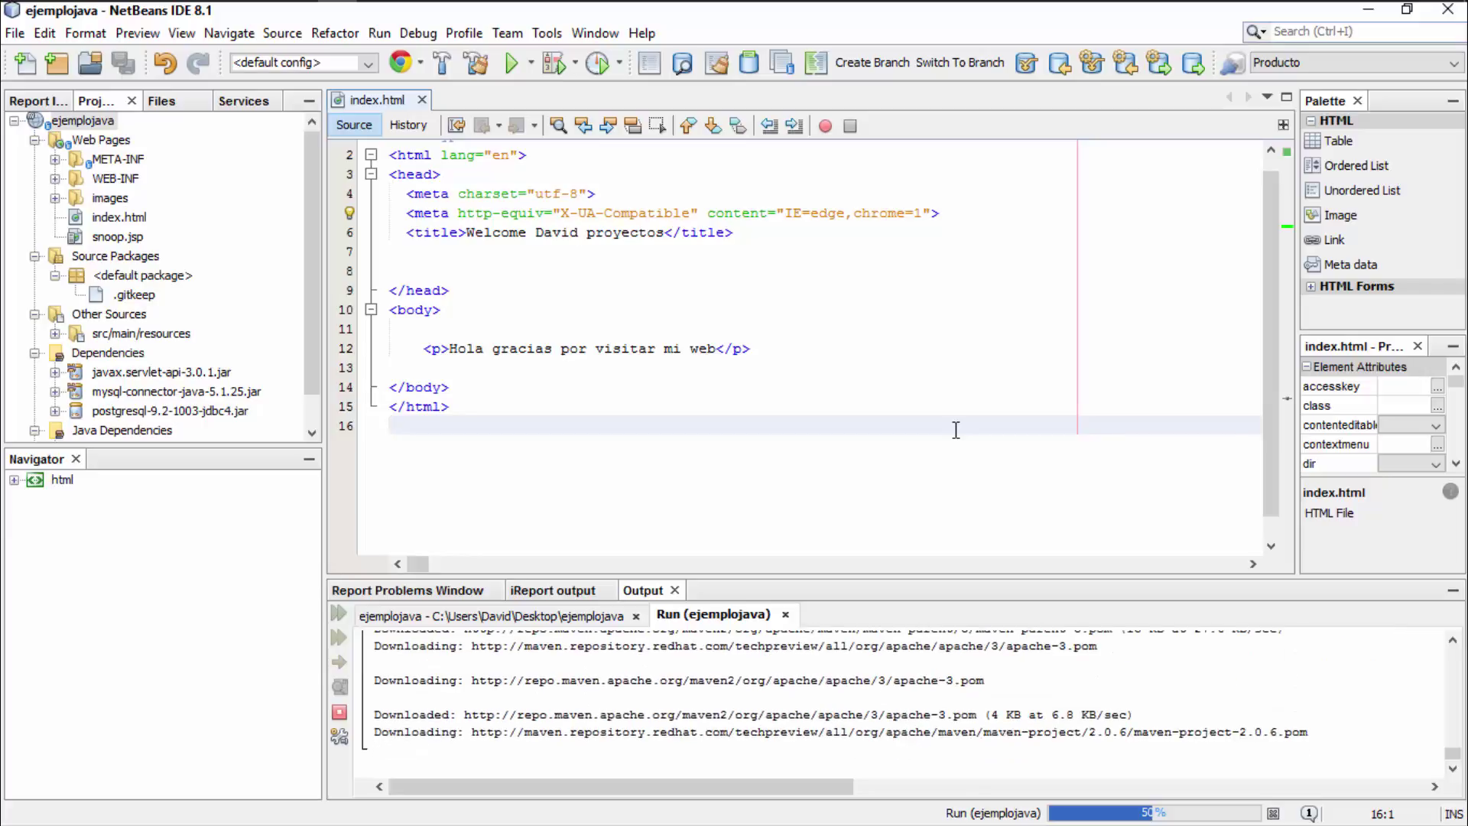
left_click(80, 121)
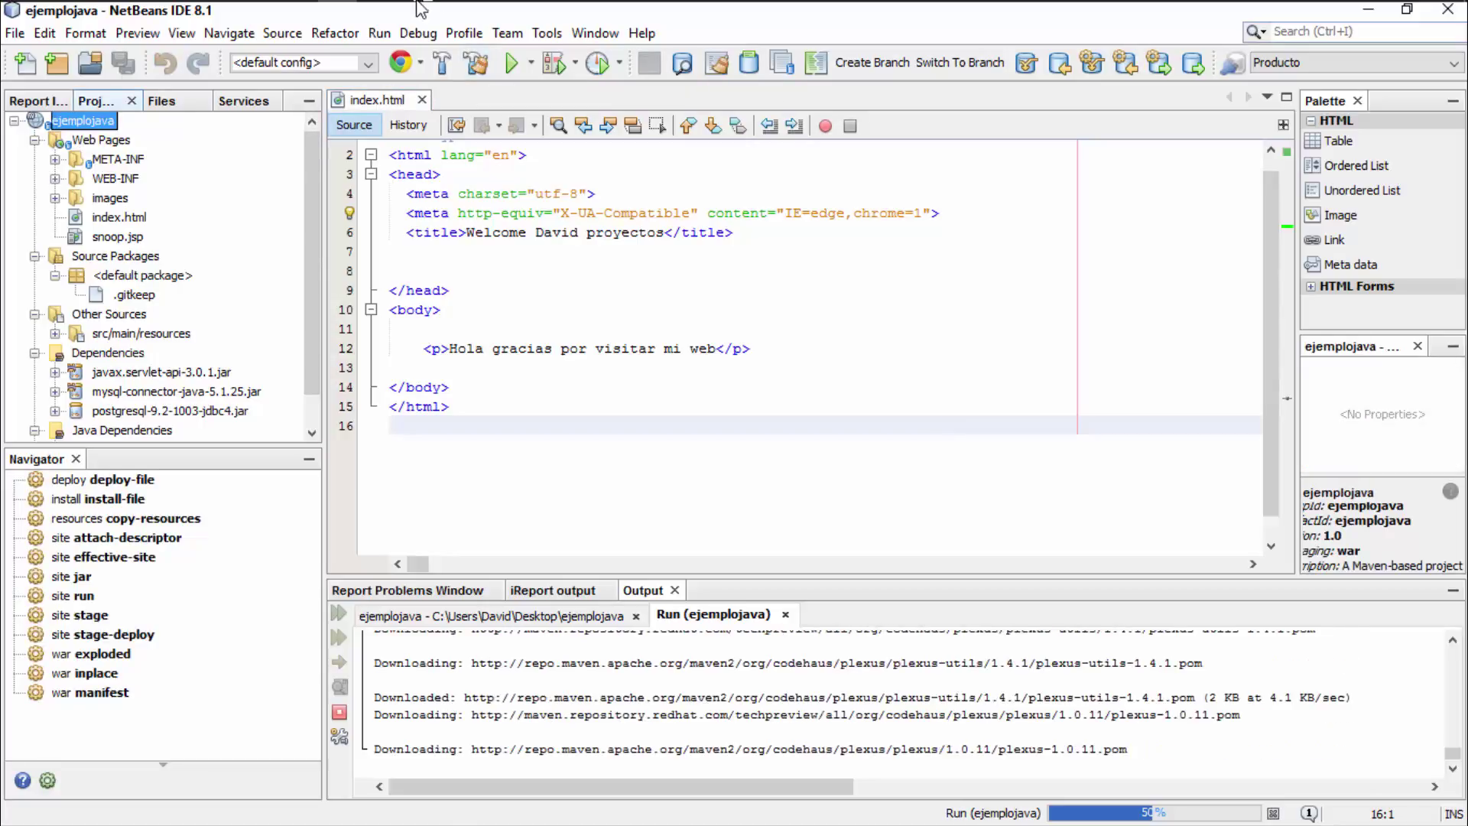
left_click(297, 17)
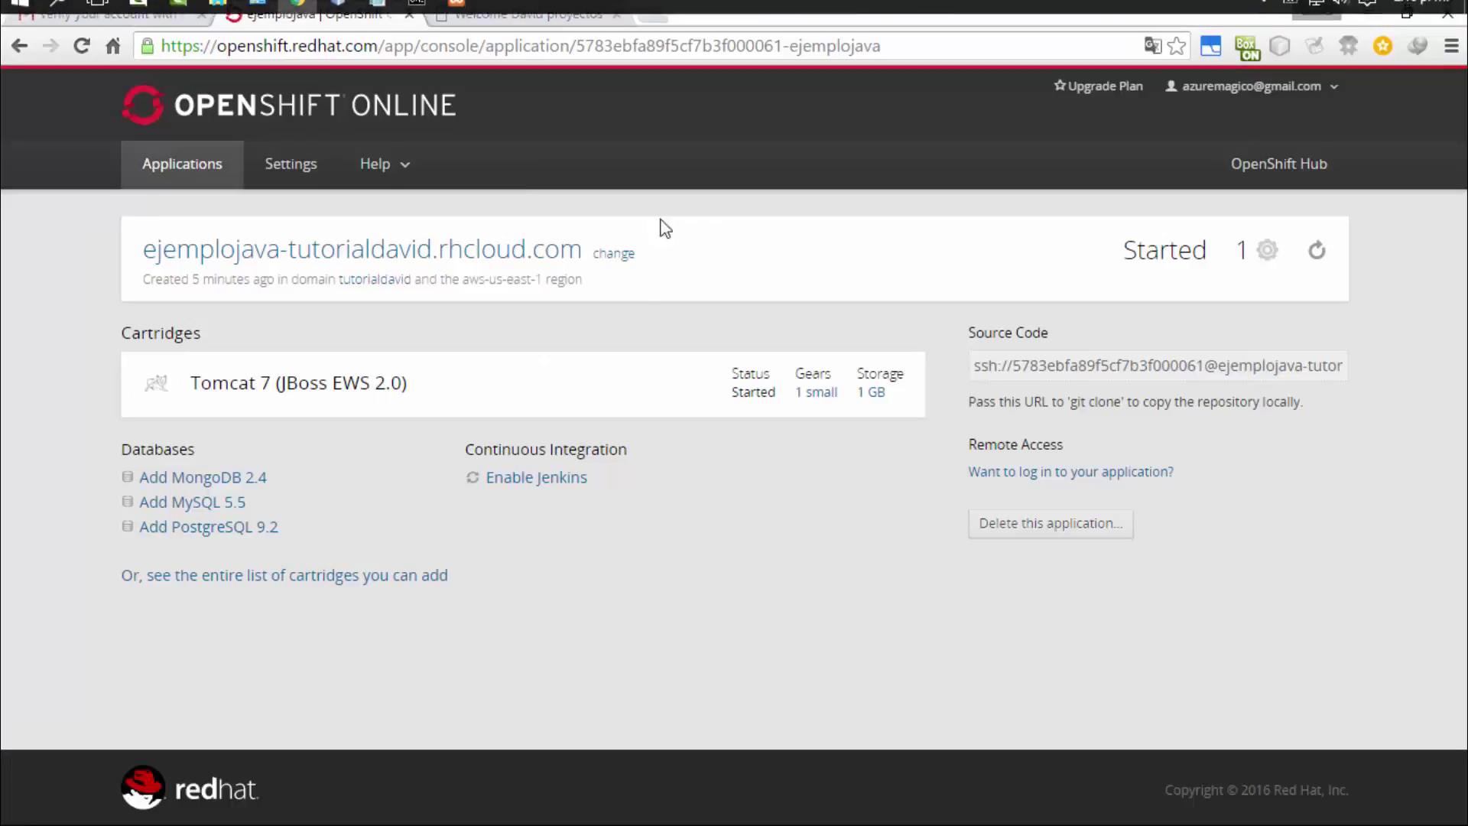
left_click(337, 17)
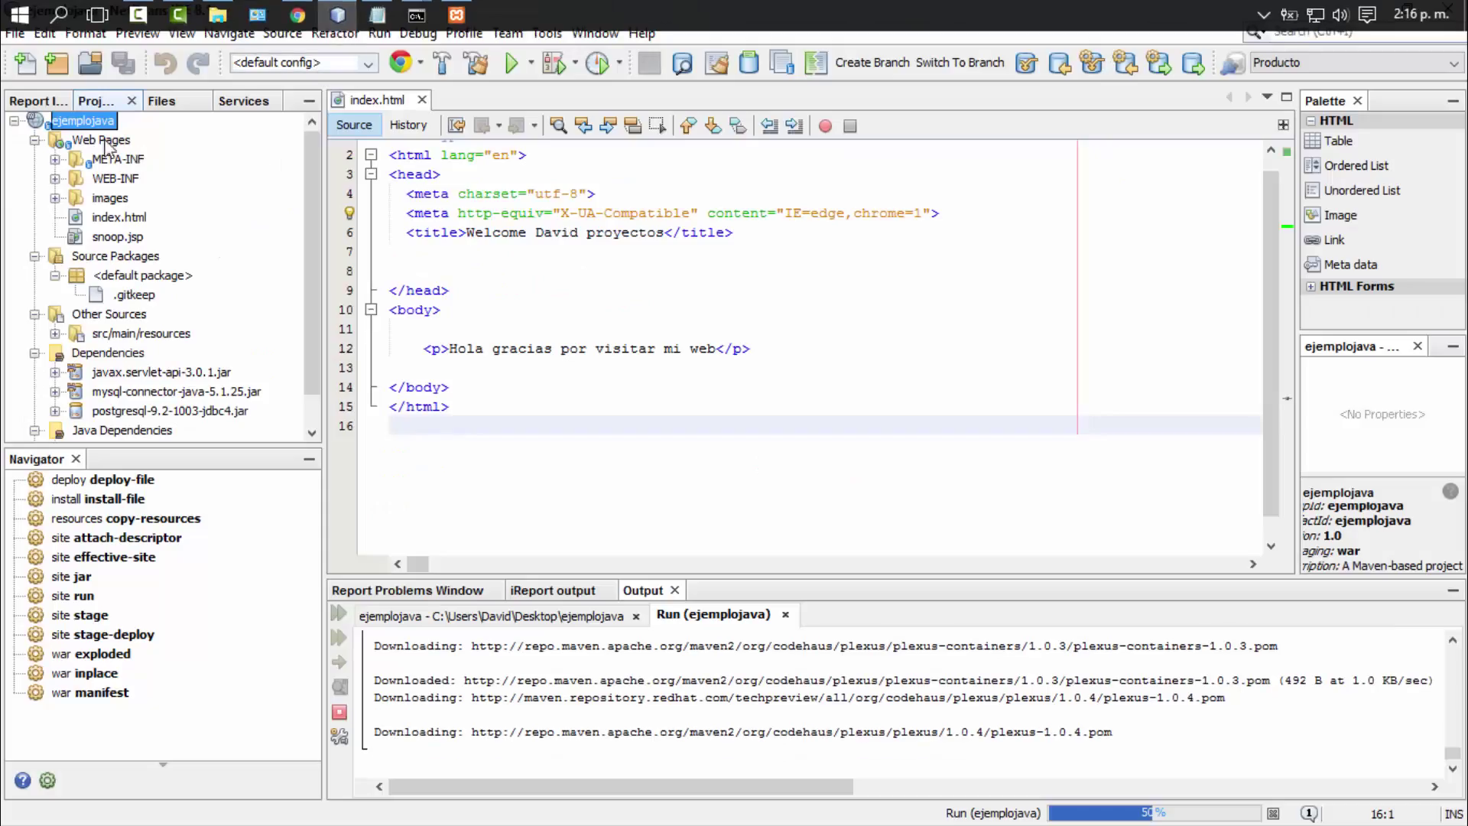
left_click(478, 66)
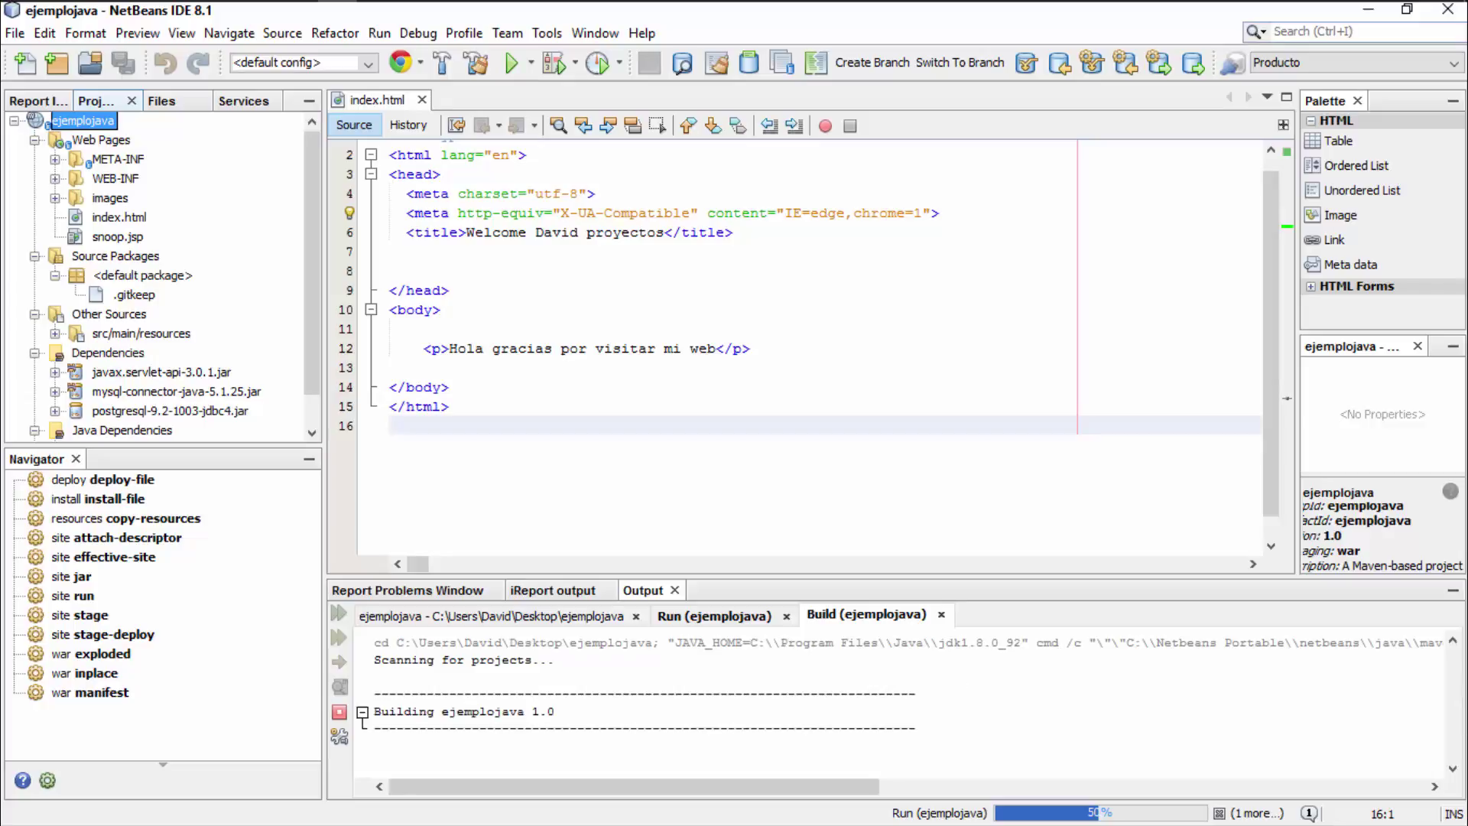
left_click(1452, 768)
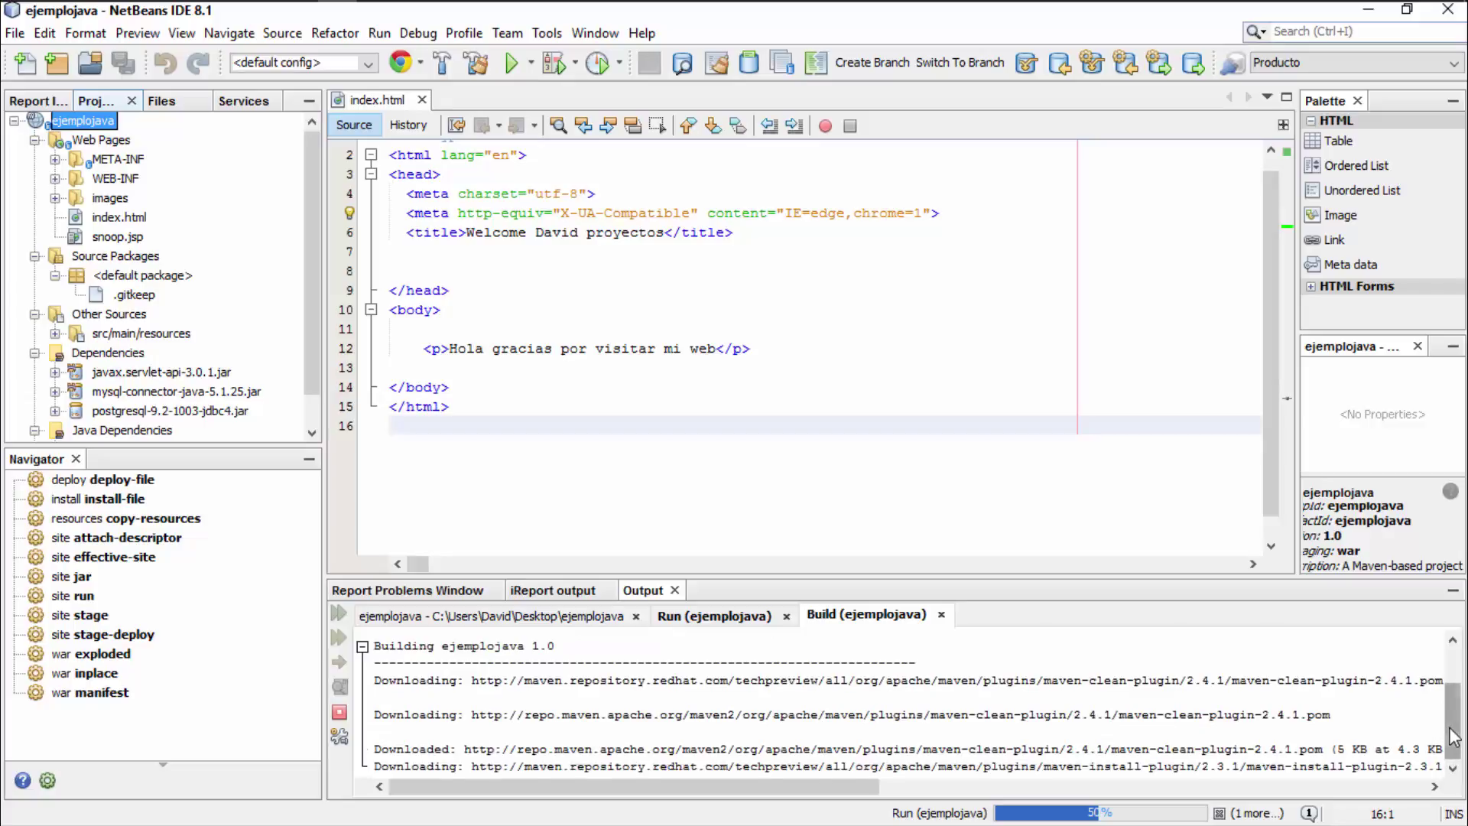
left_click(1453, 737)
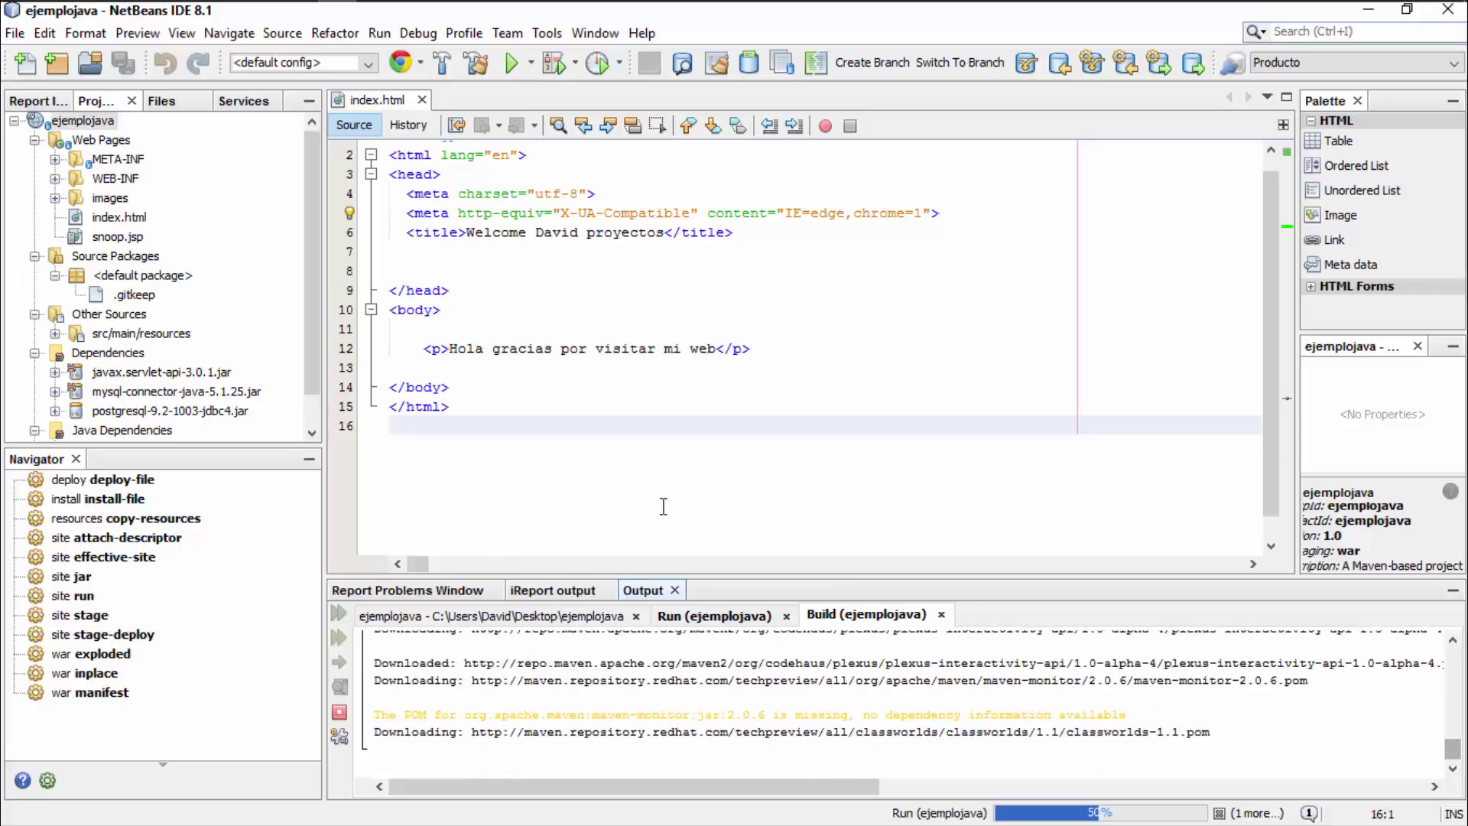
left_click(125, 356)
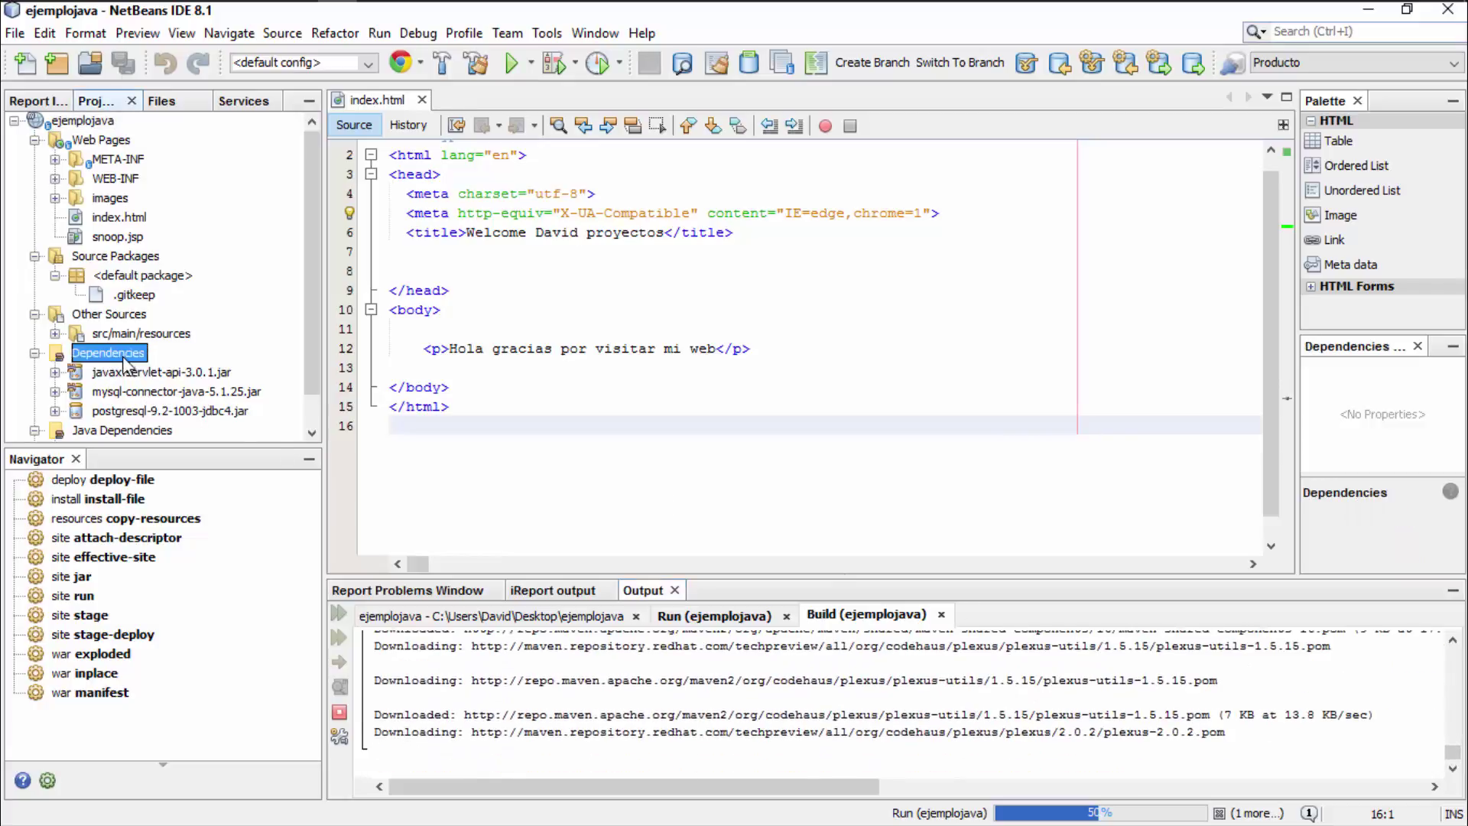
left_click(94, 122)
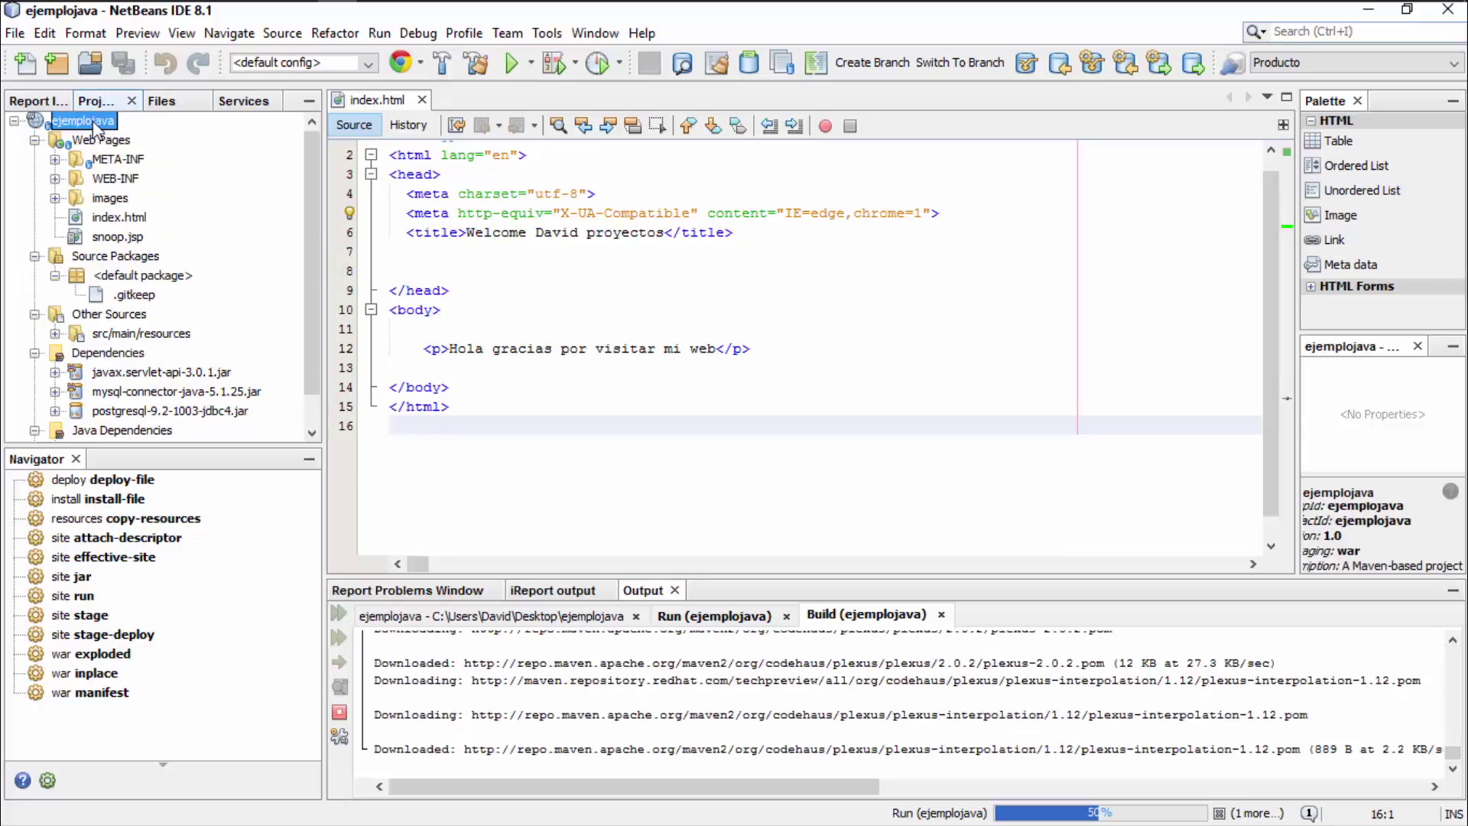
left_click(97, 356)
right_click(97, 356)
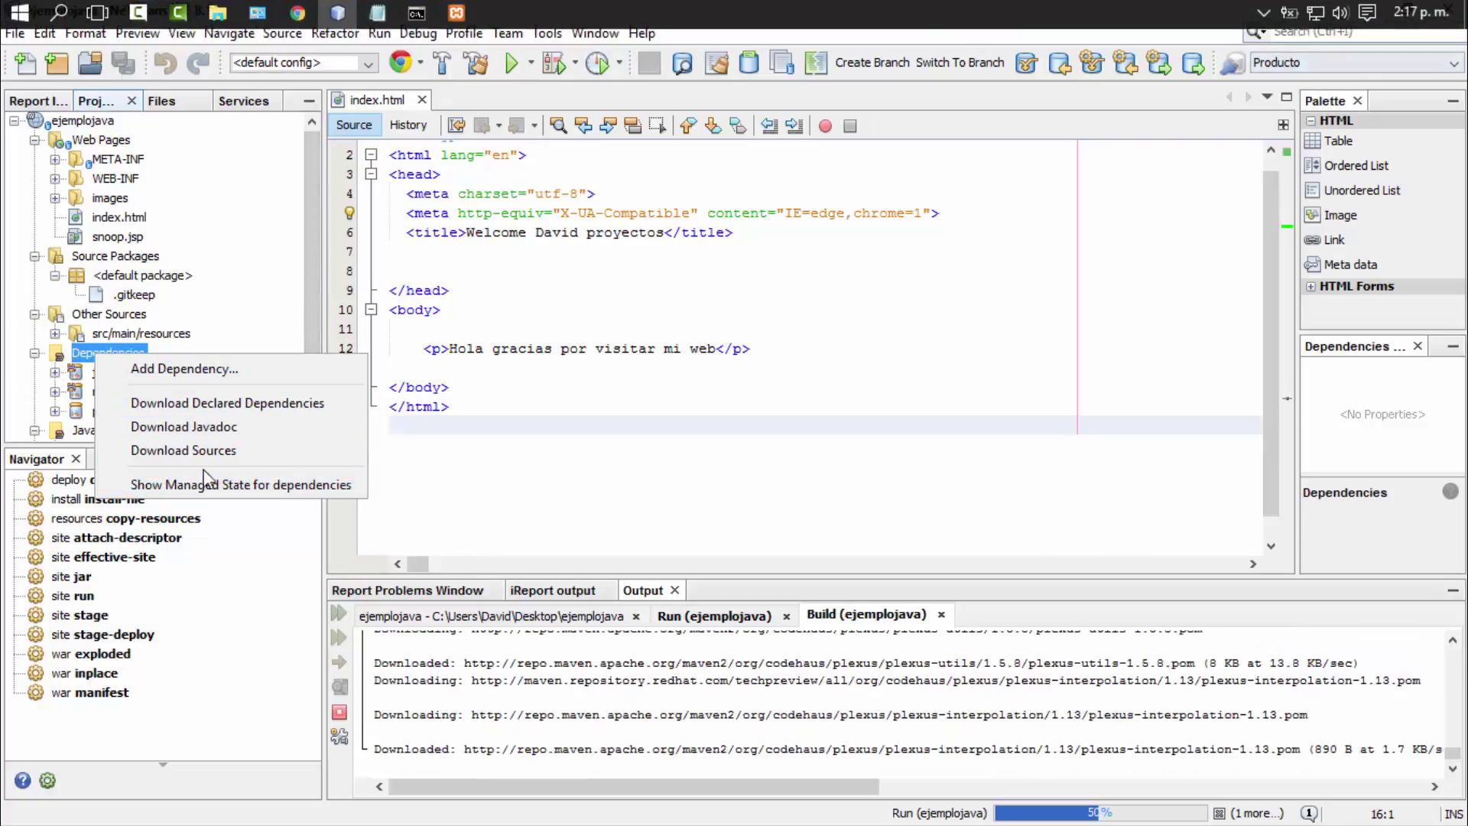
left_click(454, 369)
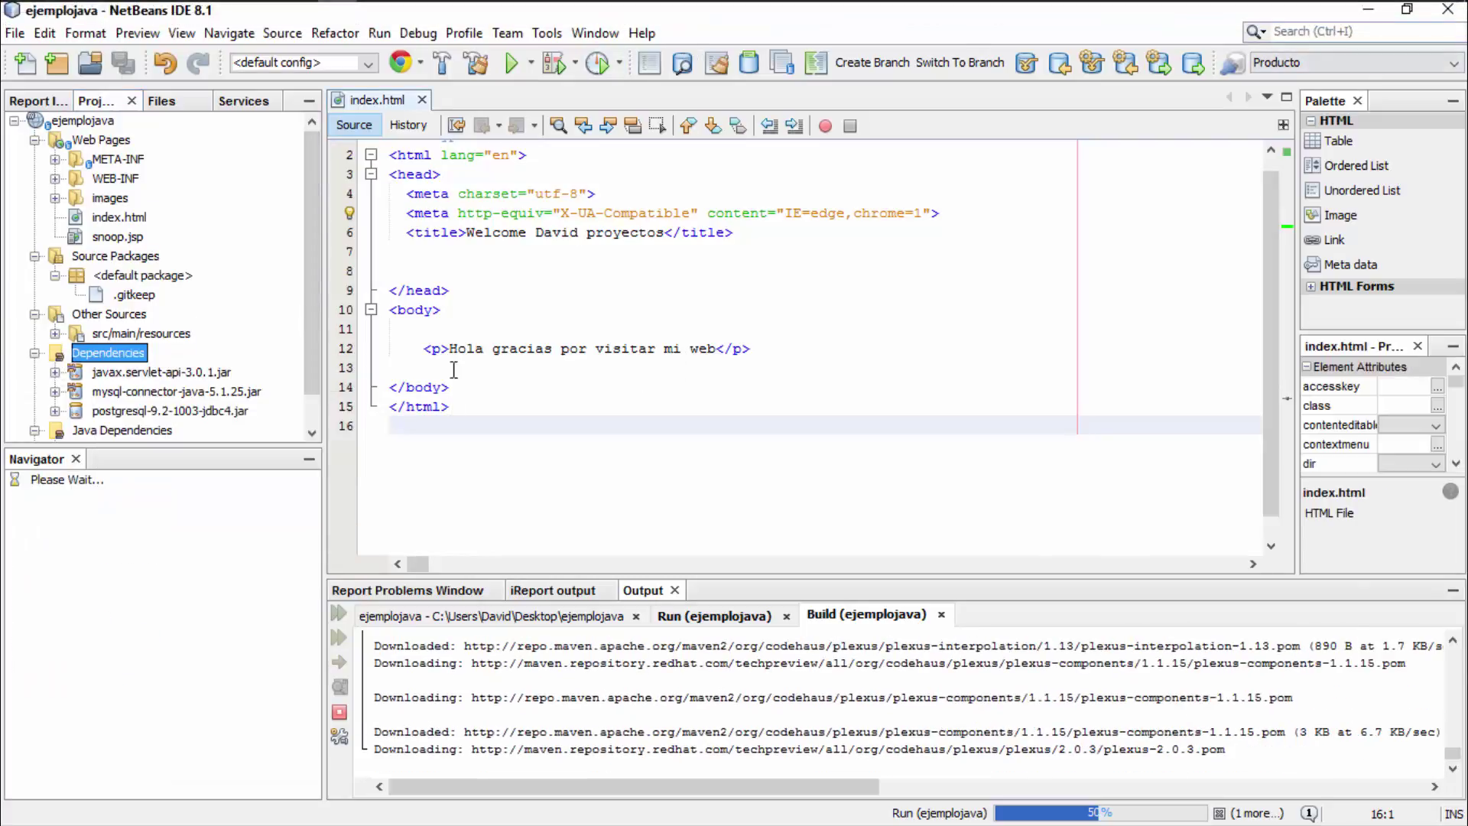
right_click(119, 354)
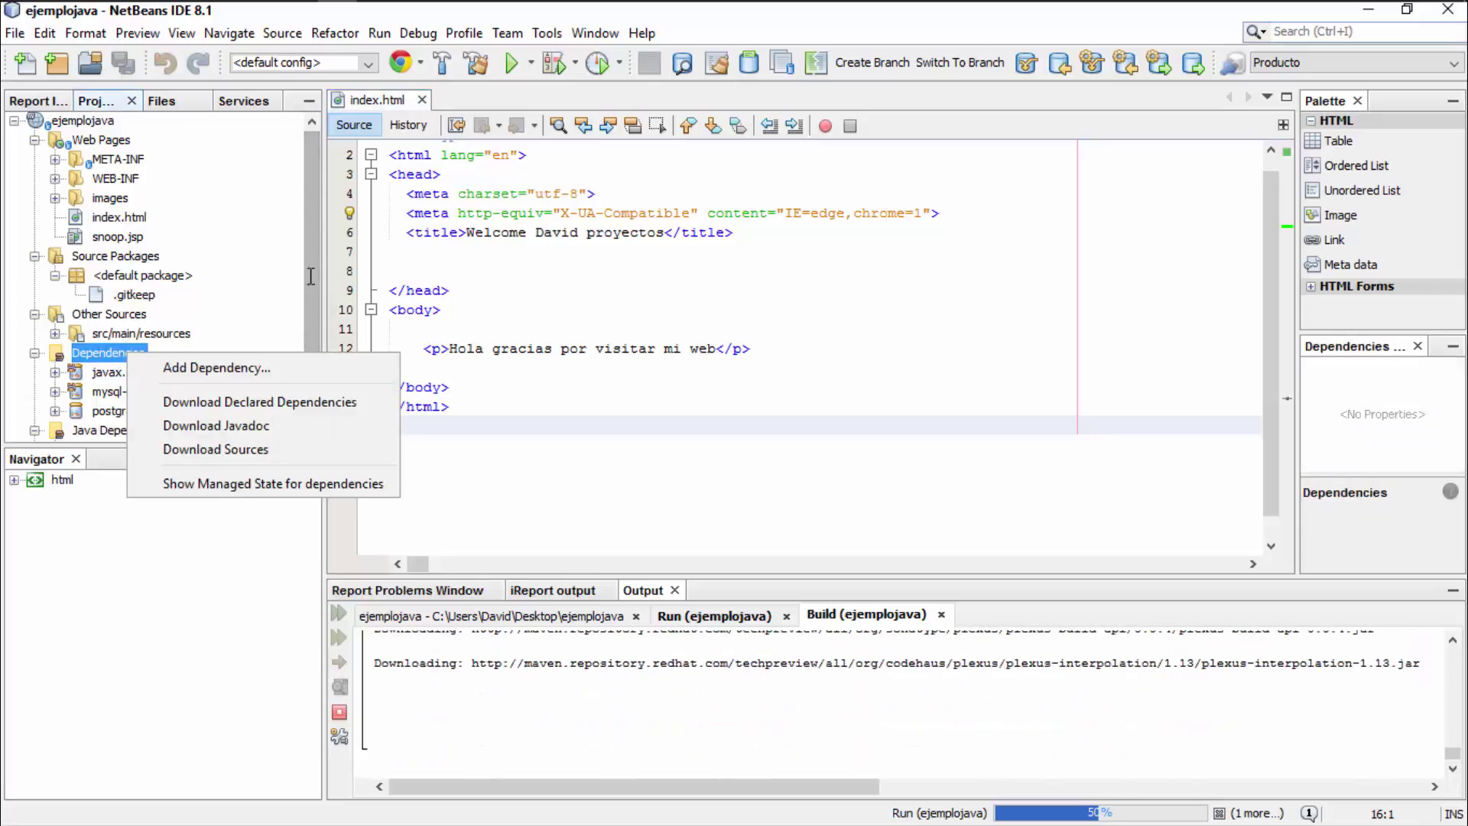
left_click(10, 116)
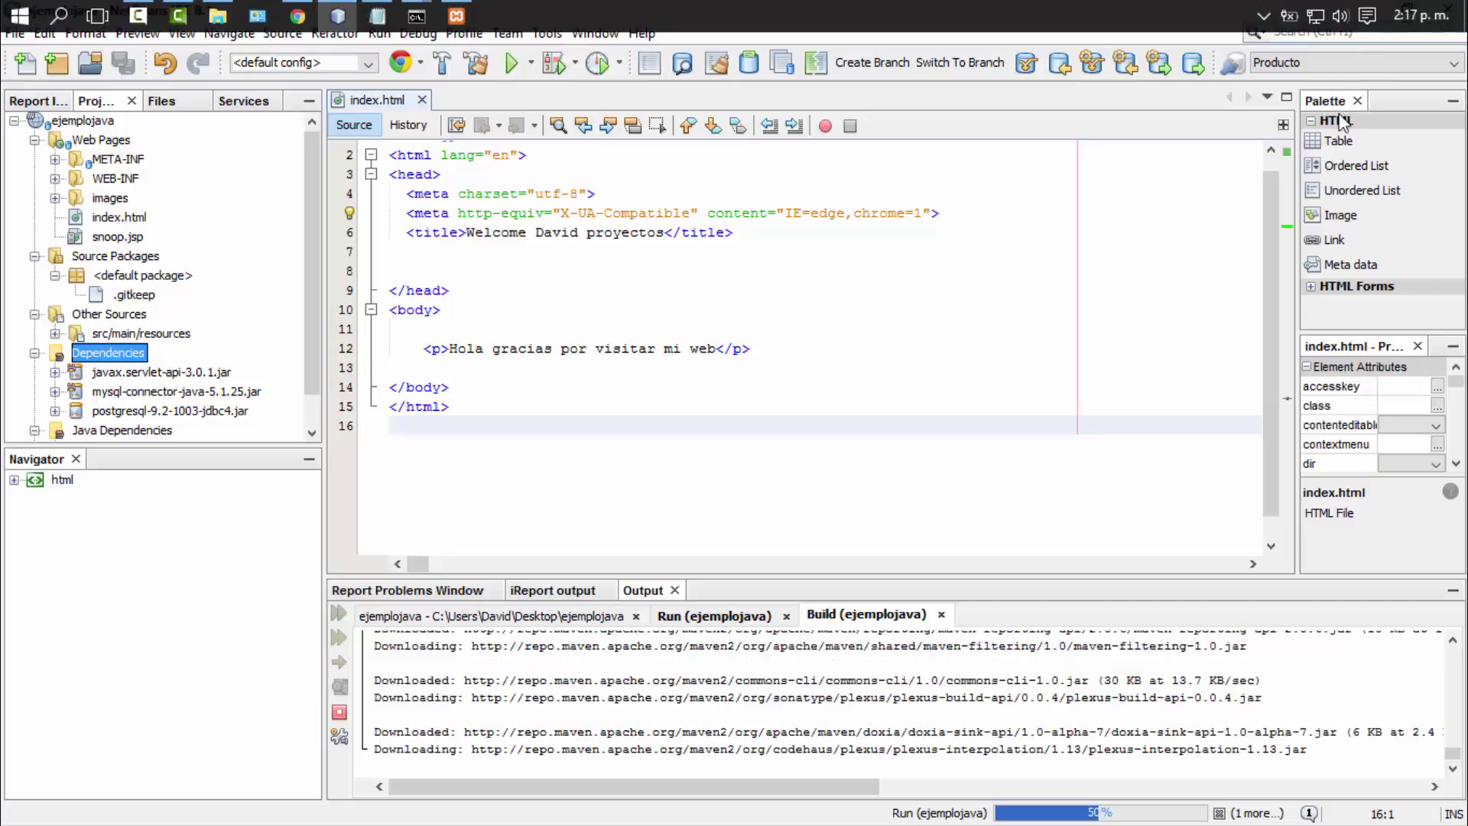
Minimize Chrome and XAMPP and open the ejemplojava desktop folder to see the new target folder.
key("alt+Tab")
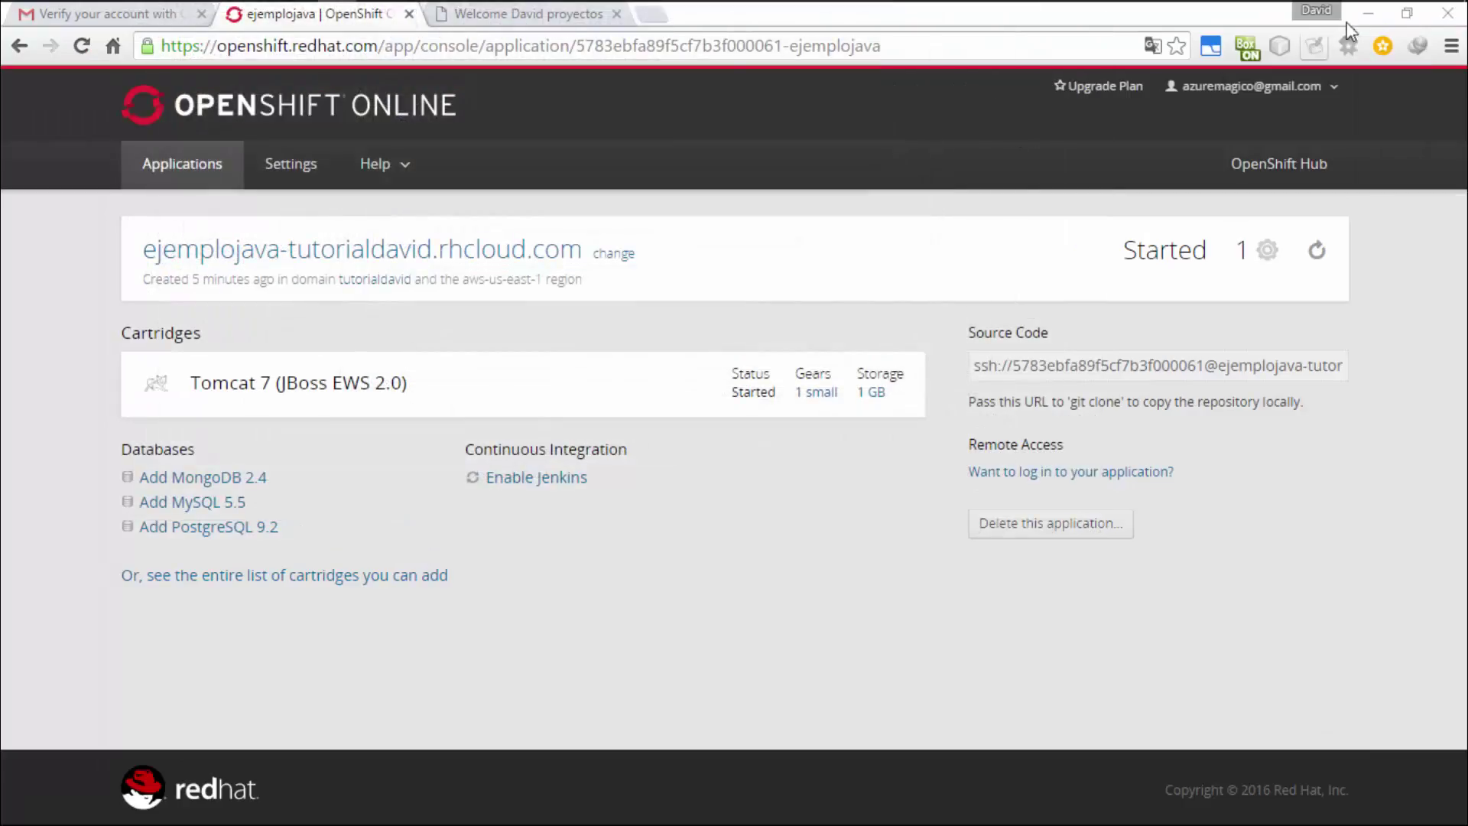
left_click(1367, 13)
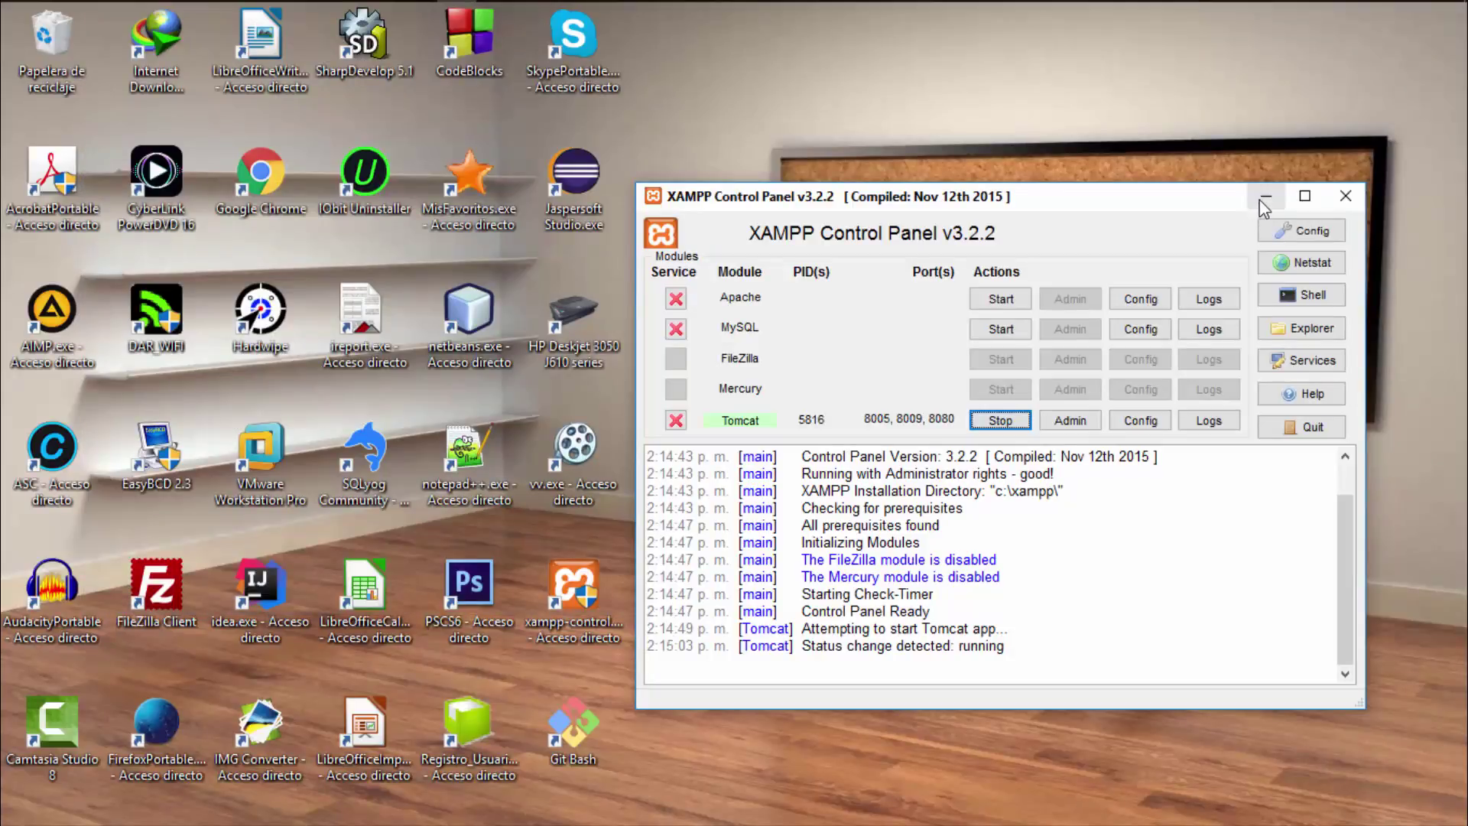
left_click(1263, 200)
double_click(991, 319)
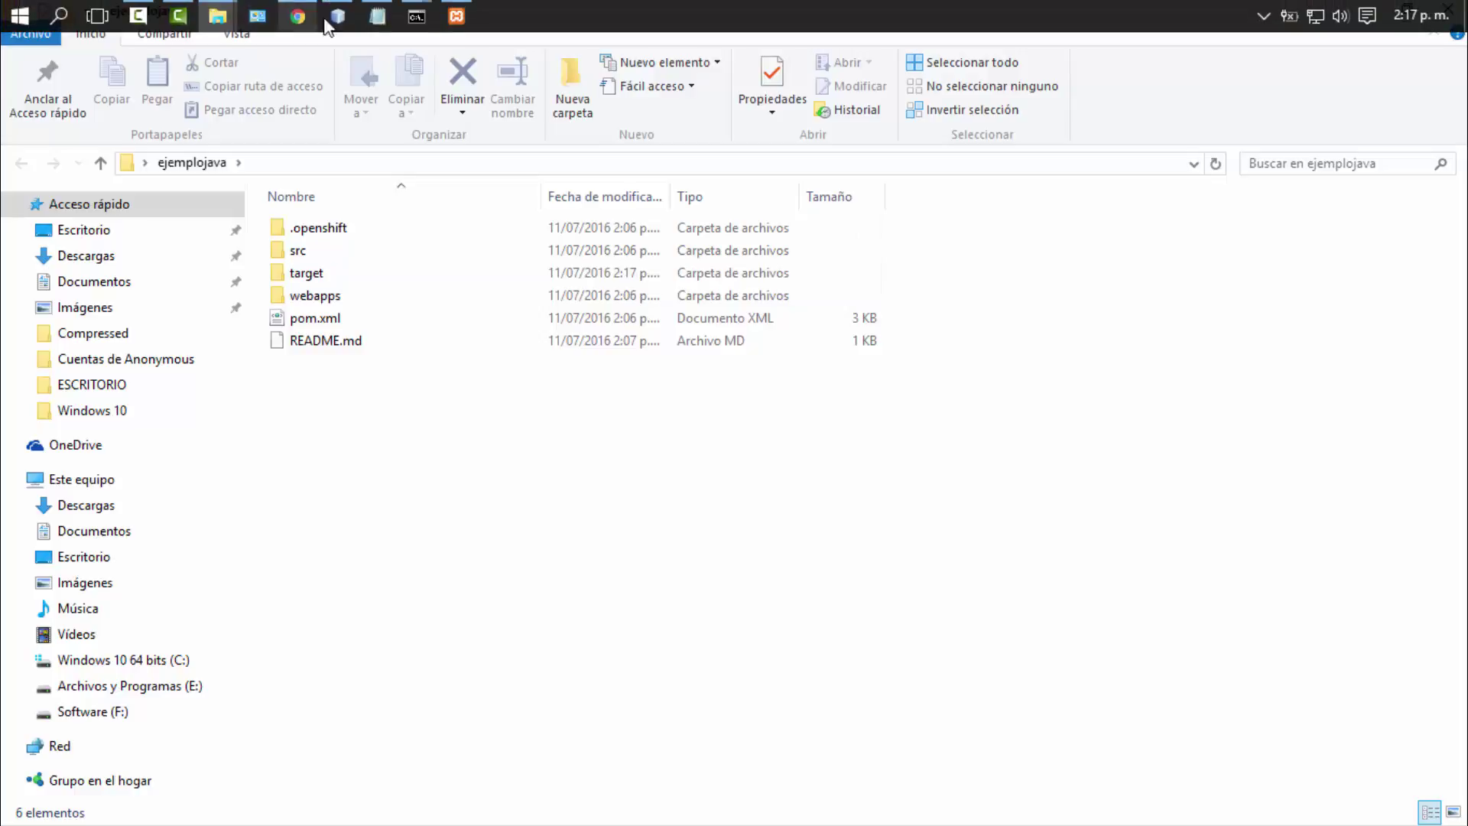
left_click(338, 17)
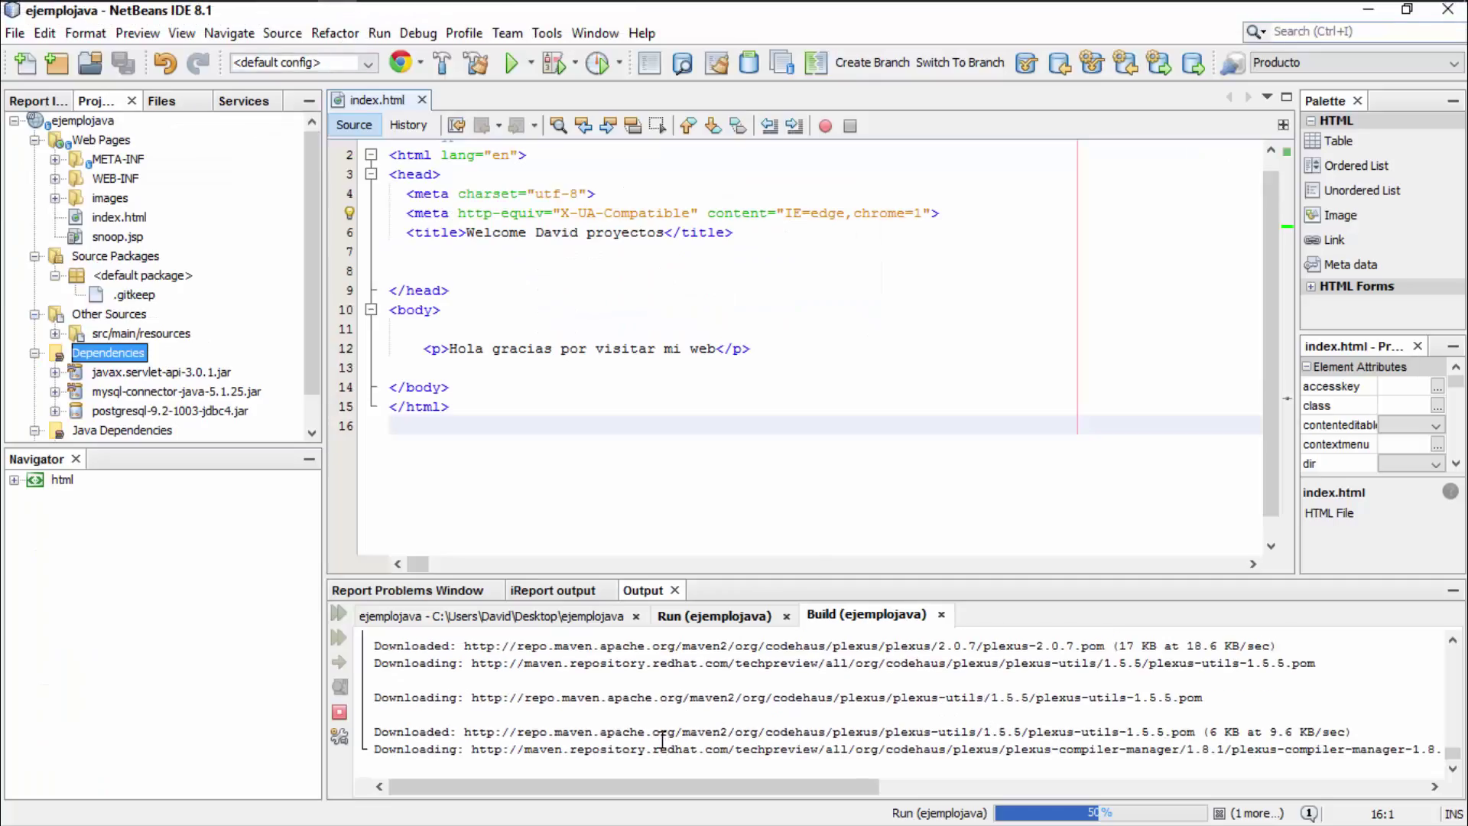
Inspect the javax.servlet-api, mysql-connector-java and postgresql dependency details.
left_click(127, 372)
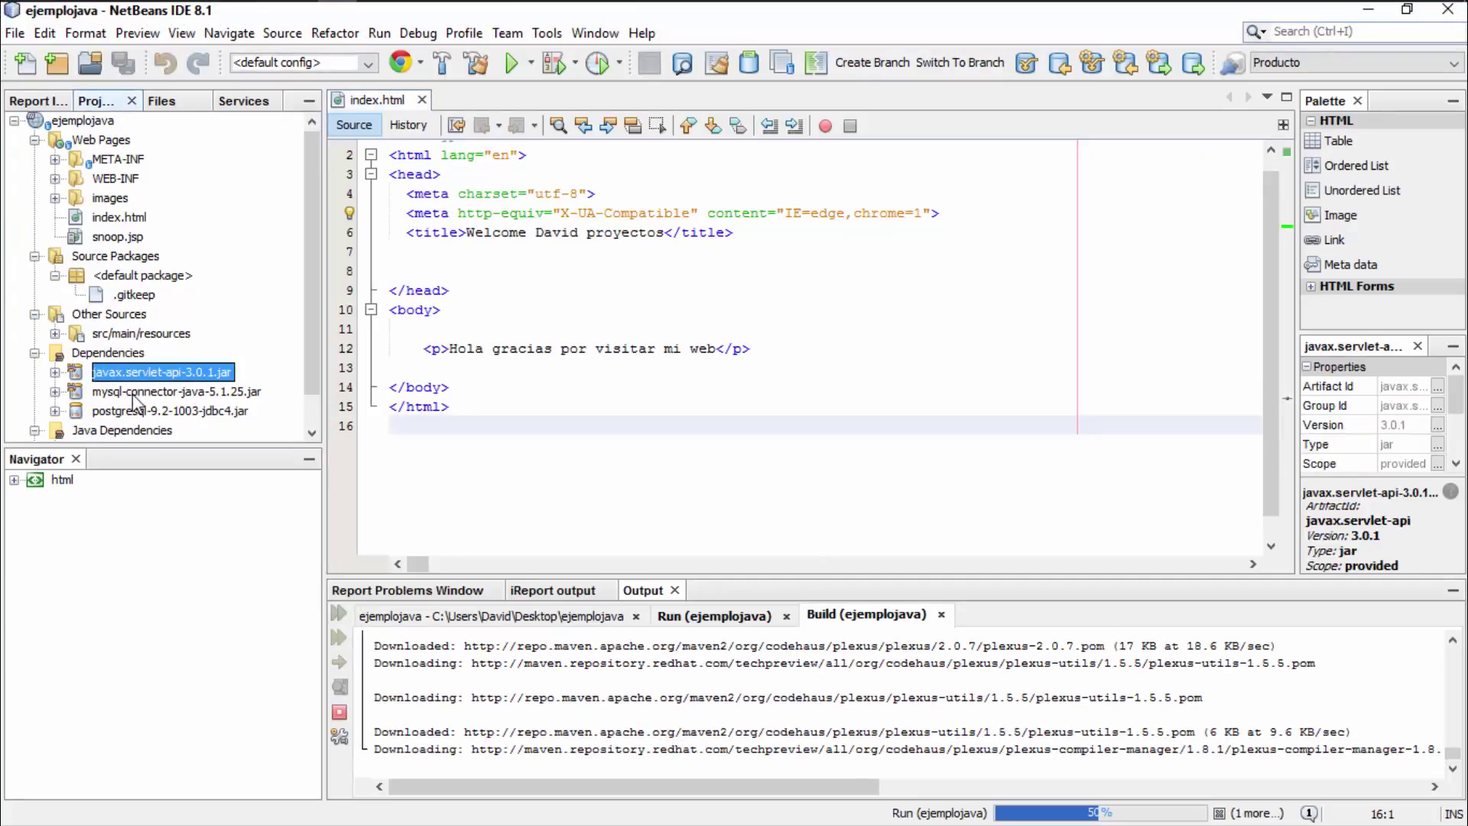
left_click(134, 392)
left_click(136, 410)
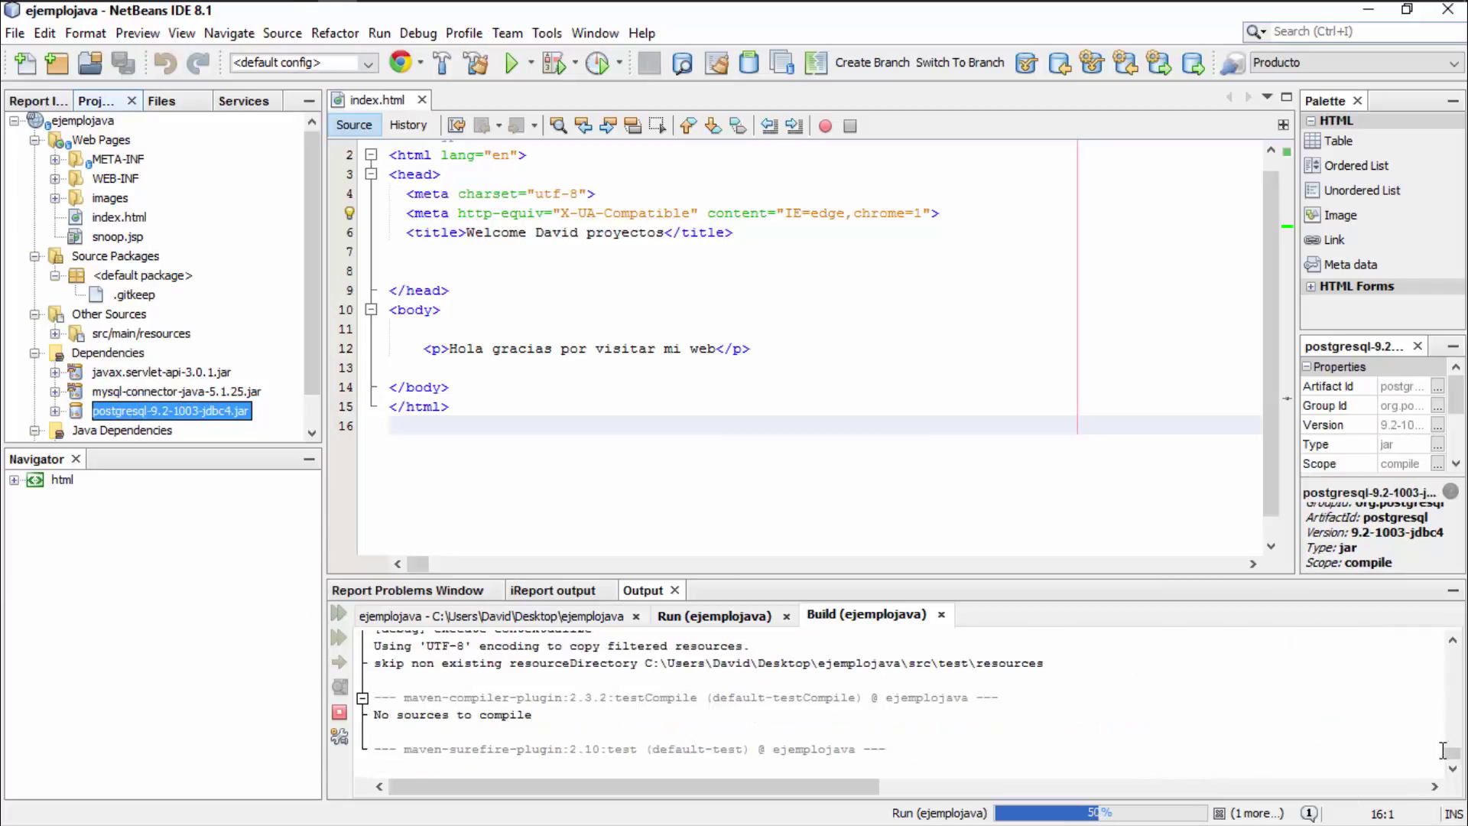
left_click(1452, 768)
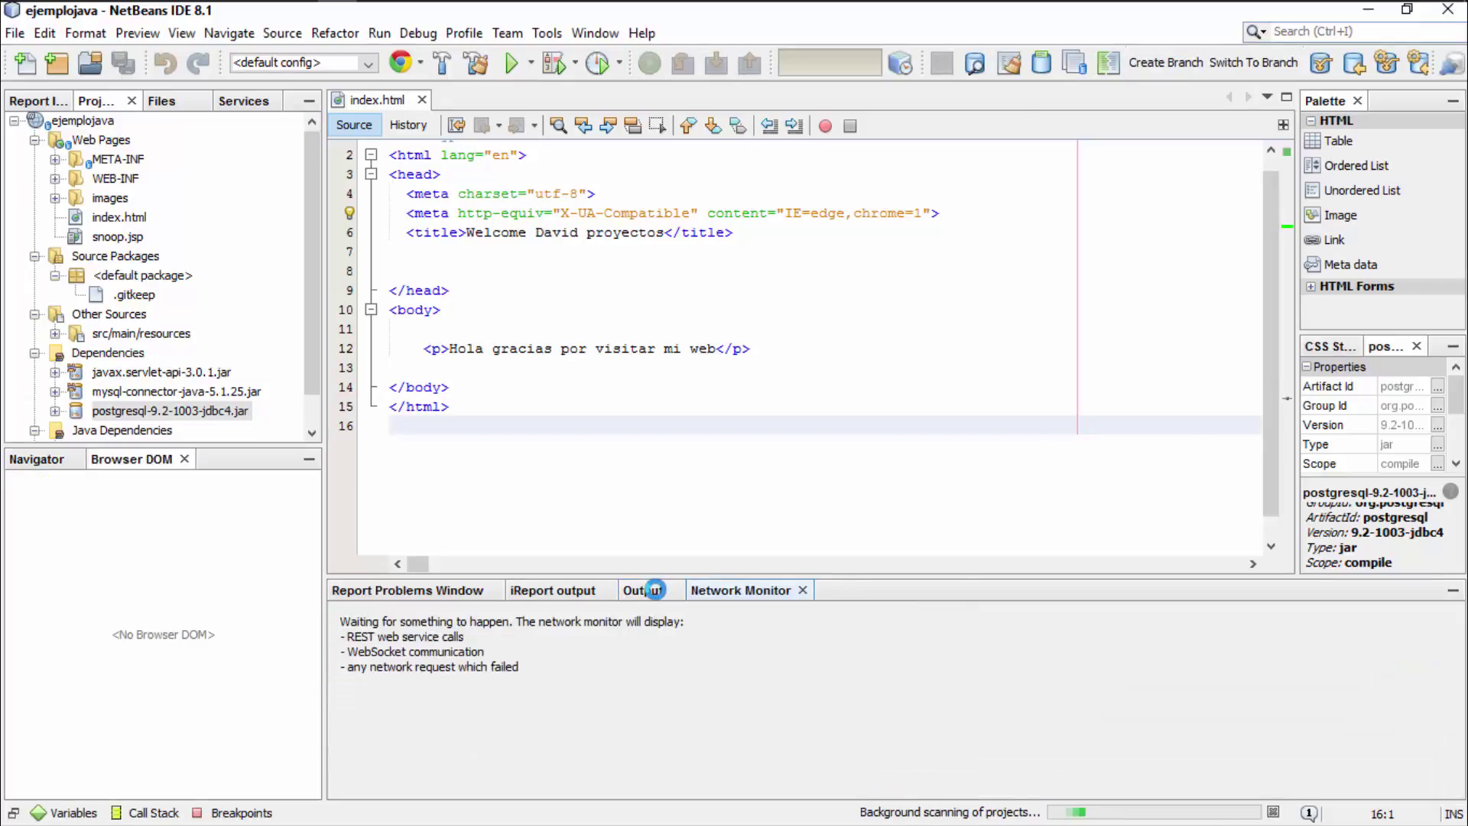
Review the Output git log down to the 'Pushing finished' line, then minimize NetBeans.
left_click(650, 593)
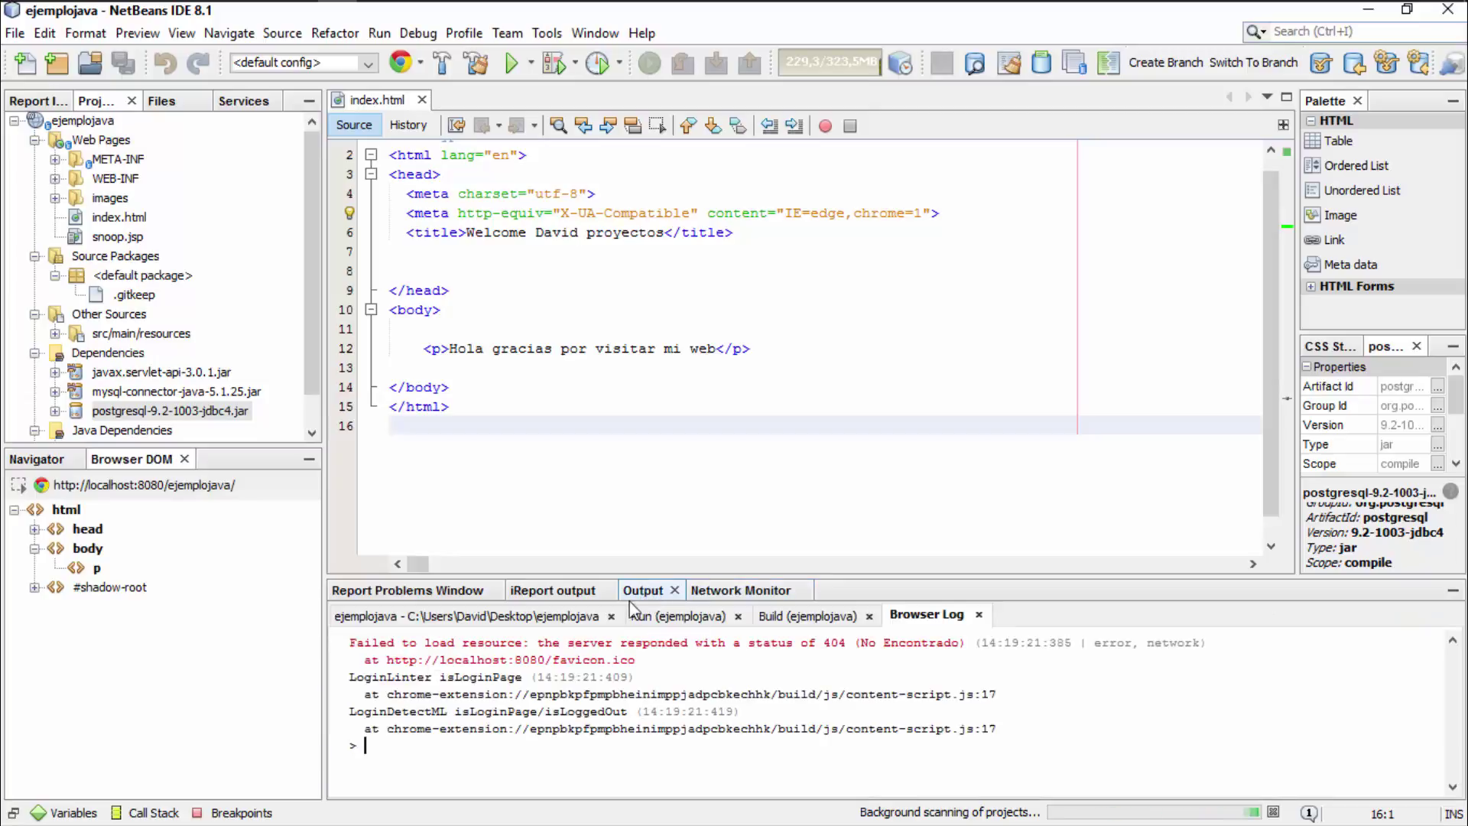
left_click(559, 616)
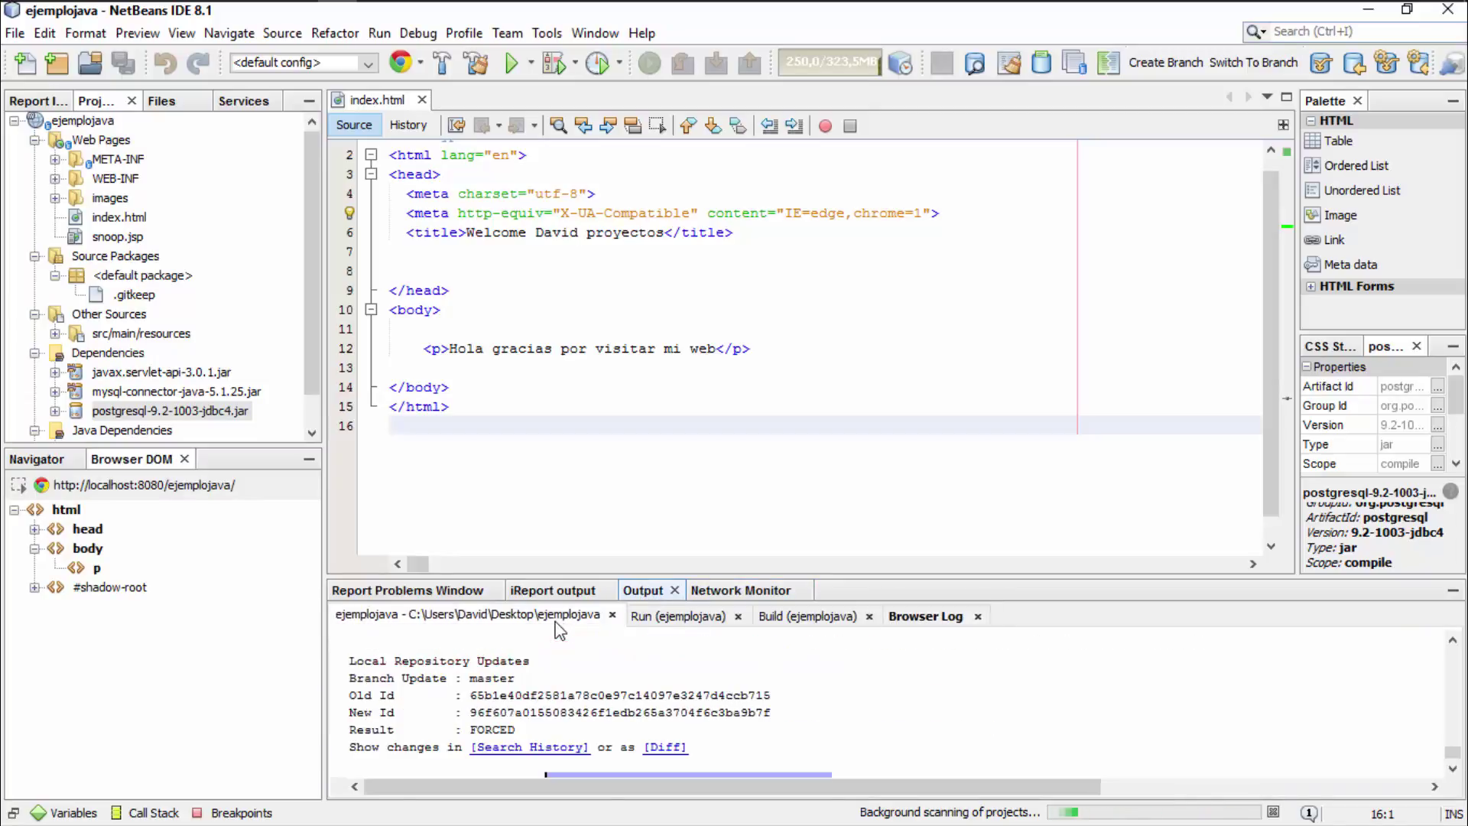
scroll(1457, 756, "down", 2)
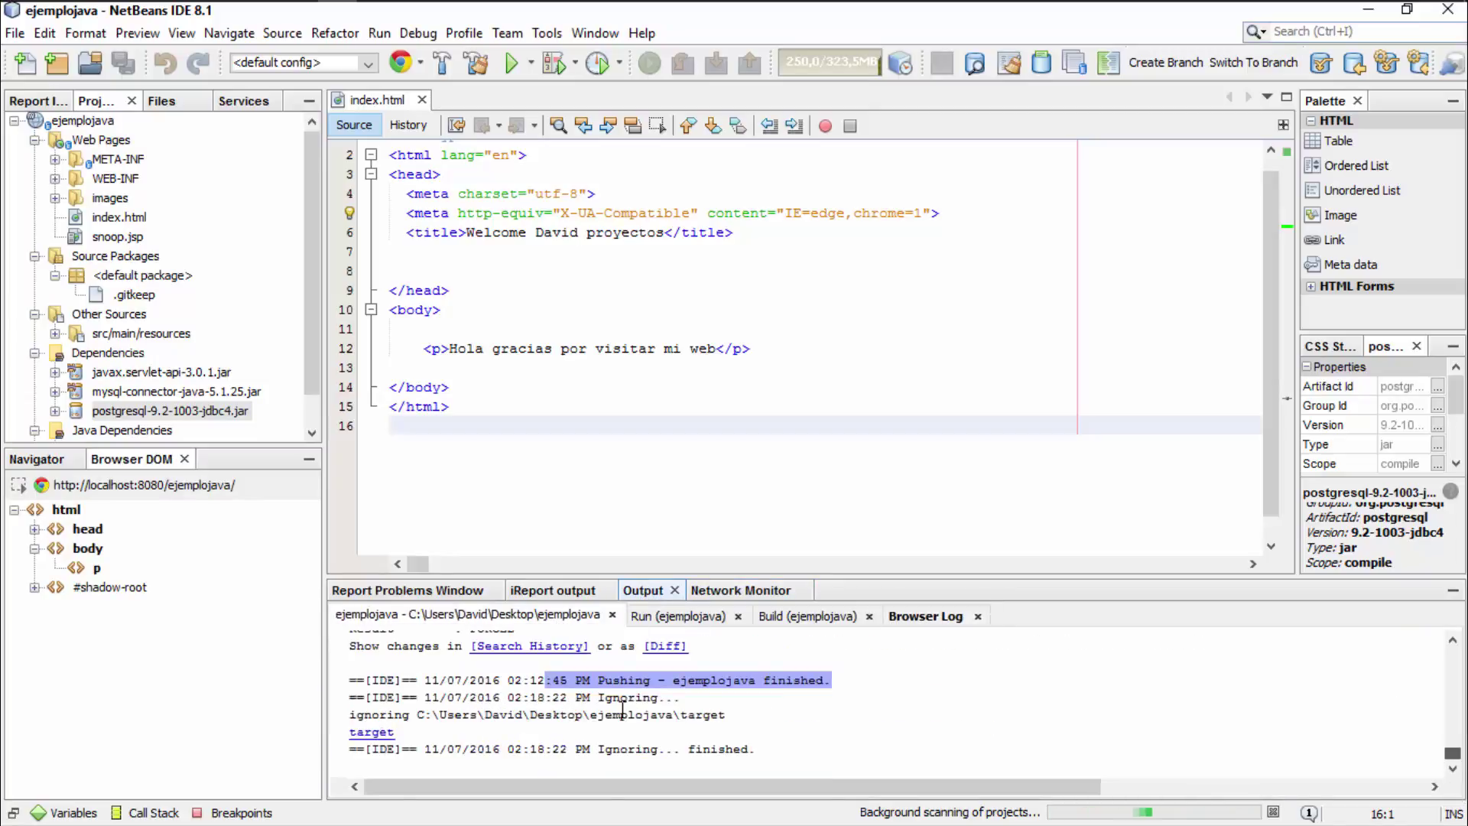
left_click(176, 411)
left_click(166, 391)
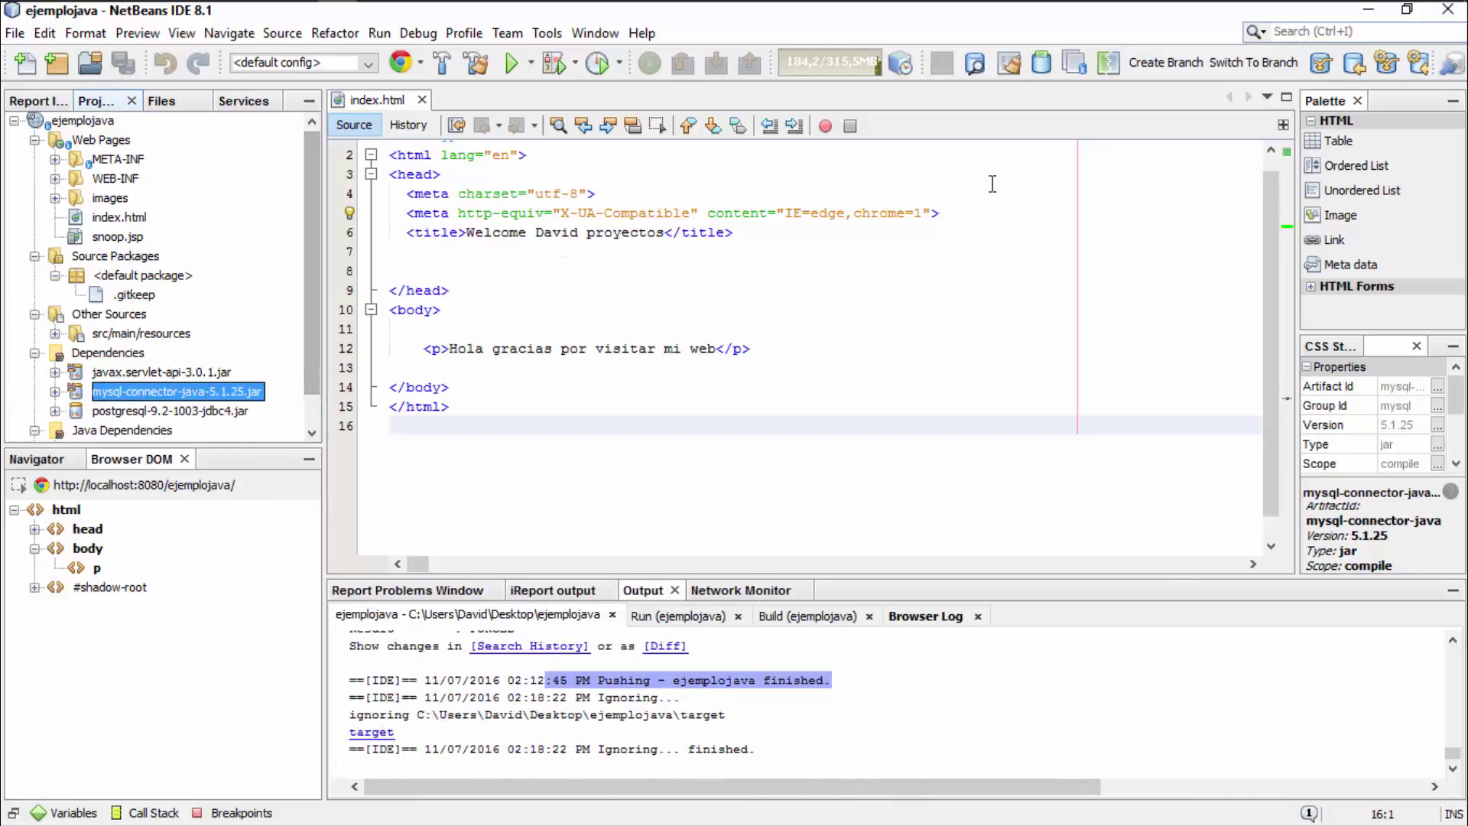
left_click(1369, 11)
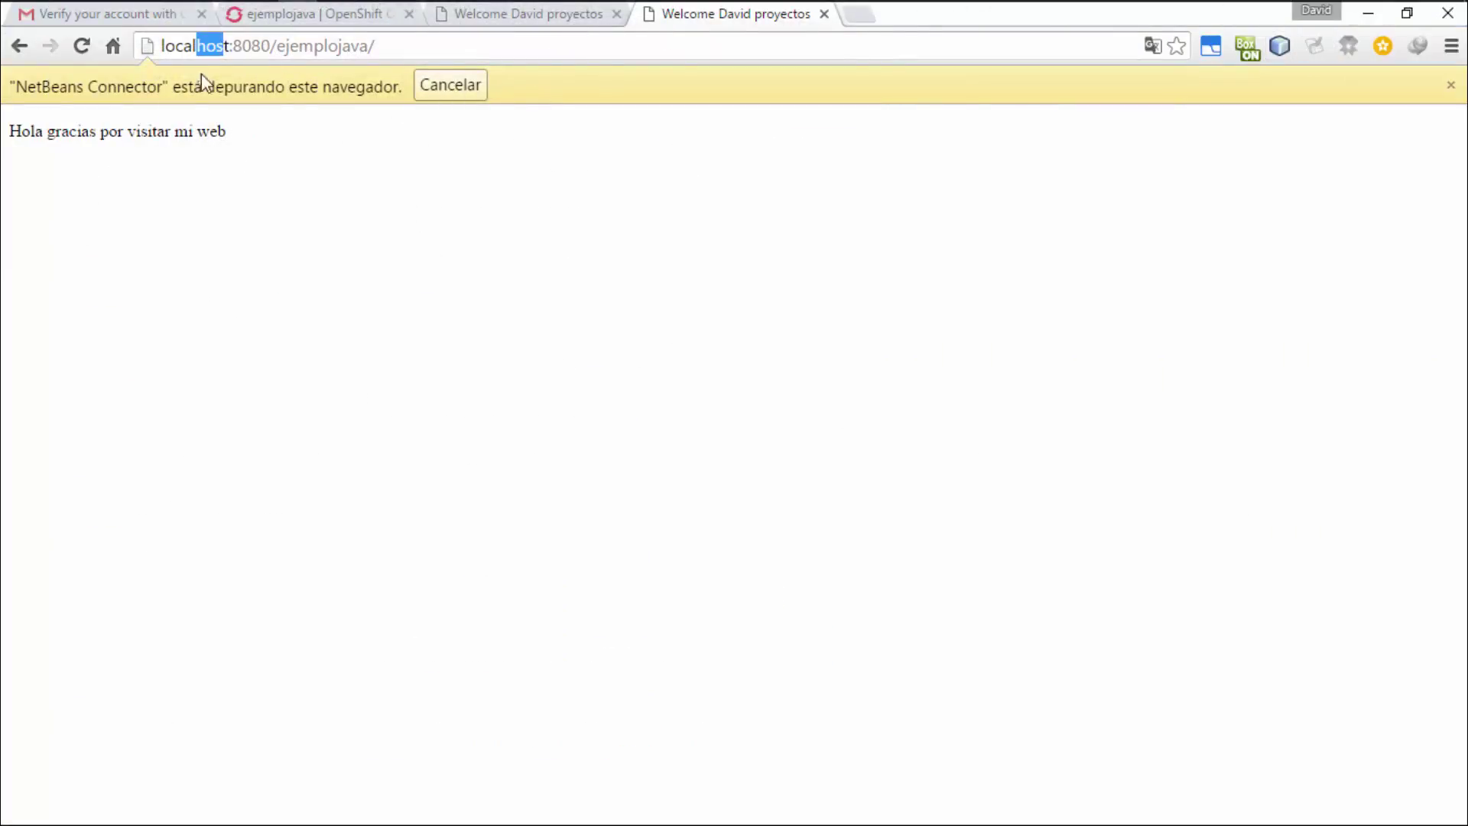
Compare the localhost and rhcloud tabs, both showing 'Hola gracias por visitar mi web', then close the localhost tab.
left_click_drag(102, 132, 231, 133)
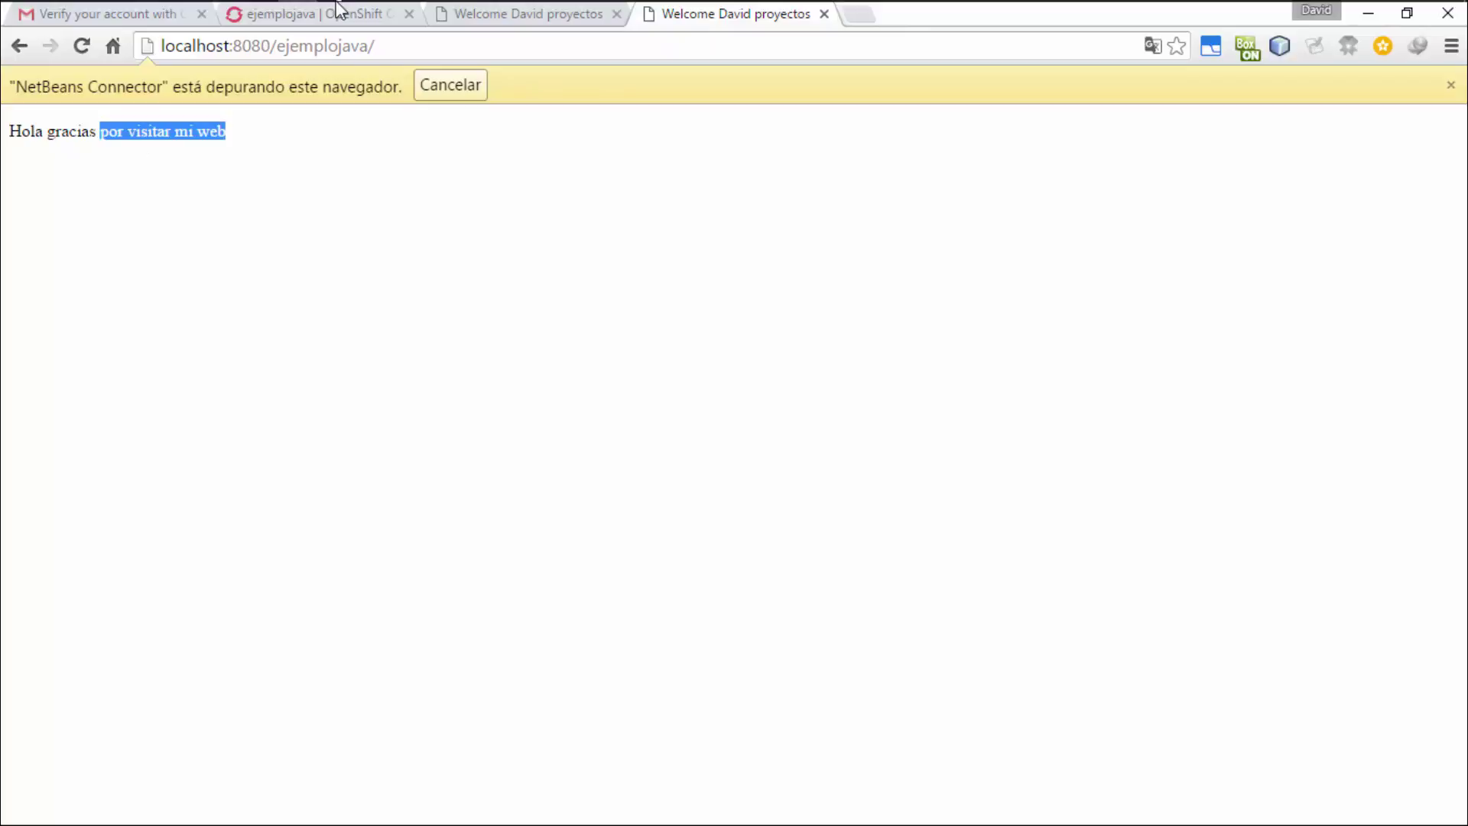
left_click(478, 144)
left_click(577, 10)
left_click(677, 15)
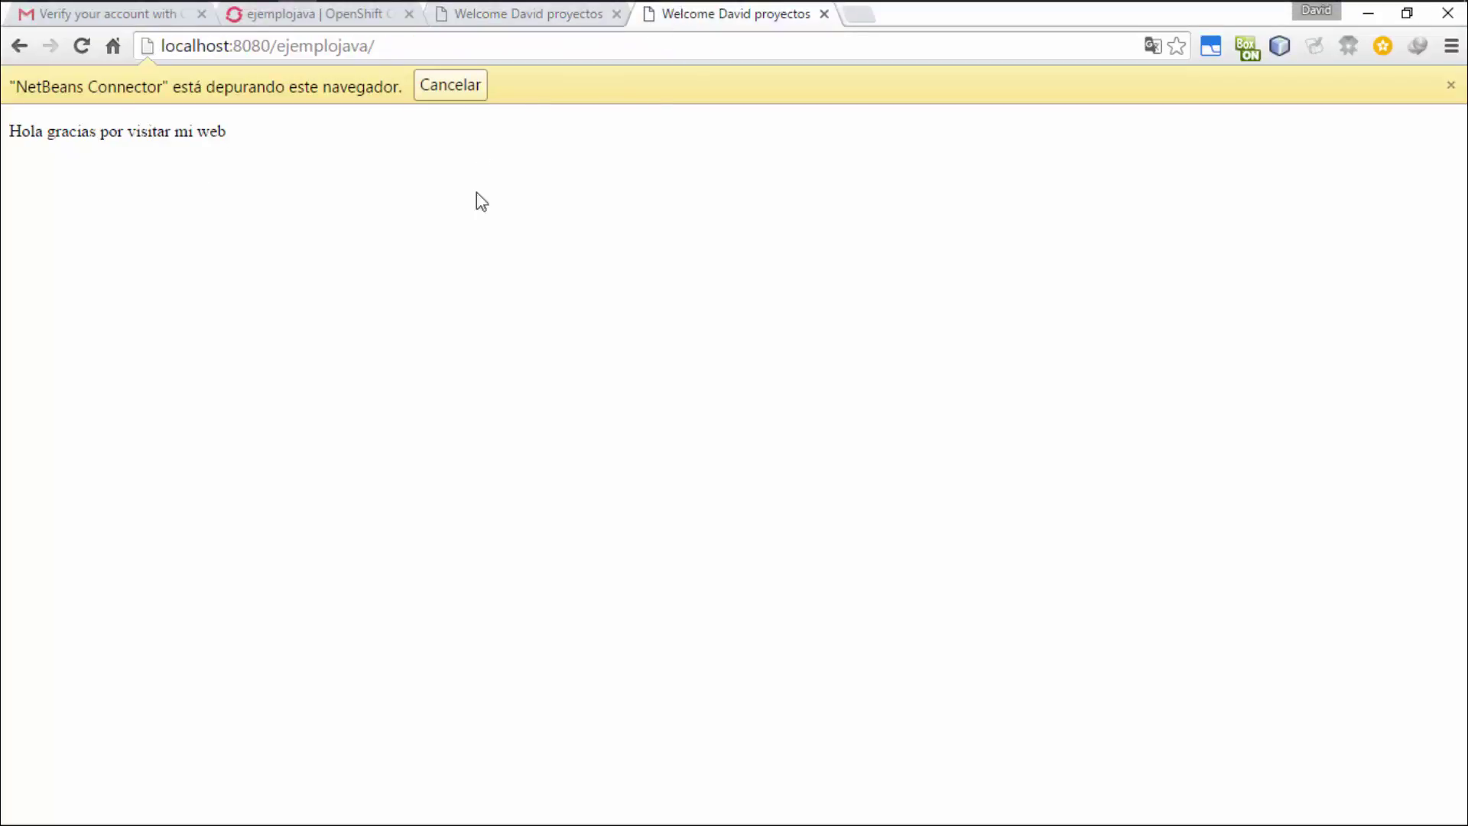
left_click(825, 14)
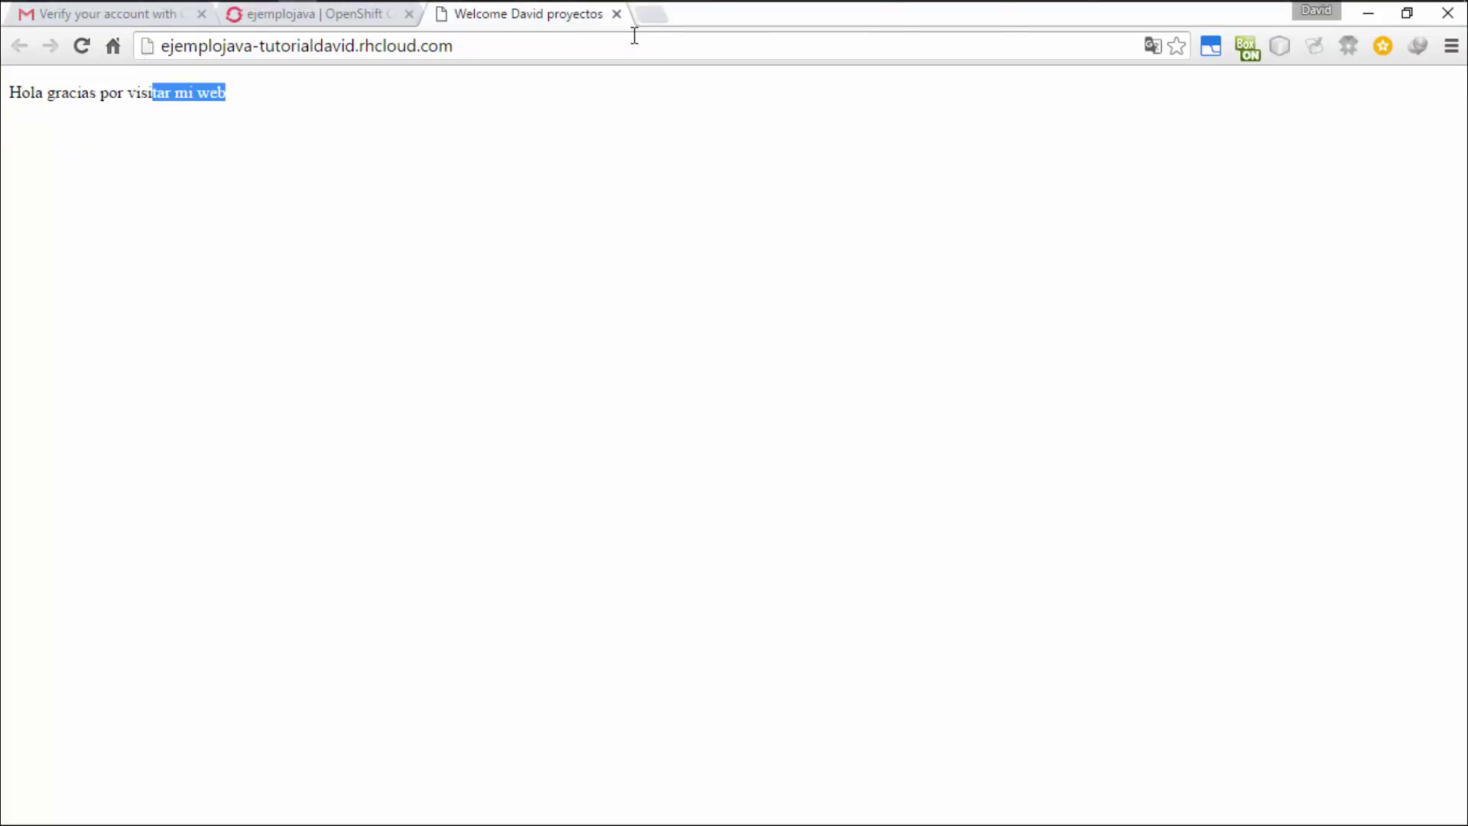
Select the ejemplojava project root, then minimize NetBeans and Chrome to reveal its File Explorer folder.
left_click(338, 17)
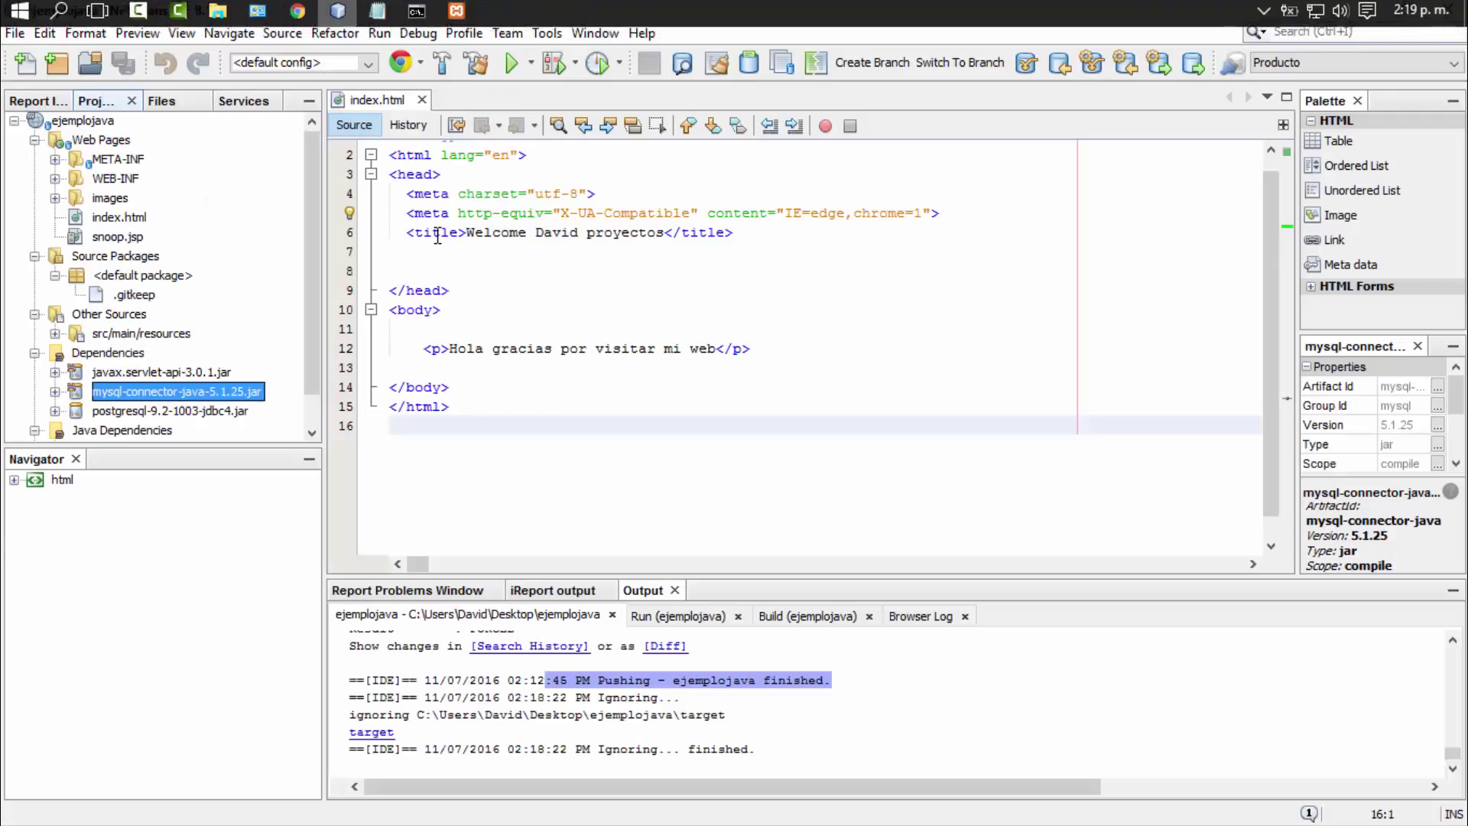
left_click(100, 122)
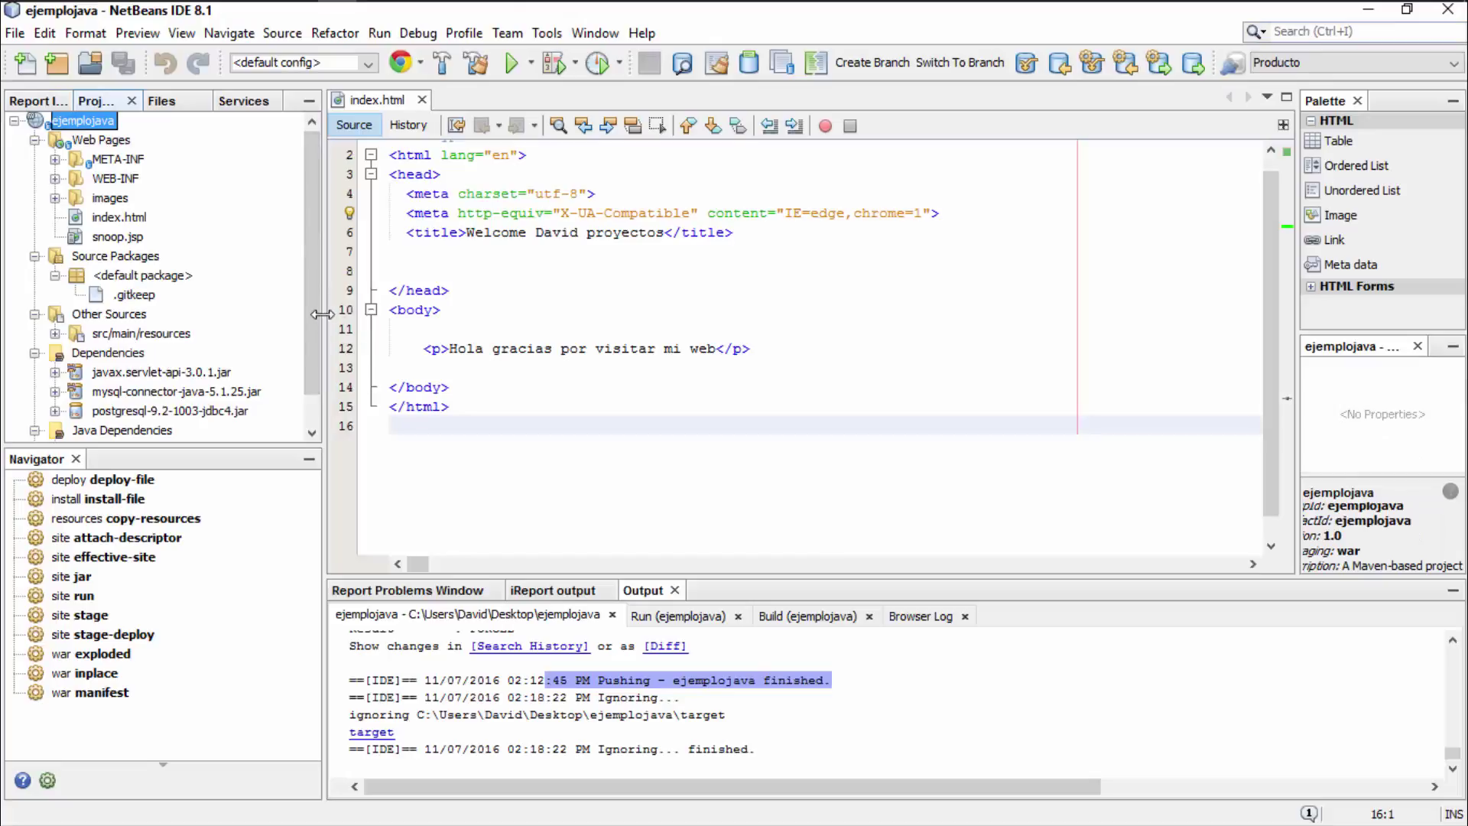
scroll(306, 341, "down", 2)
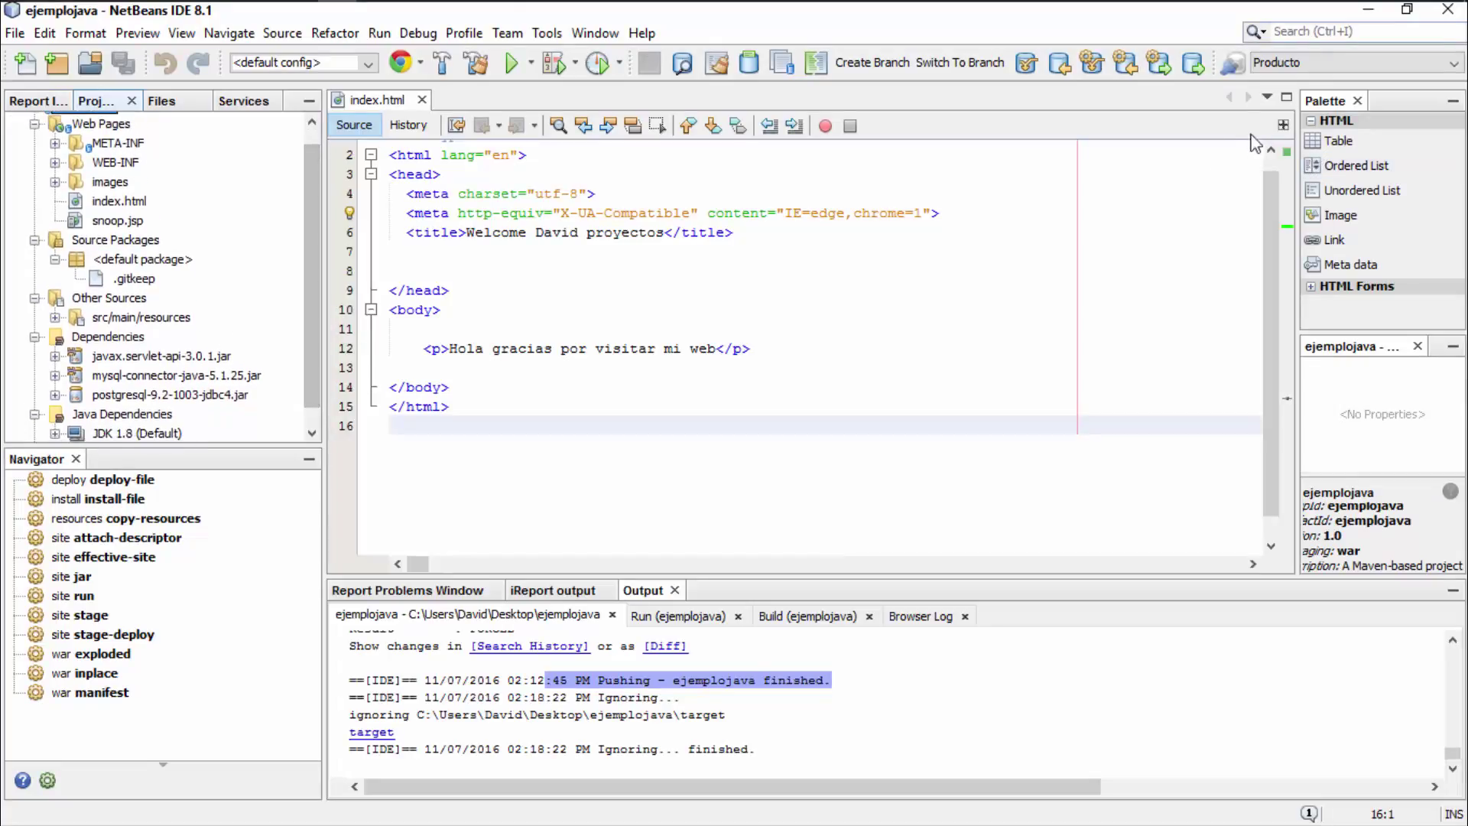
left_click(1369, 10)
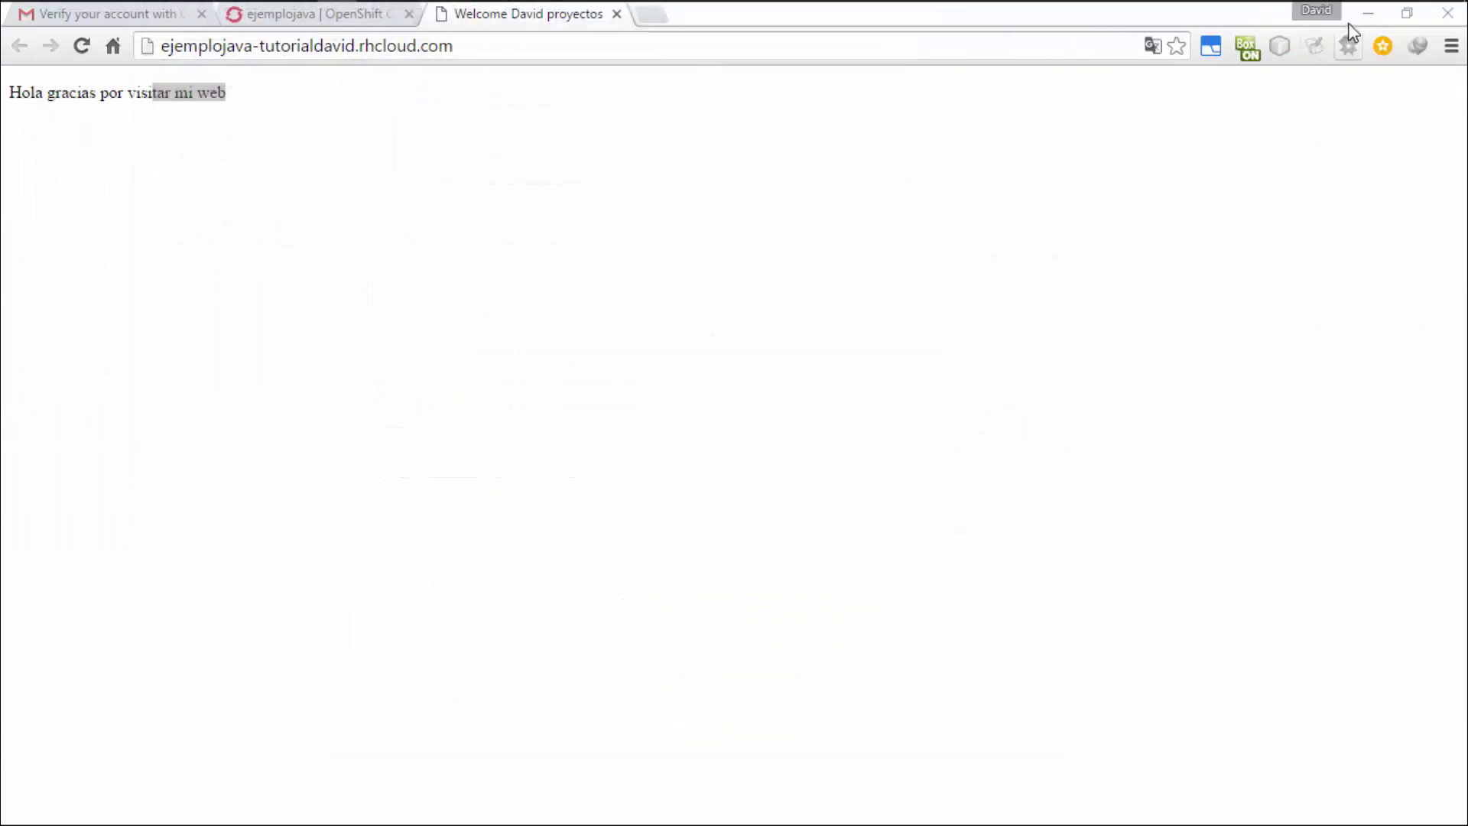
left_click(1368, 13)
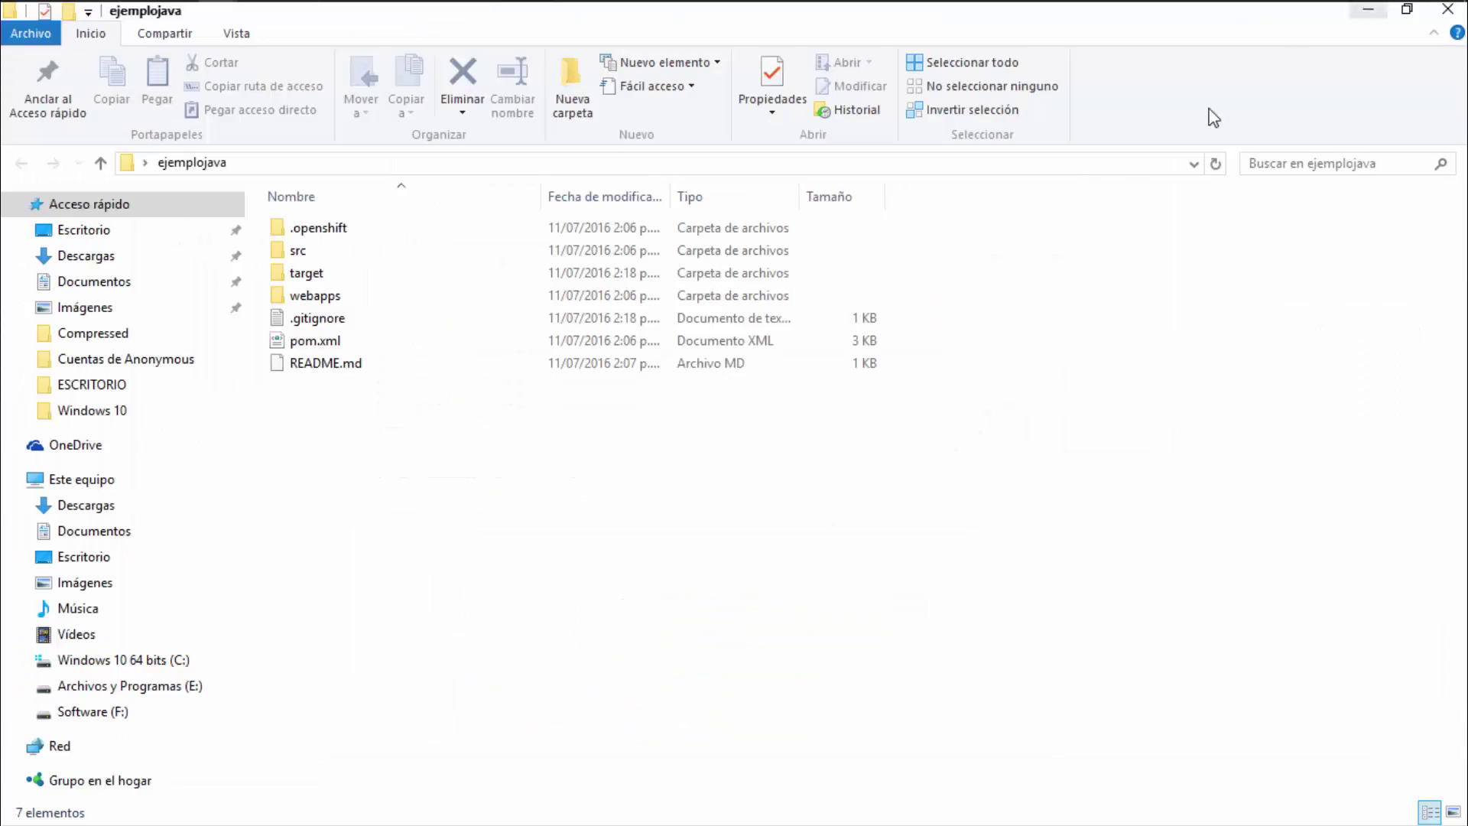
Reopen the ejemplojava folder from the desktop, peek into webapps, and return to the project folder.
left_click(1462, 17)
double_click(999, 302)
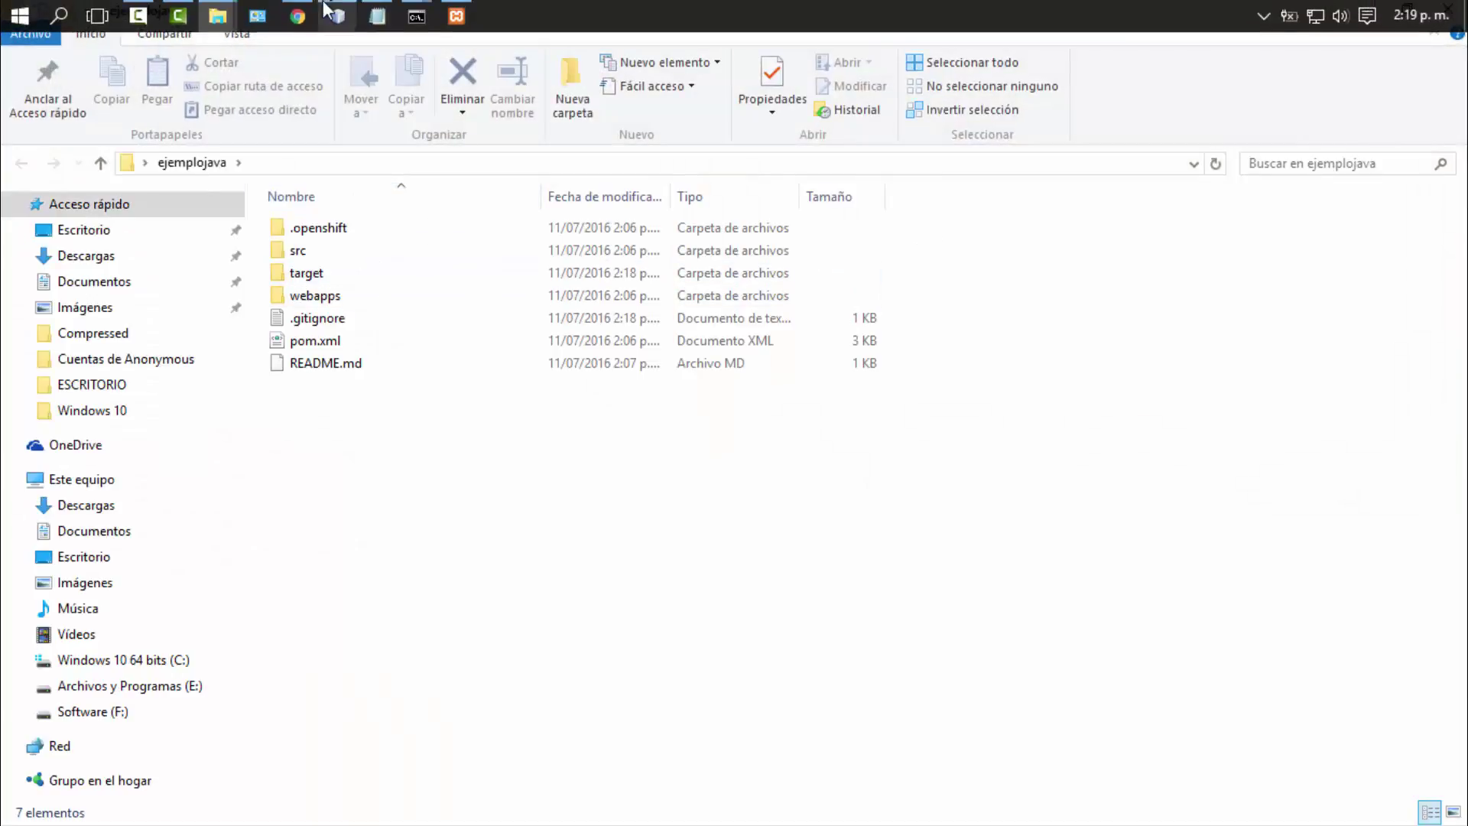
left_click(338, 16)
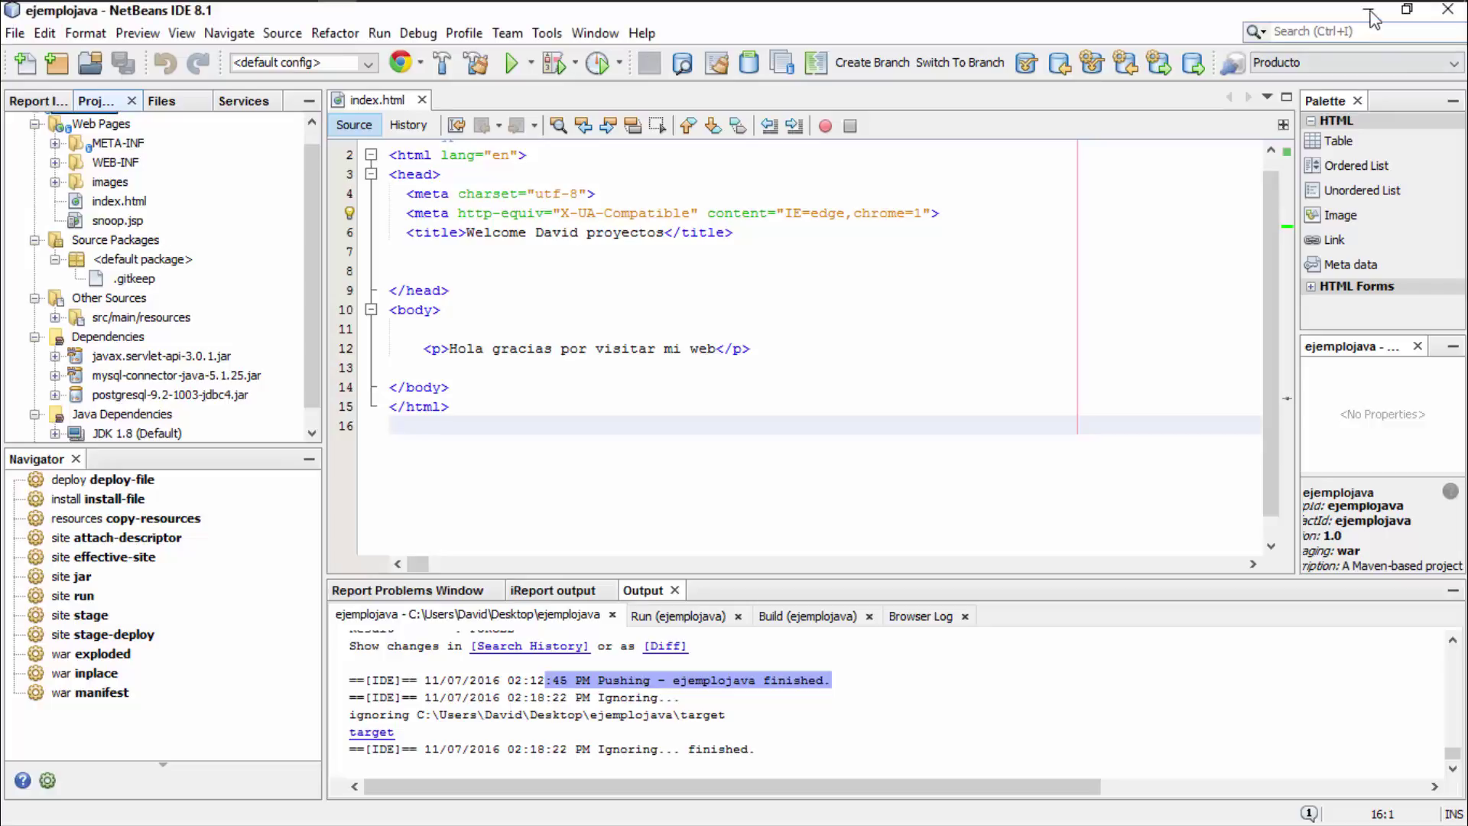
left_click(1368, 9)
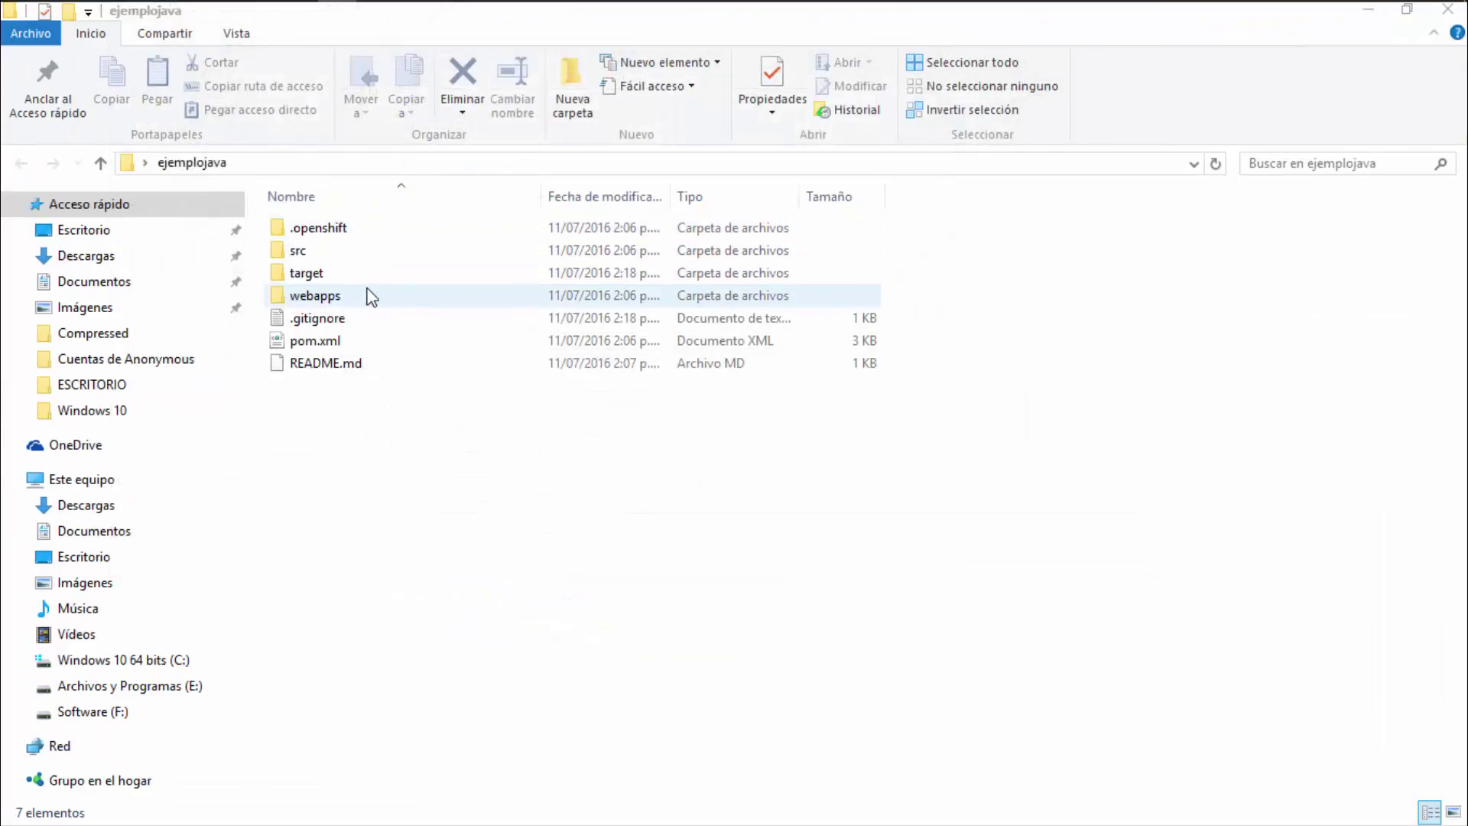
double_click(315, 296)
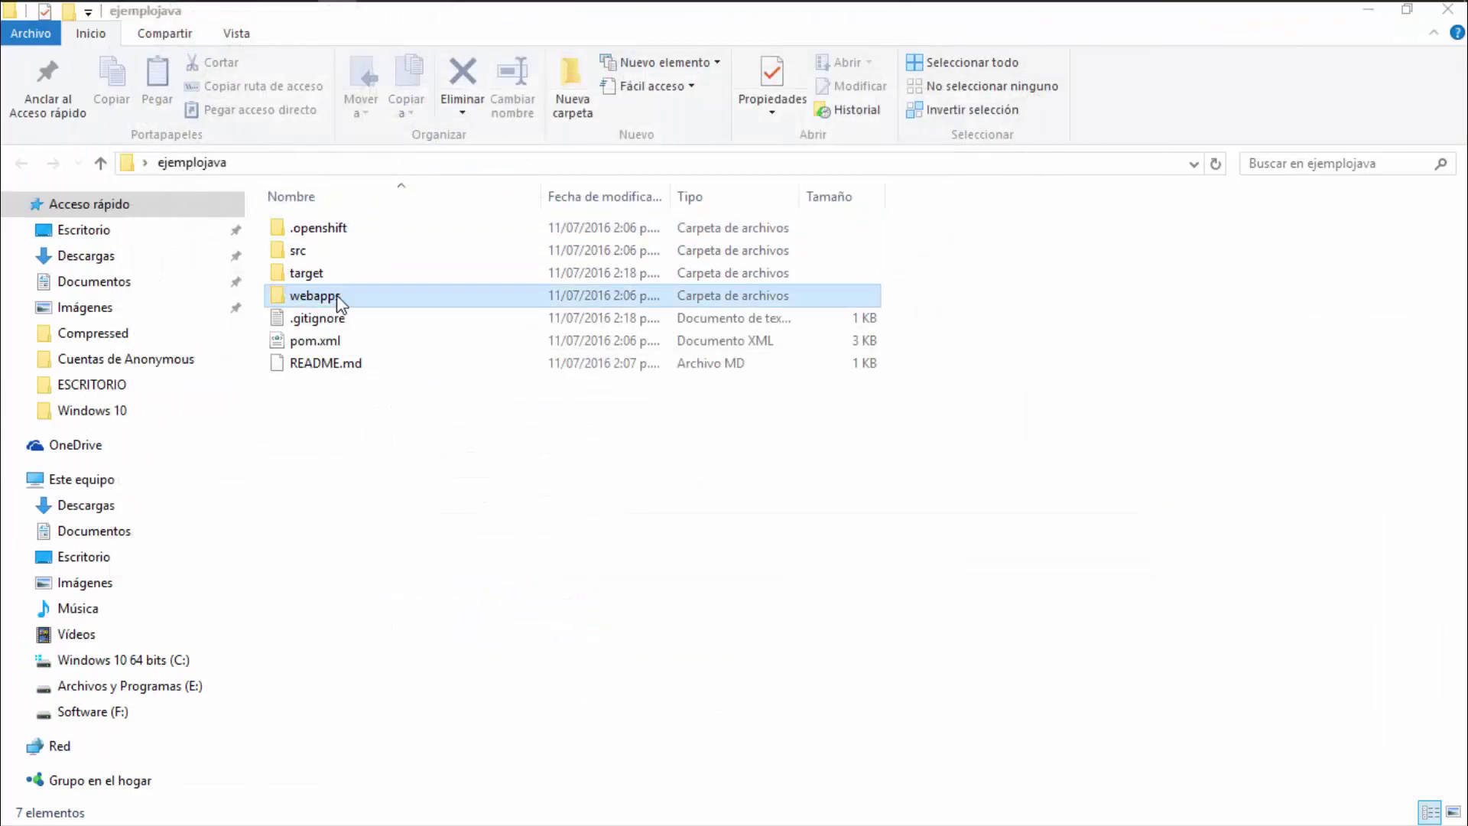
left_click(17, 165)
Drill into src > main > java, which holds only .gitkeep, then switch back to NetBeans.
left_click(315, 257)
double_click(316, 256)
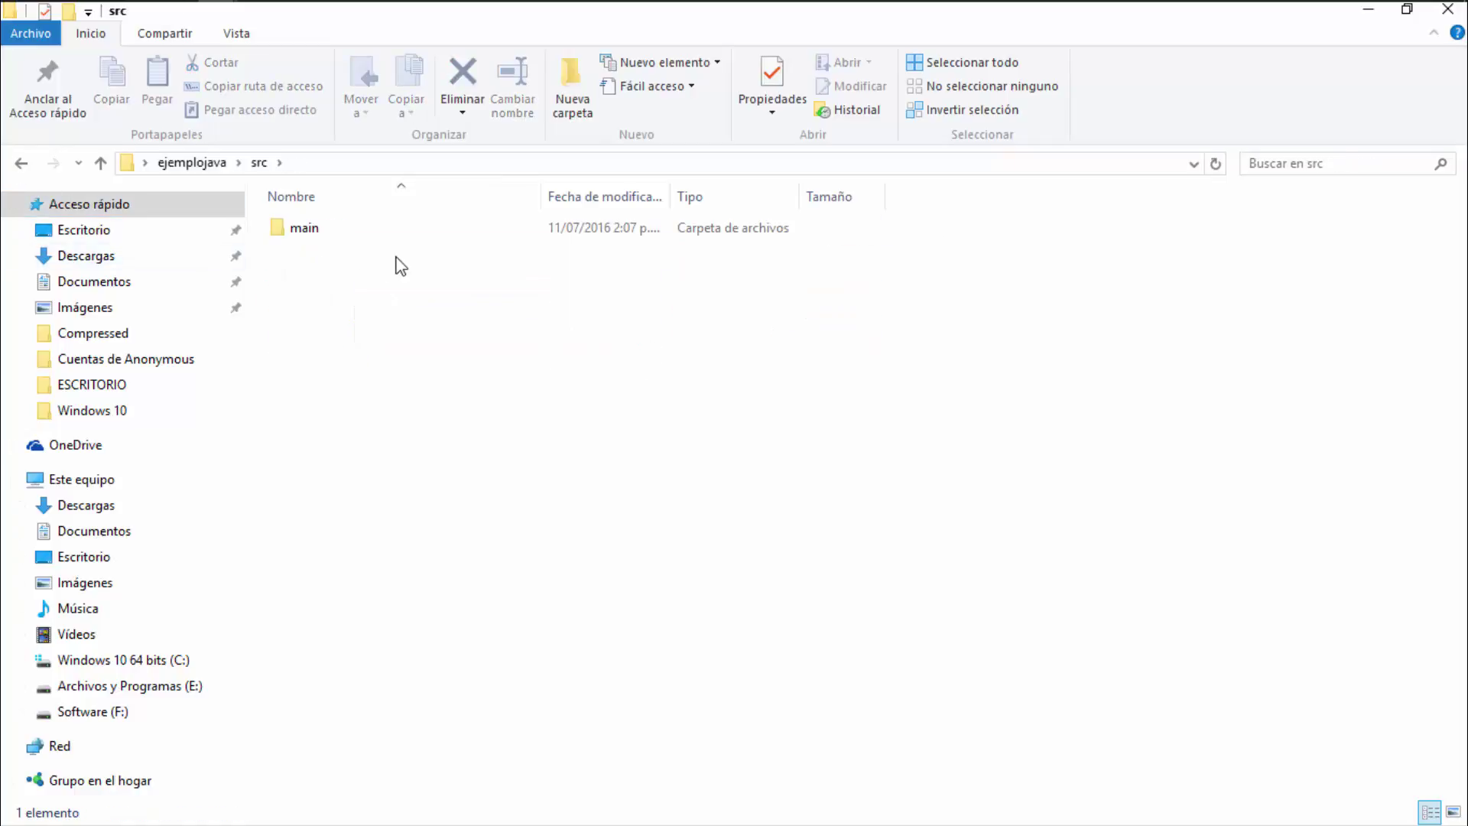
left_click(327, 233)
double_click(328, 233)
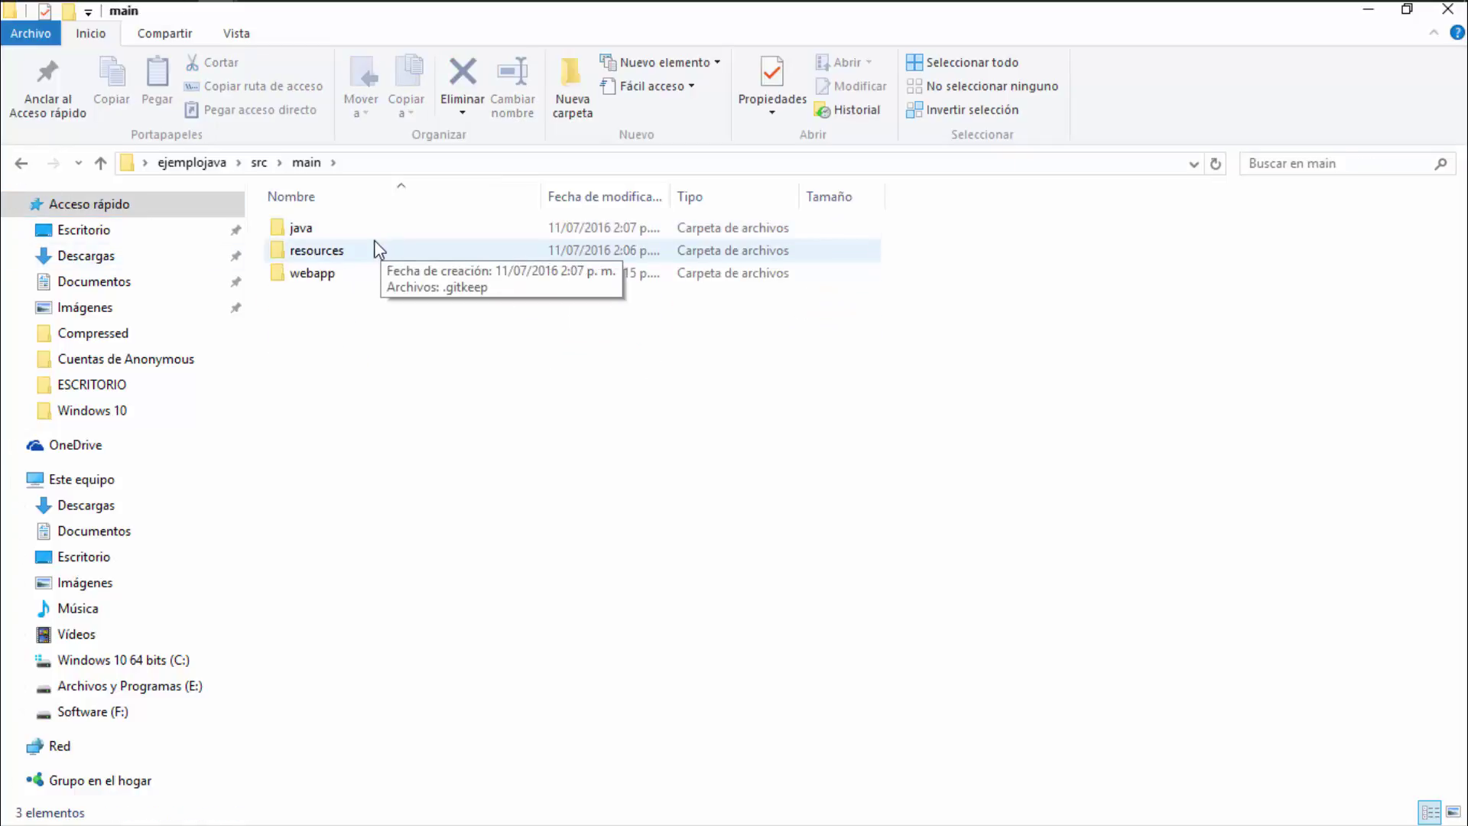
left_click(334, 229)
double_click(334, 229)
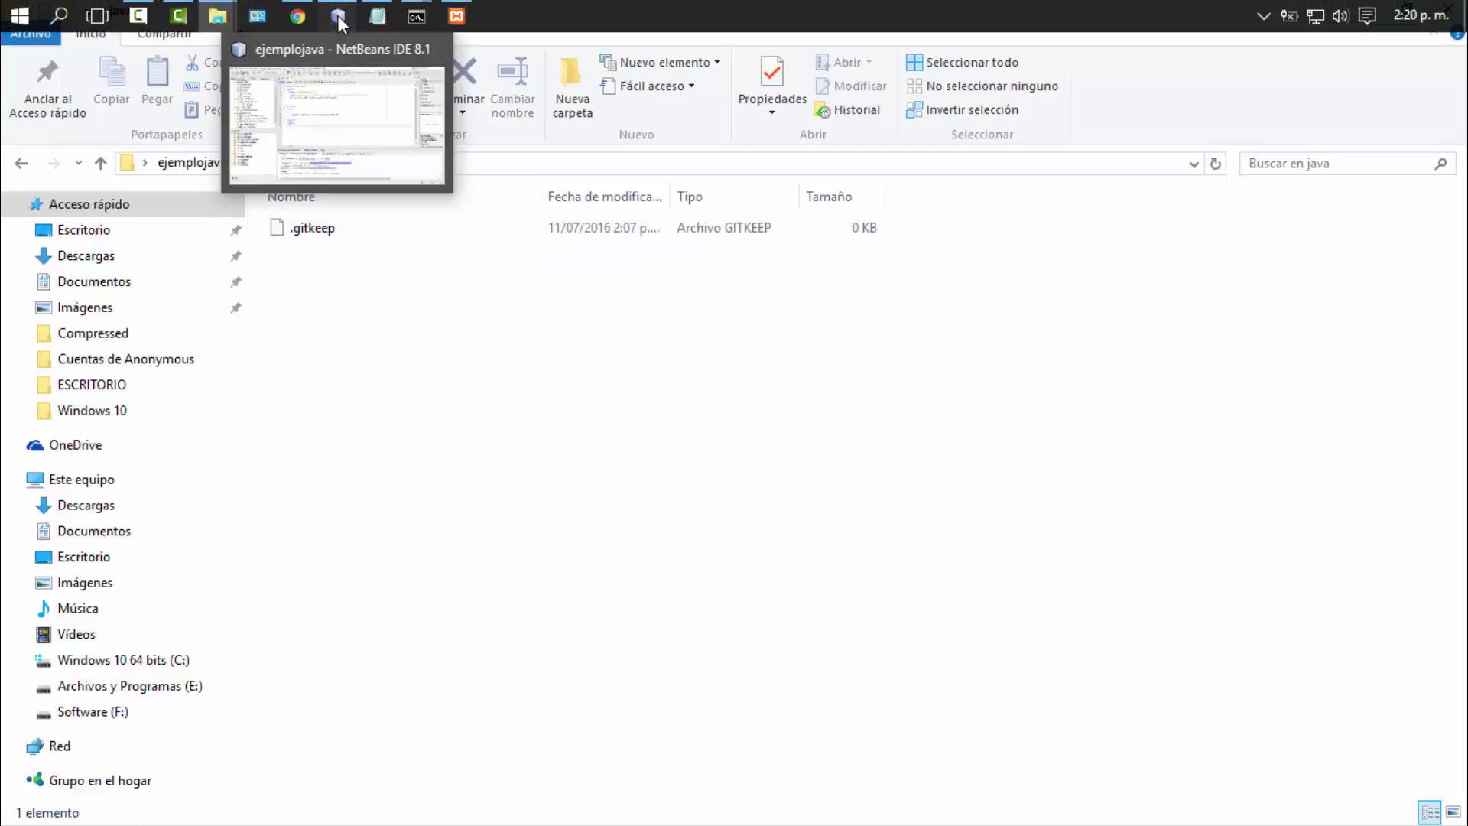
left_click(338, 14)
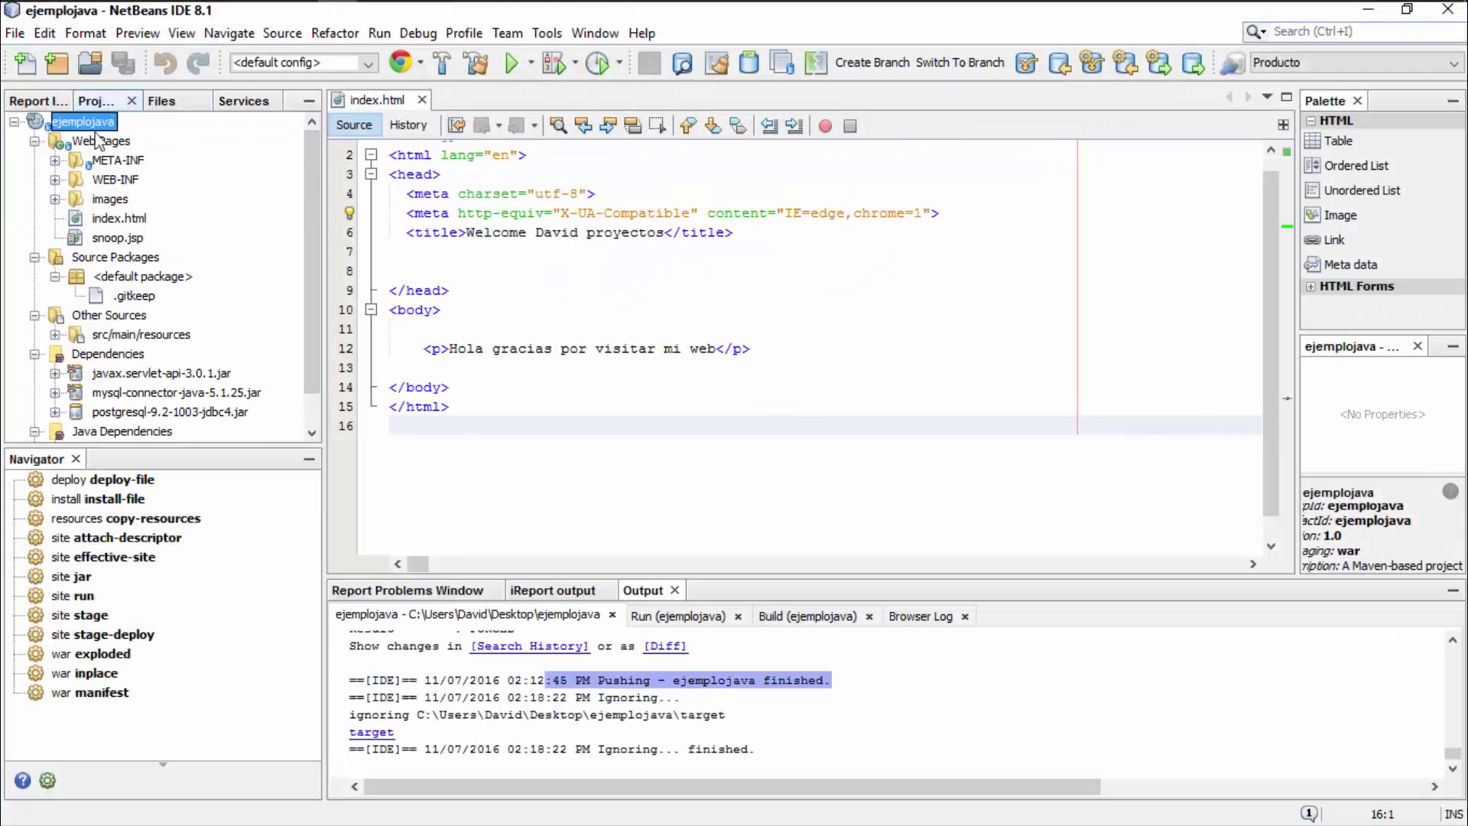
Run Clean and Build on ejemplojava and scroll the Maven output to the BUILD SUCCESS result.
left_click(482, 63)
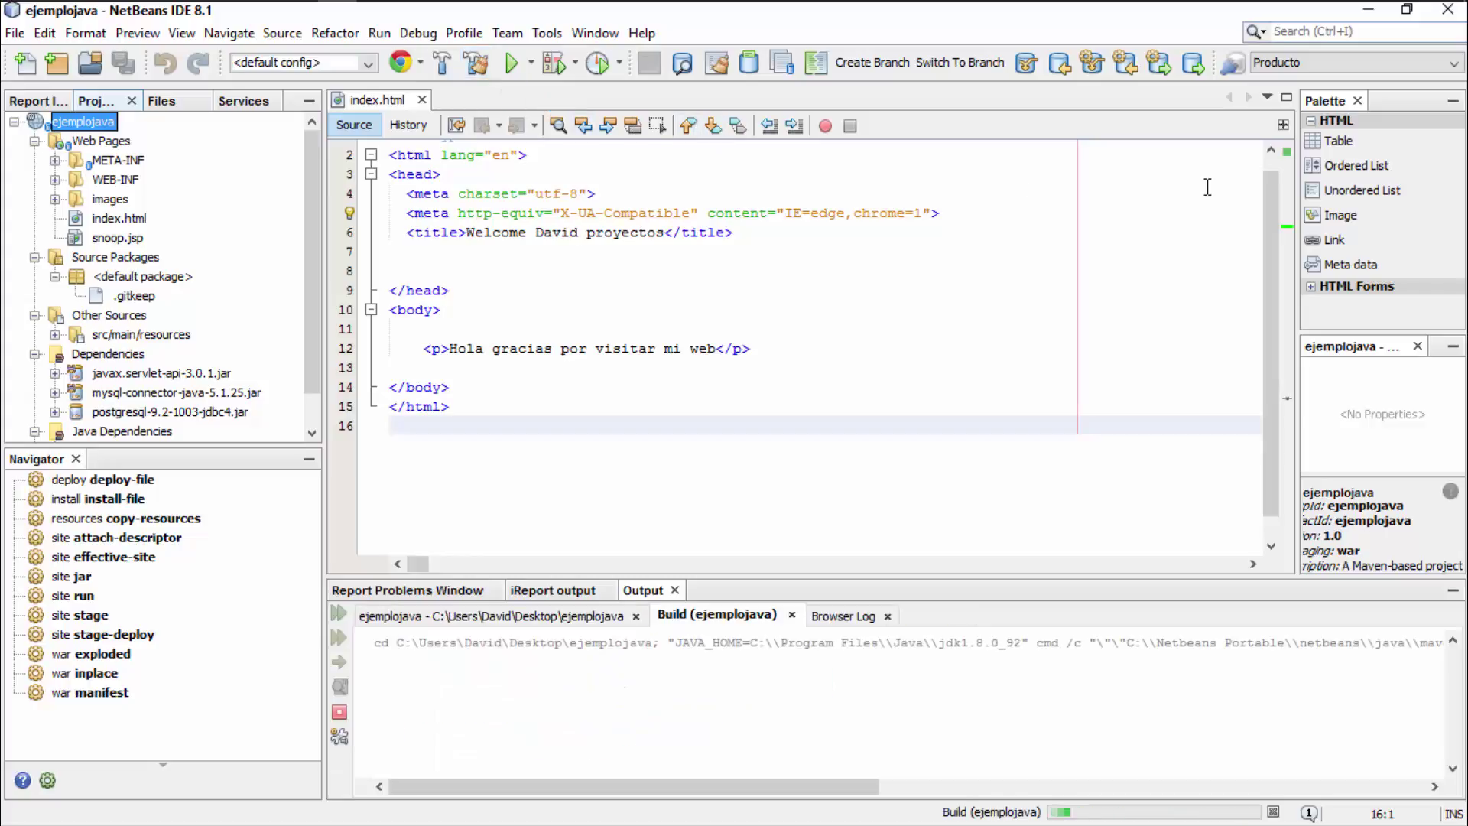
left_click_drag(871, 786, 1098, 774)
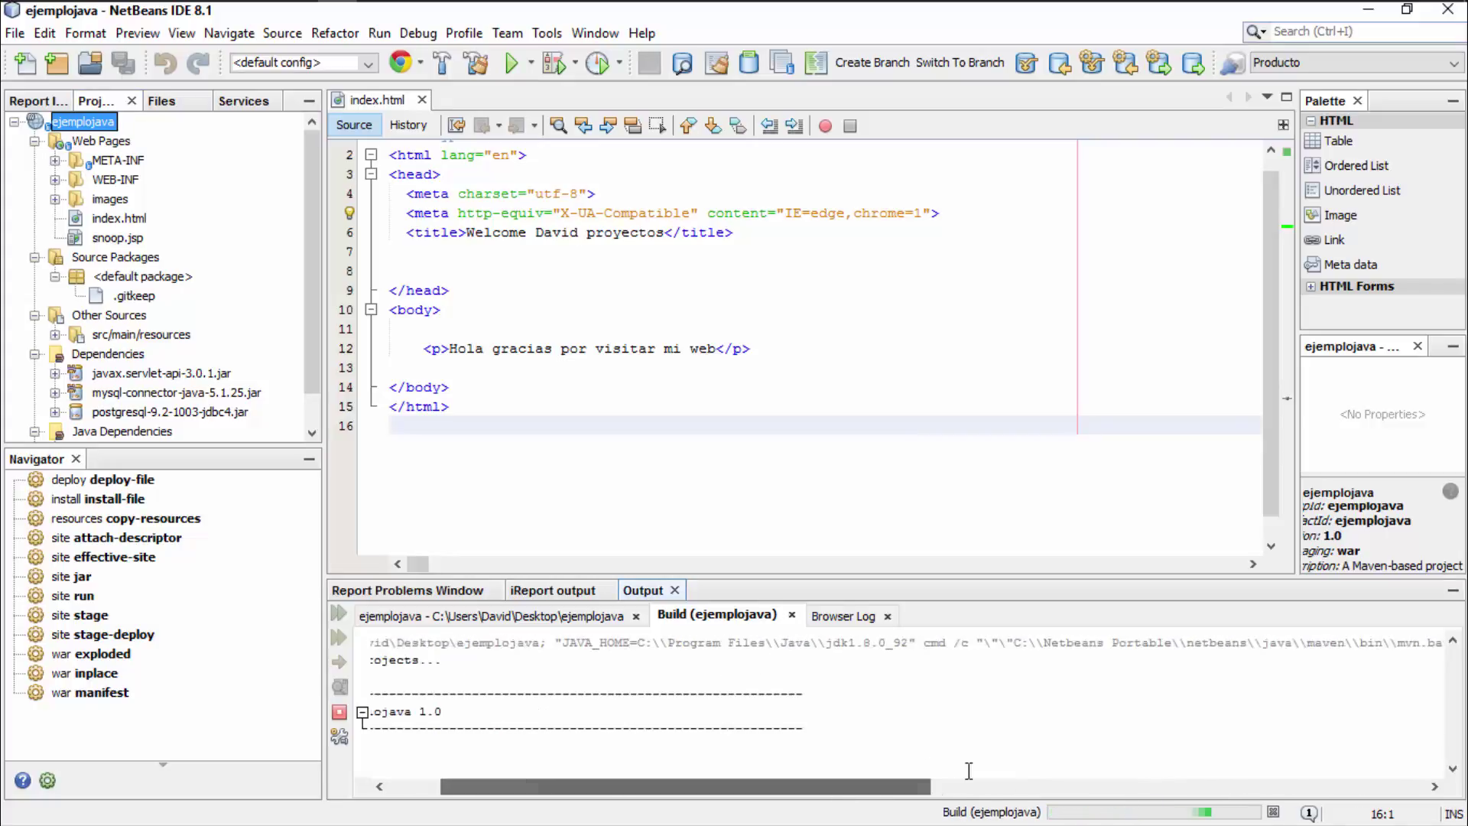
left_click_drag(1192, 784, 713, 791)
left_click_drag(1453, 715, 1453, 727)
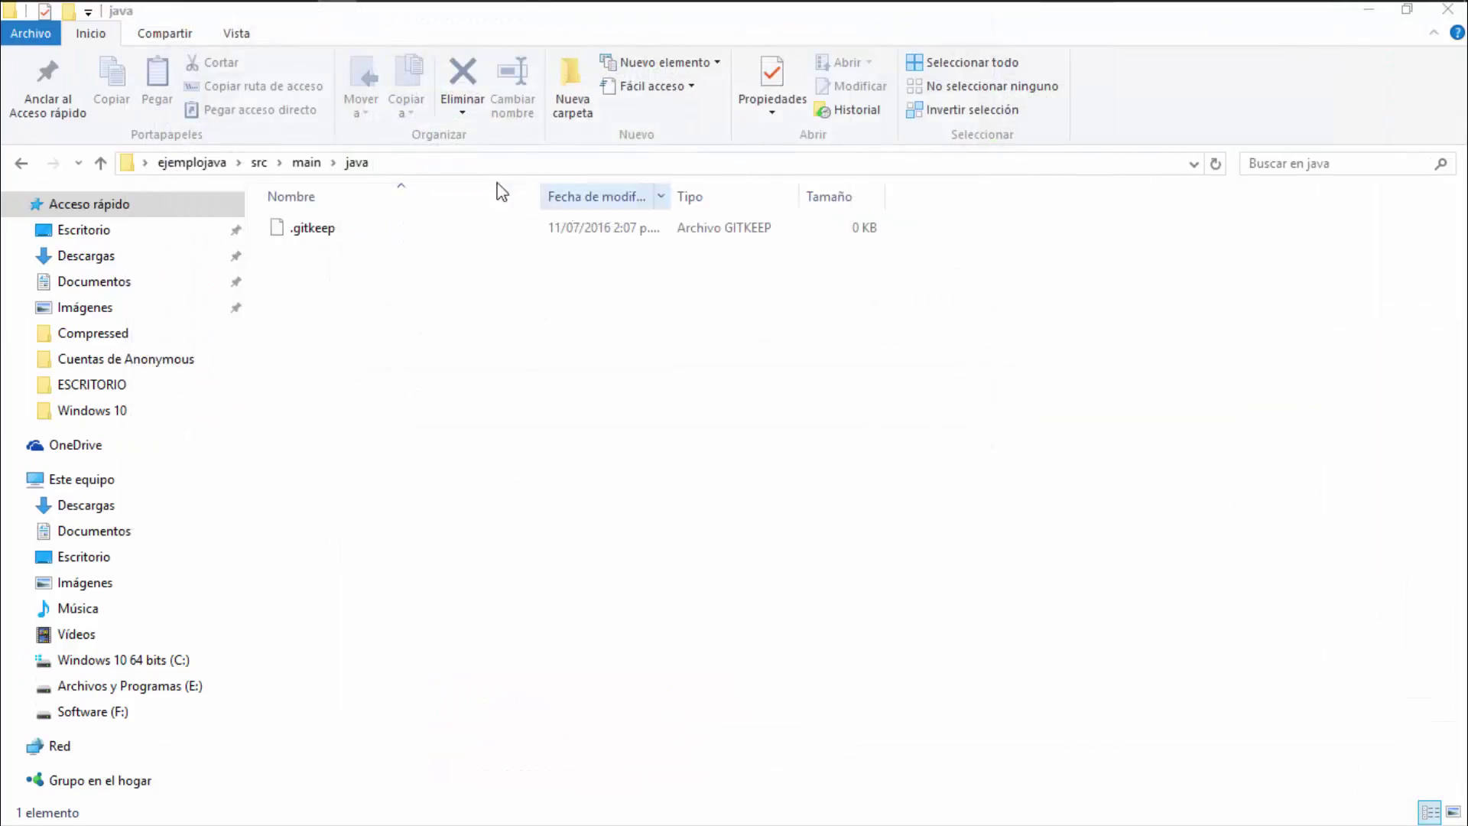
Browse .openshift's action_hooks and markers folders, then open target with the built ejemplojava-1.0.war.
left_click(200, 165)
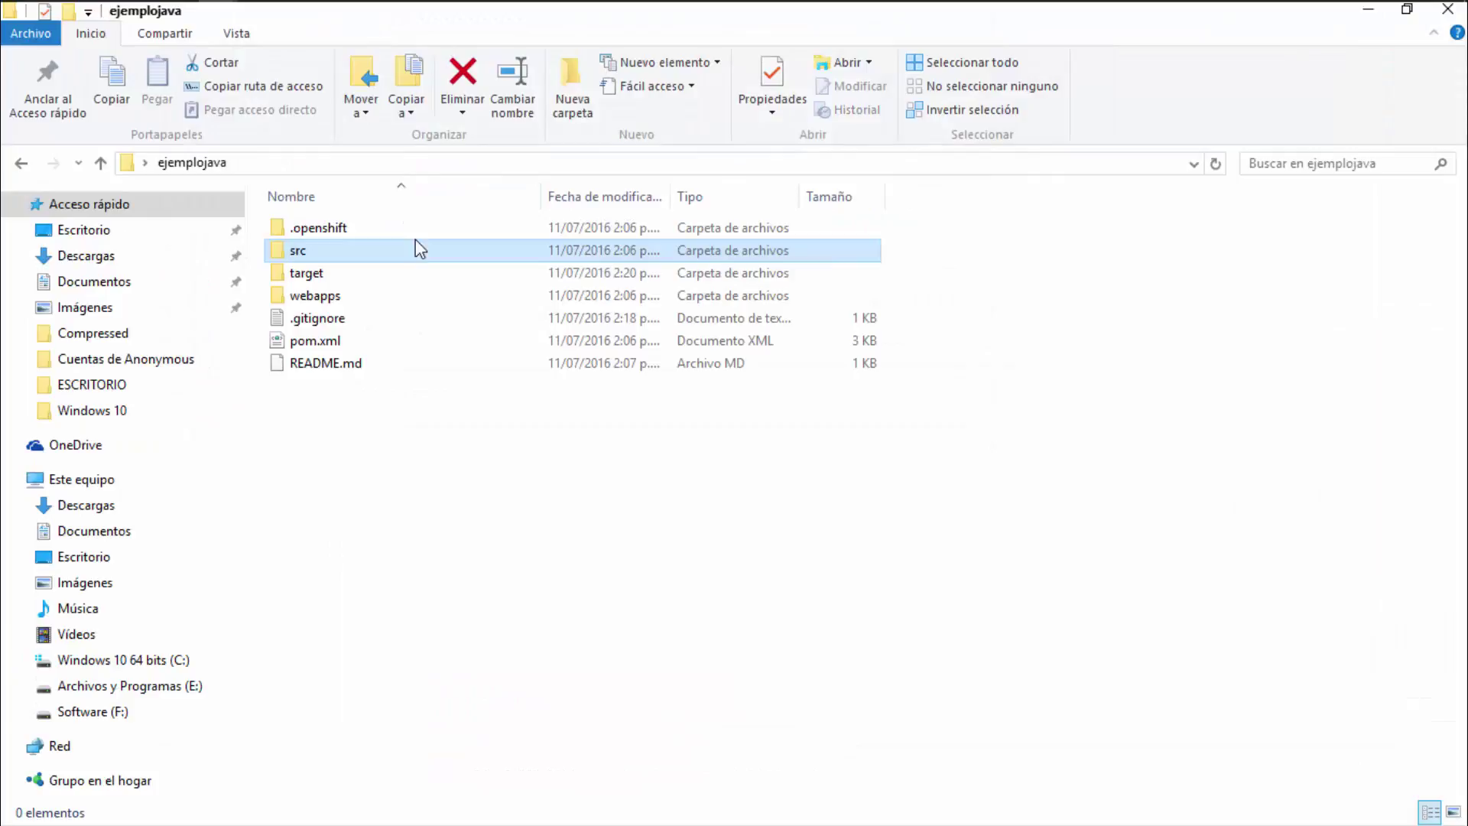
double_click(351, 228)
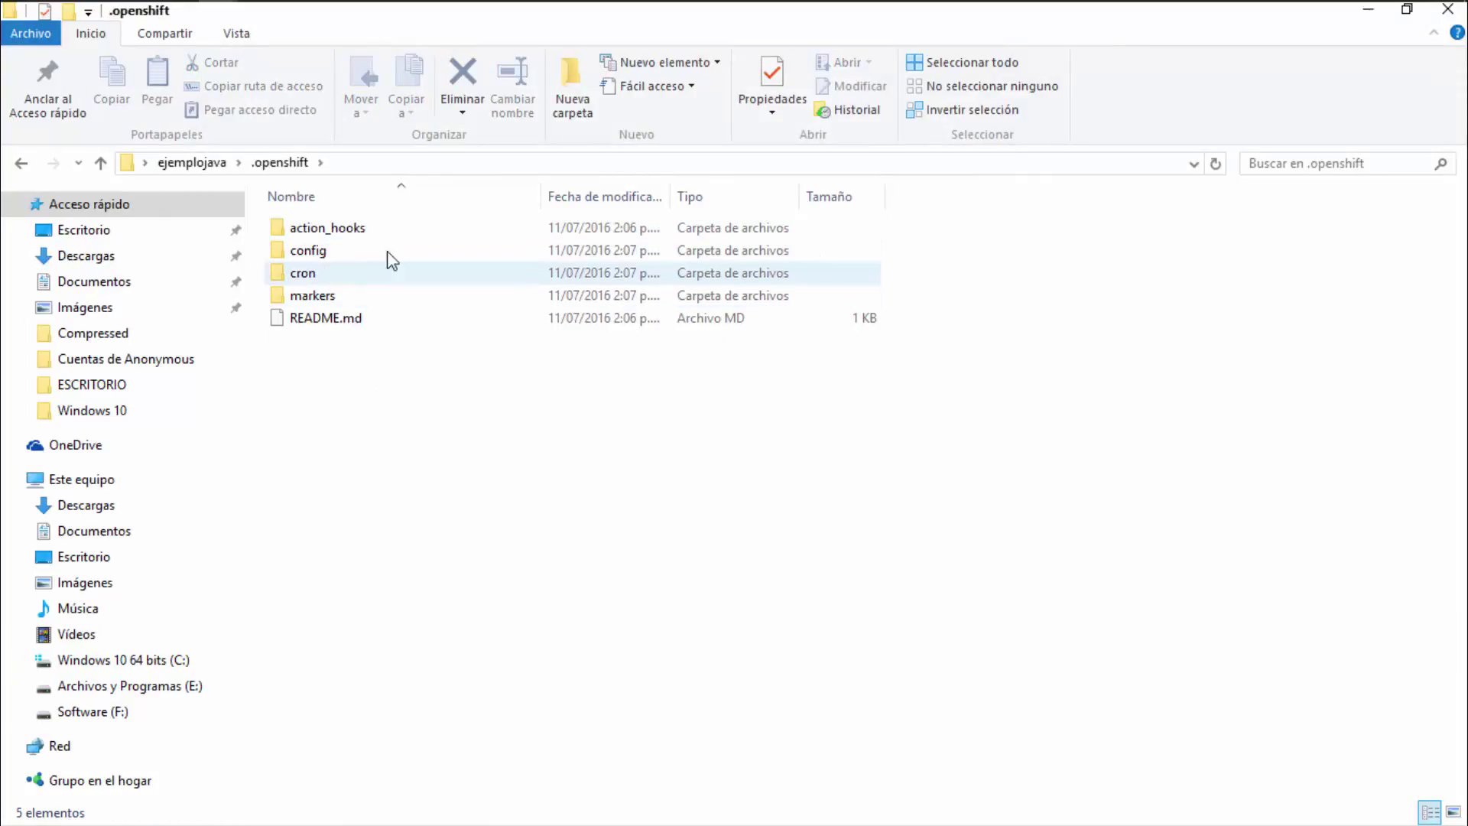
mouse_move(345, 270)
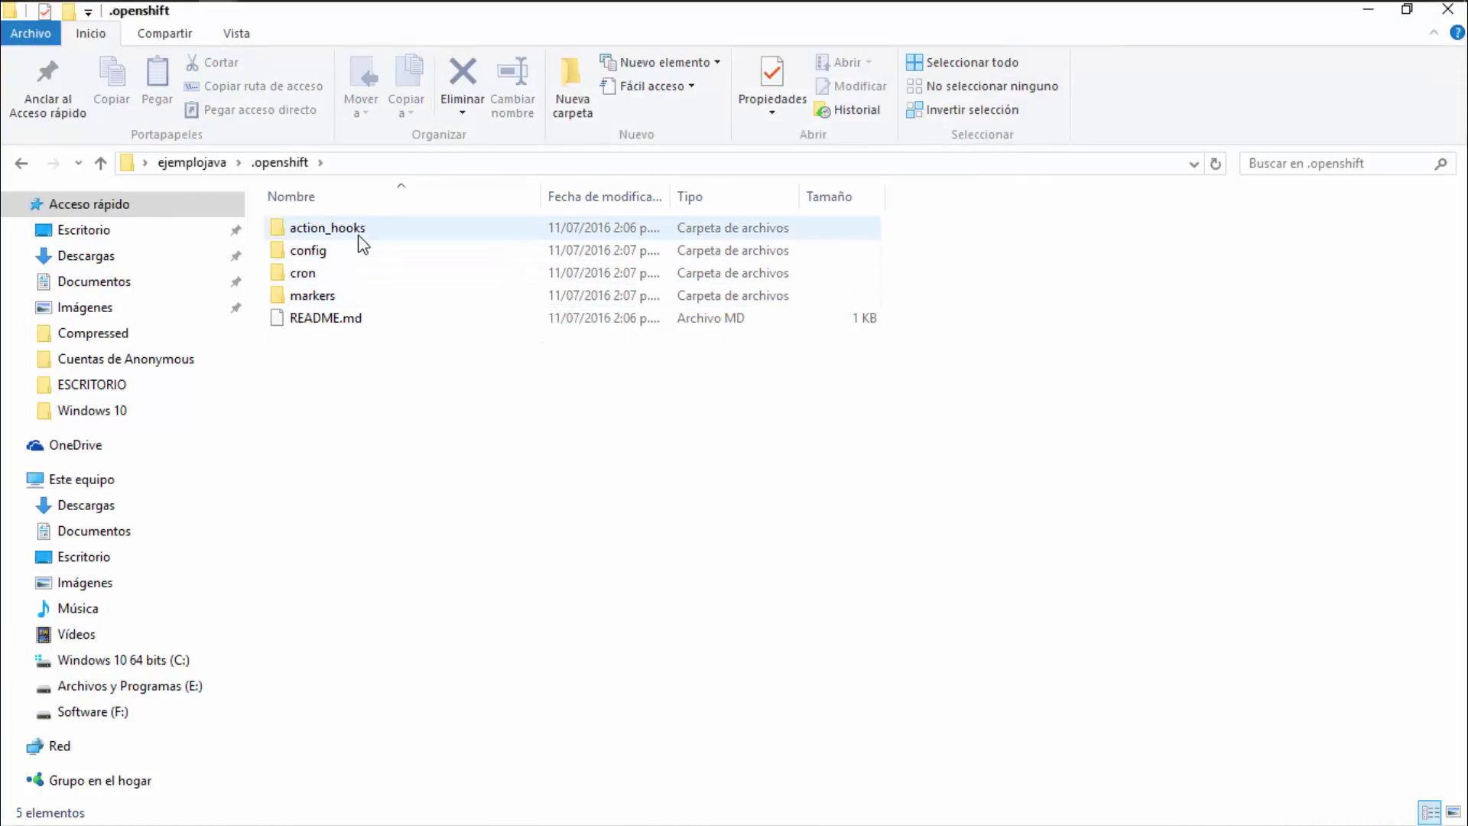
double_click(359, 233)
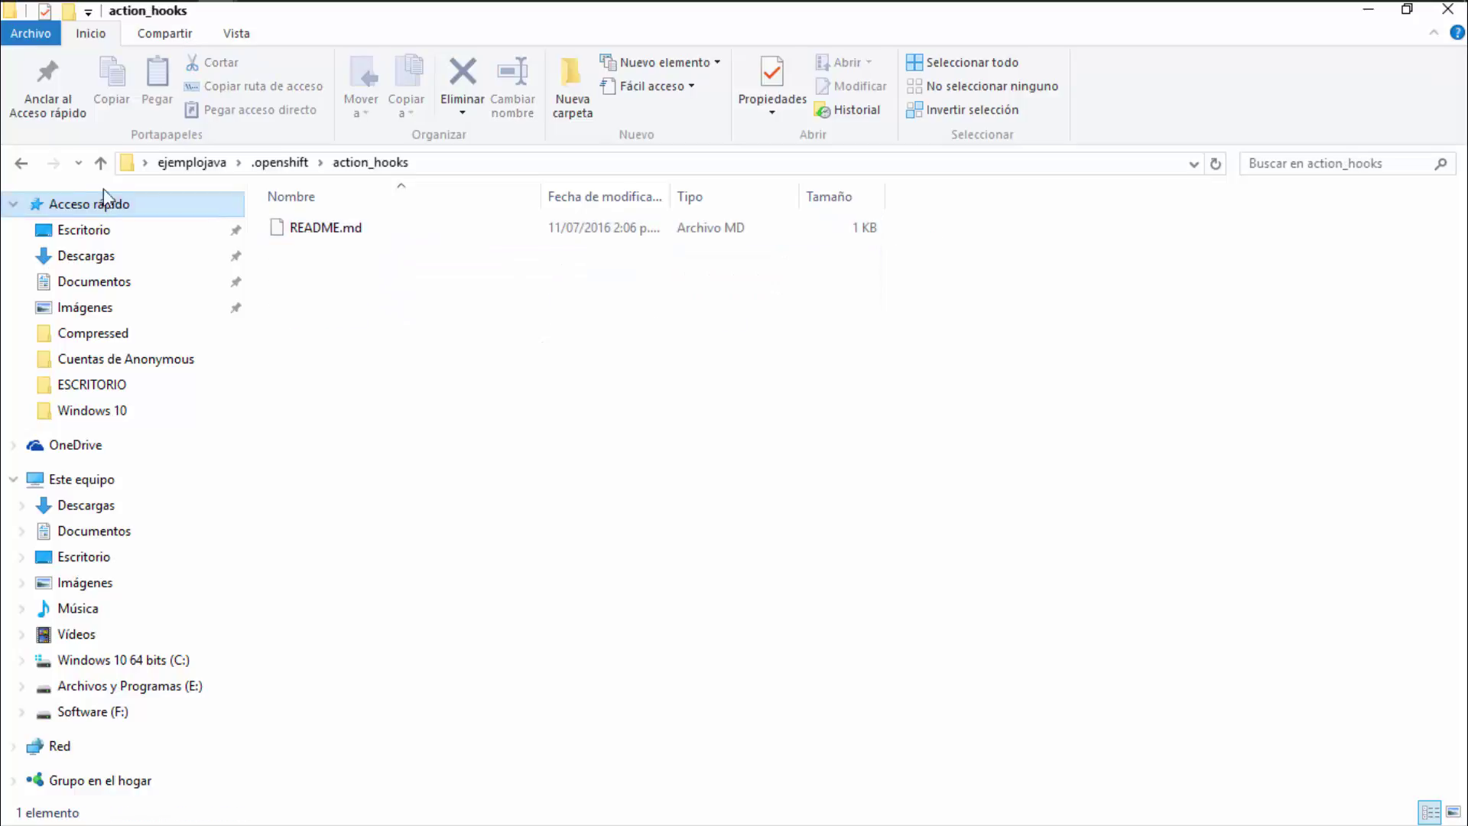
left_click(21, 164)
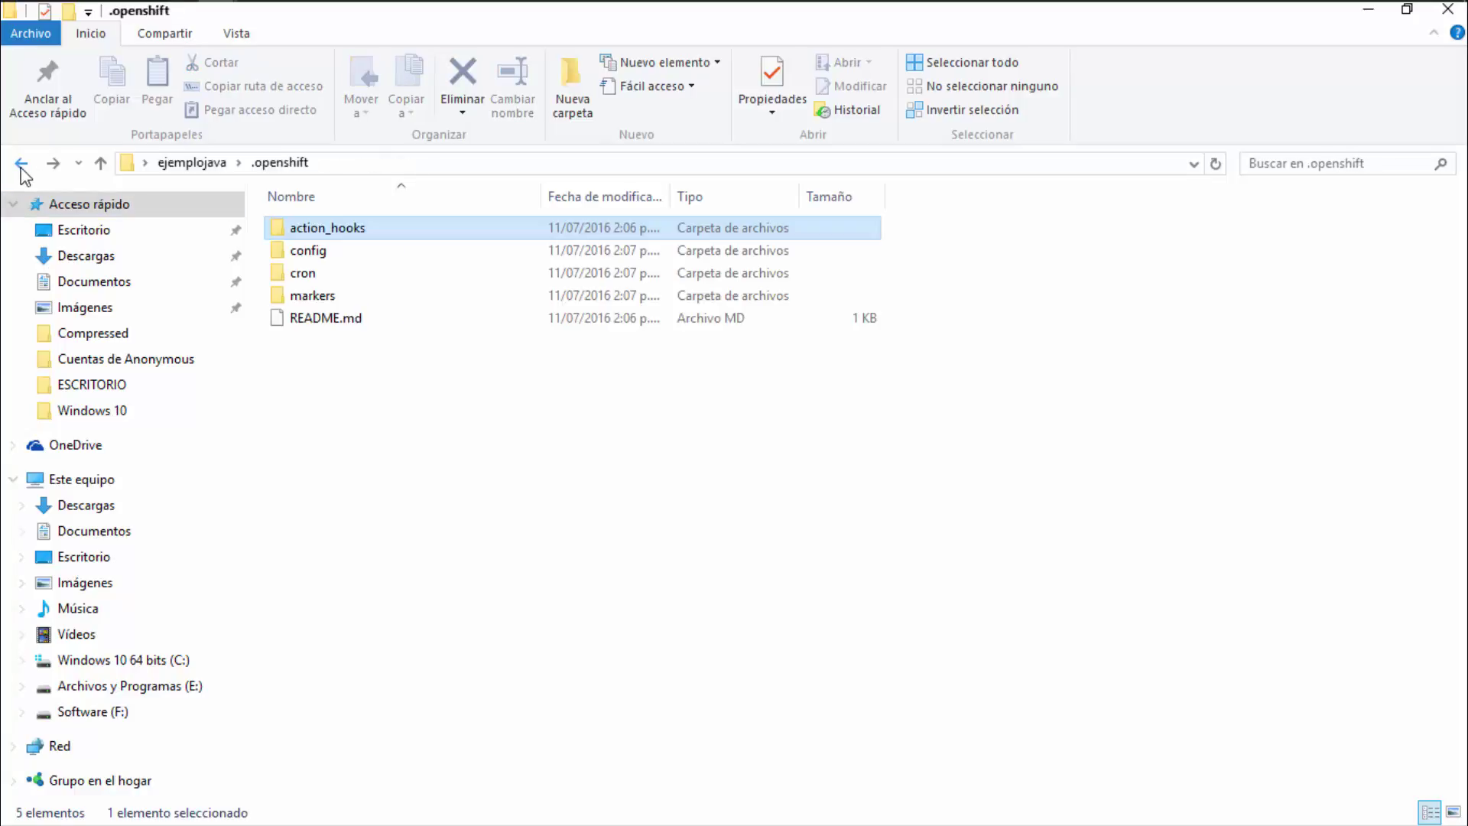
double_click(302, 295)
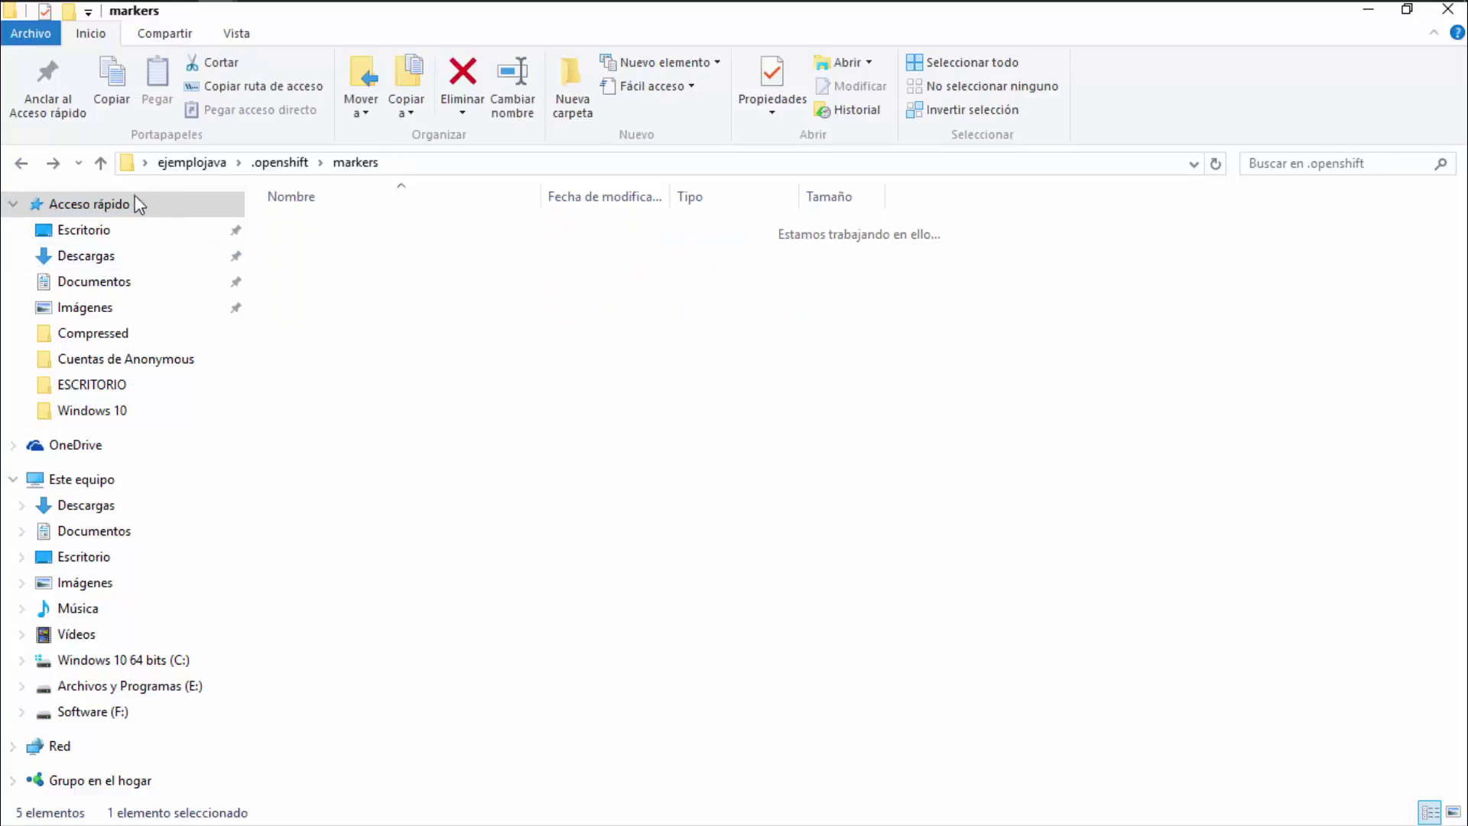
left_click(29, 166)
left_click(29, 166)
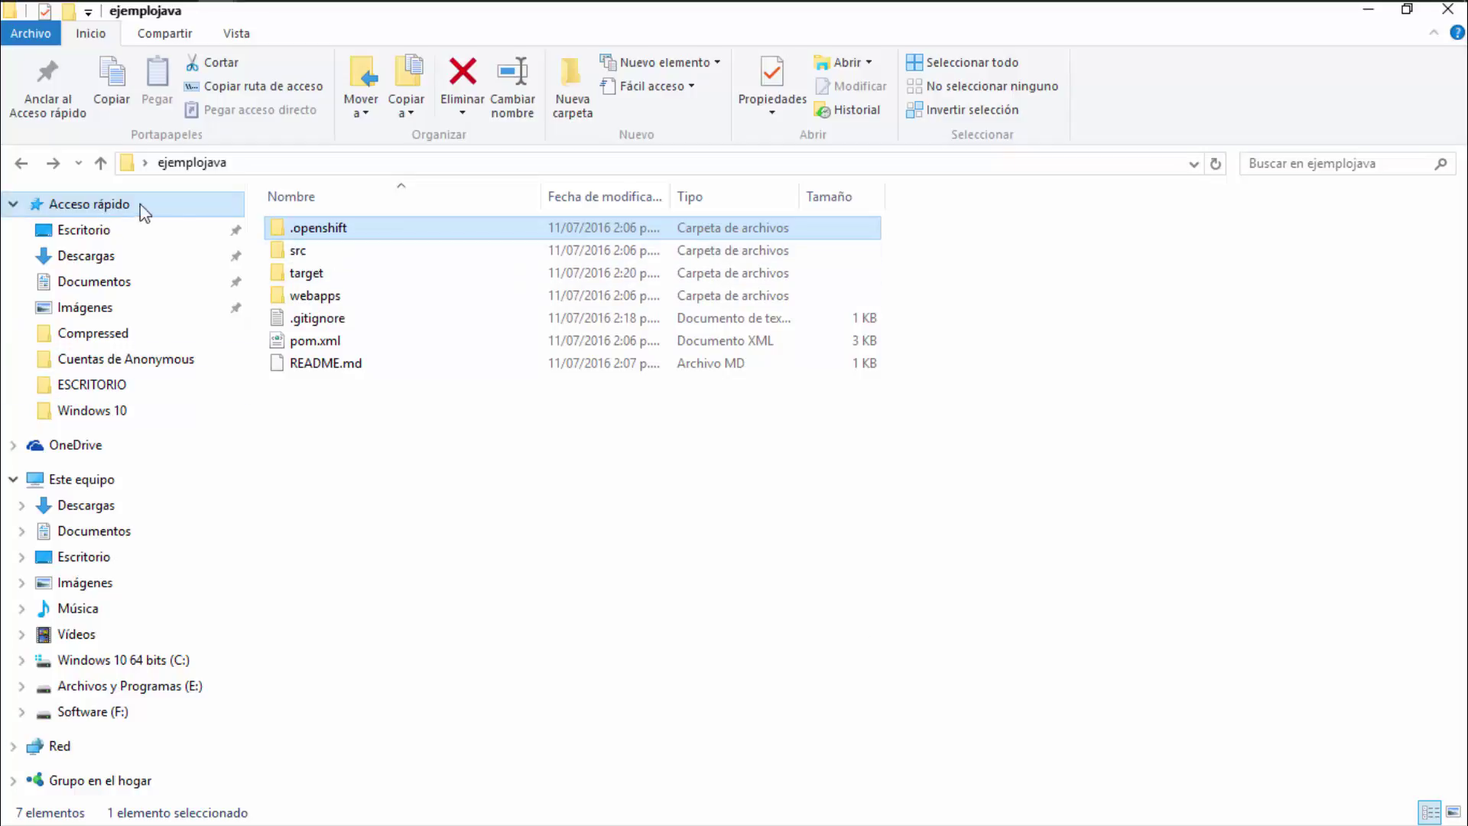
double_click(325, 275)
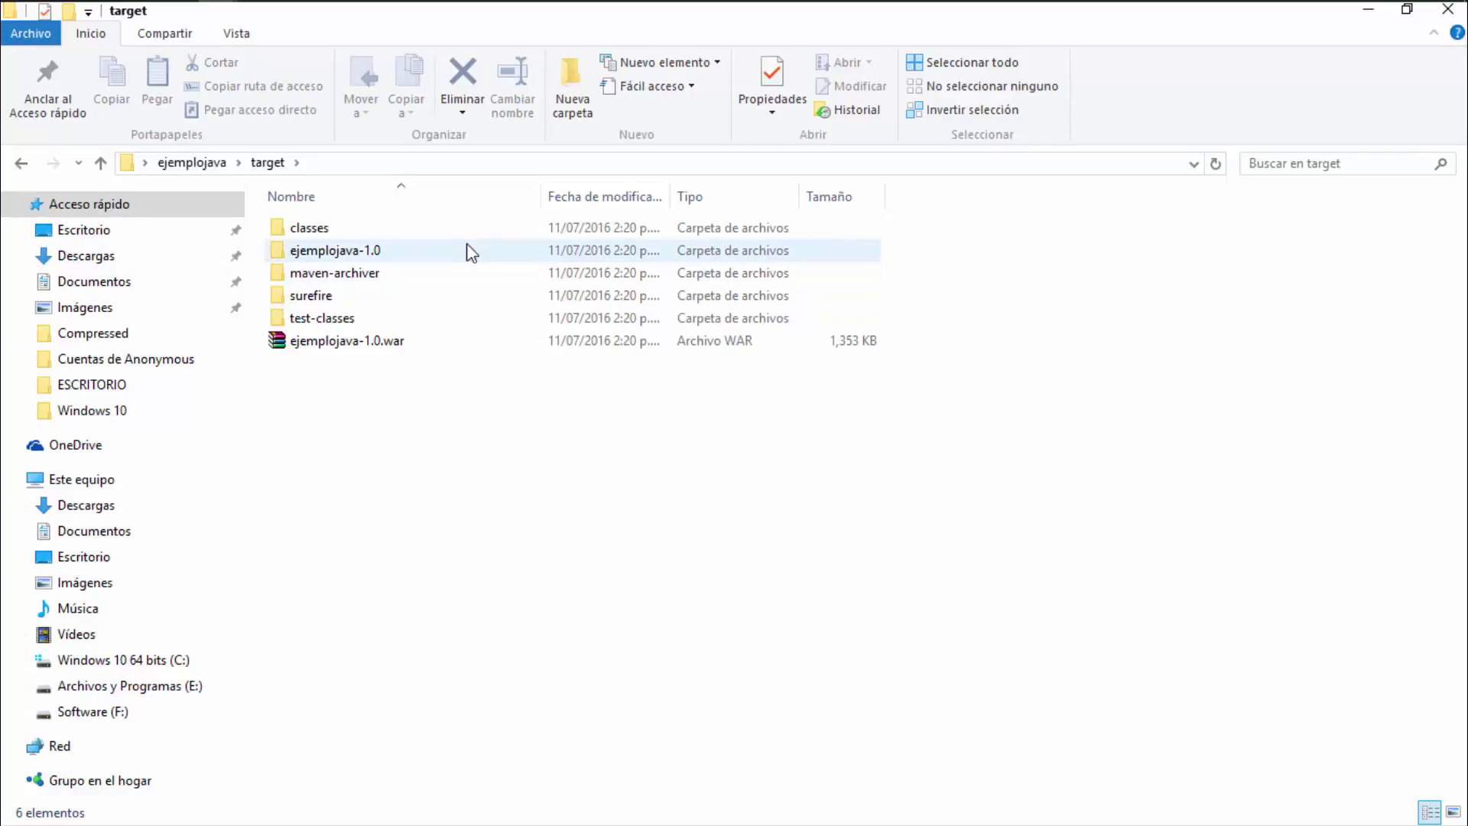
Open ejemplojava-1.0.war in WinRAR, check index.html, snoop.jsp and the images folder, then close it.
left_click(374, 350)
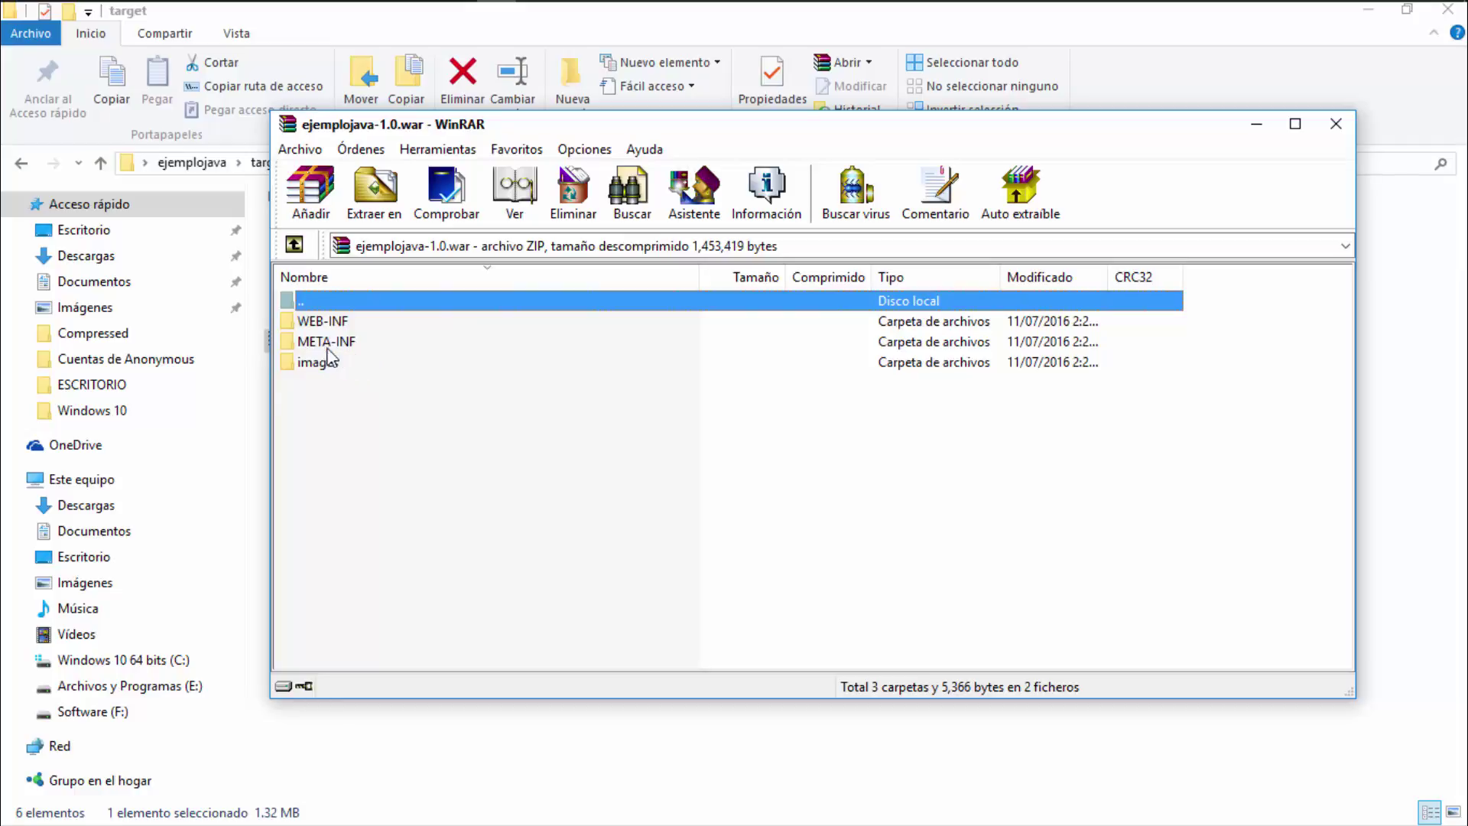
left_click(338, 405)
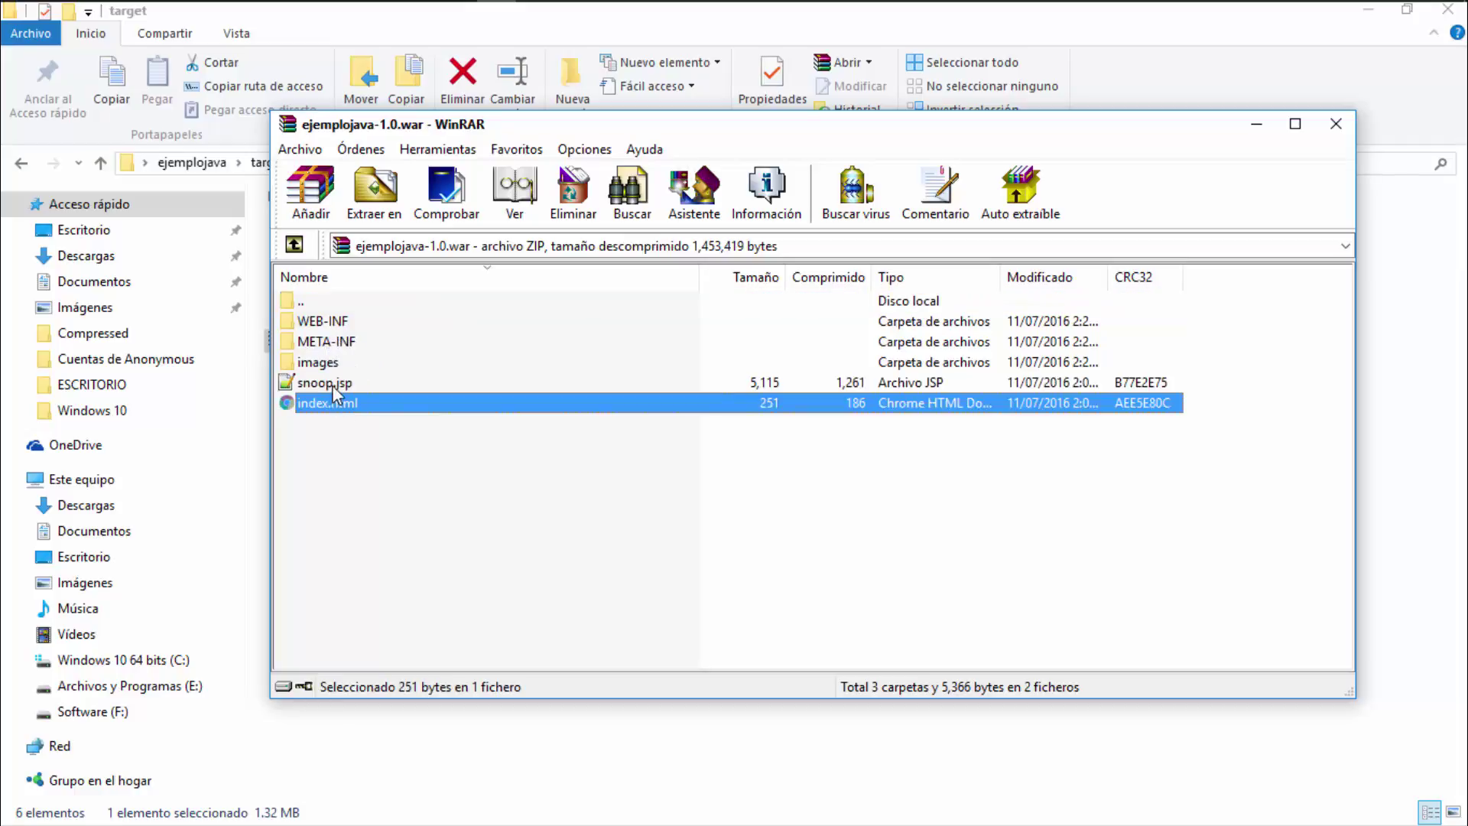
left_click(334, 384)
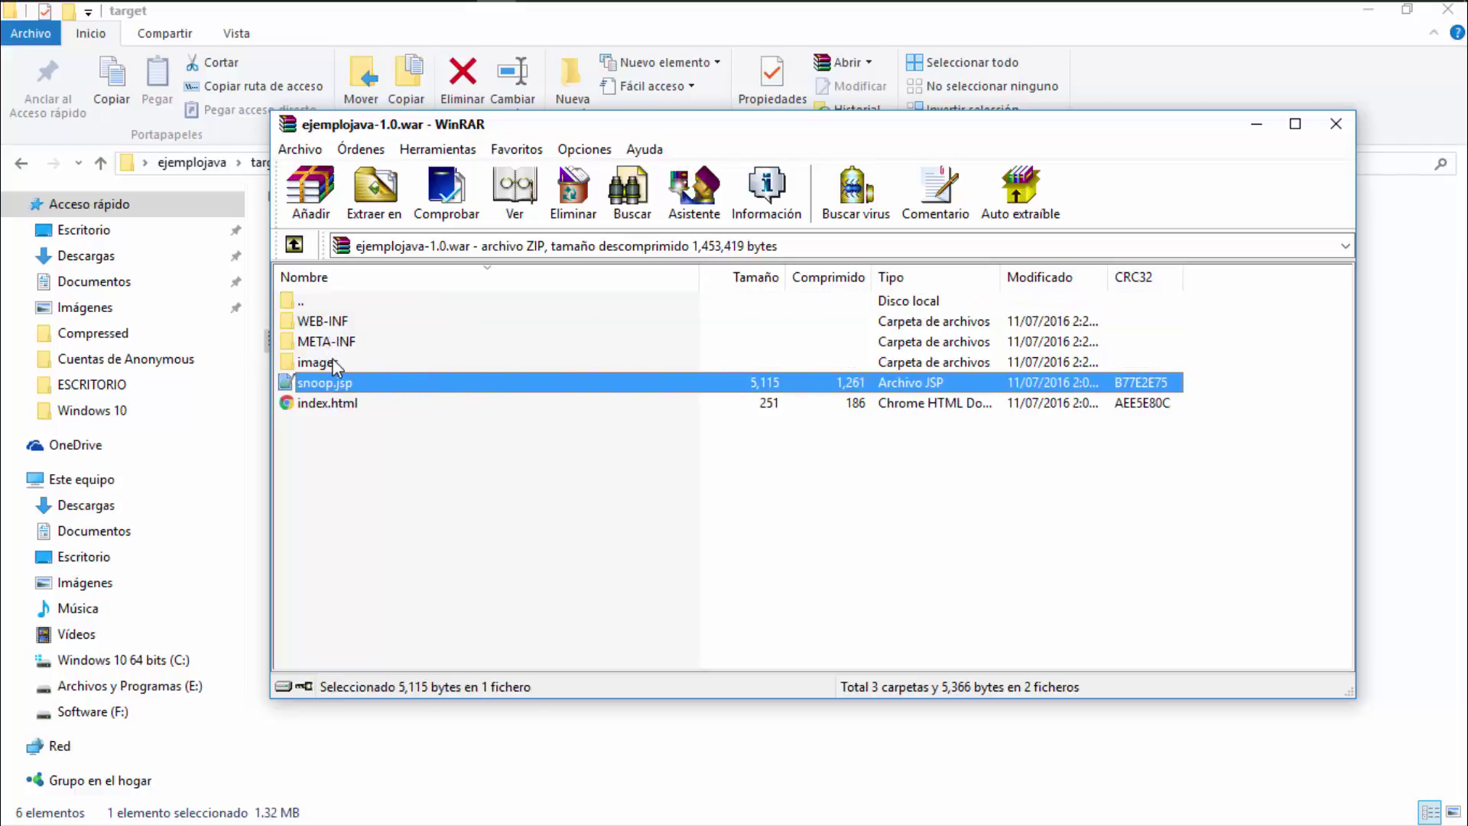
double_click(335, 364)
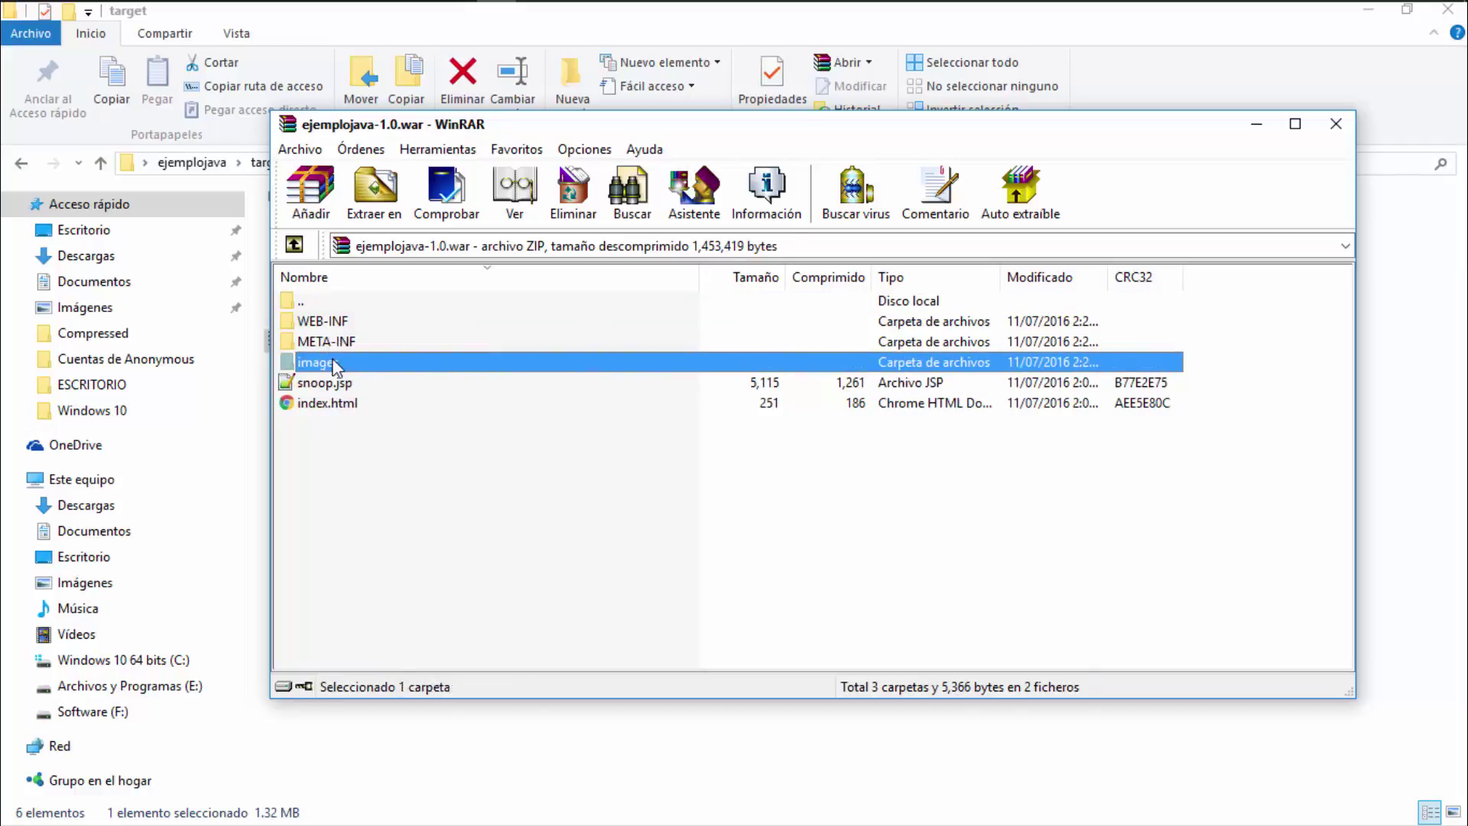
left_click(1334, 128)
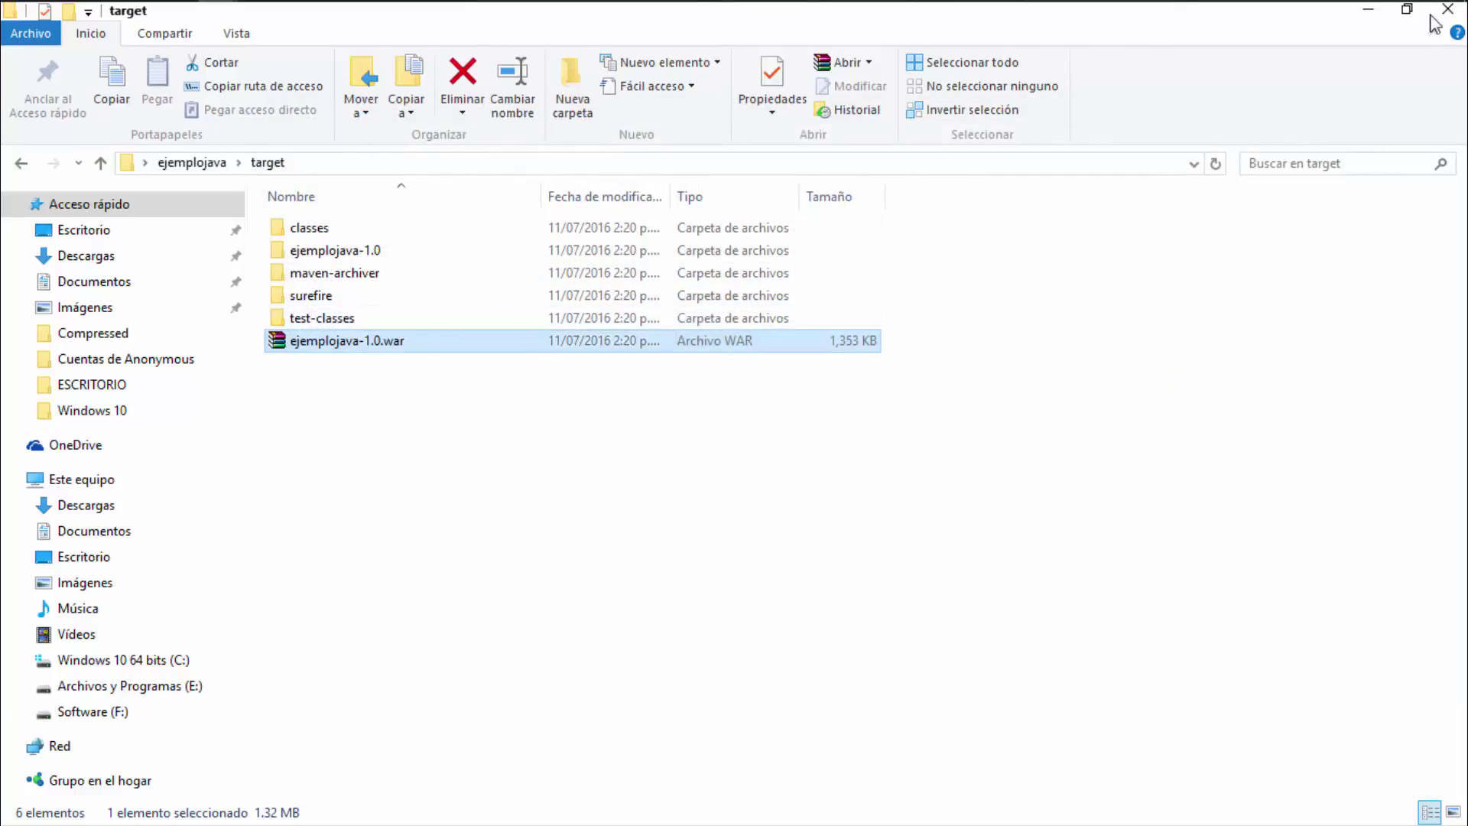
Minimize Explorer, check the OpenShift console still shows the app Started, and return to NetBeans.
left_click(1368, 11)
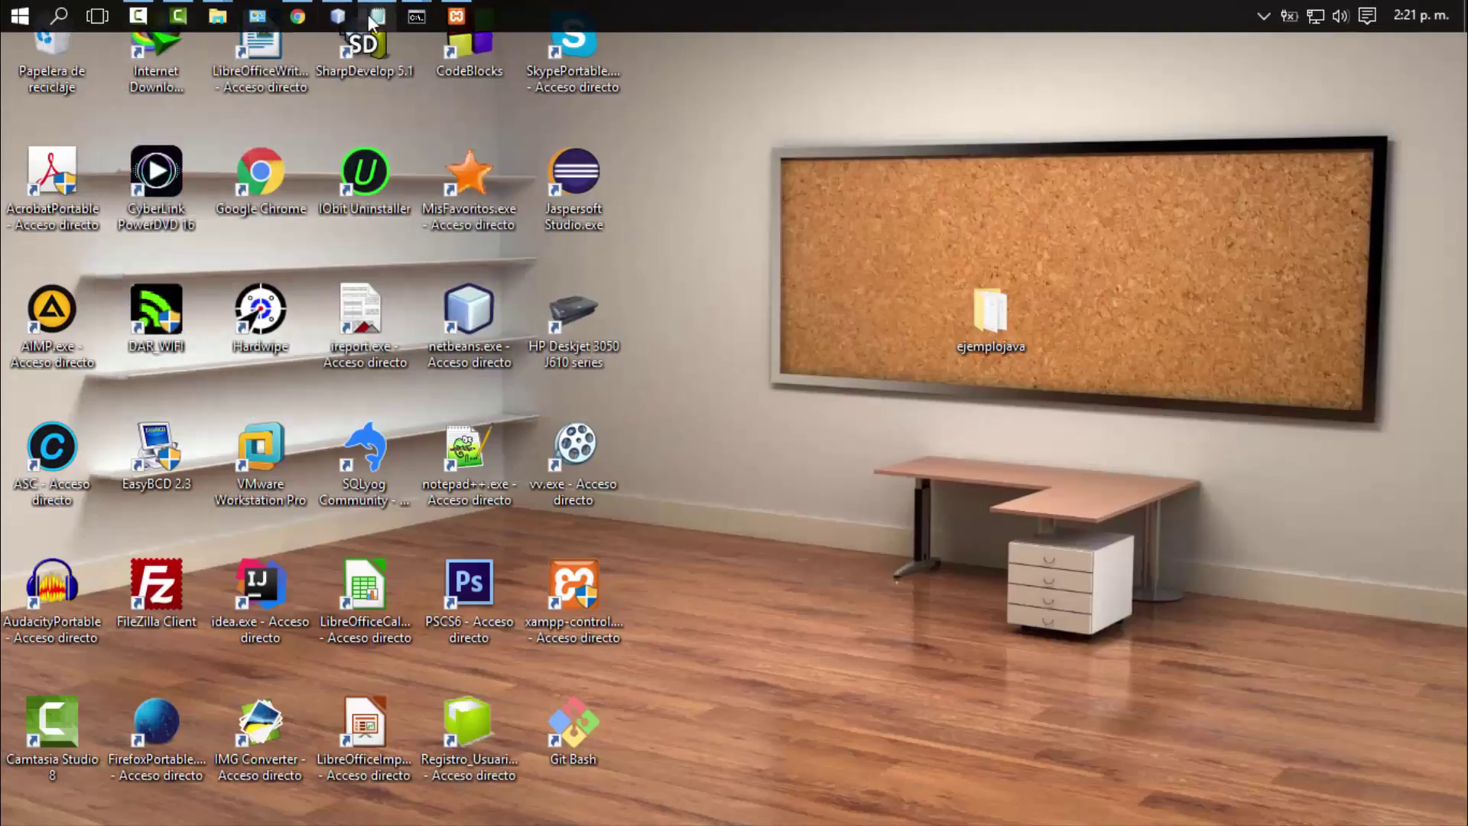
left_click(344, 12)
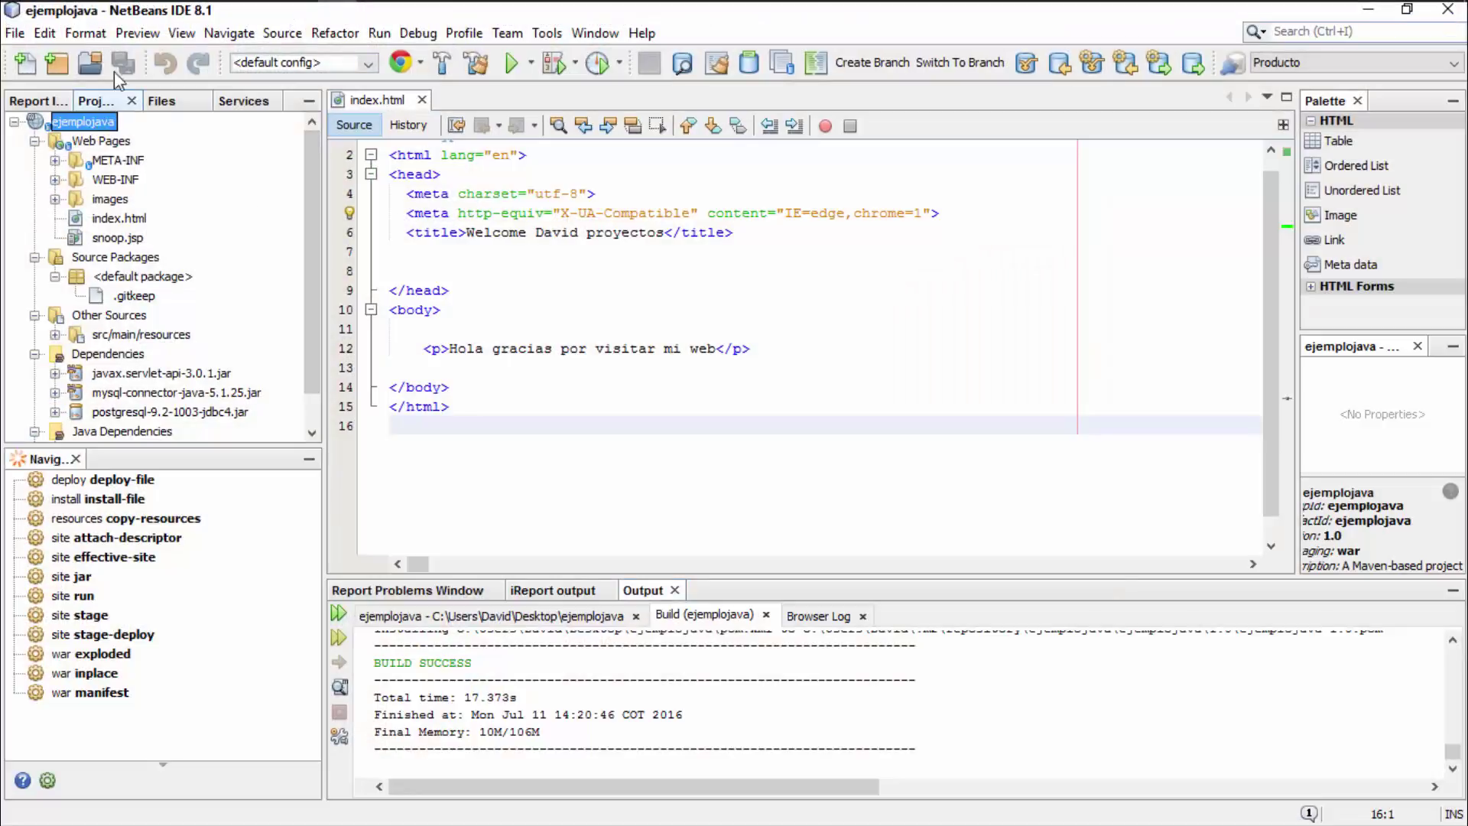
left_click(297, 16)
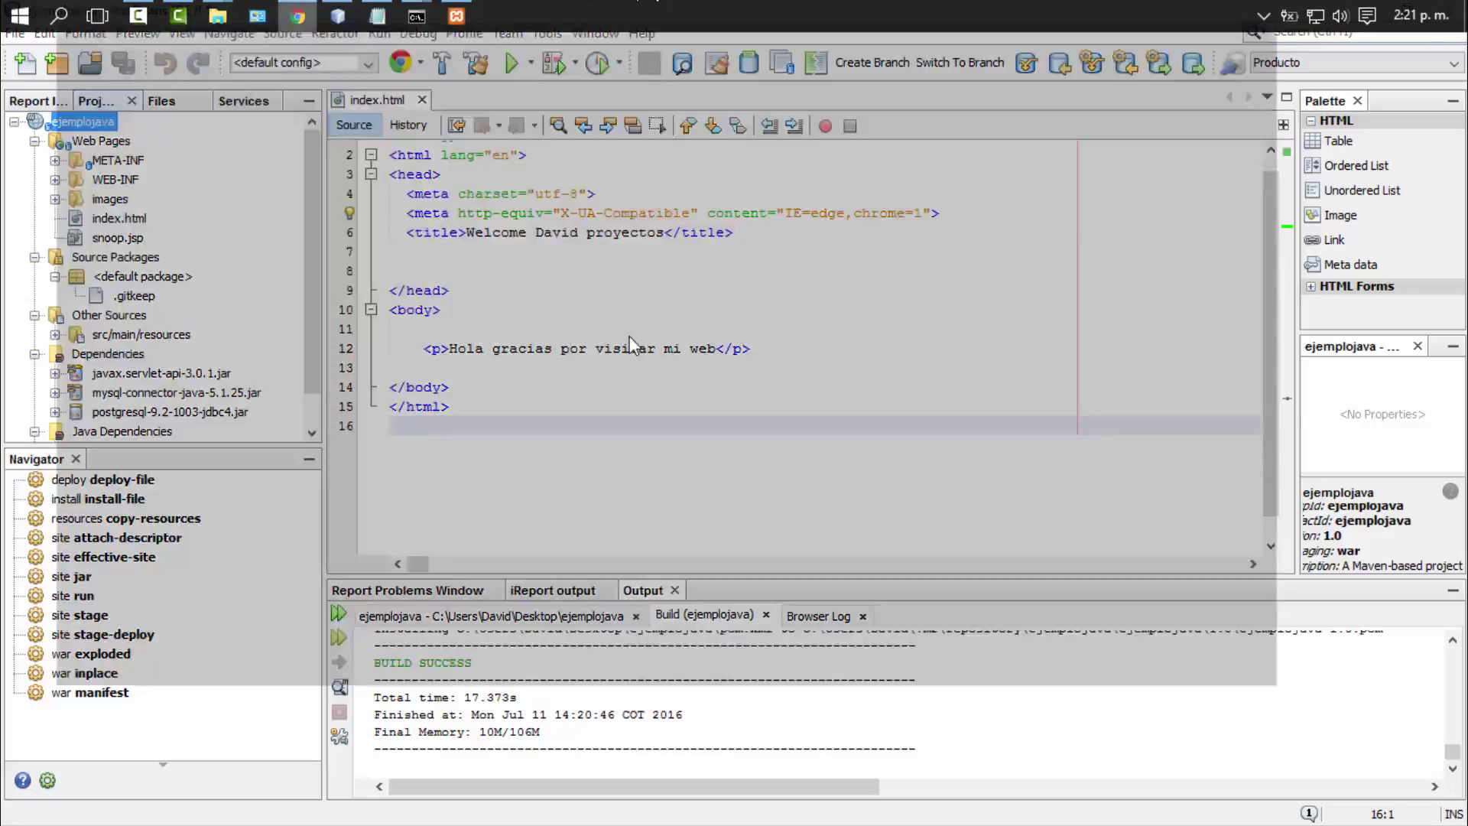
left_click(344, 16)
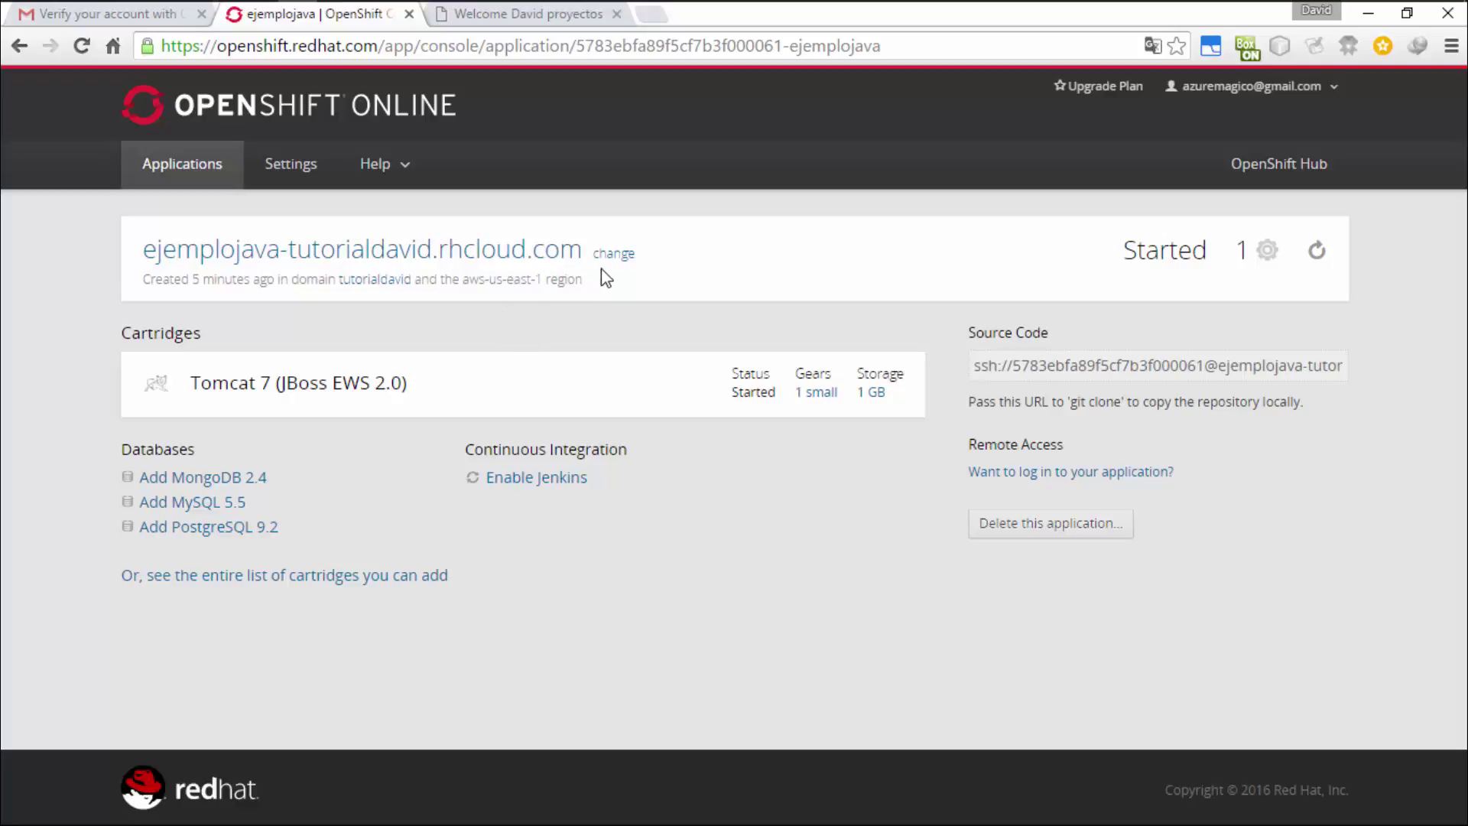
left_click(339, 23)
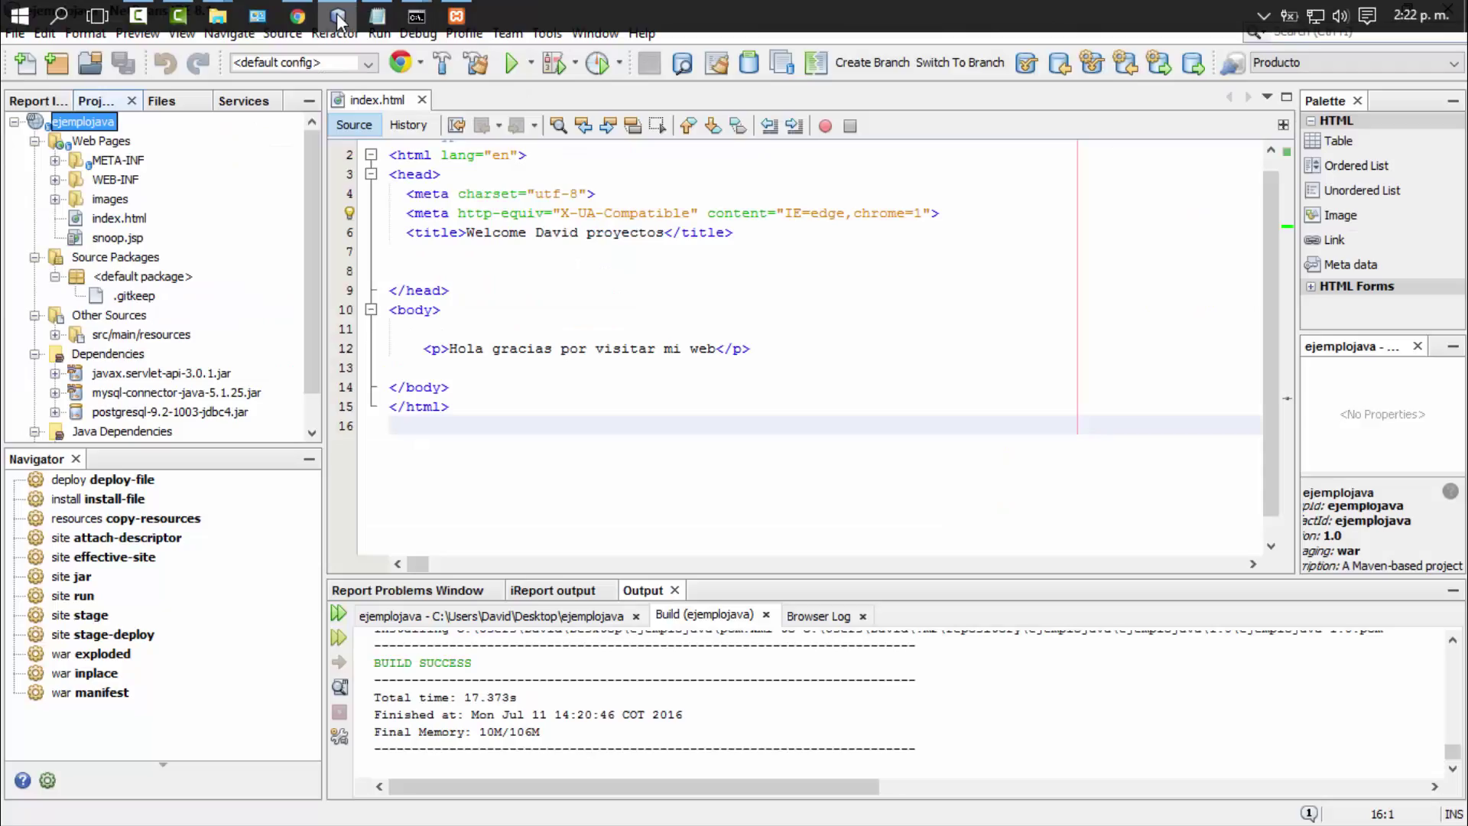